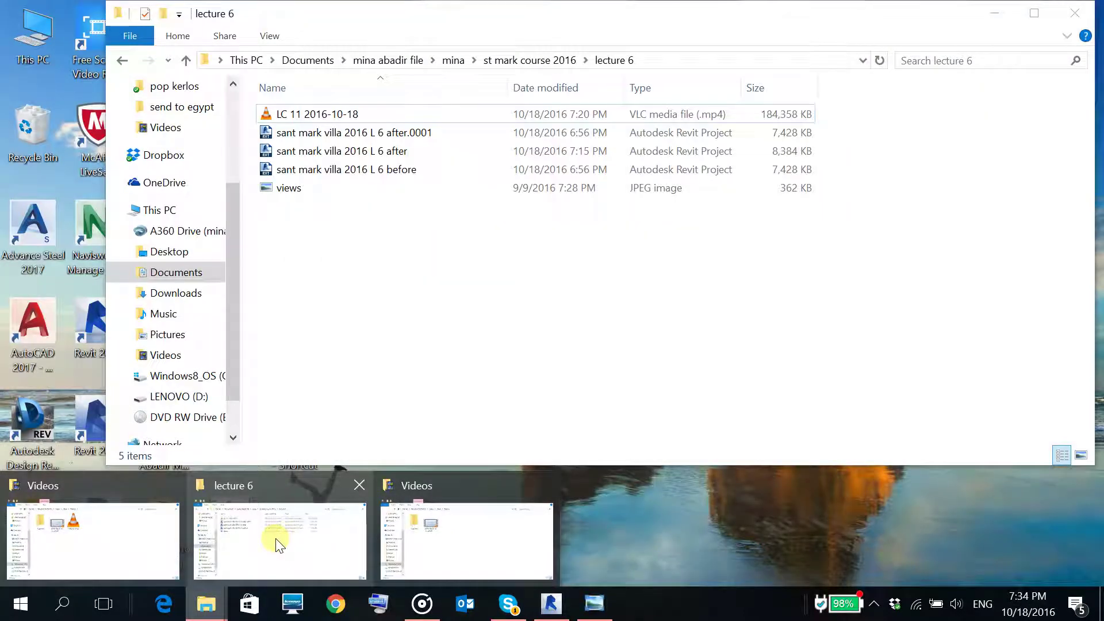
- Bring up the lecture 6 folder window and minimize it to return to the villa's 3D view in Revit
{"action": "left_click", "coordinate": [276, 544]}
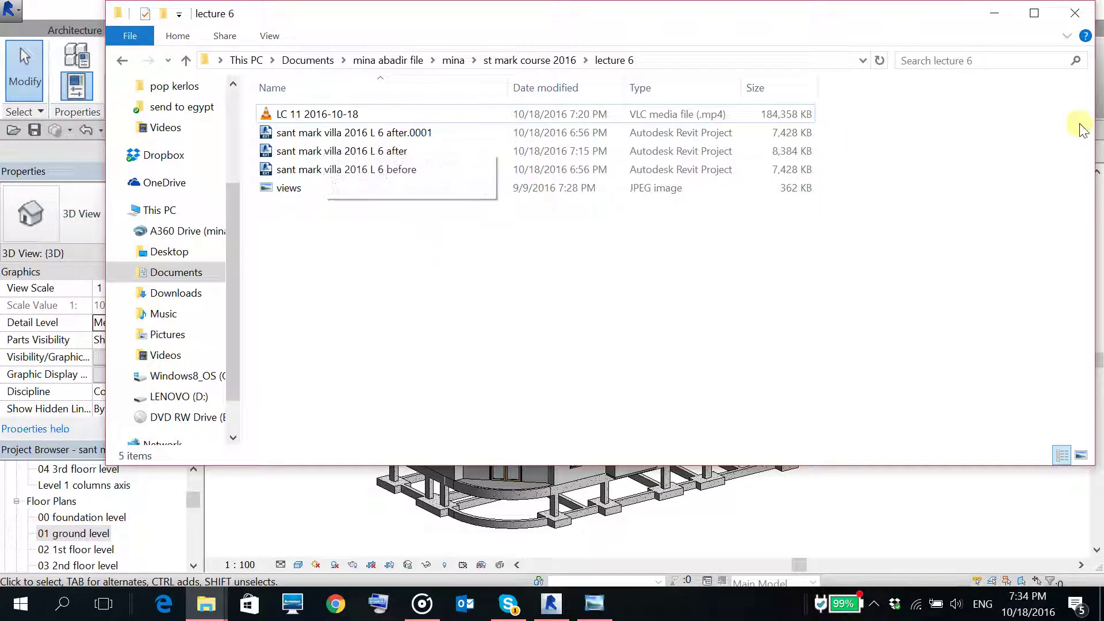
{"action": "left_click", "coordinate": [994, 16]}
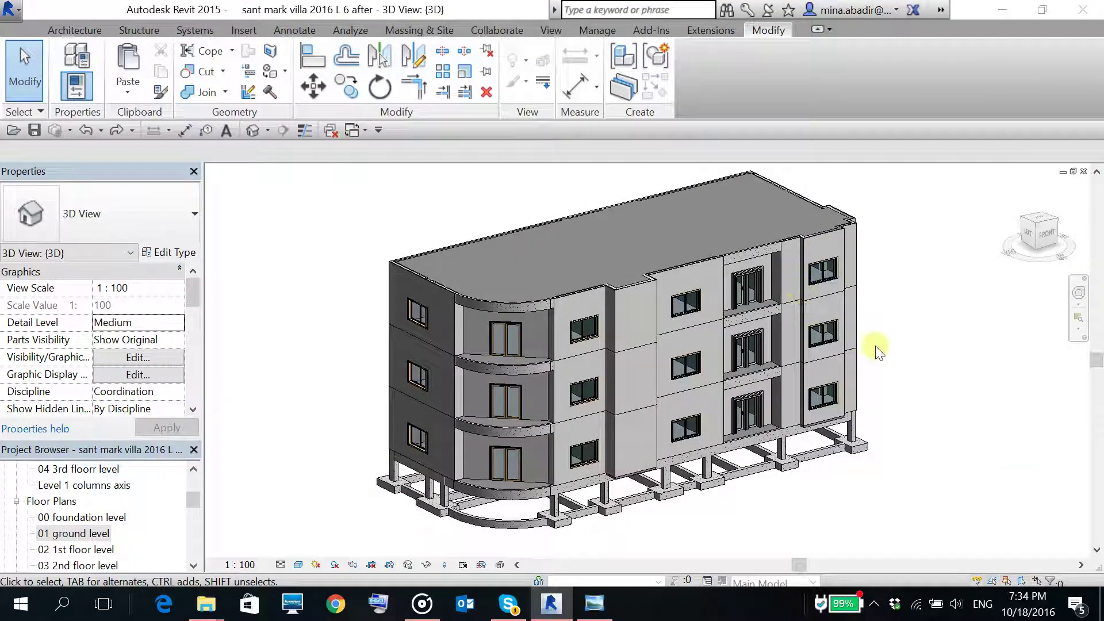
- Set the 3D view's visual style to Realistic and examine the front facade's balcony beams, doors and windows
{"action": "middle_click_drag", "start_coordinate": [875, 348], "coordinate": [903, 341], "text": "shift"}
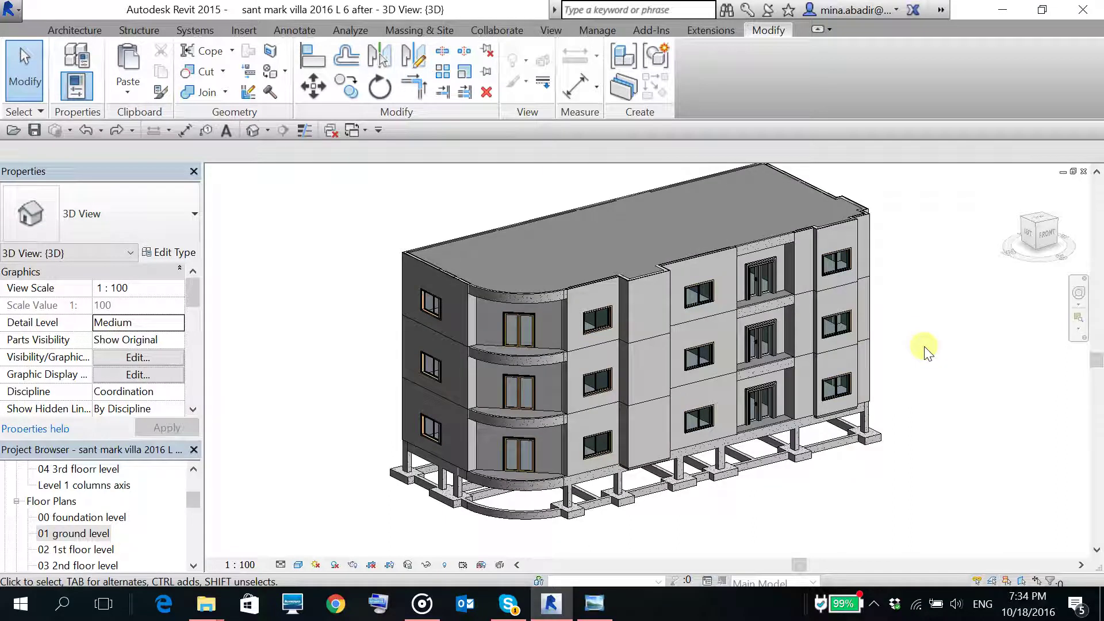
{"action": "middle_click_drag", "start_coordinate": [926, 351], "coordinate": [865, 379], "text": "shift"}
{"action": "scroll", "coordinate": [857, 377], "scroll_direction": "up", "scroll_amount": 2}
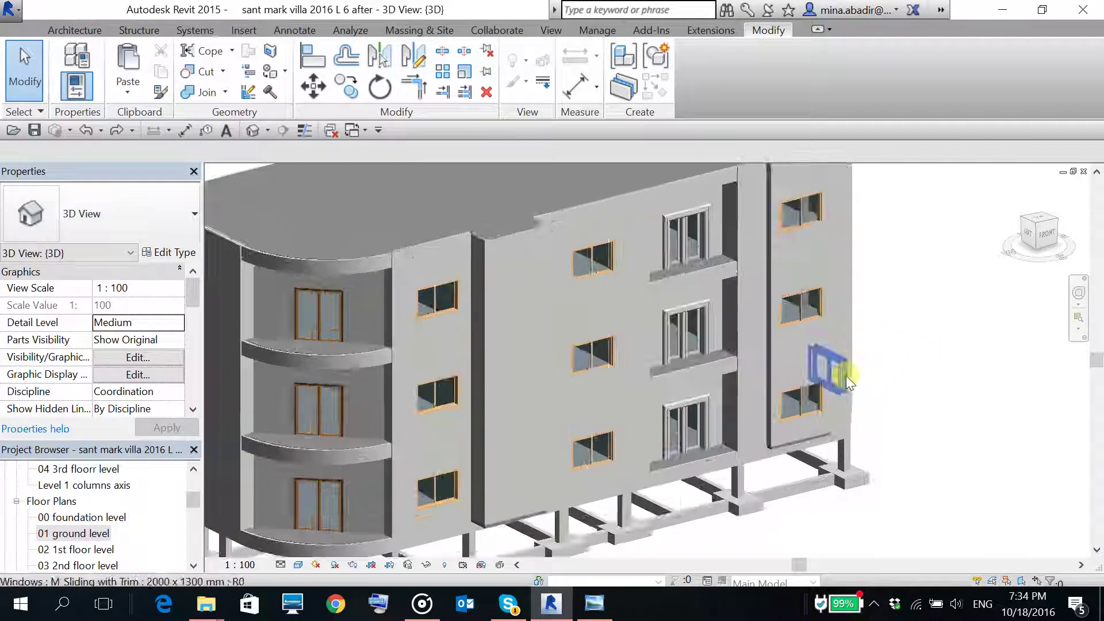
{"action": "scroll", "coordinate": [736, 366], "scroll_direction": "up", "scroll_amount": 2}
{"action": "scroll", "coordinate": [719, 377], "scroll_direction": "up", "scroll_amount": 3}
{"action": "scroll", "coordinate": [642, 384], "scroll_direction": "up", "scroll_amount": 2}
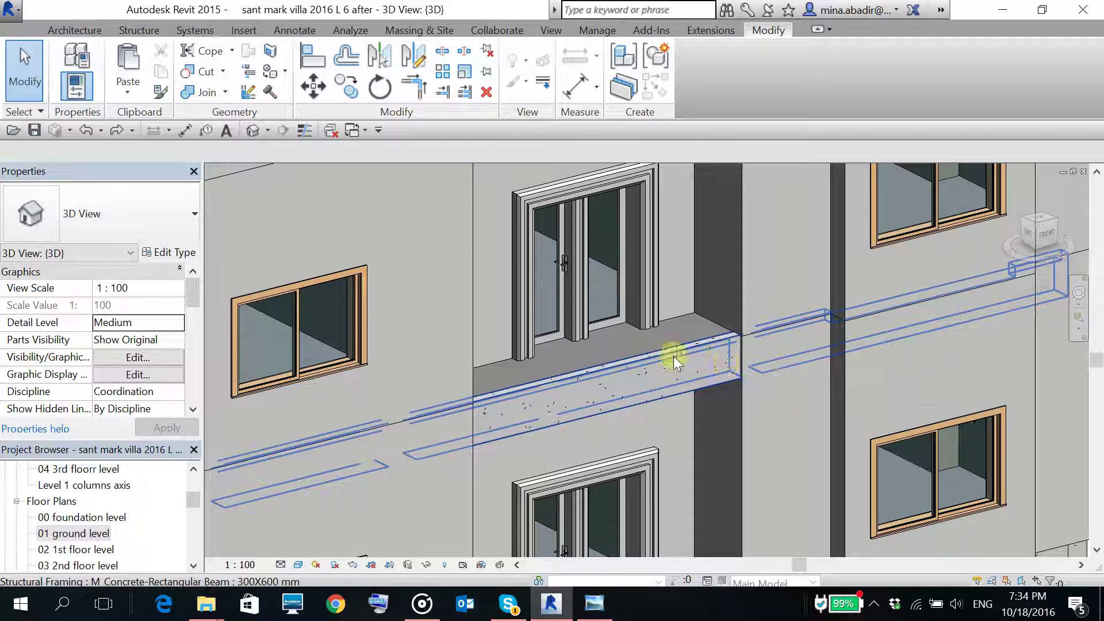
{"action": "left_click", "coordinate": [299, 564]}
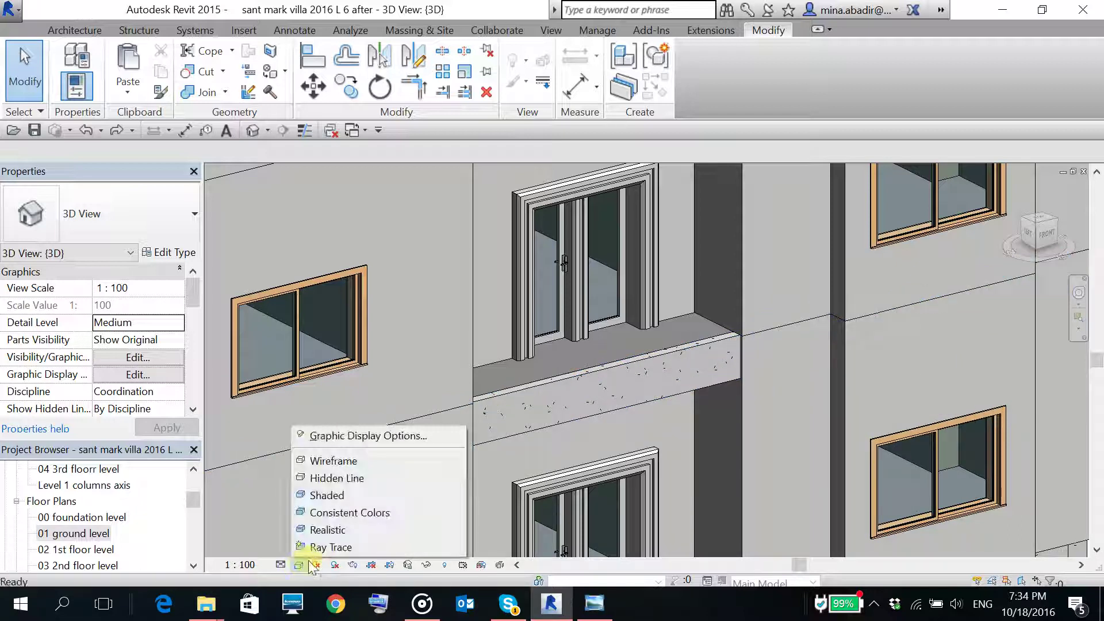
{"action": "left_click", "coordinate": [322, 530]}
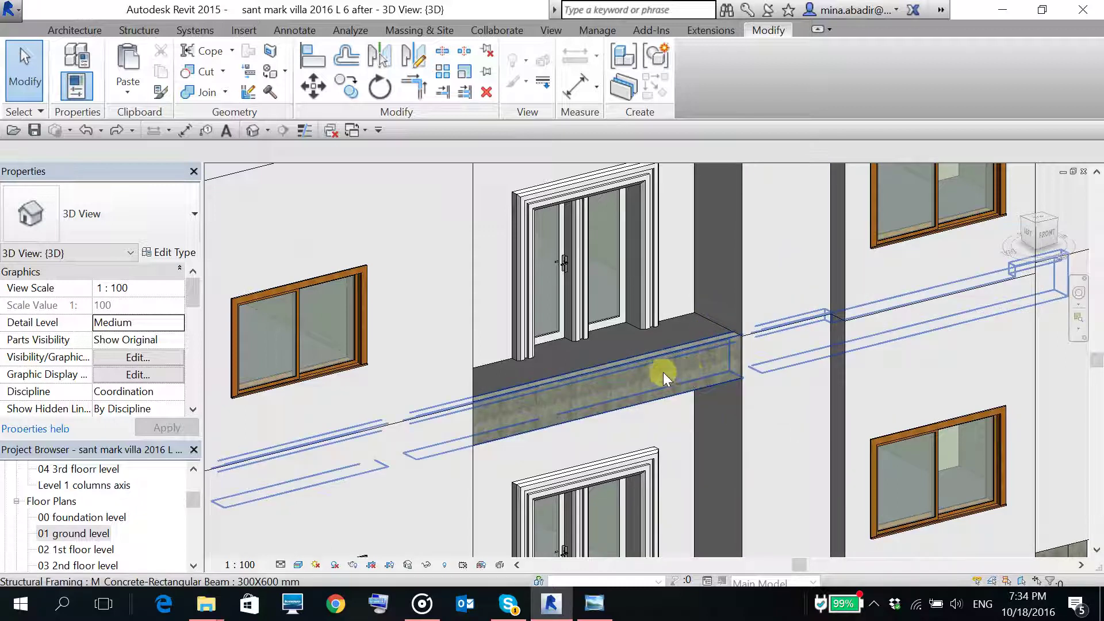
{"action": "scroll", "coordinate": [720, 376], "scroll_direction": "down", "scroll_amount": 5}
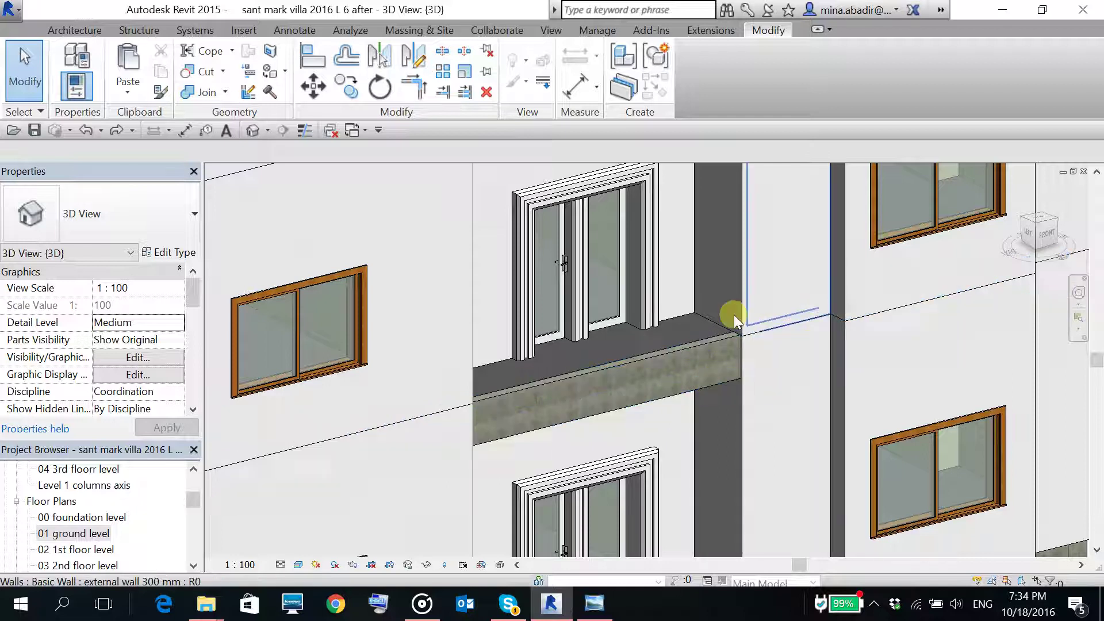
{"action": "middle_click_drag", "start_coordinate": [719, 386], "coordinate": [736, 384]}
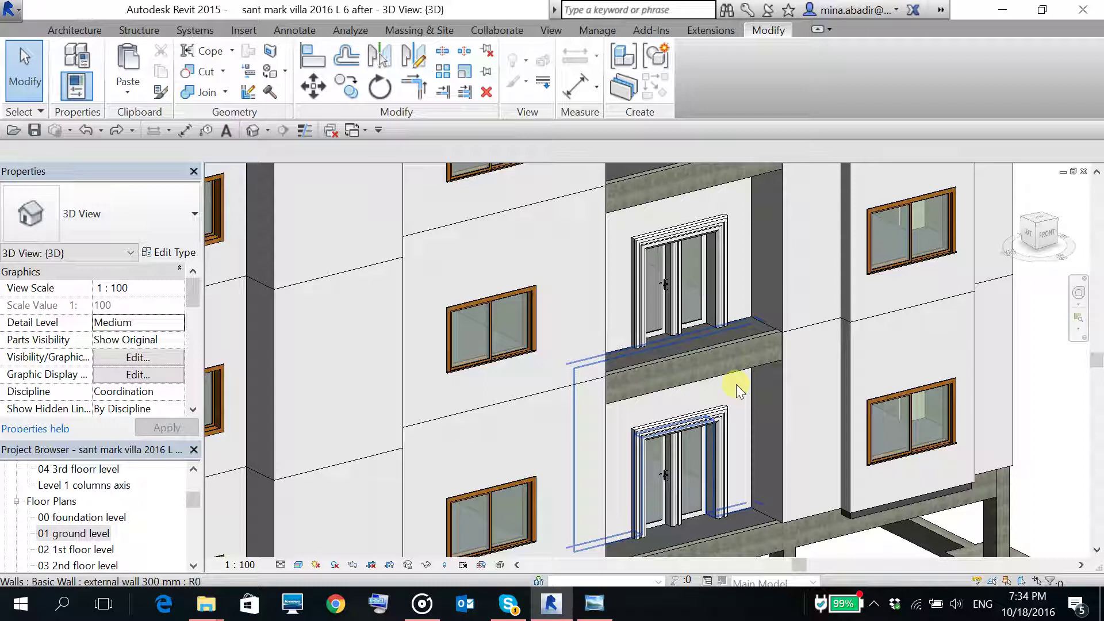
- Switch the 3D view to the Wireframe visual style and inspect the building from several angles
{"action": "left_click", "coordinate": [297, 565]}
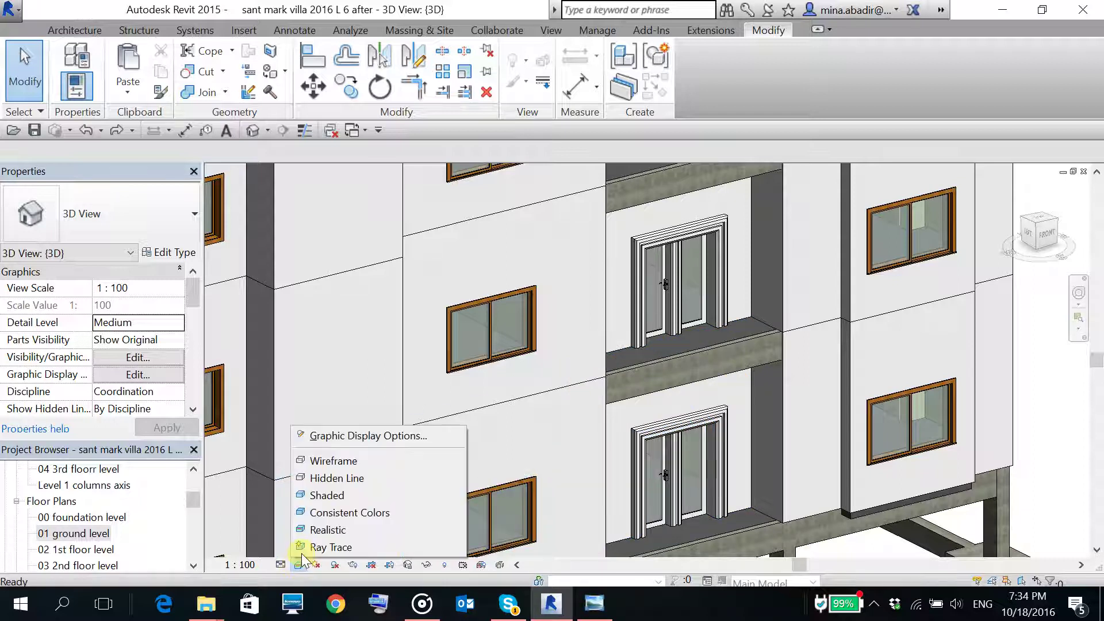
{"action": "left_click", "coordinate": [321, 463]}
{"action": "scroll", "coordinate": [710, 328], "scroll_direction": "up", "scroll_amount": 5}
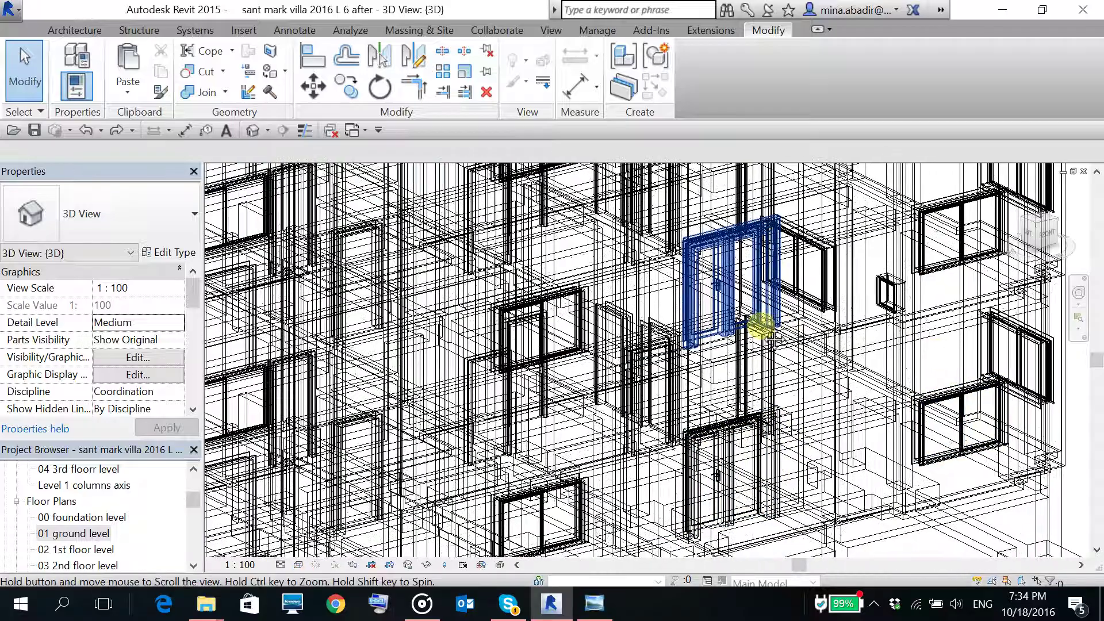
{"action": "scroll", "coordinate": [553, 362], "scroll_direction": "down", "scroll_amount": 8}
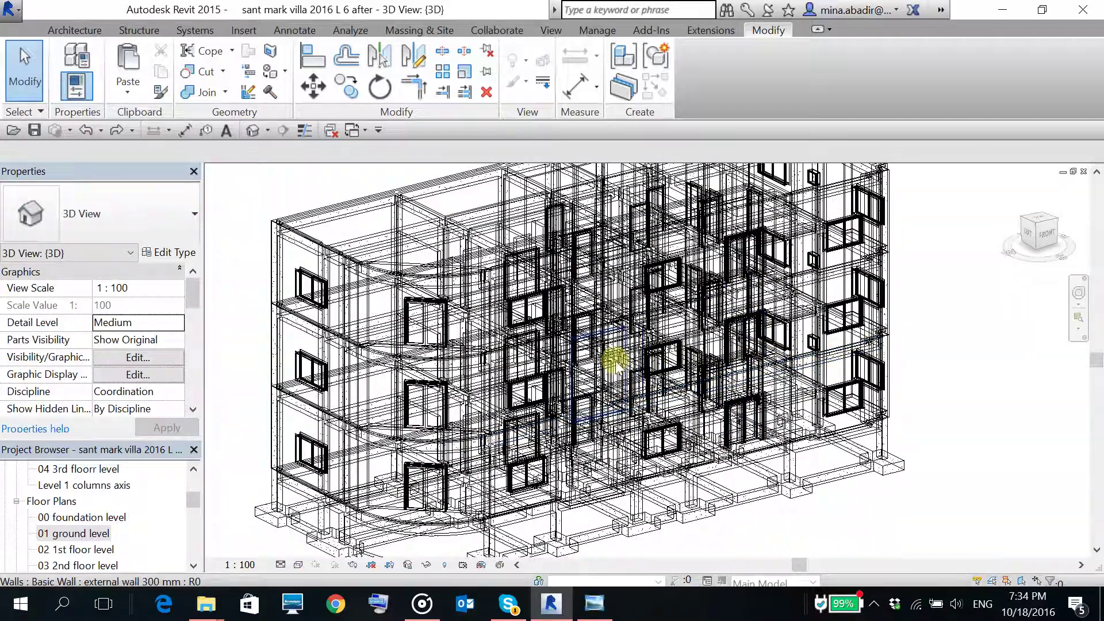
{"action": "middle_click_drag", "start_coordinate": [572, 328], "coordinate": [525, 370], "text": "shift"}
{"action": "scroll", "coordinate": [413, 315], "scroll_direction": "up", "scroll_amount": 5}
{"action": "scroll", "coordinate": [420, 315], "scroll_direction": "down", "scroll_amount": 6}
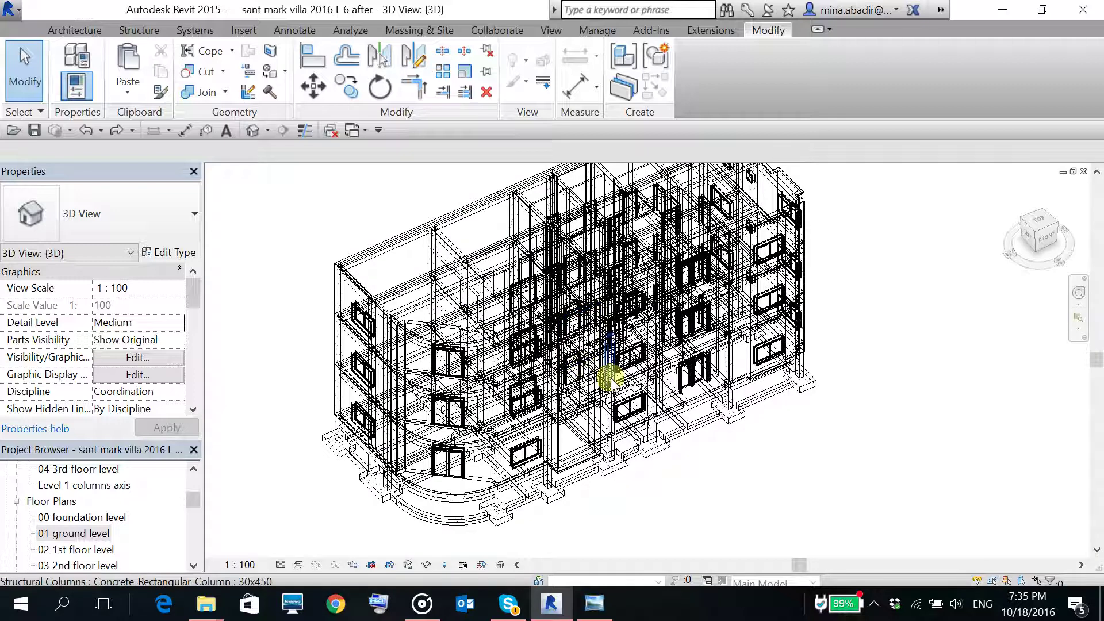
{"action": "middle_click_drag", "start_coordinate": [604, 374], "coordinate": [599, 315], "text": "shift"}
{"action": "middle_click_drag", "start_coordinate": [397, 511], "coordinate": [374, 526], "text": "shift"}
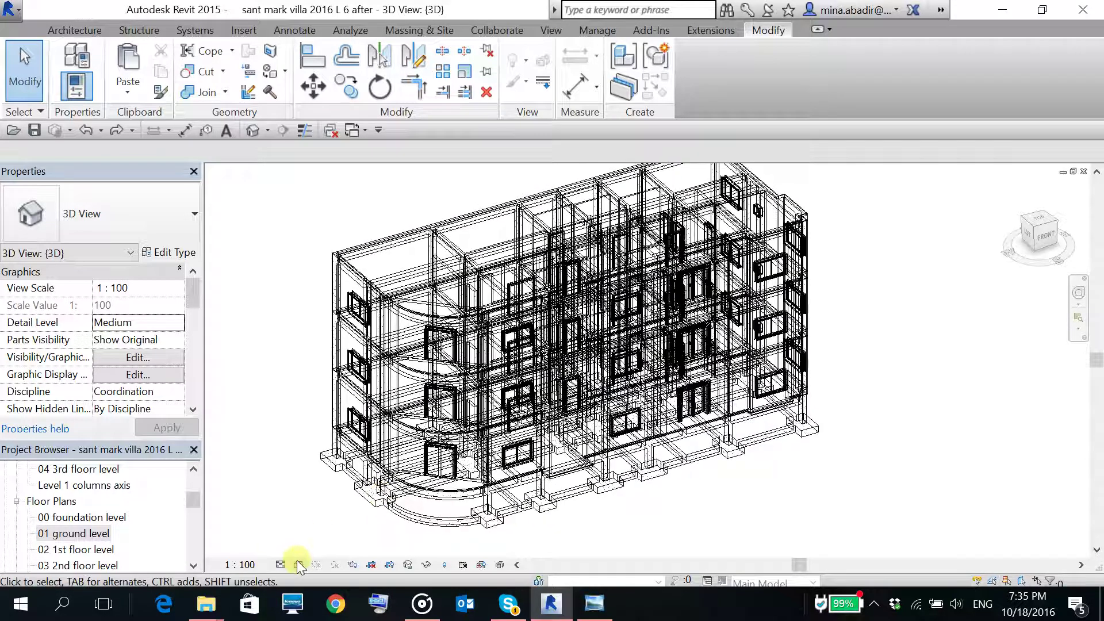
- Set the 3D view's visual style to Hidden Line and show the whole building
{"action": "left_click", "coordinate": [298, 564]}
{"action": "left_click", "coordinate": [357, 478]}
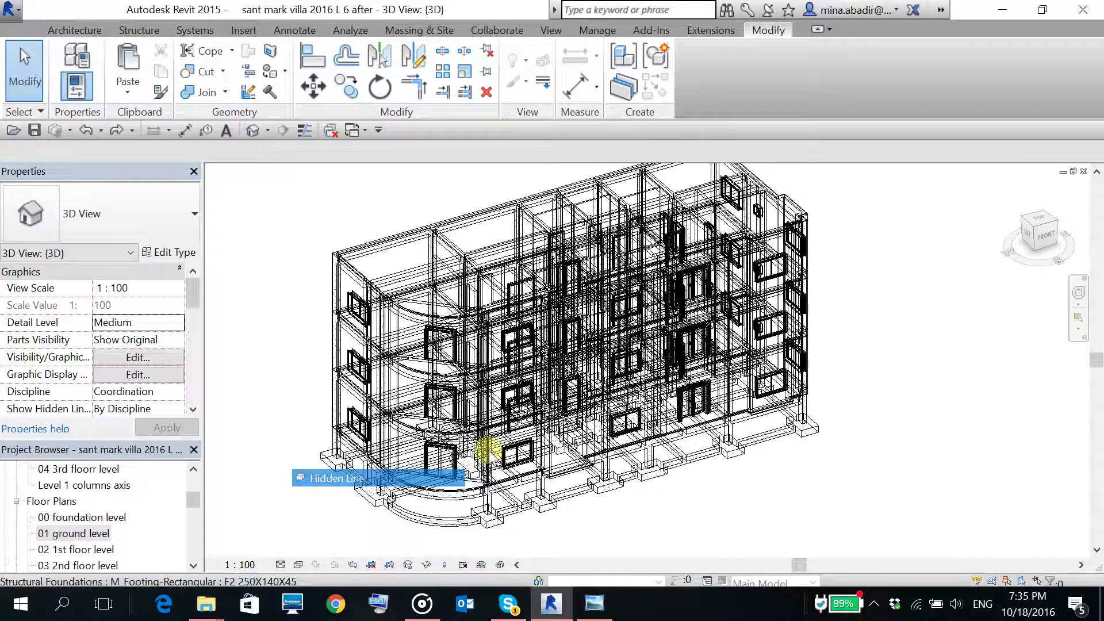
{"action": "scroll", "coordinate": [528, 283], "scroll_direction": "up", "scroll_amount": 3}
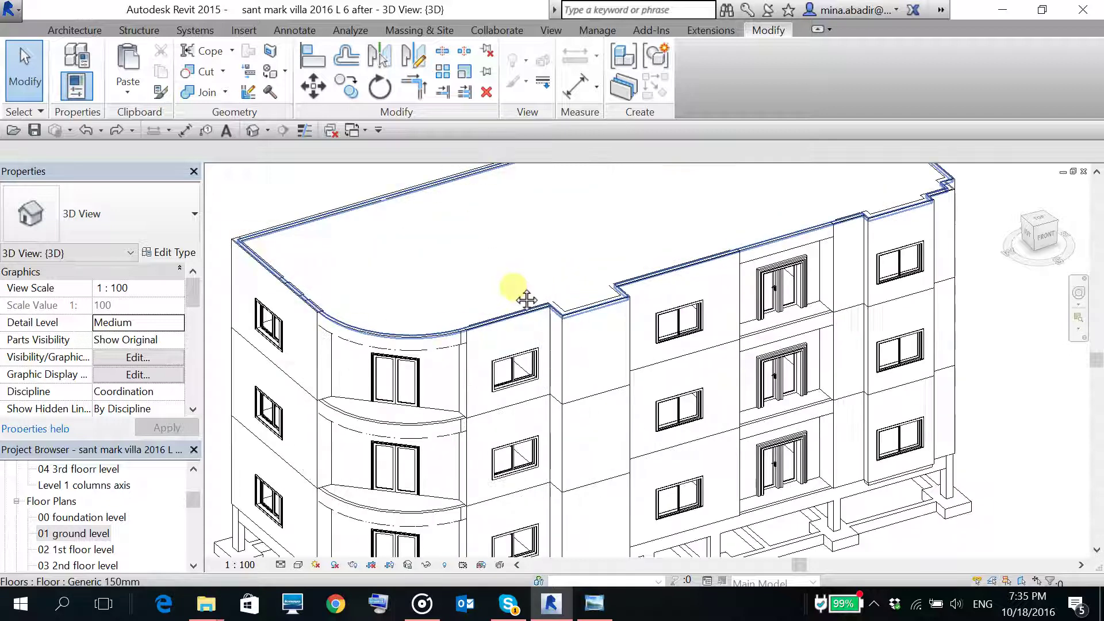
{"action": "scroll", "coordinate": [610, 363], "scroll_direction": "down", "scroll_amount": 2}
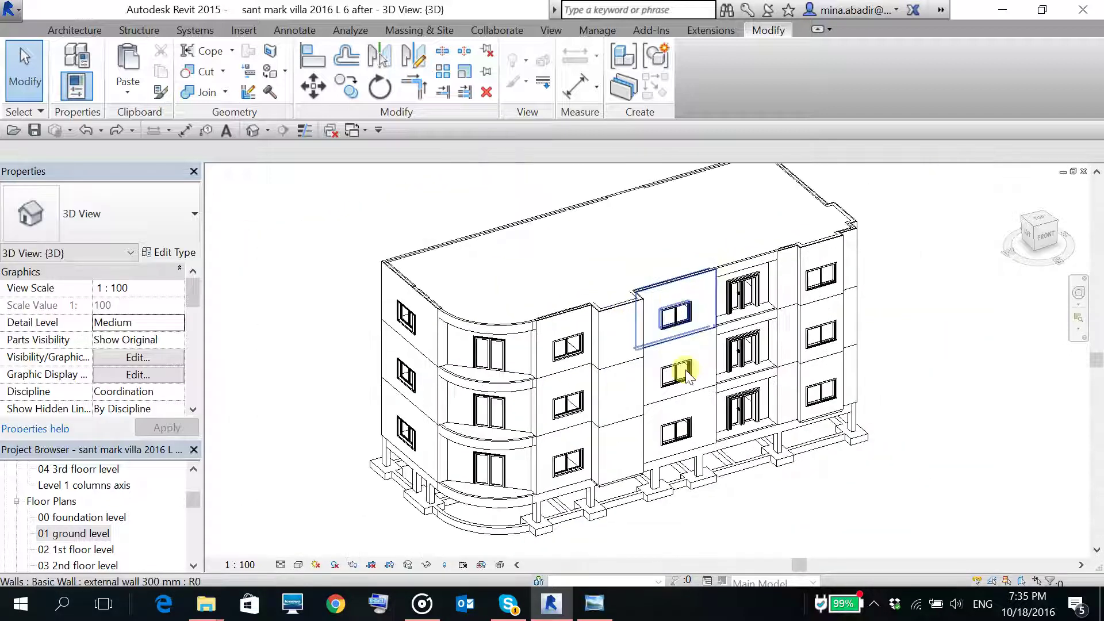
{"action": "middle_click_drag", "start_coordinate": [769, 475], "coordinate": [771, 418], "text": "shift"}
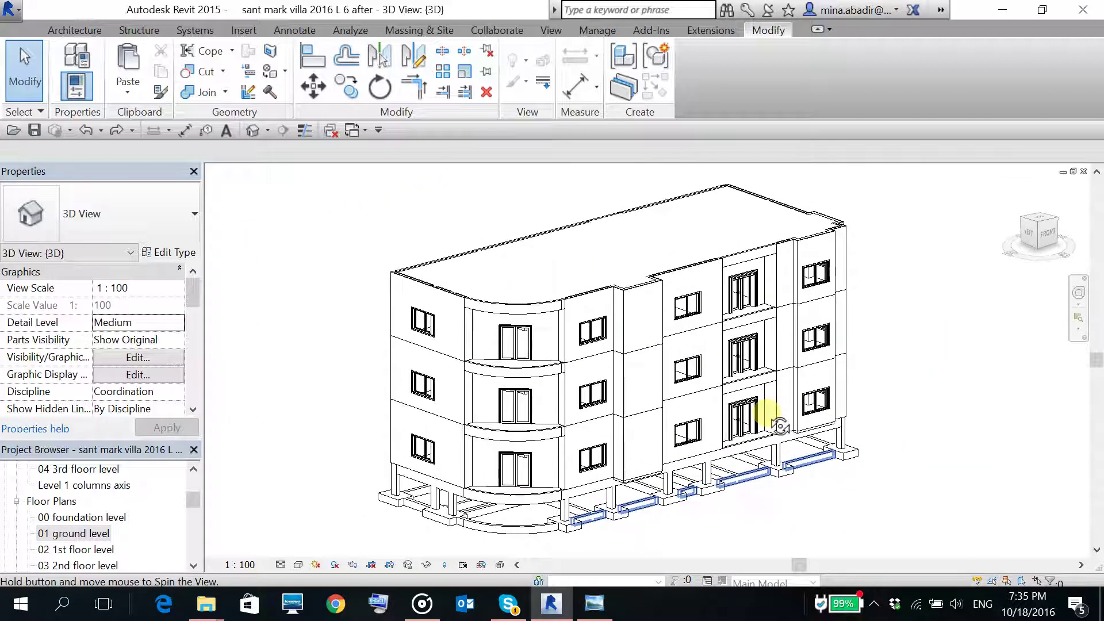
{"action": "middle_click_drag", "start_coordinate": [677, 506], "coordinate": [803, 505]}
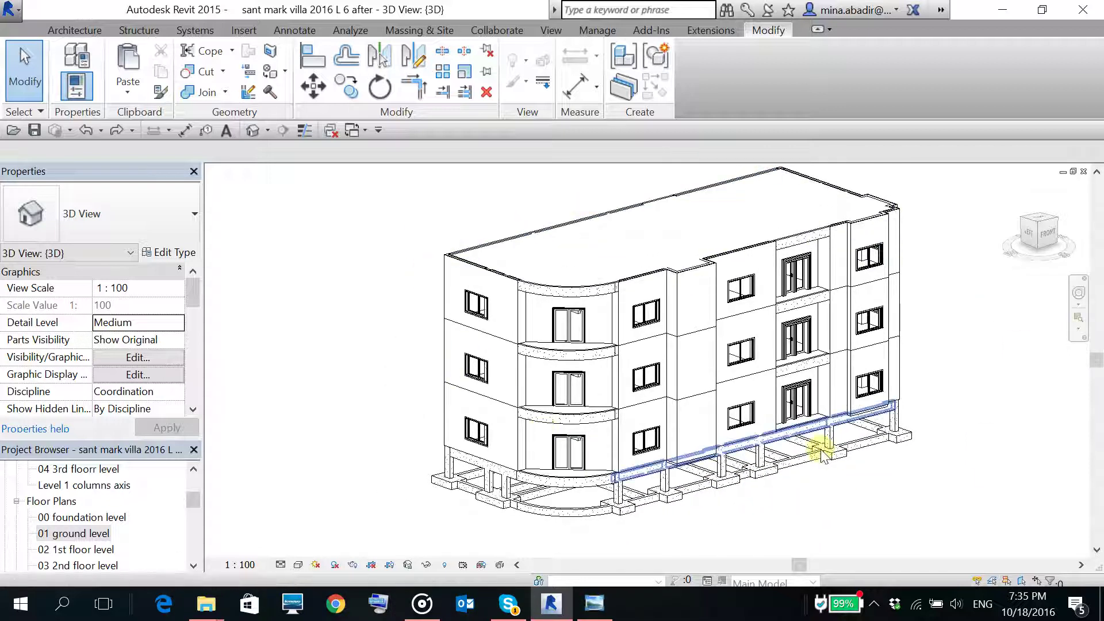
{"action": "middle_click_drag", "start_coordinate": [956, 437], "coordinate": [926, 426]}
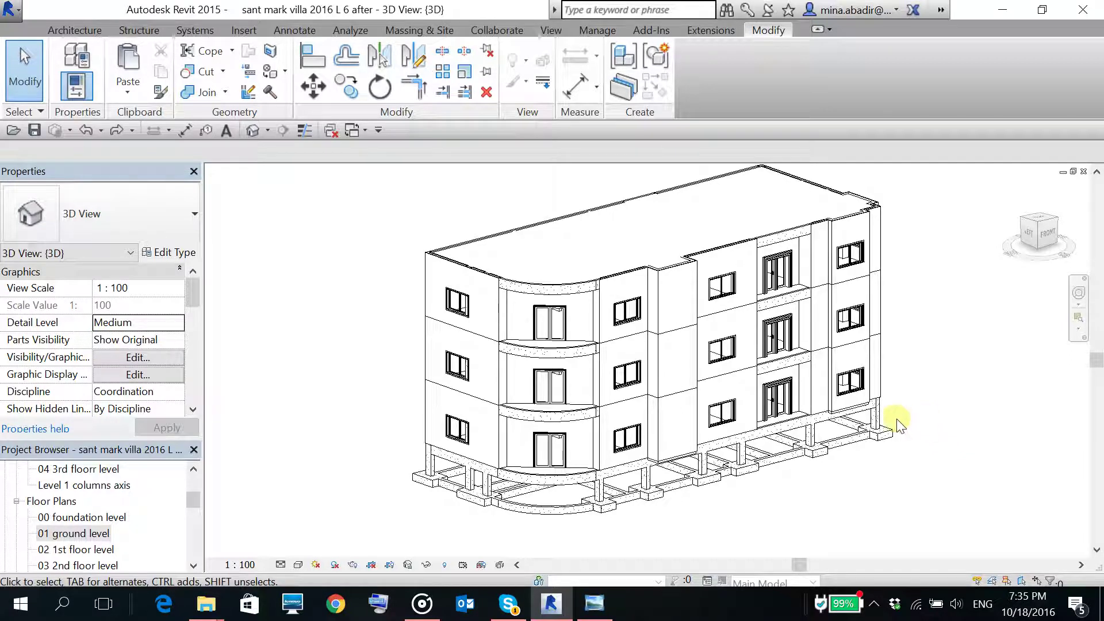
- Enable sketchy lines in the 3D view's graphic display options with Jitter 7 and Extension 7, and apply them
{"action": "left_click", "coordinate": [138, 375]}
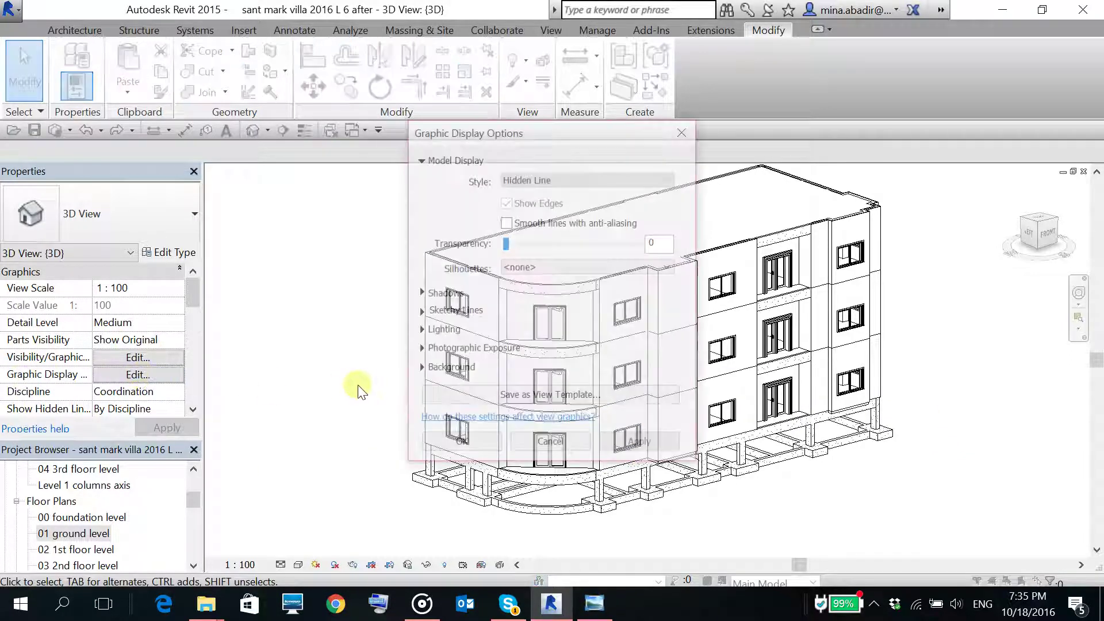
{"action": "left_click_drag", "start_coordinate": [562, 140], "coordinate": [306, 136]}
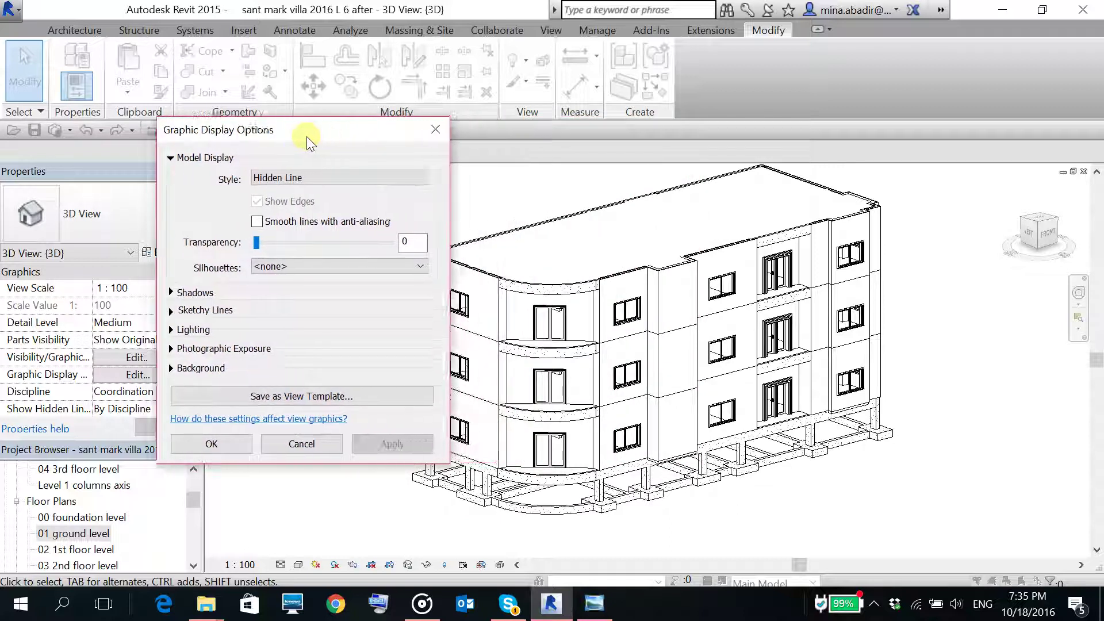
{"action": "left_click", "coordinate": [165, 313]}
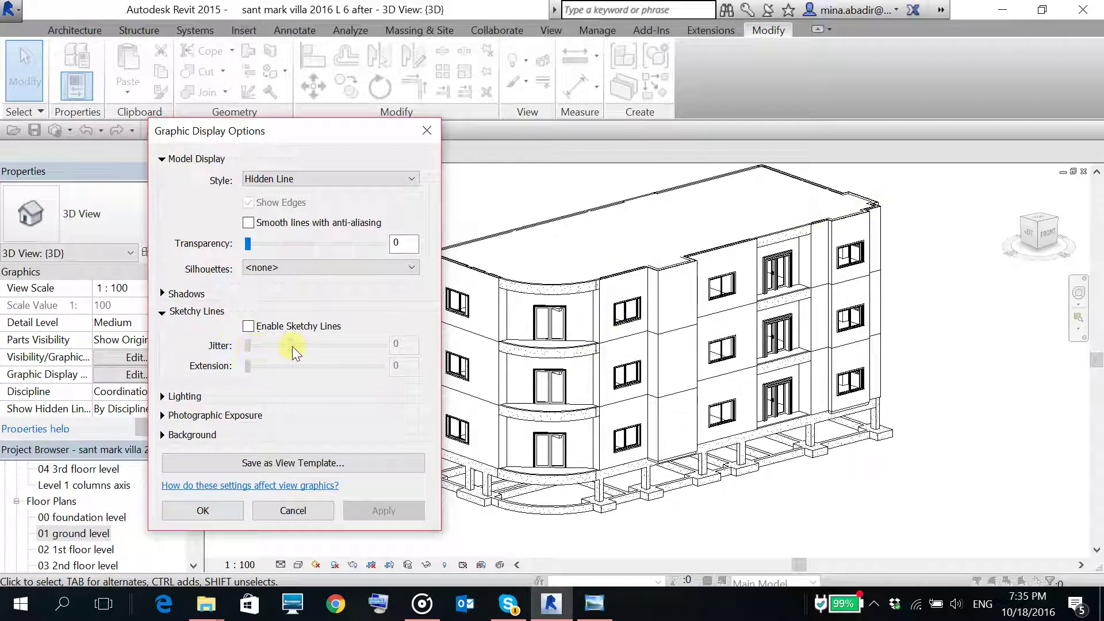
{"action": "left_click", "coordinate": [249, 328]}
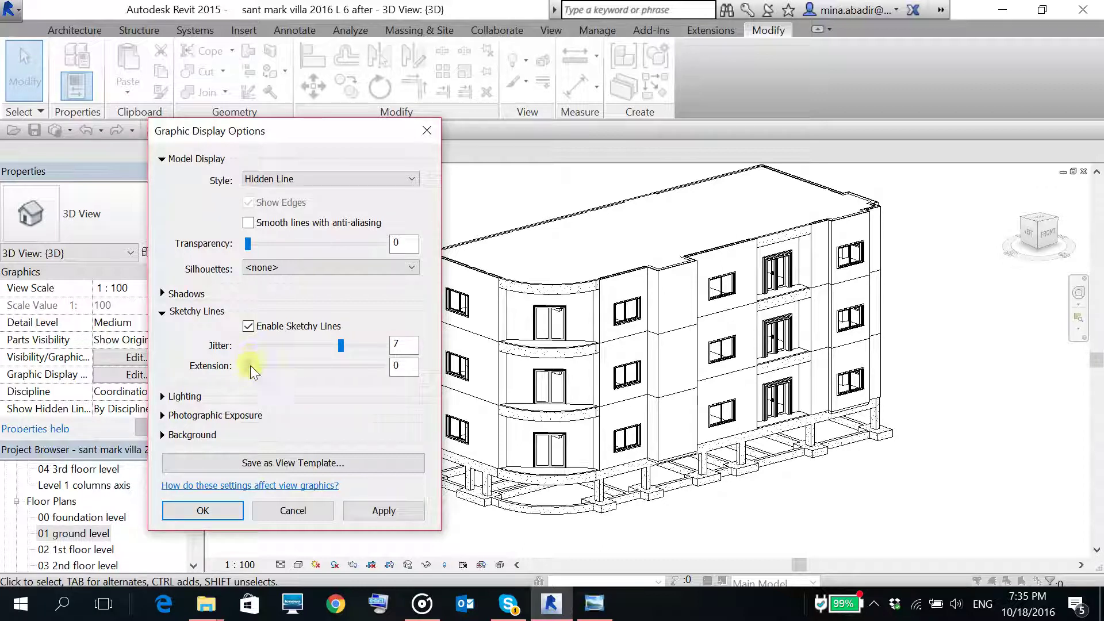
{"action": "left_click", "coordinate": [384, 510]}
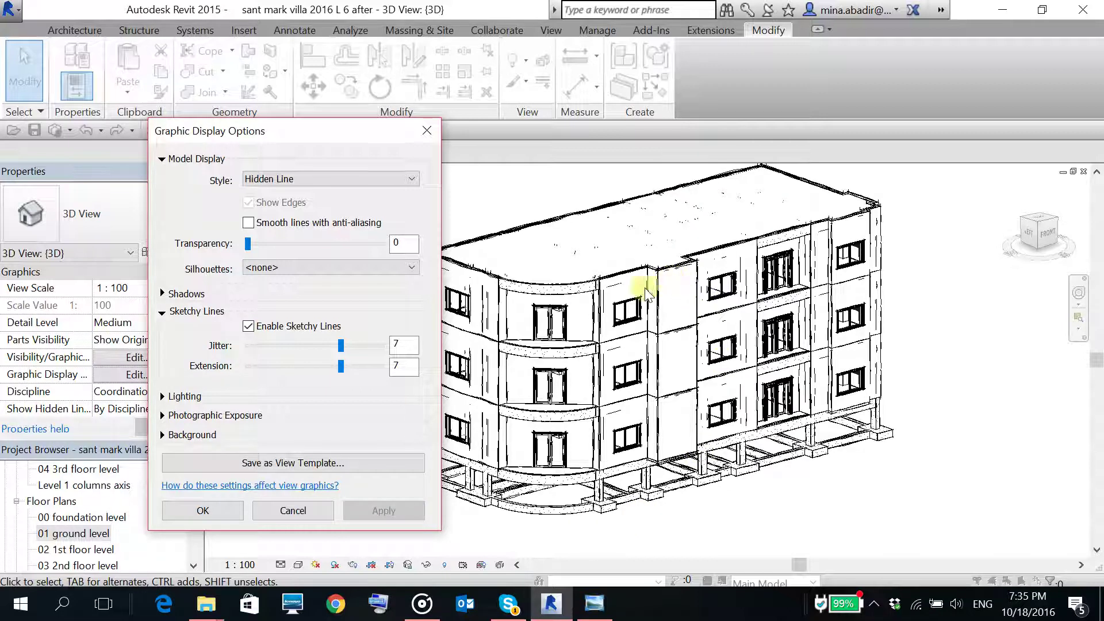
{"action": "left_click", "coordinate": [203, 510]}
- Examine the sketchy line effect up close on the roof edges, wall corners, windows and balcony doors
{"action": "scroll", "coordinate": [532, 312], "scroll_direction": "up", "scroll_amount": 5}
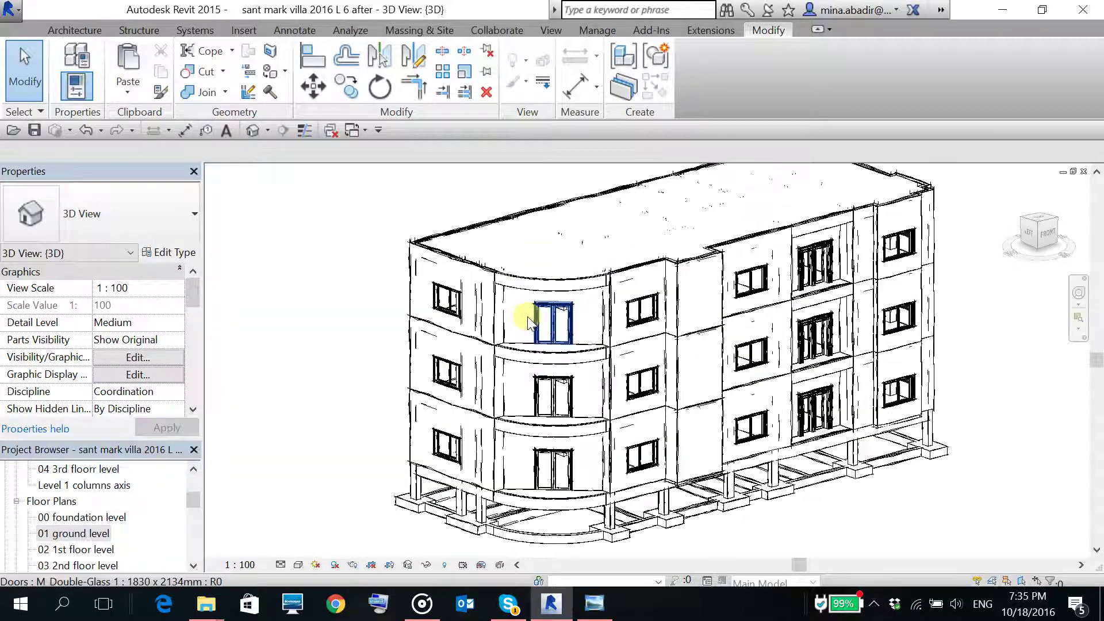
{"action": "middle_click_drag", "start_coordinate": [525, 315], "coordinate": [574, 384]}
{"action": "scroll", "coordinate": [483, 284], "scroll_direction": "up", "scroll_amount": 5}
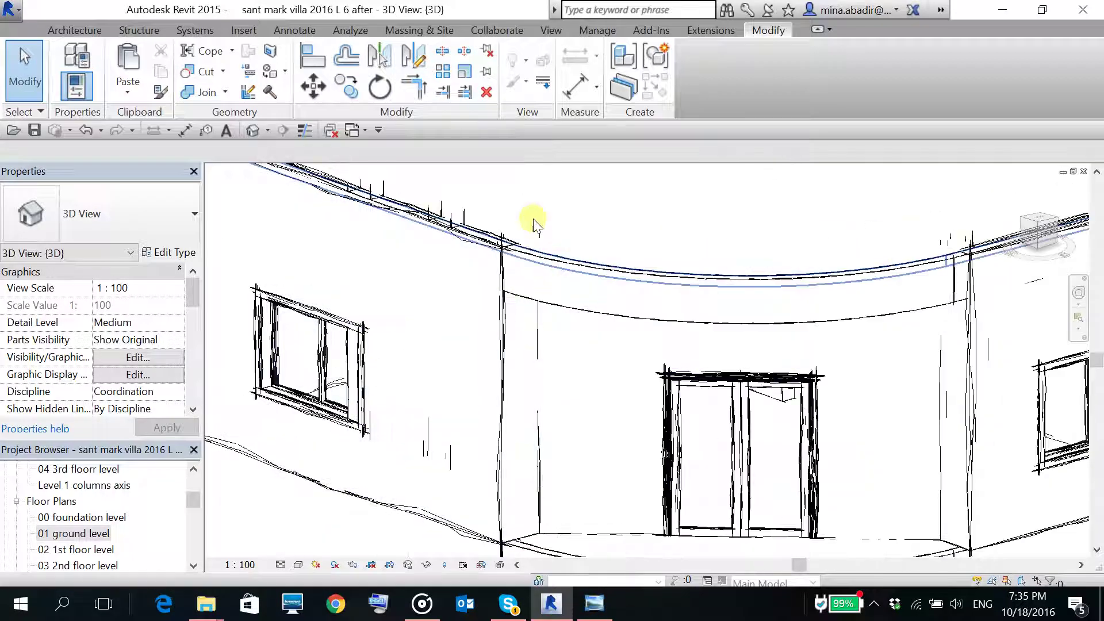
{"action": "scroll", "coordinate": [499, 362], "scroll_direction": "up", "scroll_amount": 5}
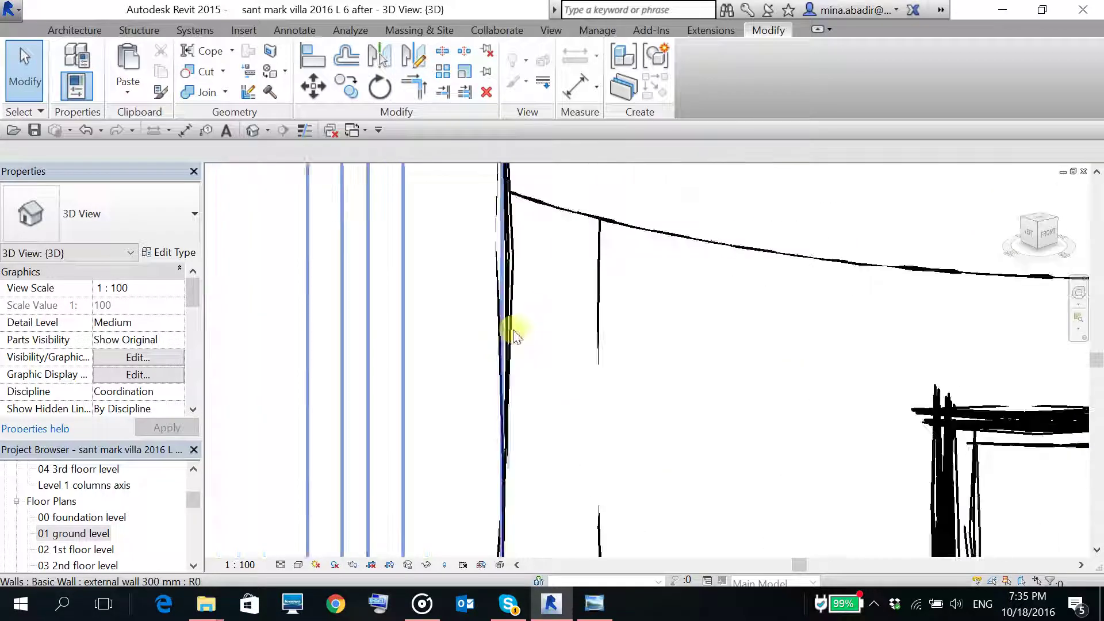
{"action": "scroll", "coordinate": [509, 283], "scroll_direction": "down", "scroll_amount": 5}
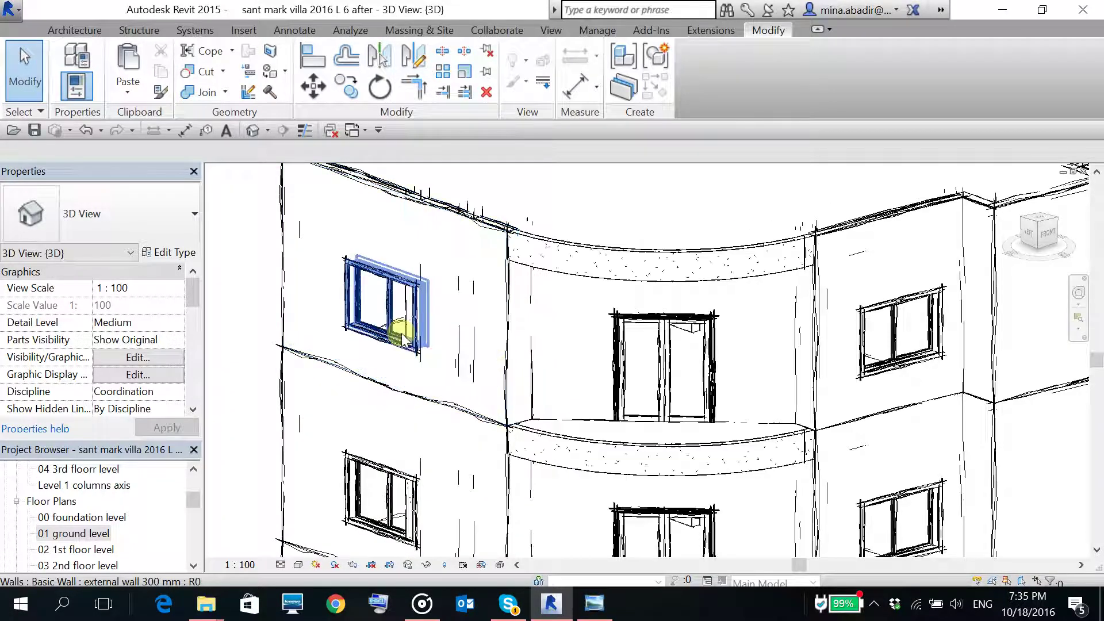
{"action": "scroll", "coordinate": [478, 397], "scroll_direction": "down", "scroll_amount": 6}
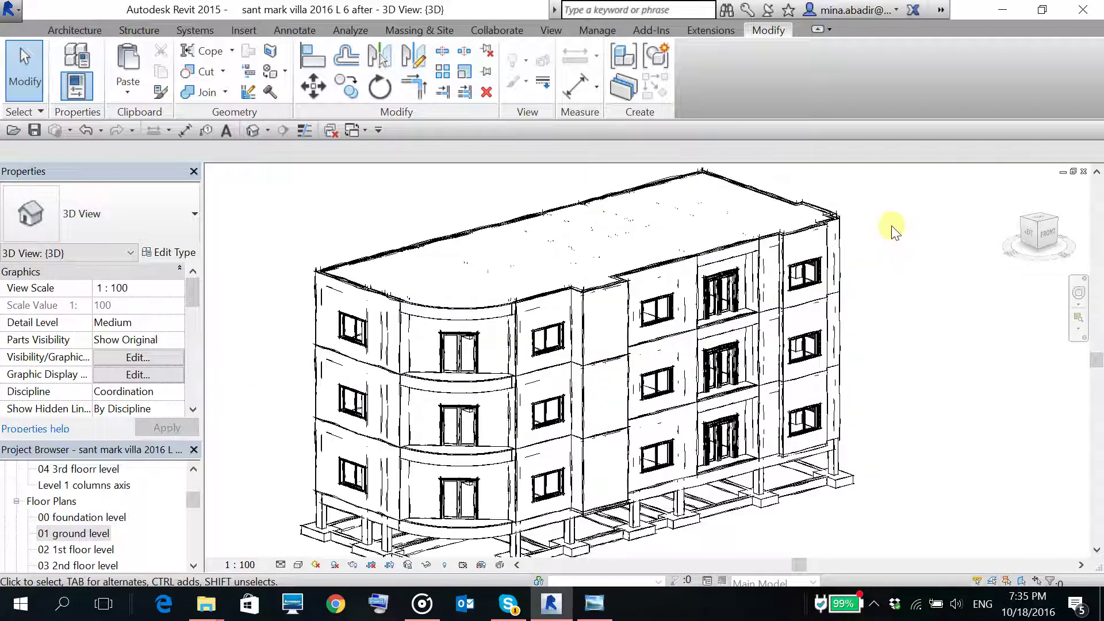
{"action": "scroll", "coordinate": [822, 222], "scroll_direction": "up", "scroll_amount": 5}
{"action": "scroll", "coordinate": [803, 192], "scroll_direction": "up", "scroll_amount": 4}
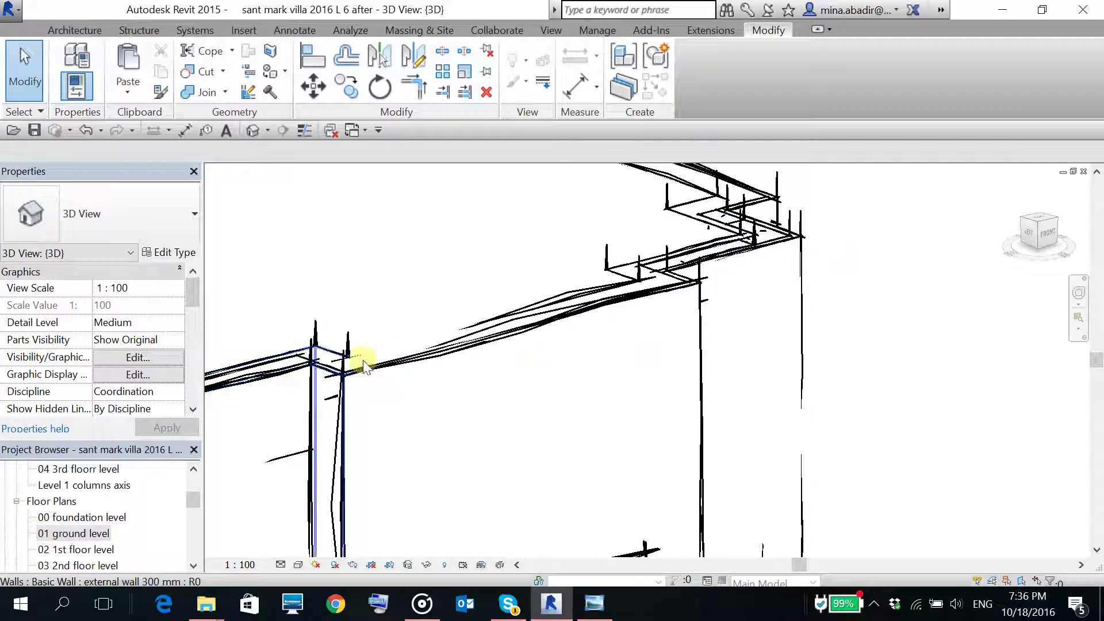
{"action": "scroll", "coordinate": [546, 310], "scroll_direction": "down", "scroll_amount": 2}
{"action": "scroll", "coordinate": [554, 329], "scroll_direction": "down", "scroll_amount": 2}
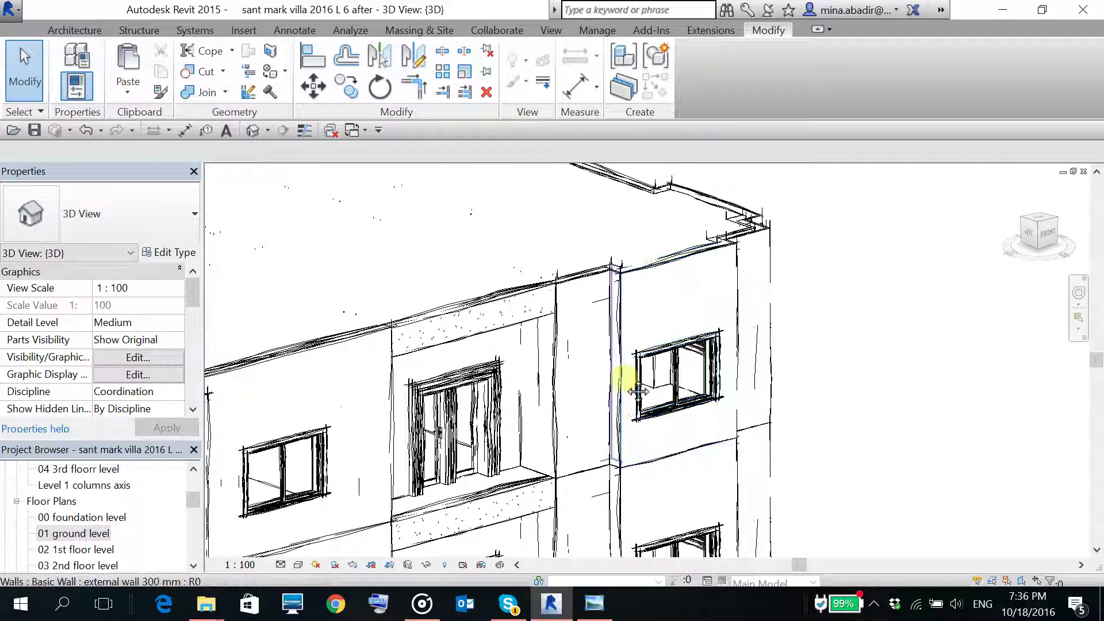
{"action": "scroll", "coordinate": [621, 374], "scroll_direction": "down", "scroll_amount": 2}
{"action": "scroll", "coordinate": [645, 356], "scroll_direction": "down", "scroll_amount": 2}
{"action": "middle_click_drag", "start_coordinate": [678, 345], "coordinate": [748, 380]}
{"action": "scroll", "coordinate": [768, 291], "scroll_direction": "down", "scroll_amount": 3}
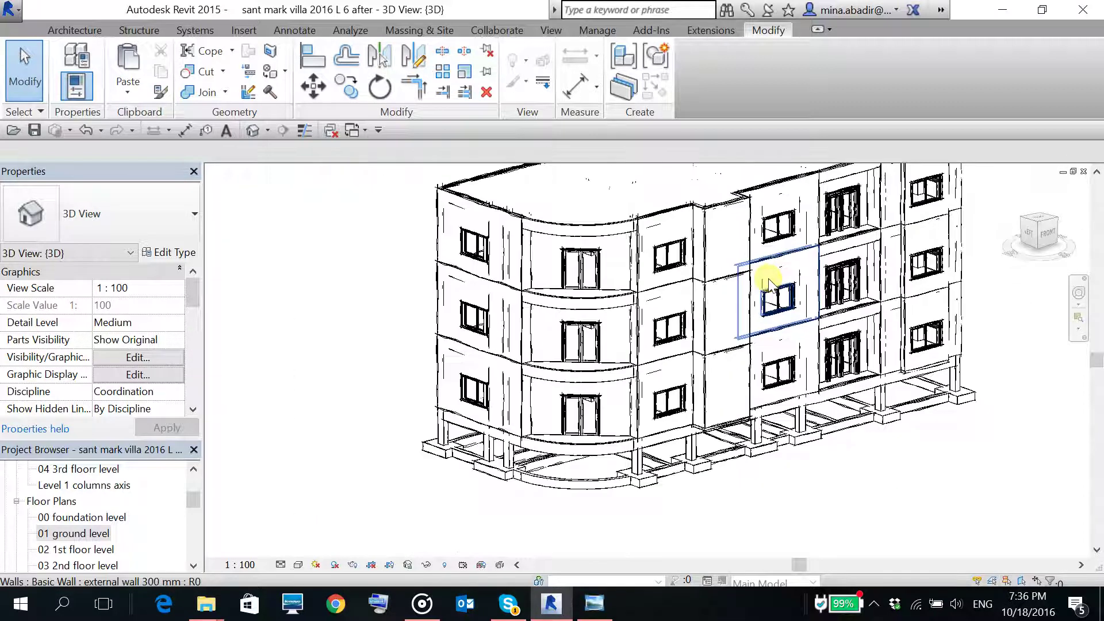
{"action": "middle_click_drag", "start_coordinate": [769, 308], "coordinate": [760, 362]}
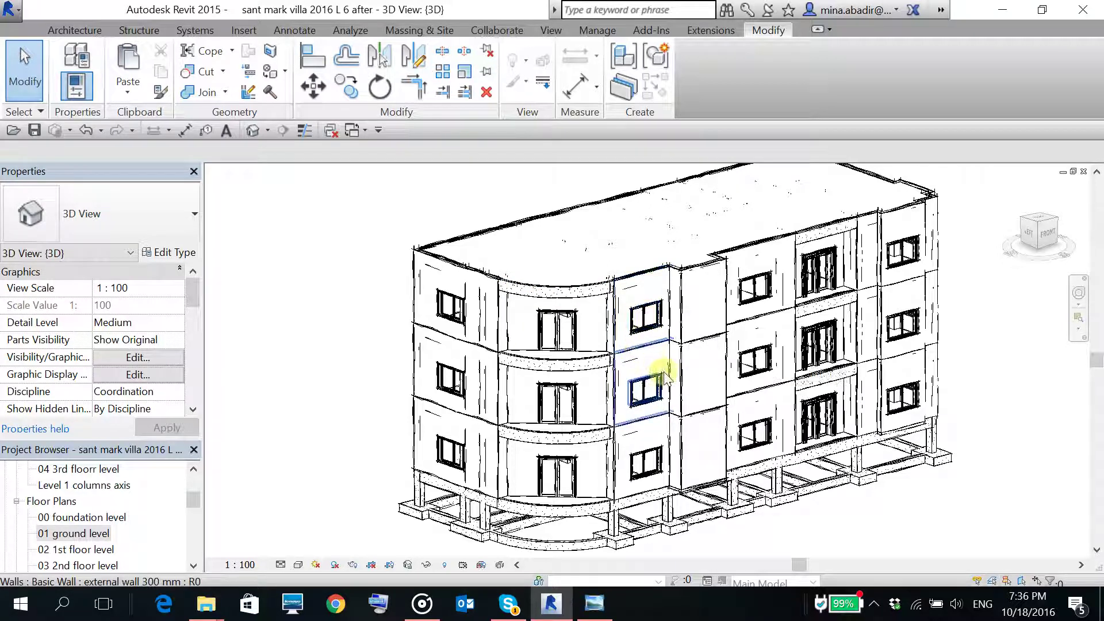
- Set Jitter to 0 and disable sketchy lines in the 3D view's graphic display options
{"action": "left_click", "coordinate": [140, 375]}
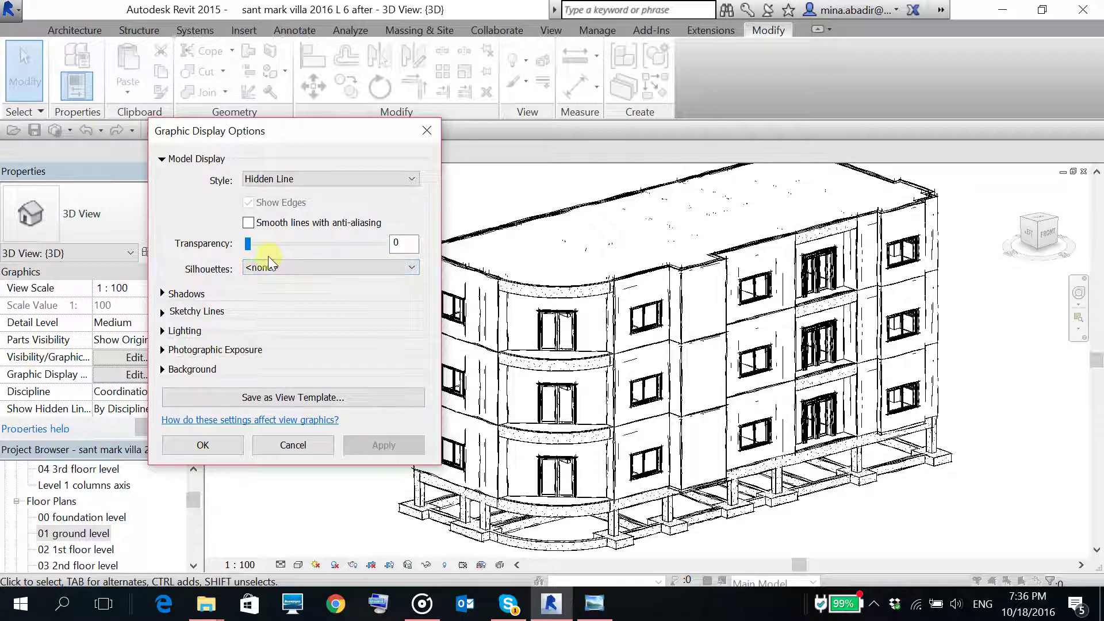
{"action": "left_click", "coordinate": [163, 311]}
{"action": "left_click_drag", "start_coordinate": [340, 345], "coordinate": [263, 345]}
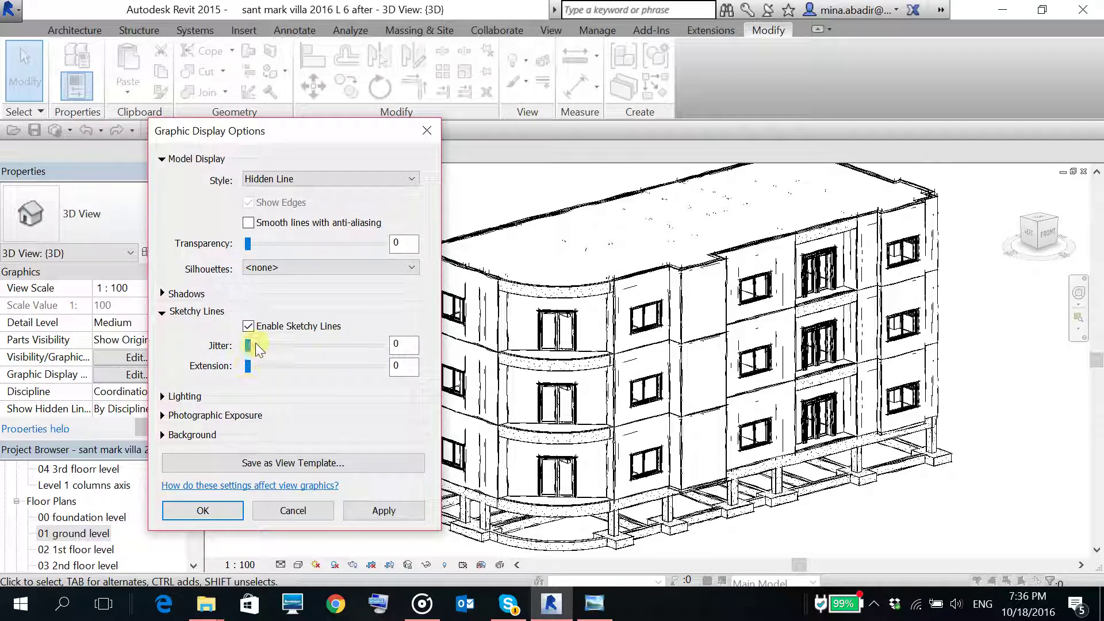
{"action": "left_click", "coordinate": [248, 327]}
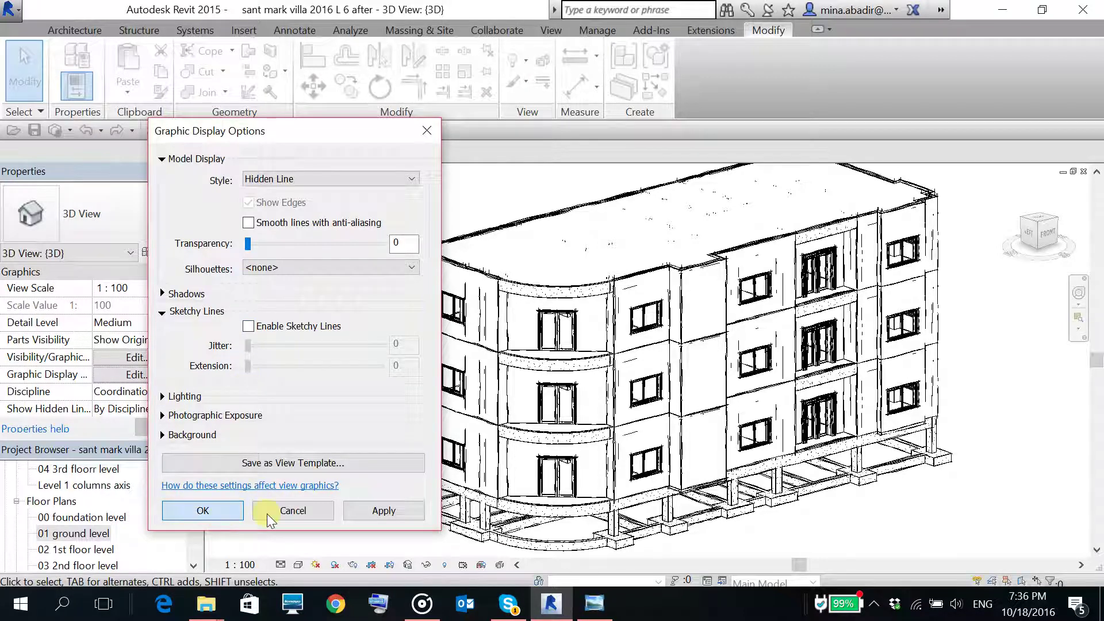
{"action": "left_click", "coordinate": [222, 516]}
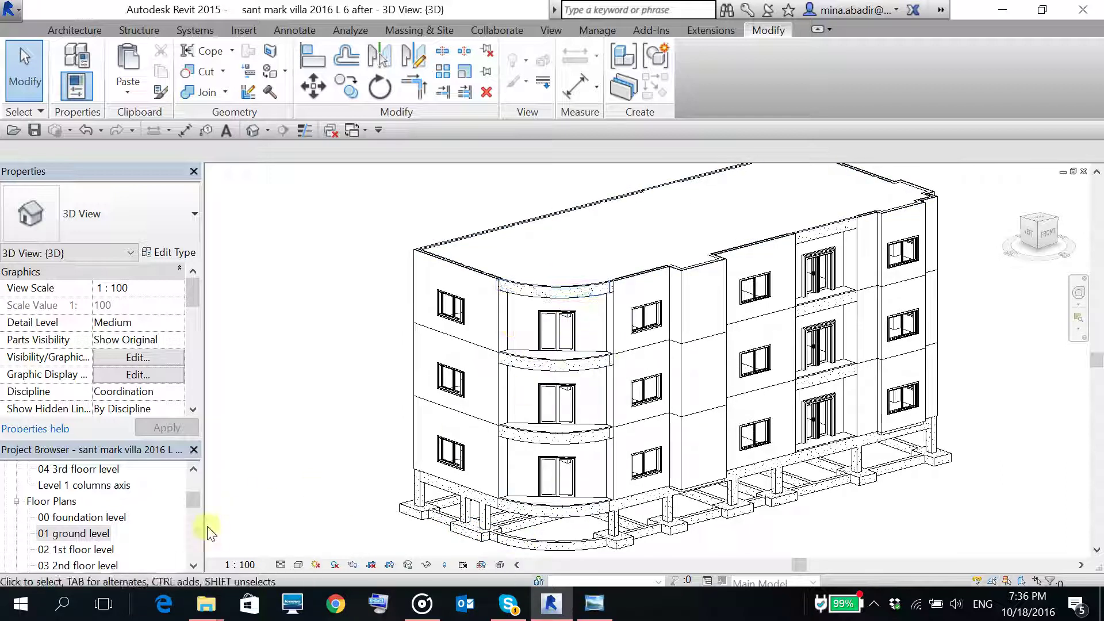
- Switch the 3D view to the Shaded visual style and look over the building
{"action": "left_click", "coordinate": [300, 565]}
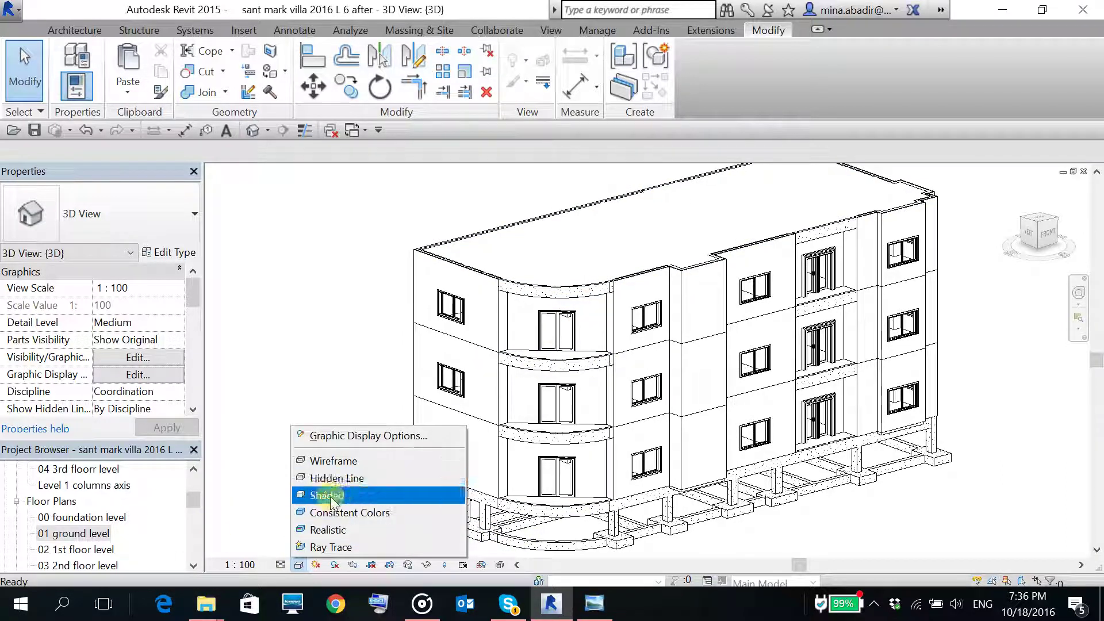
{"action": "left_click", "coordinate": [381, 495]}
{"action": "middle_click_drag", "start_coordinate": [737, 368], "coordinate": [719, 366]}
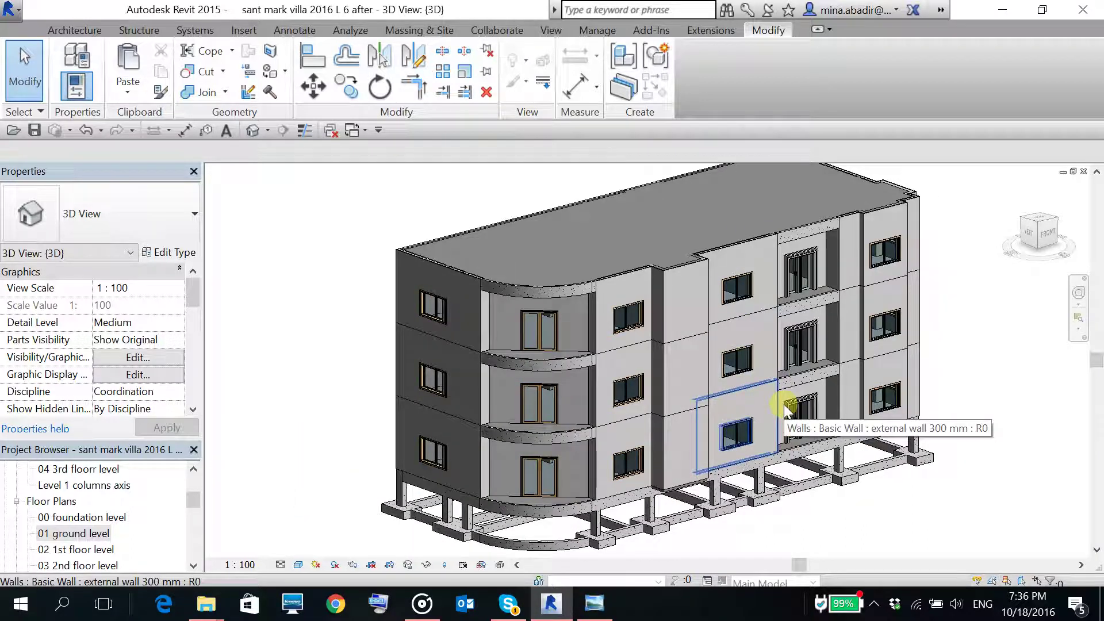
- Switch the 3D view to the Consistent Colors visual style and inspect the facade's windows and balcony doors up close
{"action": "left_click", "coordinate": [297, 565]}
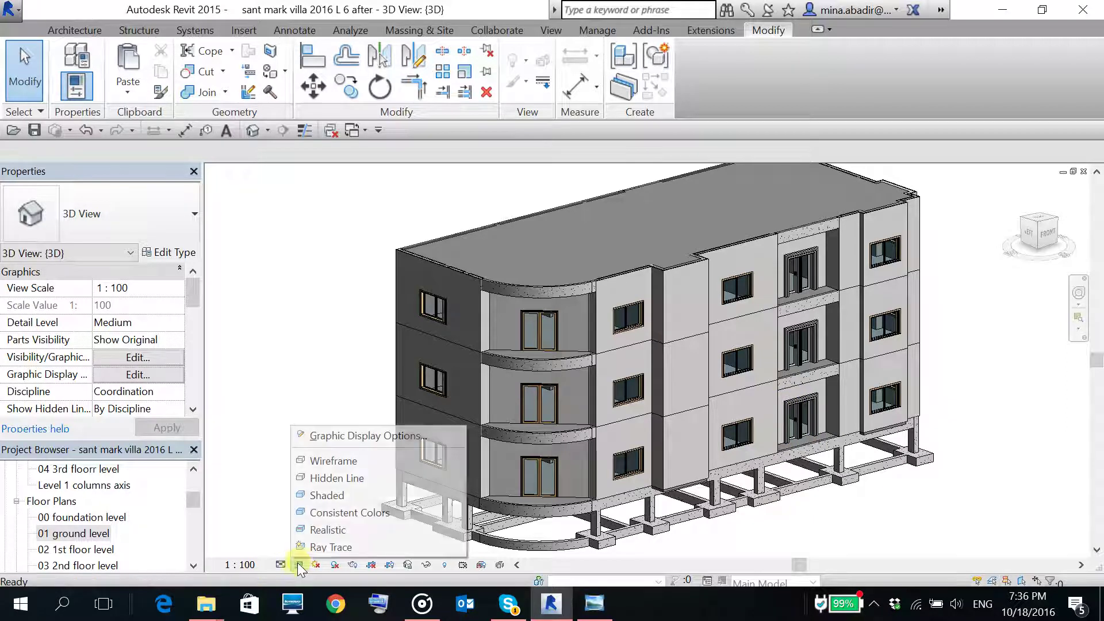
{"action": "left_click", "coordinate": [350, 512]}
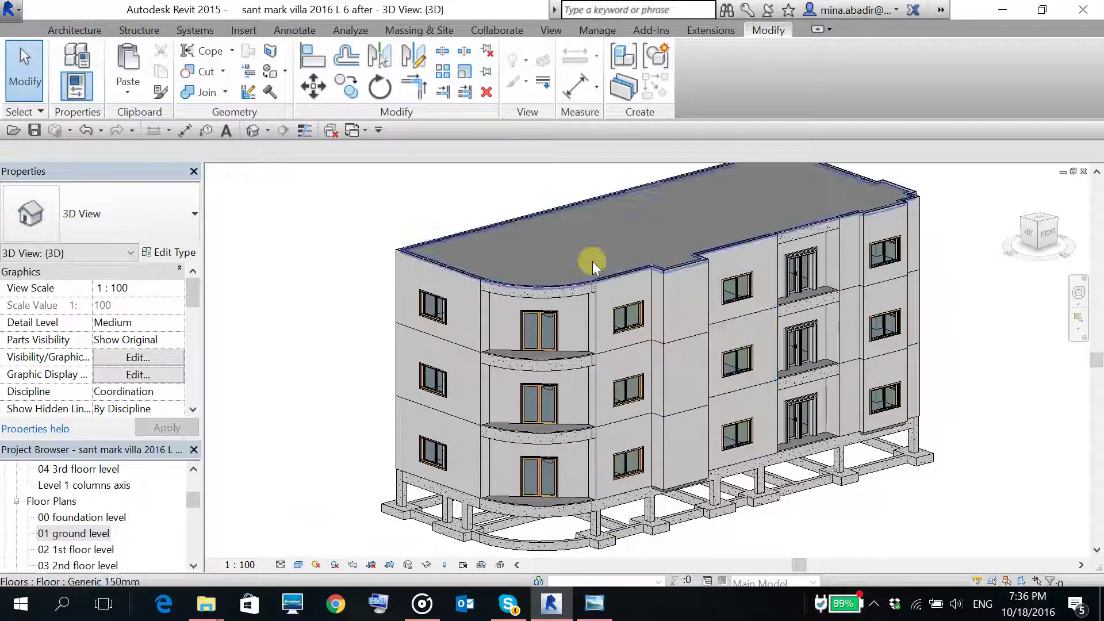
{"action": "scroll", "coordinate": [776, 358], "scroll_direction": "up", "scroll_amount": 2}
{"action": "scroll", "coordinate": [773, 357], "scroll_direction": "up", "scroll_amount": 4}
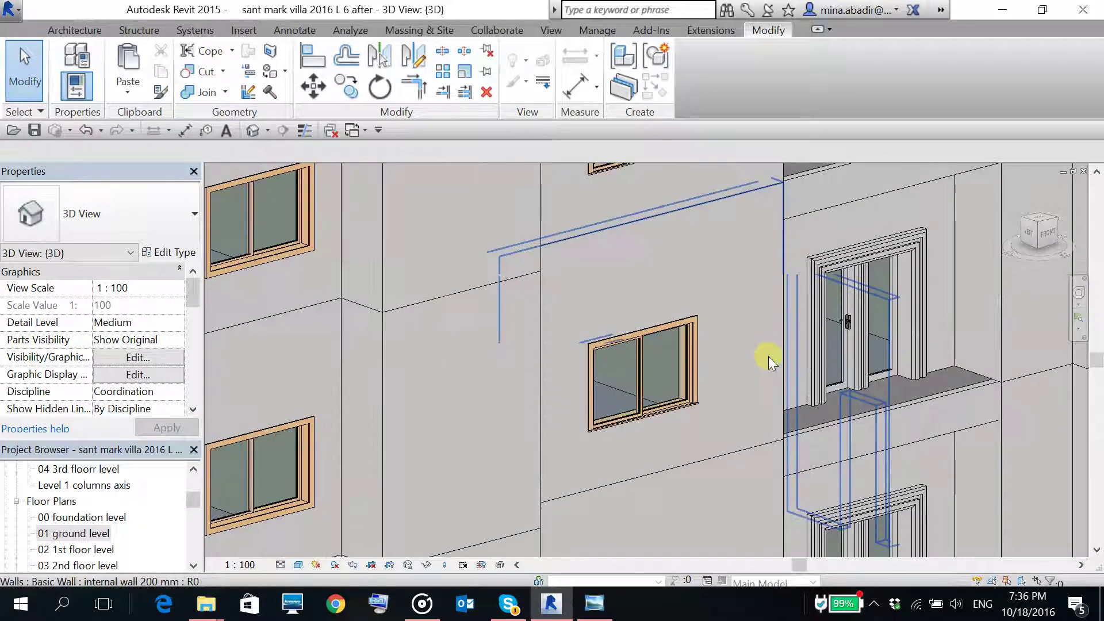
{"action": "scroll", "coordinate": [718, 357], "scroll_direction": "down", "scroll_amount": 2}
{"action": "scroll", "coordinate": [775, 357], "scroll_direction": "down", "scroll_amount": 4}
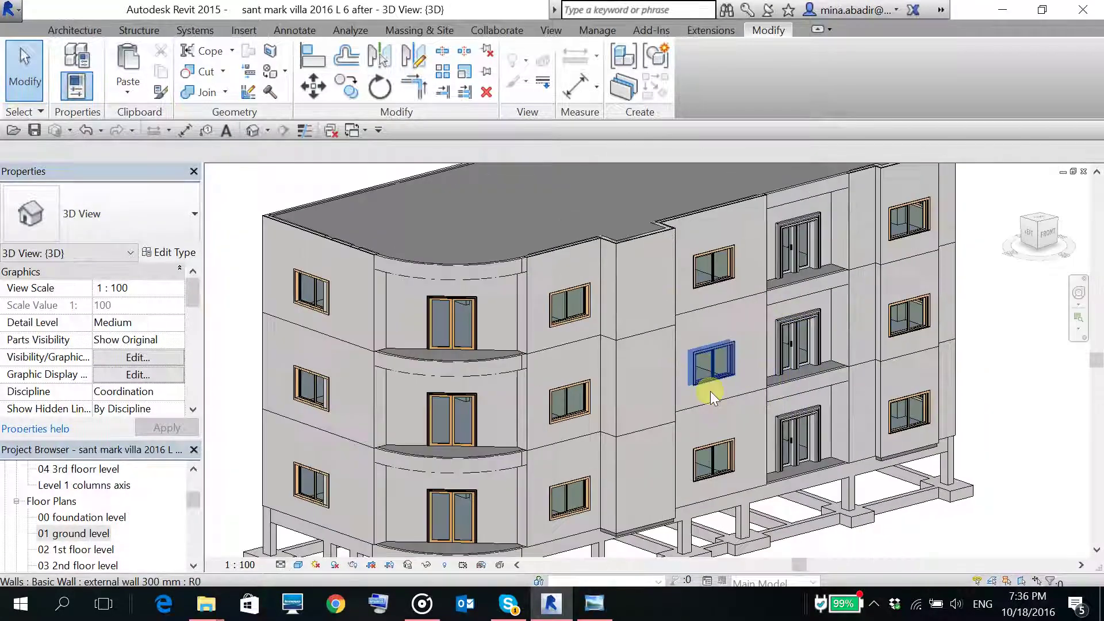
- Set the 3D view's visual style to Realistic and inspect the materials of the walls, windows and curved balconies
{"action": "left_click", "coordinate": [298, 565]}
{"action": "left_click", "coordinate": [326, 530]}
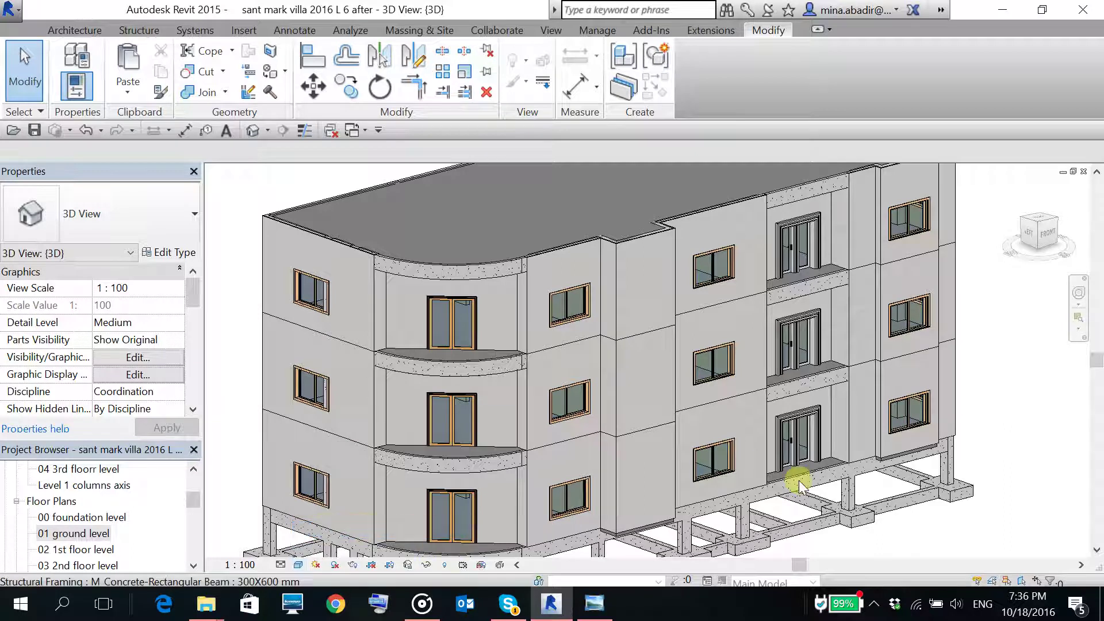
{"action": "scroll", "coordinate": [889, 427], "scroll_direction": "down", "scroll_amount": 2}
{"action": "scroll", "coordinate": [638, 426], "scroll_direction": "up", "scroll_amount": 2}
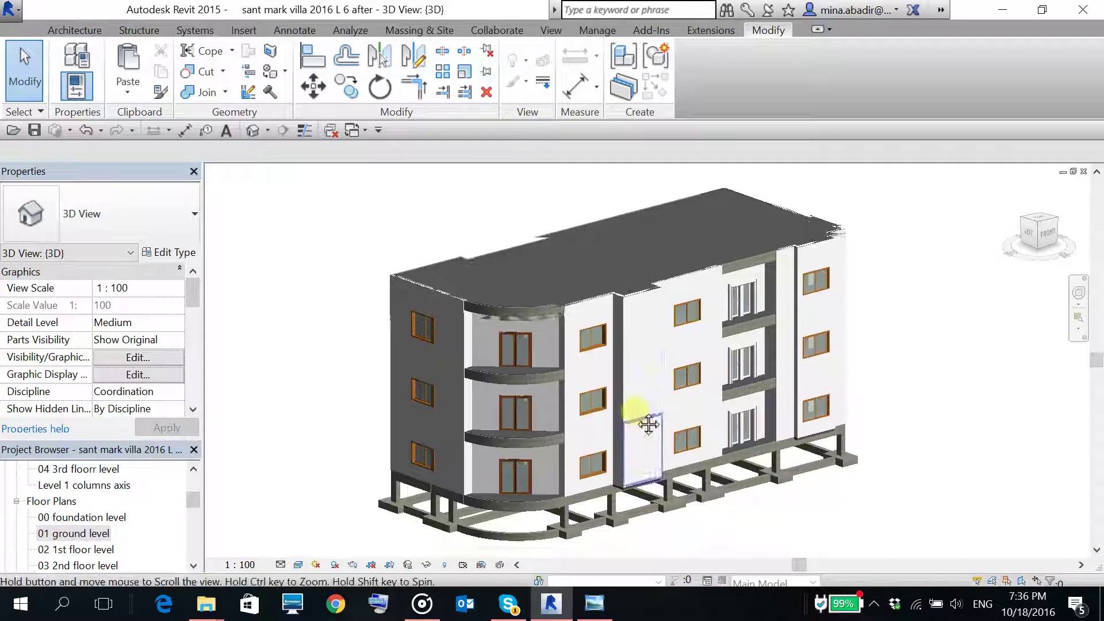
{"action": "scroll", "coordinate": [429, 339], "scroll_direction": "up", "scroll_amount": 5}
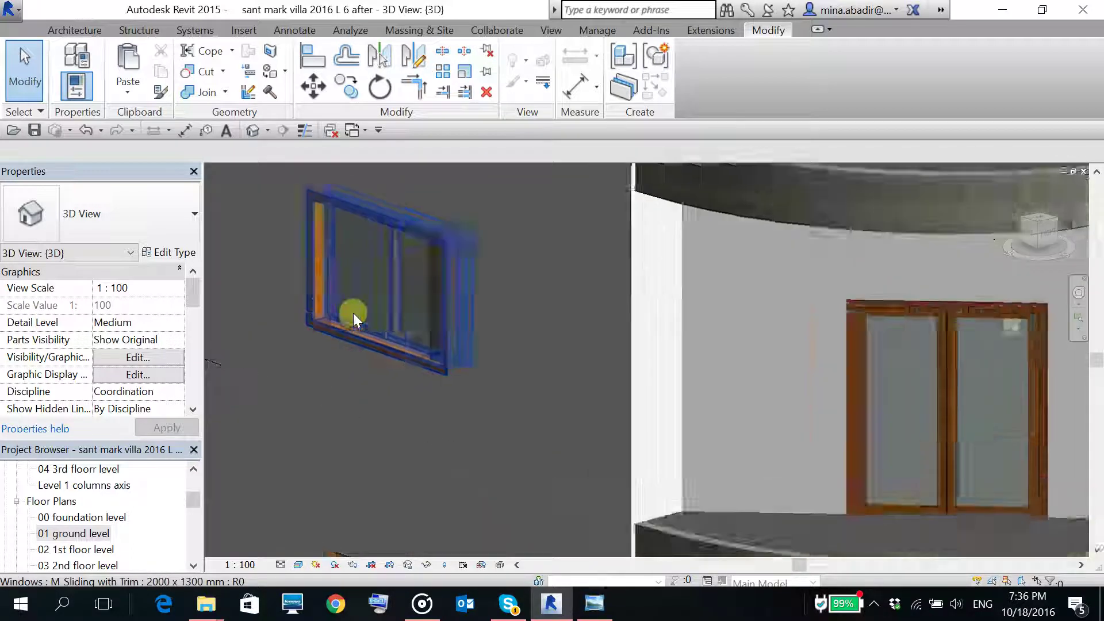
{"action": "scroll", "coordinate": [354, 313], "scroll_direction": "down", "scroll_amount": 5}
{"action": "scroll", "coordinate": [493, 340], "scroll_direction": "up", "scroll_amount": 1}
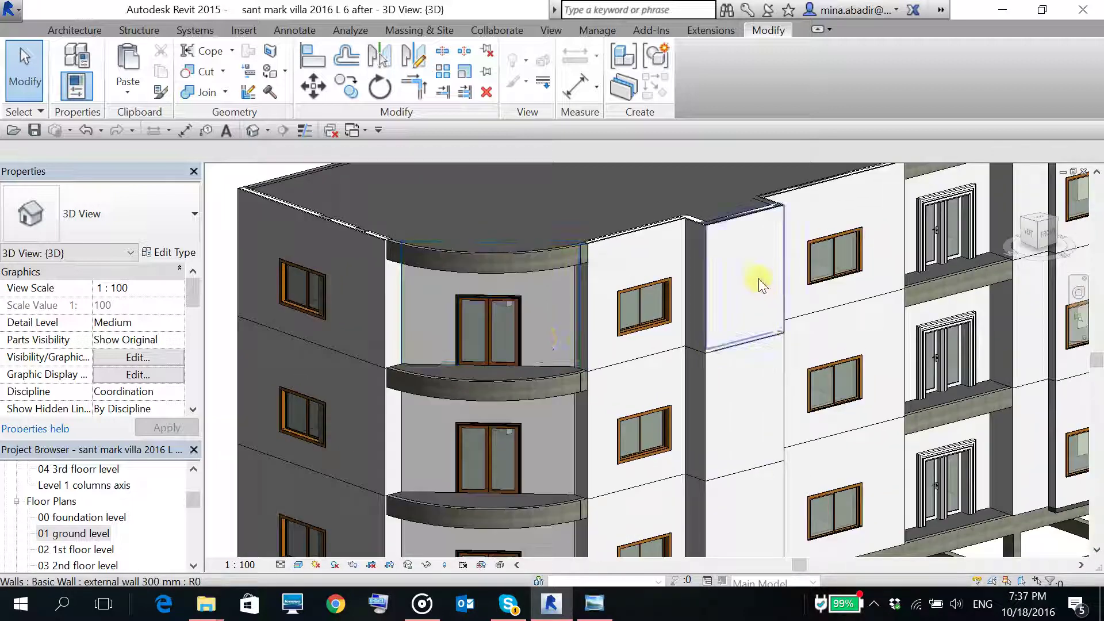
{"action": "scroll", "coordinate": [647, 271], "scroll_direction": "down", "scroll_amount": 3}
{"action": "mouse_move", "coordinate": [695, 295]}
{"action": "middle_mouse_down"}
{"action": "mouse_move", "coordinate": [680, 320]}
{"action": "mouse_move", "coordinate": [705, 312]}
{"action": "middle_mouse_up"}
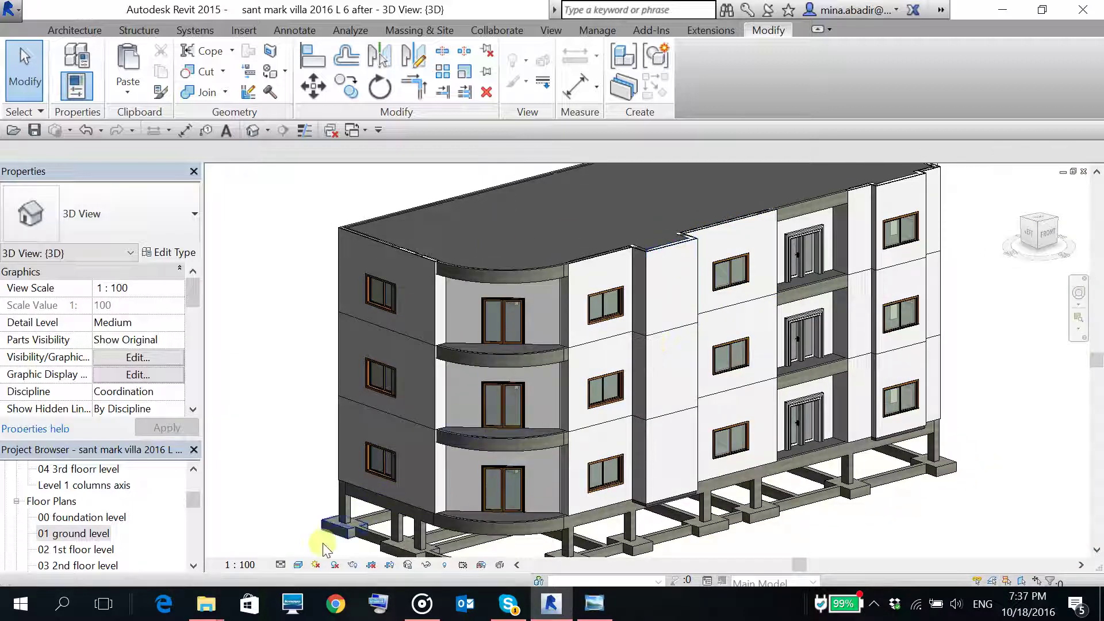
- Render the 3D view in Ray Trace style, check the reference villa image in Windows Photo Viewer, and return to Revit
{"action": "left_click", "coordinate": [297, 564]}
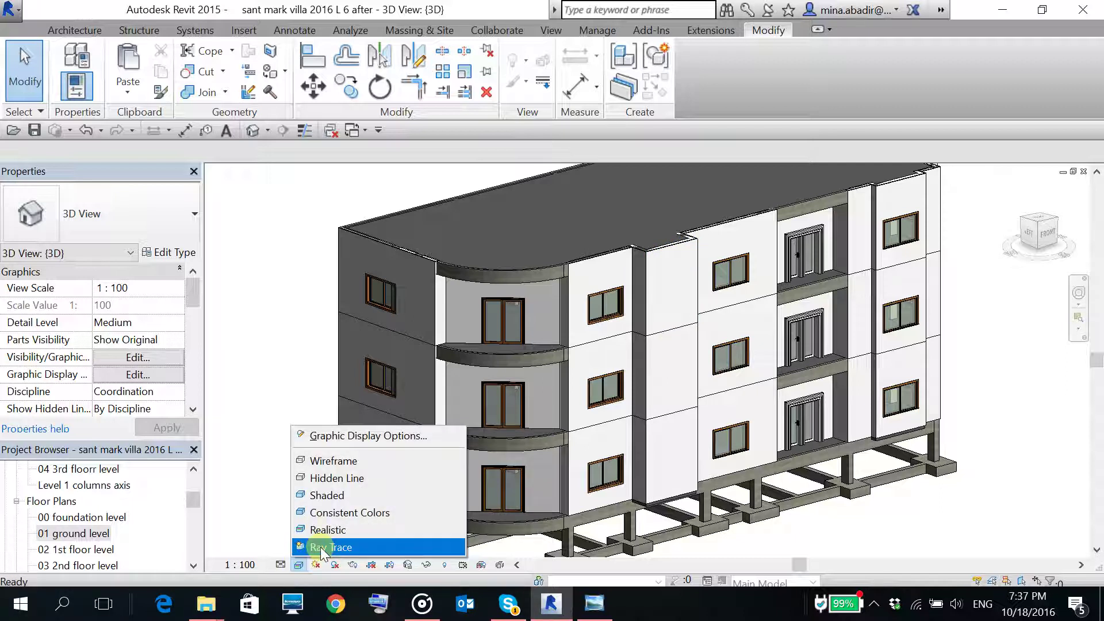
{"action": "left_click", "coordinate": [321, 546]}
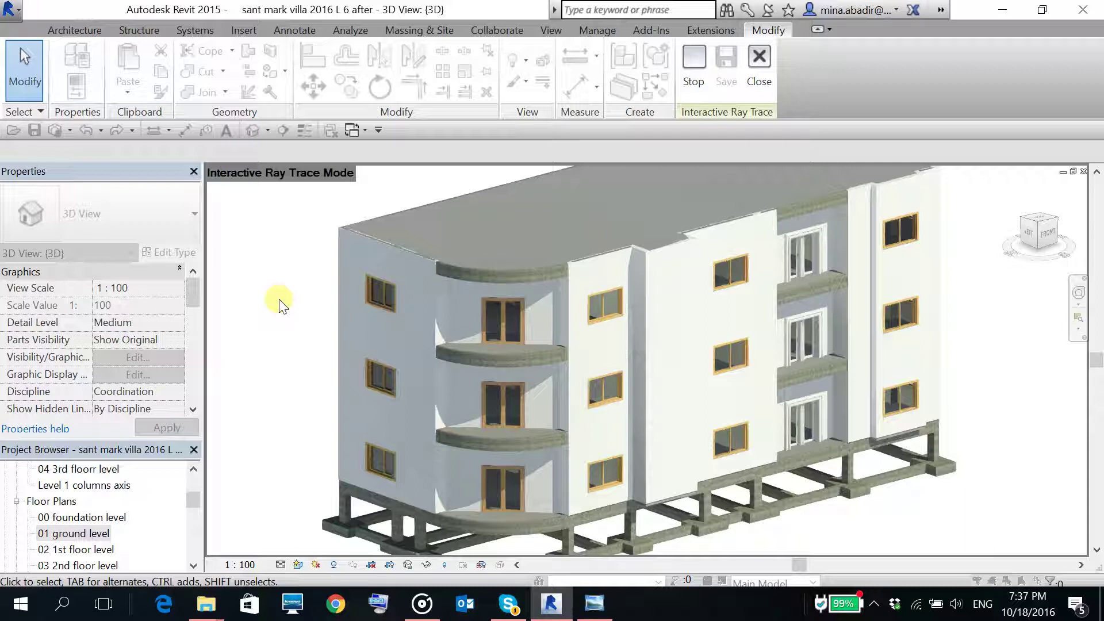
{"action": "key", "text": "alt+Tab"}
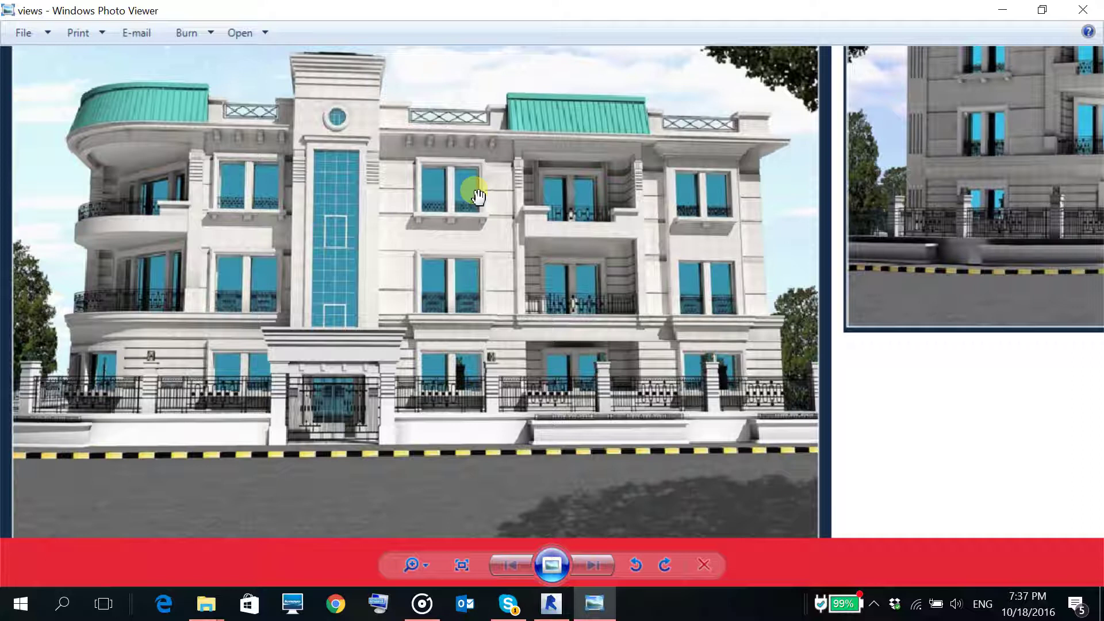
{"action": "key", "text": "alt+Tab"}
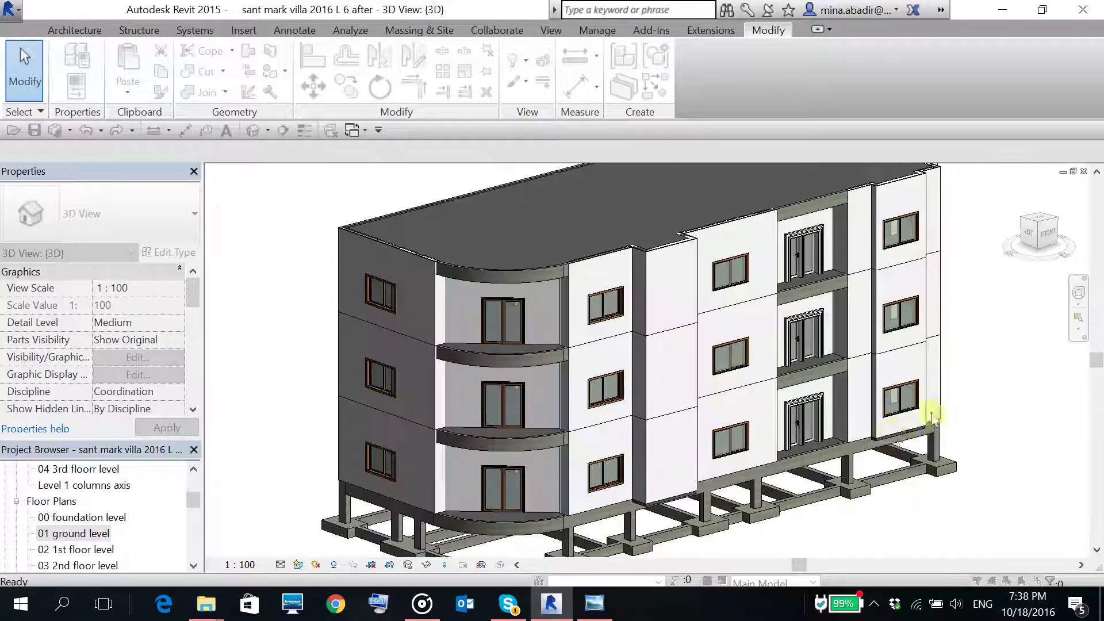
- Examine the front facade's balcony openings, doors and concrete beams up close, focusing on the ground-floor balcony
{"action": "scroll", "coordinate": [846, 360], "scroll_direction": "up", "scroll_amount": 5}
{"action": "scroll", "coordinate": [850, 371], "scroll_direction": "up", "scroll_amount": 2}
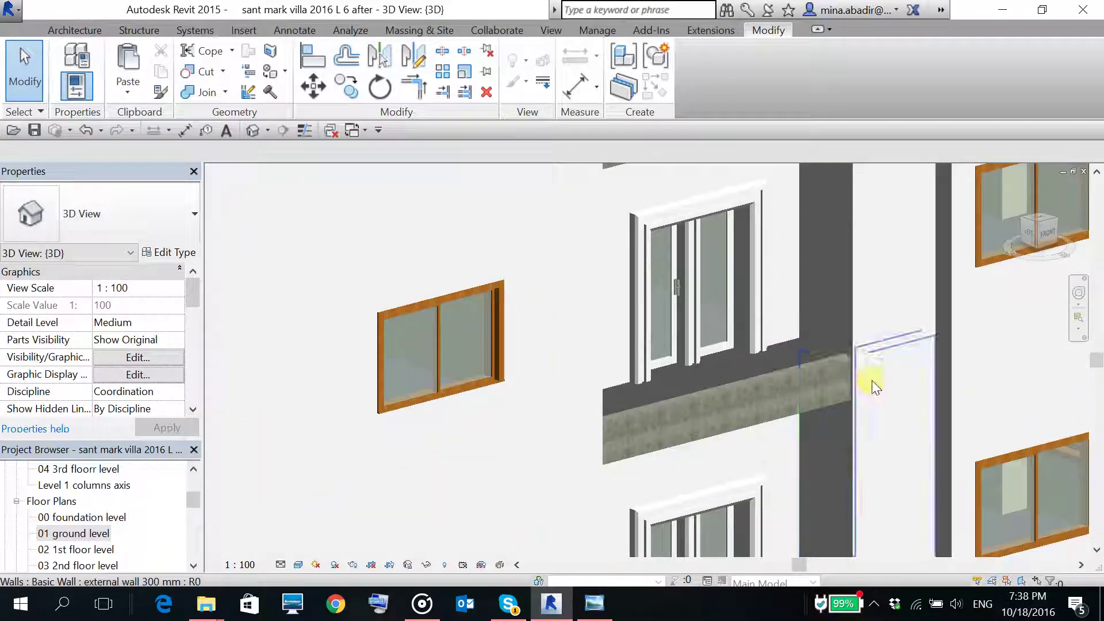
{"action": "scroll", "coordinate": [823, 387], "scroll_direction": "up", "scroll_amount": 3}
{"action": "scroll", "coordinate": [650, 452], "scroll_direction": "down", "scroll_amount": 5}
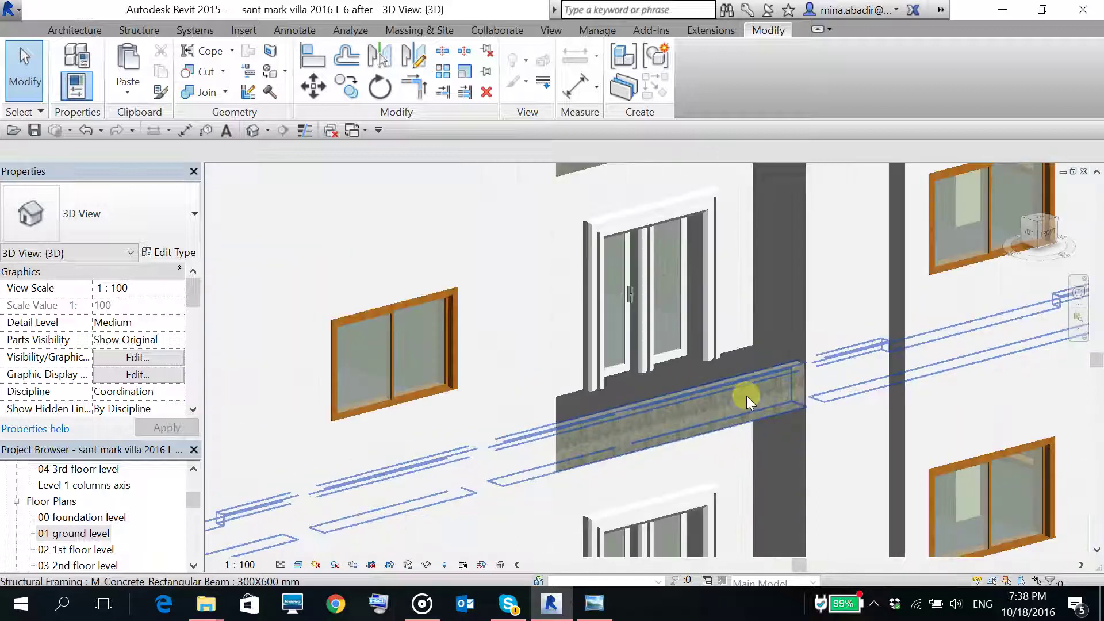
{"action": "scroll", "coordinate": [748, 405], "scroll_direction": "down", "scroll_amount": 4}
{"action": "scroll", "coordinate": [767, 446], "scroll_direction": "up", "scroll_amount": 5}
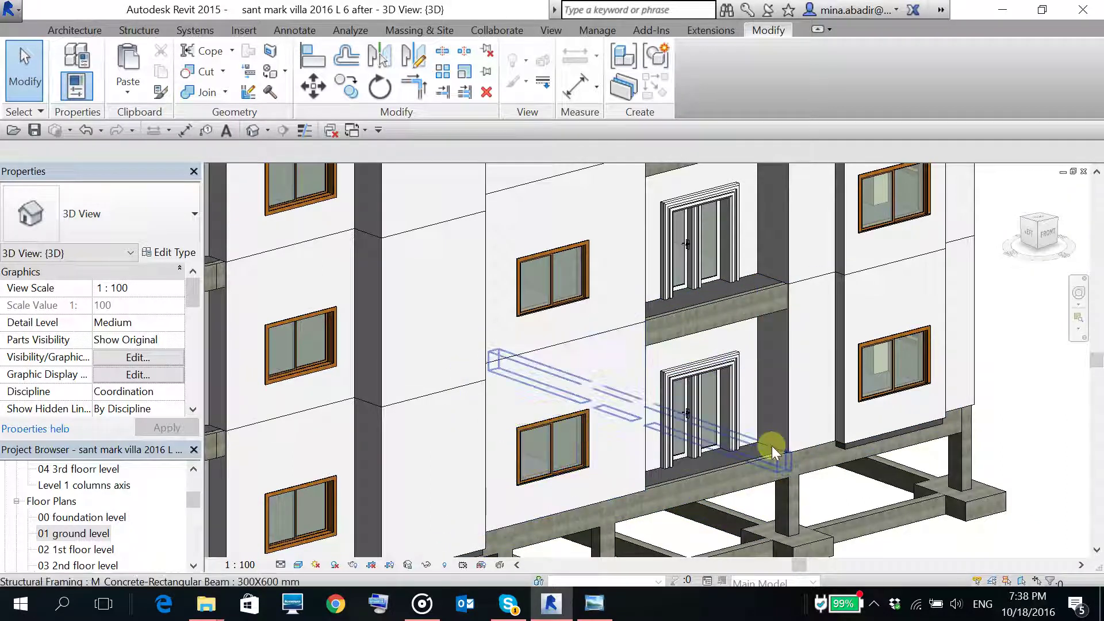
{"action": "middle_click_drag", "start_coordinate": [770, 452], "coordinate": [771, 404]}
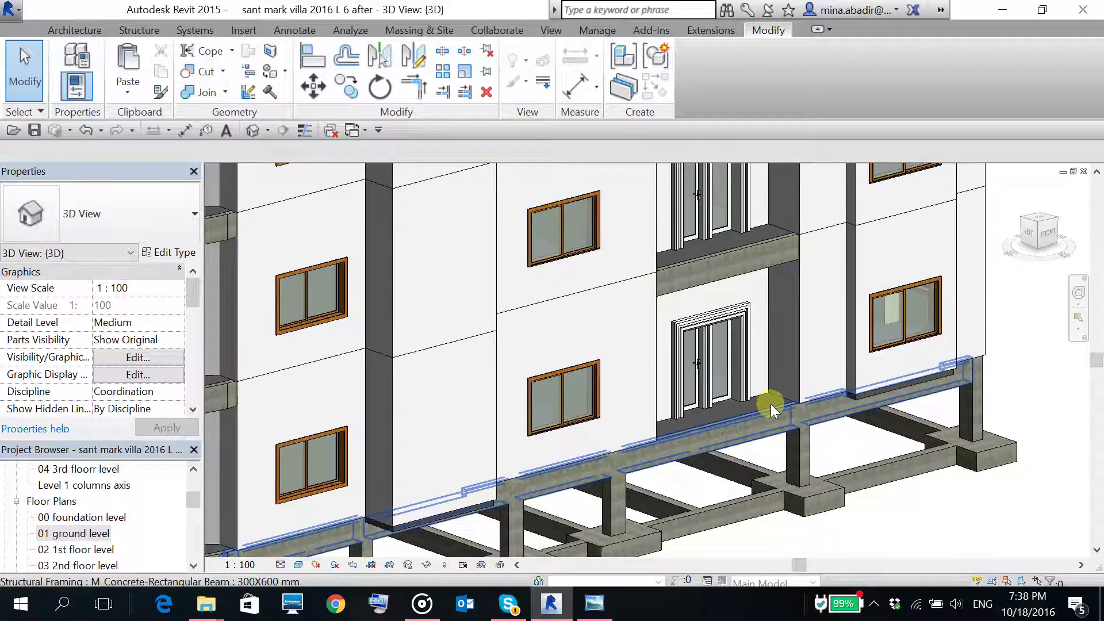
{"action": "scroll", "coordinate": [771, 404], "scroll_direction": "up", "scroll_amount": 4}
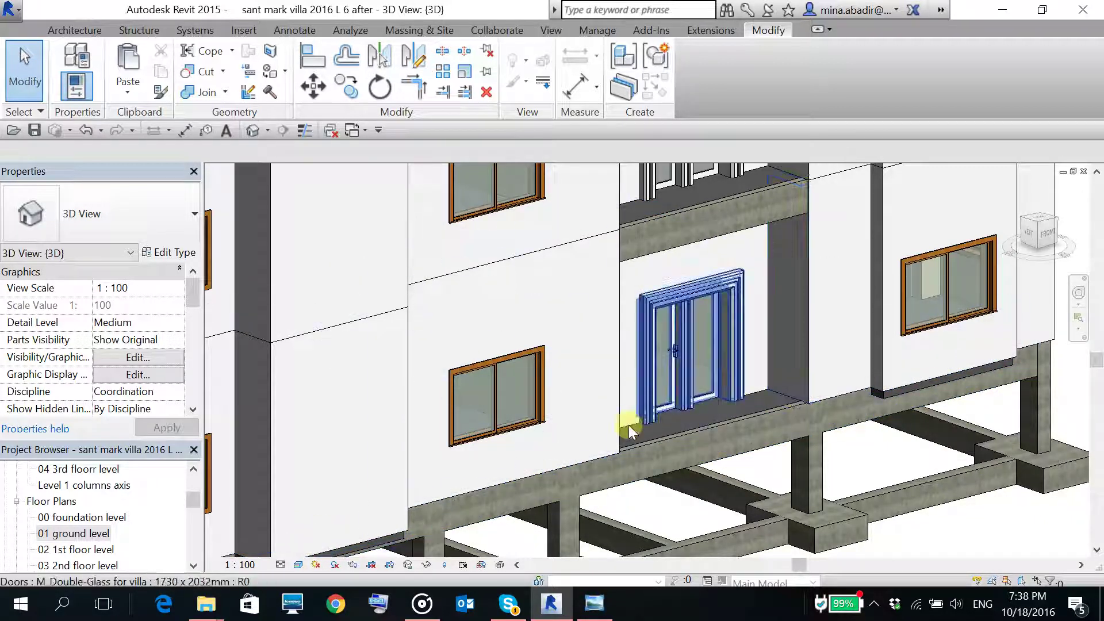
{"action": "scroll", "coordinate": [764, 424], "scroll_direction": "down", "scroll_amount": 2}
{"action": "middle_click_drag", "start_coordinate": [764, 424], "coordinate": [814, 382]}
{"action": "scroll", "coordinate": [833, 337], "scroll_direction": "up", "scroll_amount": 2}
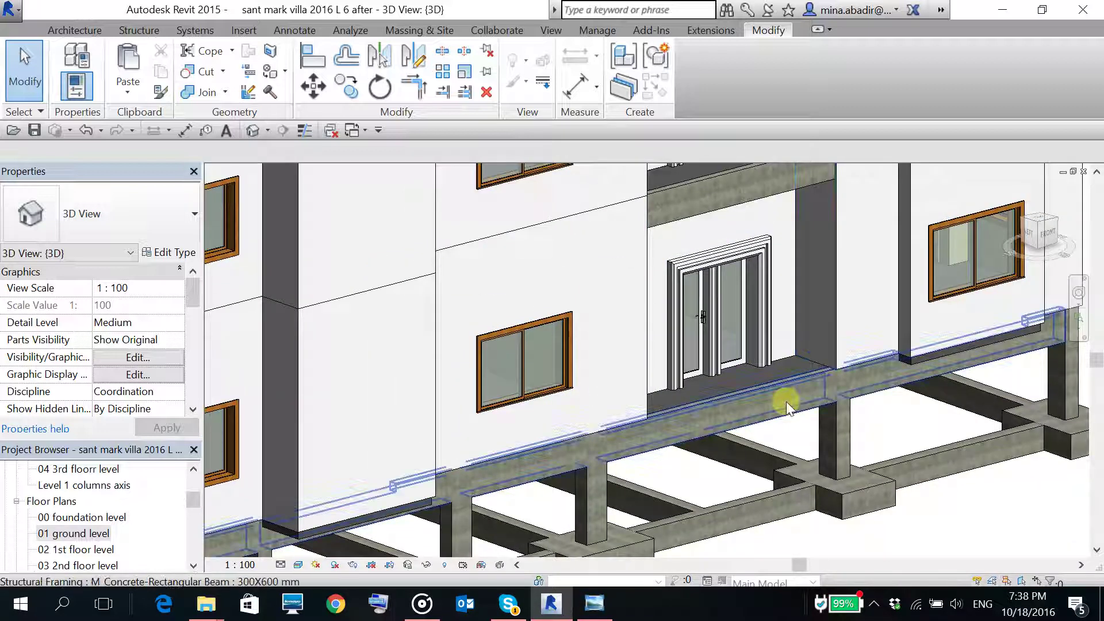
- Compare the ground-floor balcony opening with the reference villa image in Windows Photo Viewer, and return to the Revit model
{"action": "left_click", "coordinate": [594, 605]}
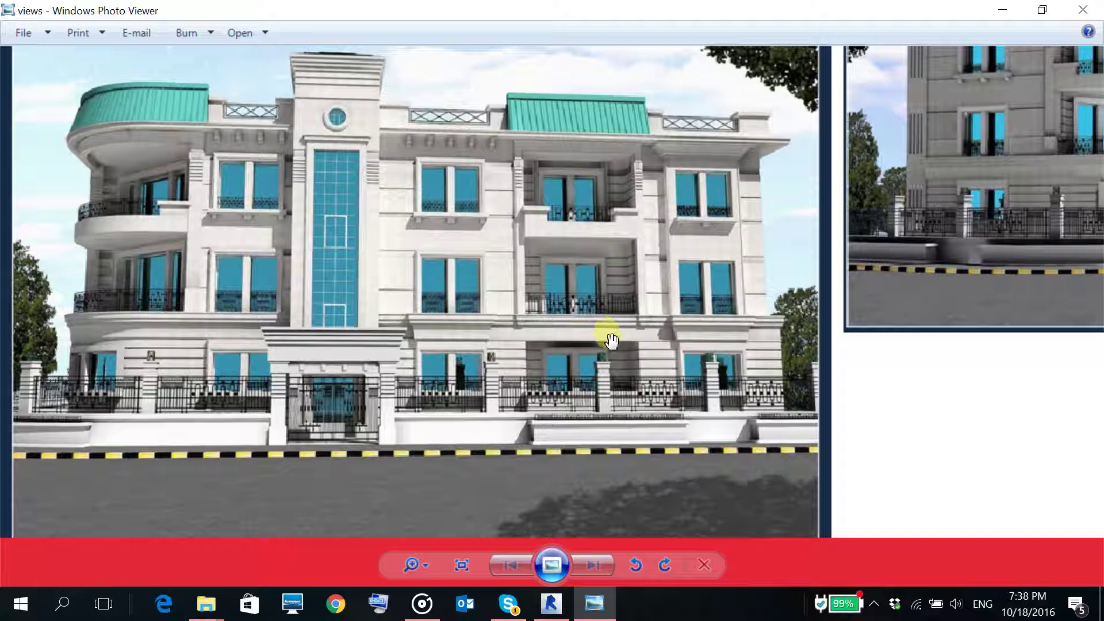
{"action": "left_click", "coordinate": [594, 604]}
{"action": "middle_click_drag", "start_coordinate": [777, 375], "coordinate": [814, 362]}
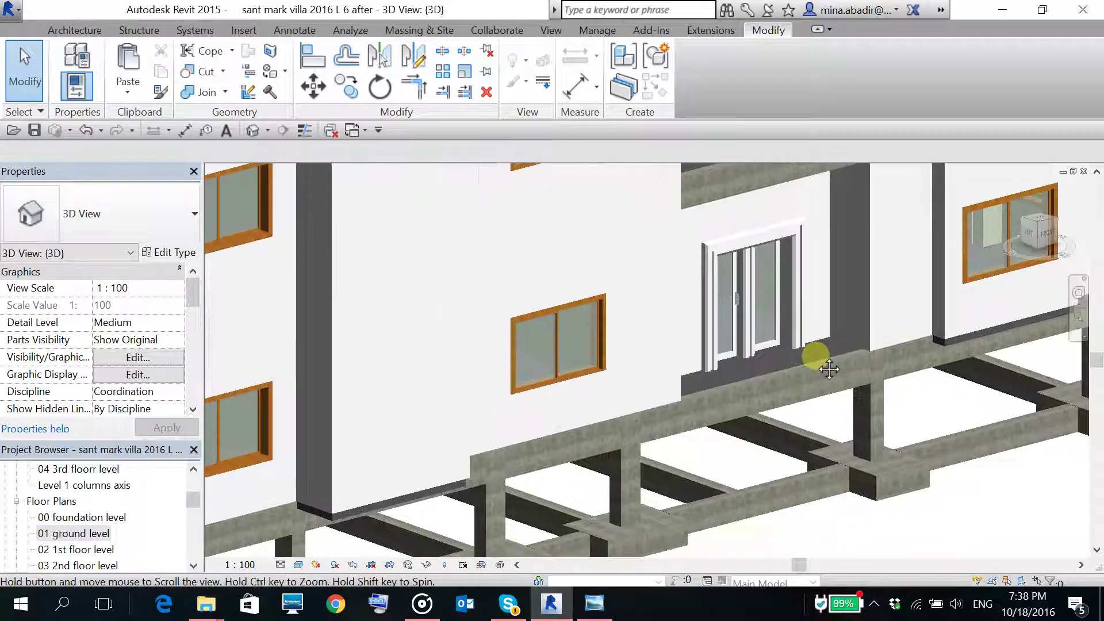
{"action": "scroll", "coordinate": [800, 368], "scroll_direction": "down", "scroll_amount": 3}
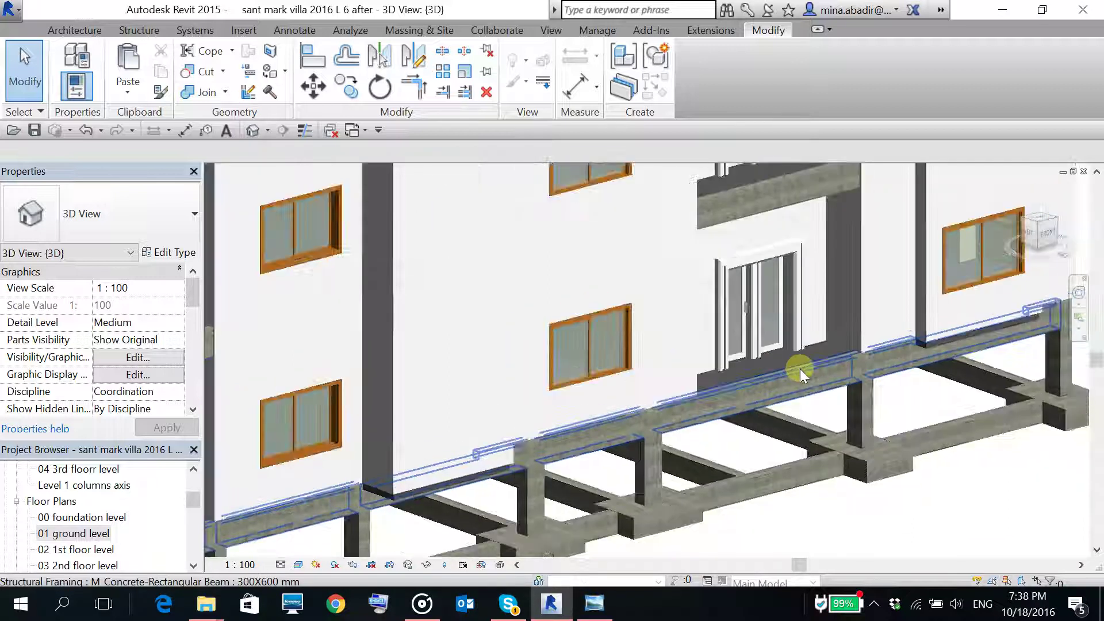
{"action": "scroll", "coordinate": [799, 368], "scroll_direction": "up", "scroll_amount": 2}
{"action": "middle_click_drag", "start_coordinate": [836, 380], "coordinate": [851, 361]}
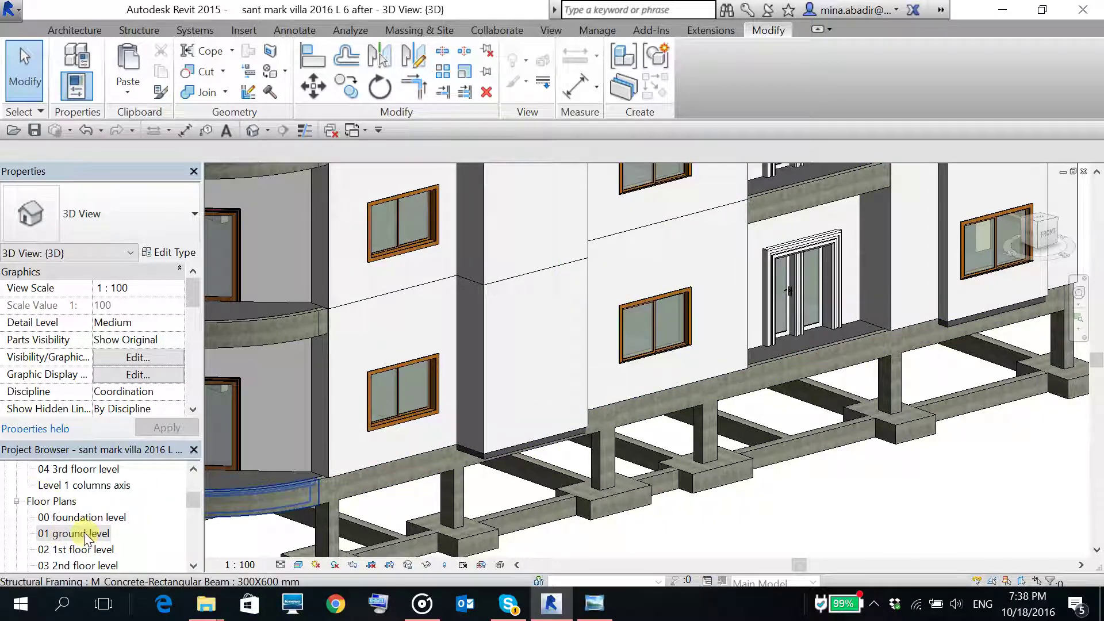
- Open the 01 ground level floor plan and show the recessed balcony in front of the double door
{"action": "mouse_move", "coordinate": [195, 497]}
{"action": "left_mouse_down"}
{"action": "mouse_move", "coordinate": [198, 481]}
{"action": "mouse_move", "coordinate": [194, 502]}
{"action": "left_mouse_up"}
{"action": "left_click", "coordinate": [81, 504]}
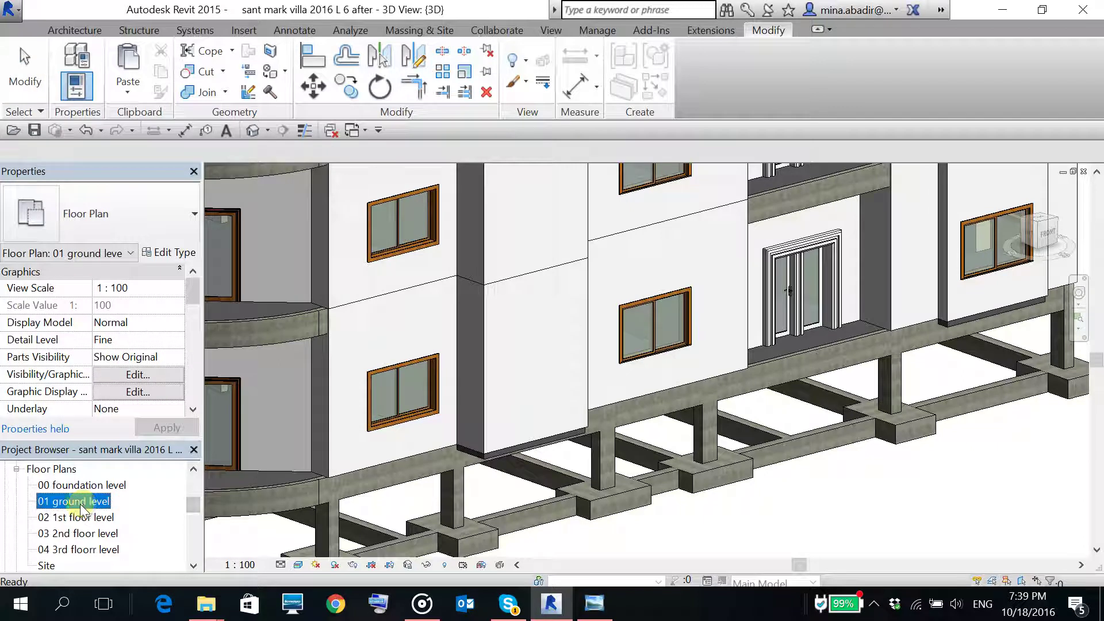
{"action": "double_click", "coordinate": [80, 504]}
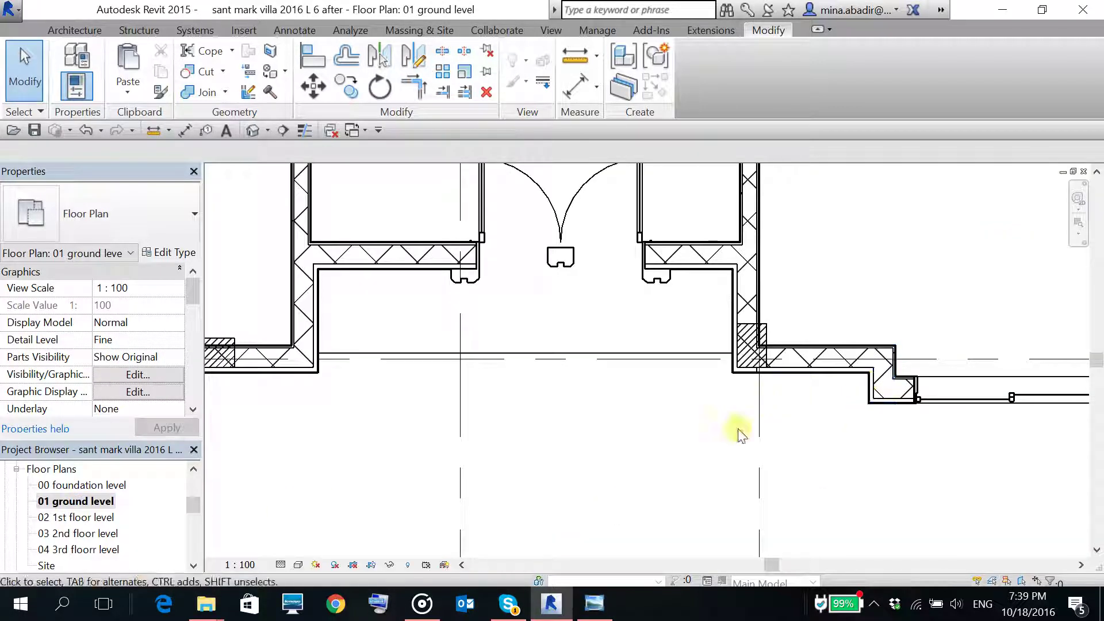
{"action": "middle_click_drag", "start_coordinate": [505, 412], "coordinate": [639, 419]}
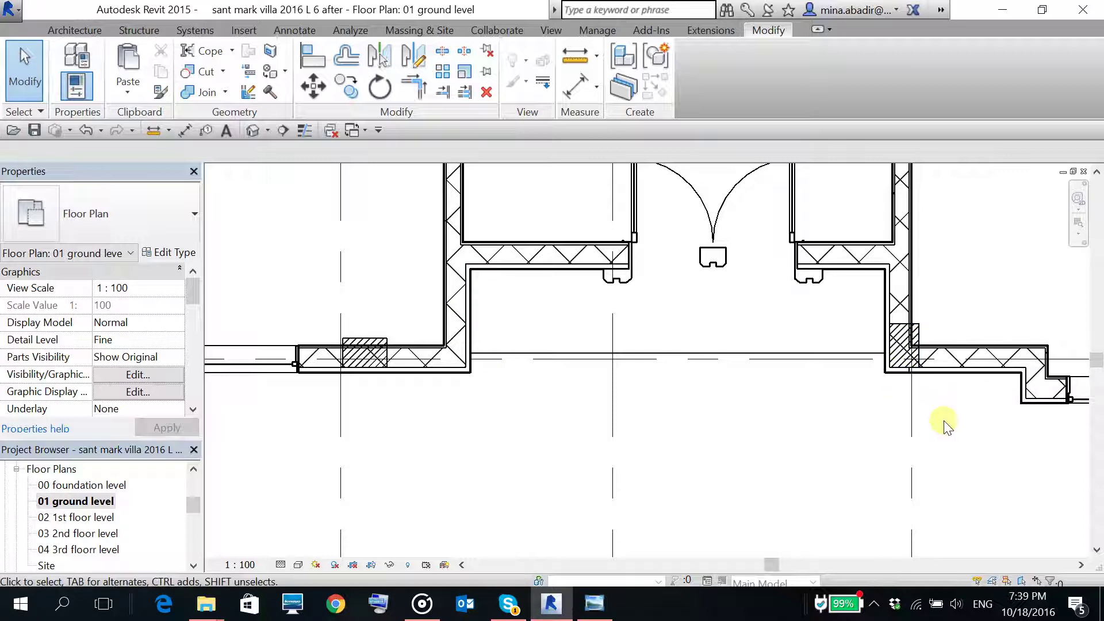
- Draw an external wall 300 mm matching the adjacent wall straight across the ground-floor balcony opening, with thin lines displayed
{"action": "left_click", "coordinate": [952, 376]}
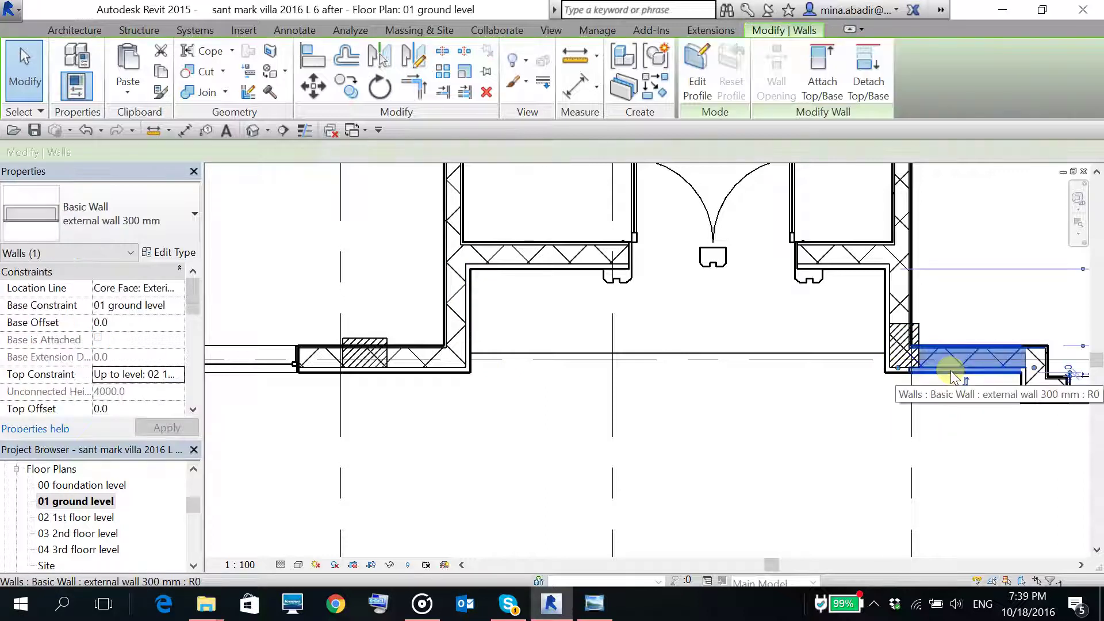
{"action": "key", "text": "c"}
{"action": "key", "text": "s"}
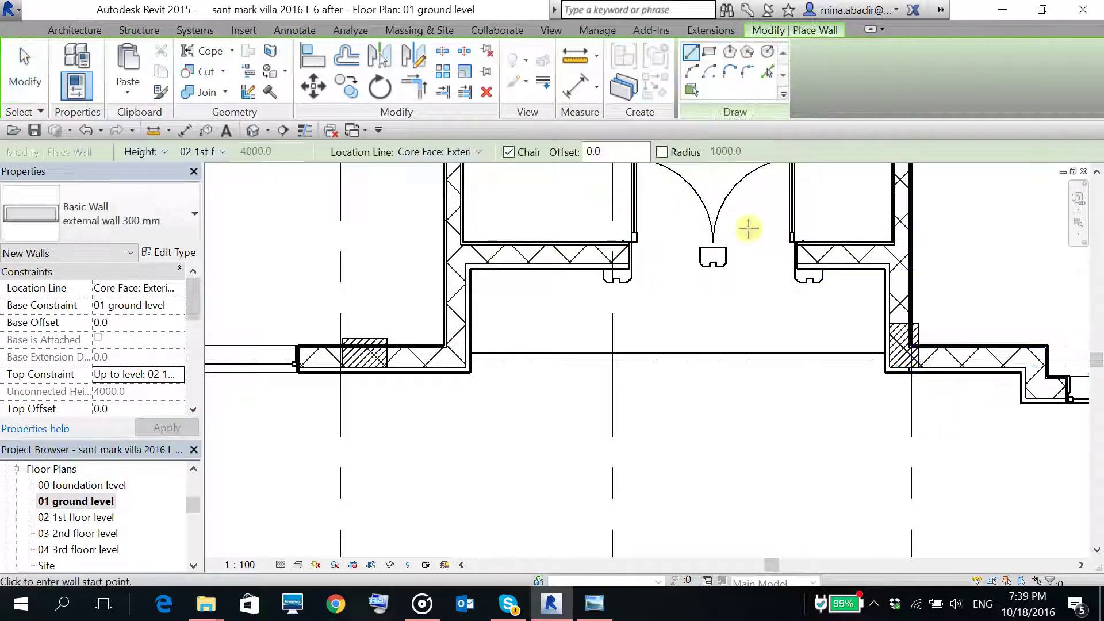
{"action": "left_click", "coordinate": [302, 131]}
{"action": "left_click", "coordinate": [1021, 373]}
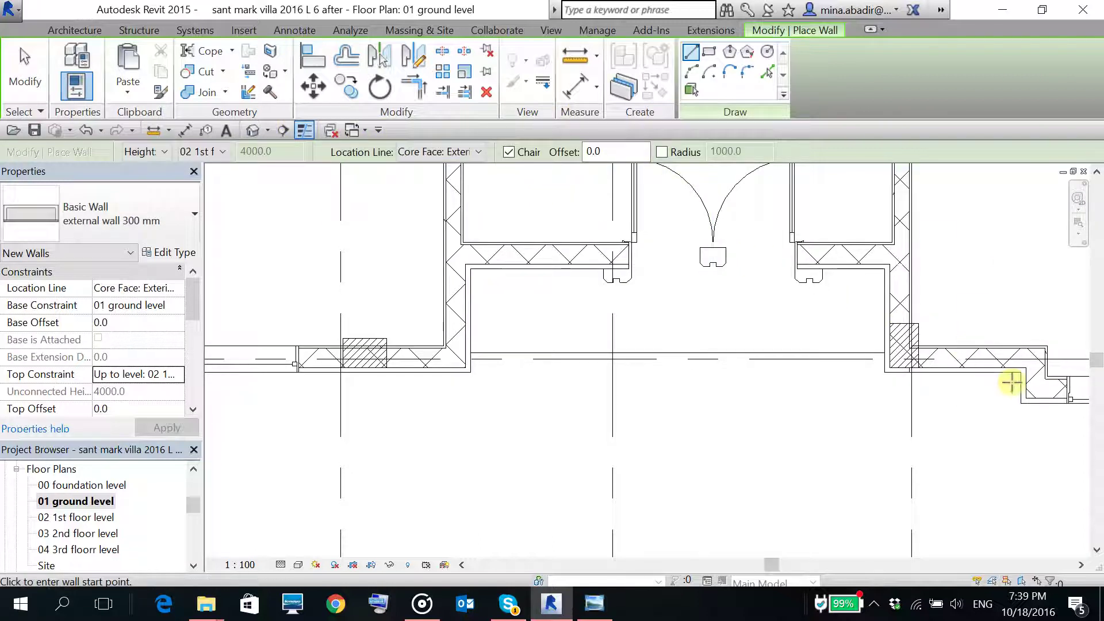
{"action": "key", "text": "Escape"}
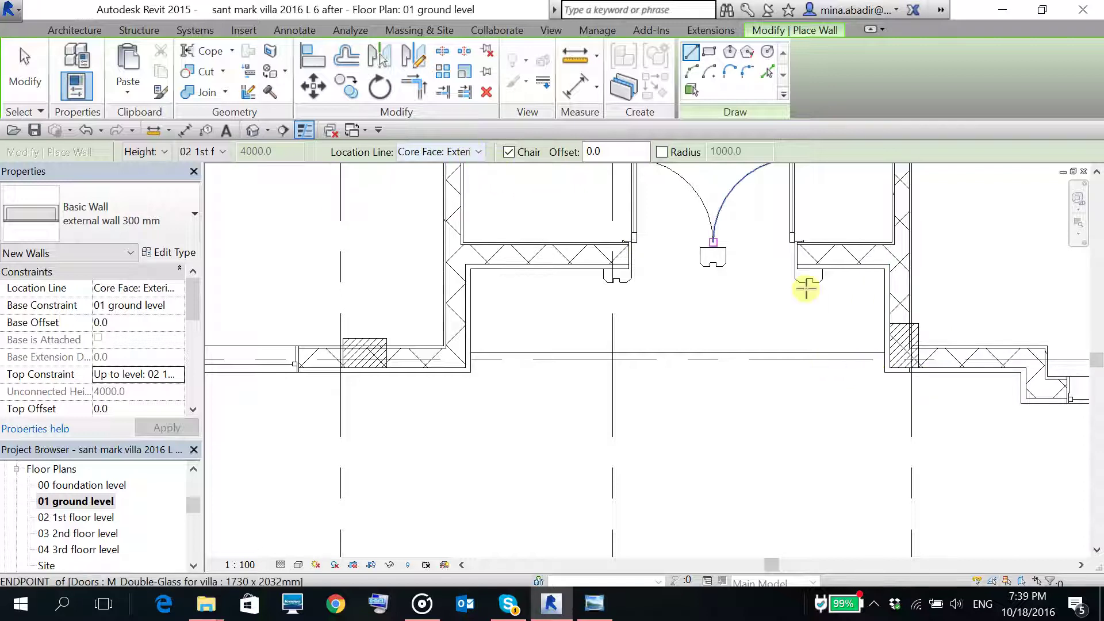
{"action": "left_click", "coordinate": [1022, 373]}
{"action": "scroll", "coordinate": [916, 373], "scroll_direction": "up", "scroll_amount": 1}
{"action": "scroll", "coordinate": [914, 373], "scroll_direction": "up", "scroll_amount": 2}
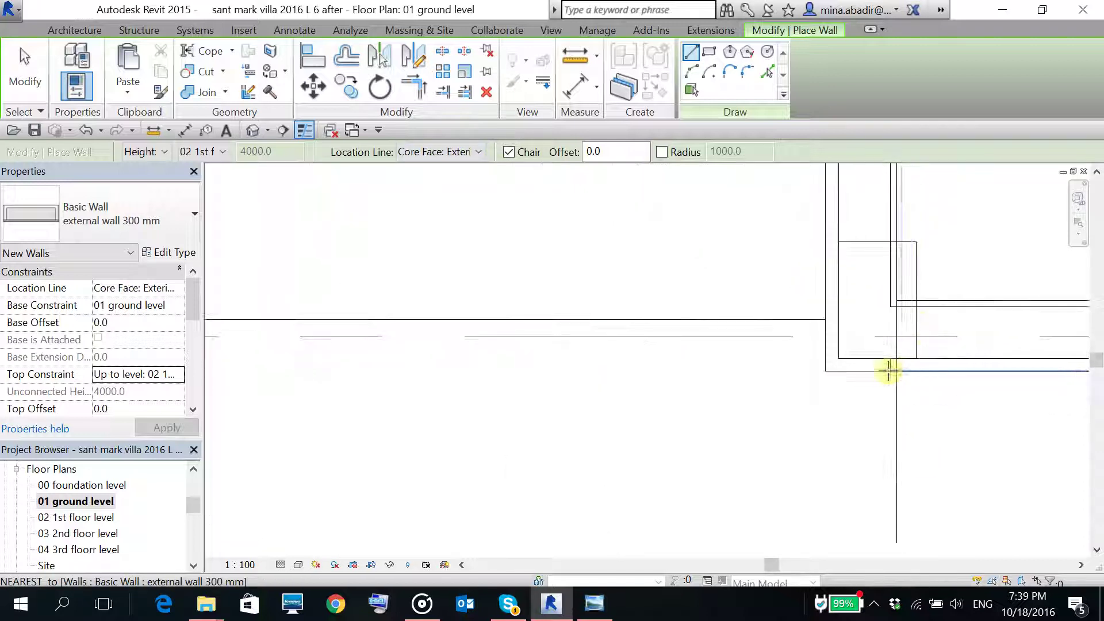
{"action": "left_click", "coordinate": [838, 359]}
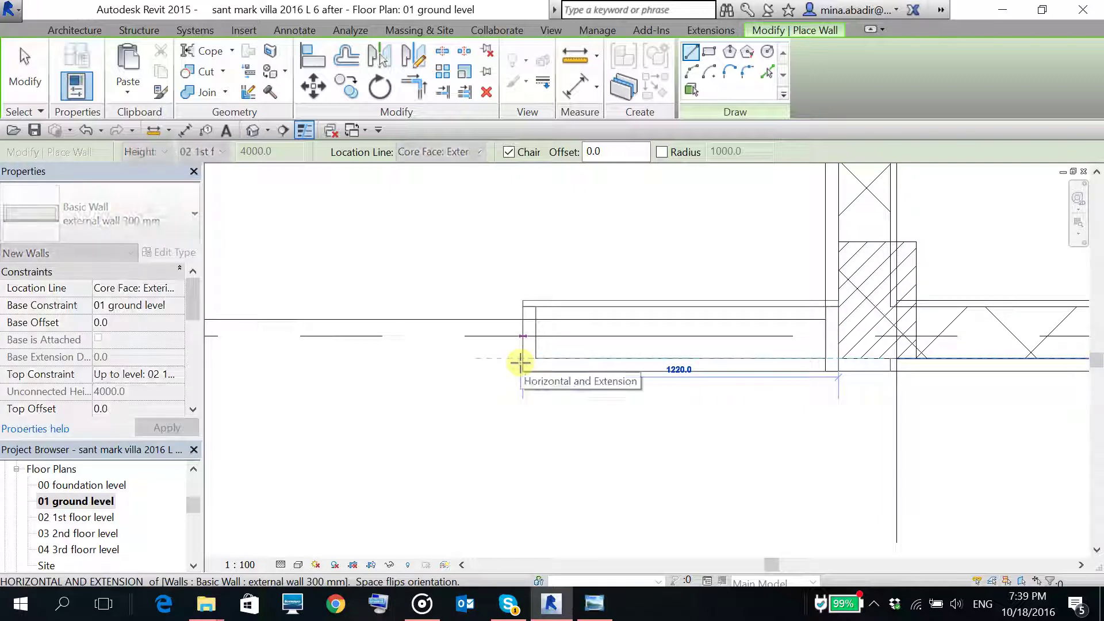
{"action": "scroll", "coordinate": [902, 353], "scroll_direction": "down", "scroll_amount": 4}
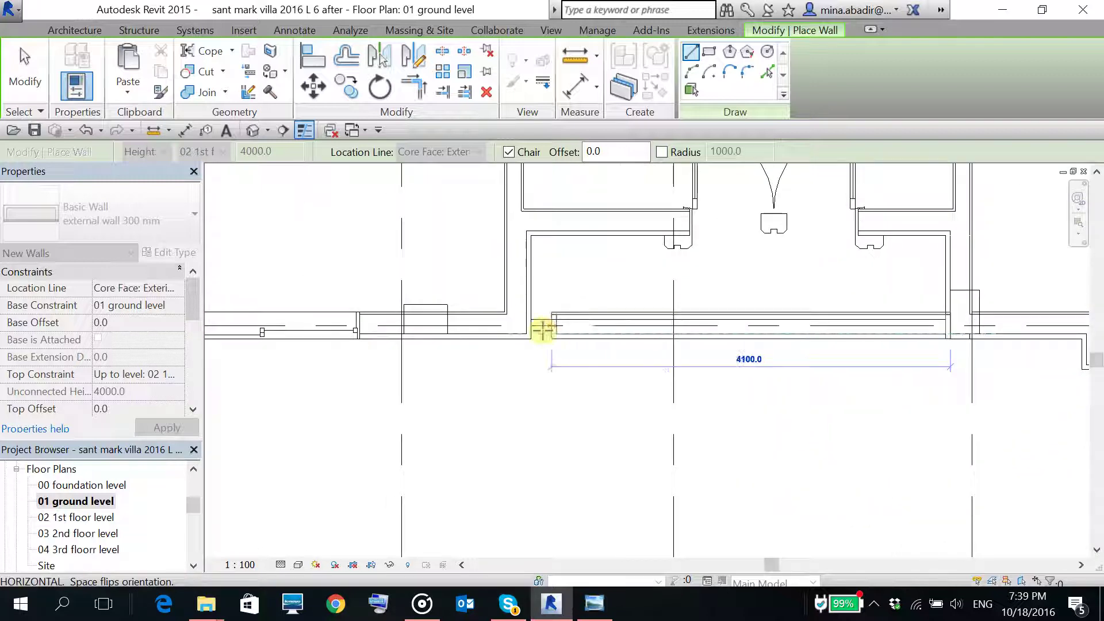
{"action": "left_click", "coordinate": [522, 333]}
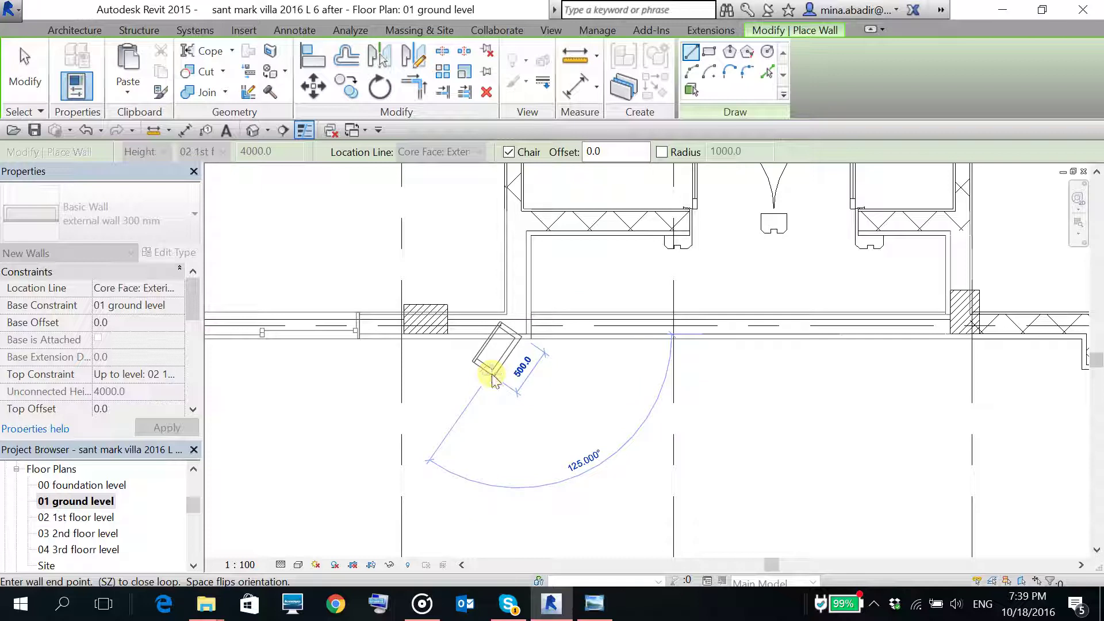
{"action": "key", "text": "Escape"}
{"action": "key", "text": "Escape"}
{"action": "scroll", "coordinate": [533, 334], "scroll_direction": "up", "scroll_amount": 2}
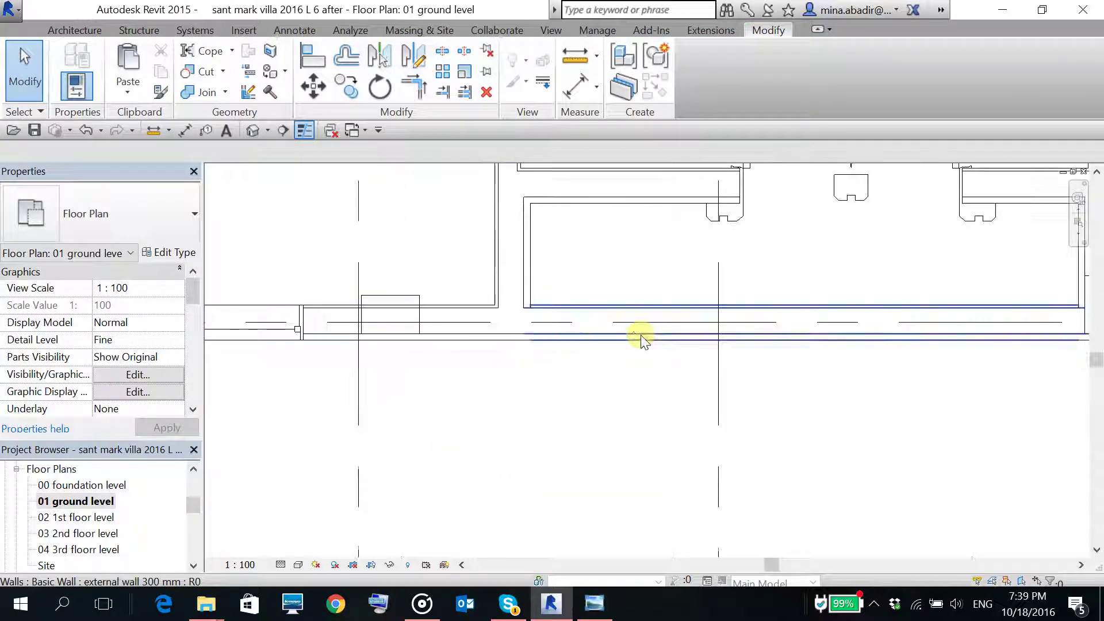
{"action": "scroll", "coordinate": [639, 335], "scroll_direction": "down", "scroll_amount": 1}
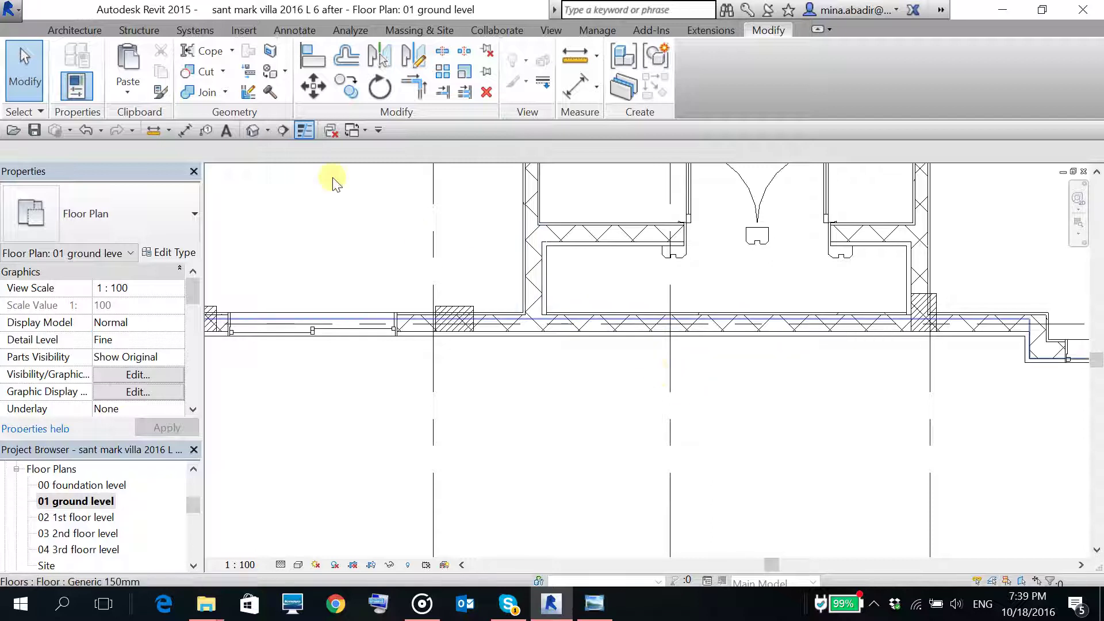
- Close the hidden views, open the 3D view, and tile it beside the 01 ground level plan with the balcony visible in both
{"action": "left_click", "coordinate": [331, 130]}
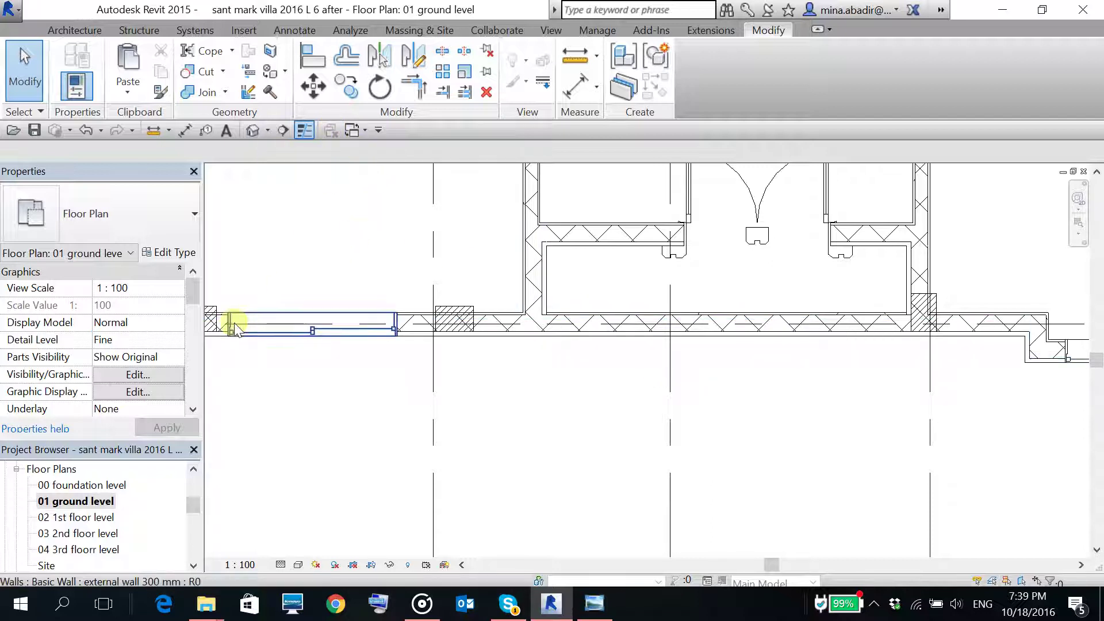
{"action": "left_click", "coordinate": [255, 130]}
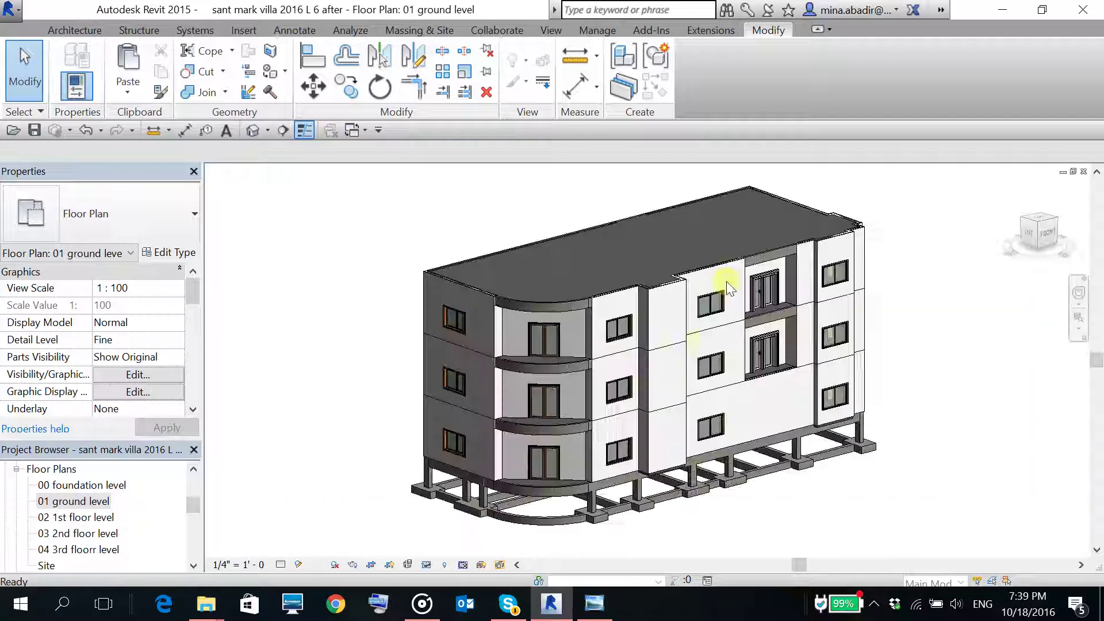
{"action": "left_click", "coordinate": [553, 32]}
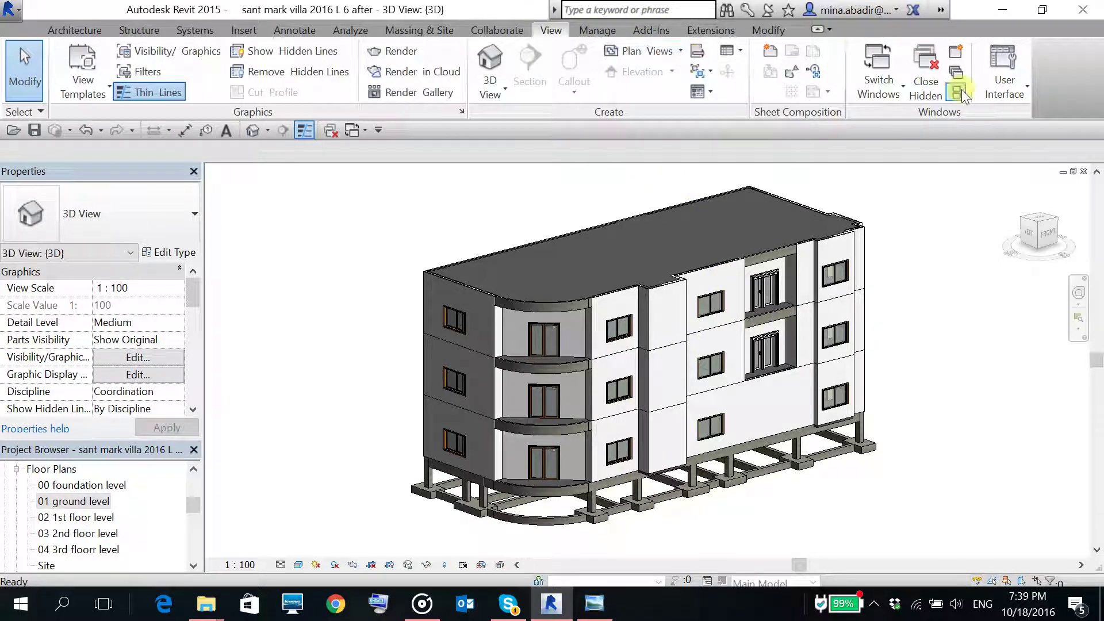
{"action": "left_click", "coordinate": [957, 91]}
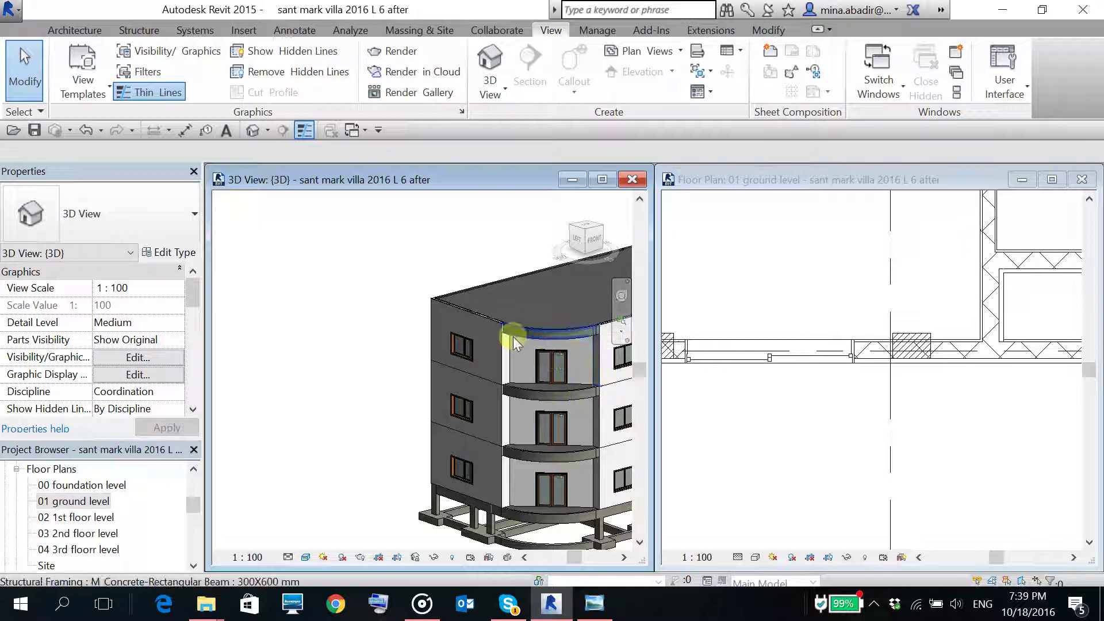
{"action": "middle_click_drag", "start_coordinate": [511, 345], "coordinate": [504, 371]}
{"action": "scroll", "coordinate": [542, 401], "scroll_direction": "up", "scroll_amount": 2}
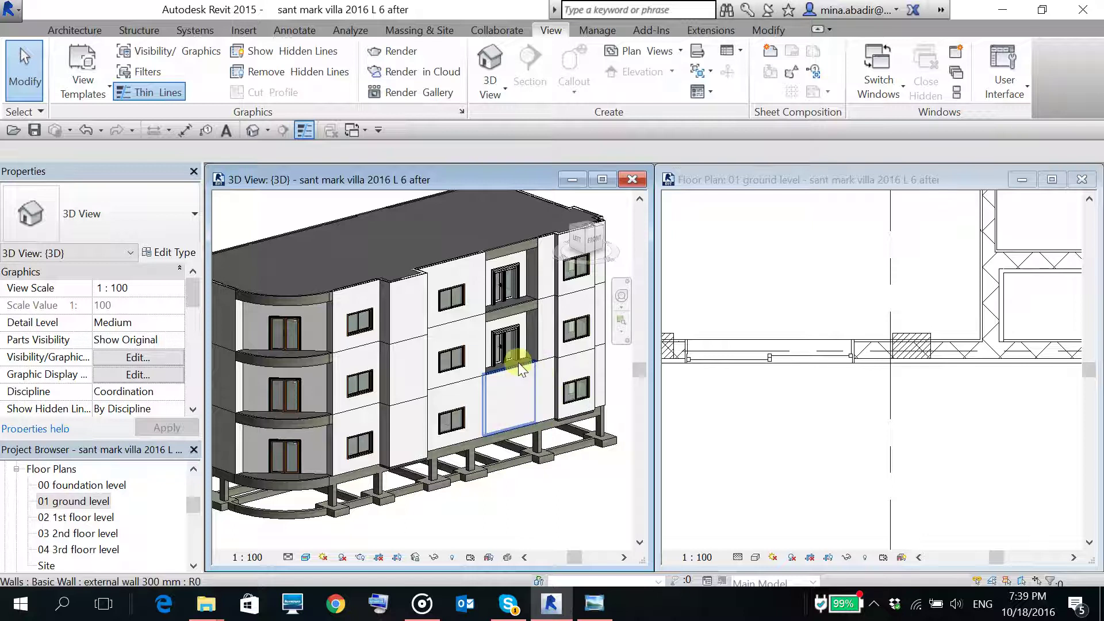
{"action": "scroll", "coordinate": [757, 356], "scroll_direction": "down", "scroll_amount": 3}
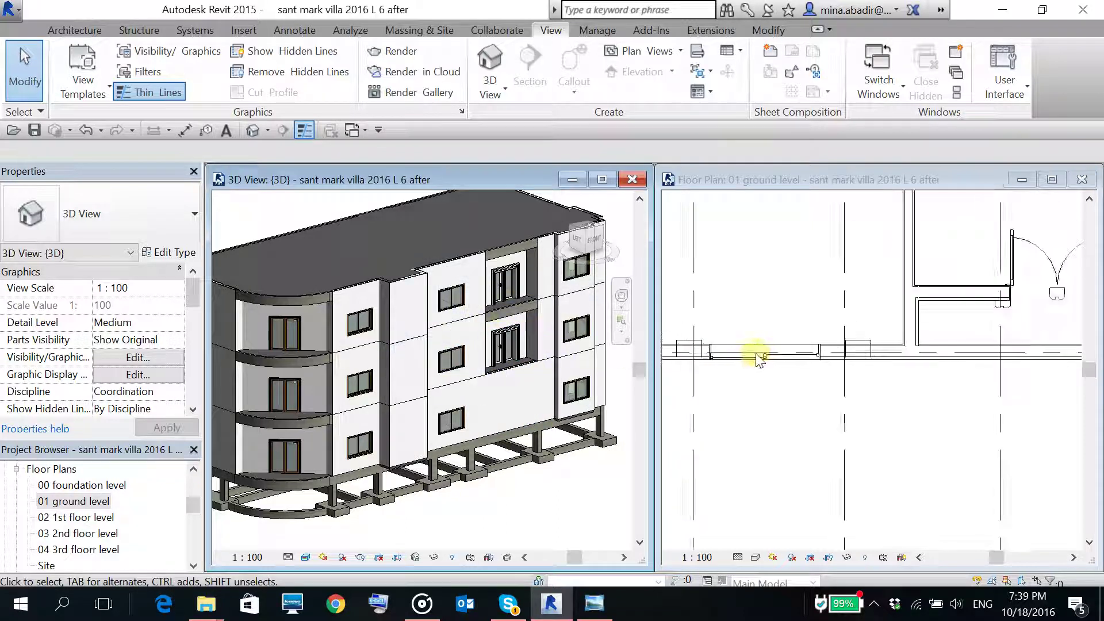
{"action": "mouse_move", "coordinate": [771, 370]}
{"action": "middle_mouse_down"}
{"action": "mouse_move", "coordinate": [878, 396]}
{"action": "mouse_move", "coordinate": [740, 395]}
{"action": "middle_mouse_up"}
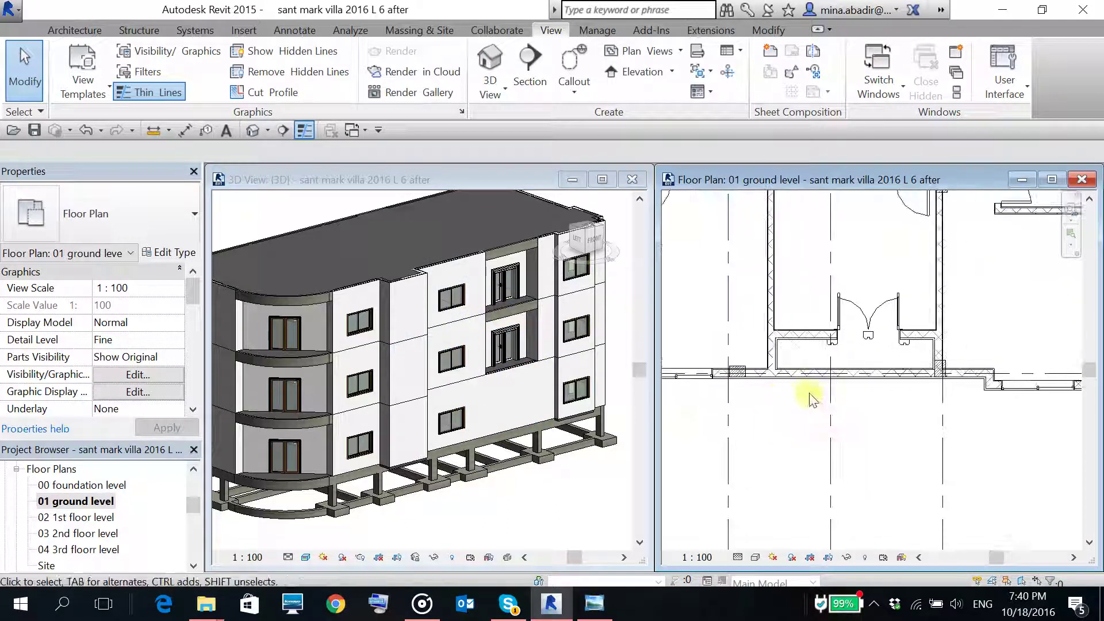
{"action": "scroll", "coordinate": [863, 389], "scroll_direction": "up", "scroll_amount": 2}
- Set the new balcony wall's top constraint to Unconnected and its unconnected height to 200 mm
{"action": "left_click", "coordinate": [870, 377]}
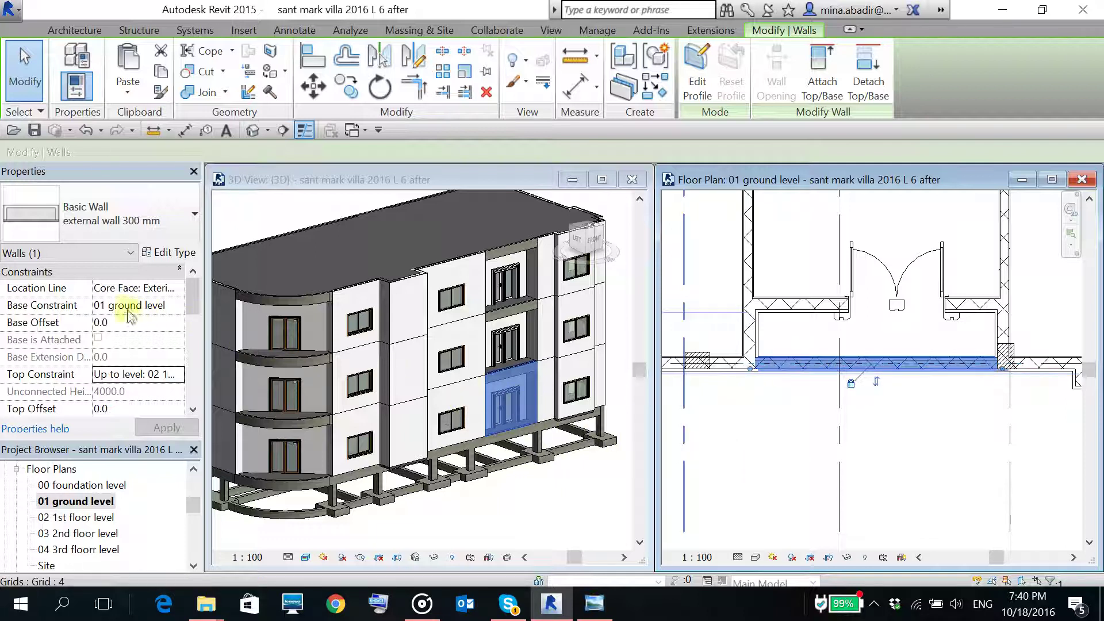
{"action": "left_click", "coordinate": [179, 377]}
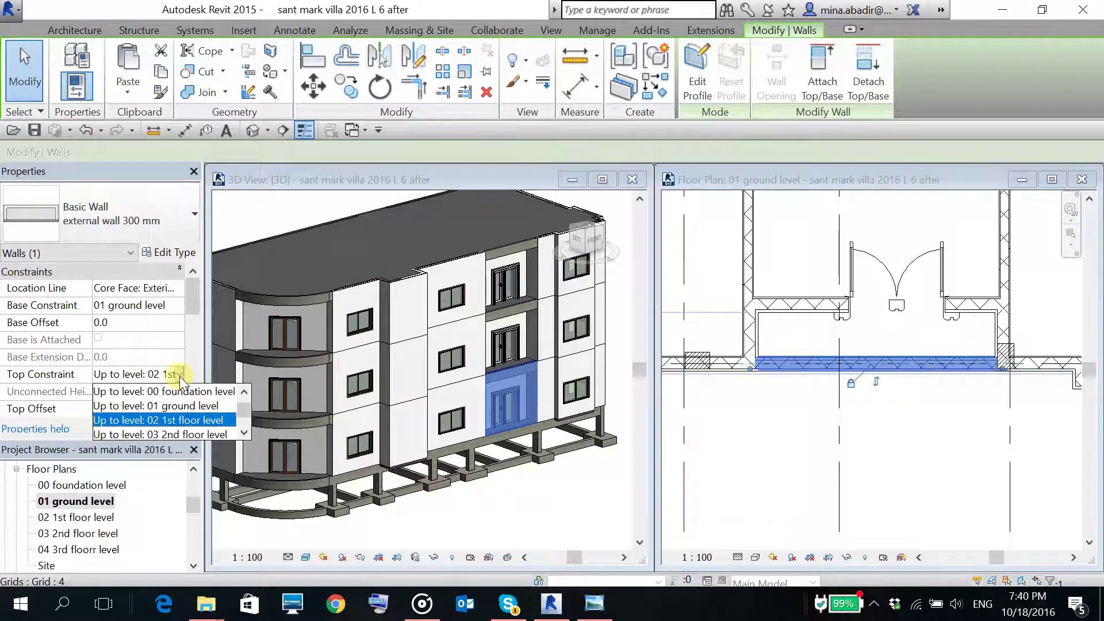
{"action": "left_click", "coordinate": [244, 393]}
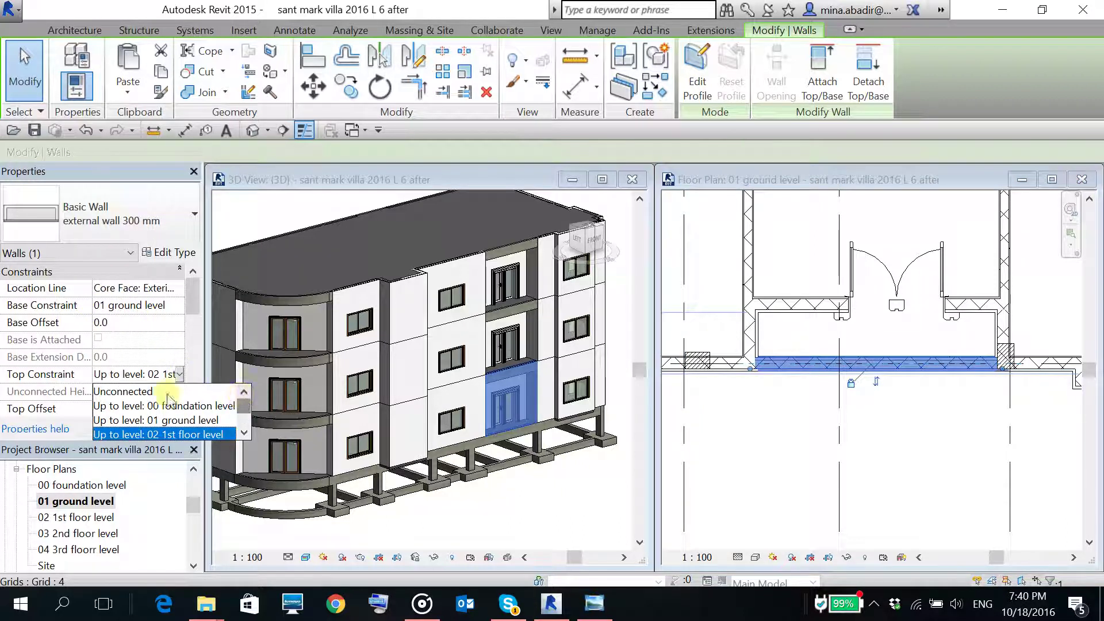
{"action": "left_click", "coordinate": [120, 392]}
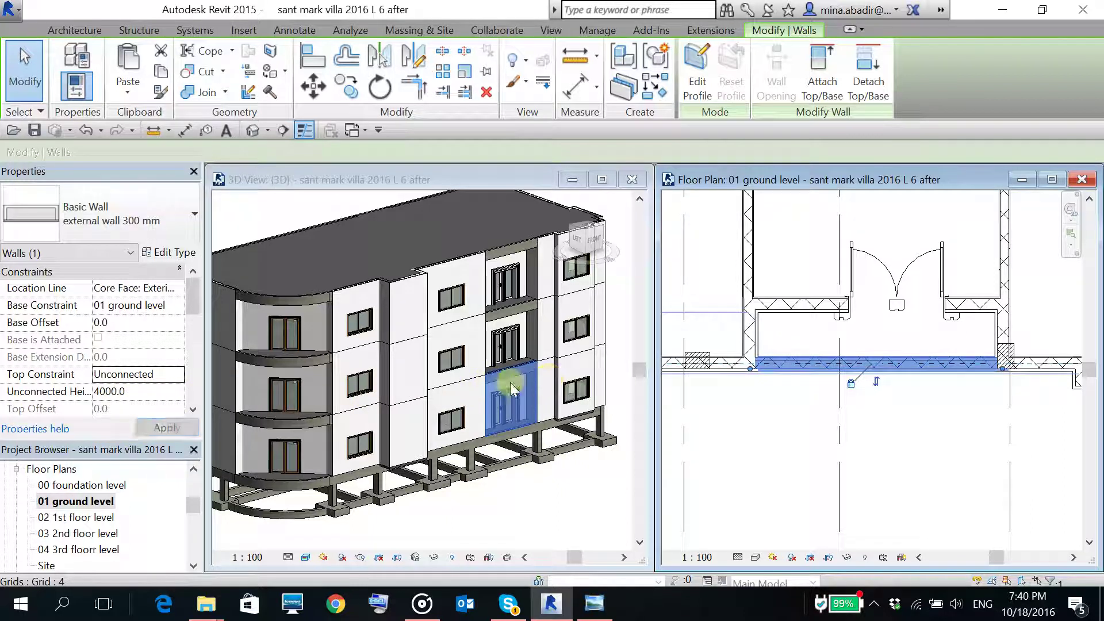
{"action": "left_click", "coordinate": [141, 393]}
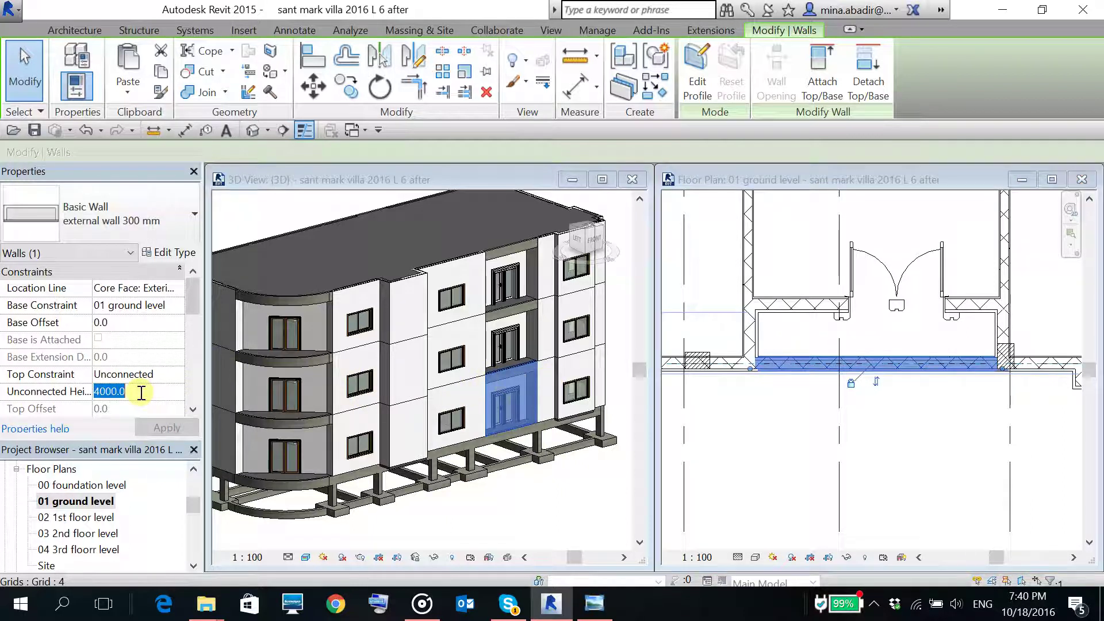
{"action": "type", "text": "200"}
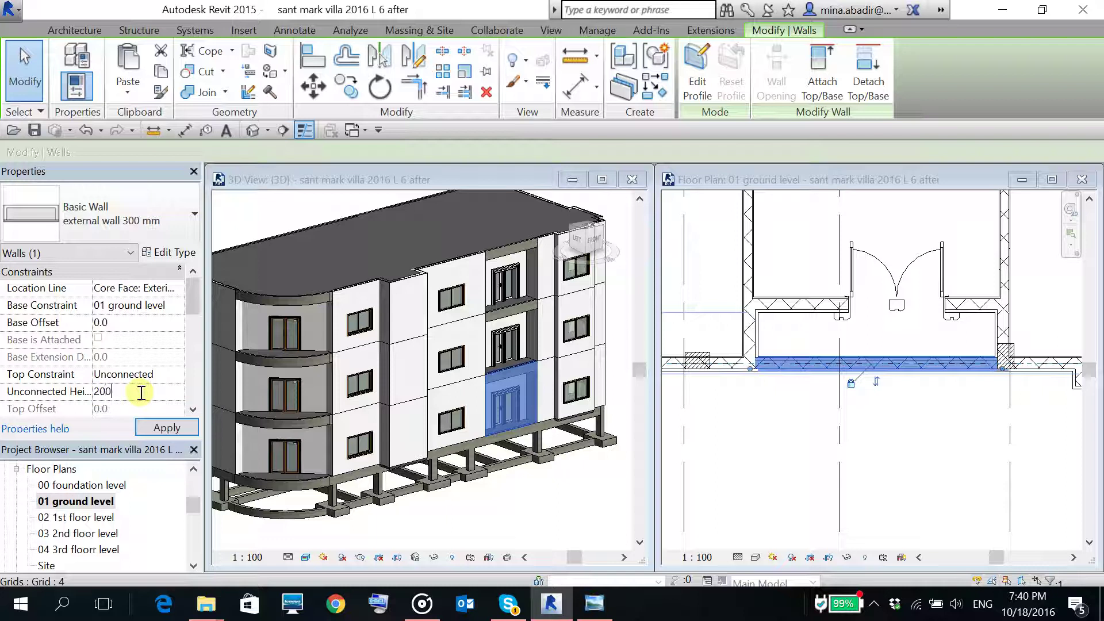
{"action": "left_click", "coordinate": [173, 428]}
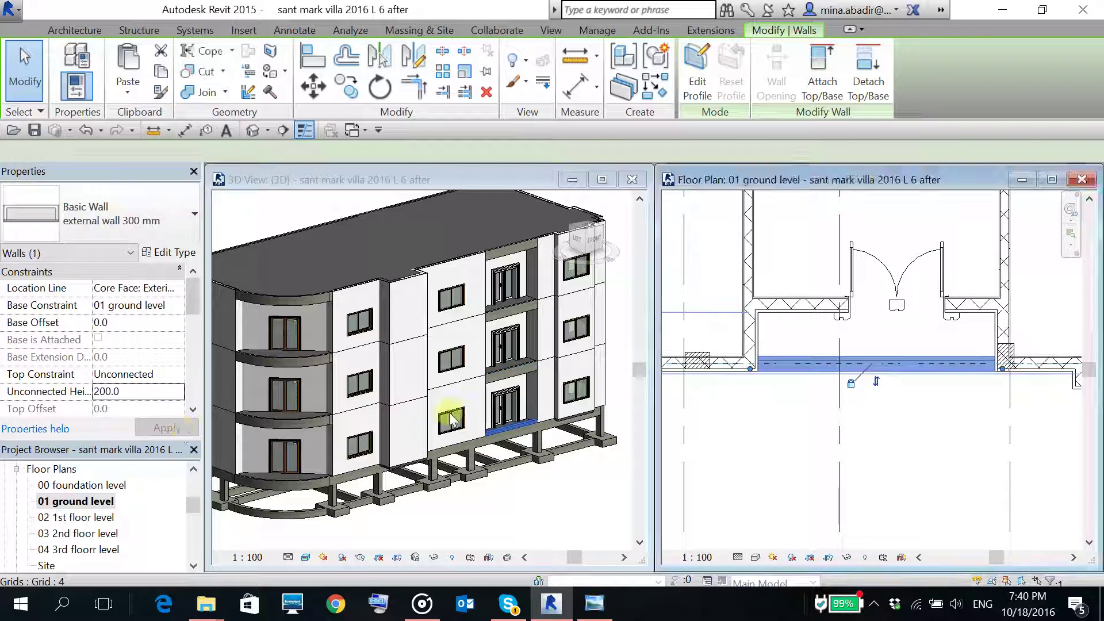
- Examine the low balcony wall up close in 3D where it meets the concrete beam, alongside the floor plan
{"action": "scroll", "coordinate": [514, 441], "scroll_direction": "up", "scroll_amount": 10}
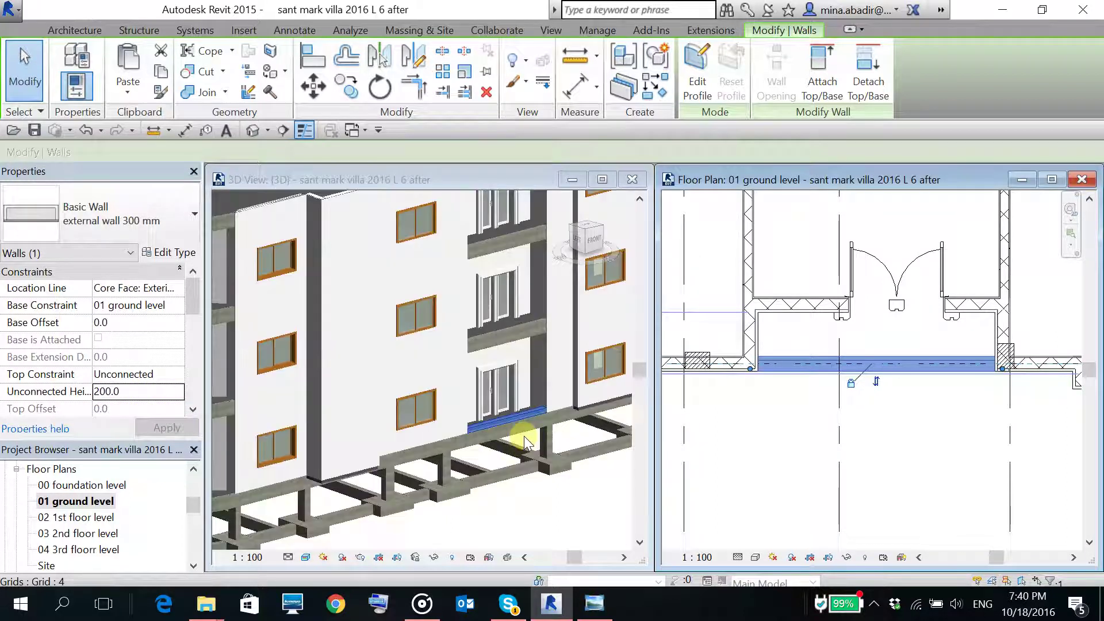
{"action": "scroll", "coordinate": [517, 322], "scroll_direction": "down", "scroll_amount": 6}
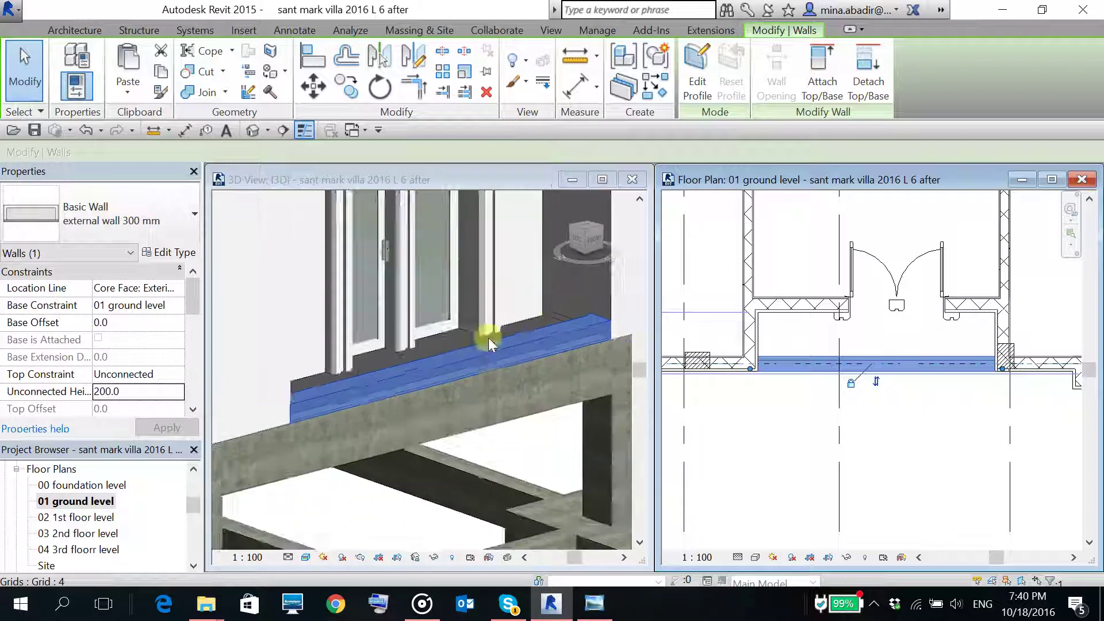
{"action": "left_click", "coordinate": [802, 396]}
{"action": "scroll", "coordinate": [817, 387], "scroll_direction": "up", "scroll_amount": 3}
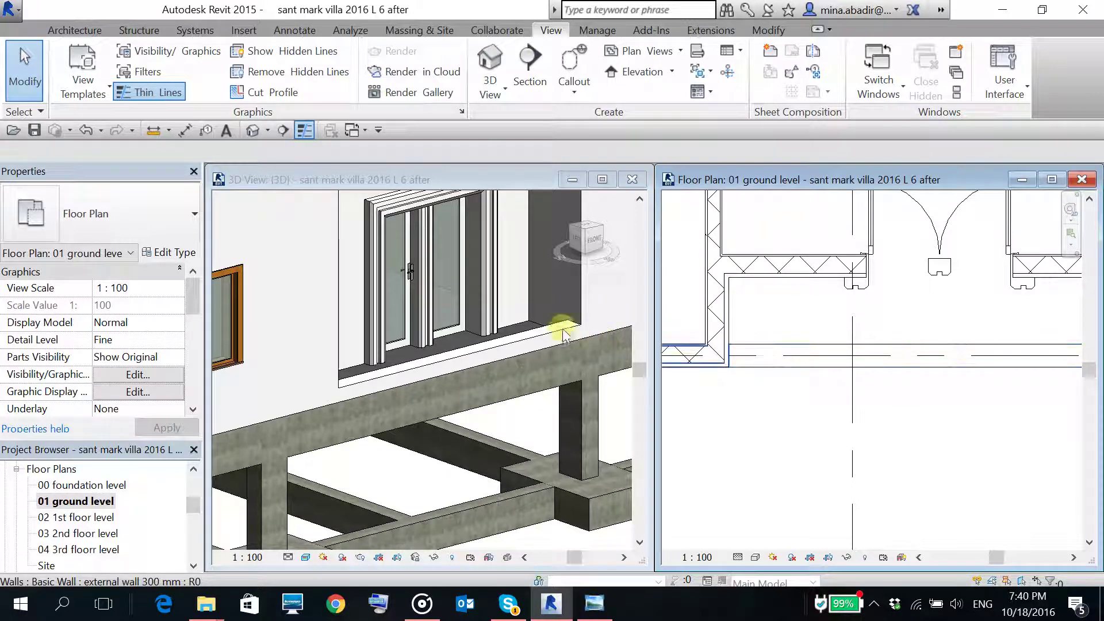
{"action": "scroll", "coordinate": [564, 328], "scroll_direction": "up", "scroll_amount": 5}
{"action": "scroll", "coordinate": [522, 305], "scroll_direction": "down", "scroll_amount": 4}
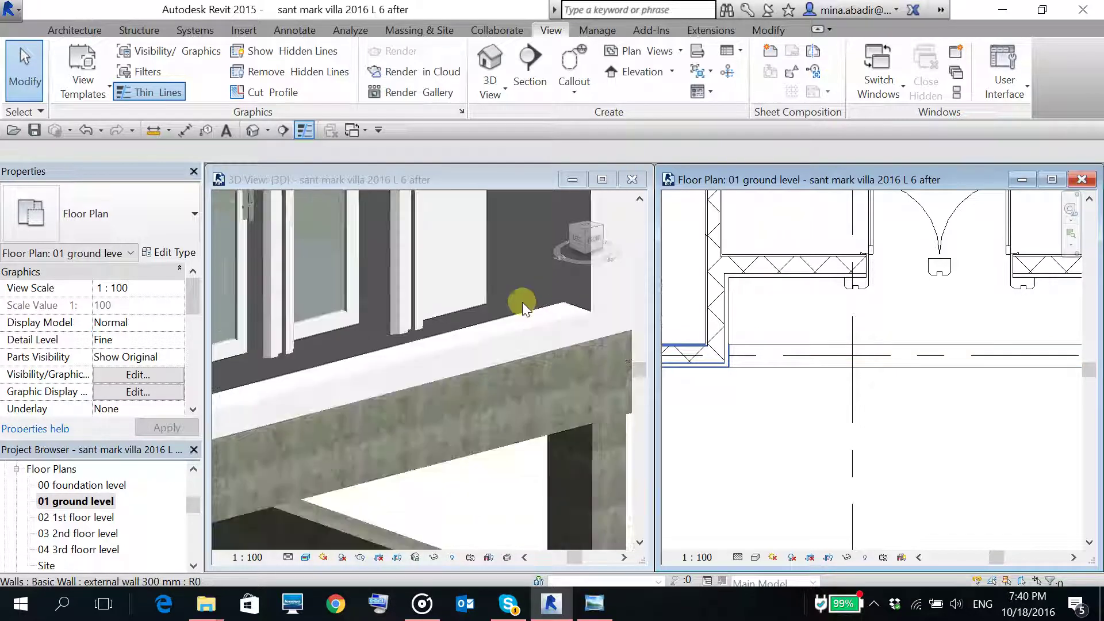
{"action": "left_click", "coordinate": [530, 315]}
{"action": "scroll", "coordinate": [418, 340], "scroll_direction": "up", "scroll_amount": 4}
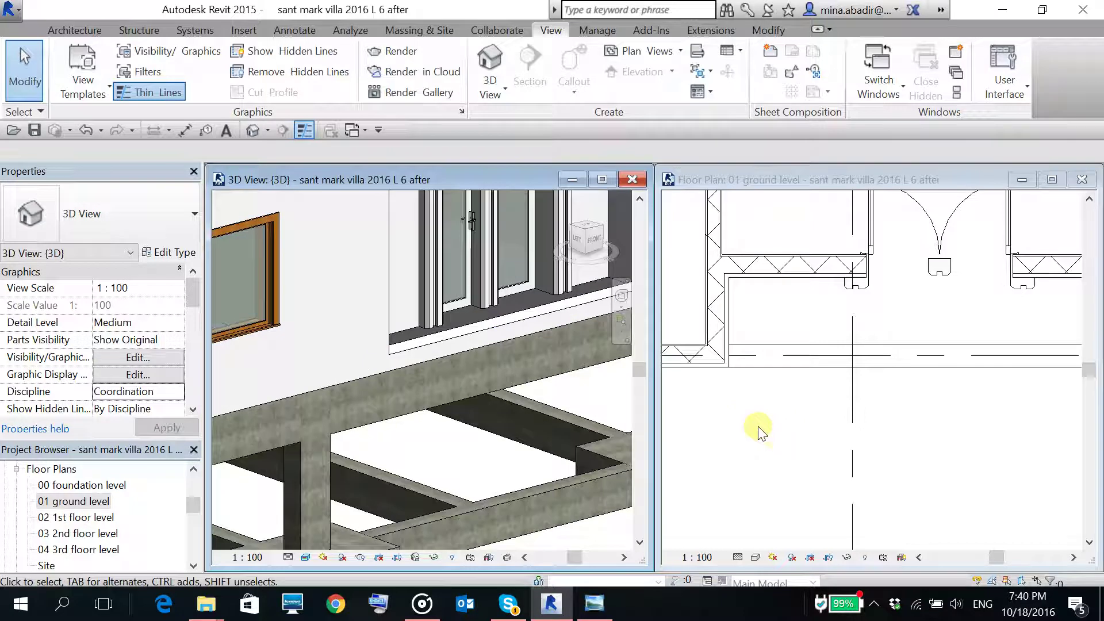
- Show the 3D view on its own and stretch the low balcony wall's base down to the concrete beam's underside, at a base offset of -600
{"action": "left_click", "coordinate": [1020, 181]}
{"action": "left_click", "coordinate": [602, 179]}
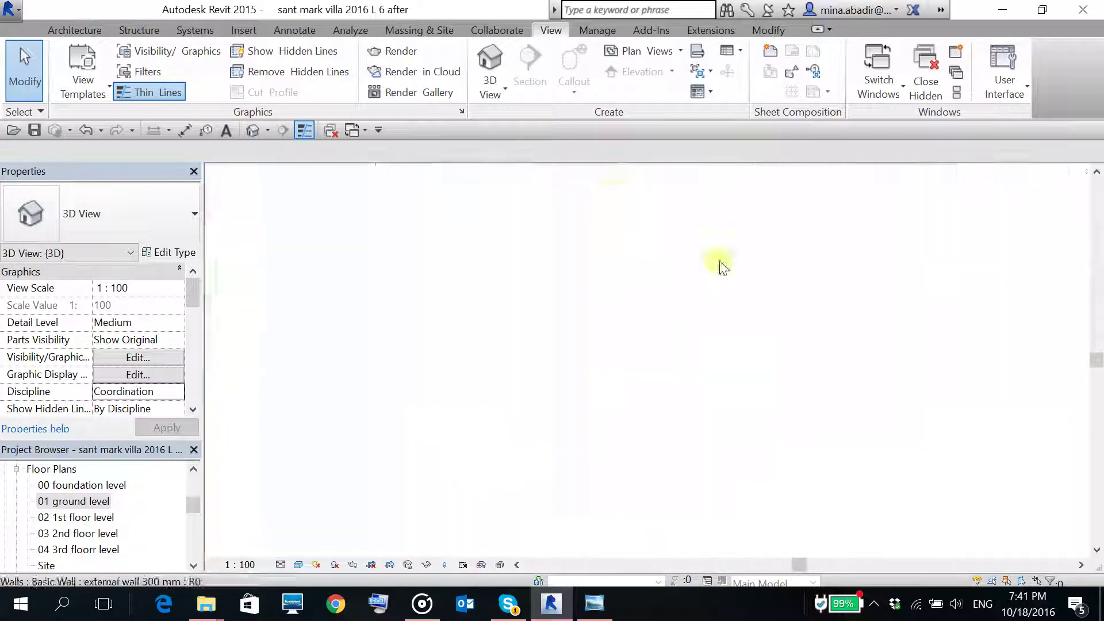
{"action": "middle_click_drag", "start_coordinate": [765, 372], "coordinate": [813, 370]}
{"action": "scroll", "coordinate": [709, 360], "scroll_direction": "up", "scroll_amount": 2}
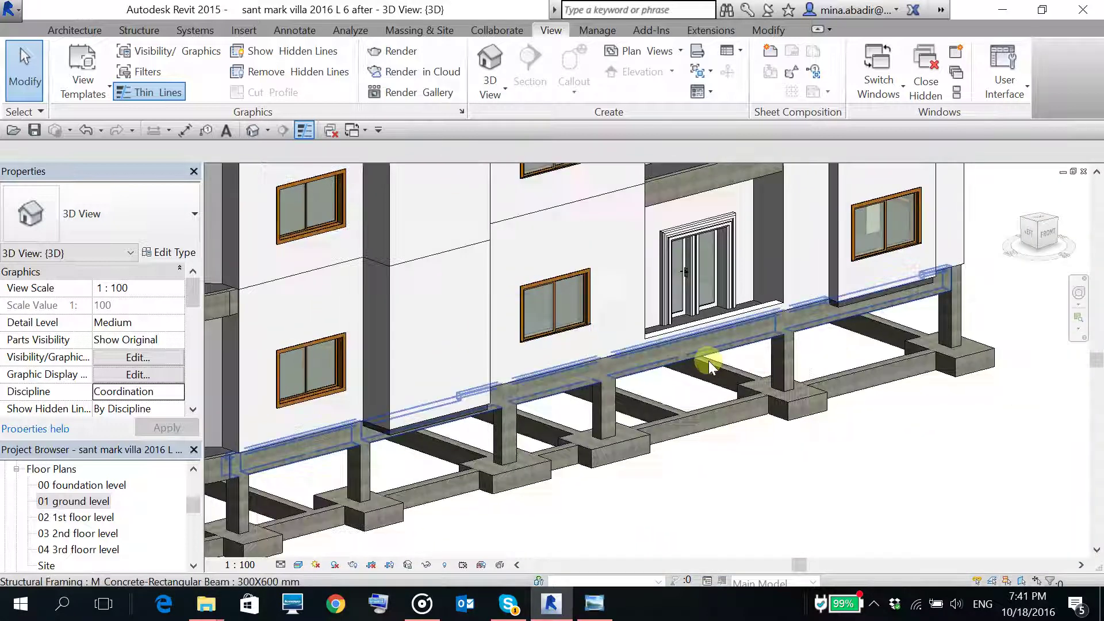
{"action": "scroll", "coordinate": [709, 361], "scroll_direction": "up", "scroll_amount": 2}
{"action": "scroll", "coordinate": [698, 348], "scroll_direction": "up", "scroll_amount": 3}
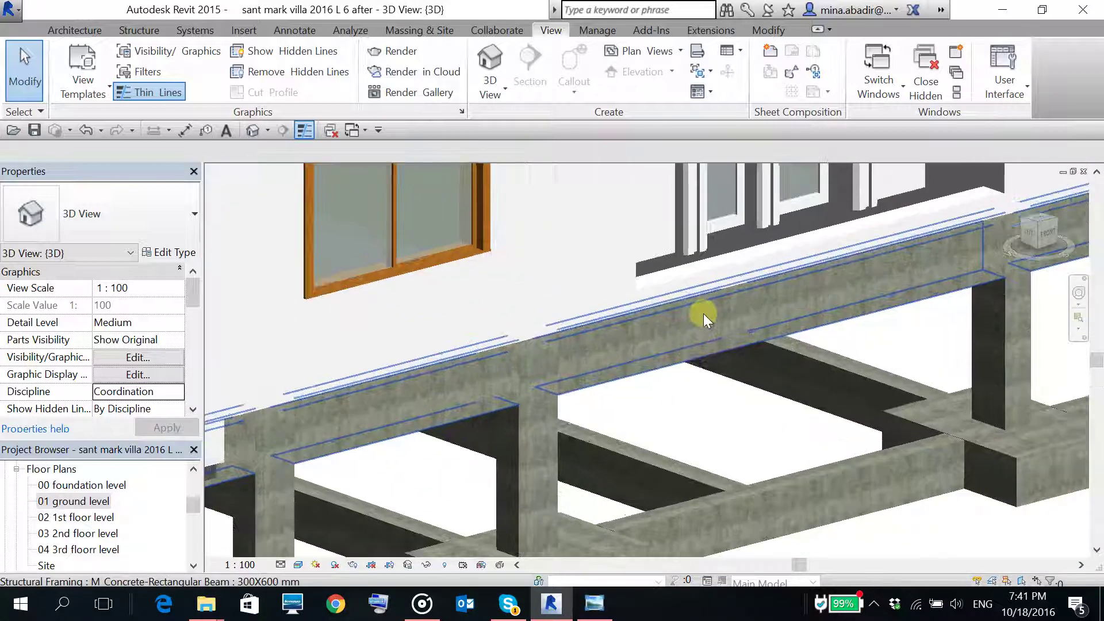
{"action": "left_click", "coordinate": [700, 283]}
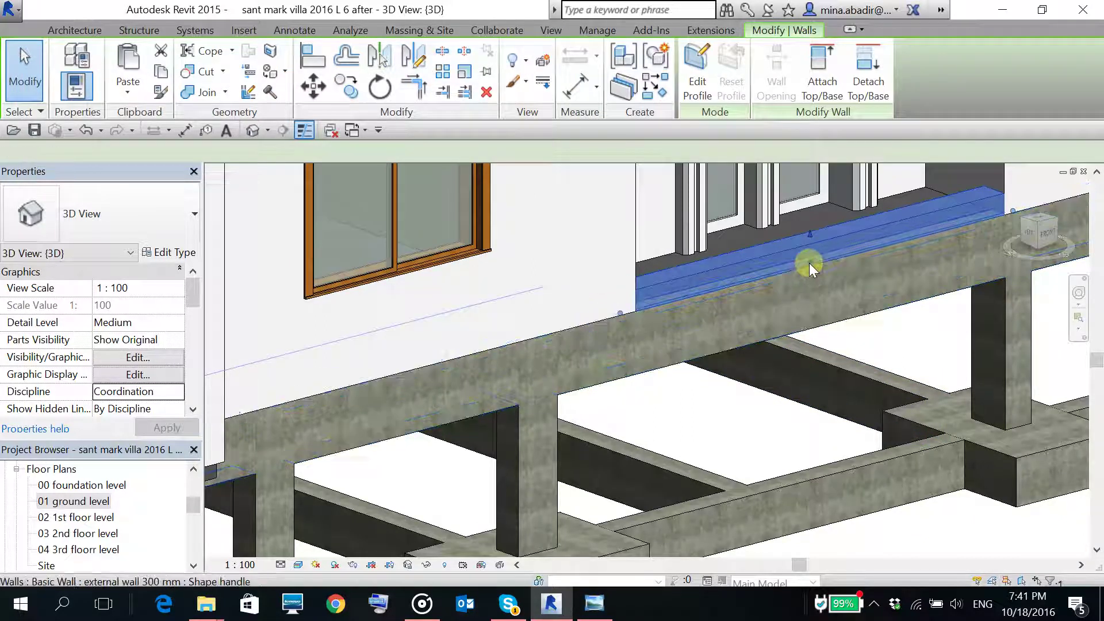
{"action": "left_click_drag", "start_coordinate": [809, 264], "coordinate": [818, 325]}
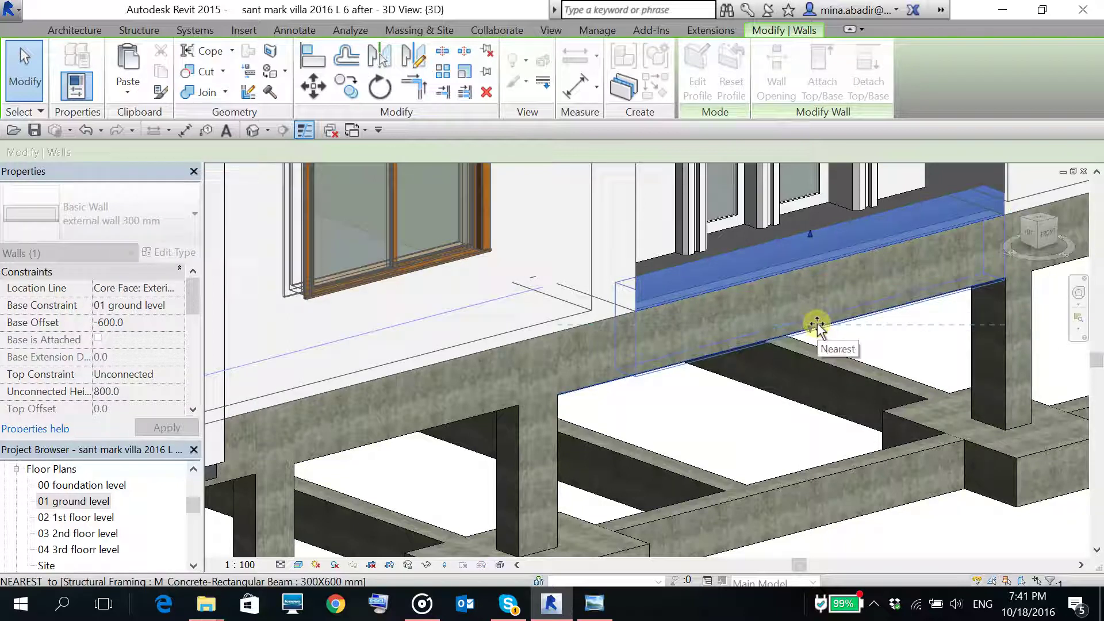
{"action": "mouse_move", "coordinate": [817, 325]}
{"action": "left_mouse_down"}
{"action": "mouse_move", "coordinate": [817, 352]}
{"action": "mouse_move", "coordinate": [807, 310]}
{"action": "left_mouse_up"}
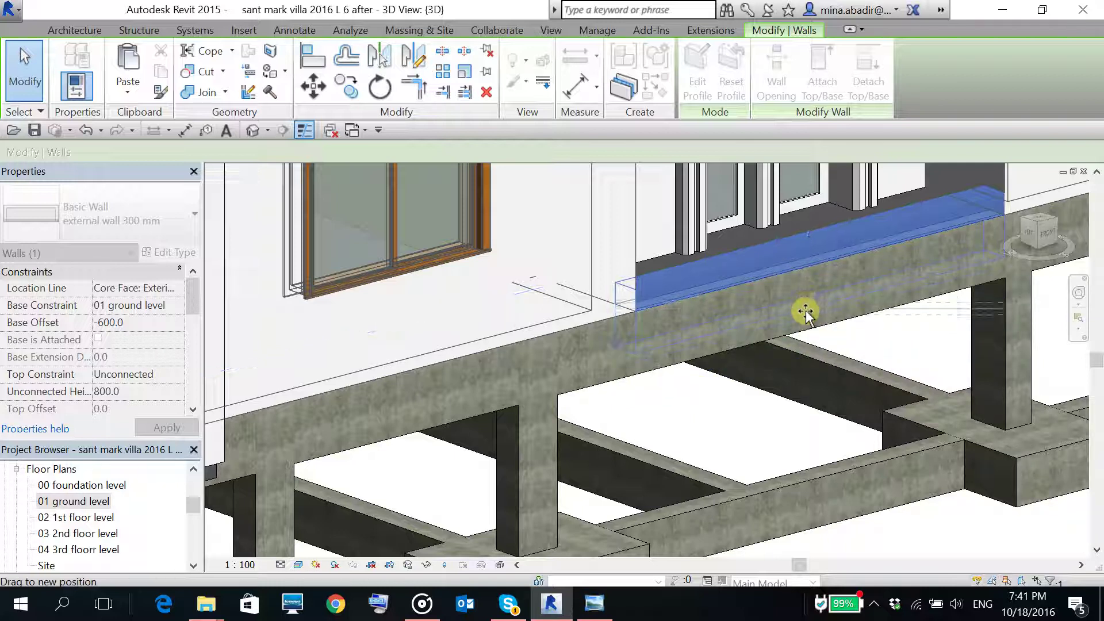
{"action": "left_click_drag", "start_coordinate": [805, 325], "coordinate": [806, 329]}
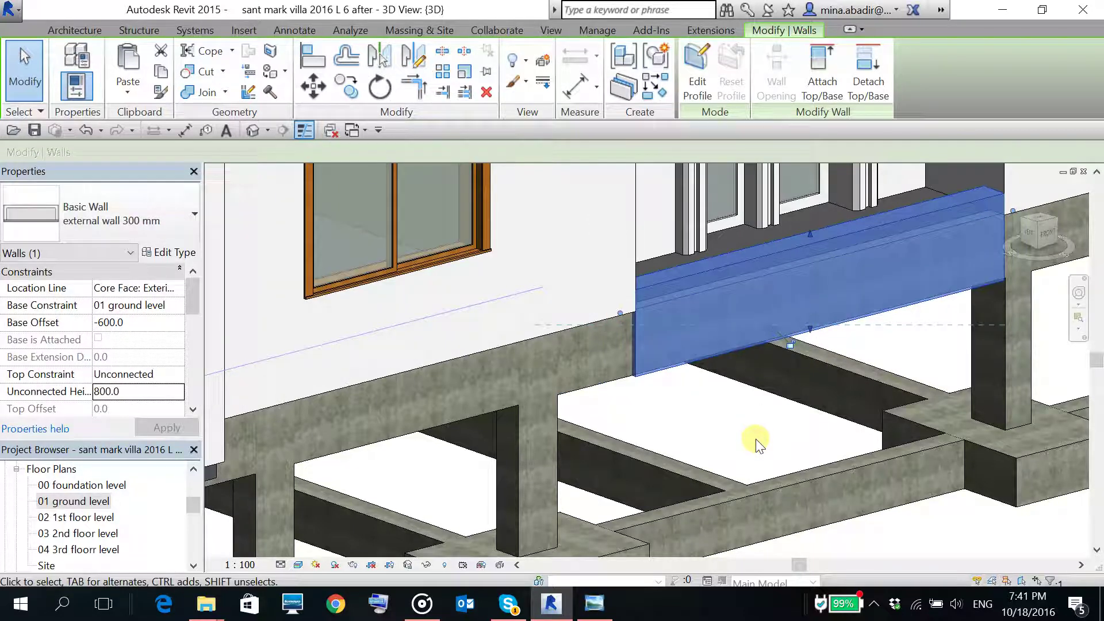
{"action": "left_click", "coordinate": [713, 423]}
- Inspect the joint between the lowered balcony wall and the concrete beam, and compare the wall's base offset with the beam's type size
{"action": "scroll", "coordinate": [627, 374], "scroll_direction": "up", "scroll_amount": 5}
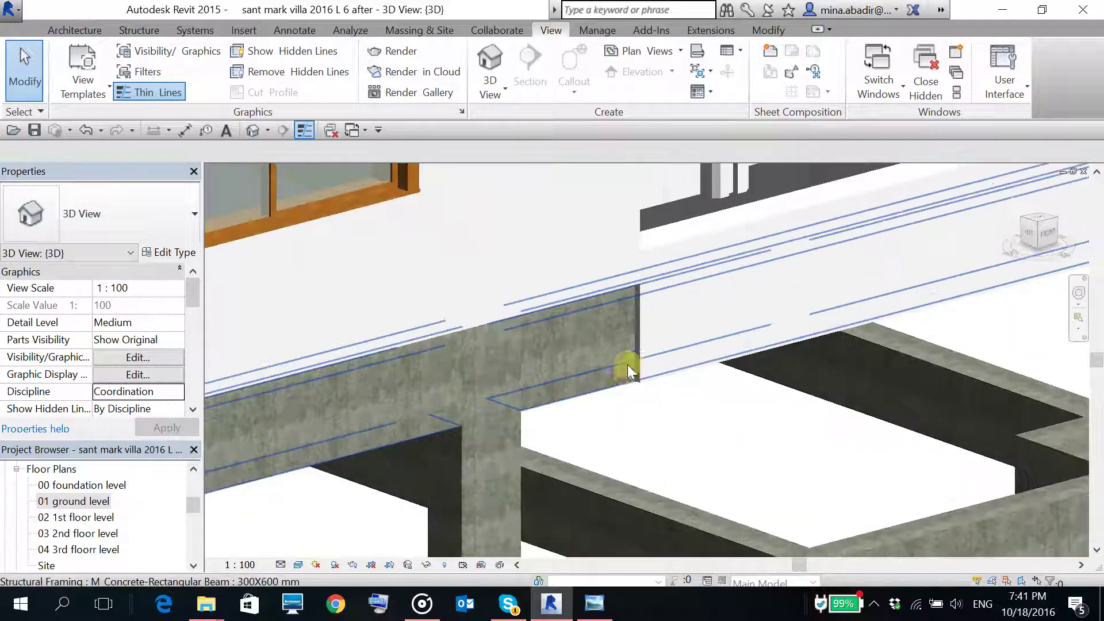
{"action": "scroll", "coordinate": [627, 385], "scroll_direction": "up", "scroll_amount": 4}
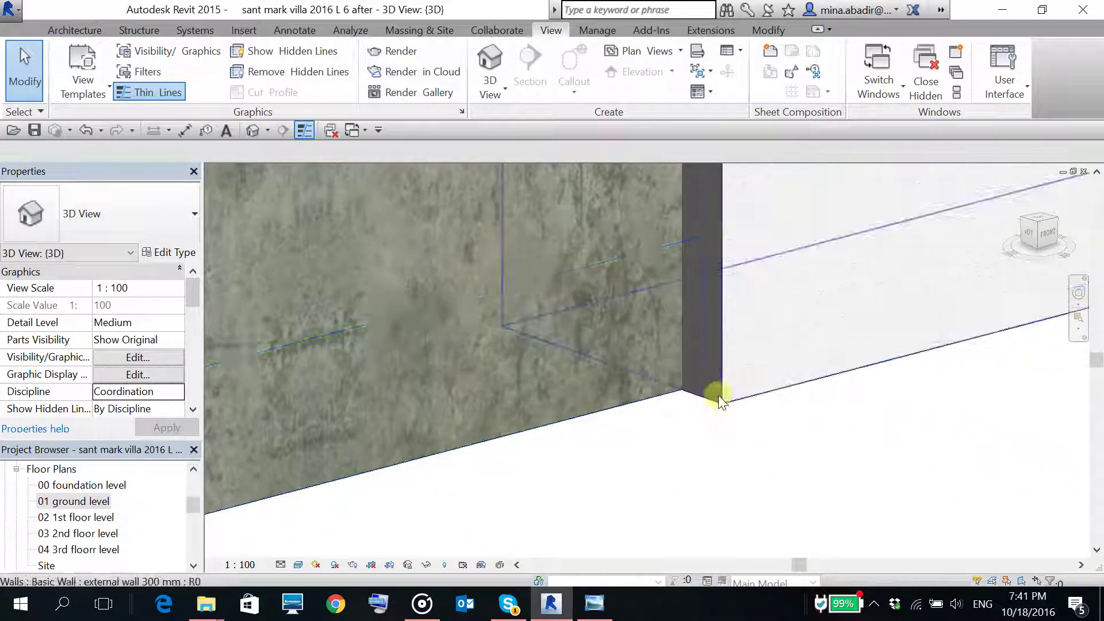
{"action": "scroll", "coordinate": [693, 394], "scroll_direction": "down", "scroll_amount": 3}
{"action": "middle_click_drag", "start_coordinate": [693, 391], "coordinate": [753, 460]}
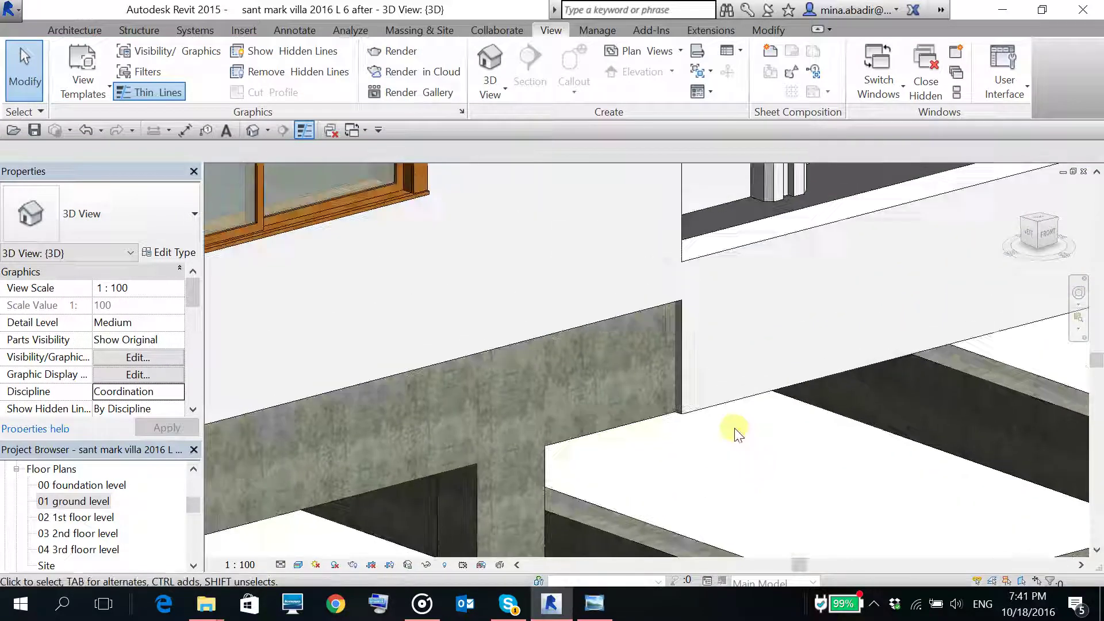
{"action": "scroll", "coordinate": [738, 418], "scroll_direction": "up", "scroll_amount": 3}
{"action": "middle_click_drag", "start_coordinate": [738, 418], "coordinate": [722, 406]}
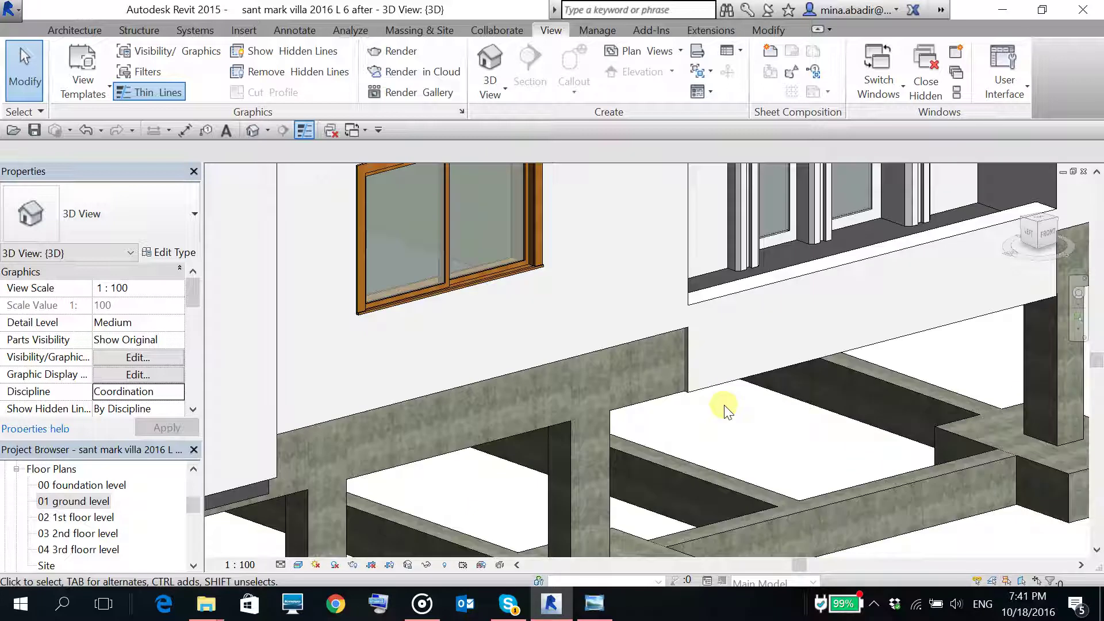
{"action": "left_click", "coordinate": [819, 297]}
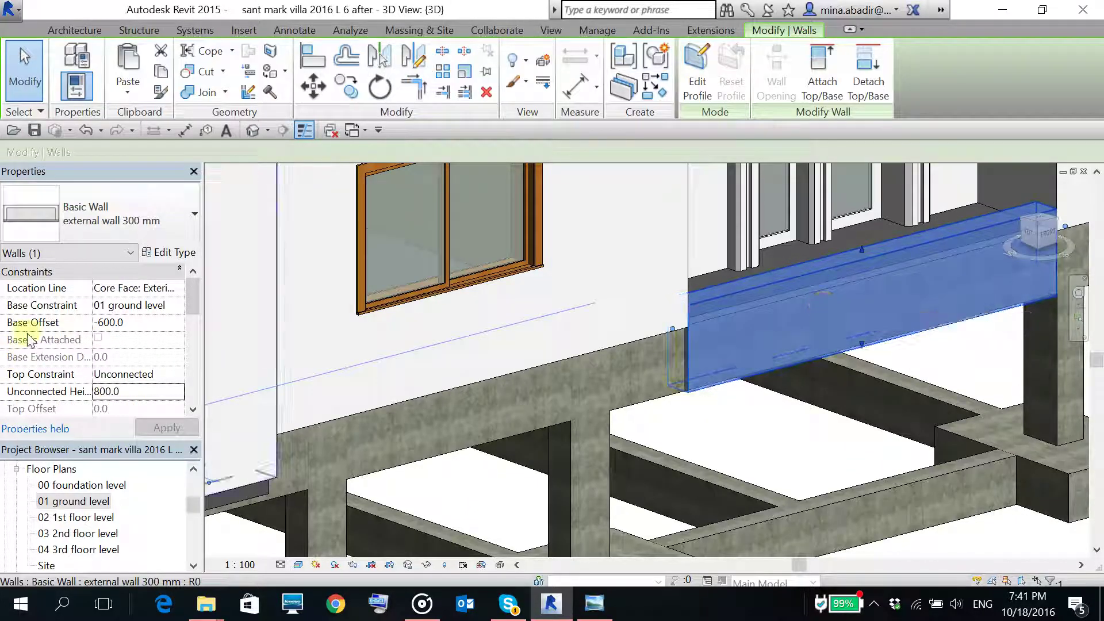
{"action": "left_click", "coordinate": [647, 373]}
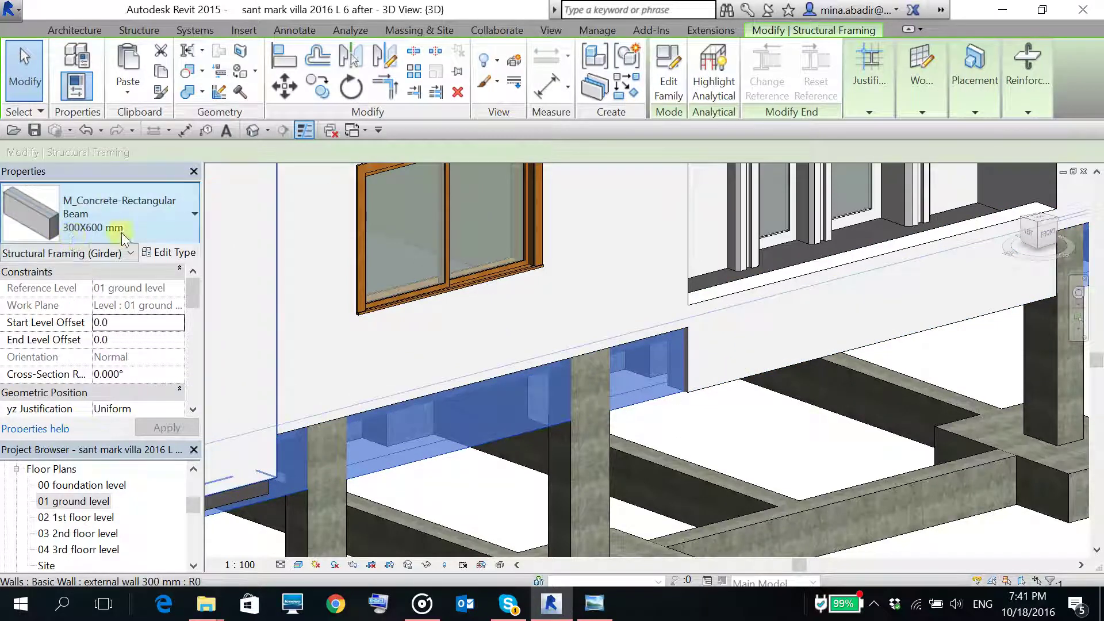
{"action": "left_click", "coordinate": [789, 446]}
{"action": "left_click", "coordinate": [748, 341]}
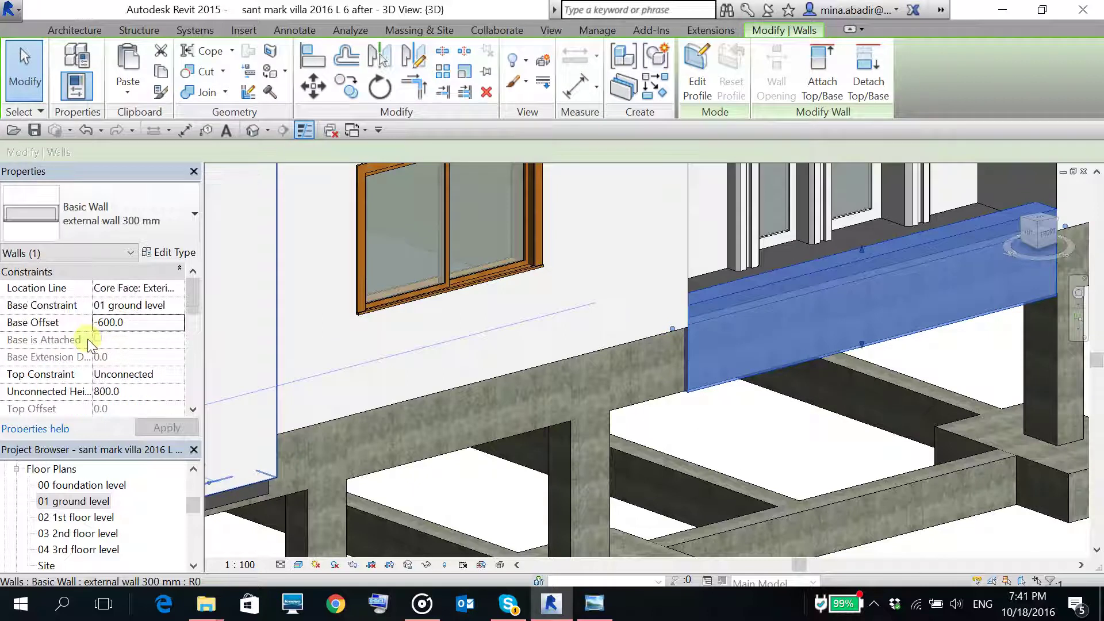
{"action": "left_click", "coordinate": [814, 437]}
{"action": "left_click", "coordinate": [797, 331]}
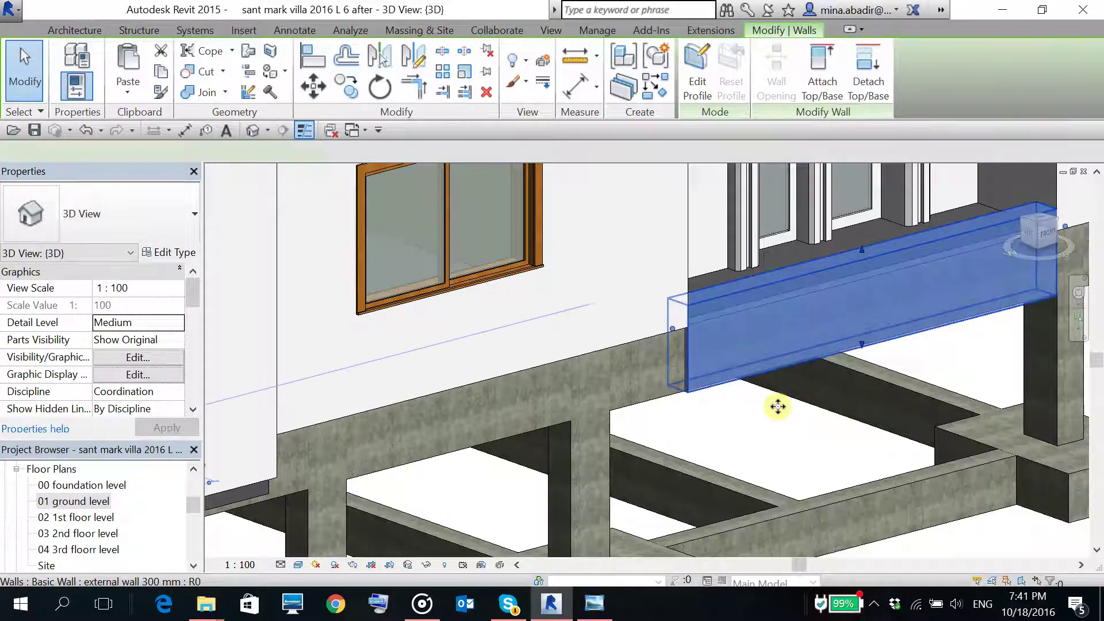
{"action": "middle_click_drag", "start_coordinate": [806, 419], "coordinate": [789, 397]}
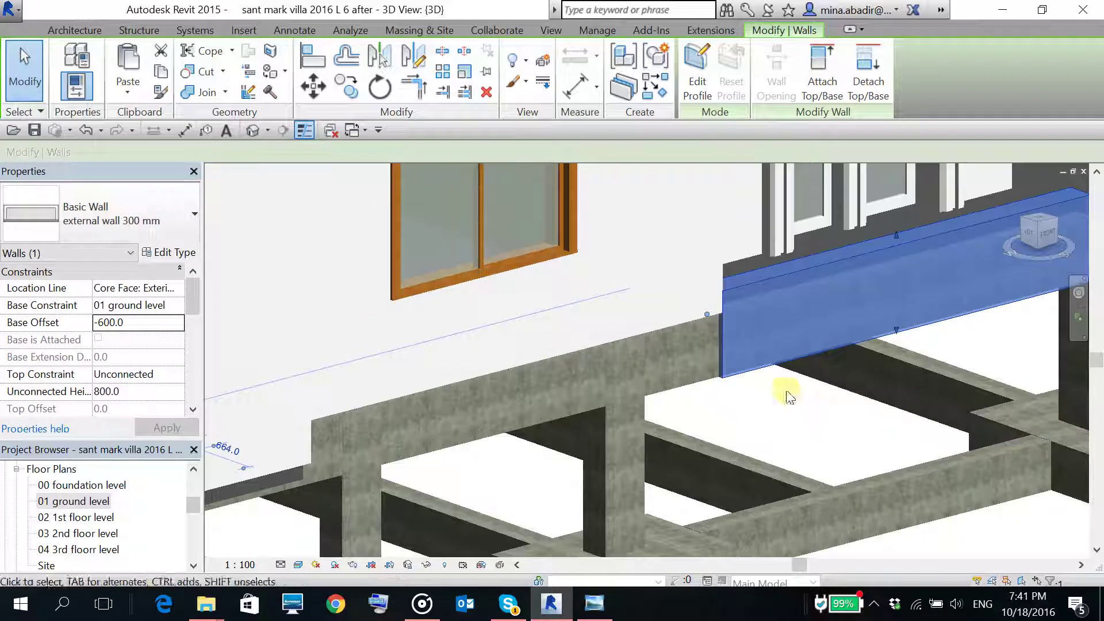
- Set the base offset of the ground-floor window wall adjoining the balcony to -600
{"action": "left_click", "coordinate": [643, 307]}
{"action": "middle_click_drag", "start_coordinate": [842, 442], "coordinate": [885, 428]}
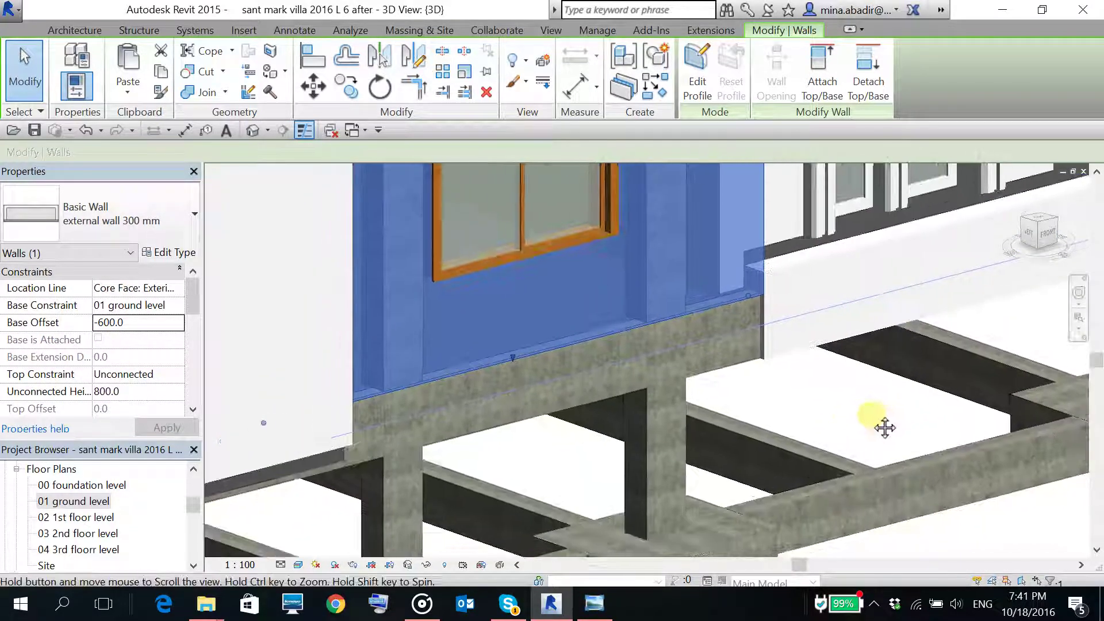
{"action": "left_click", "coordinate": [366, 406]}
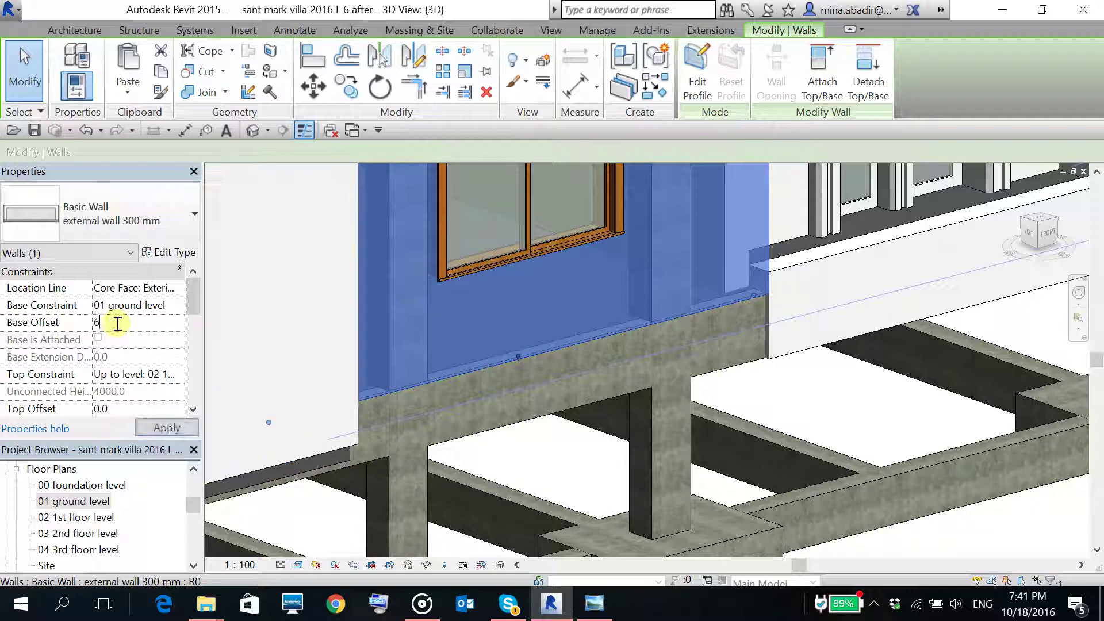
{"action": "left_click", "coordinate": [167, 428]}
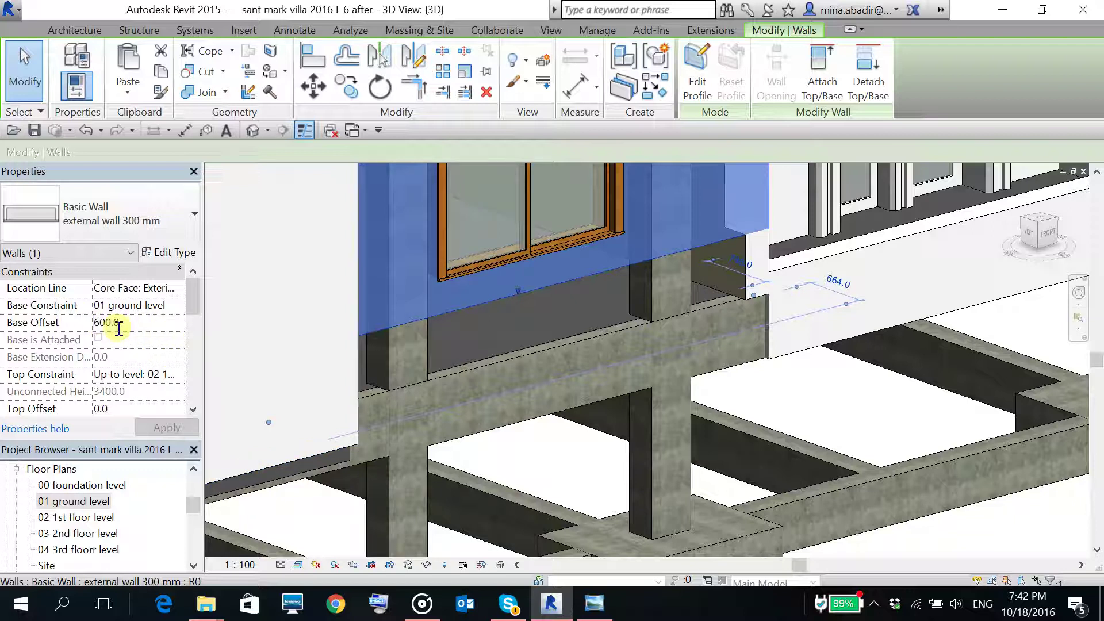
{"action": "left_click", "coordinate": [165, 426]}
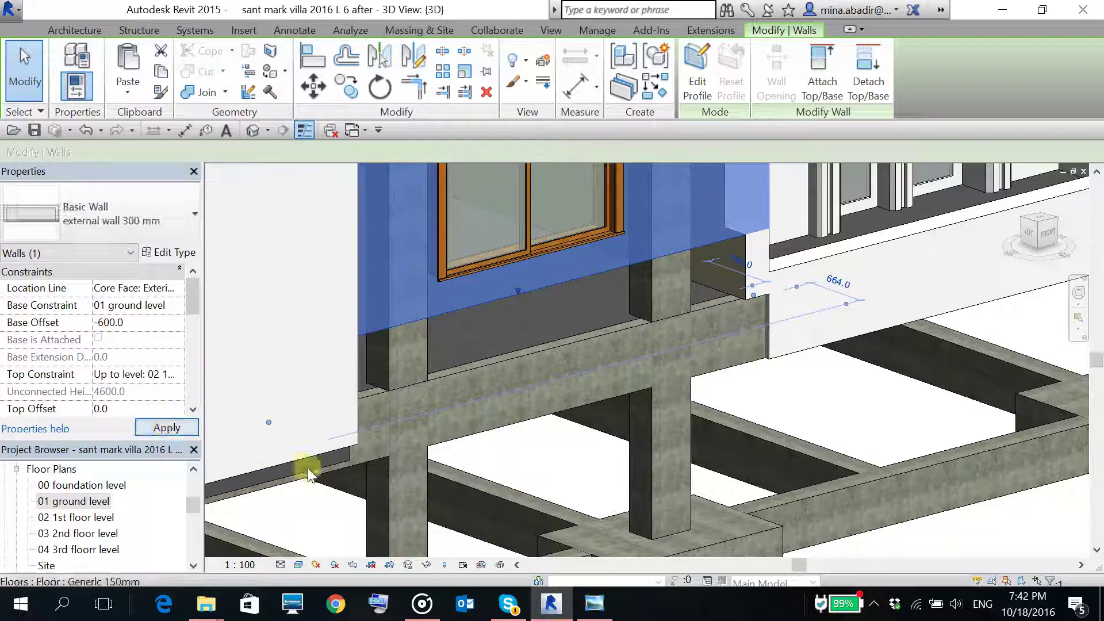
{"action": "left_click", "coordinate": [788, 374]}
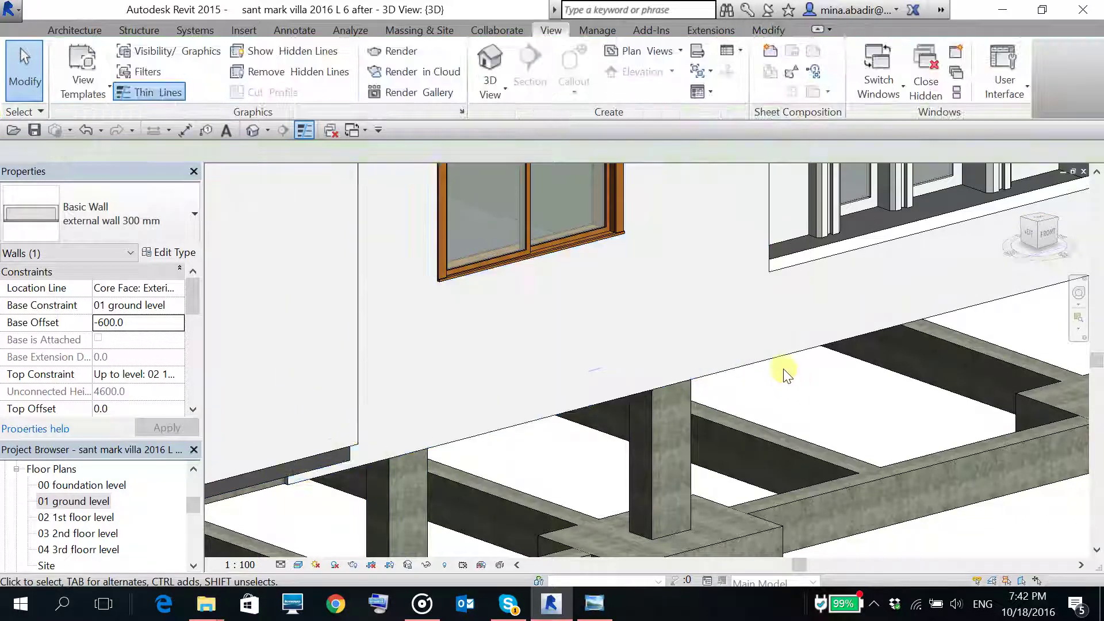
- Review the extended wall along the villa's facade in 3D, and open the 01 ground level floor plan around the balcony
{"action": "scroll", "coordinate": [715, 375], "scroll_direction": "up", "scroll_amount": 3}
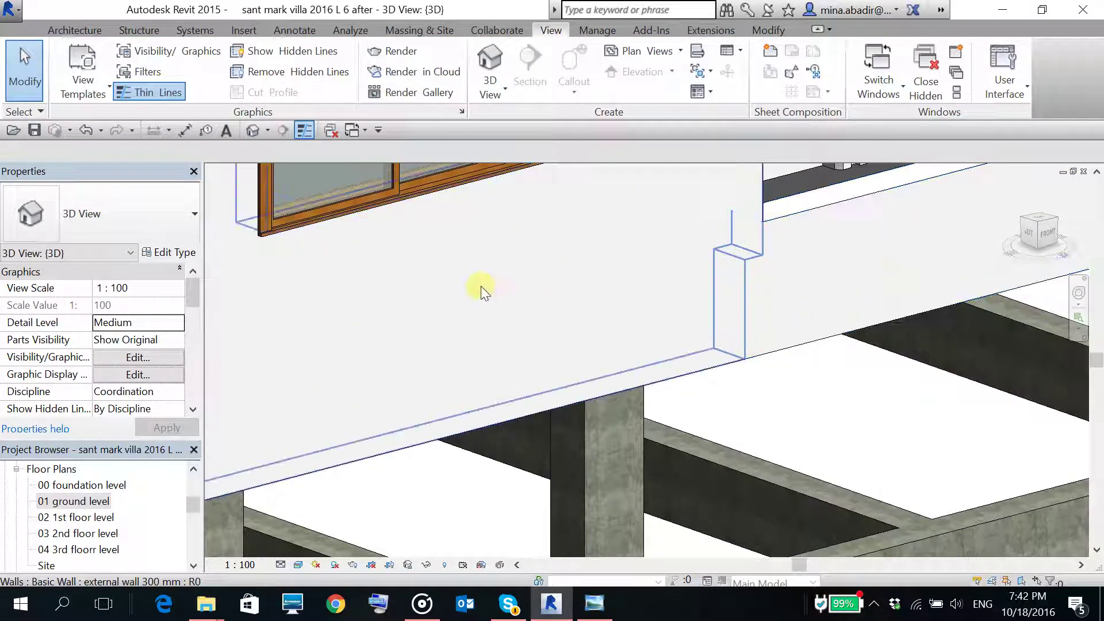
{"action": "middle_click_drag", "start_coordinate": [704, 320], "coordinate": [793, 319], "text": "shift"}
{"action": "scroll", "coordinate": [851, 312], "scroll_direction": "down", "scroll_amount": 5}
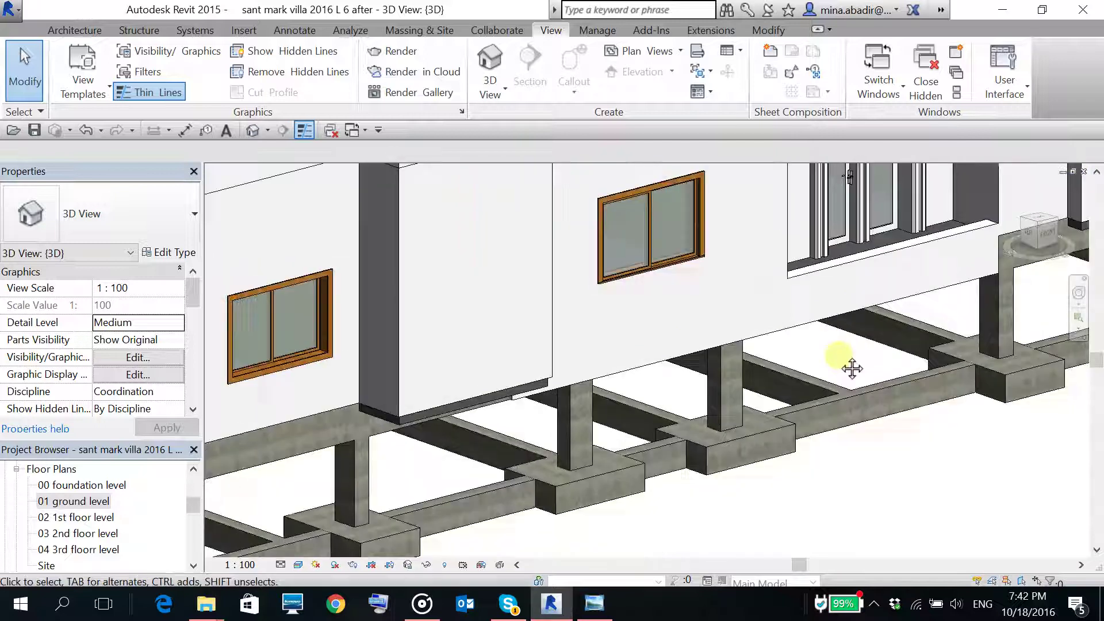
{"action": "middle_click_drag", "start_coordinate": [821, 365], "coordinate": [422, 429]}
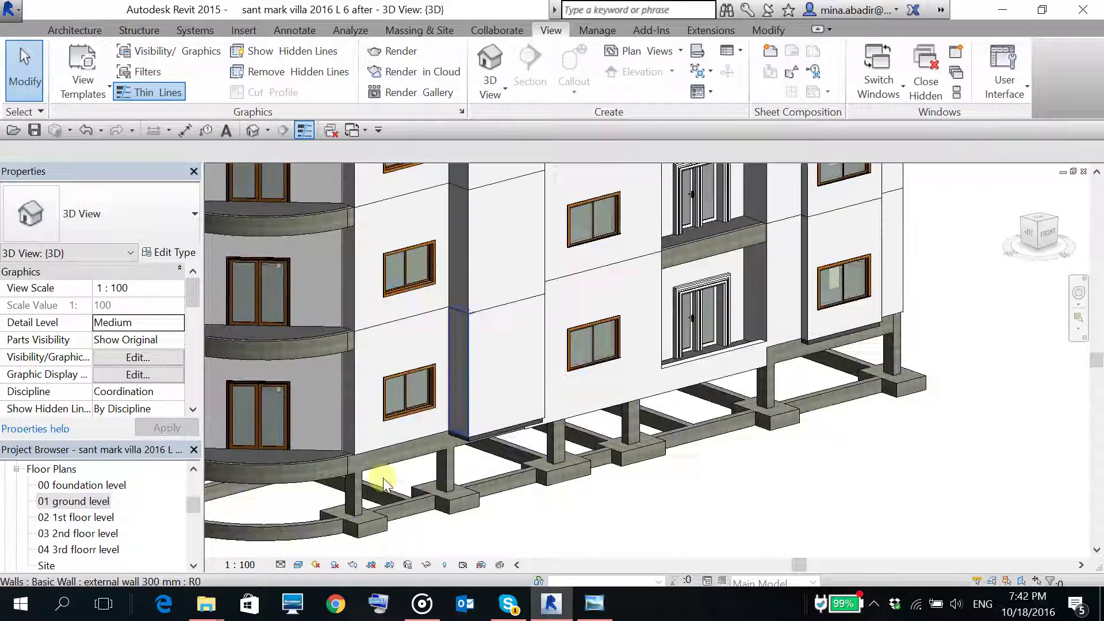
{"action": "double_click", "coordinate": [73, 501]}
{"action": "scroll", "coordinate": [554, 488], "scroll_direction": "down", "scroll_amount": 5}
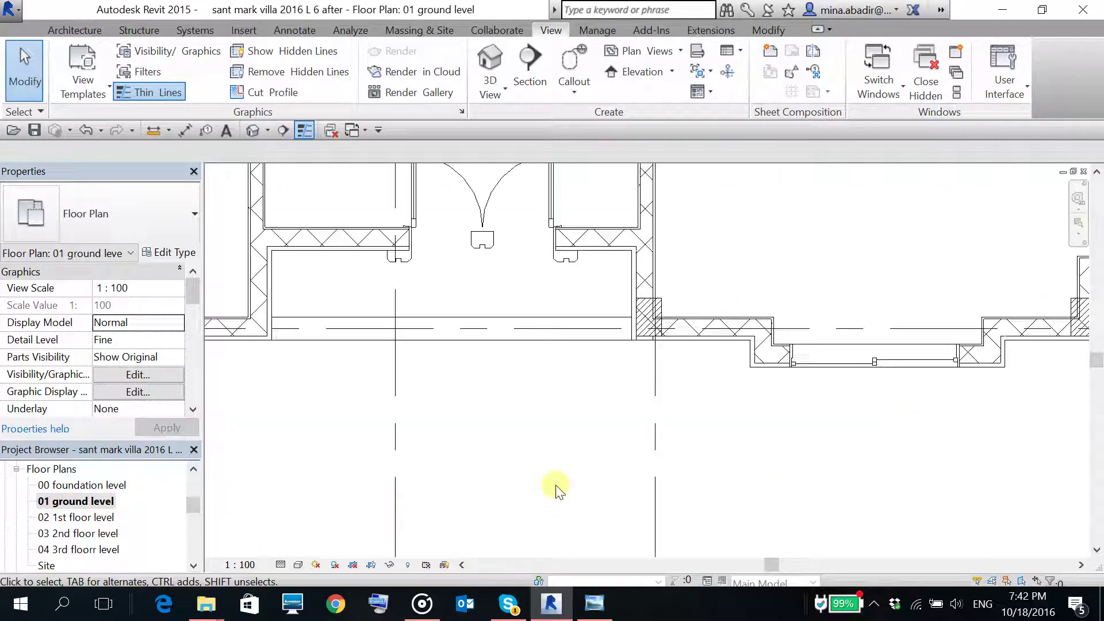
{"action": "middle_click_drag", "start_coordinate": [604, 456], "coordinate": [657, 457]}
{"action": "scroll", "coordinate": [658, 454], "scroll_direction": "up", "scroll_amount": 4}
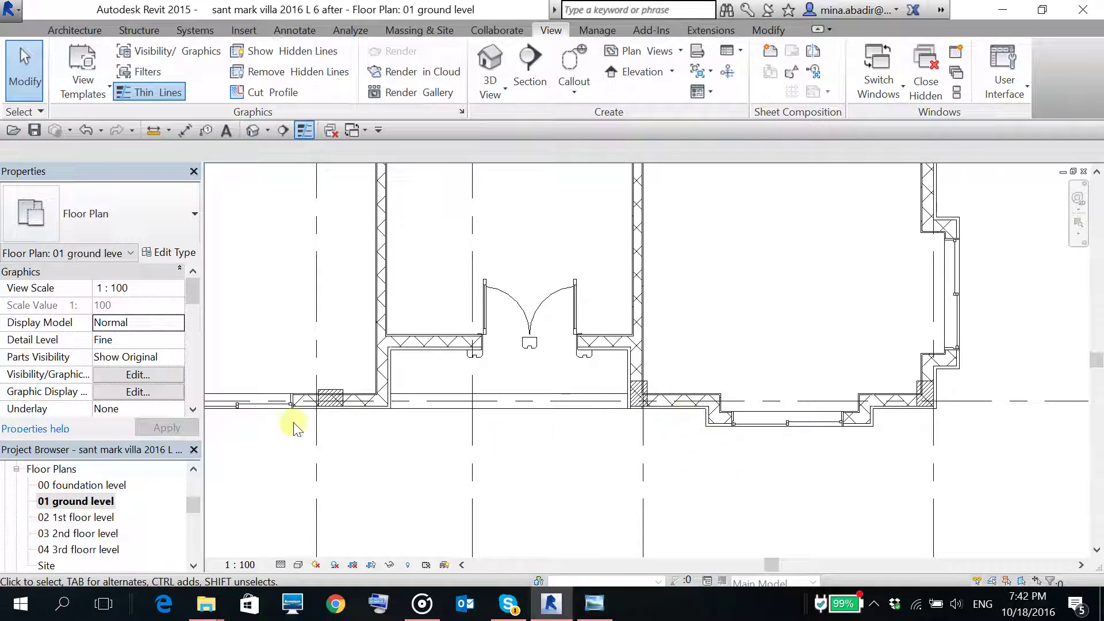
- Set the base offset of all external wall 300 mm instances visible in the 01 ground level plan to -600, and return to the 3D view
{"action": "left_click", "coordinate": [371, 405]}
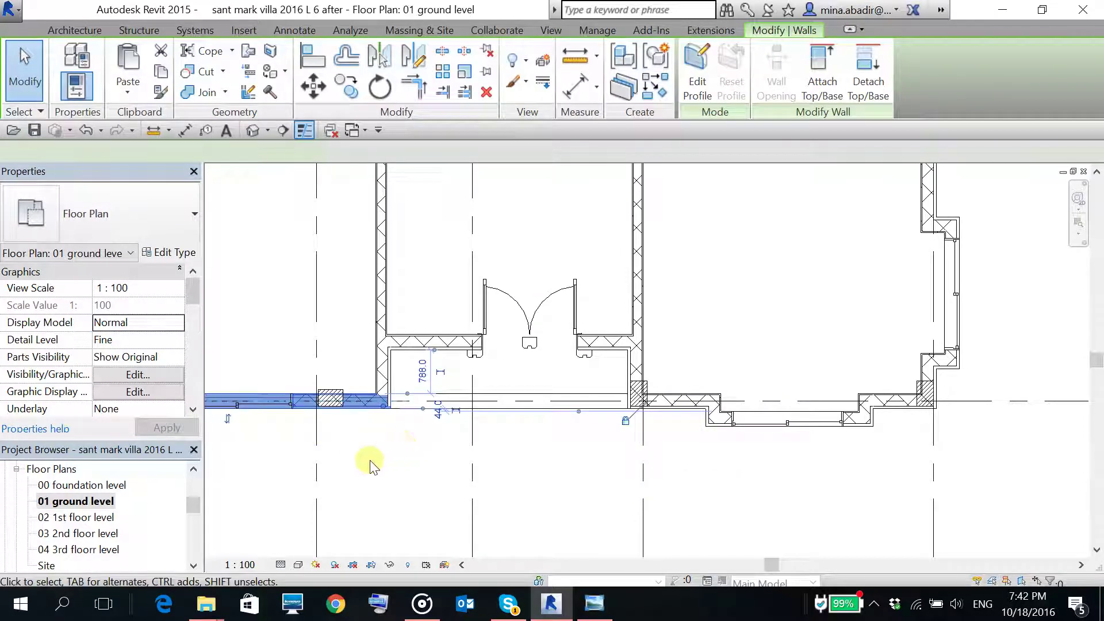
{"action": "scroll", "coordinate": [374, 463], "scroll_direction": "down", "scroll_amount": 3}
{"action": "middle_click_drag", "start_coordinate": [378, 468], "coordinate": [551, 473]}
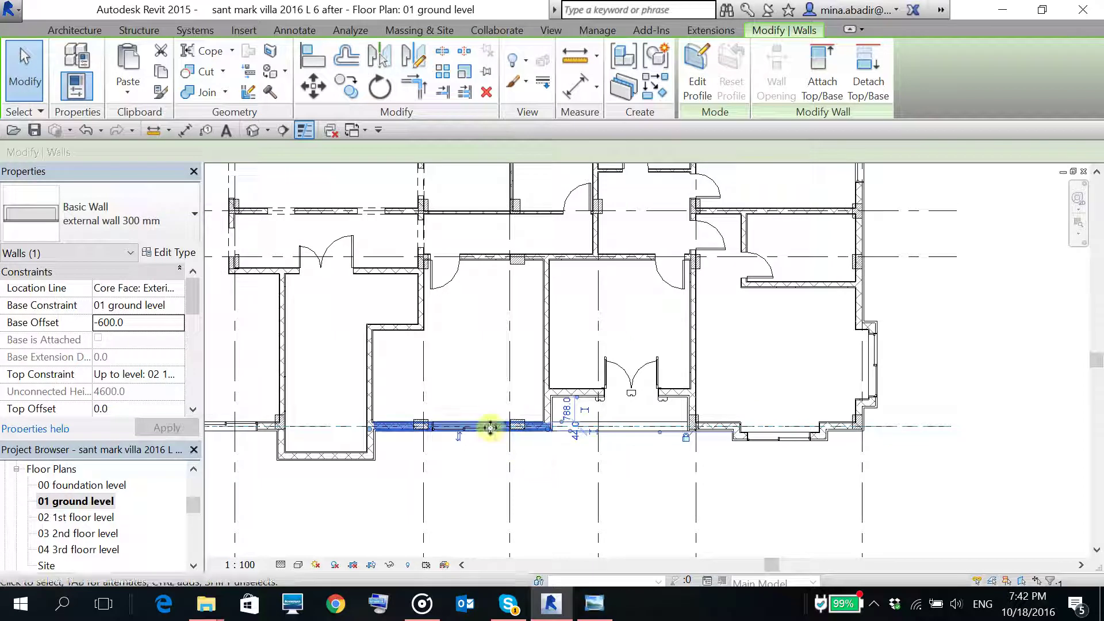
{"action": "right_click", "coordinate": [468, 430]}
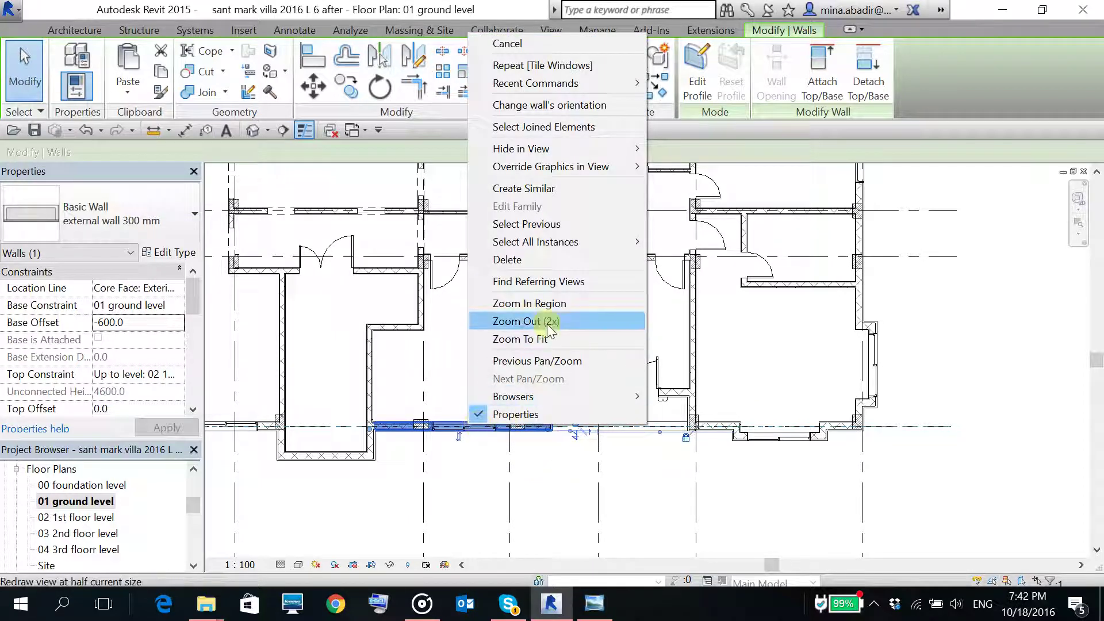
{"action": "mouse_move", "coordinate": [561, 246]}
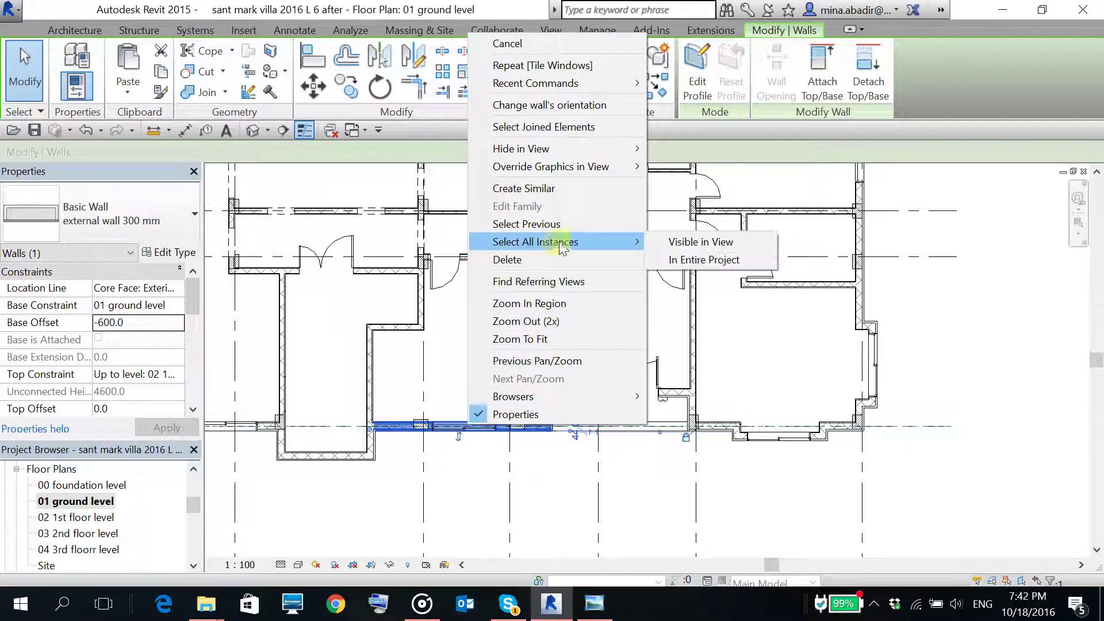
{"action": "left_click", "coordinate": [698, 242]}
{"action": "scroll", "coordinate": [728, 493], "scroll_direction": "down", "scroll_amount": 3}
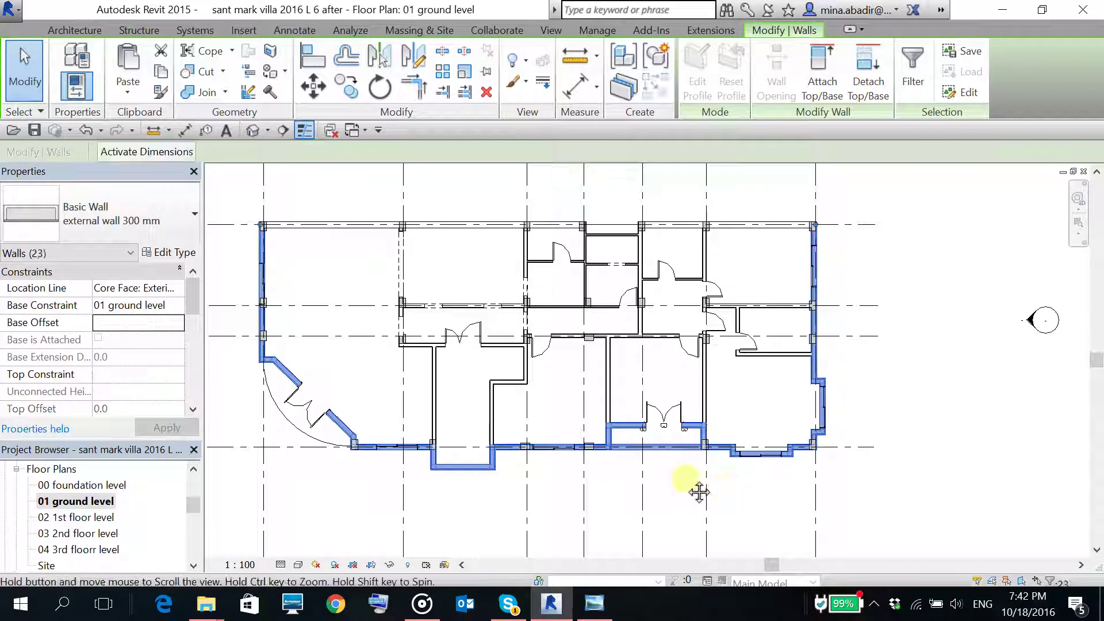
{"action": "scroll", "coordinate": [710, 486], "scroll_direction": "up", "scroll_amount": 4}
{"action": "scroll", "coordinate": [685, 490], "scroll_direction": "down", "scroll_amount": 2}
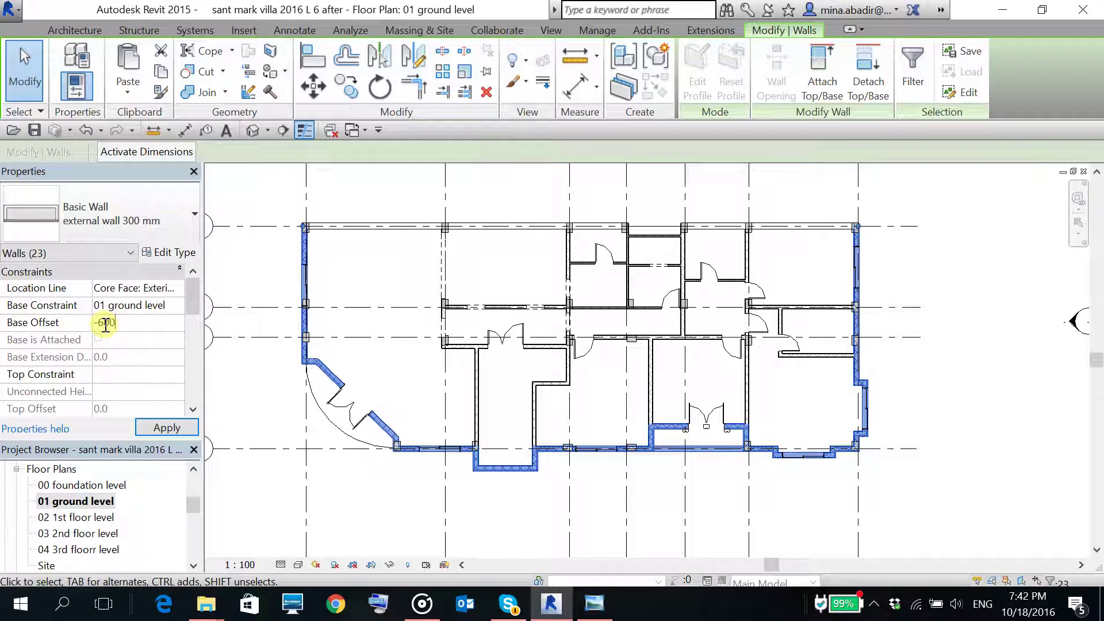
{"action": "left_click", "coordinate": [167, 428]}
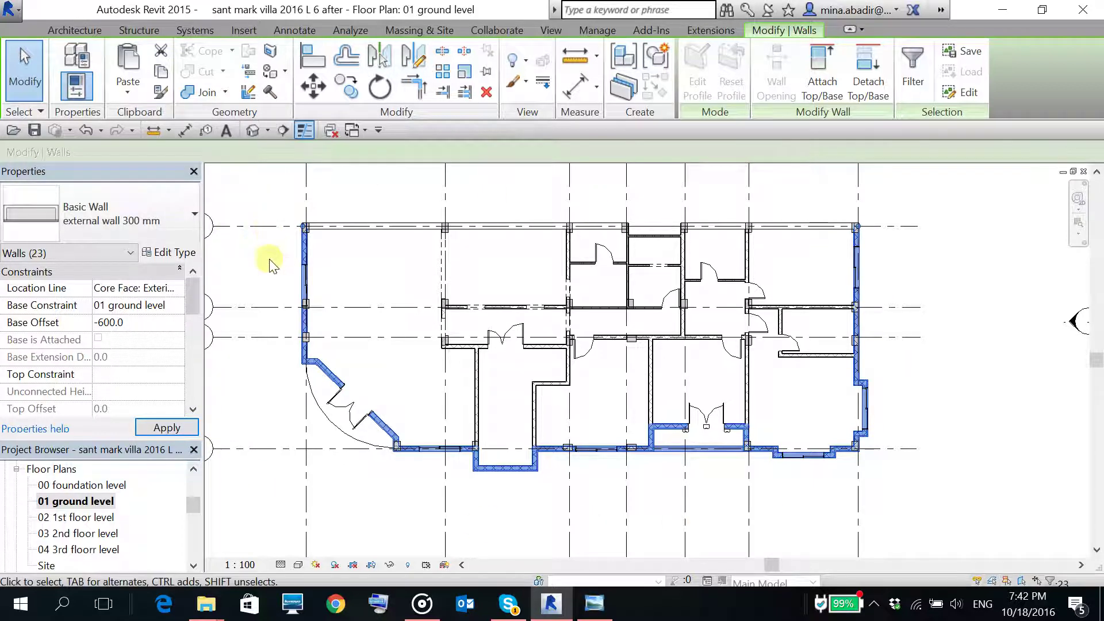
{"action": "left_click", "coordinate": [261, 386]}
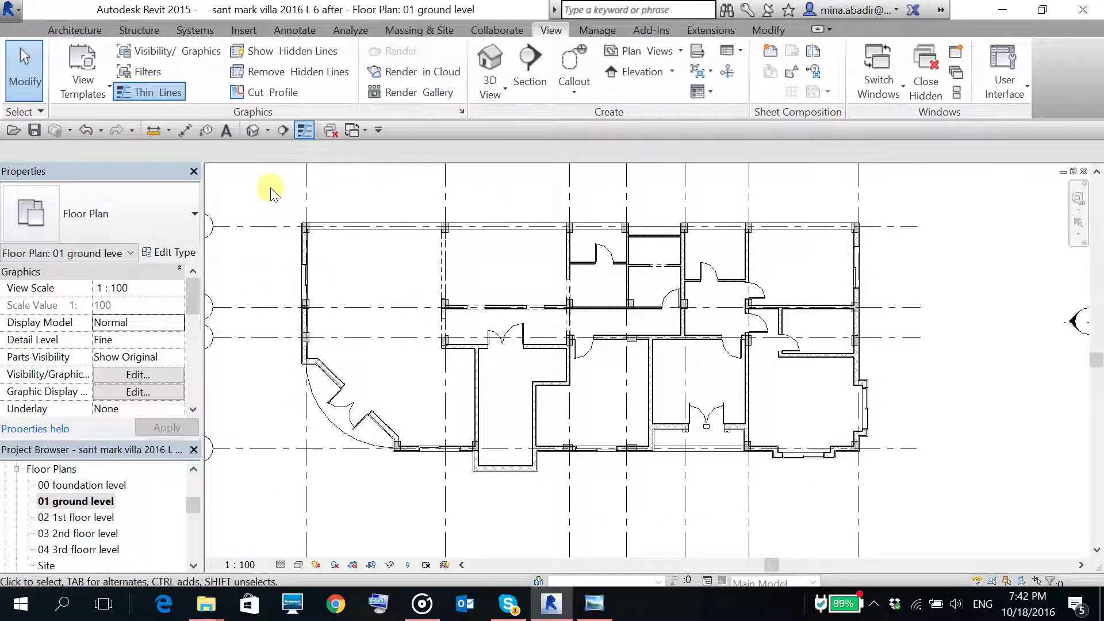
{"action": "left_click", "coordinate": [253, 130]}
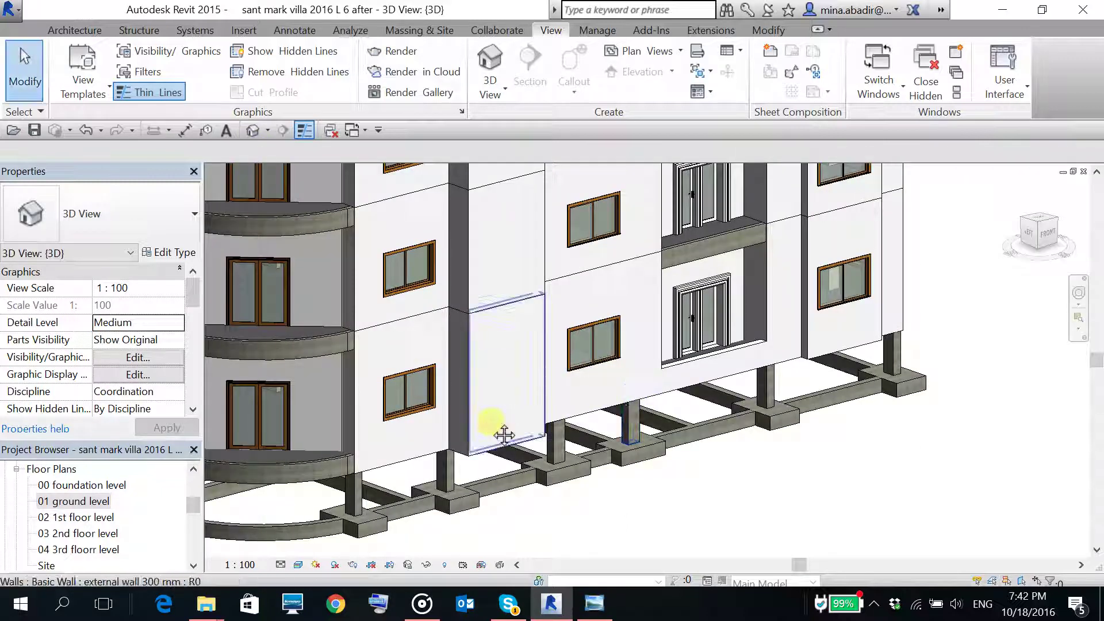
- Inspect the lower edges of the extended ground-floor external walls along the villa's facade and around the curved balcony
{"action": "middle_click_drag", "start_coordinate": [506, 433], "coordinate": [628, 439]}
{"action": "scroll", "coordinate": [456, 423], "scroll_direction": "up", "scroll_amount": 3}
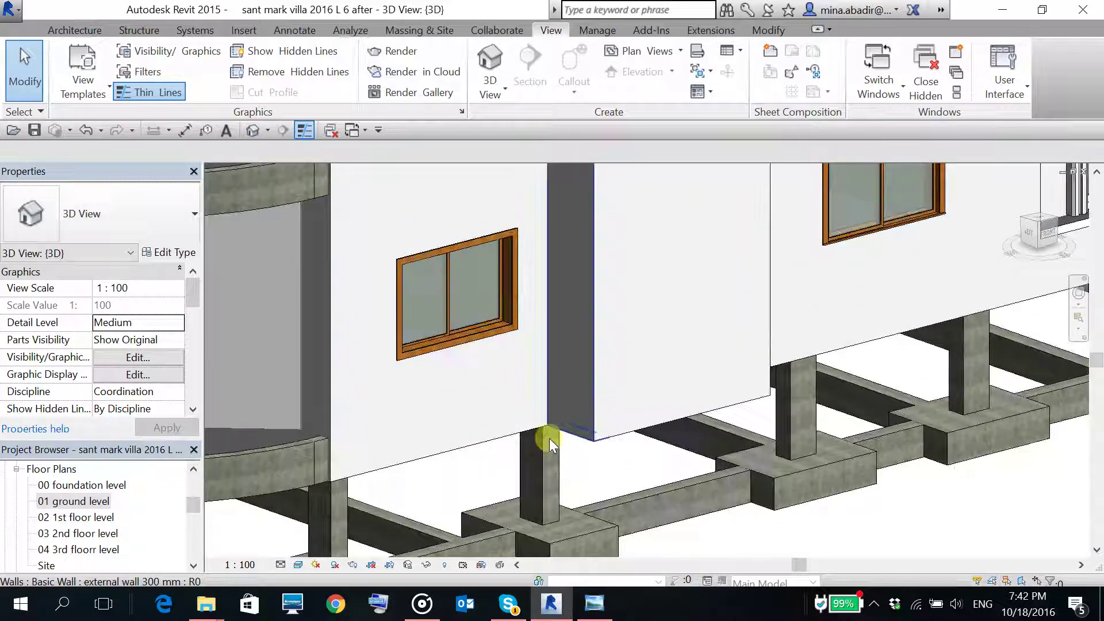
{"action": "scroll", "coordinate": [487, 456], "scroll_direction": "down", "scroll_amount": 1}
{"action": "scroll", "coordinate": [486, 455], "scroll_direction": "down", "scroll_amount": 2}
{"action": "middle_click_drag", "start_coordinate": [739, 457], "coordinate": [264, 414]}
{"action": "scroll", "coordinate": [328, 424], "scroll_direction": "up", "scroll_amount": 3}
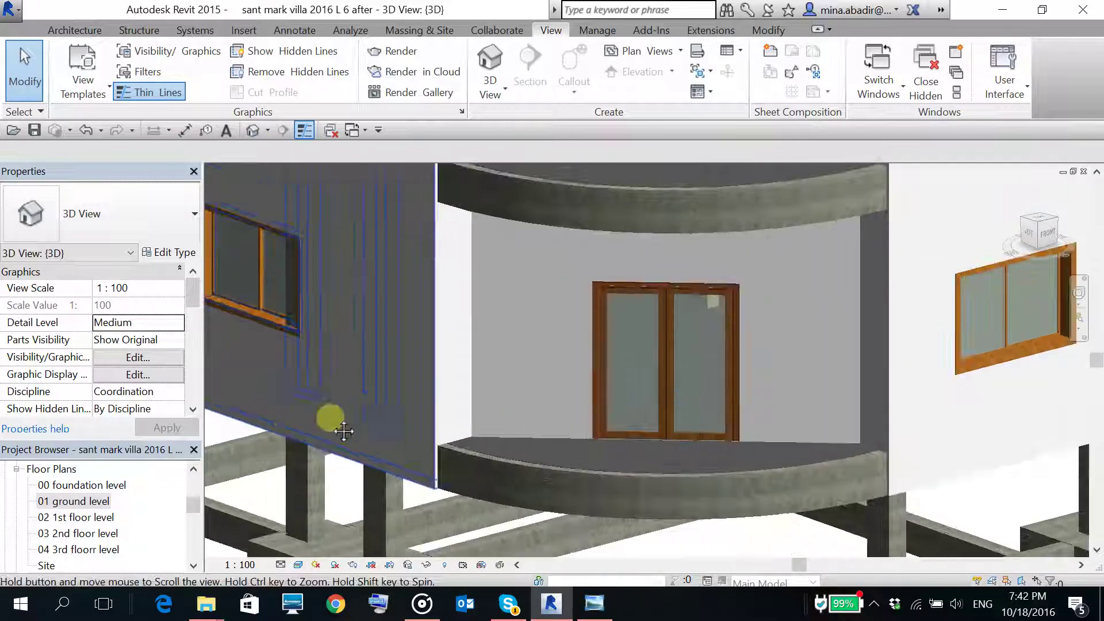
{"action": "scroll", "coordinate": [342, 417], "scroll_direction": "down", "scroll_amount": 3}
{"action": "middle_click_drag", "start_coordinate": [341, 417], "coordinate": [370, 440]}
{"action": "scroll", "coordinate": [315, 447], "scroll_direction": "up", "scroll_amount": 1}
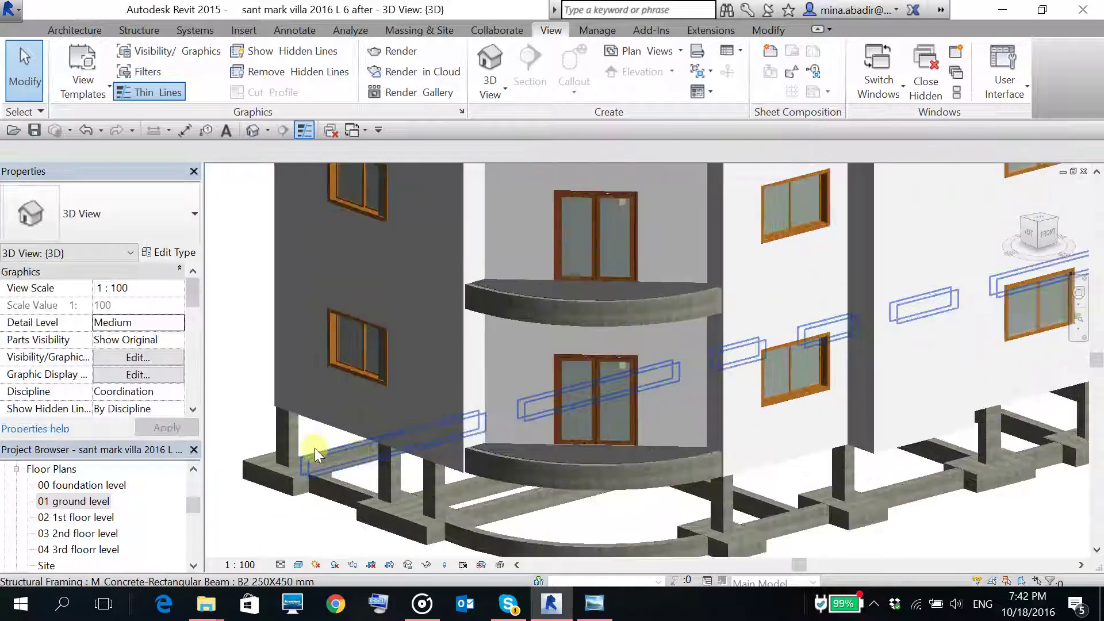
{"action": "scroll", "coordinate": [601, 464], "scroll_direction": "up", "scroll_amount": 1}
{"action": "scroll", "coordinate": [601, 464], "scroll_direction": "up", "scroll_amount": 1}
{"action": "middle_click_drag", "start_coordinate": [601, 465], "coordinate": [460, 460]}
{"action": "scroll", "coordinate": [537, 419], "scroll_direction": "up", "scroll_amount": 1}
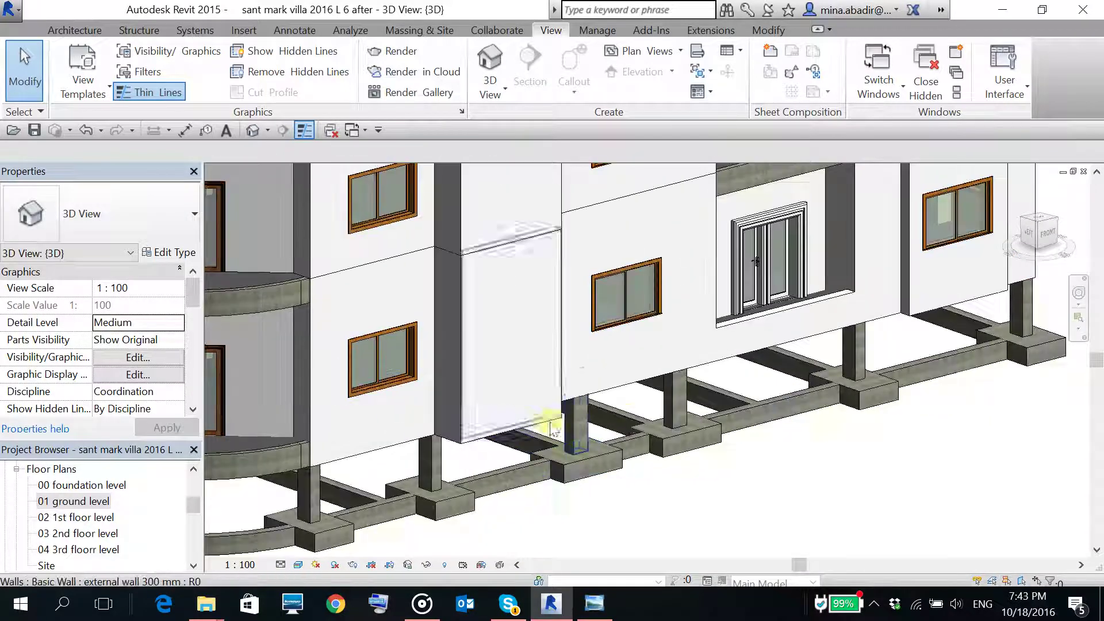
- Set the base offset of the ground-floor window wall beside the rectangular balcony to 0
{"action": "left_click", "coordinate": [667, 359]}
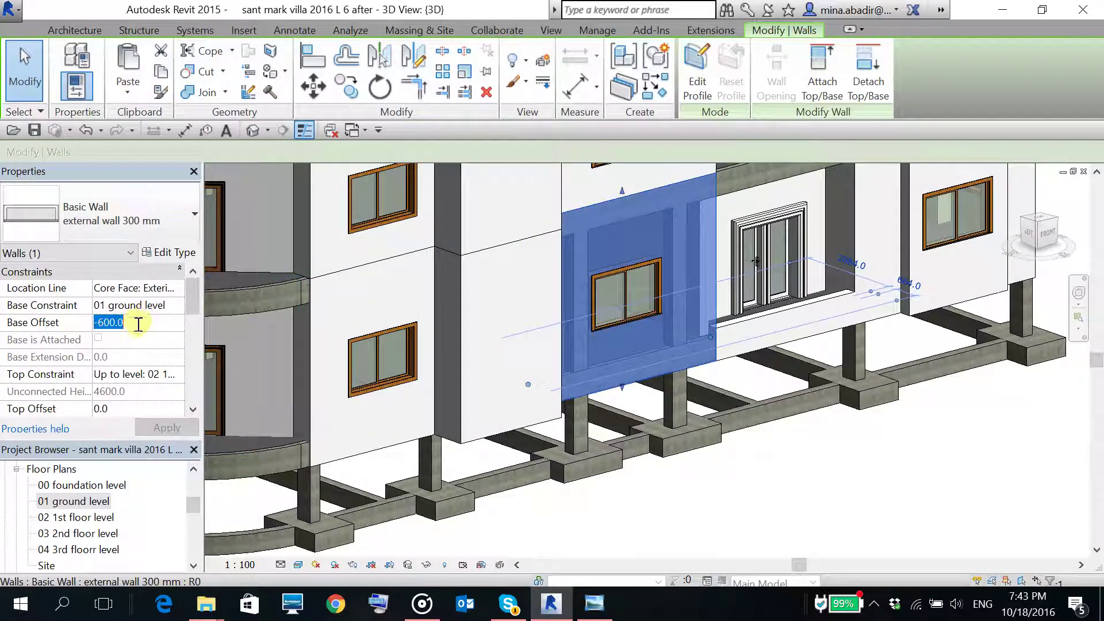
{"action": "left_click", "coordinate": [164, 428]}
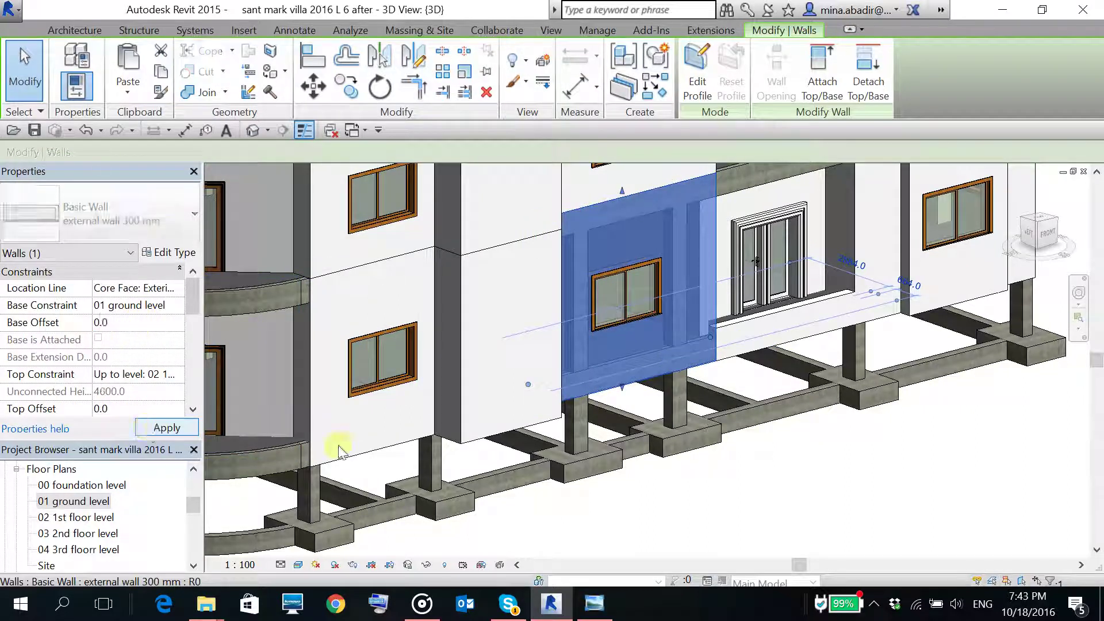
{"action": "left_click", "coordinate": [745, 489]}
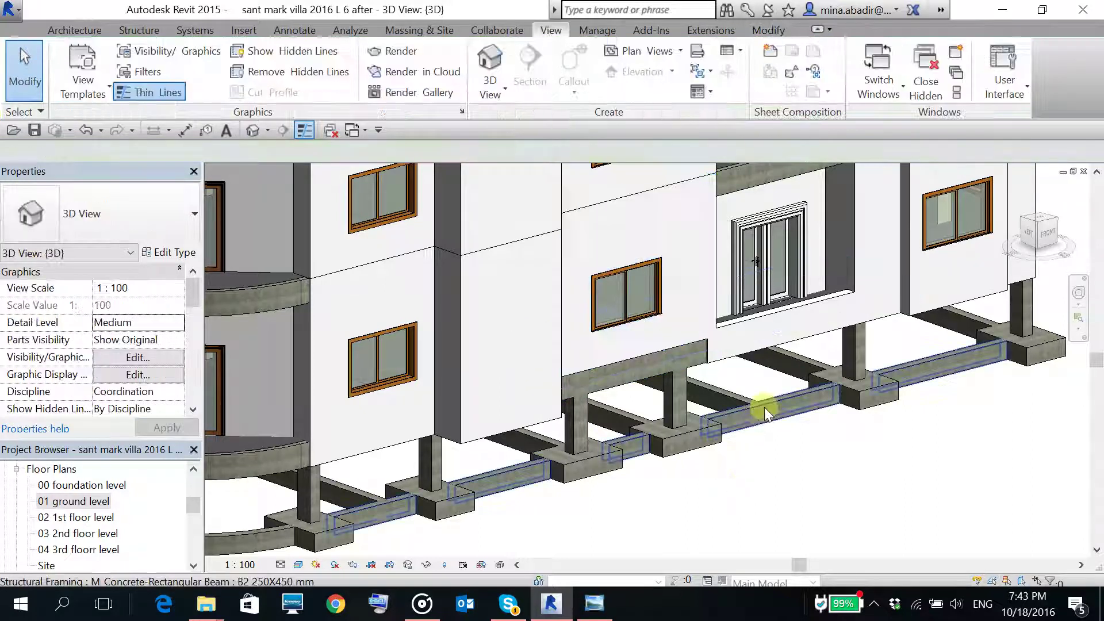
- Examine the concrete beam under the ground-floor window wall and where it meets the low balcony wall
{"action": "scroll", "coordinate": [764, 406], "scroll_direction": "up", "scroll_amount": 4}
{"action": "scroll", "coordinate": [633, 347], "scroll_direction": "down", "scroll_amount": 4}
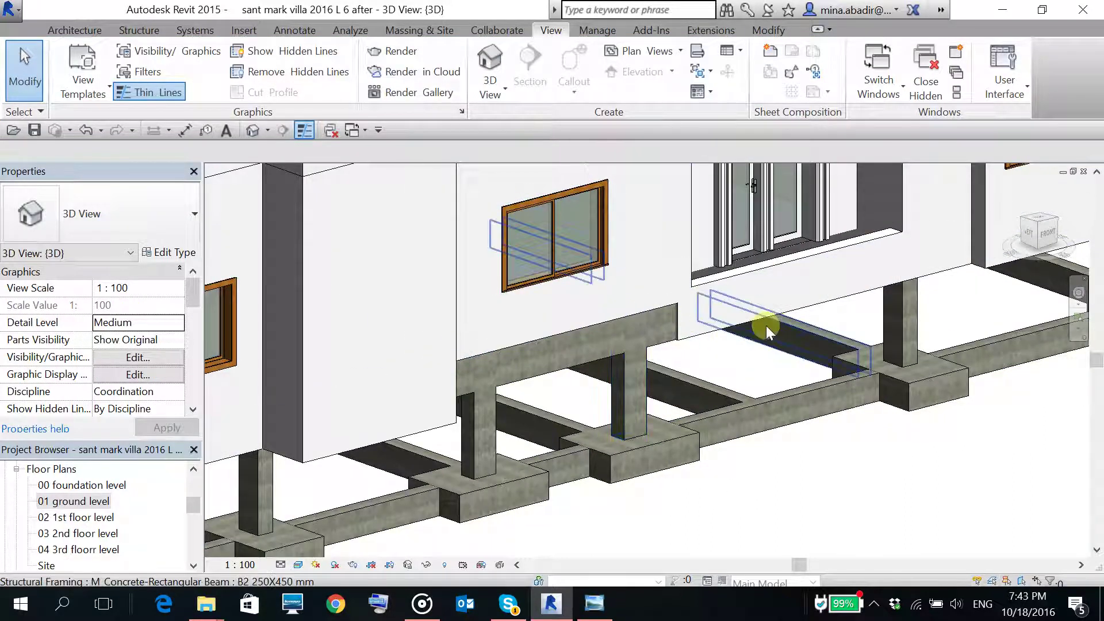
{"action": "scroll", "coordinate": [937, 382], "scroll_direction": "down", "scroll_amount": 4}
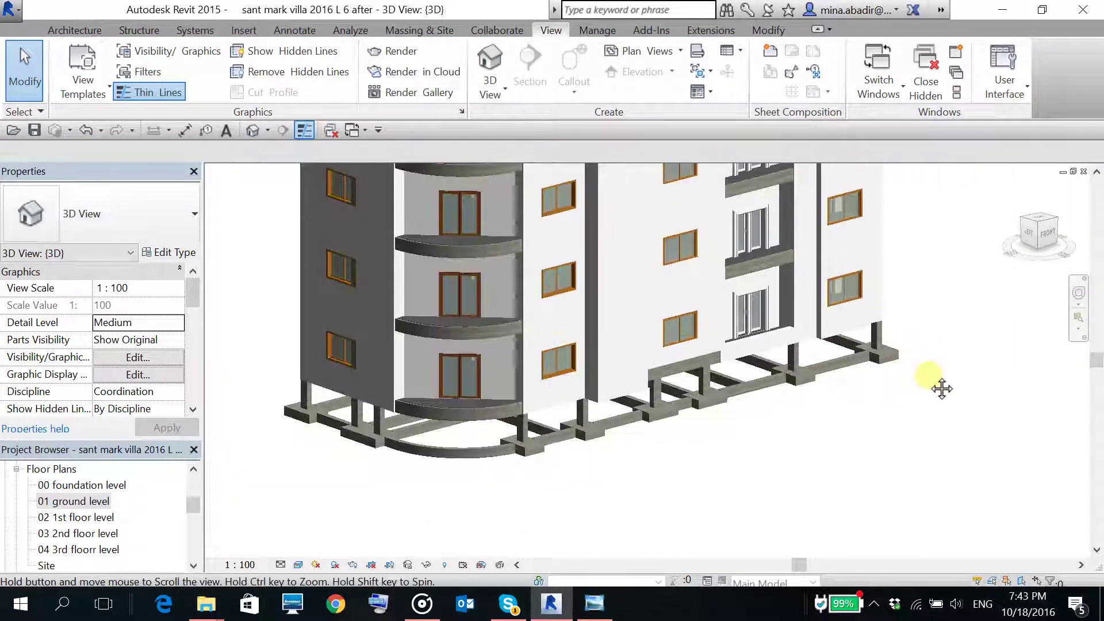
{"action": "scroll", "coordinate": [921, 426], "scroll_direction": "up", "scroll_amount": 4}
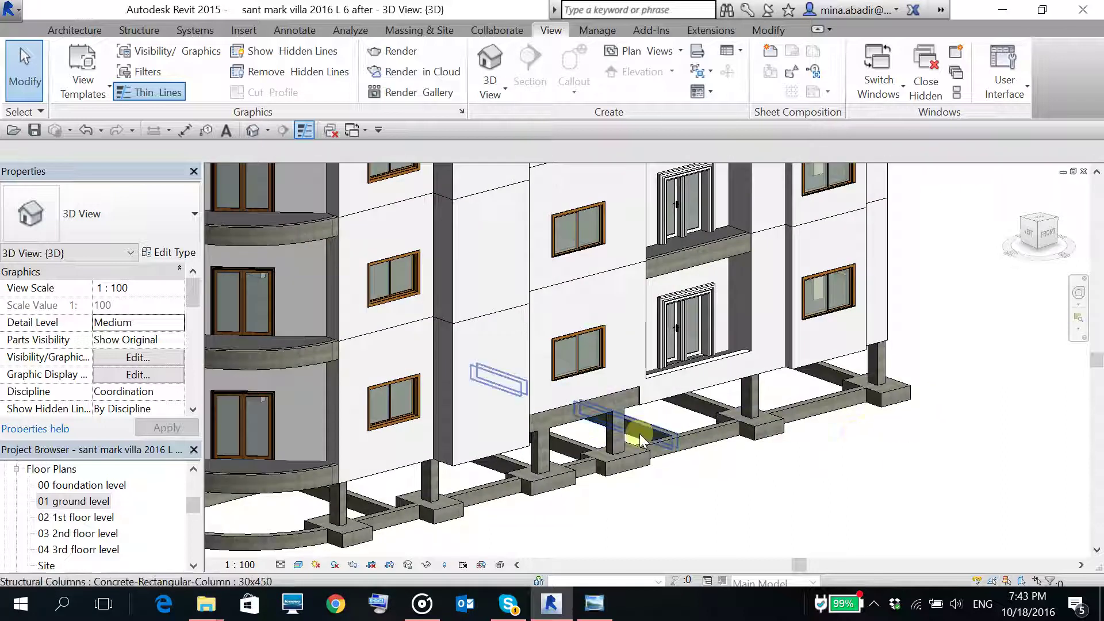
{"action": "scroll", "coordinate": [674, 402], "scroll_direction": "up", "scroll_amount": 3}
{"action": "middle_click_drag", "start_coordinate": [675, 401], "coordinate": [710, 418]}
{"action": "scroll", "coordinate": [710, 419], "scroll_direction": "up", "scroll_amount": 5}
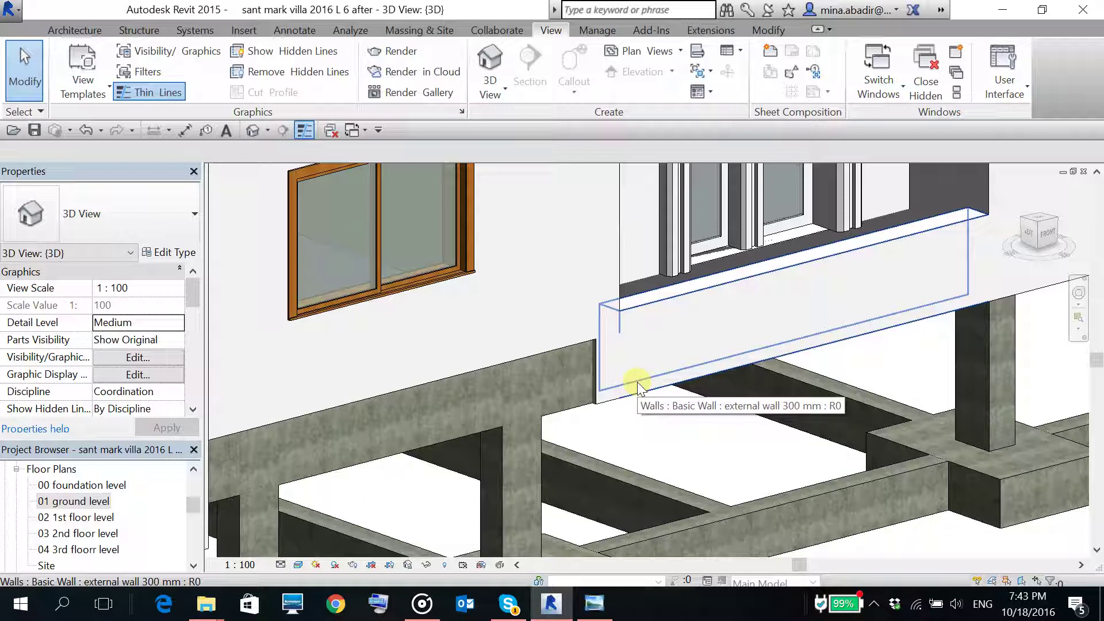
- Select the low balcony wall to check its base offset and its end joint with the beam, and compare it with the surrounding facade
{"action": "left_click", "coordinate": [638, 381]}
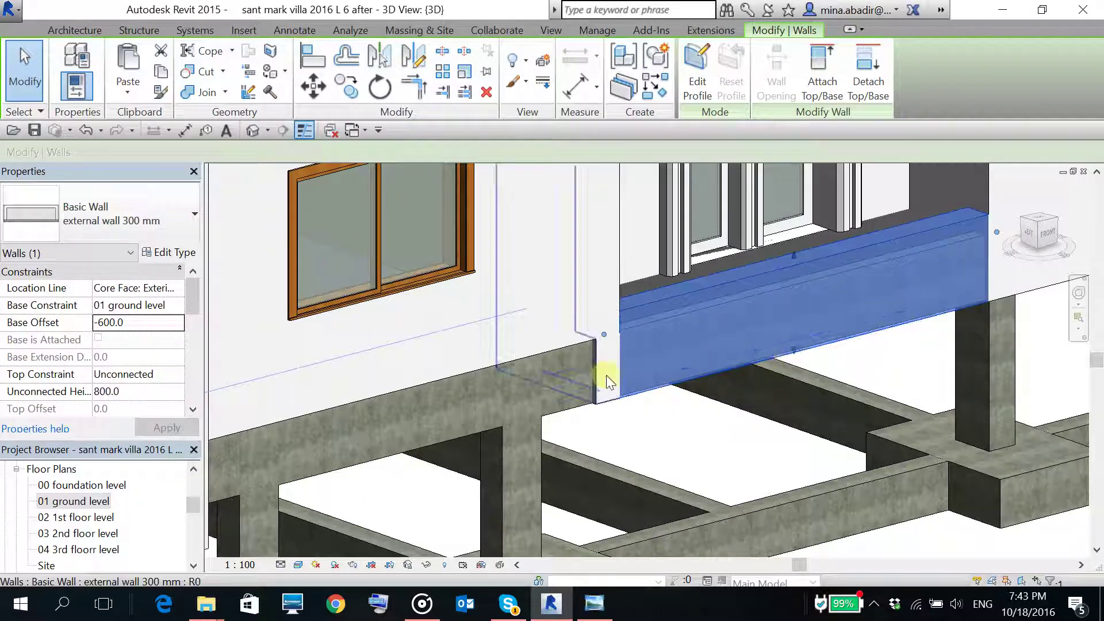
{"action": "scroll", "coordinate": [567, 401], "scroll_direction": "up", "scroll_amount": 3}
{"action": "scroll", "coordinate": [649, 388], "scroll_direction": "up", "scroll_amount": 3}
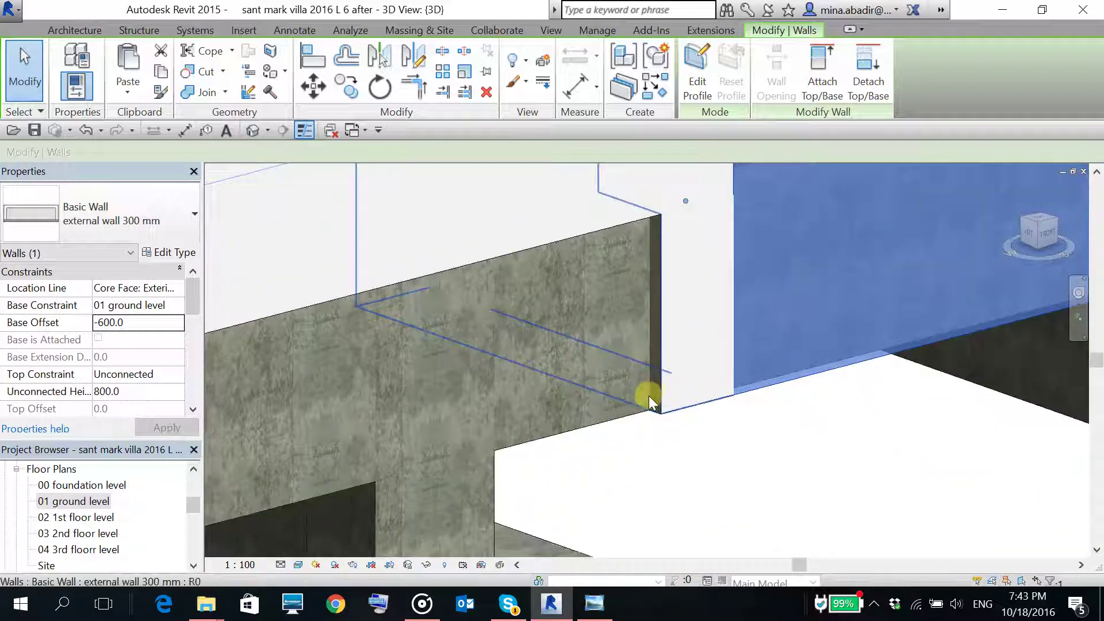
{"action": "scroll", "coordinate": [666, 384], "scroll_direction": "down", "scroll_amount": 4}
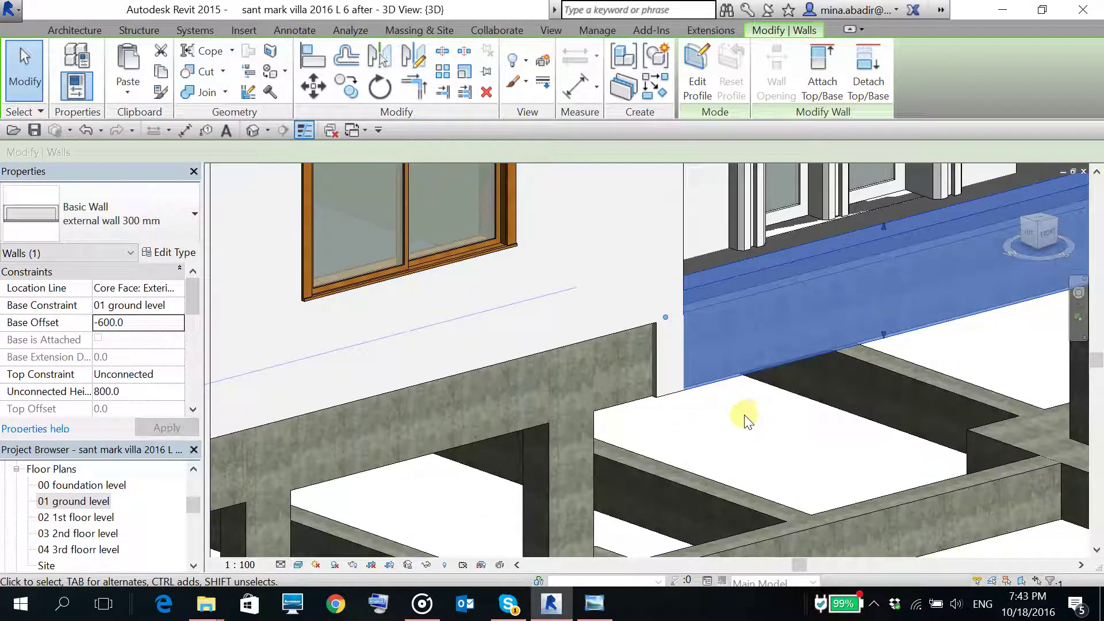
{"action": "scroll", "coordinate": [746, 421], "scroll_direction": "down", "scroll_amount": 4}
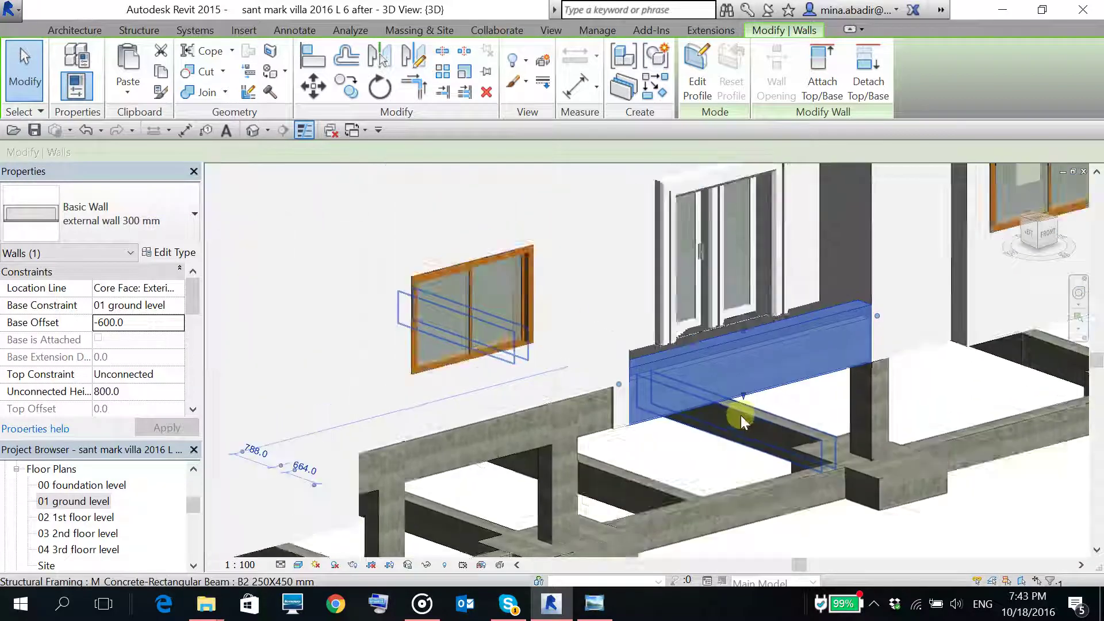
{"action": "scroll", "coordinate": [741, 422], "scroll_direction": "down", "scroll_amount": 3}
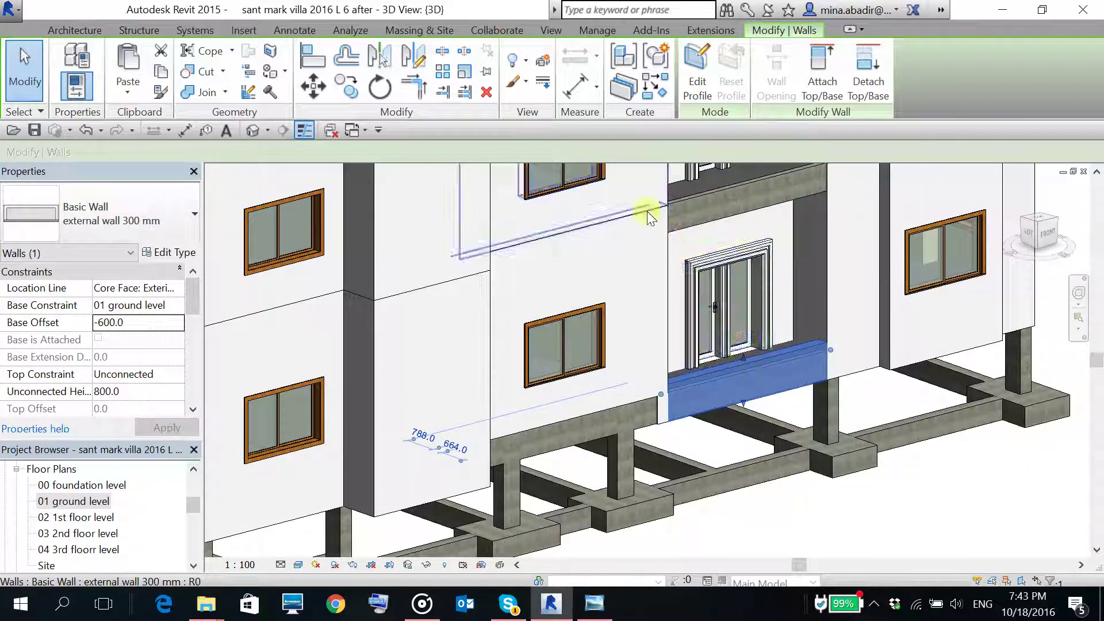
{"action": "scroll", "coordinate": [817, 410], "scroll_direction": "up", "scroll_amount": 2}
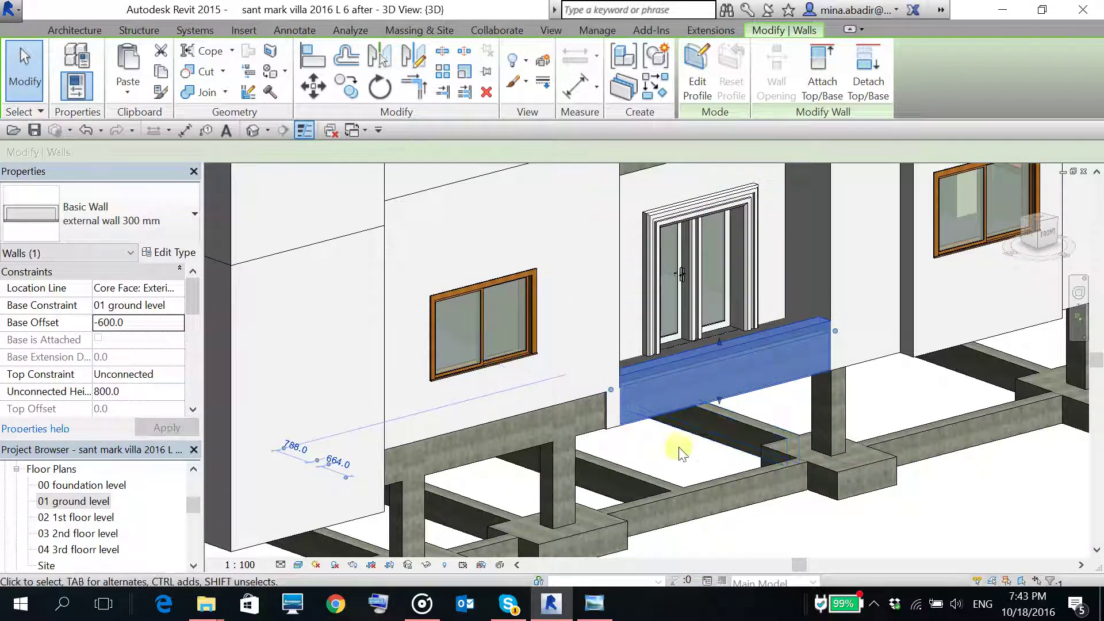
{"action": "left_click", "coordinate": [657, 450]}
{"action": "scroll", "coordinate": [664, 452], "scroll_direction": "down", "scroll_amount": 2}
{"action": "middle_click_drag", "start_coordinate": [663, 452], "coordinate": [785, 495]}
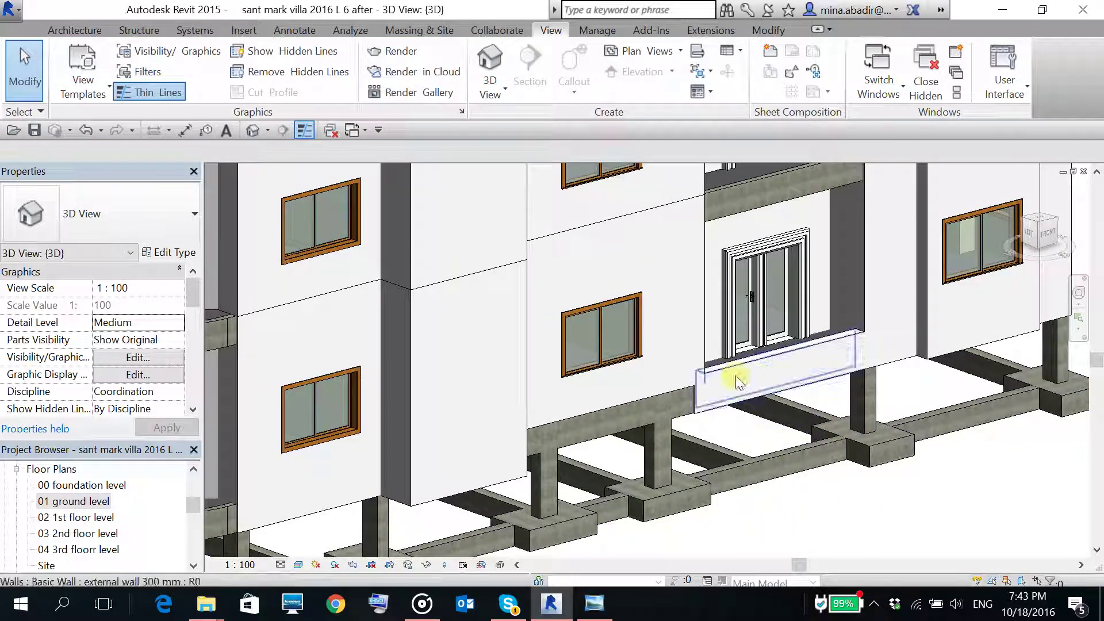
{"action": "key", "text": "Tab"}
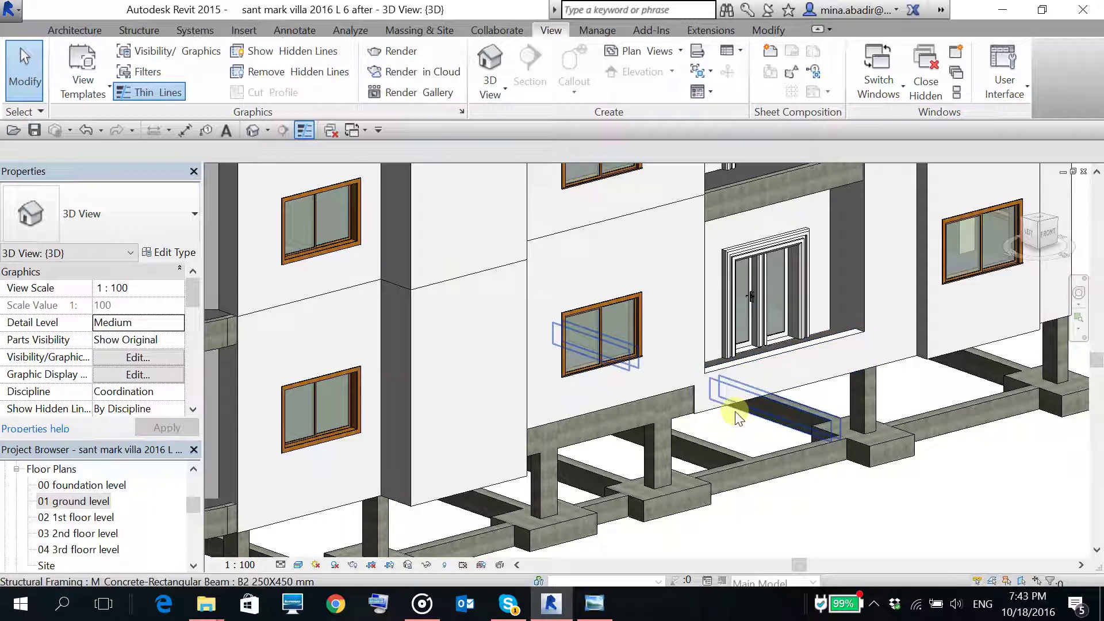
{"action": "scroll", "coordinate": [751, 397], "scroll_direction": "down", "scroll_amount": 3}
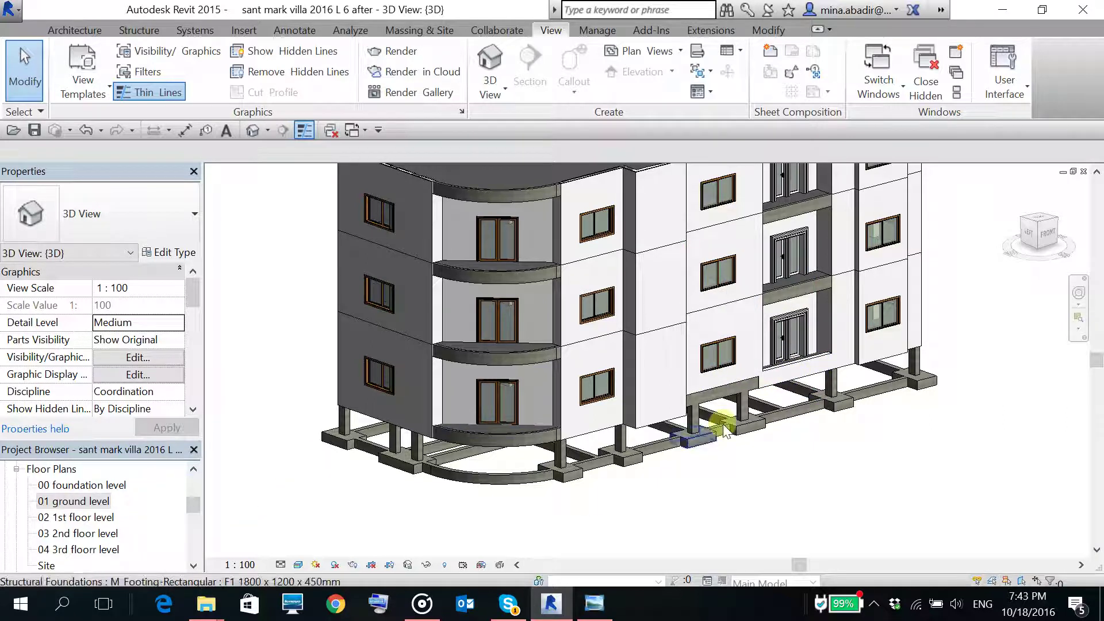
{"action": "scroll", "coordinate": [726, 431], "scroll_direction": "up", "scroll_amount": 3}
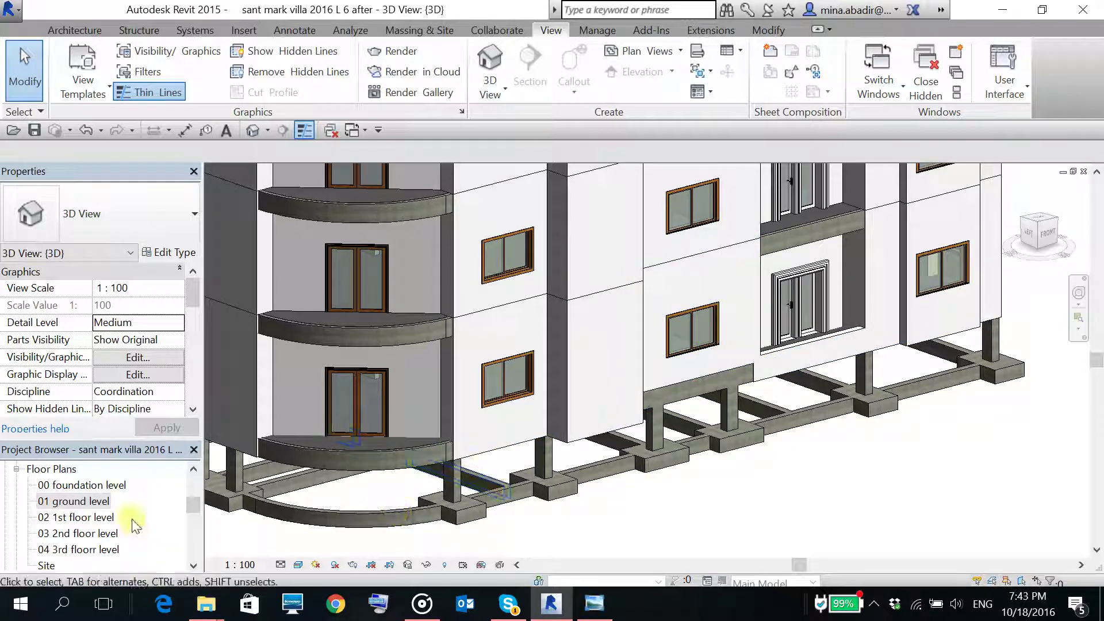
- Draw a vertical building section through the balcony door across the full 01 ground level plan, looking toward the plan's right side
{"action": "double_click", "coordinate": [66, 502]}
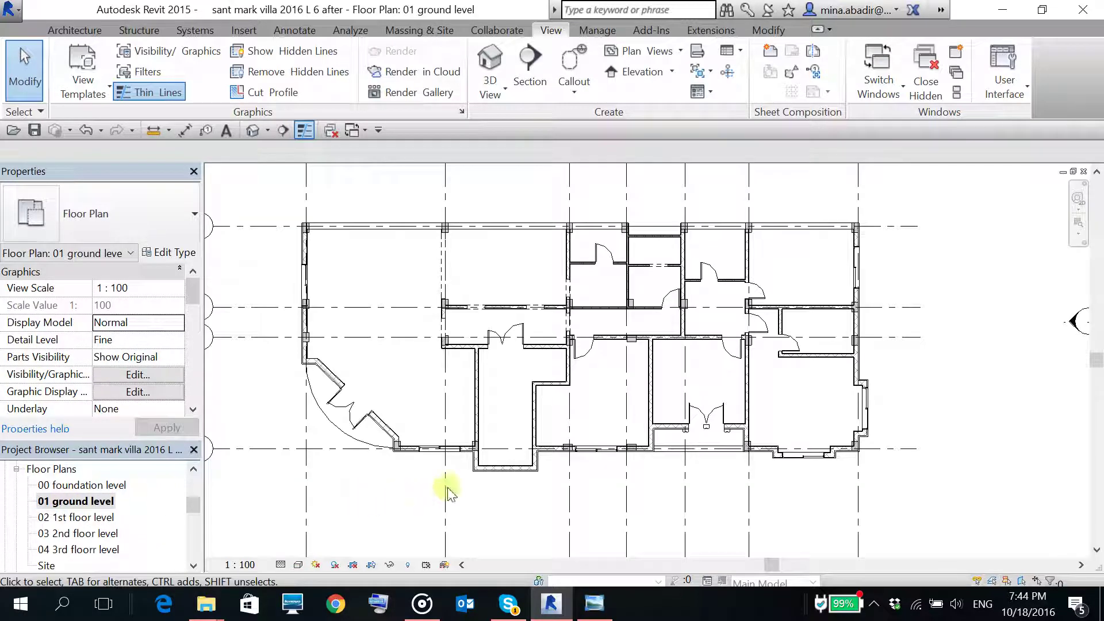
{"action": "scroll", "coordinate": [690, 451], "scroll_direction": "up", "scroll_amount": 5}
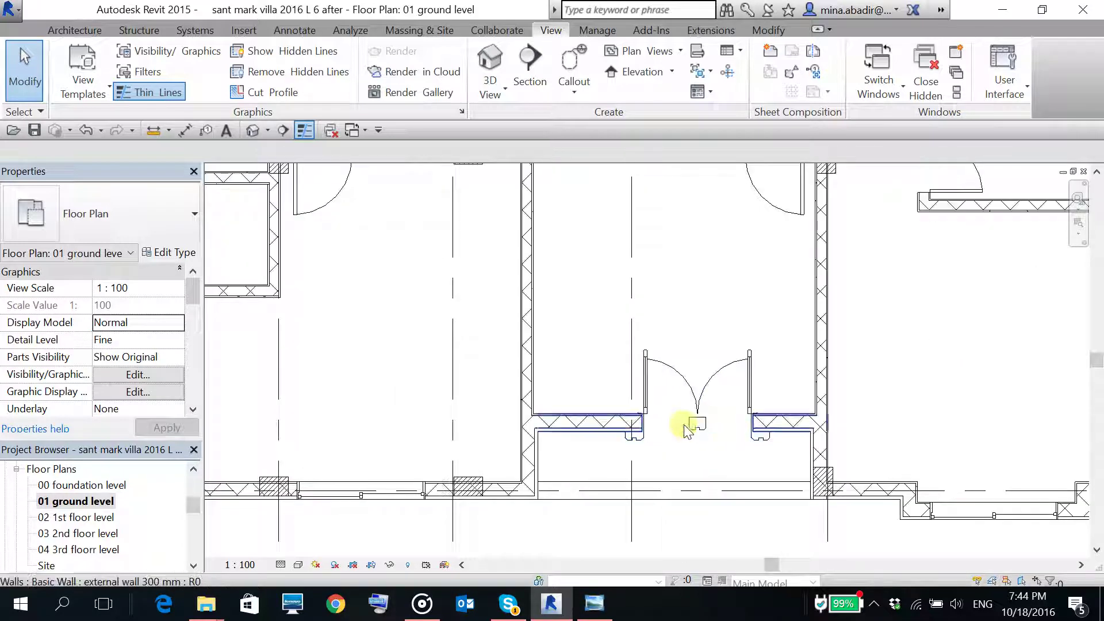
{"action": "scroll", "coordinate": [696, 442], "scroll_direction": "down", "scroll_amount": 5}
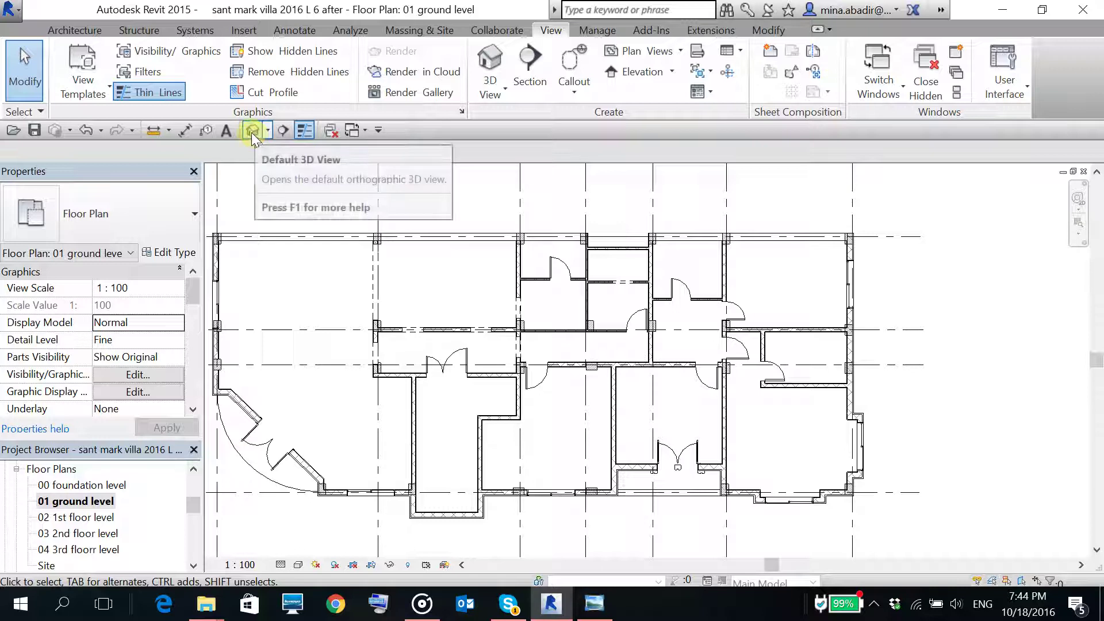
{"action": "left_click", "coordinate": [284, 131]}
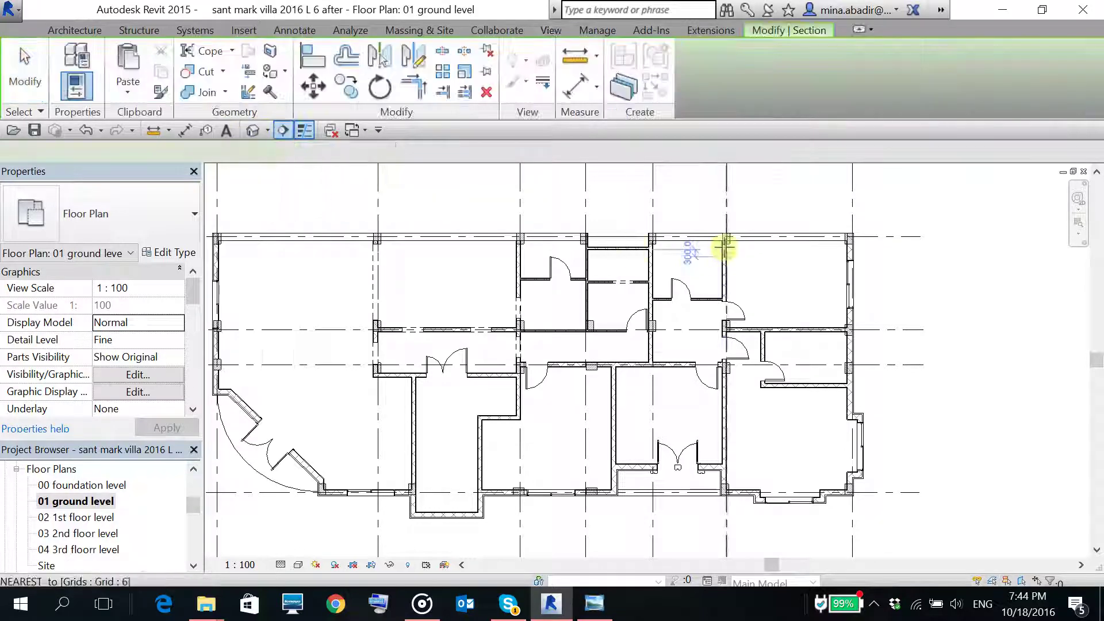
{"action": "left_click", "coordinate": [670, 514]}
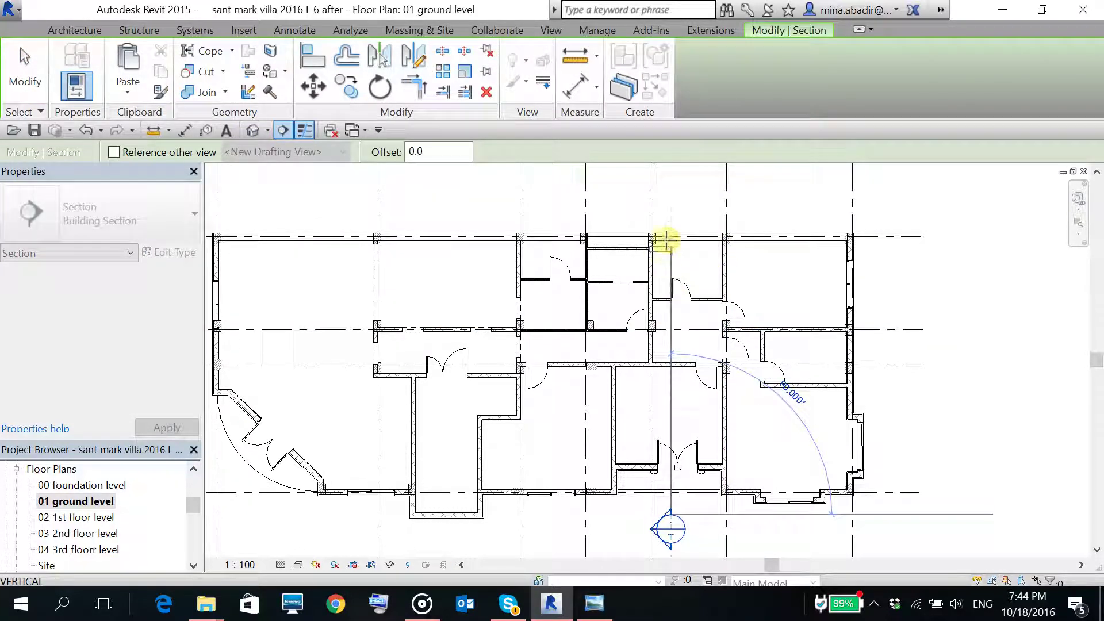
{"action": "left_click", "coordinate": [668, 206]}
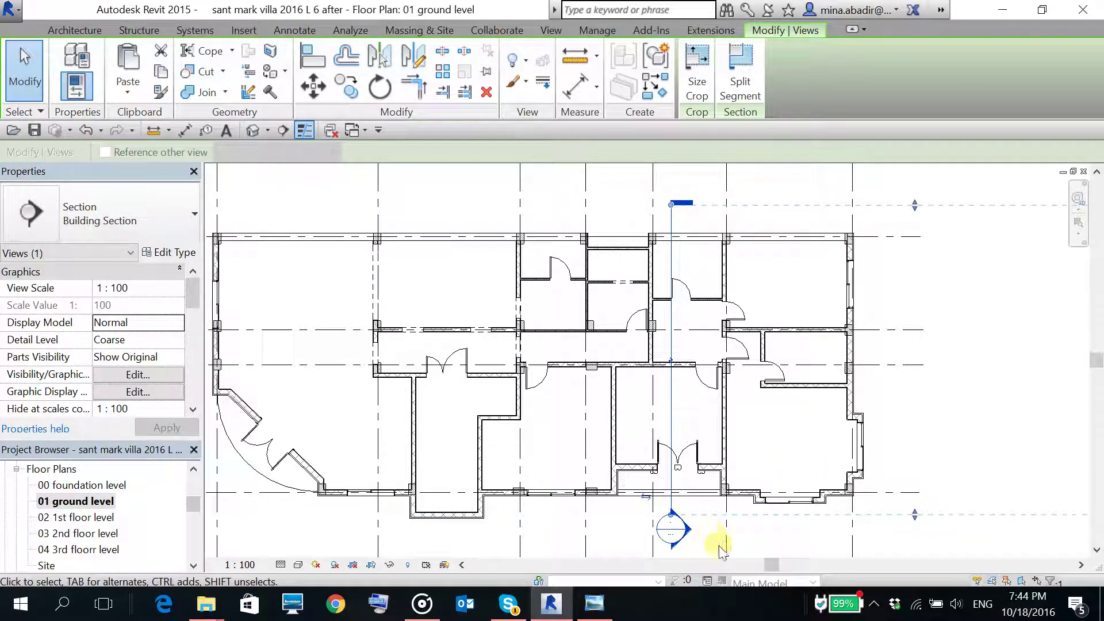
{"action": "key", "text": "Escape"}
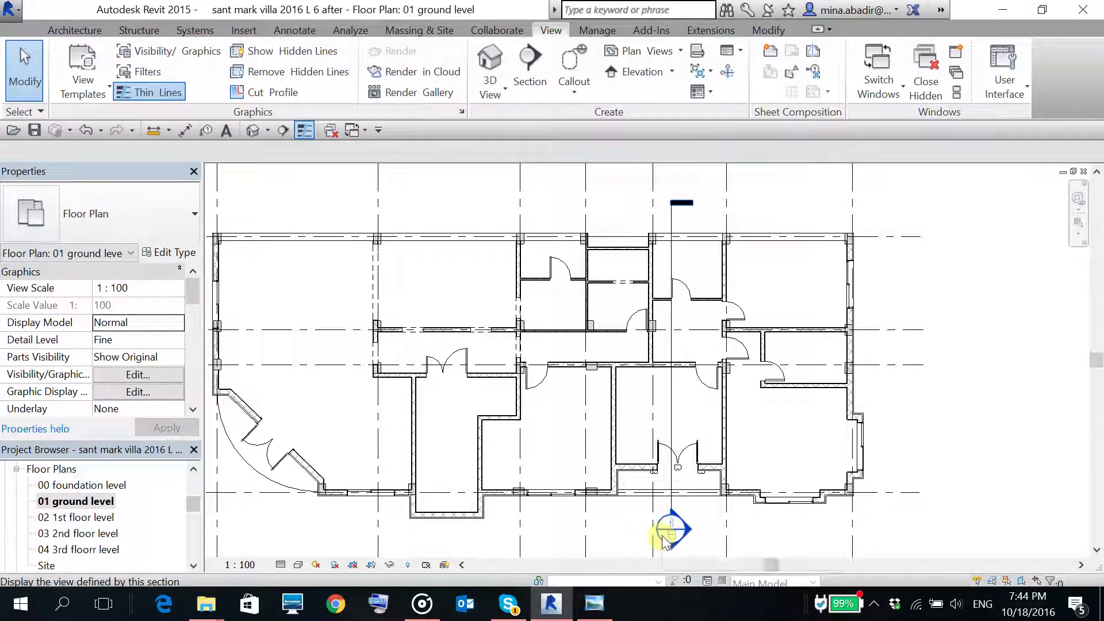
- Open the new section view and lower the upper edge of its crop region to show only the ground floor and foundations
{"action": "double_click", "coordinate": [668, 530]}
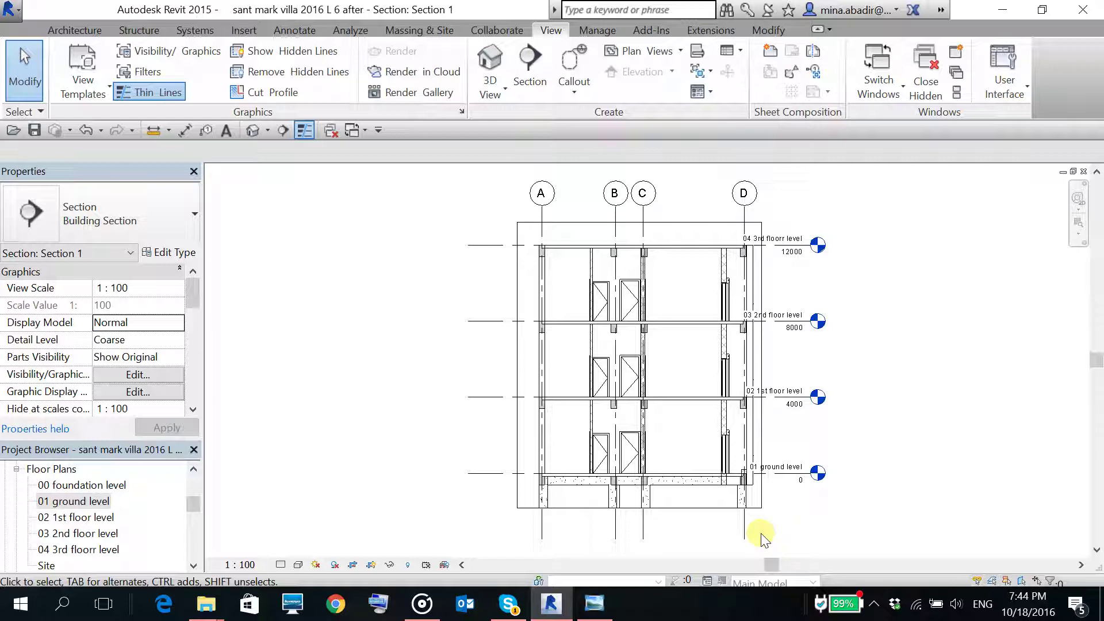
{"action": "left_click", "coordinate": [672, 222]}
{"action": "left_click_drag", "start_coordinate": [640, 226], "coordinate": [636, 418]}
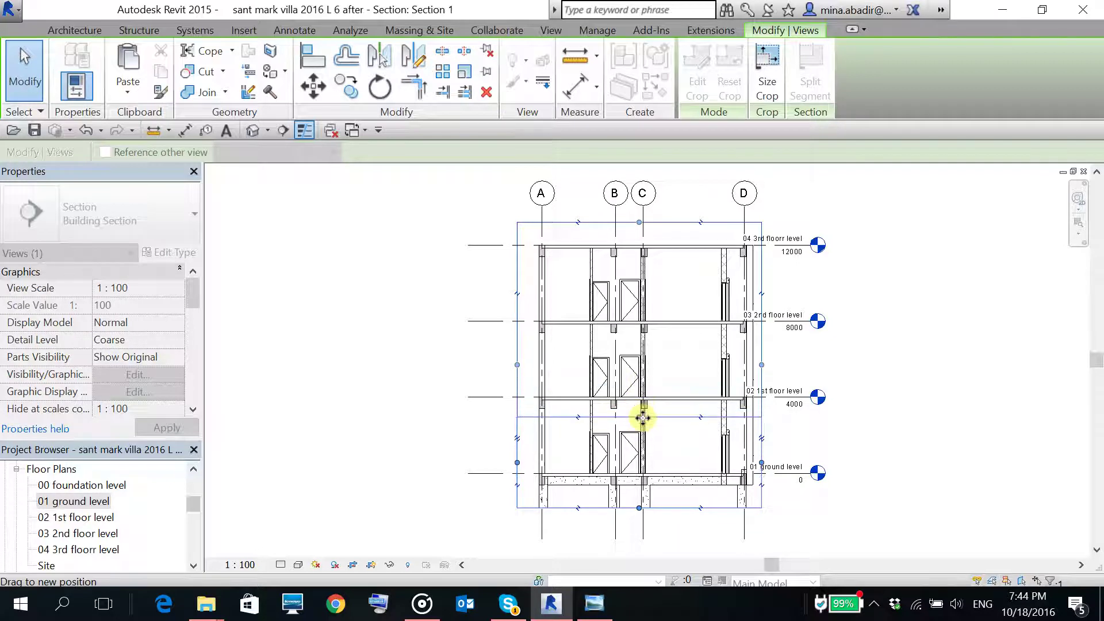
{"action": "left_click_drag", "start_coordinate": [644, 420], "coordinate": [644, 421]}
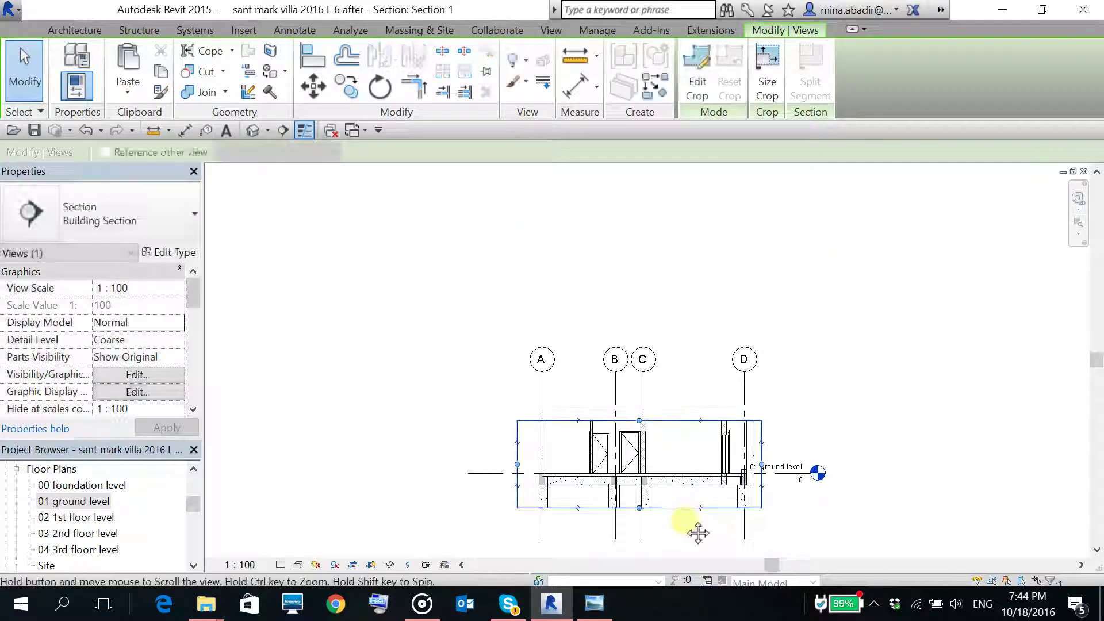
- Select the low balcony wall in the section and examine how it overlaps the concrete beam
{"action": "middle_click_drag", "start_coordinate": [697, 530], "coordinate": [712, 416]}
{"action": "scroll", "coordinate": [719, 396], "scroll_direction": "up", "scroll_amount": 2}
{"action": "scroll", "coordinate": [723, 396], "scroll_direction": "up", "scroll_amount": 5}
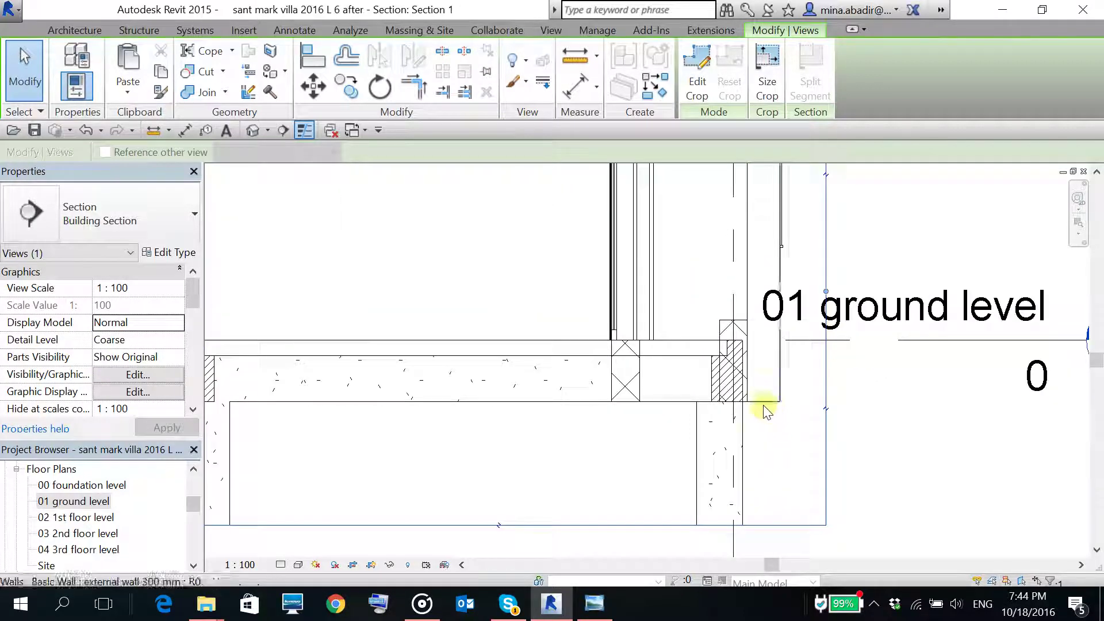
{"action": "scroll", "coordinate": [742, 385], "scroll_direction": "up", "scroll_amount": 2}
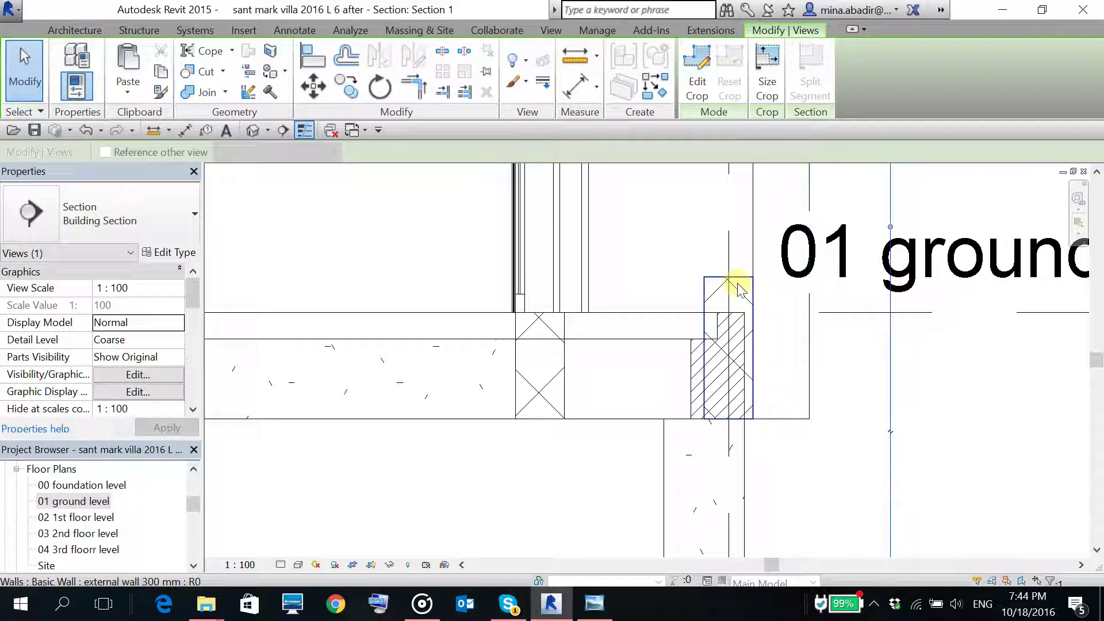
{"action": "left_click", "coordinate": [737, 283]}
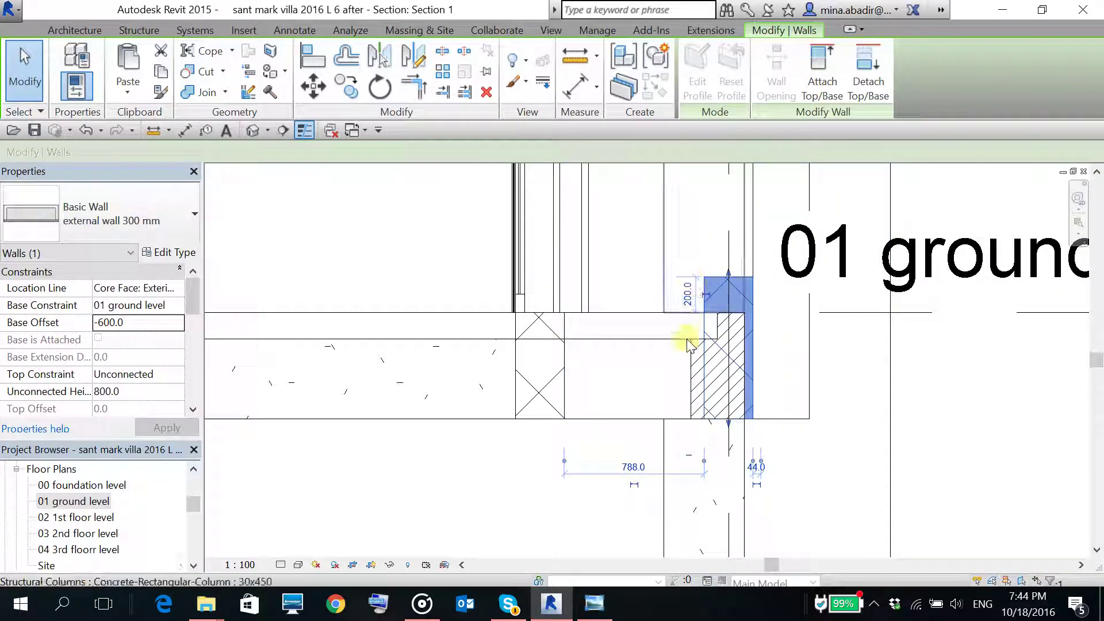
{"action": "scroll", "coordinate": [748, 442], "scroll_direction": "up", "scroll_amount": 2}
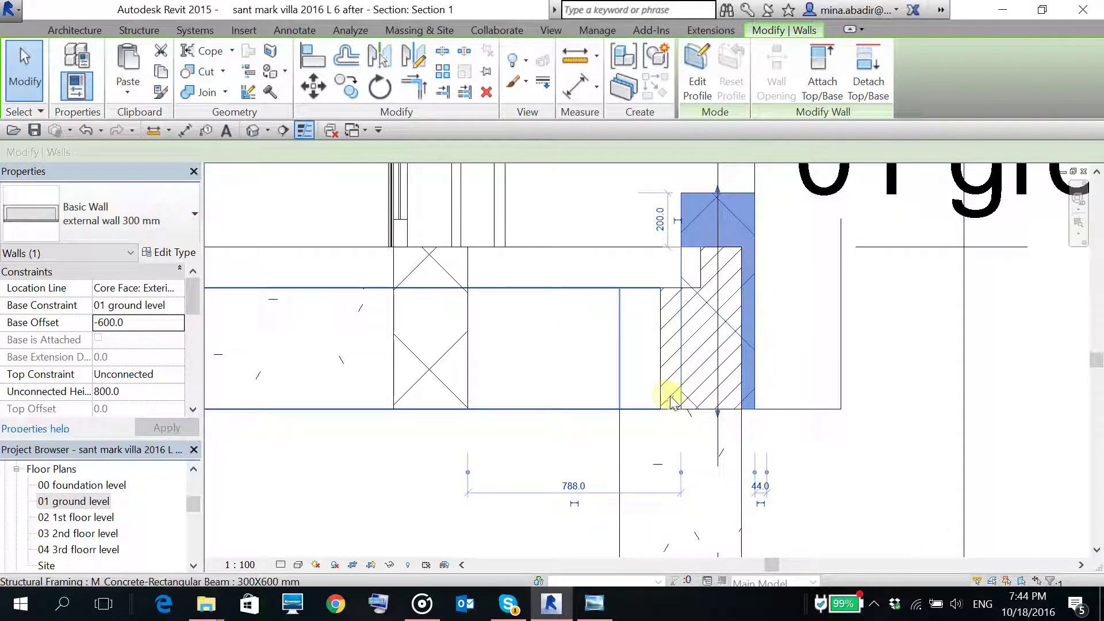
- Join the geometry of the low balcony wall with the concrete beam it overlaps in the section
{"action": "scroll", "coordinate": [847, 461], "scroll_direction": "down", "scroll_amount": 1}
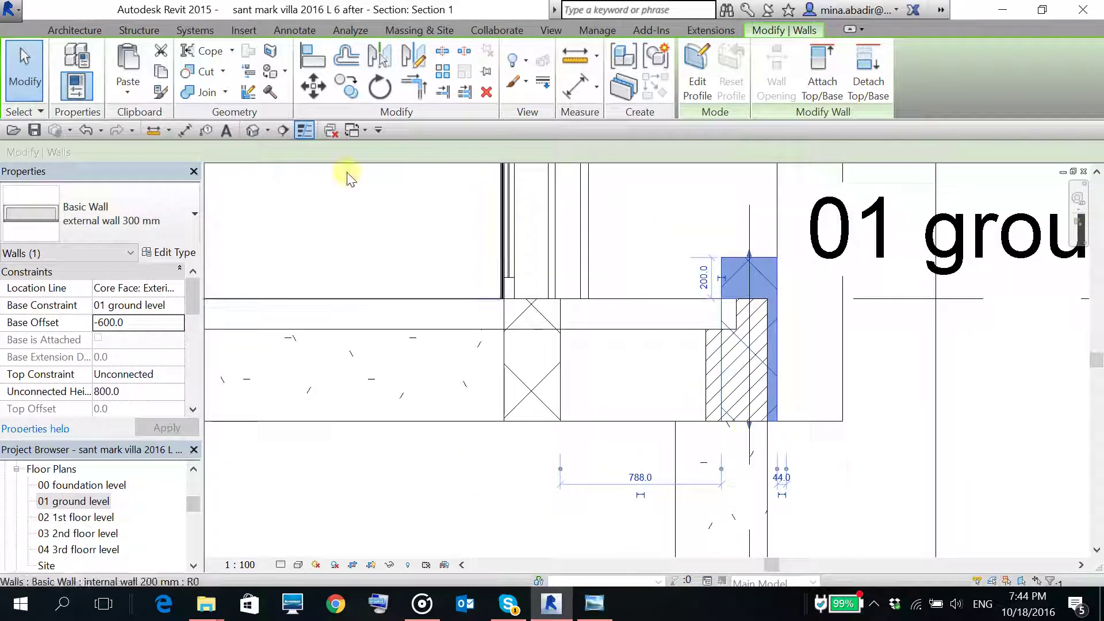
{"action": "left_click", "coordinate": [196, 93]}
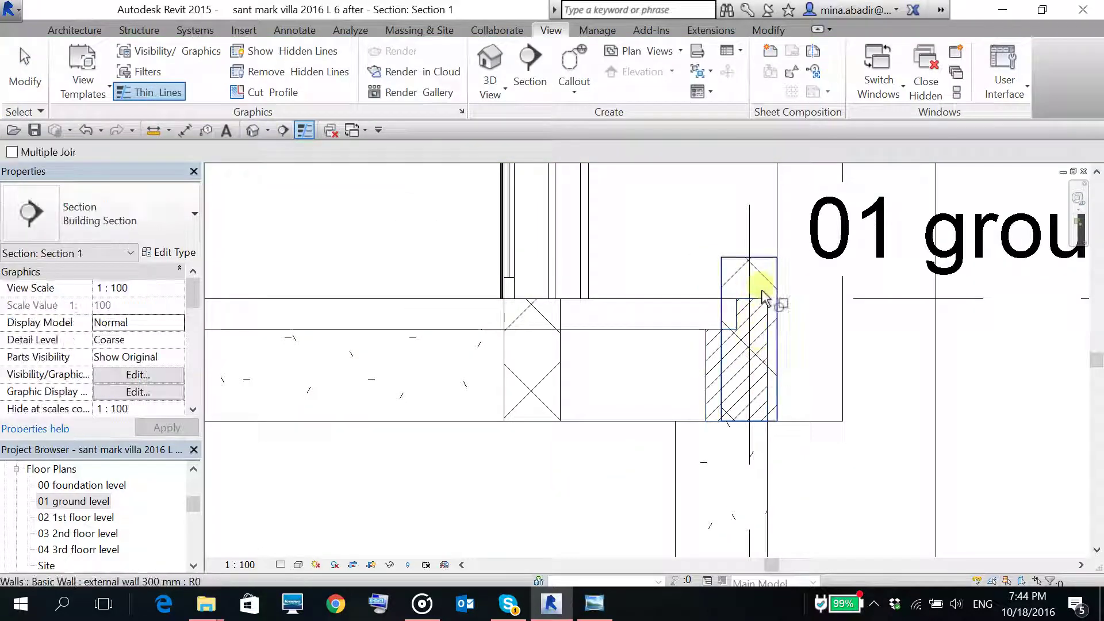
{"action": "left_click", "coordinate": [764, 283]}
{"action": "left_click", "coordinate": [749, 357]}
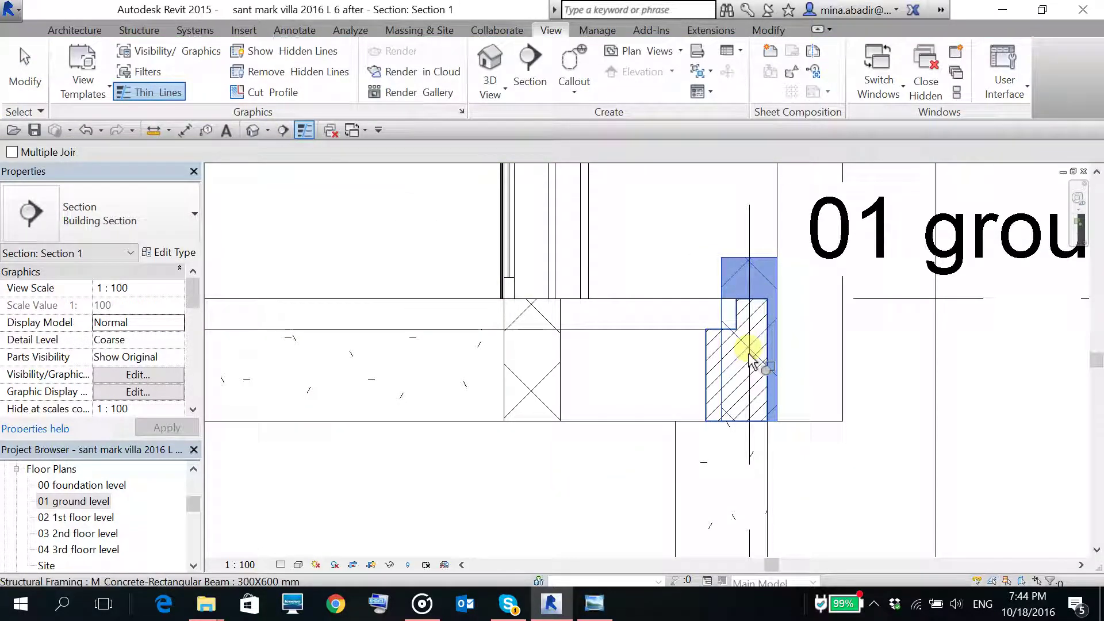
{"action": "left_click", "coordinate": [750, 357]}
{"action": "middle_click_drag", "start_coordinate": [814, 469], "coordinate": [843, 515]}
{"action": "key", "text": "Escape"}
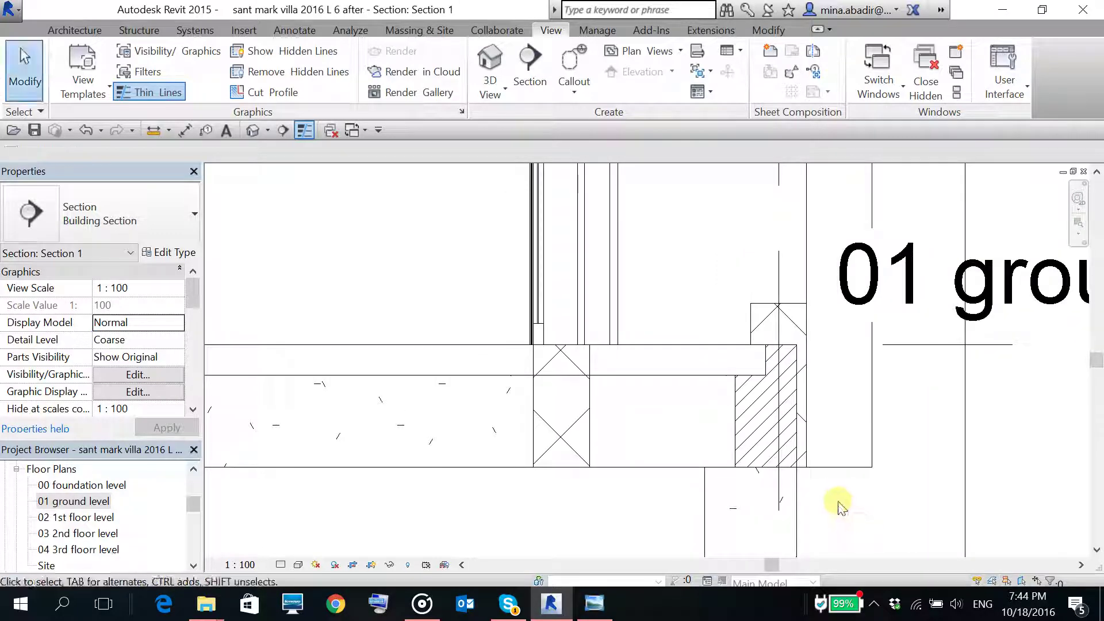
- Select the balcony wall in the section and examine how it meets the beam, the floor and the neighbouring door wall
{"action": "scroll", "coordinate": [773, 383], "scroll_direction": "up", "scroll_amount": 3}
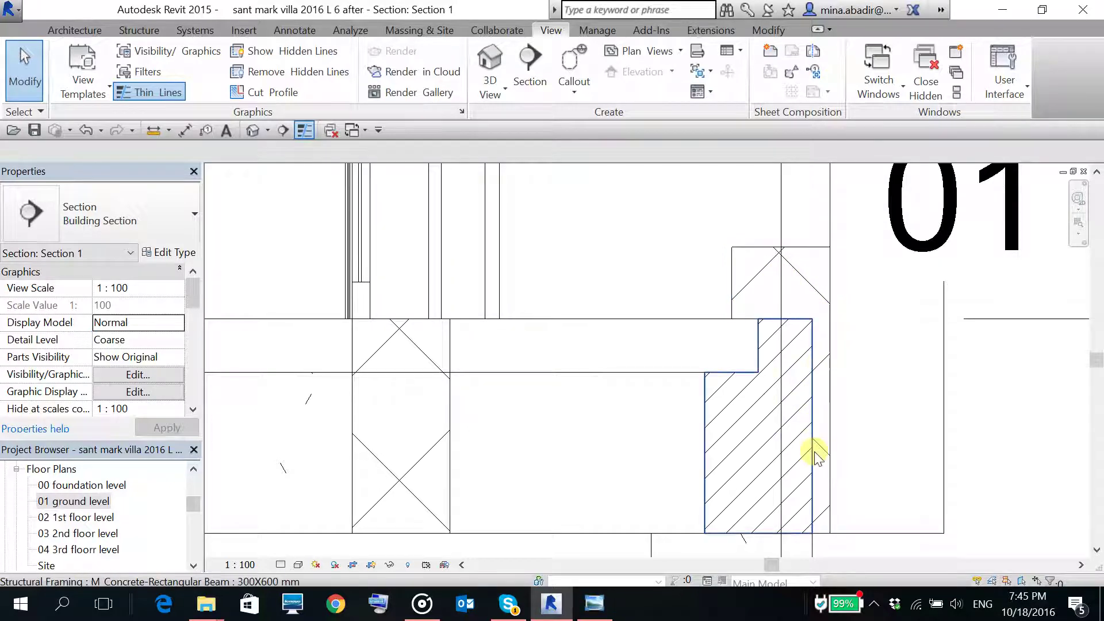
{"action": "scroll", "coordinate": [825, 495], "scroll_direction": "down", "scroll_amount": 2}
{"action": "mouse_move", "coordinate": [834, 500]}
{"action": "middle_mouse_down"}
{"action": "mouse_move", "coordinate": [857, 459]}
{"action": "mouse_move", "coordinate": [888, 478]}
{"action": "mouse_move", "coordinate": [875, 461]}
{"action": "middle_mouse_up"}
{"action": "scroll", "coordinate": [861, 488], "scroll_direction": "down", "scroll_amount": 1}
{"action": "scroll", "coordinate": [875, 461], "scroll_direction": "up", "scroll_amount": 1}
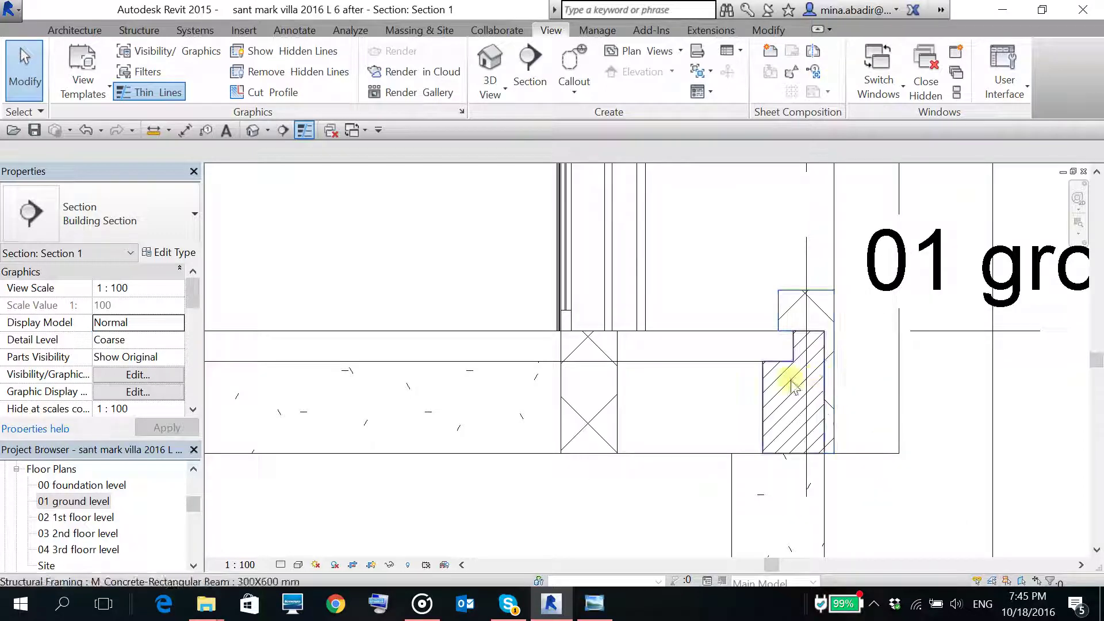
{"action": "left_click", "coordinate": [786, 305]}
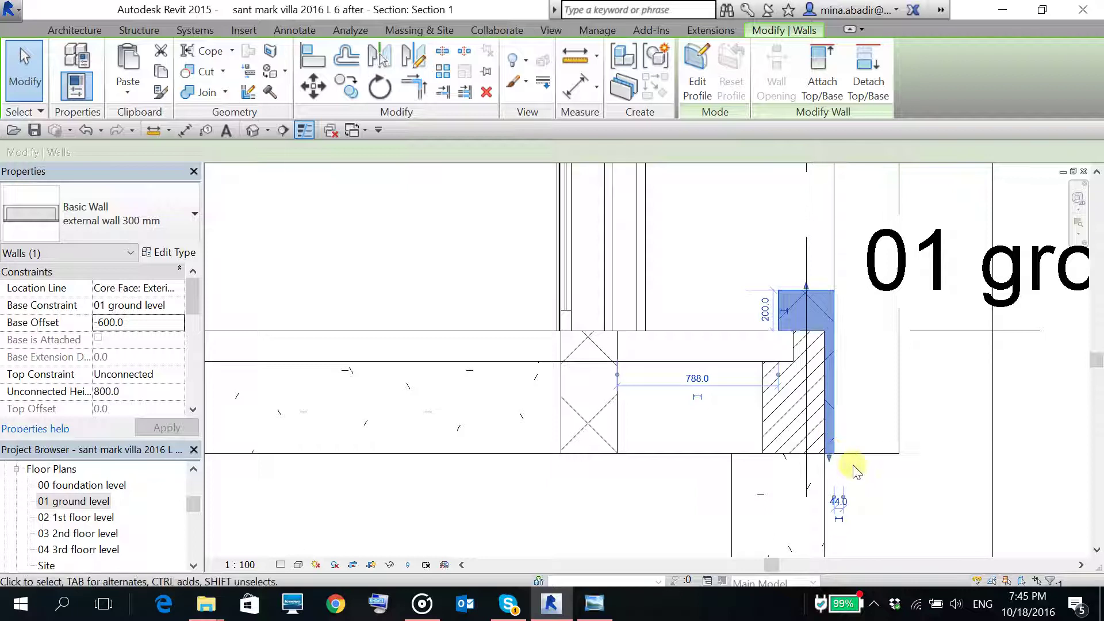
{"action": "left_click", "coordinate": [901, 482]}
{"action": "scroll", "coordinate": [789, 459], "scroll_direction": "down", "scroll_amount": 1}
{"action": "middle_click_drag", "start_coordinate": [789, 458], "coordinate": [875, 444]}
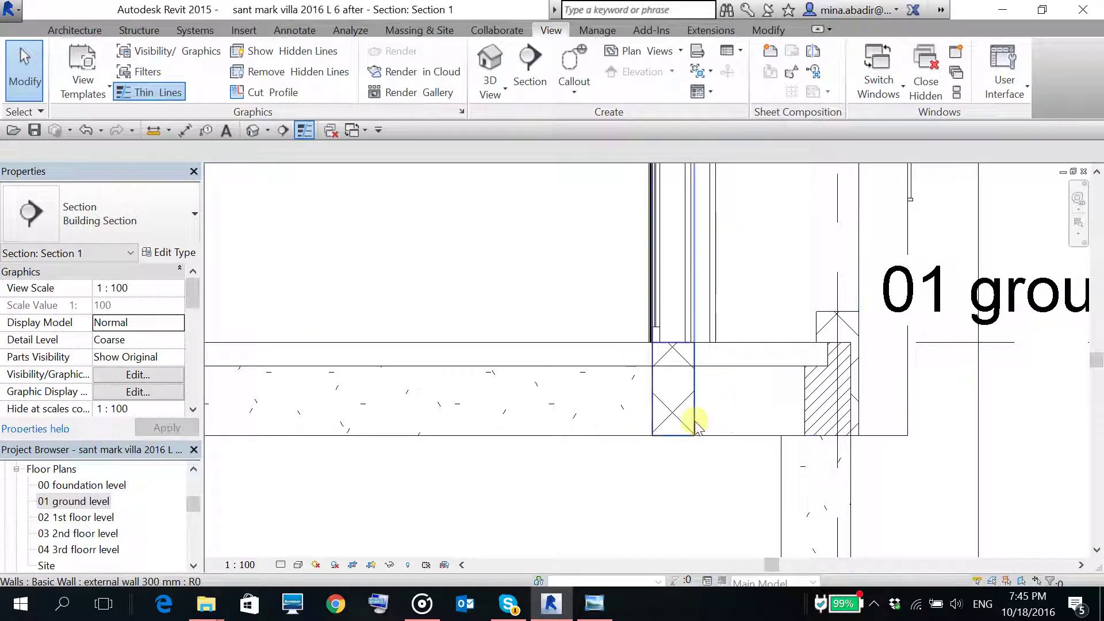
{"action": "scroll", "coordinate": [696, 425], "scroll_direction": "down", "scroll_amount": 2}
{"action": "middle_click_drag", "start_coordinate": [710, 439], "coordinate": [698, 468]}
{"action": "scroll", "coordinate": [799, 458], "scroll_direction": "up", "scroll_amount": 1}
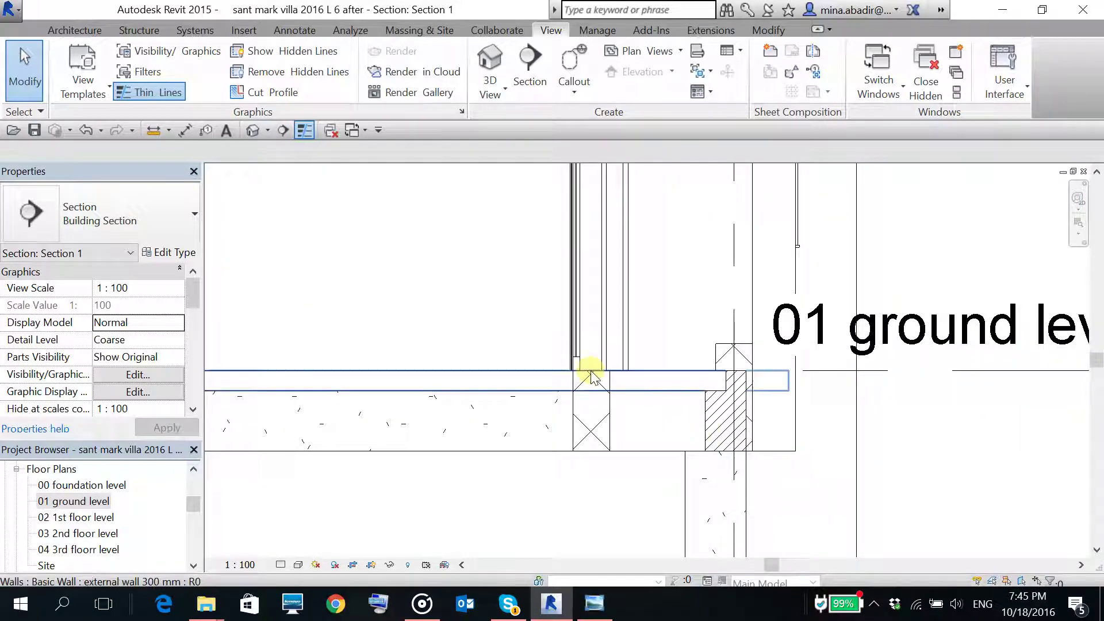
- Close the section view, move the section line in the 01 ground level plan to cut the window wall beside the balcony, and reopen the section
{"action": "left_click", "coordinate": [1084, 173]}
{"action": "middle_click_drag", "start_coordinate": [707, 485], "coordinate": [762, 440]}
{"action": "scroll", "coordinate": [604, 458], "scroll_direction": "up", "scroll_amount": 2}
{"action": "scroll", "coordinate": [560, 451], "scroll_direction": "up", "scroll_amount": 2}
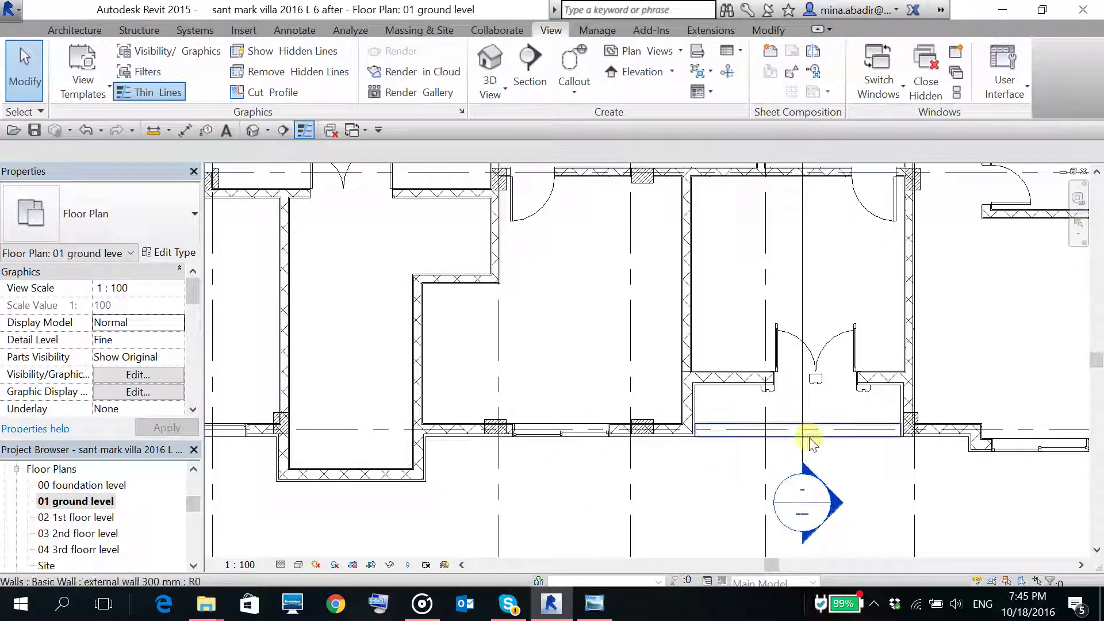
{"action": "left_click", "coordinate": [804, 402]}
{"action": "left_click_drag", "start_coordinate": [781, 401], "coordinate": [624, 440]}
{"action": "left_click", "coordinate": [697, 473]}
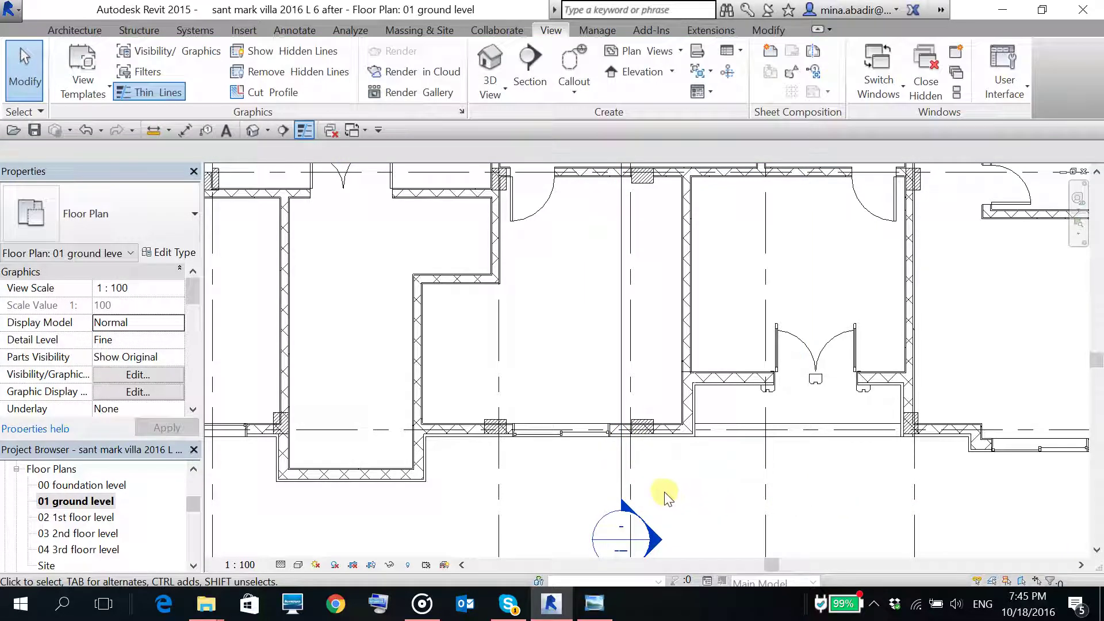
{"action": "double_click", "coordinate": [592, 537]}
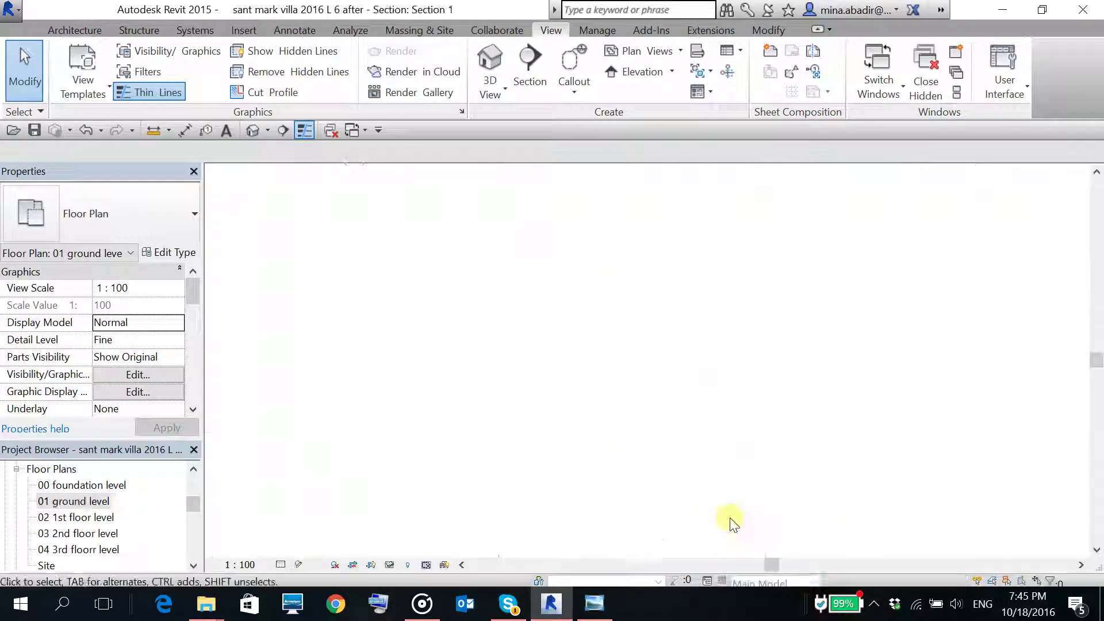
- Select the external wall cut in the relocated section and check its base against the concrete beam
{"action": "scroll", "coordinate": [826, 421], "scroll_direction": "up", "scroll_amount": 5}
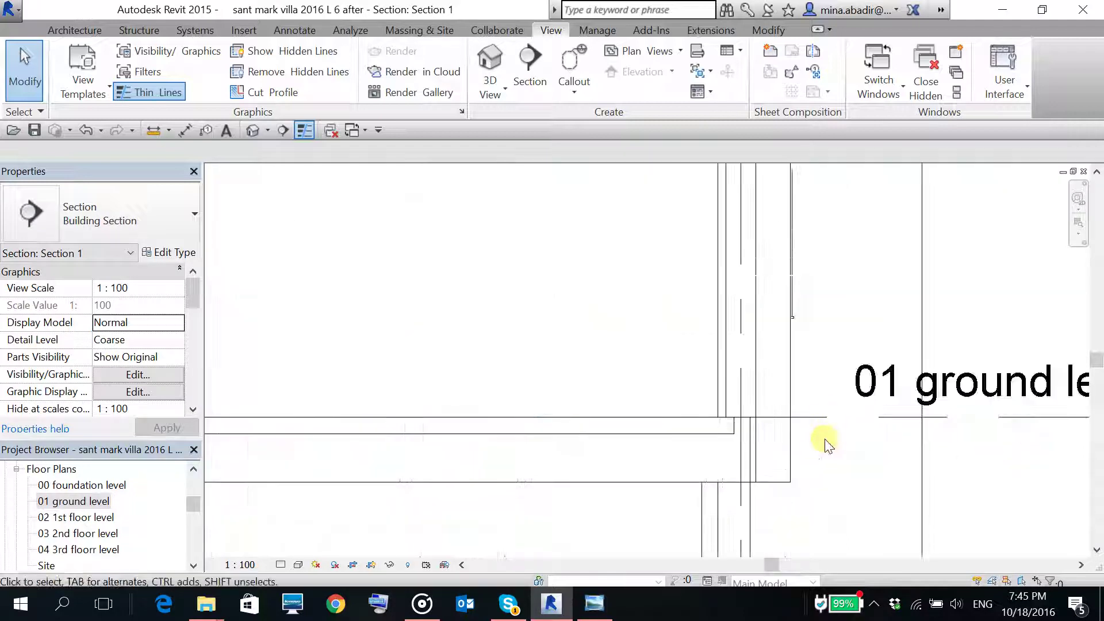
{"action": "middle_click_drag", "start_coordinate": [826, 441], "coordinate": [771, 451]}
{"action": "scroll", "coordinate": [771, 451], "scroll_direction": "up", "scroll_amount": 3}
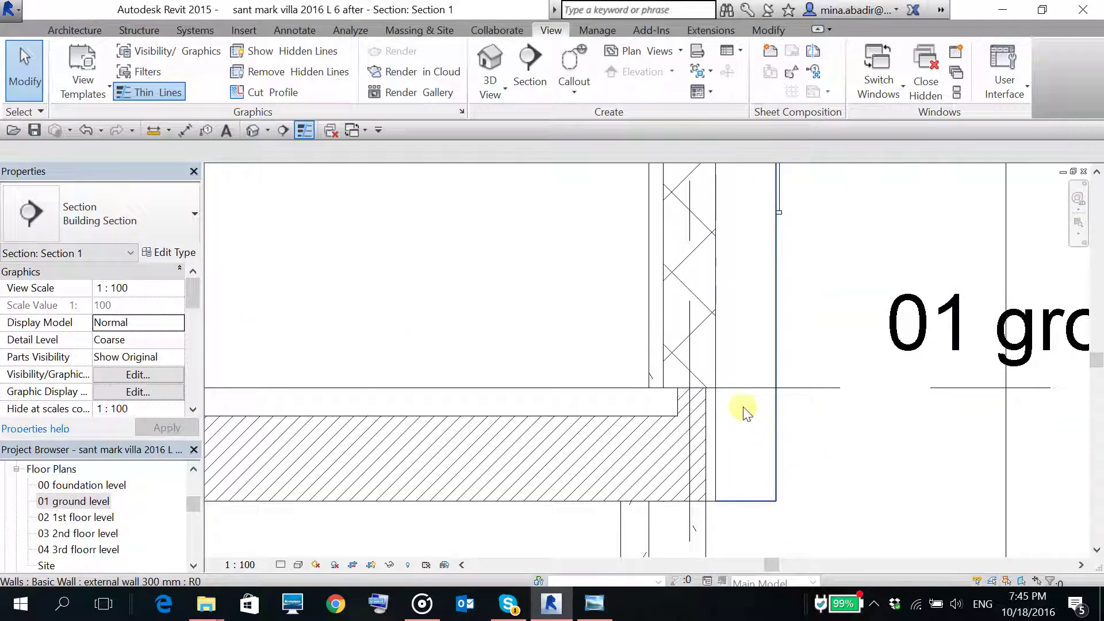
{"action": "left_click", "coordinate": [705, 380]}
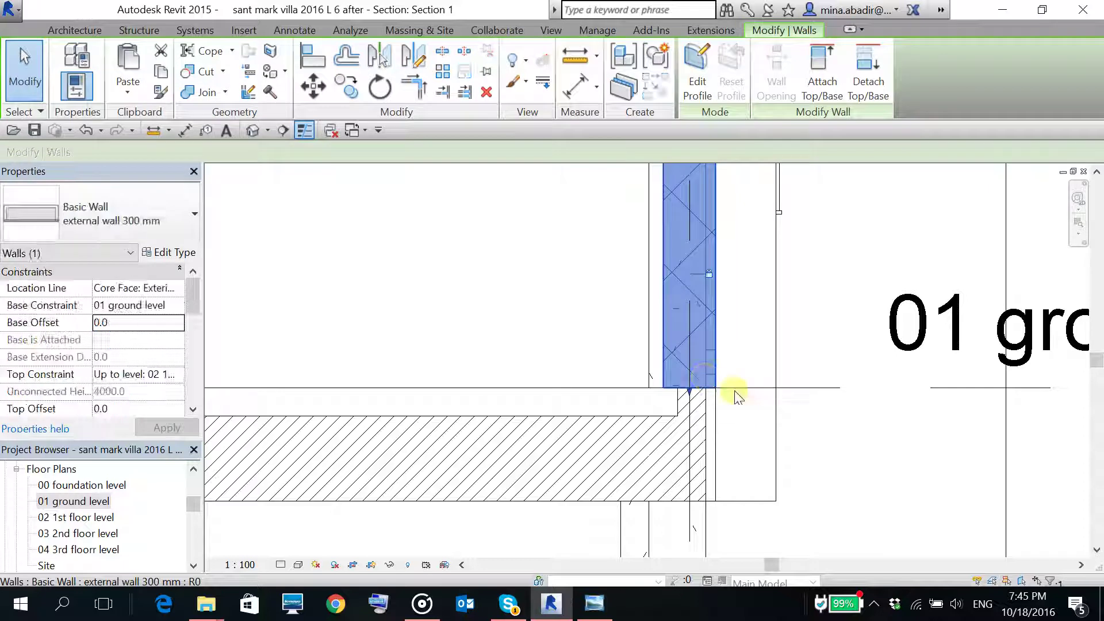
{"action": "scroll", "coordinate": [715, 413], "scroll_direction": "up", "scroll_amount": 2}
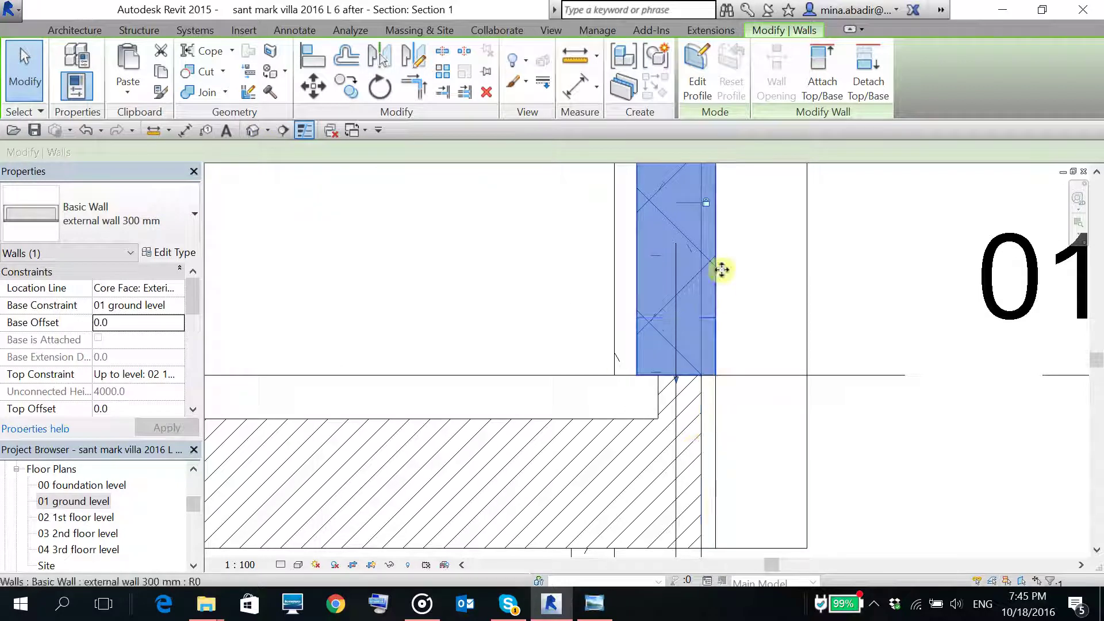
- Stretch the external wall's base down to the underside of the beam, and undo the stretch
{"action": "scroll", "coordinate": [722, 270], "scroll_direction": "down", "scroll_amount": 2}
{"action": "left_click_drag", "start_coordinate": [692, 345], "coordinate": [690, 454]}
{"action": "left_click", "coordinate": [831, 483]}
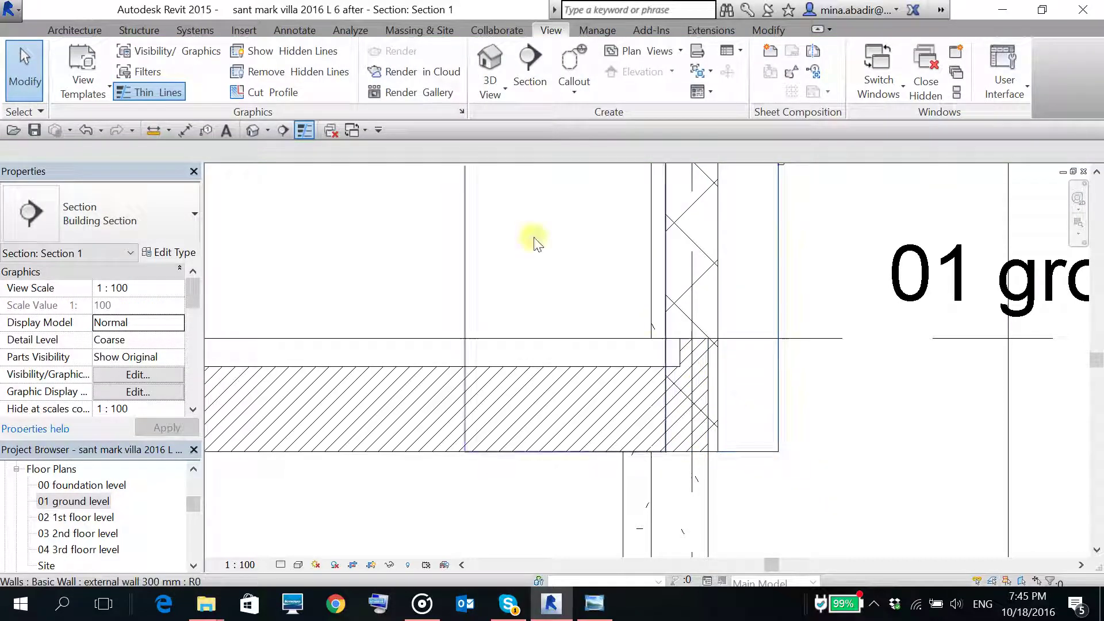
{"action": "left_click", "coordinate": [84, 130]}
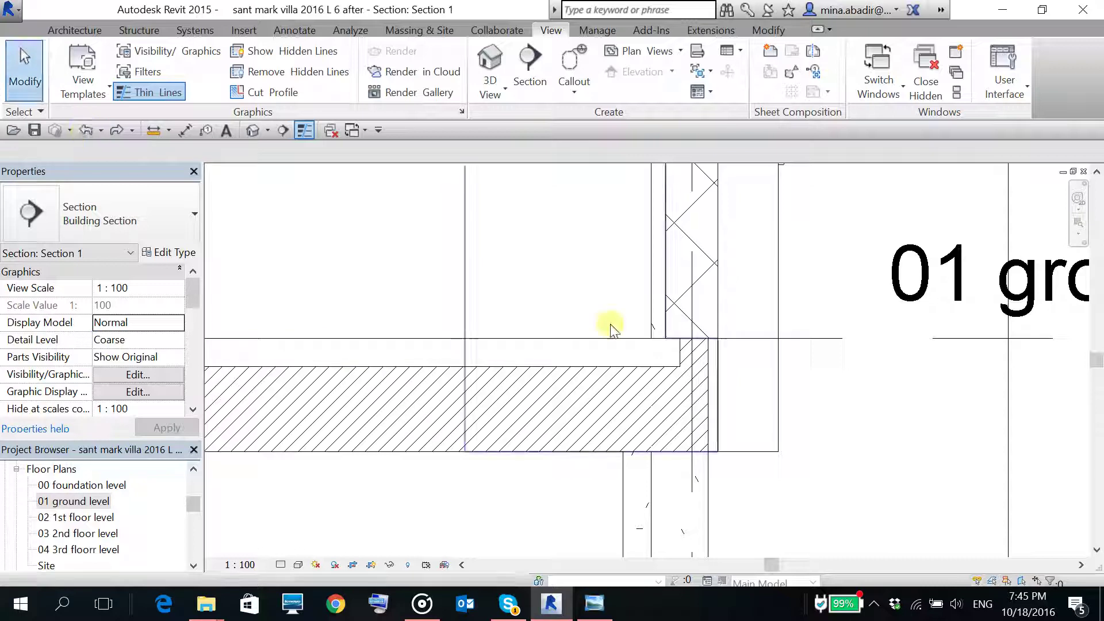
- Compare the base offset of the cut external wall with that of the facade wall seen behind it
{"action": "left_click", "coordinate": [716, 322]}
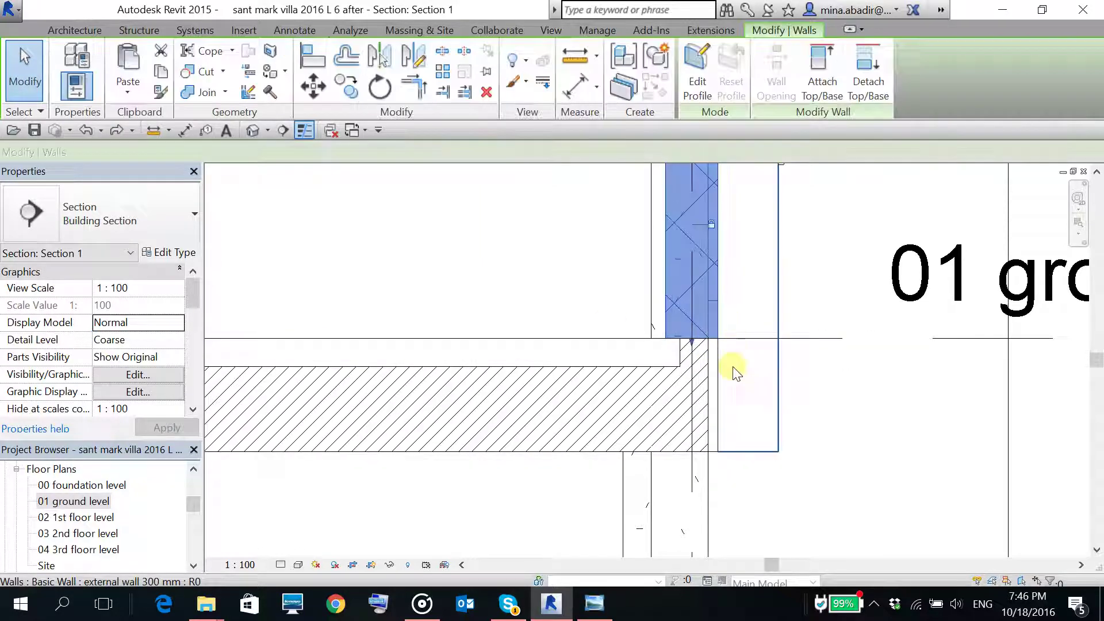
{"action": "key", "text": "ctrl+y"}
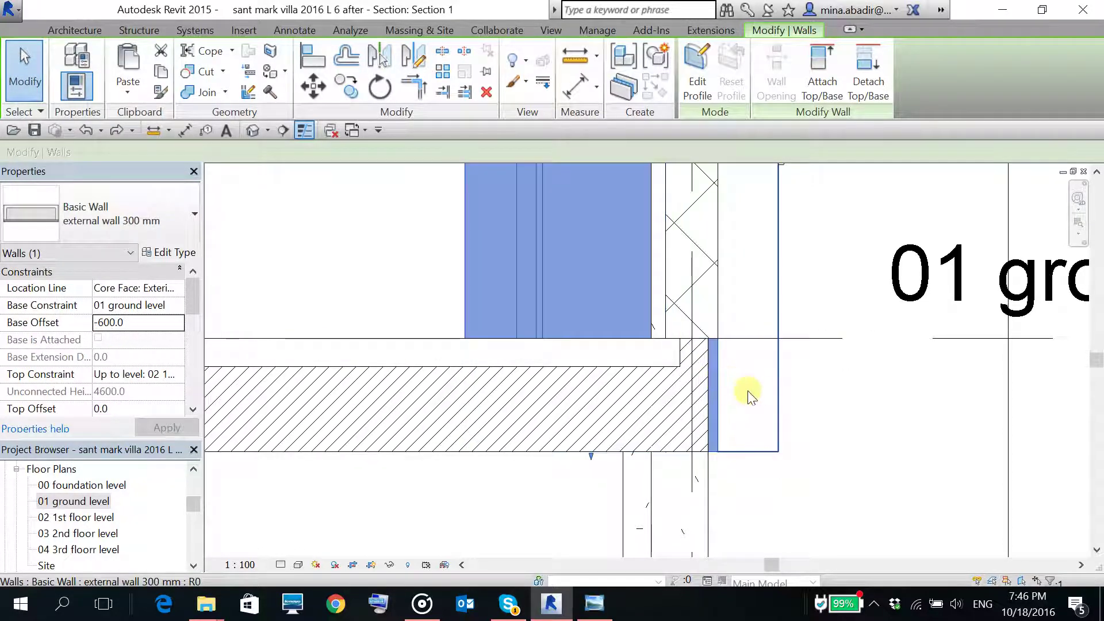
{"action": "left_click", "coordinate": [864, 454]}
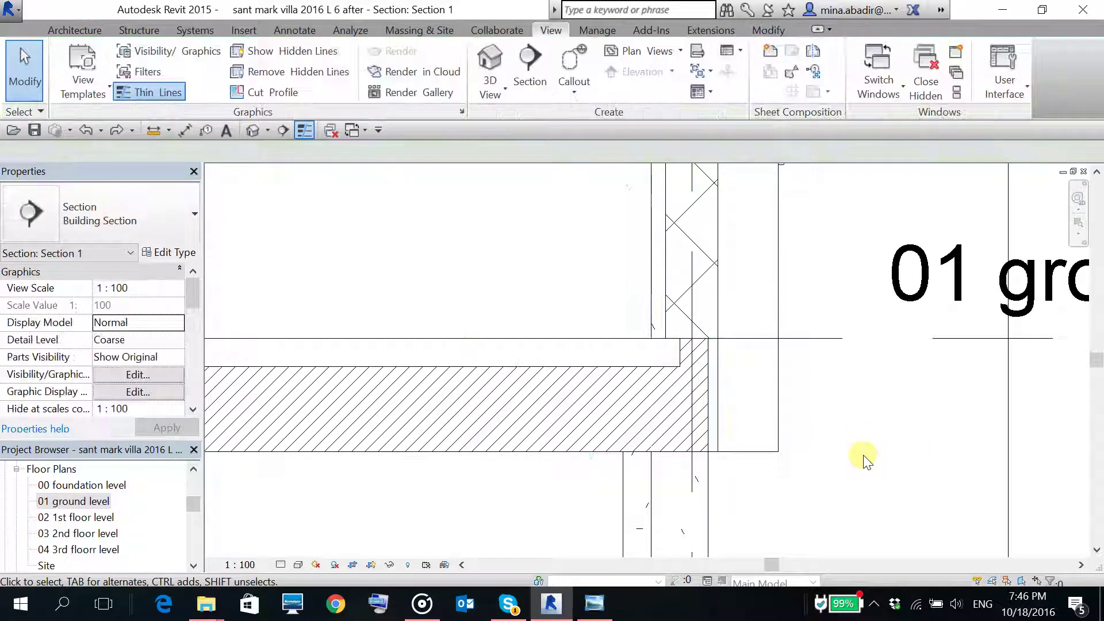
- Set the section view's detail level to Fine and its visual style to Realistic
{"action": "left_click", "coordinate": [684, 313]}
{"action": "left_click", "coordinate": [280, 565]}
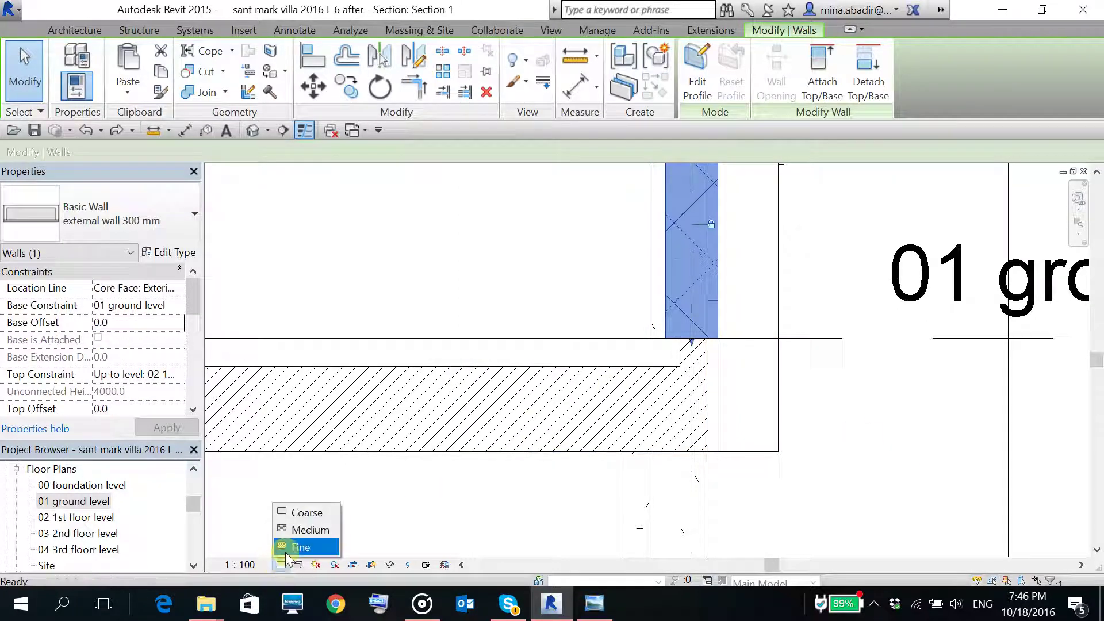
{"action": "left_click", "coordinate": [322, 546]}
{"action": "left_click", "coordinate": [856, 484]}
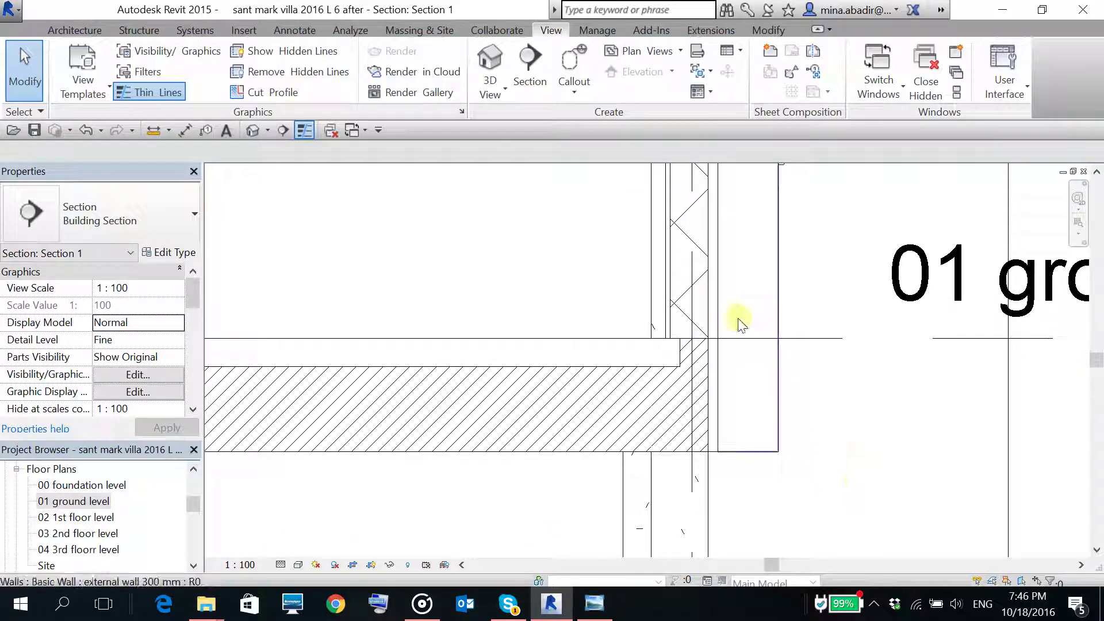
{"action": "scroll", "coordinate": [739, 315], "scroll_direction": "up", "scroll_amount": 2}
{"action": "left_click", "coordinate": [297, 565]}
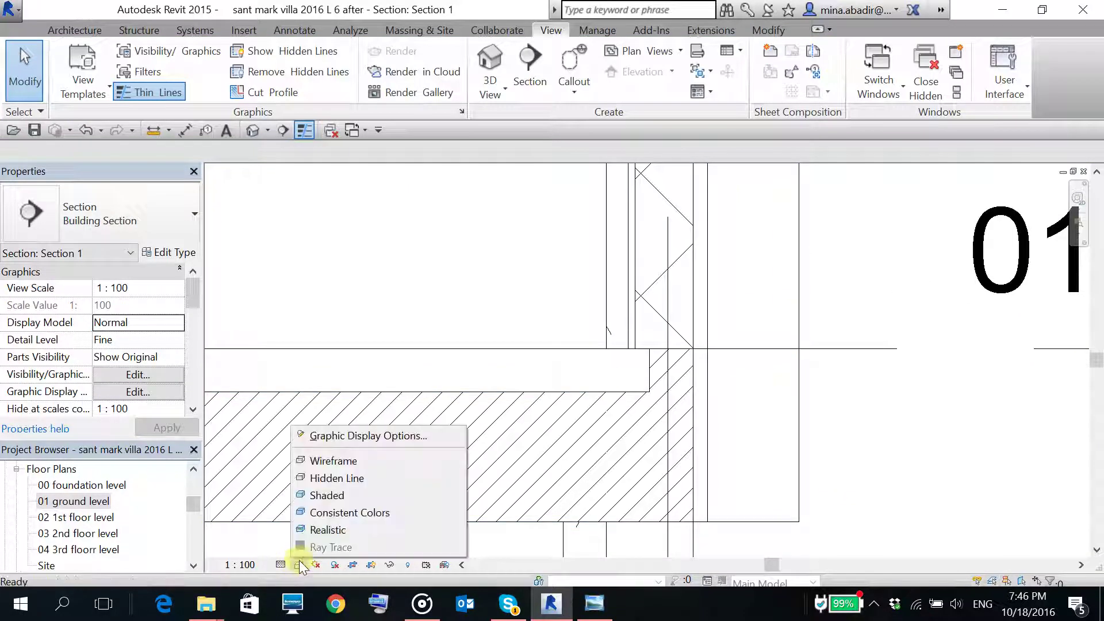
{"action": "left_click", "coordinate": [322, 530]}
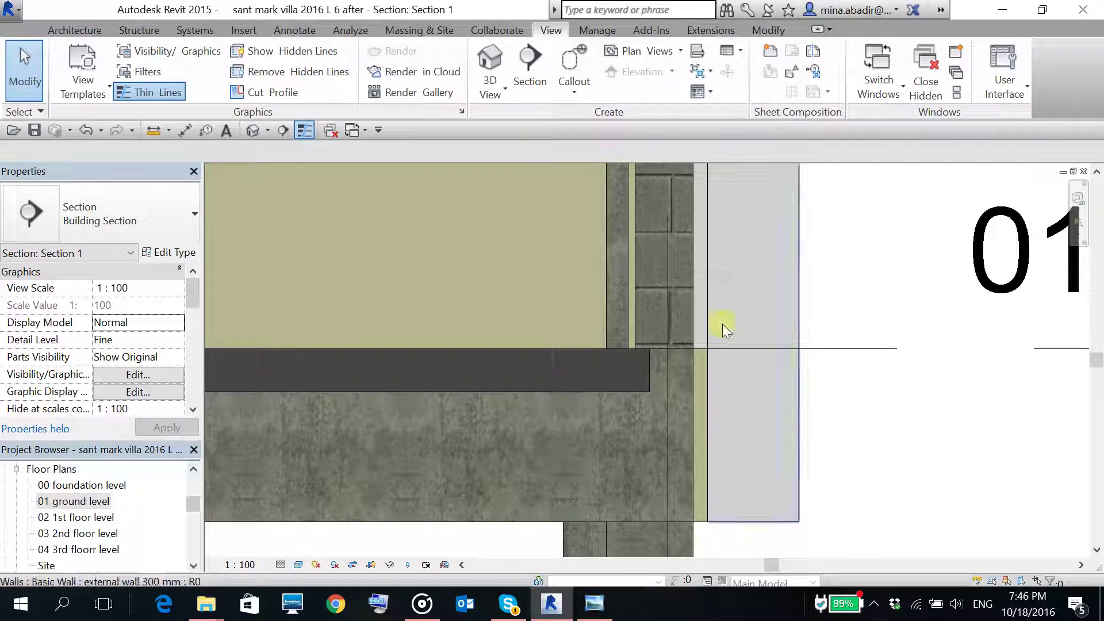
{"action": "scroll", "coordinate": [718, 323], "scroll_direction": "up", "scroll_amount": 2}
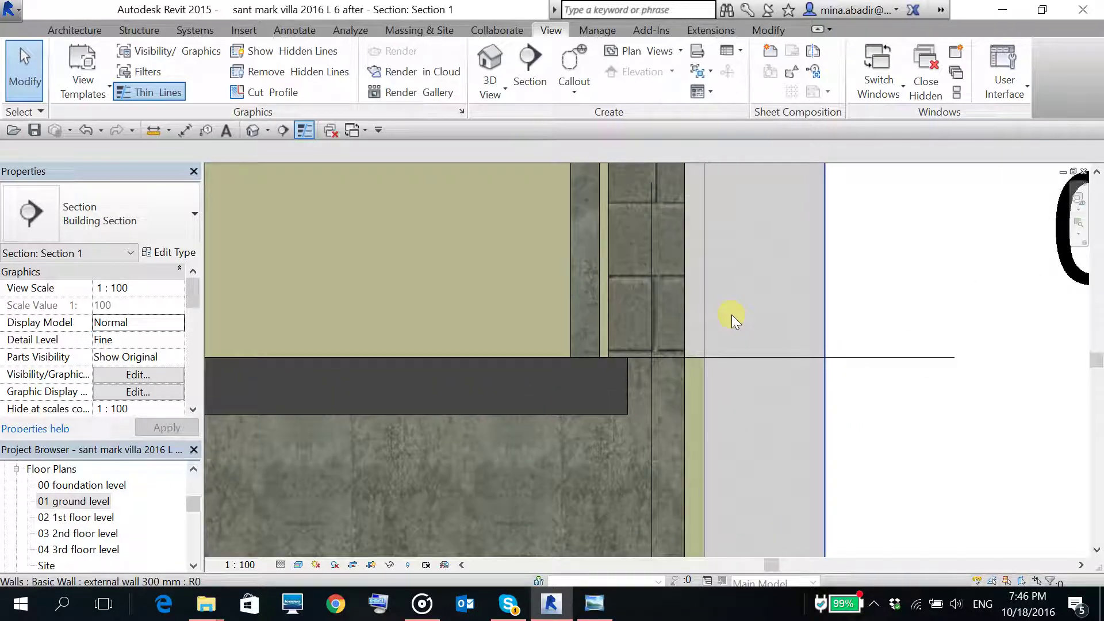
- Select the cut external wall and examine its layers and base where it meets the beam and floor slab
{"action": "left_click", "coordinate": [702, 319]}
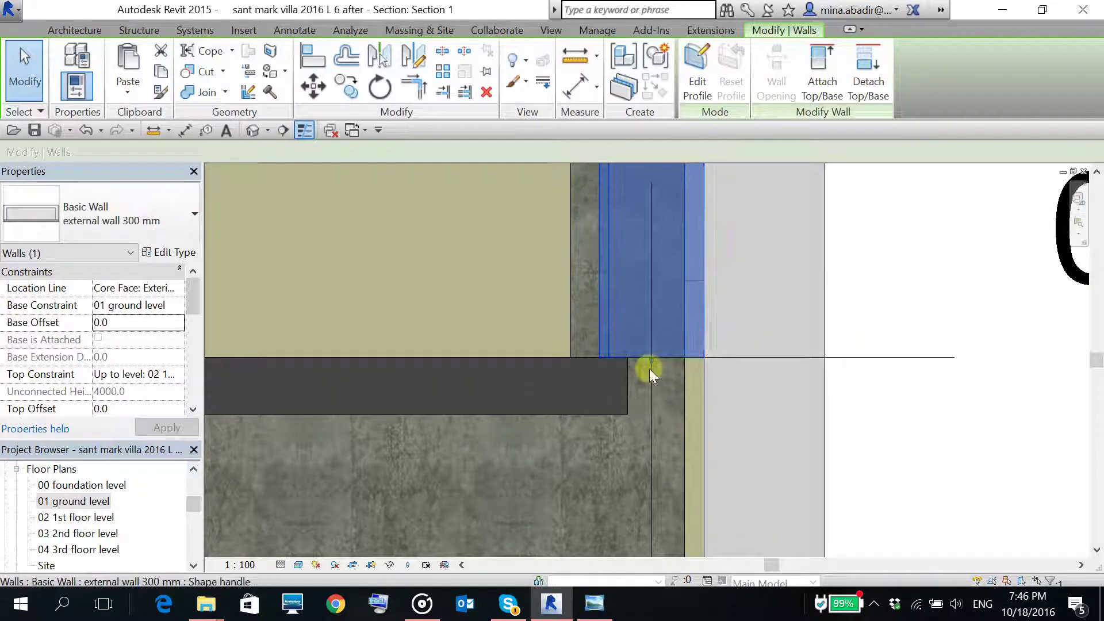
{"action": "scroll", "coordinate": [708, 315], "scroll_direction": "down", "scroll_amount": 1}
{"action": "scroll", "coordinate": [703, 433], "scroll_direction": "up", "scroll_amount": 1}
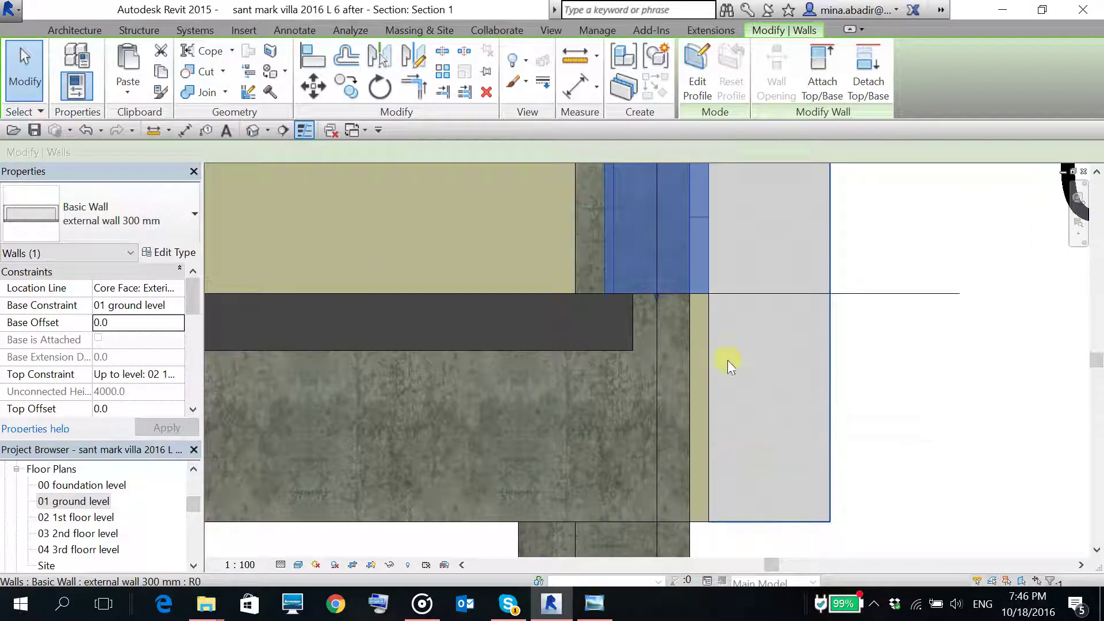
{"action": "scroll", "coordinate": [754, 367], "scroll_direction": "down", "scroll_amount": 2}
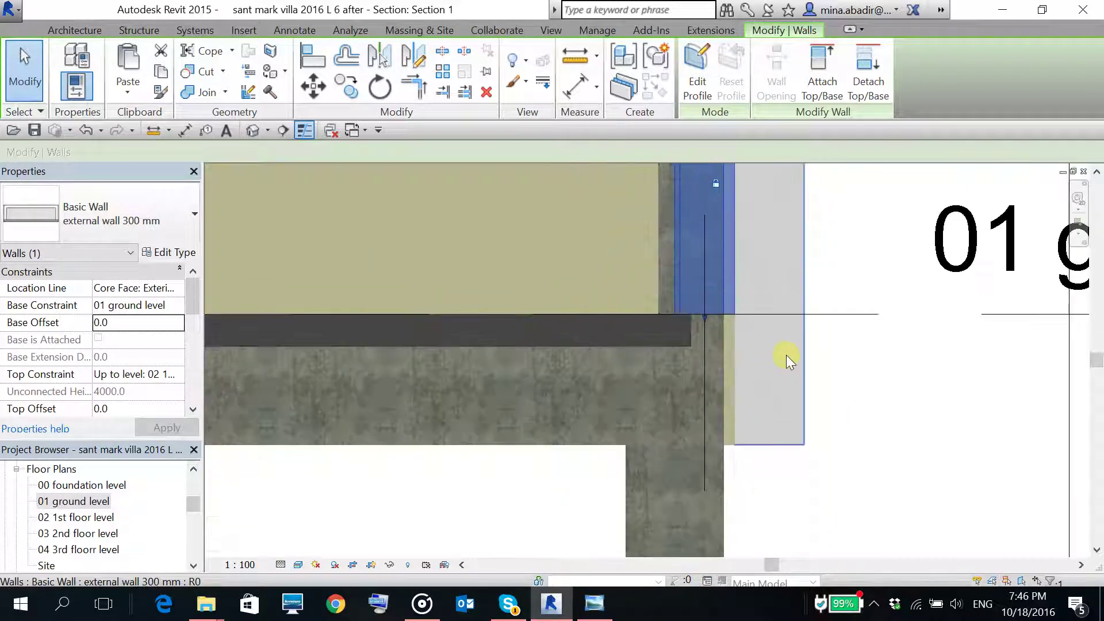
{"action": "scroll", "coordinate": [784, 357], "scroll_direction": "up", "scroll_amount": 2}
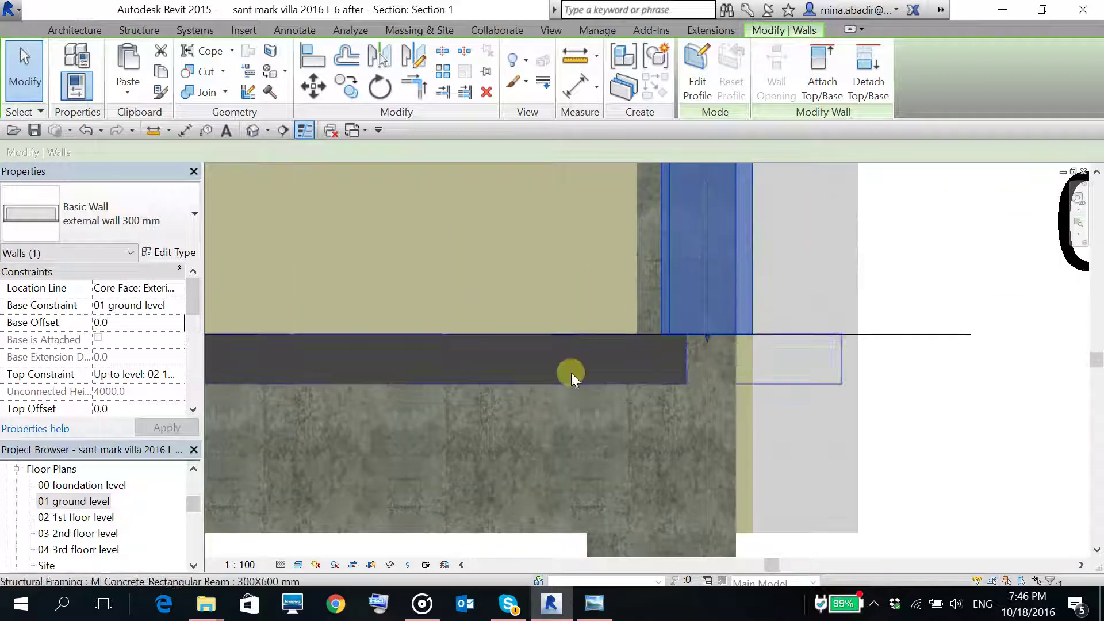
{"action": "scroll", "coordinate": [780, 283], "scroll_direction": "down", "scroll_amount": 1}
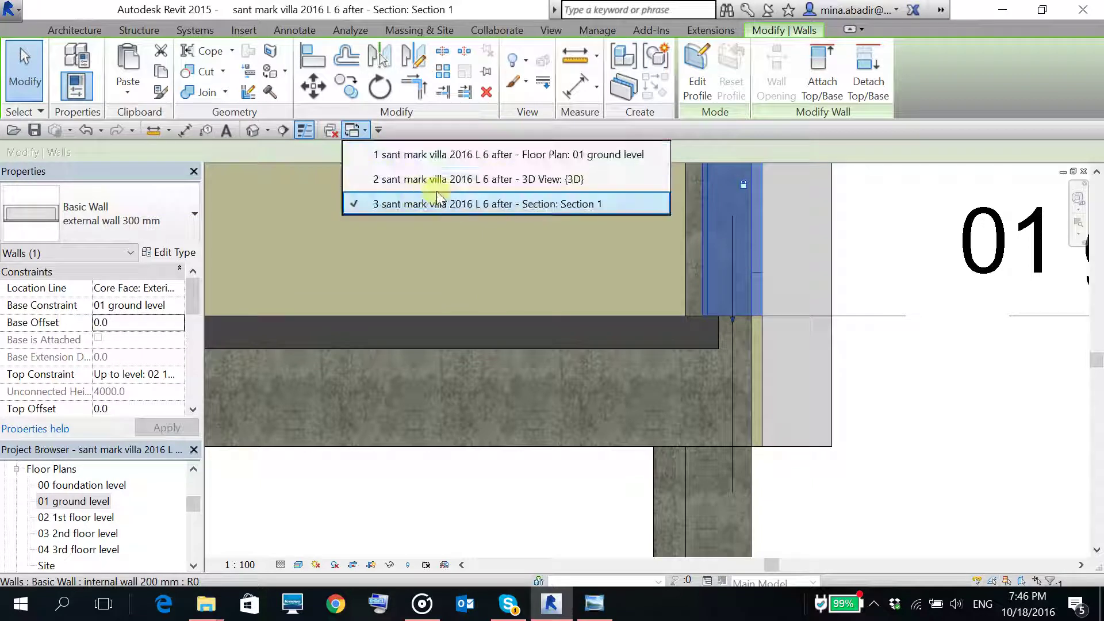
- View the selected wall in the 3D view, and return to the 01 ground level plan around the section line
{"action": "left_click", "coordinate": [438, 180]}
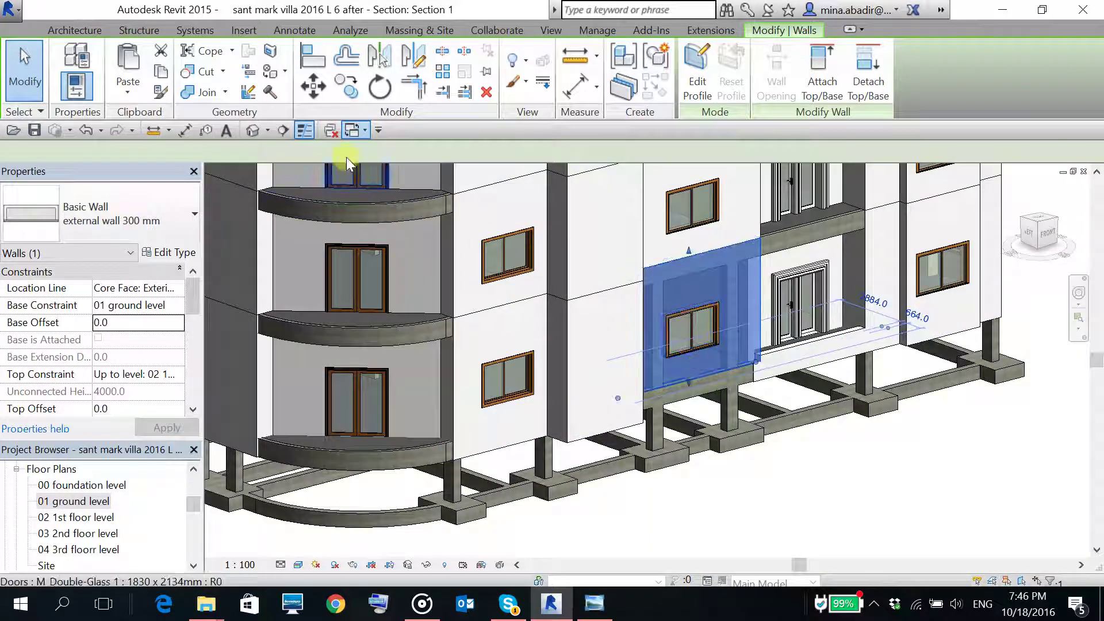
{"action": "left_click", "coordinate": [357, 131]}
{"action": "left_click", "coordinate": [509, 155]}
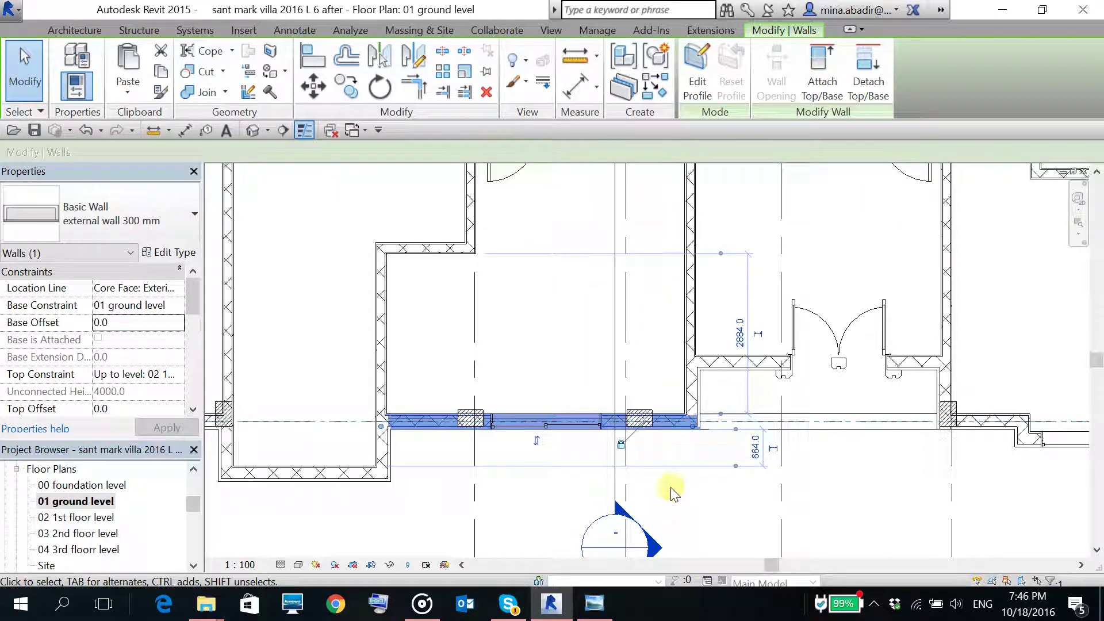
{"action": "left_click", "coordinate": [671, 444]}
{"action": "scroll", "coordinate": [650, 460], "scroll_direction": "down", "scroll_amount": 2}
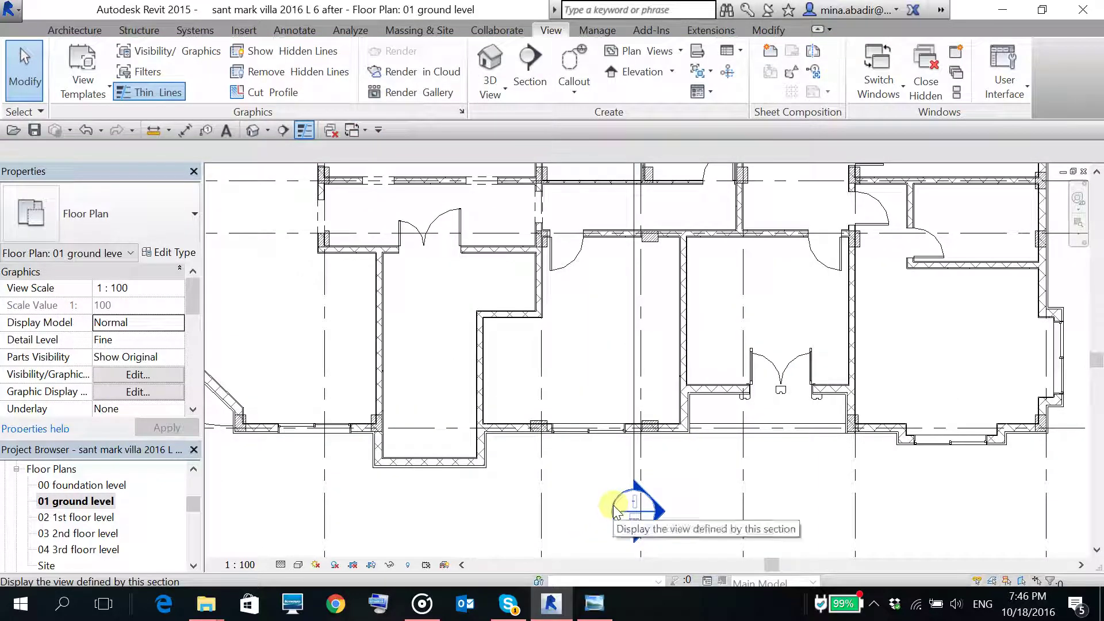
{"action": "scroll", "coordinate": [605, 506], "scroll_direction": "down", "scroll_amount": 2}
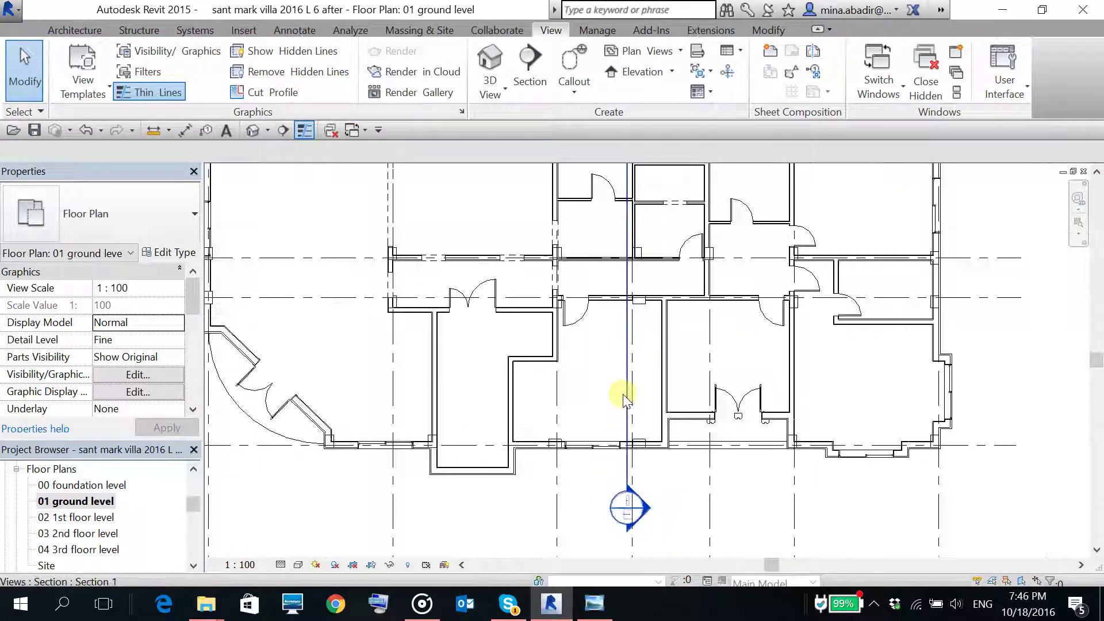
- Reduce the view depth of the Section 1 line in plan to a narrow strip just beyond the cut
{"action": "left_click", "coordinate": [626, 393]}
{"action": "scroll", "coordinate": [828, 460], "scroll_direction": "down", "scroll_amount": 4}
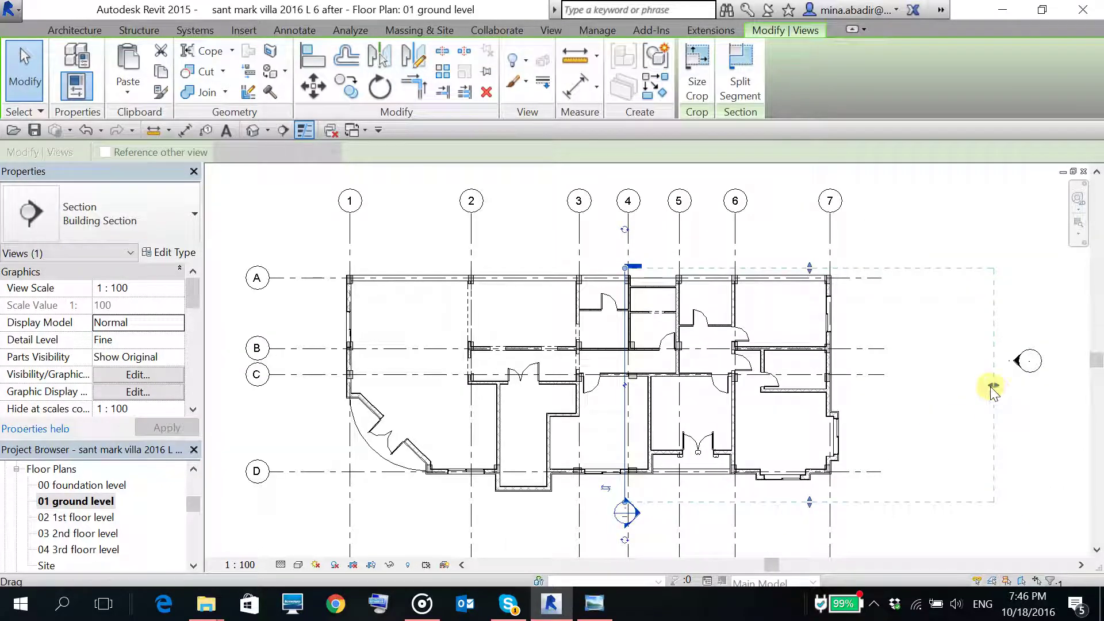
{"action": "left_click_drag", "start_coordinate": [993, 391], "coordinate": [932, 397]}
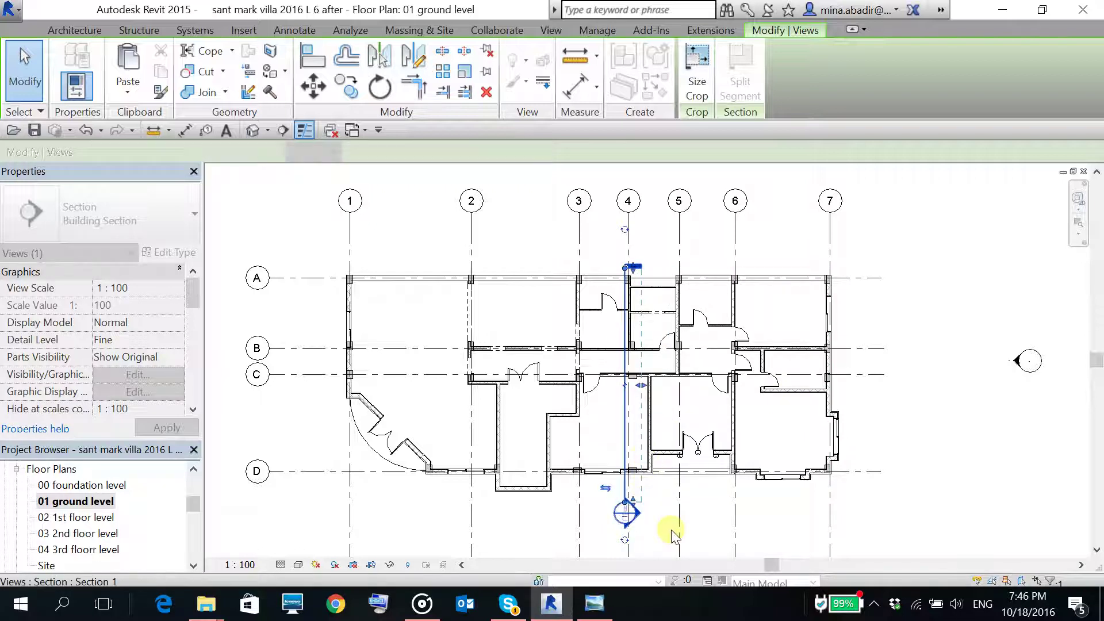
{"action": "left_click", "coordinate": [899, 528]}
- Open the Section 1 view and examine the external wall's base where it meets the beam and floor slab
{"action": "scroll", "coordinate": [626, 513], "scroll_direction": "up", "scroll_amount": 3}
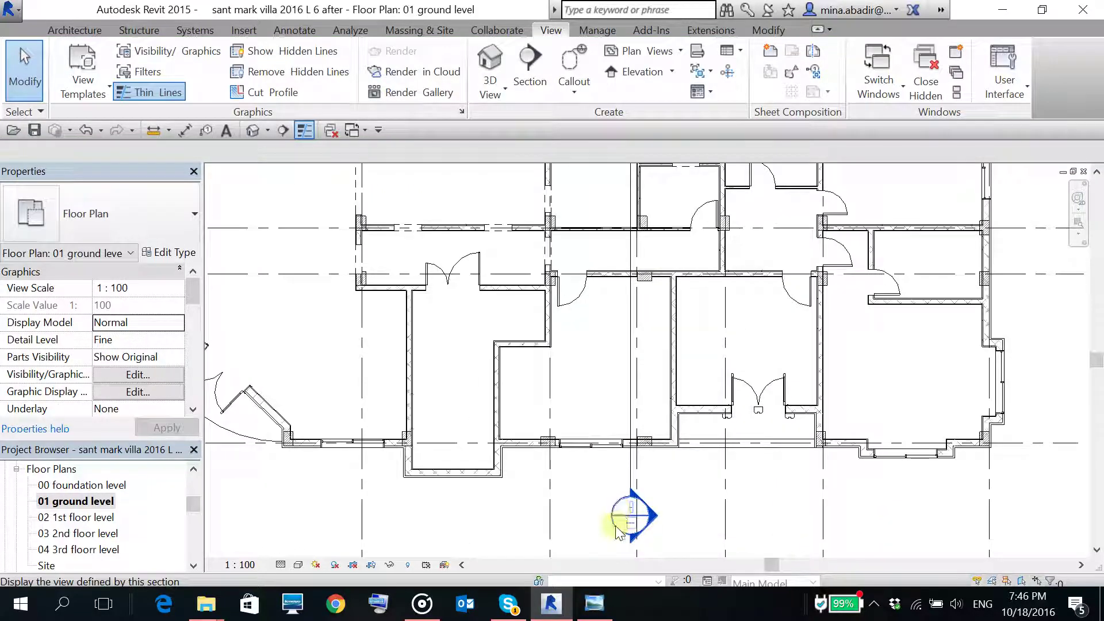
{"action": "double_click", "coordinate": [610, 517]}
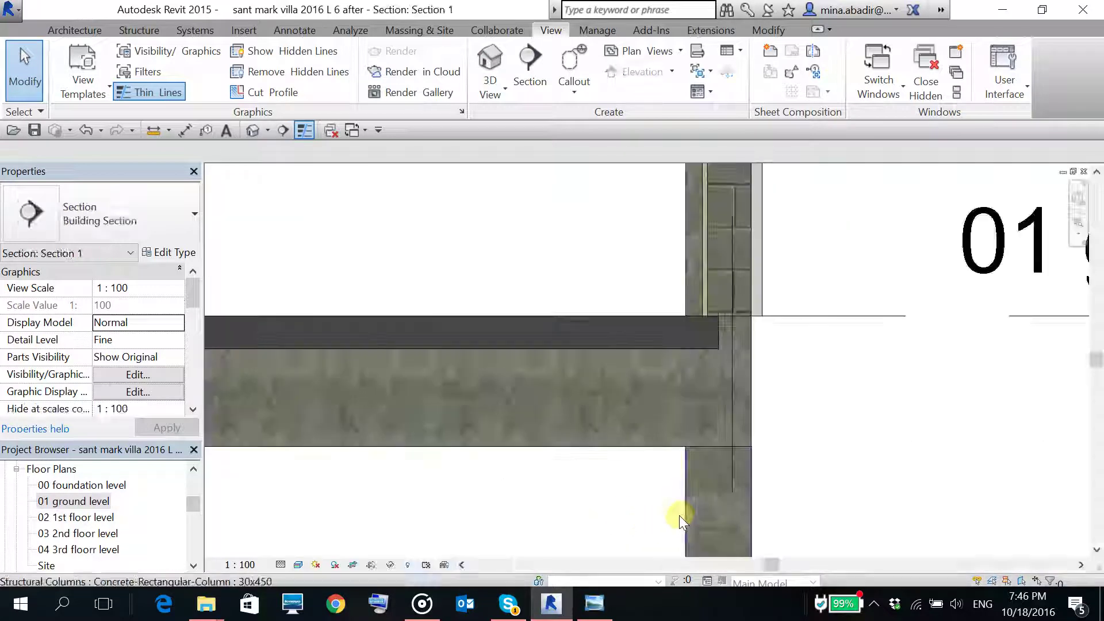
{"action": "middle_click_drag", "start_coordinate": [773, 392], "coordinate": [777, 393]}
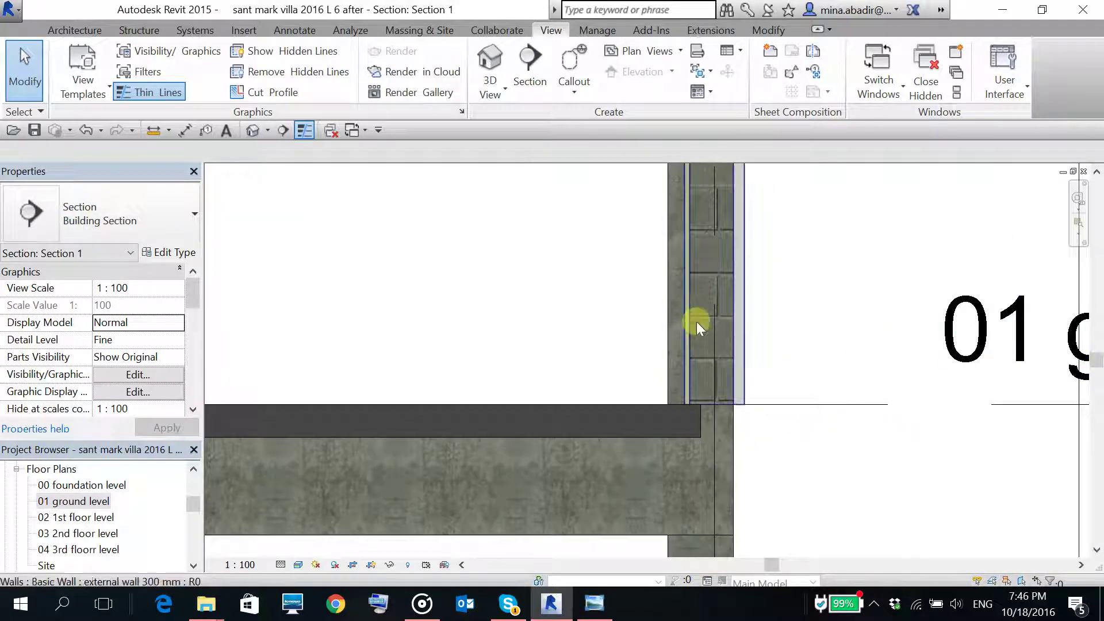
{"action": "scroll", "coordinate": [772, 434], "scroll_direction": "up", "scroll_amount": 3}
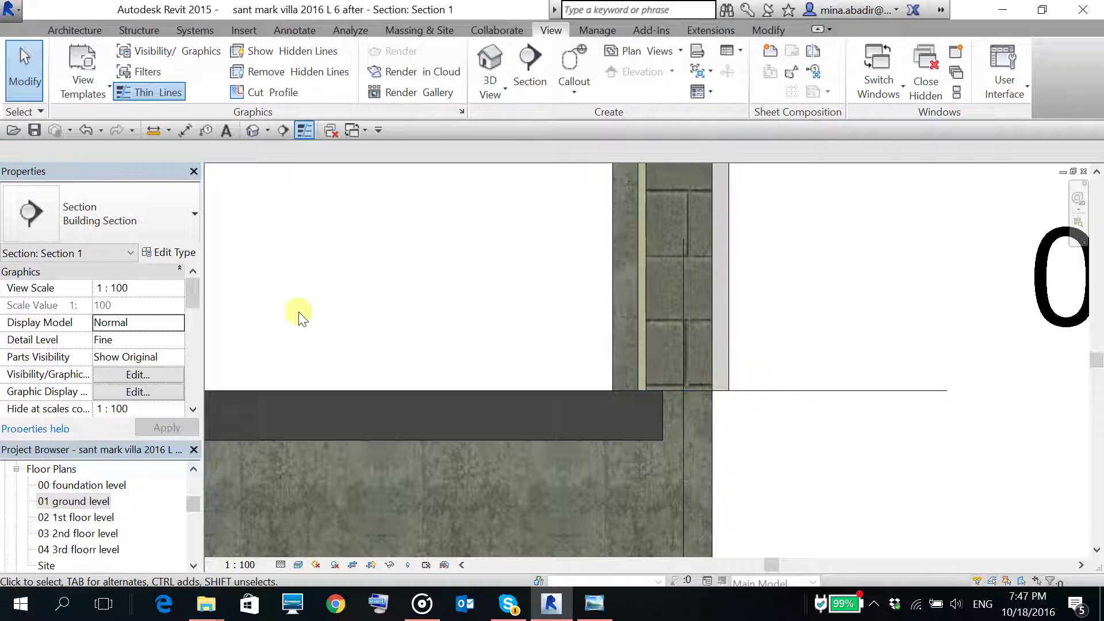
- Undo the section's depth, visual style and detail level changes, checking the 3D view in between, and redo them
{"action": "left_click", "coordinate": [85, 130]}
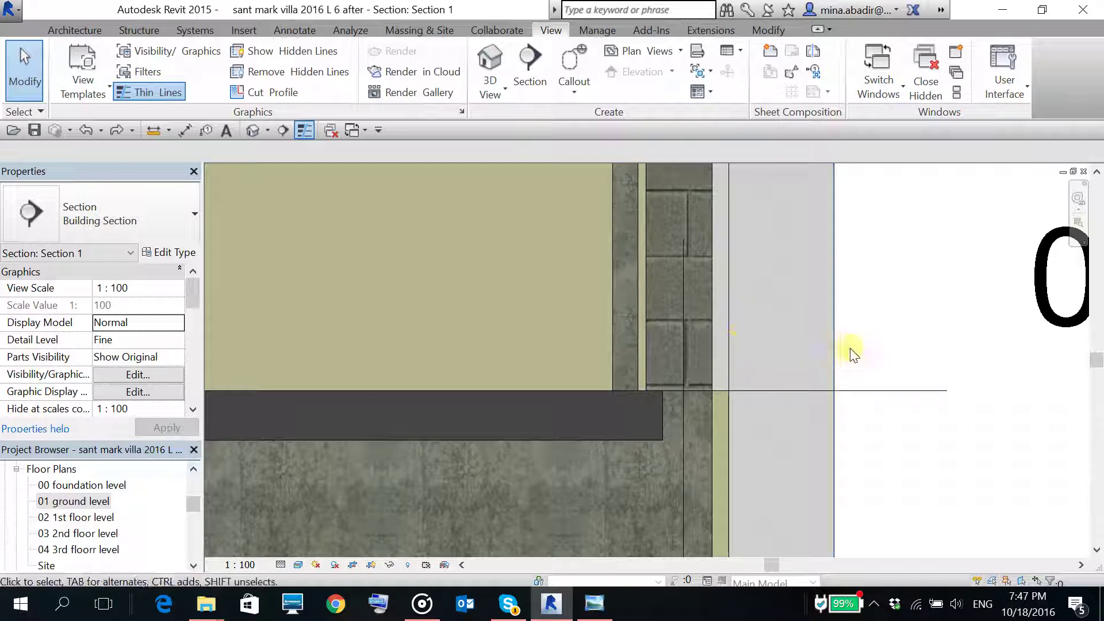
{"action": "left_click", "coordinate": [248, 130]}
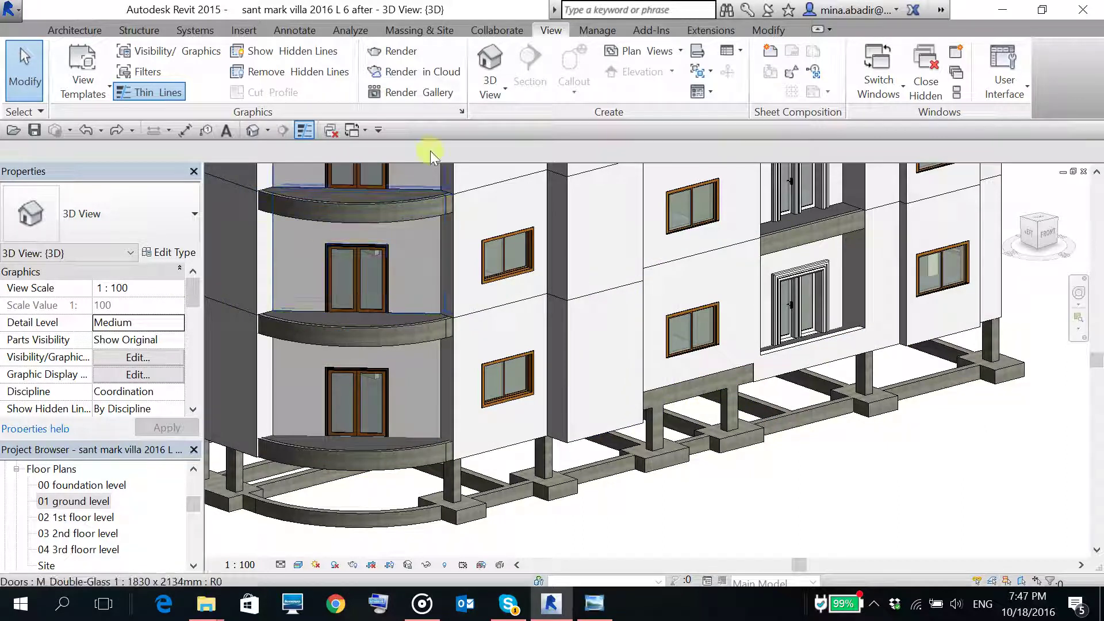
{"action": "left_click", "coordinate": [352, 131]}
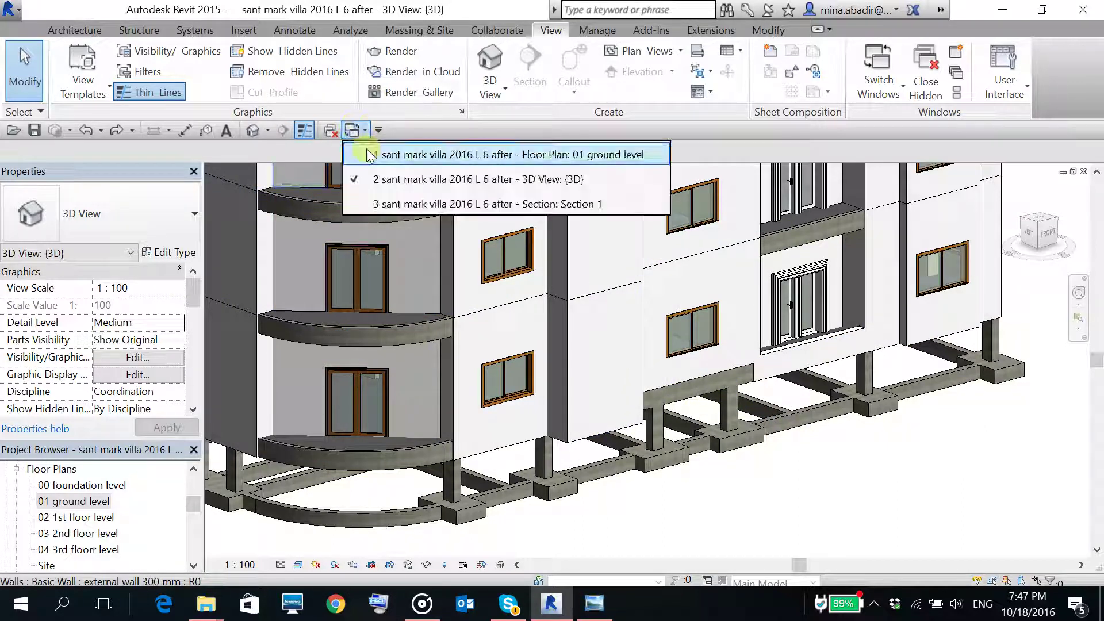
{"action": "left_click", "coordinate": [448, 204]}
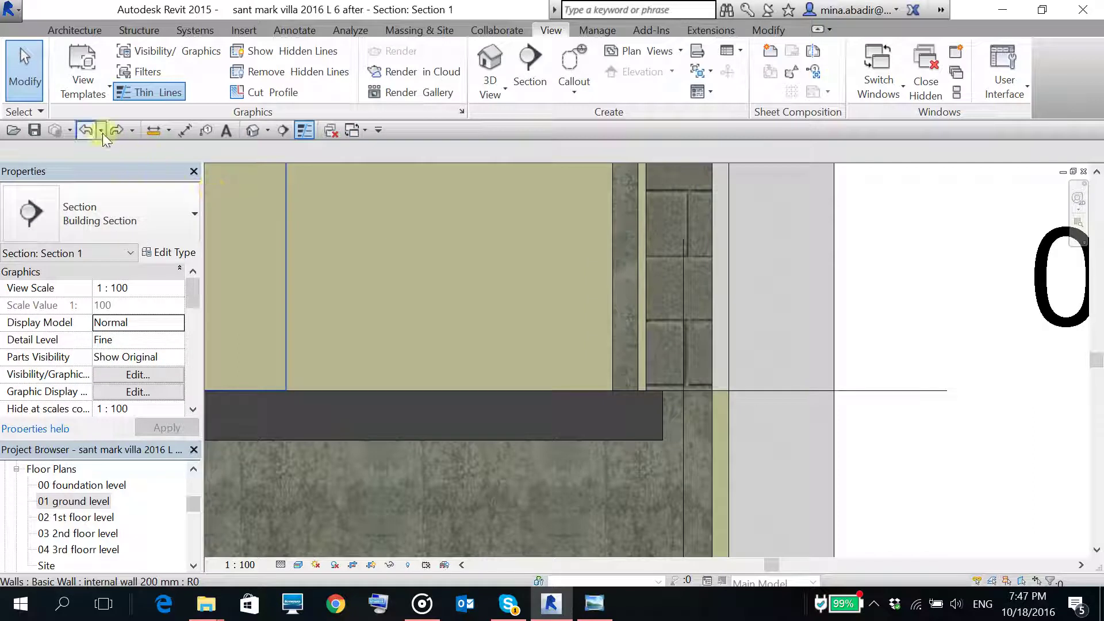
{"action": "left_click", "coordinate": [85, 130]}
{"action": "left_click", "coordinate": [85, 129]}
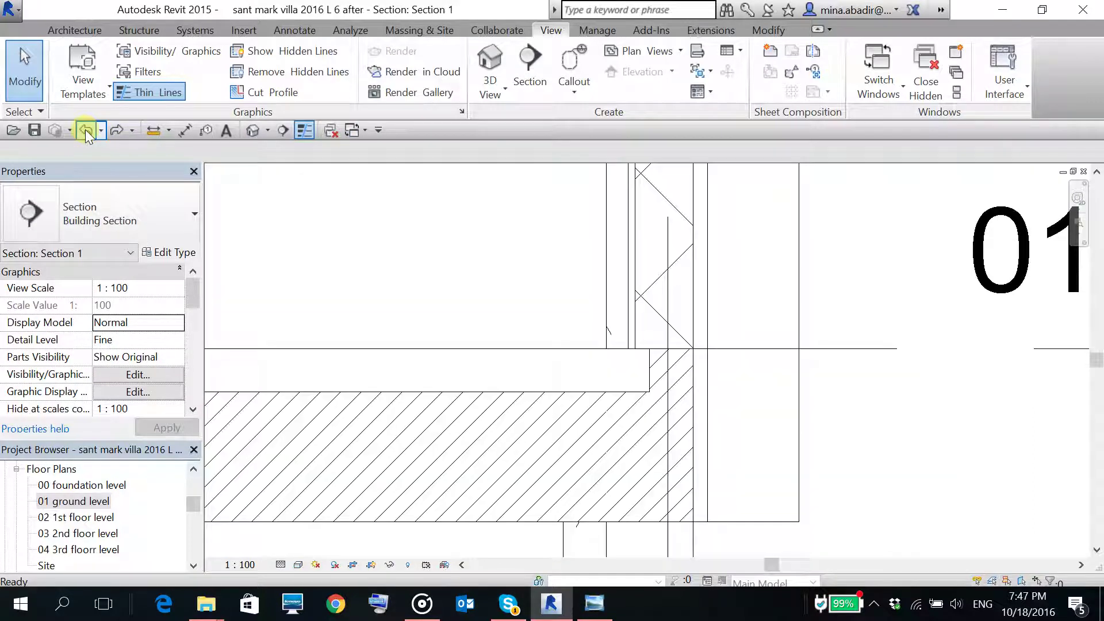
{"action": "left_click", "coordinate": [85, 129]}
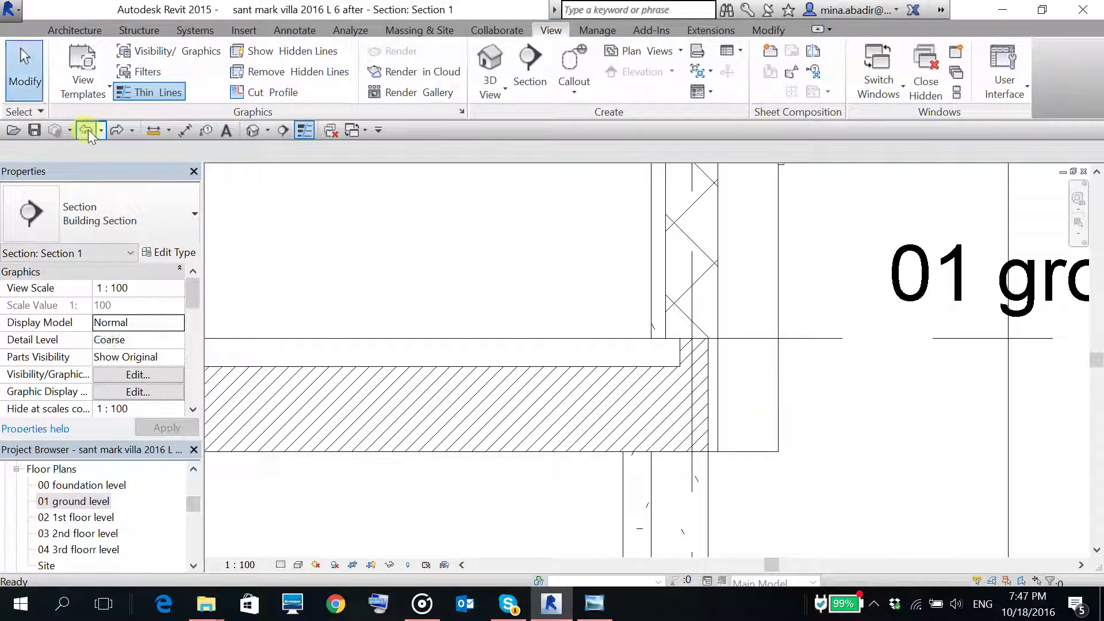
{"action": "left_click", "coordinate": [119, 129]}
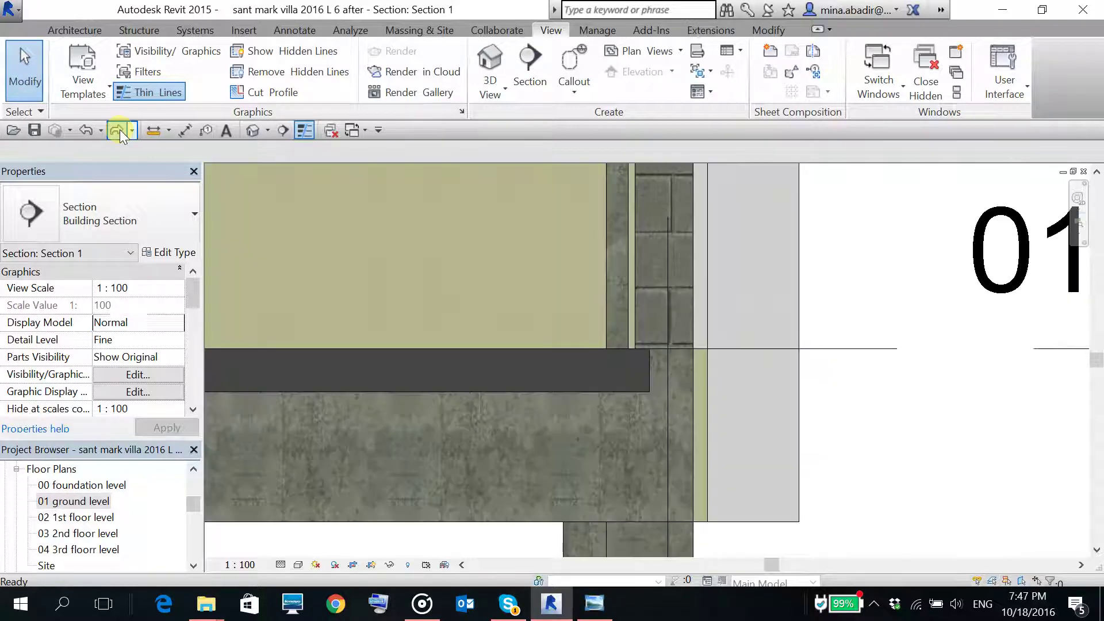
{"action": "left_click", "coordinate": [119, 129]}
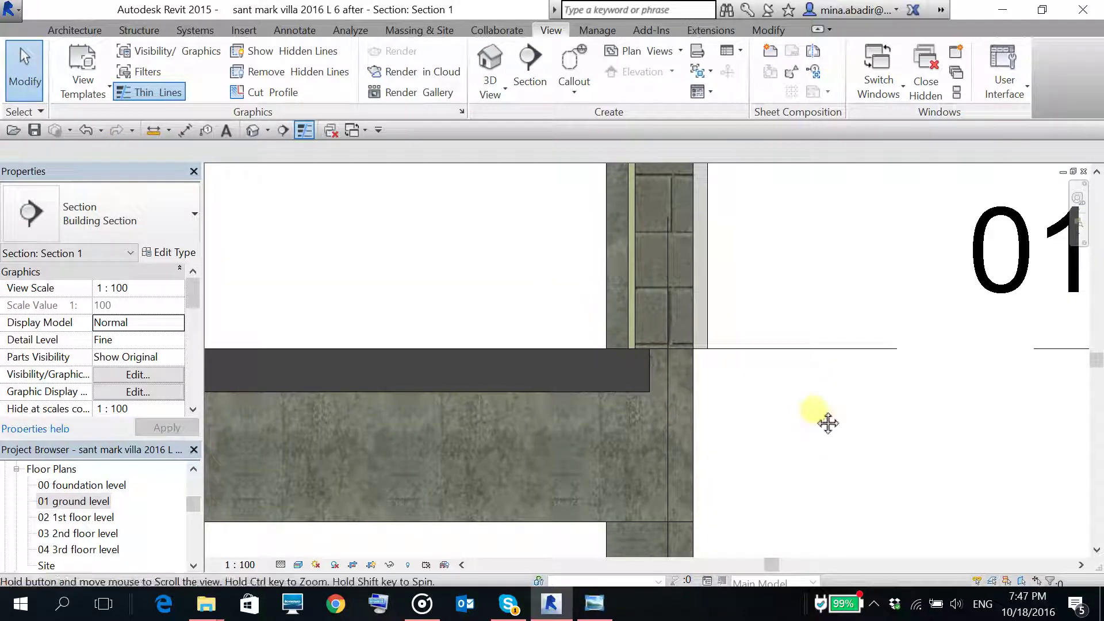
- Select the external wall 300 mm cut in the section and open its type's layer structure for editing
{"action": "scroll", "coordinate": [836, 424], "scroll_direction": "up", "scroll_amount": 1}
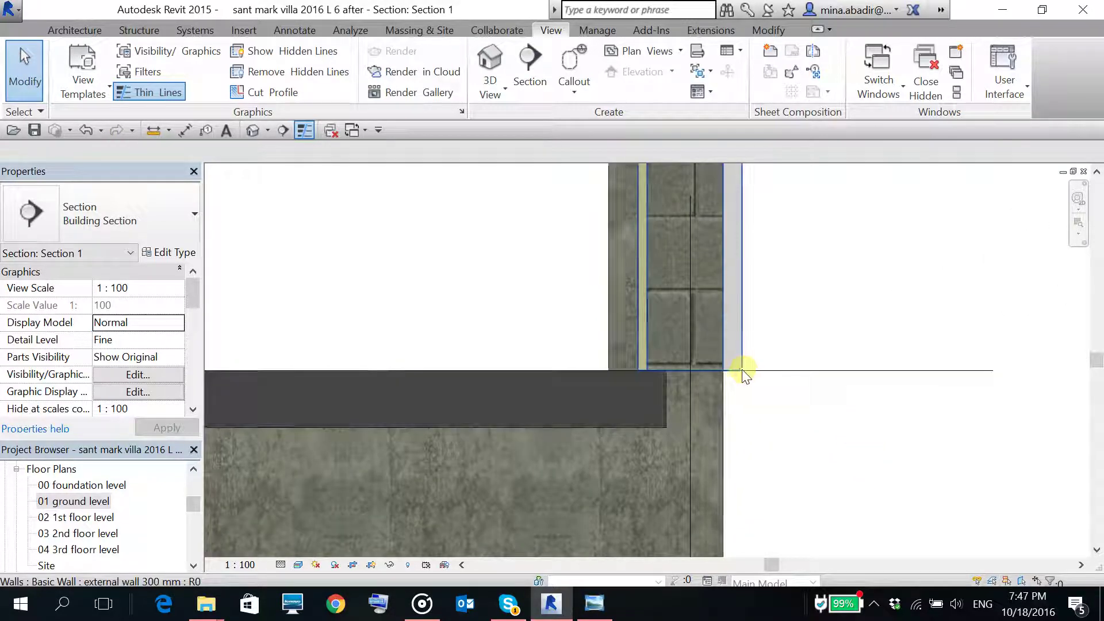
{"action": "scroll", "coordinate": [847, 467], "scroll_direction": "down", "scroll_amount": 1}
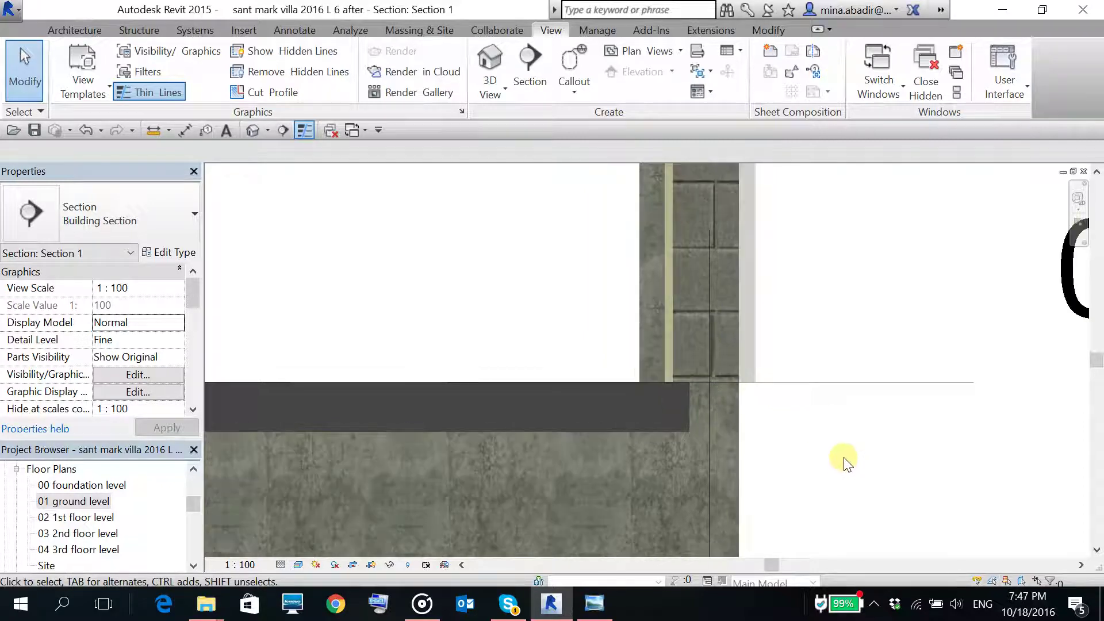
{"action": "scroll", "coordinate": [840, 451], "scroll_direction": "down", "scroll_amount": 1}
{"action": "middle_click_drag", "start_coordinate": [833, 439], "coordinate": [819, 376]}
{"action": "scroll", "coordinate": [825, 400], "scroll_direction": "down", "scroll_amount": 1}
{"action": "scroll", "coordinate": [786, 358], "scroll_direction": "up", "scroll_amount": 1}
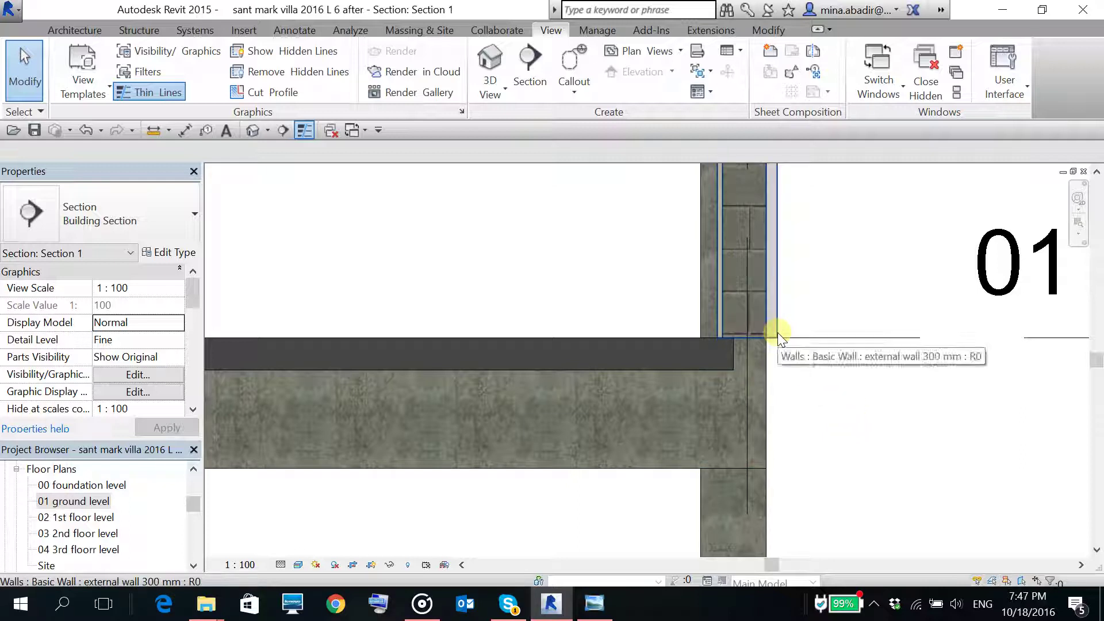
{"action": "left_click", "coordinate": [777, 313]}
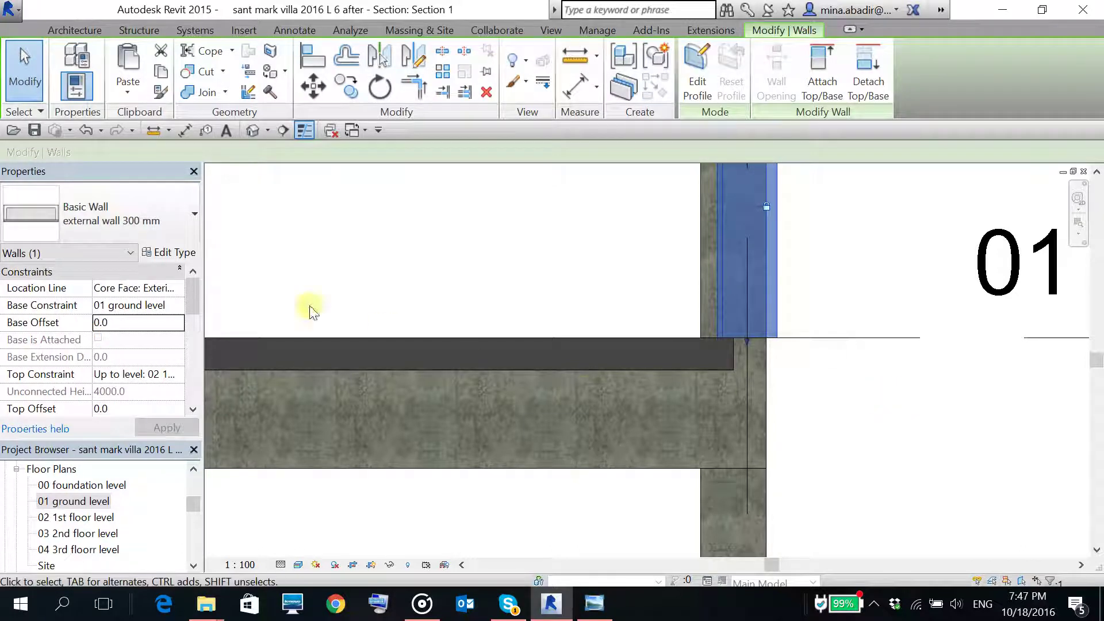
{"action": "left_click", "coordinate": [174, 254]}
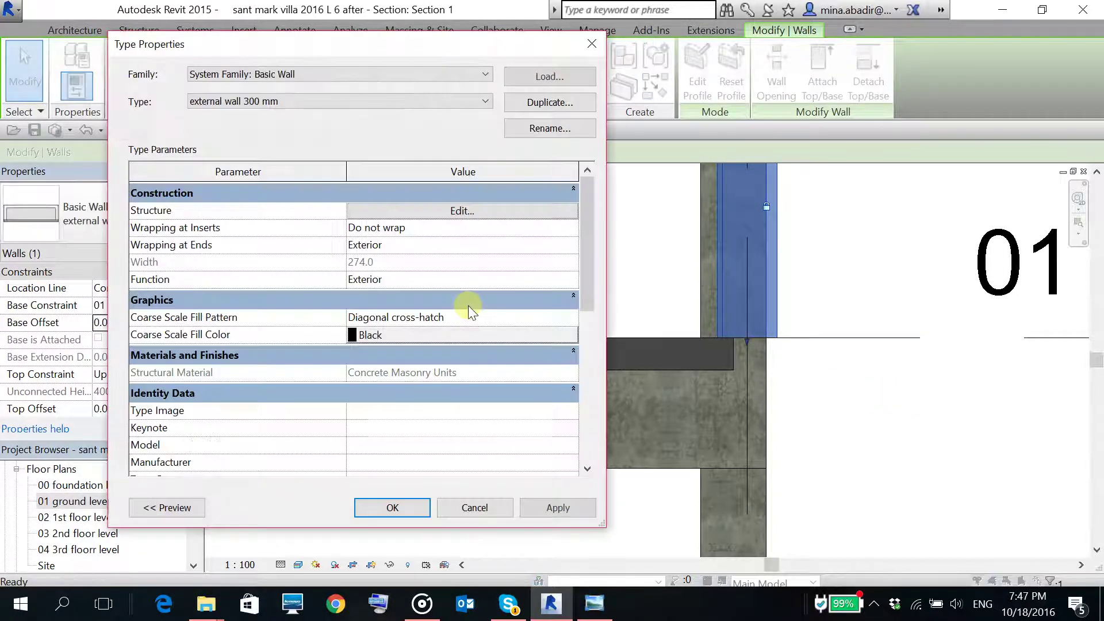
{"action": "left_click", "coordinate": [462, 212]}
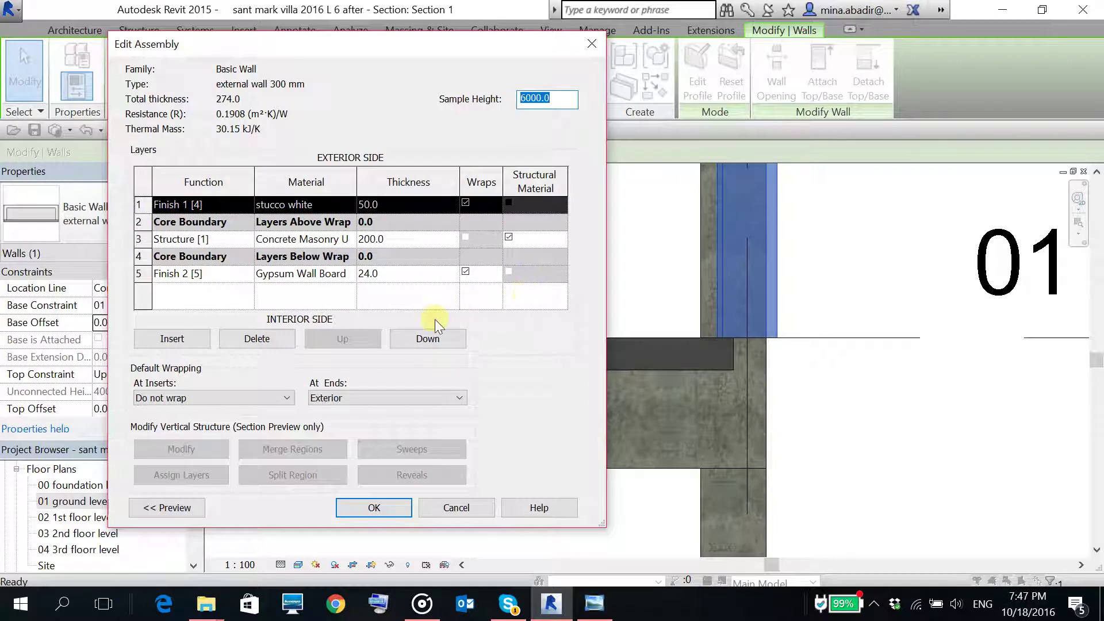
- Show the wall assembly's preview as a section, with the dialog resized and moved so the preview is fully visible
{"action": "left_click", "coordinate": [170, 508]}
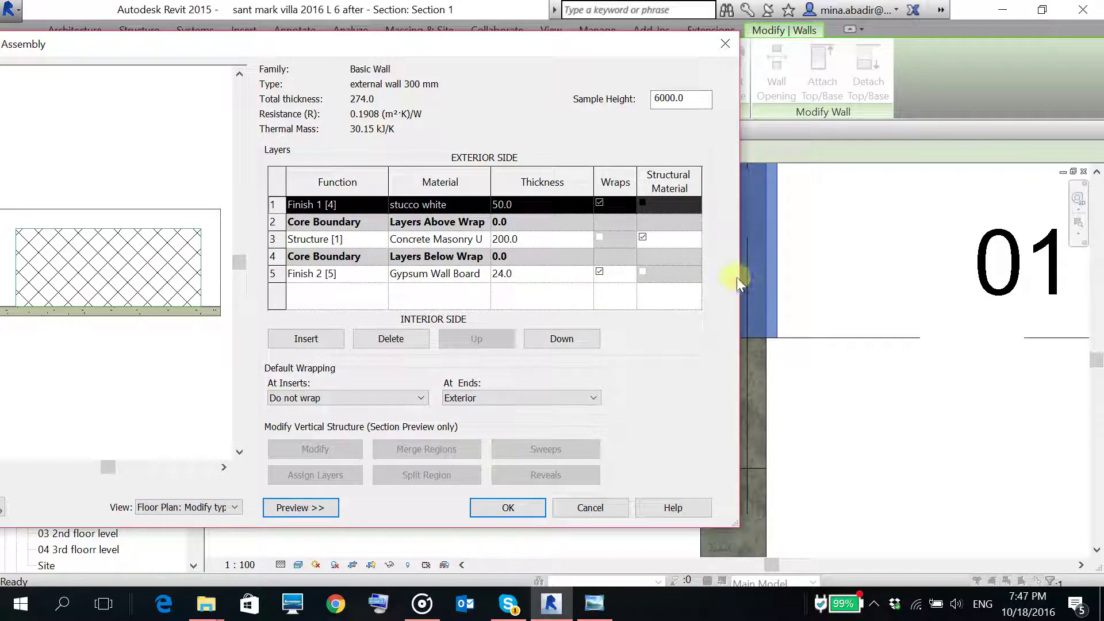
{"action": "left_click_drag", "start_coordinate": [738, 277], "coordinate": [593, 285]}
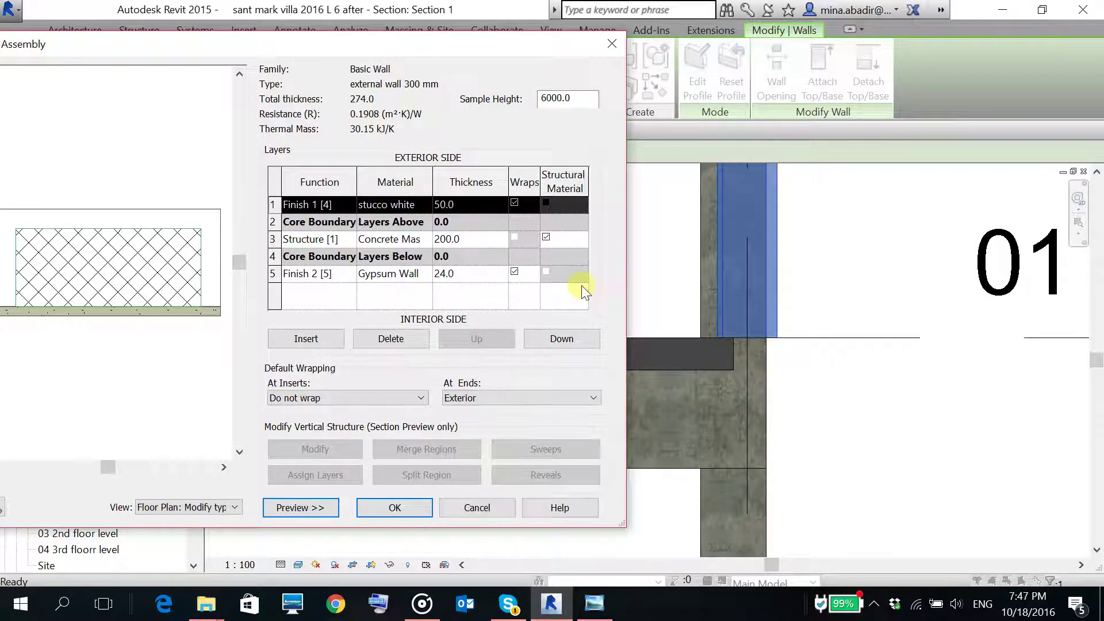
{"action": "left_click_drag", "start_coordinate": [267, 52], "coordinate": [309, 55]}
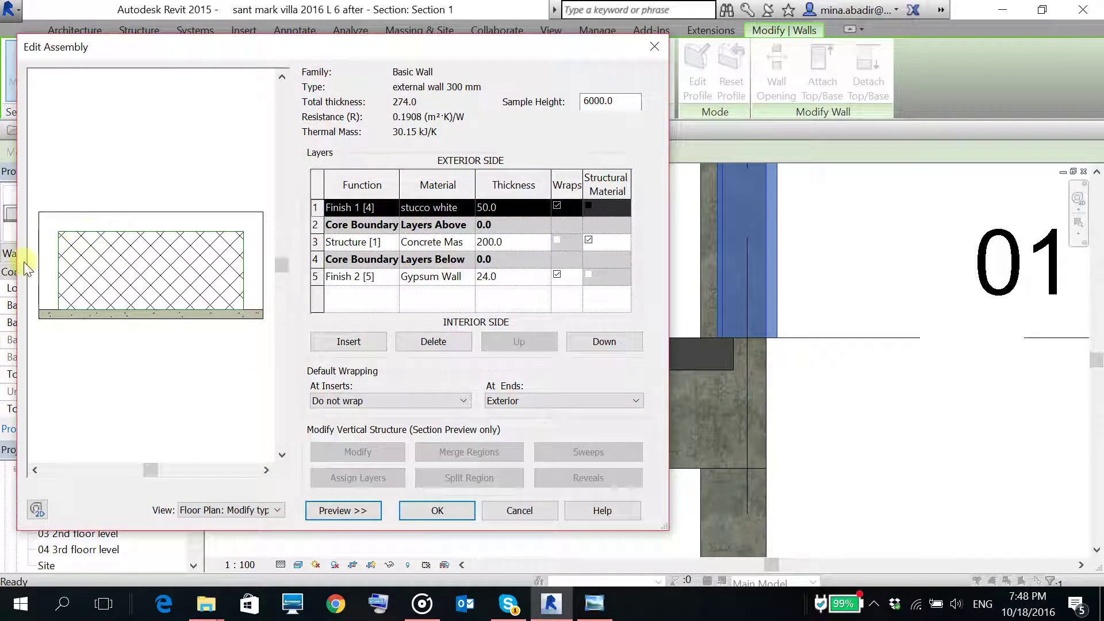
{"action": "scroll", "coordinate": [140, 328], "scroll_direction": "down", "scroll_amount": 2}
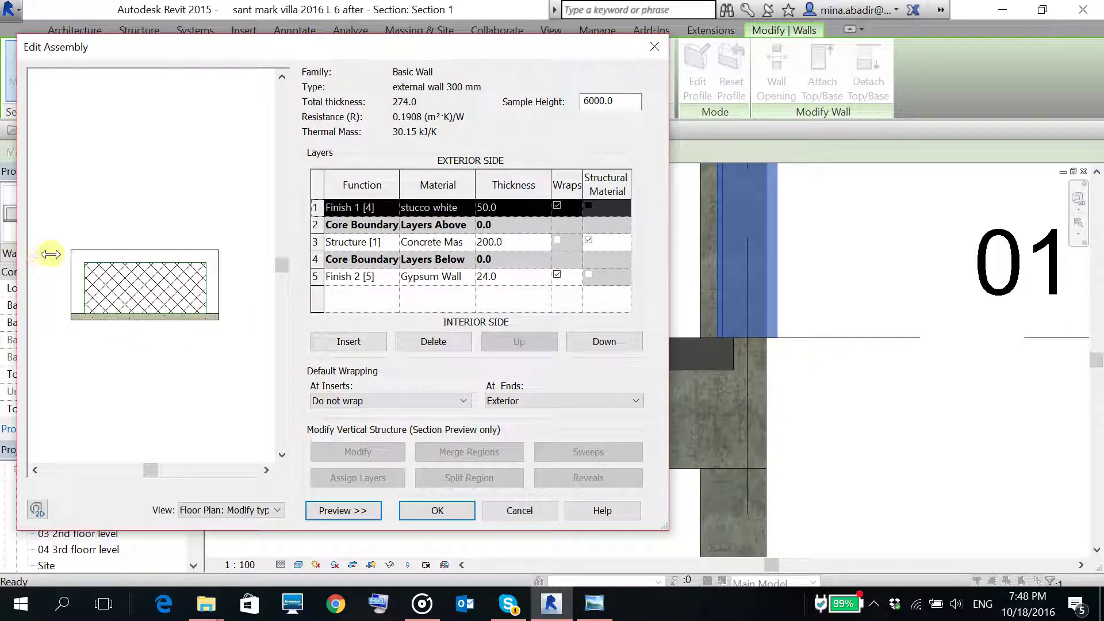
{"action": "left_click", "coordinate": [278, 511]}
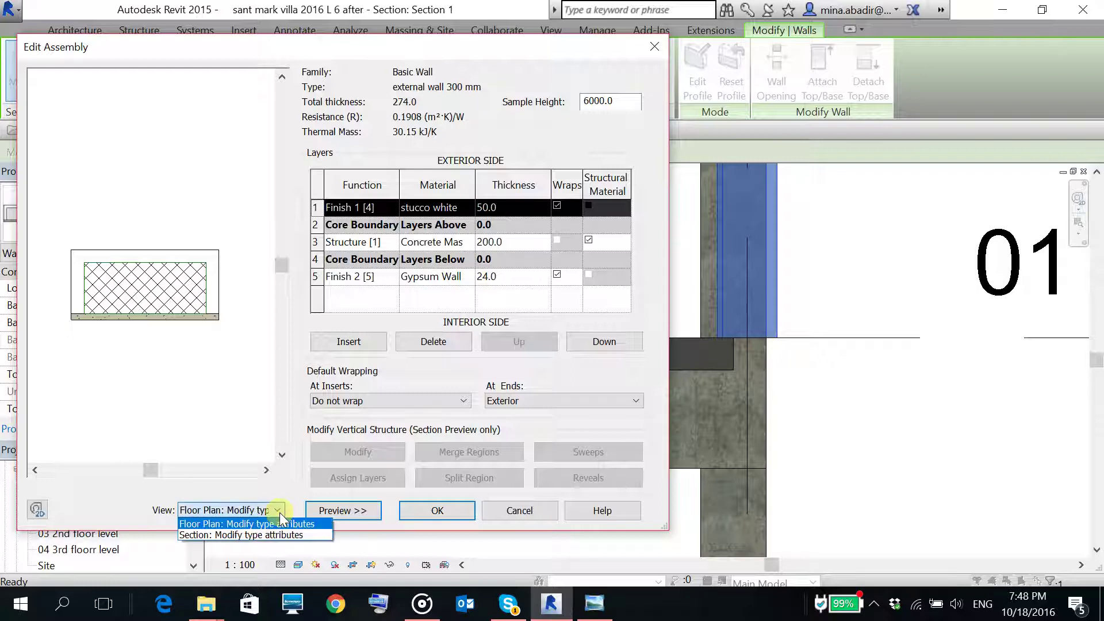
{"action": "left_click", "coordinate": [279, 535]}
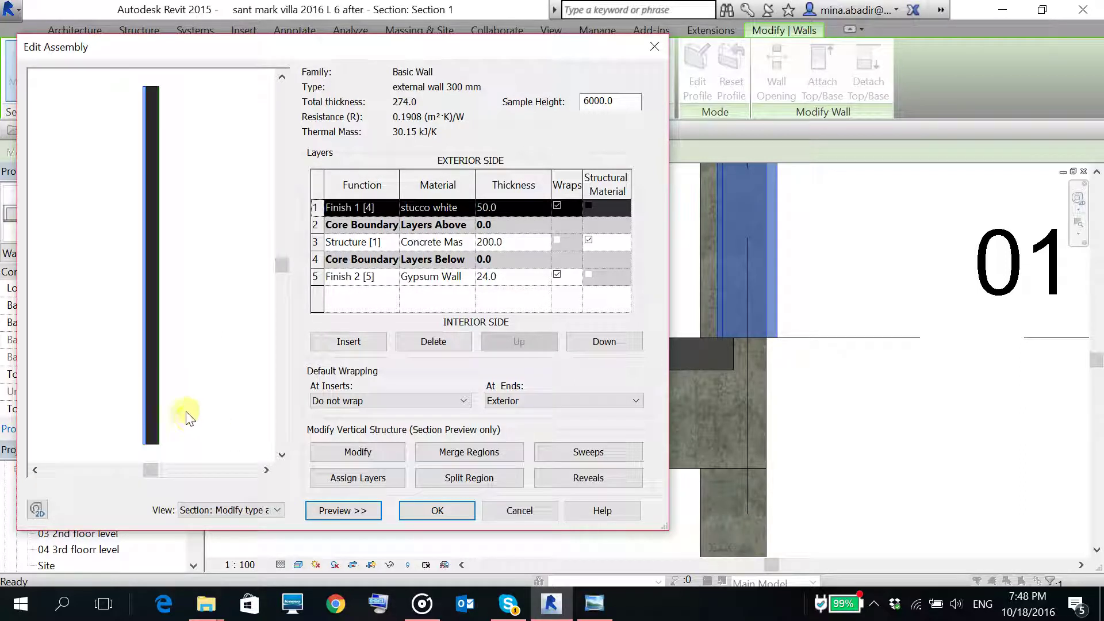
- Unlock the base edge of the exterior stucco white finish layer in the section preview and apply the type changes
{"action": "scroll", "coordinate": [151, 421], "scroll_direction": "up", "scroll_amount": 3}
{"action": "middle_click_drag", "start_coordinate": [158, 418], "coordinate": [204, 239]}
{"action": "scroll", "coordinate": [190, 234], "scroll_direction": "up", "scroll_amount": 2}
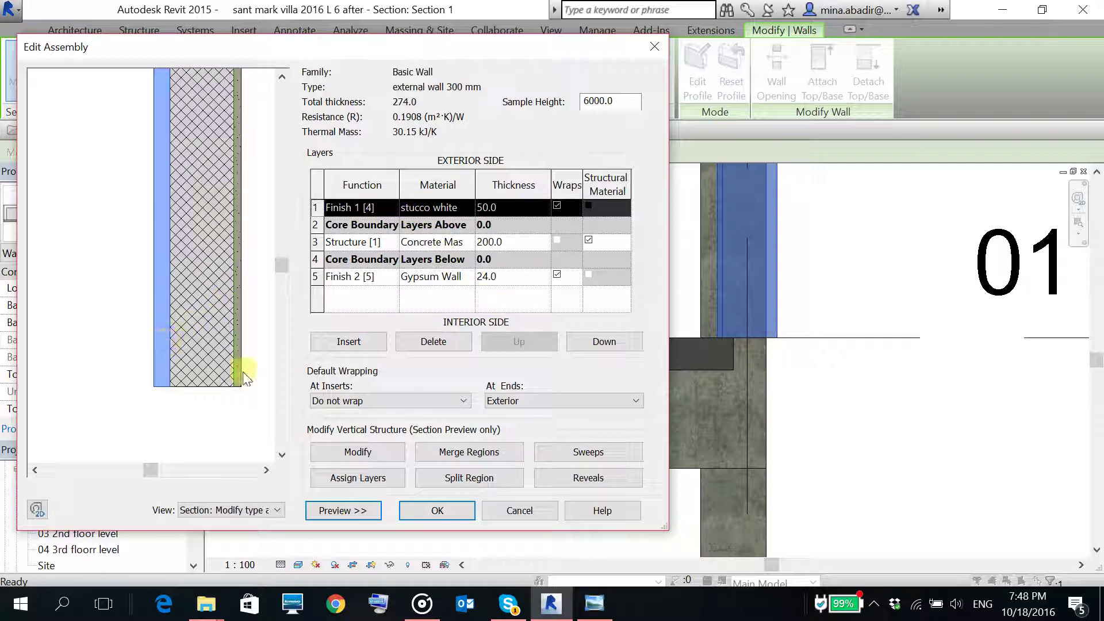
{"action": "scroll", "coordinate": [238, 382], "scroll_direction": "up", "scroll_amount": 1}
{"action": "middle_click_drag", "start_coordinate": [235, 387], "coordinate": [213, 434]}
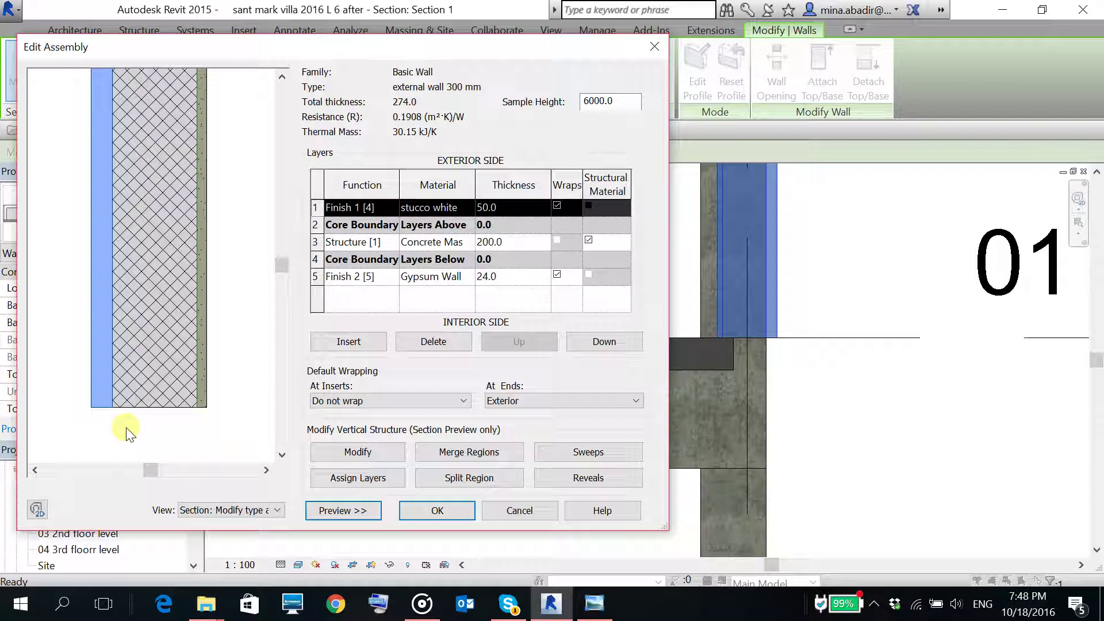
{"action": "left_click", "coordinate": [344, 453]}
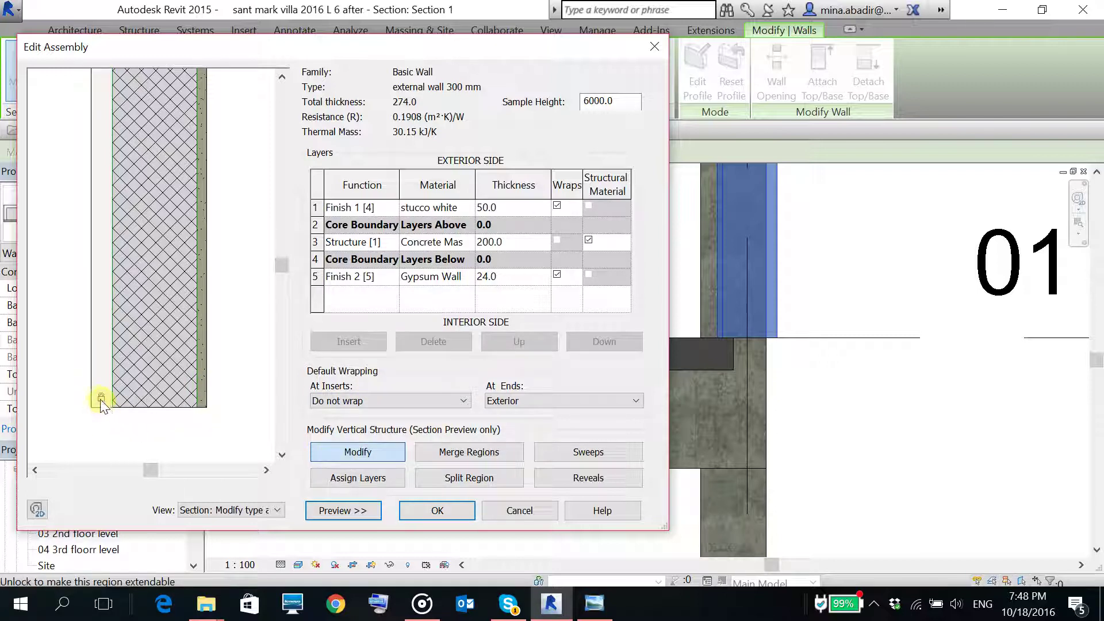
{"action": "left_click", "coordinate": [101, 402]}
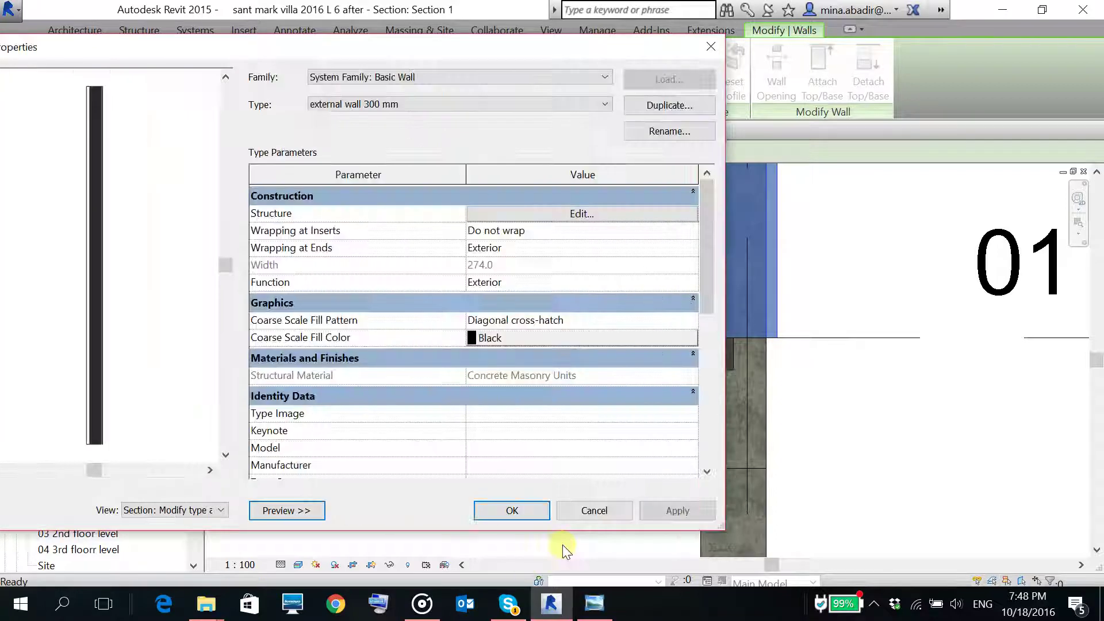
{"action": "left_click", "coordinate": [511, 511]}
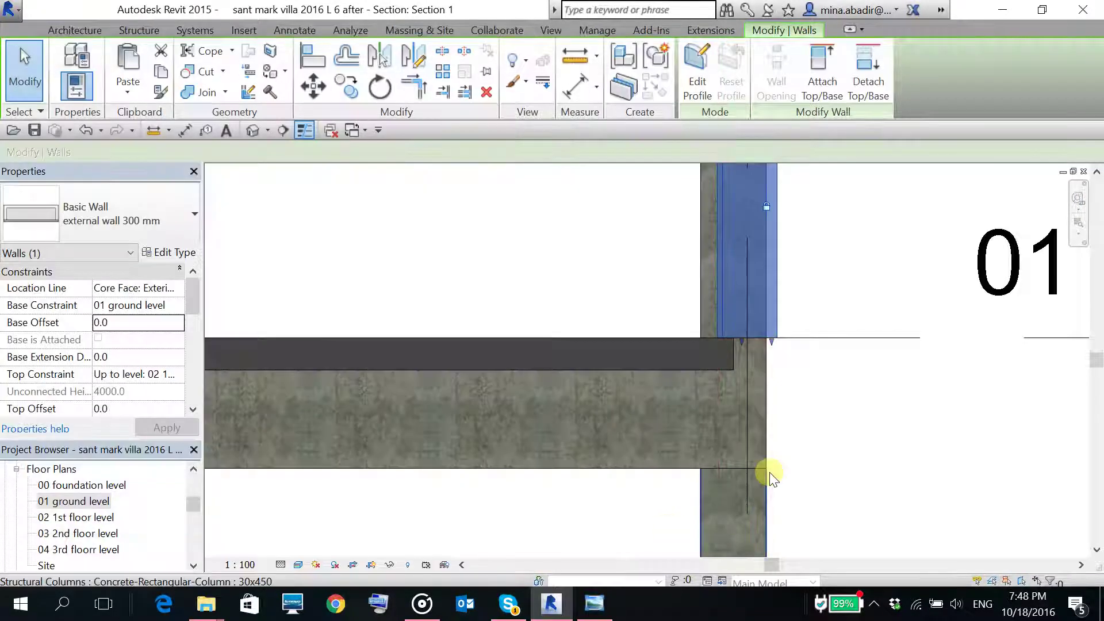
{"action": "left_click", "coordinate": [782, 371]}
- Extend the wall's stucco layer about 598 mm down over the beam's outer face to the beam's underside
{"action": "scroll", "coordinate": [776, 362], "scroll_direction": "up", "scroll_amount": 2}
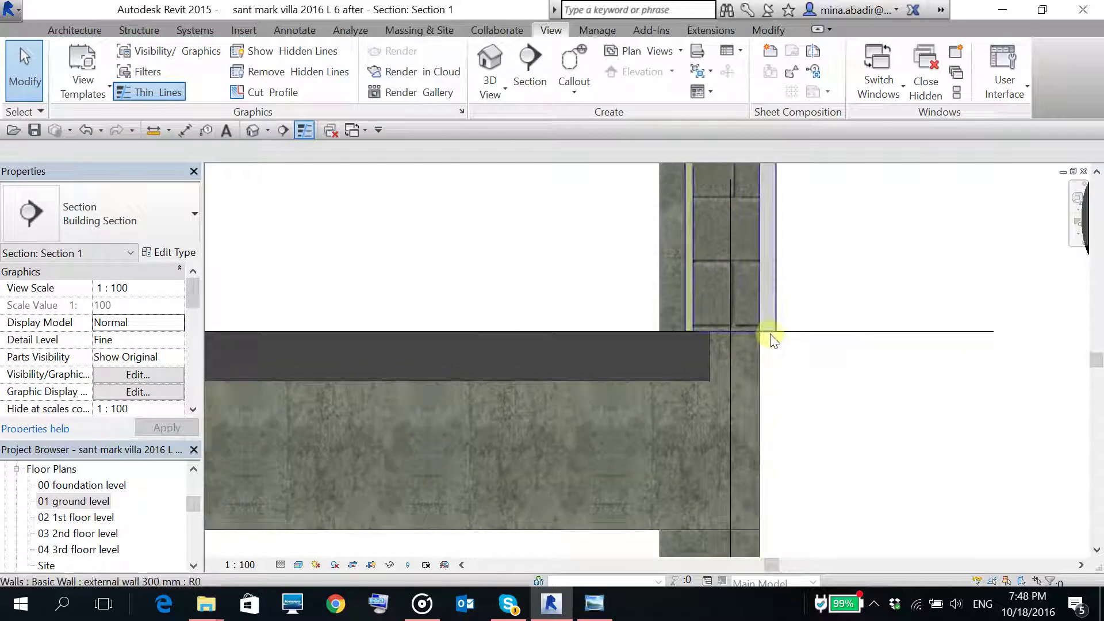
{"action": "left_click", "coordinate": [773, 339]}
{"action": "left_click_drag", "start_coordinate": [768, 337], "coordinate": [822, 515]}
{"action": "left_click", "coordinate": [801, 459]}
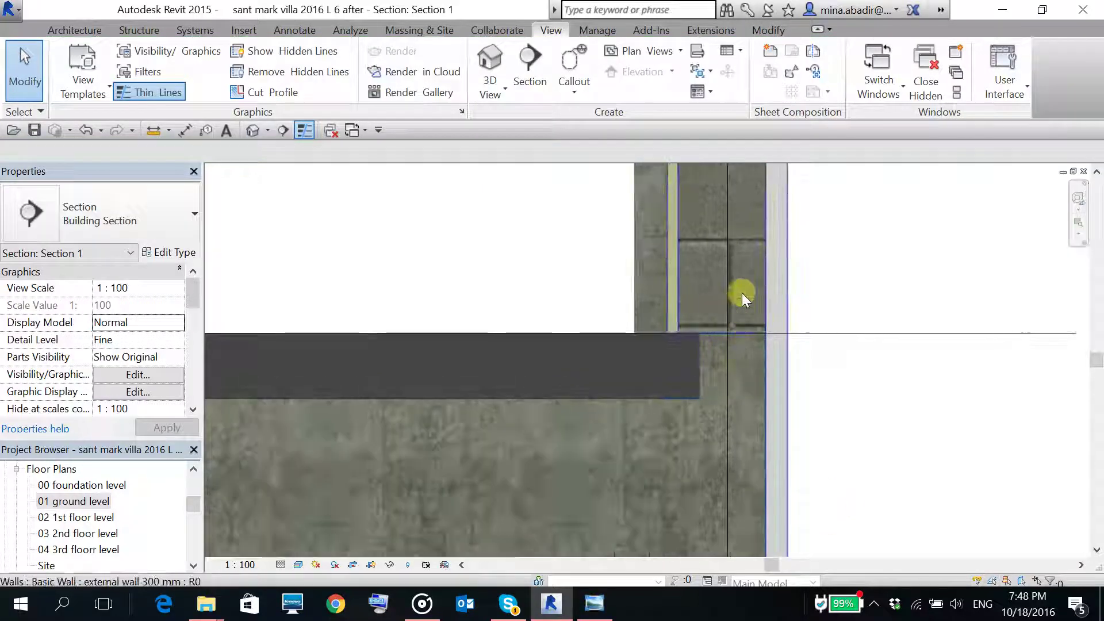
{"action": "left_click", "coordinate": [743, 291]}
{"action": "scroll", "coordinate": [705, 284], "scroll_direction": "down", "scroll_amount": 1}
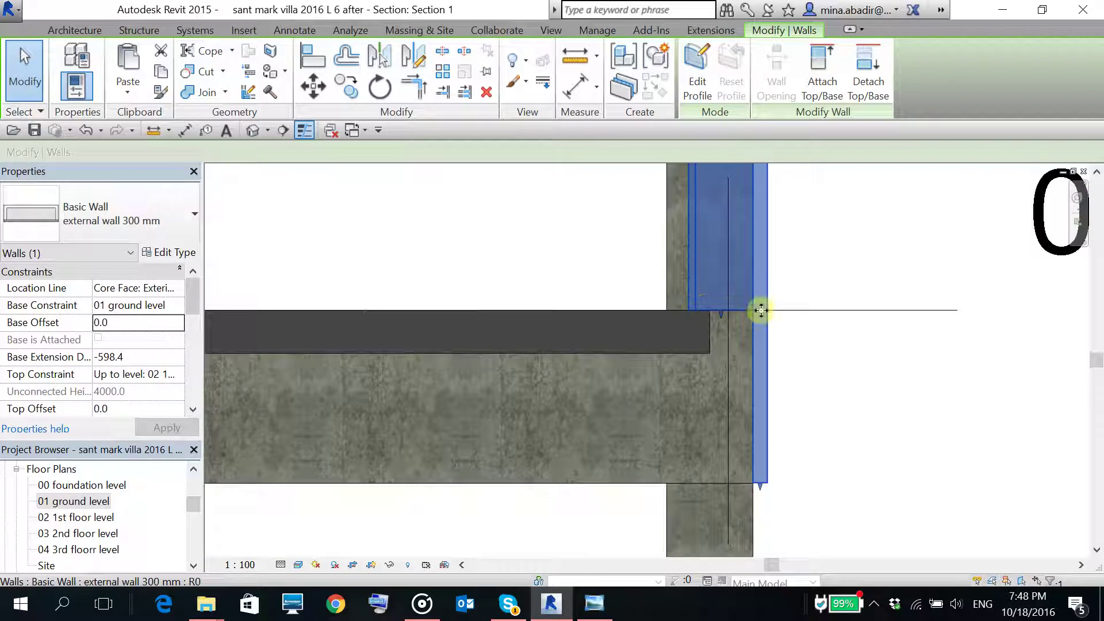
{"action": "left_click", "coordinate": [939, 443]}
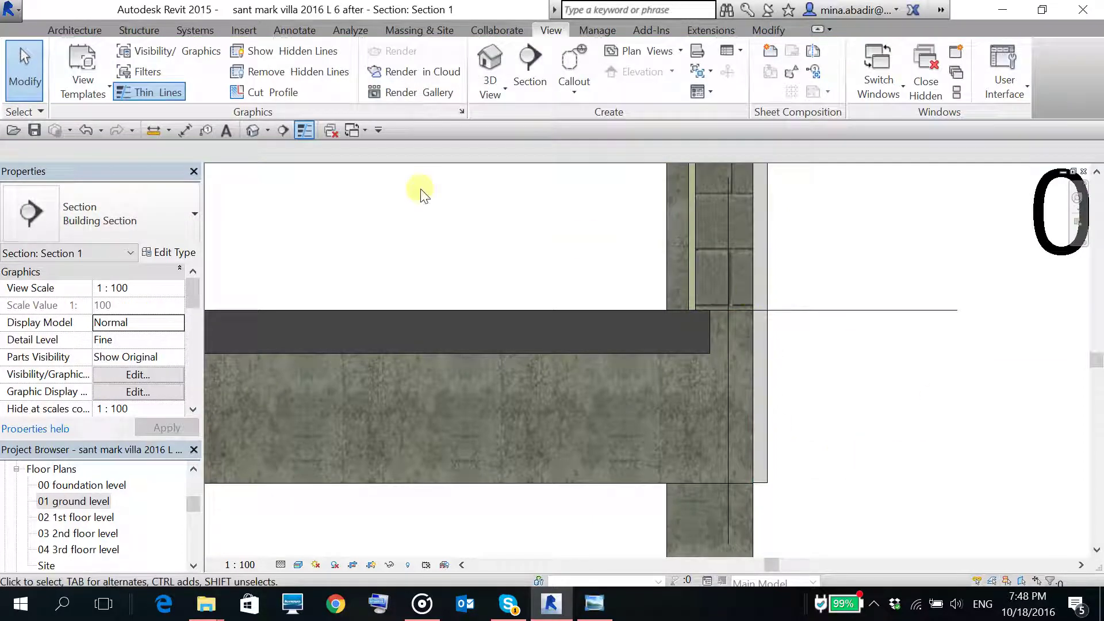
- Open the 3D view and inspect the stucco extension over the beam on the ground-floor wall with the window
{"action": "left_click", "coordinate": [253, 130]}
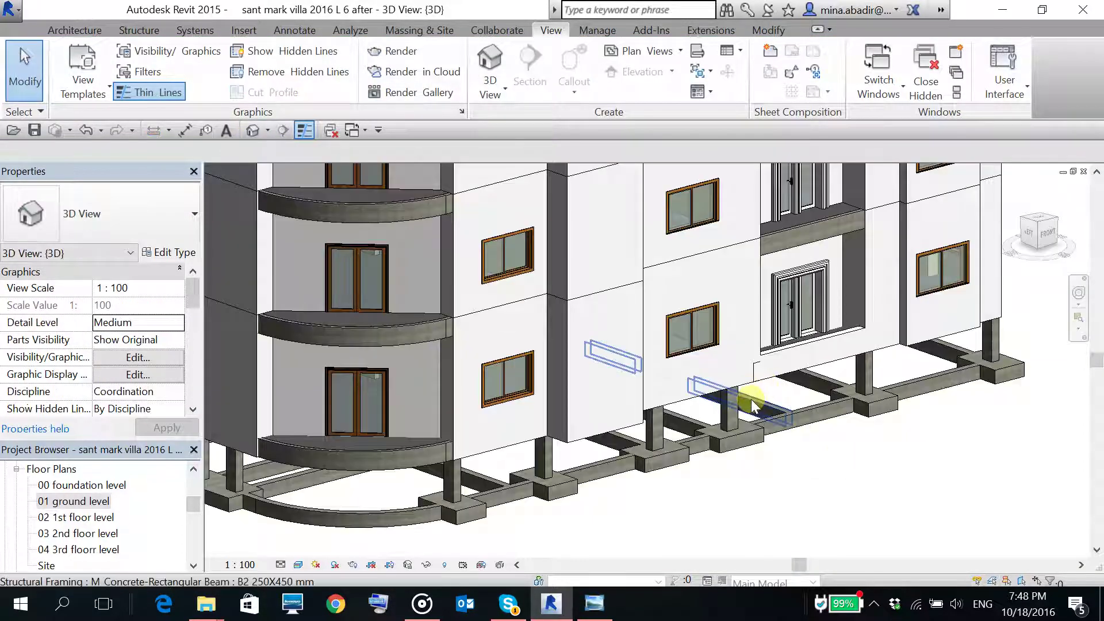
{"action": "left_click", "coordinate": [721, 382]}
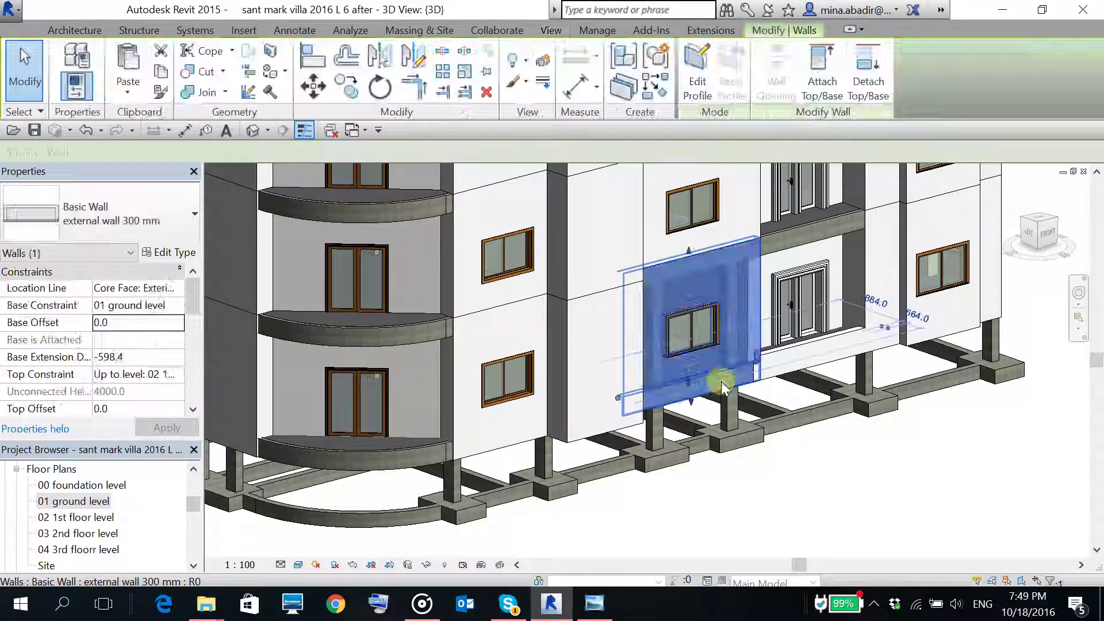
{"action": "scroll", "coordinate": [690, 403], "scroll_direction": "up", "scroll_amount": 4}
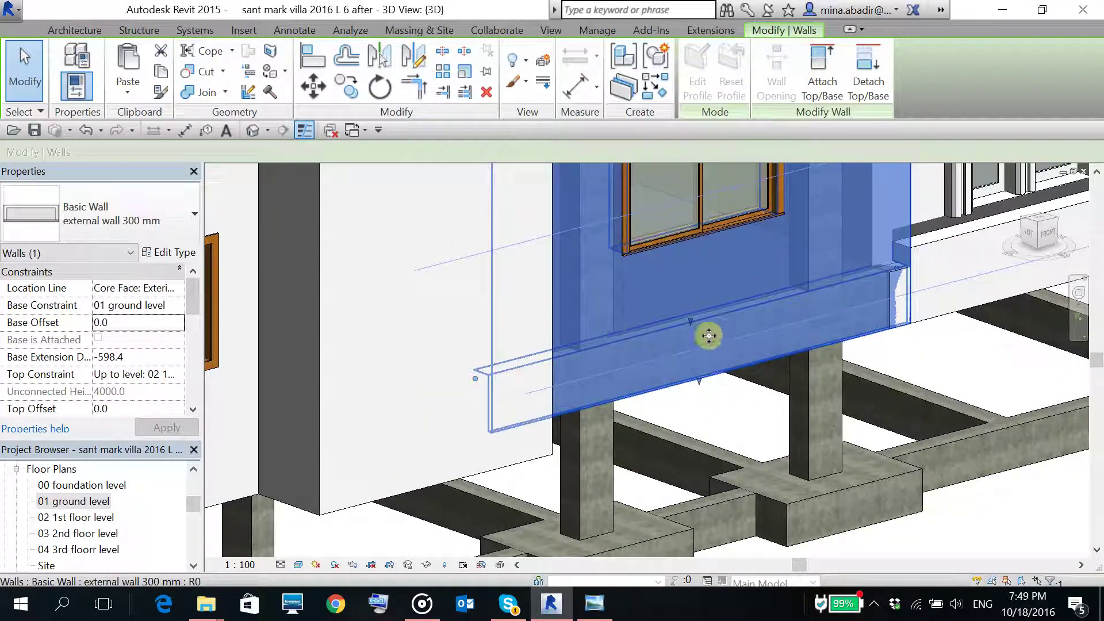
{"action": "scroll", "coordinate": [707, 333], "scroll_direction": "down", "scroll_amount": 2}
- Try to move the base edge of the narrow projecting wall, undo it, and toggle the neighbouring wall's stucco extension off and on
{"action": "left_click", "coordinate": [484, 412]}
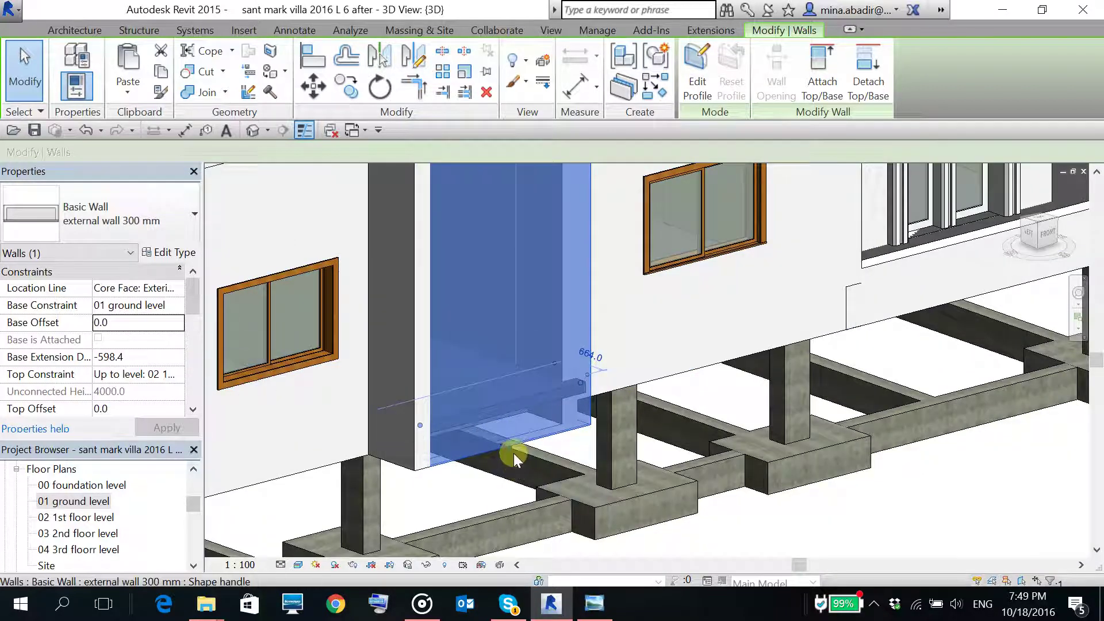
{"action": "left_click_drag", "start_coordinate": [503, 446], "coordinate": [514, 426]}
{"action": "left_click", "coordinate": [81, 129]}
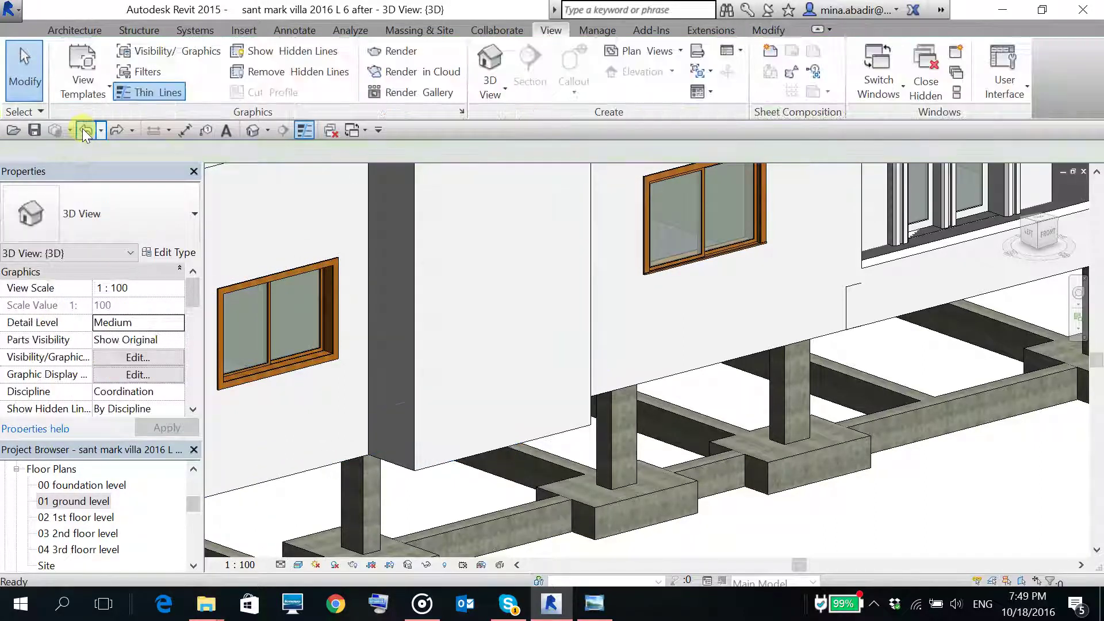
{"action": "left_click", "coordinate": [81, 129]}
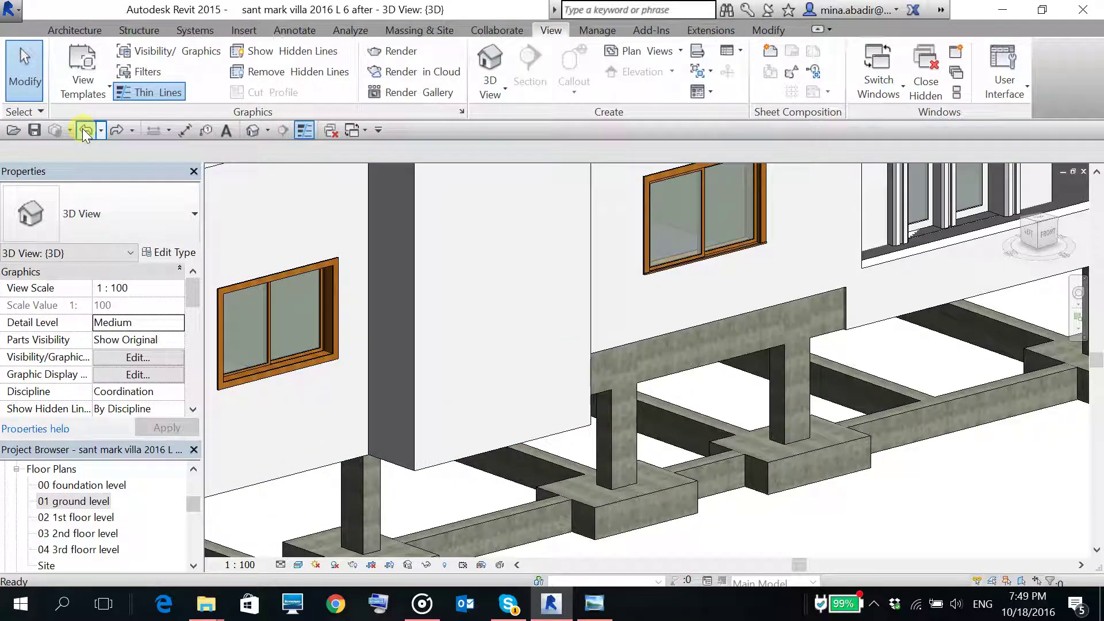
{"action": "left_click", "coordinate": [116, 128]}
- Examine the base edge and beam coverage of the ground-floor window wall beside the curved balcony and its neighbours
{"action": "scroll", "coordinate": [559, 451], "scroll_direction": "down", "scroll_amount": 5}
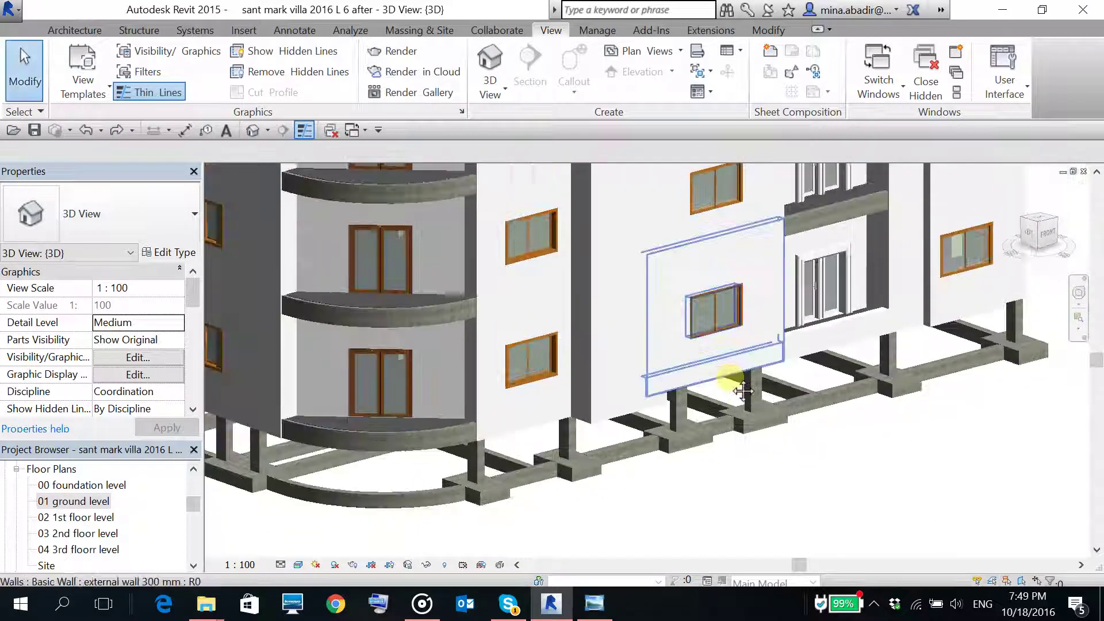
{"action": "scroll", "coordinate": [530, 452], "scroll_direction": "up", "scroll_amount": 4}
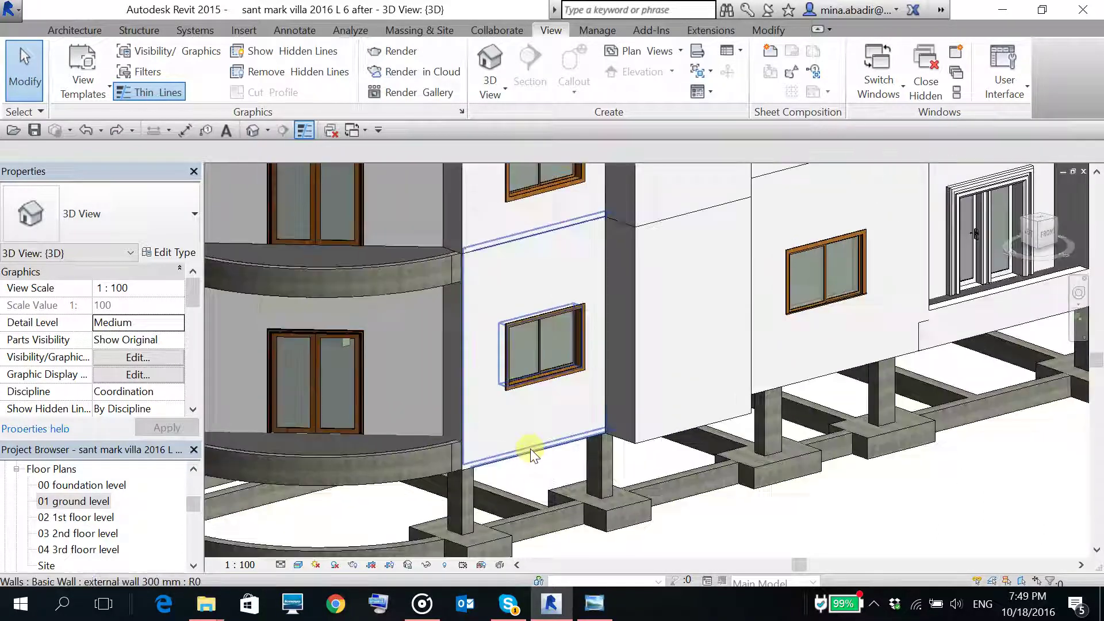
{"action": "left_click", "coordinate": [528, 447]}
{"action": "scroll", "coordinate": [538, 469], "scroll_direction": "up", "scroll_amount": 4}
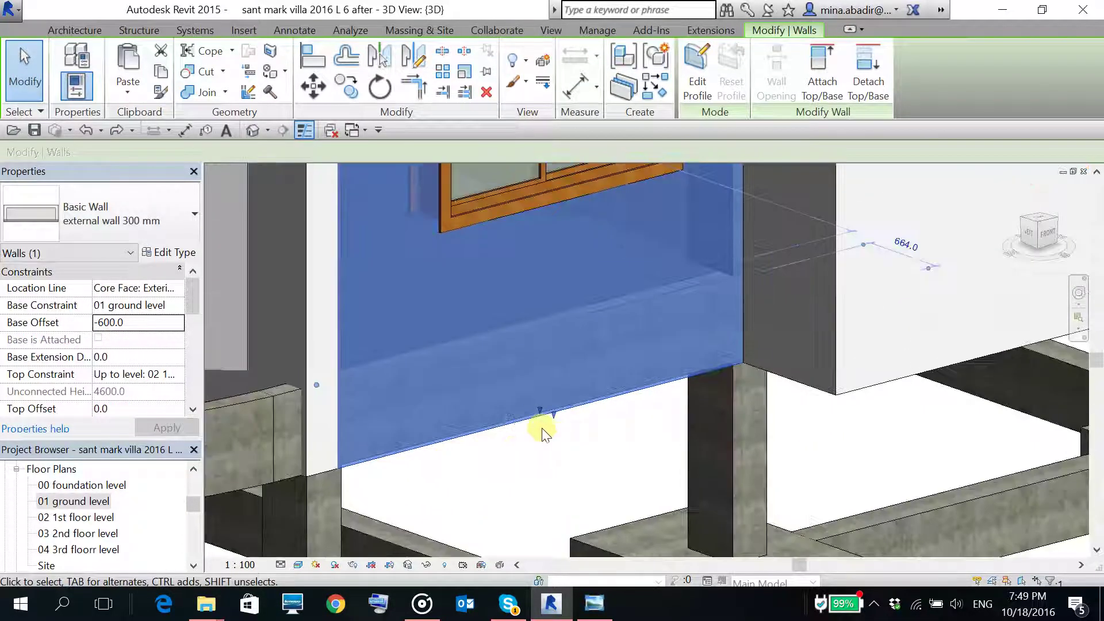
{"action": "left_click", "coordinate": [624, 460]}
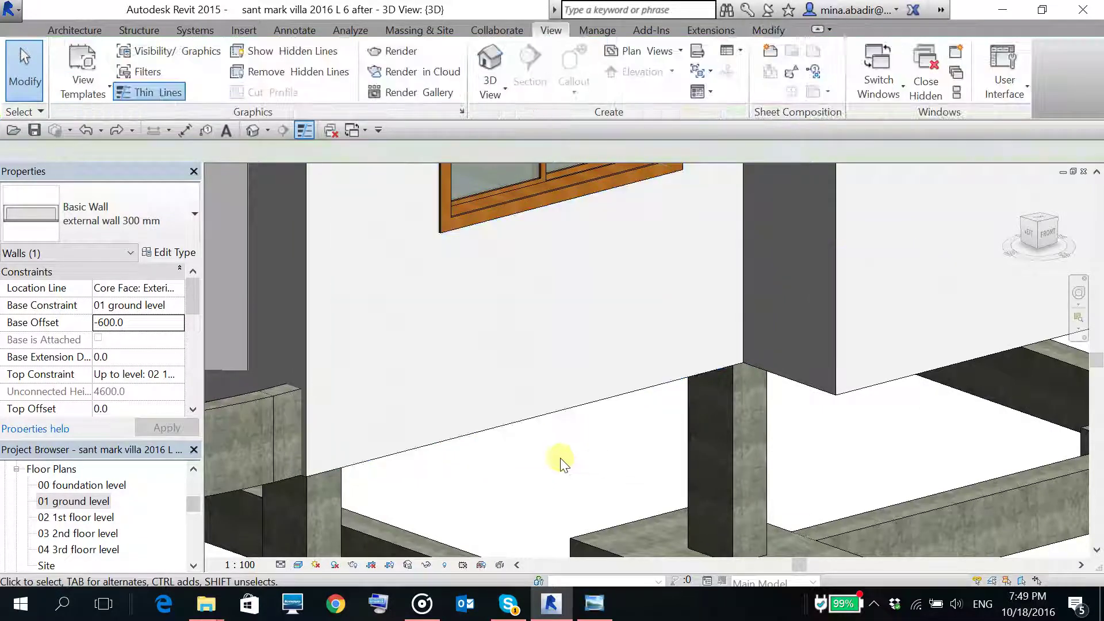
{"action": "scroll", "coordinate": [562, 458], "scroll_direction": "down", "scroll_amount": 4}
{"action": "scroll", "coordinate": [661, 443], "scroll_direction": "up", "scroll_amount": 2}
{"action": "middle_click_drag", "start_coordinate": [661, 444], "coordinate": [719, 443]}
{"action": "scroll", "coordinate": [719, 443], "scroll_direction": "down", "scroll_amount": 3}
{"action": "scroll", "coordinate": [1023, 464], "scroll_direction": "up", "scroll_amount": 1}
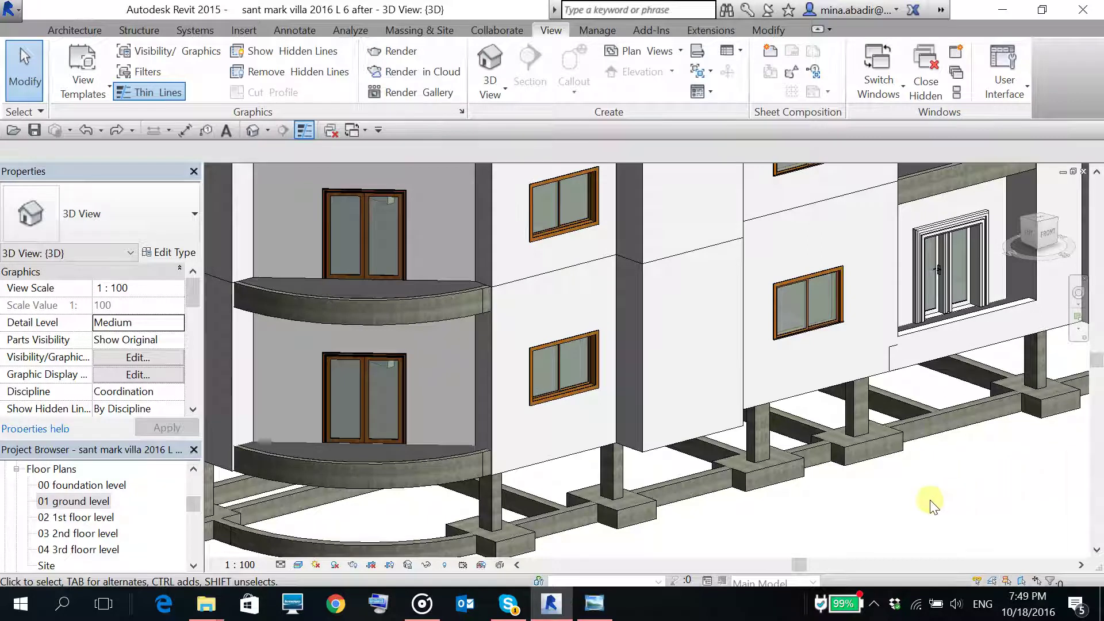
- Compare the wall bases along the facade and undo the stucco layer extension over the beam
{"action": "scroll", "coordinate": [877, 520], "scroll_direction": "up", "scroll_amount": 3}
{"action": "scroll", "coordinate": [715, 288], "scroll_direction": "up", "scroll_amount": 2}
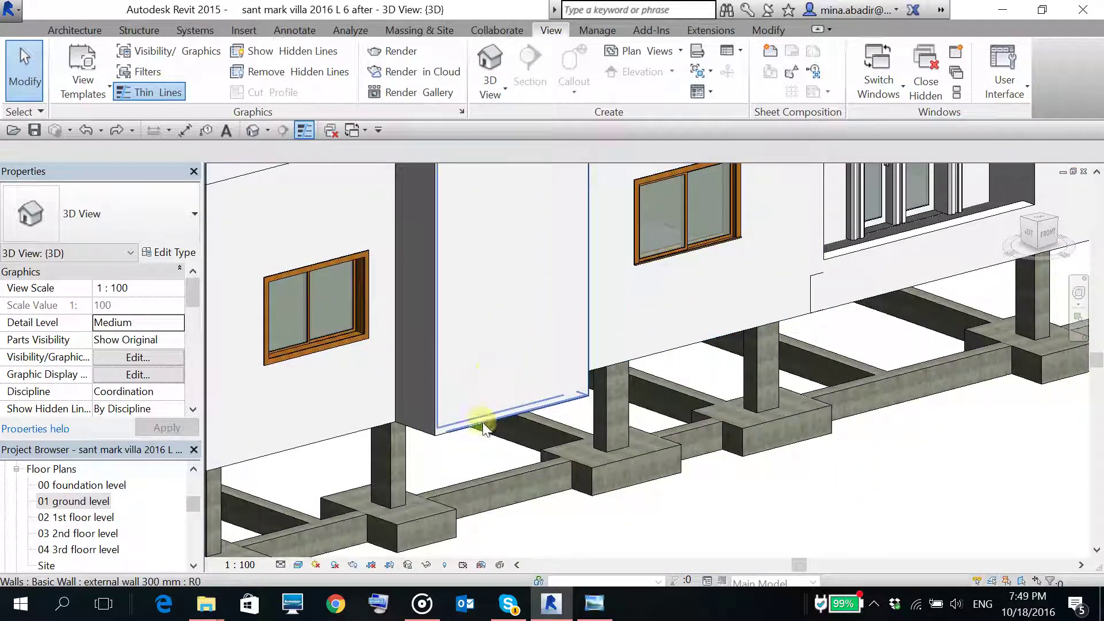
{"action": "scroll", "coordinate": [736, 417], "scroll_direction": "down", "scroll_amount": 2}
{"action": "scroll", "coordinate": [748, 394], "scroll_direction": "down", "scroll_amount": 1}
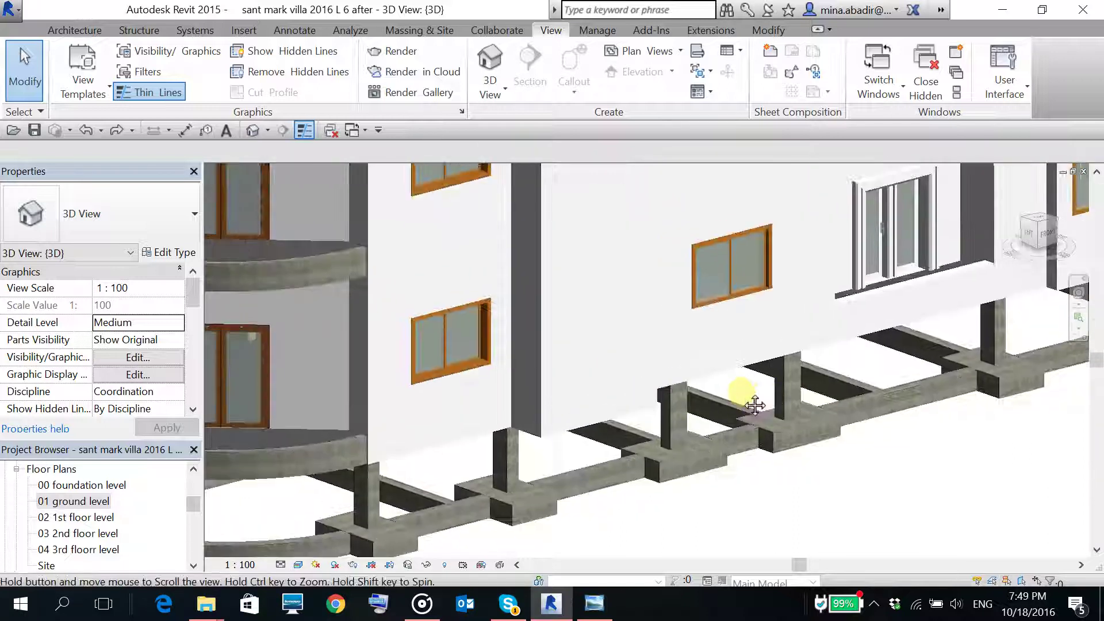
{"action": "scroll", "coordinate": [850, 455], "scroll_direction": "down", "scroll_amount": 2}
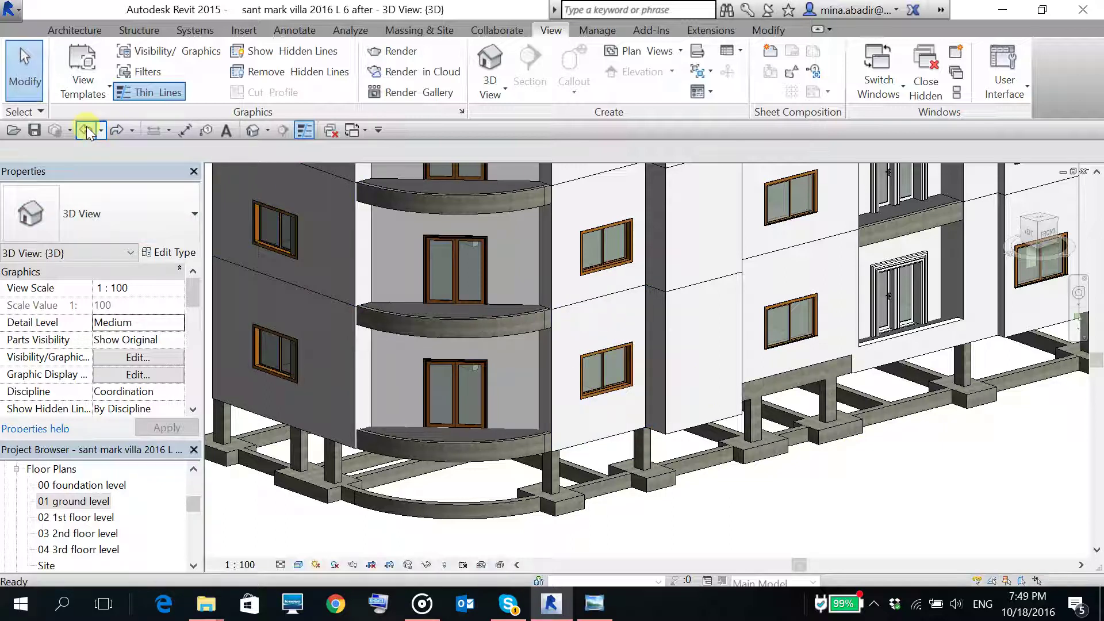
- Check the base offset and lower edge of the narrow projecting ground-floor wall
{"action": "left_click", "coordinate": [688, 364]}
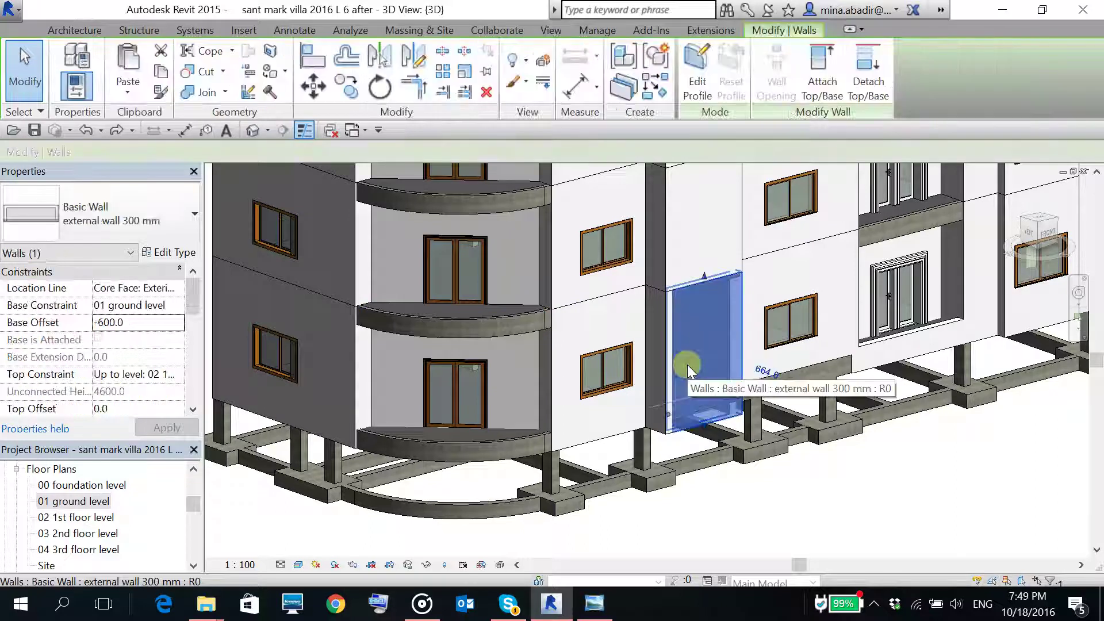
{"action": "scroll", "coordinate": [700, 458], "scroll_direction": "up", "scroll_amount": 5}
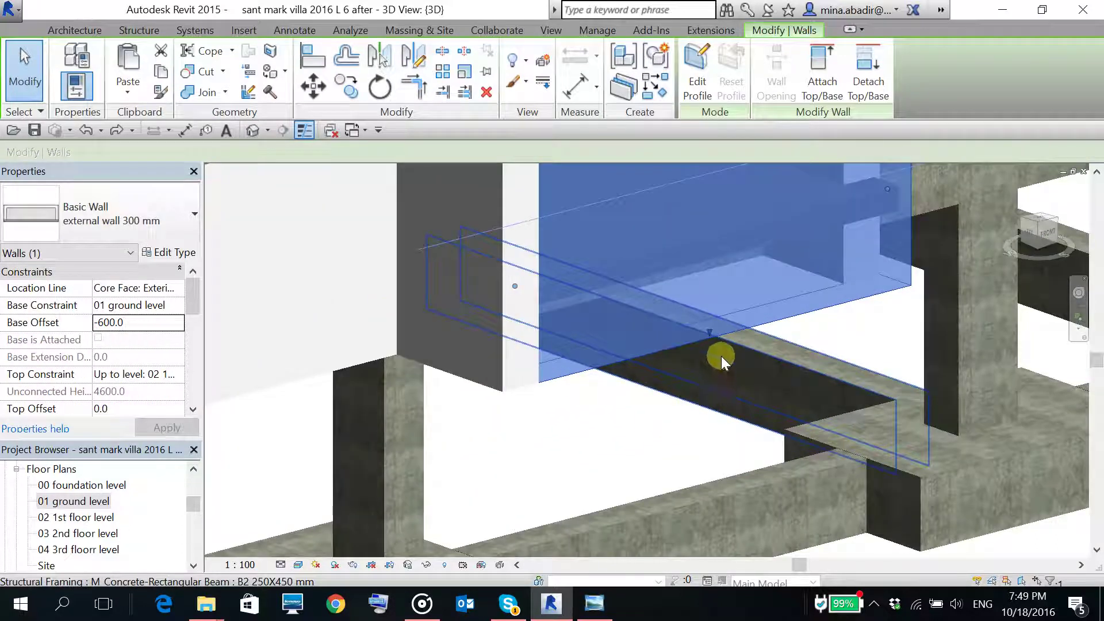
{"action": "scroll", "coordinate": [633, 391], "scroll_direction": "down", "scroll_amount": 5}
{"action": "left_click", "coordinate": [863, 483]}
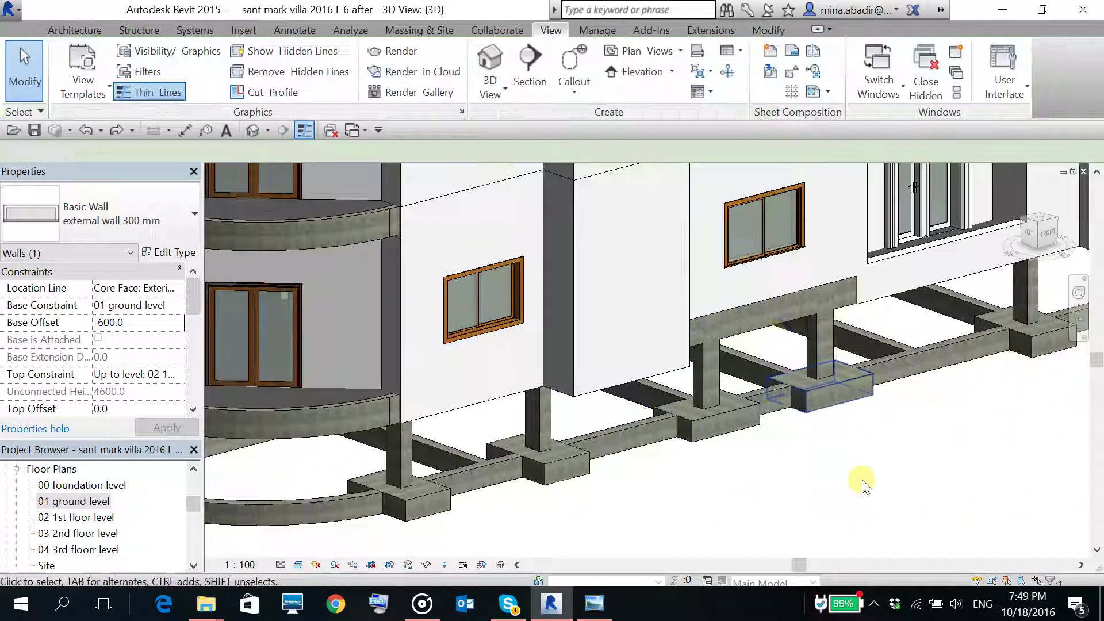
- Set the base offset of the ground-floor window wall above the exposed beam to -600
{"action": "left_click", "coordinate": [722, 285]}
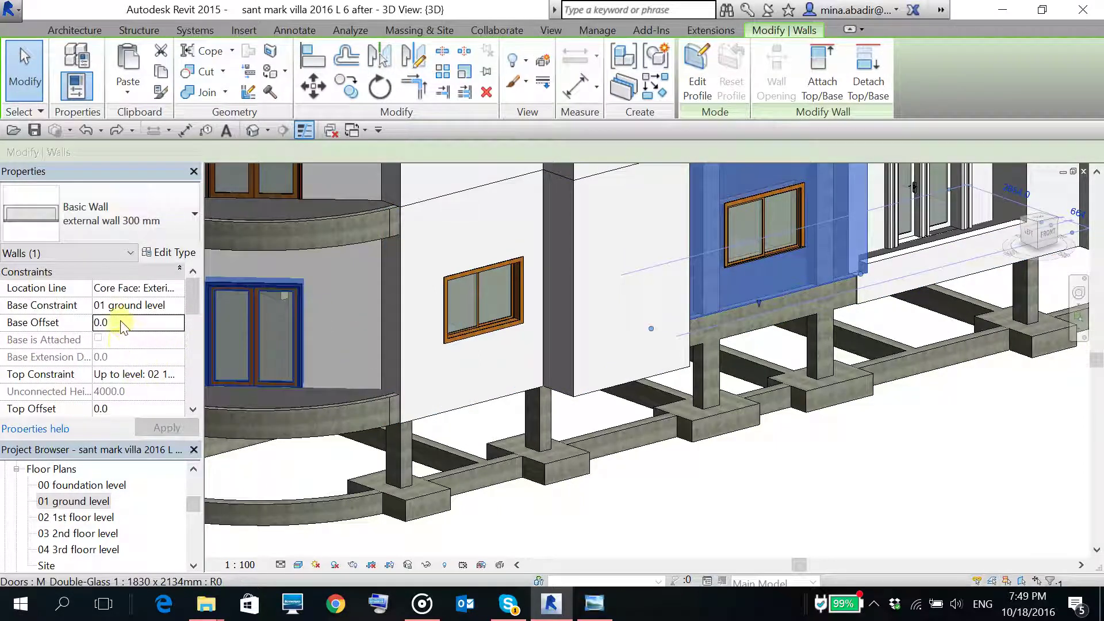
{"action": "left_click", "coordinate": [122, 322]}
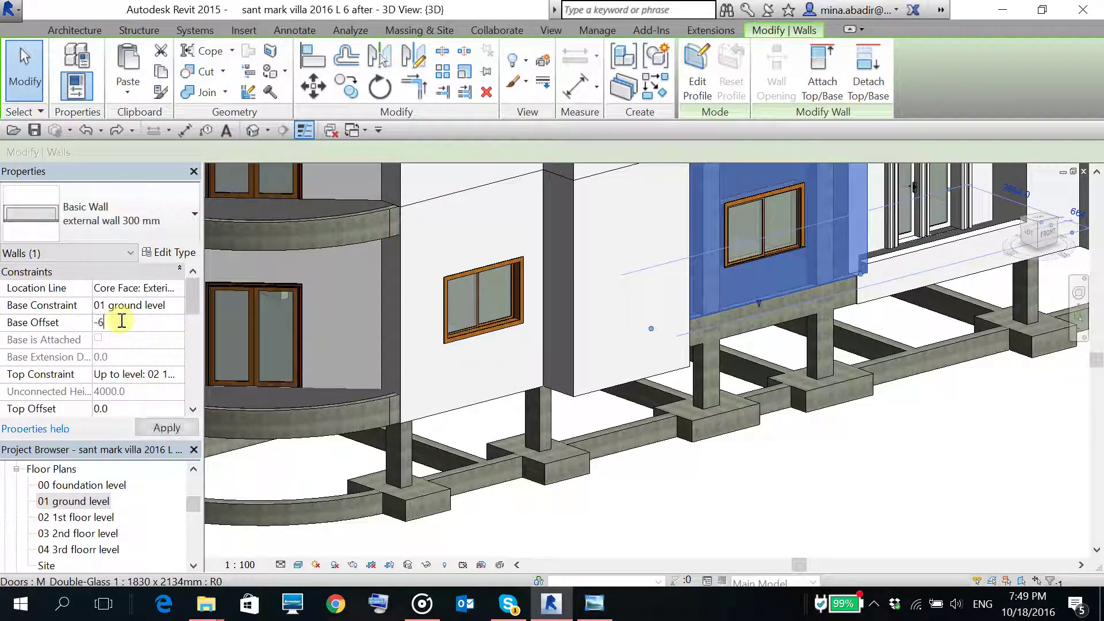
{"action": "left_click", "coordinate": [167, 428]}
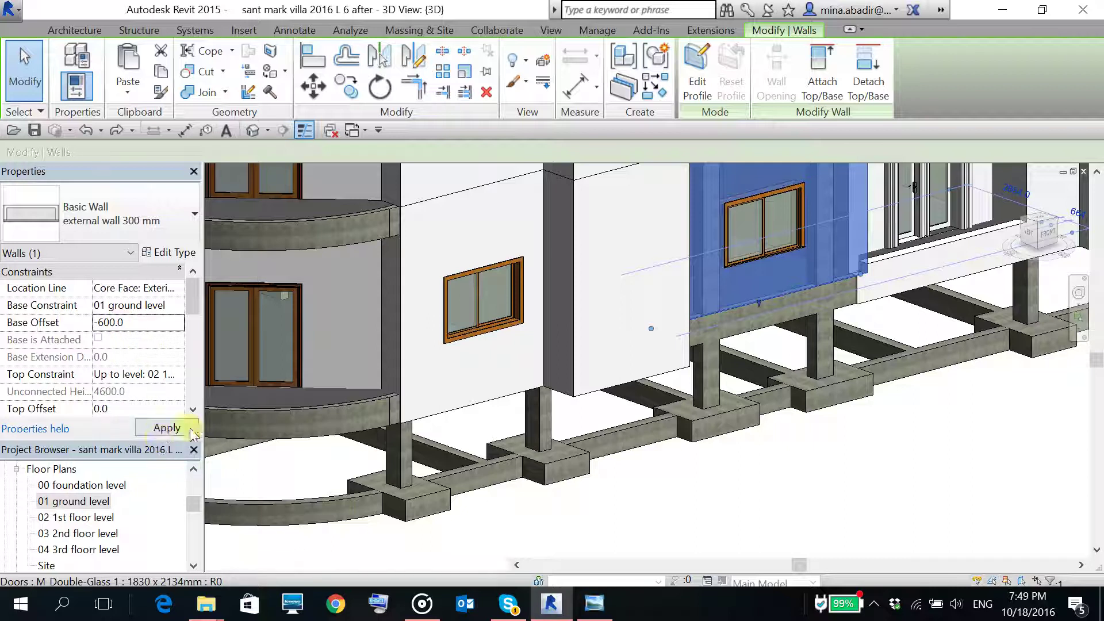
{"action": "left_click", "coordinate": [820, 474]}
- Examine how the external walls meet the concrete beams along the facade and around the curved balconies
{"action": "scroll", "coordinate": [822, 465], "scroll_direction": "down", "scroll_amount": 2}
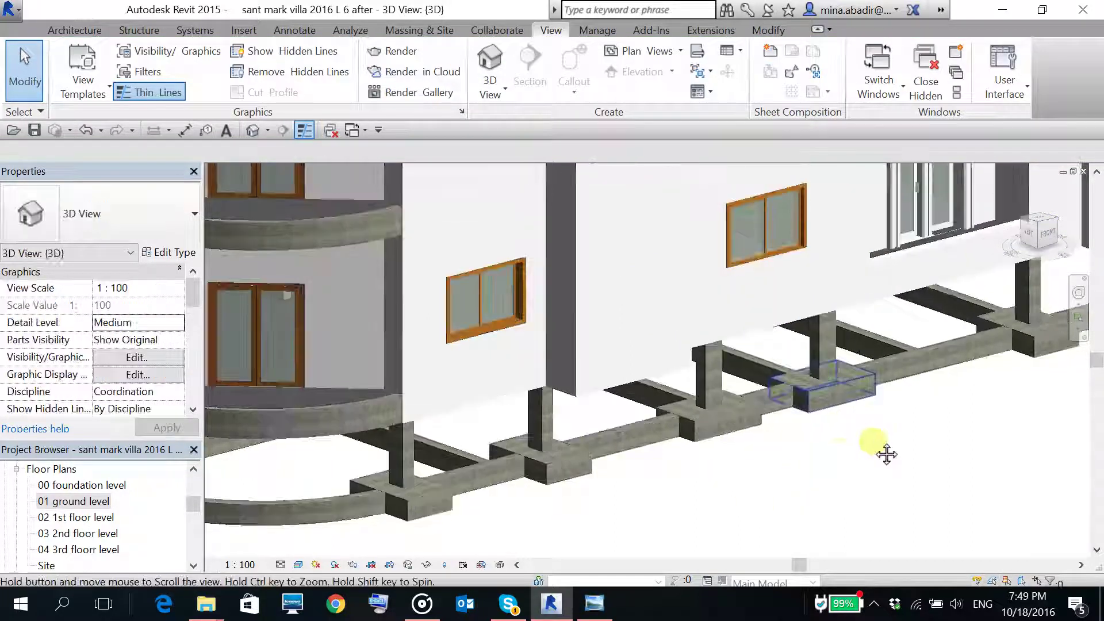
{"action": "middle_click_drag", "start_coordinate": [882, 451], "coordinate": [813, 525], "text": "shift"}
{"action": "scroll", "coordinate": [654, 486], "scroll_direction": "up", "scroll_amount": 5}
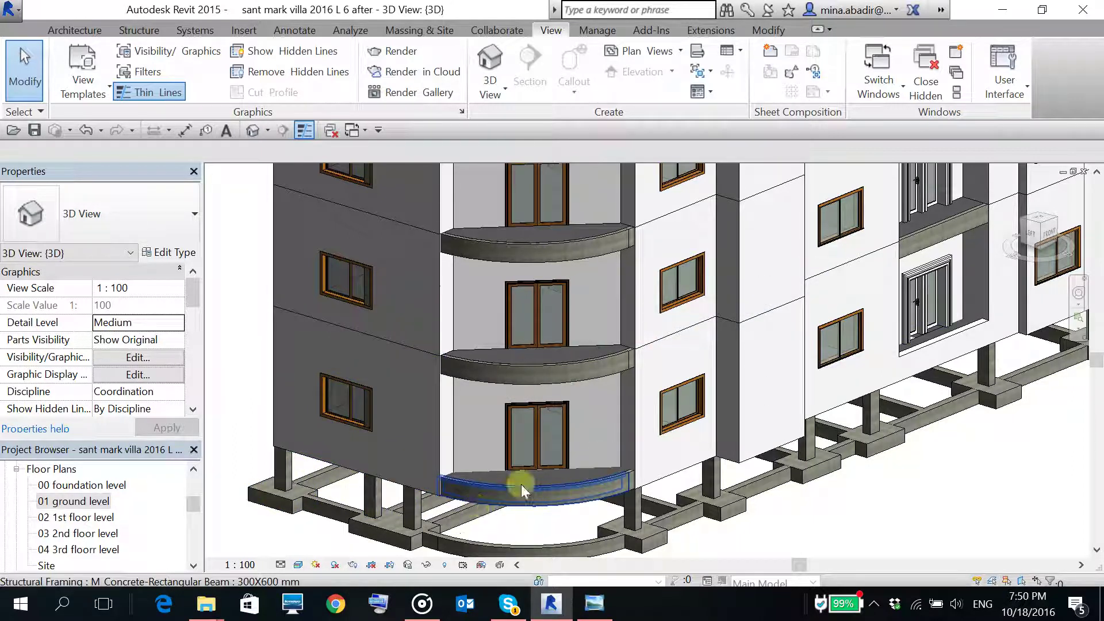
{"action": "scroll", "coordinate": [470, 474], "scroll_direction": "up", "scroll_amount": 3}
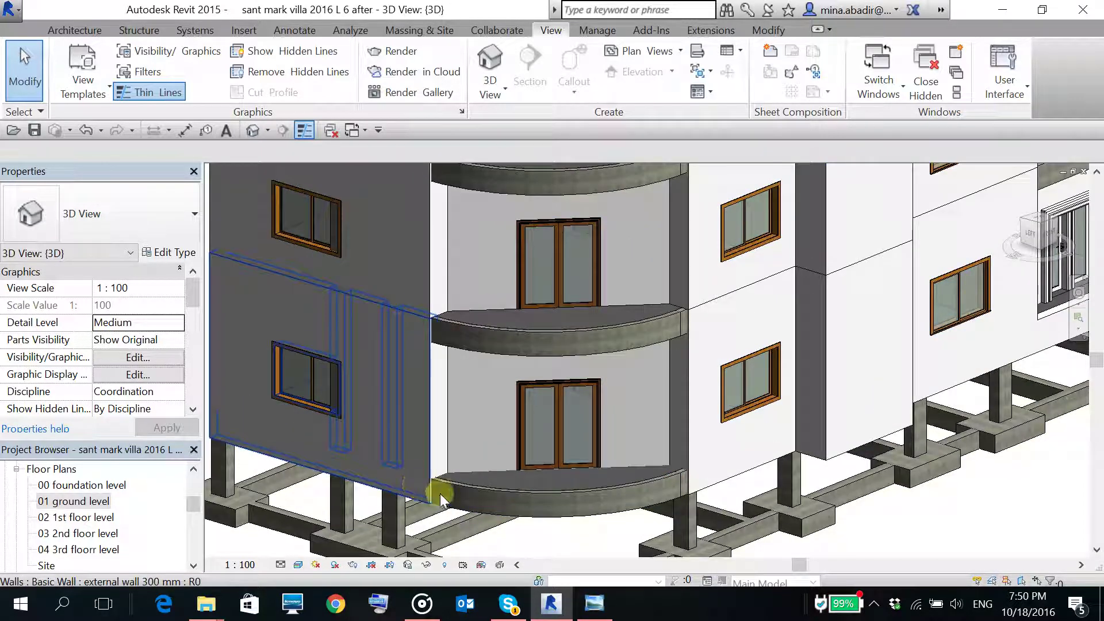
{"action": "scroll", "coordinate": [449, 495], "scroll_direction": "up", "scroll_amount": 2}
{"action": "middle_click_drag", "start_coordinate": [449, 495], "coordinate": [486, 477]}
{"action": "scroll", "coordinate": [485, 476], "scroll_direction": "down", "scroll_amount": 5}
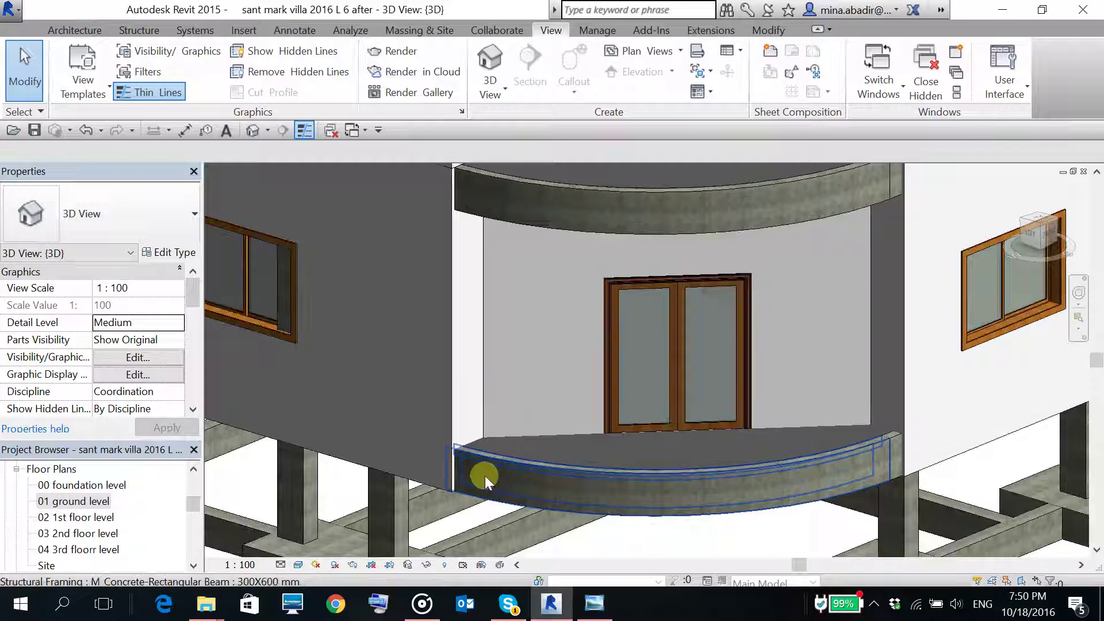
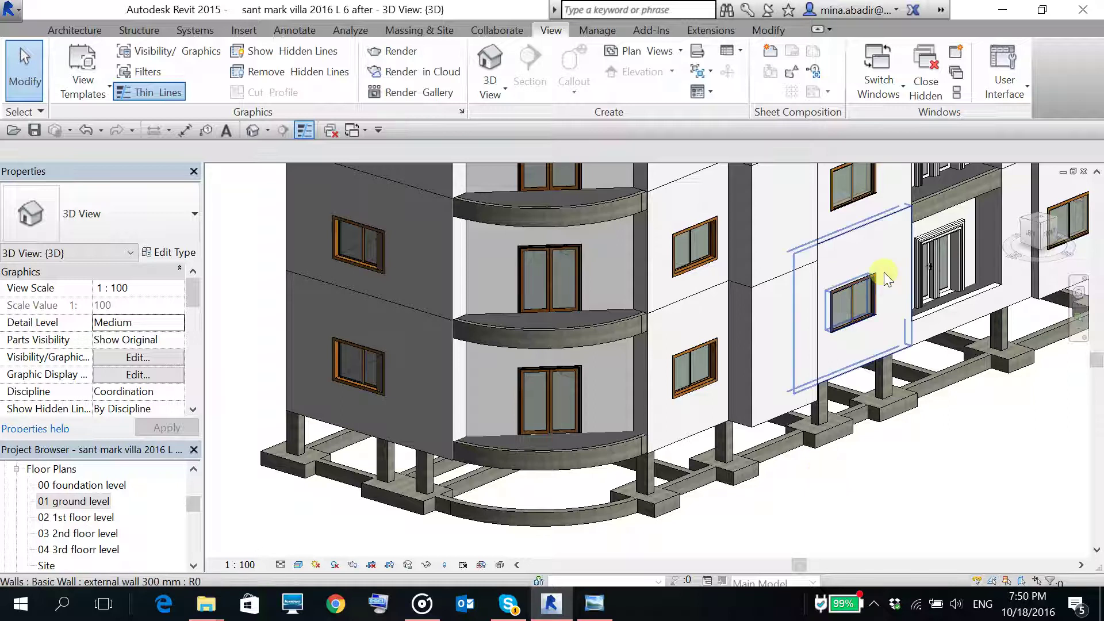
{"action": "scroll", "coordinate": [889, 345], "scroll_direction": "down", "scroll_amount": 3}
{"action": "scroll", "coordinate": [888, 349], "scroll_direction": "up", "scroll_amount": 3}
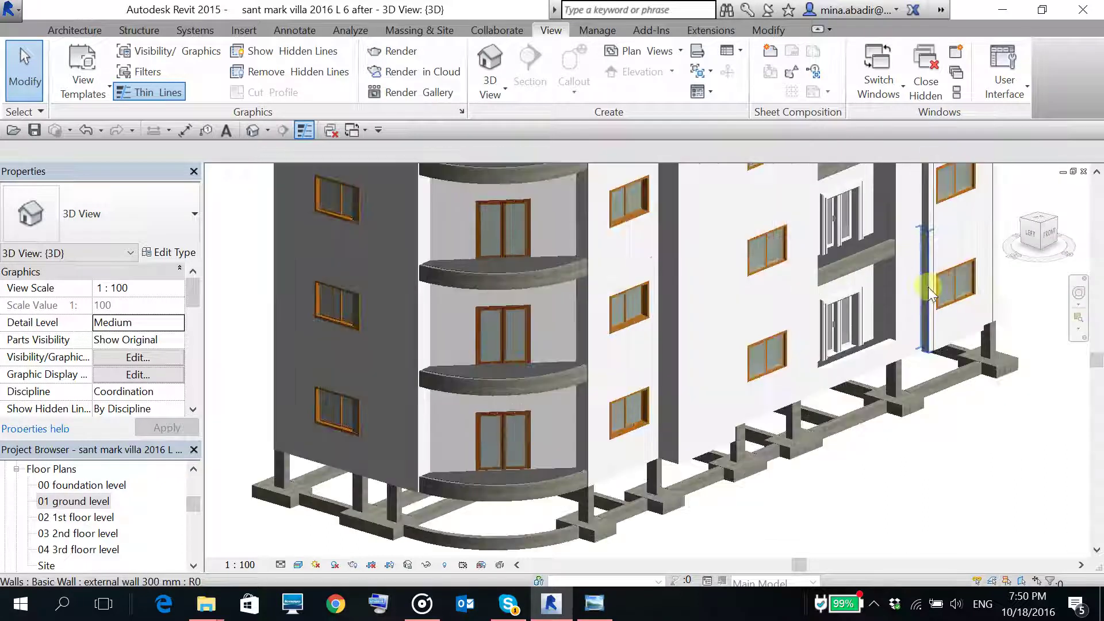
{"action": "scroll", "coordinate": [870, 253], "scroll_direction": "down", "scroll_amount": 3}
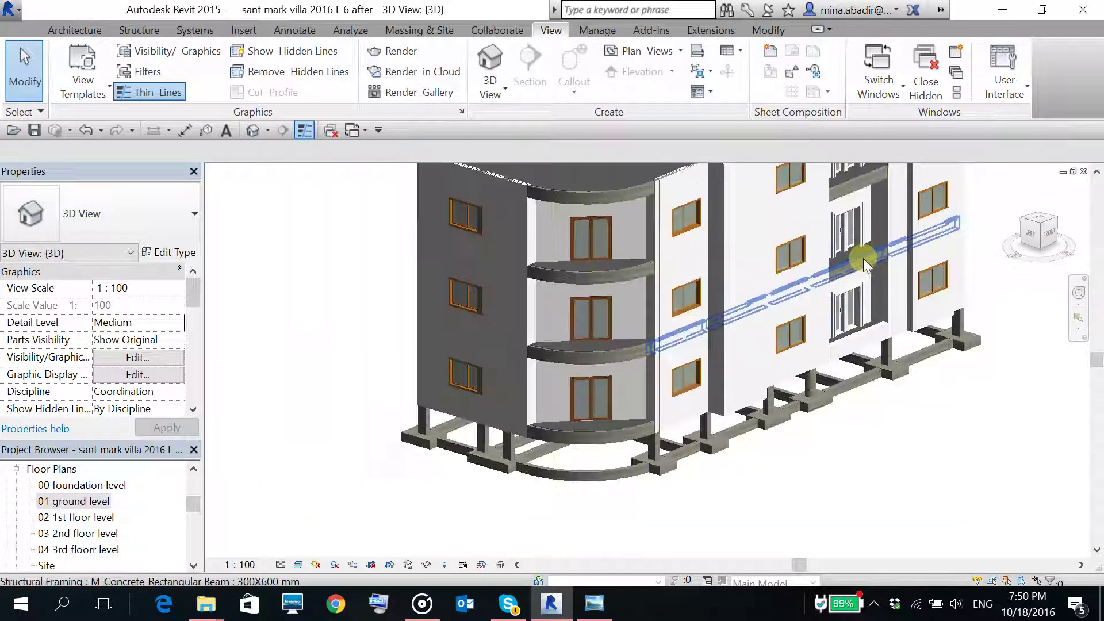
- Copy the low external wall of the ground-level balcony to the clipboard
{"action": "middle_click_drag", "start_coordinate": [866, 228], "coordinate": [853, 261]}
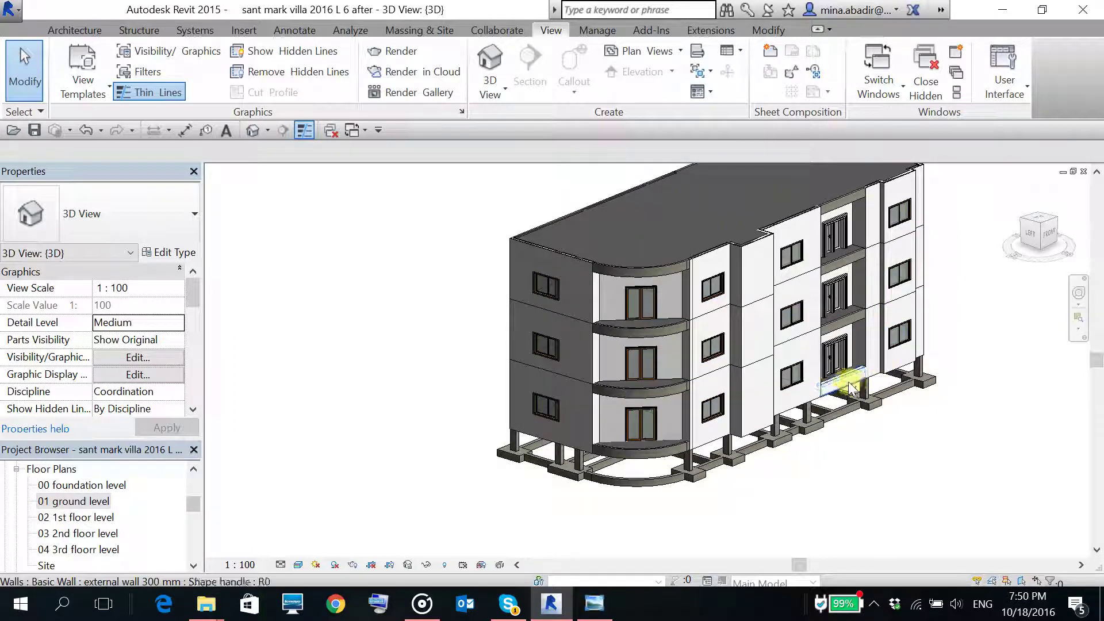
{"action": "left_click", "coordinate": [851, 385]}
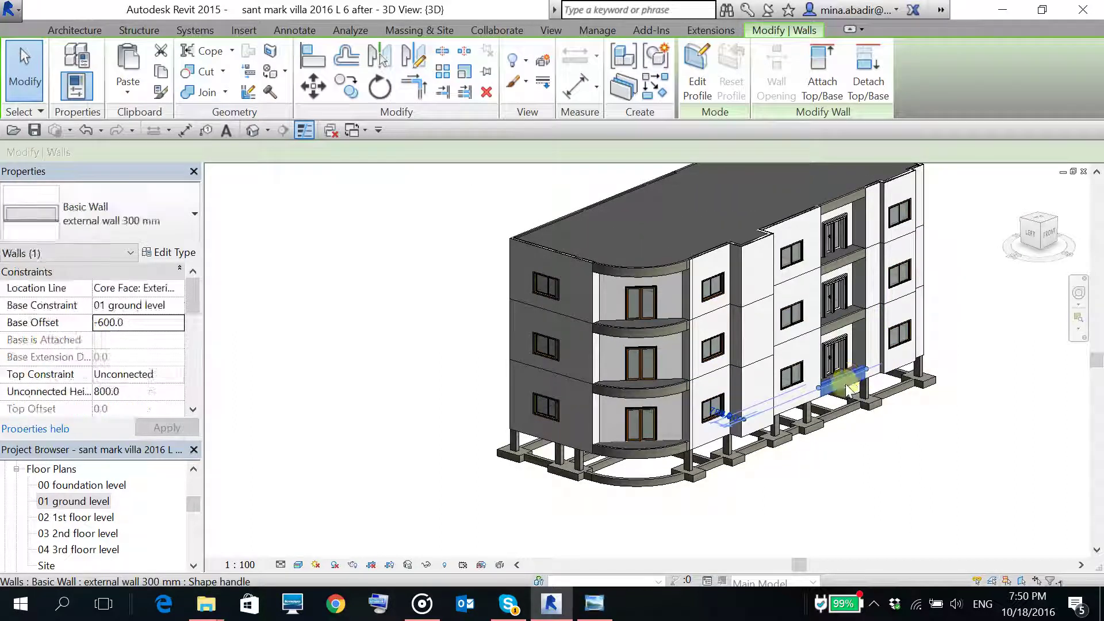
{"action": "scroll", "coordinate": [845, 385], "scroll_direction": "up", "scroll_amount": 3}
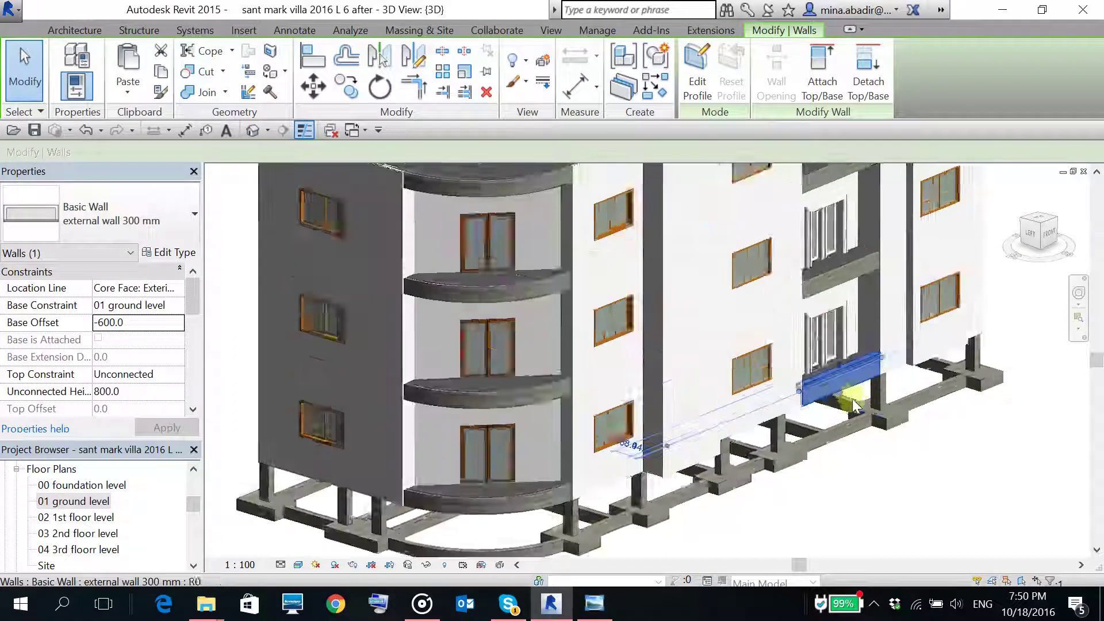
{"action": "left_click", "coordinate": [158, 72]}
- Paste the copied wall aligned to the levels 02 1st floor level, 03 2nd floor level and 04 3rd floorr level
{"action": "scroll", "coordinate": [758, 287], "scroll_direction": "down", "scroll_amount": 2}
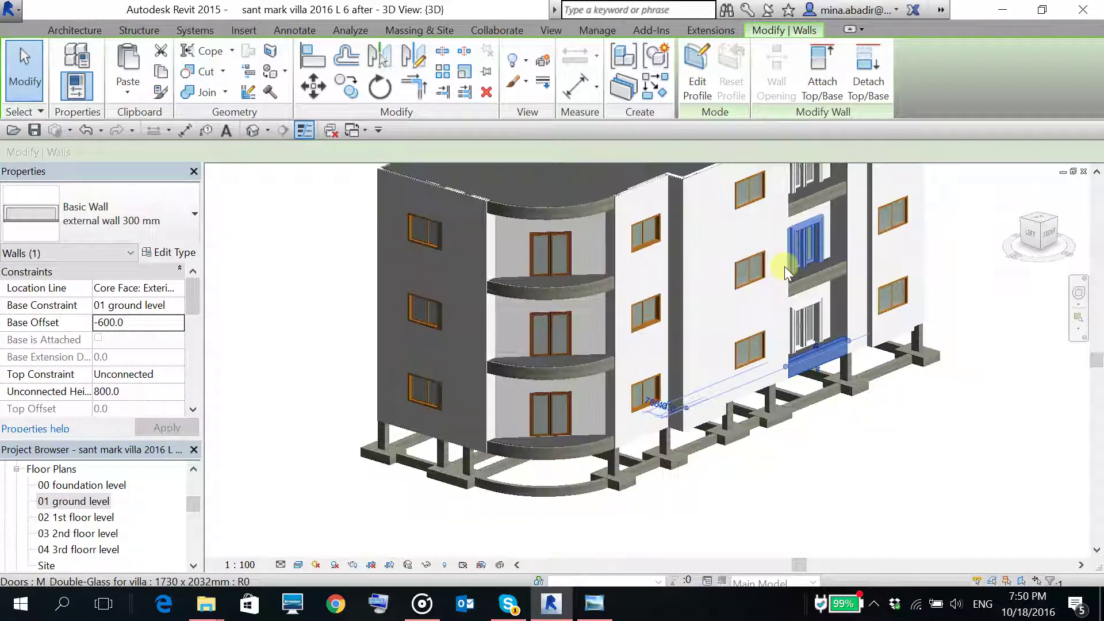
{"action": "middle_click_drag", "start_coordinate": [785, 267], "coordinate": [838, 383]}
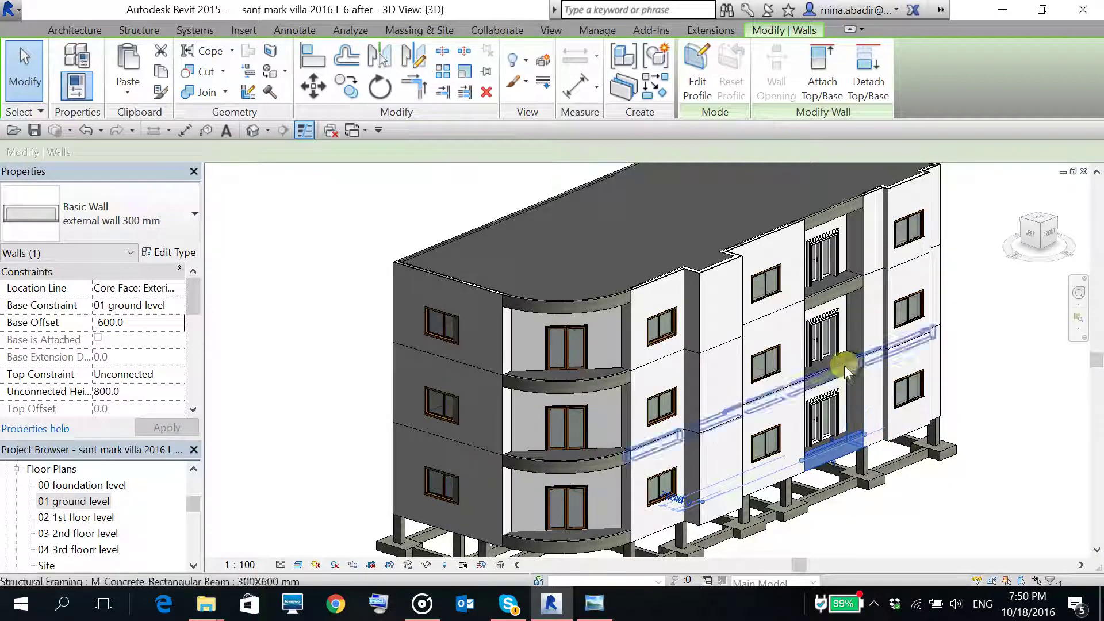
{"action": "left_click", "coordinate": [128, 90]}
{"action": "left_click", "coordinate": [177, 154]}
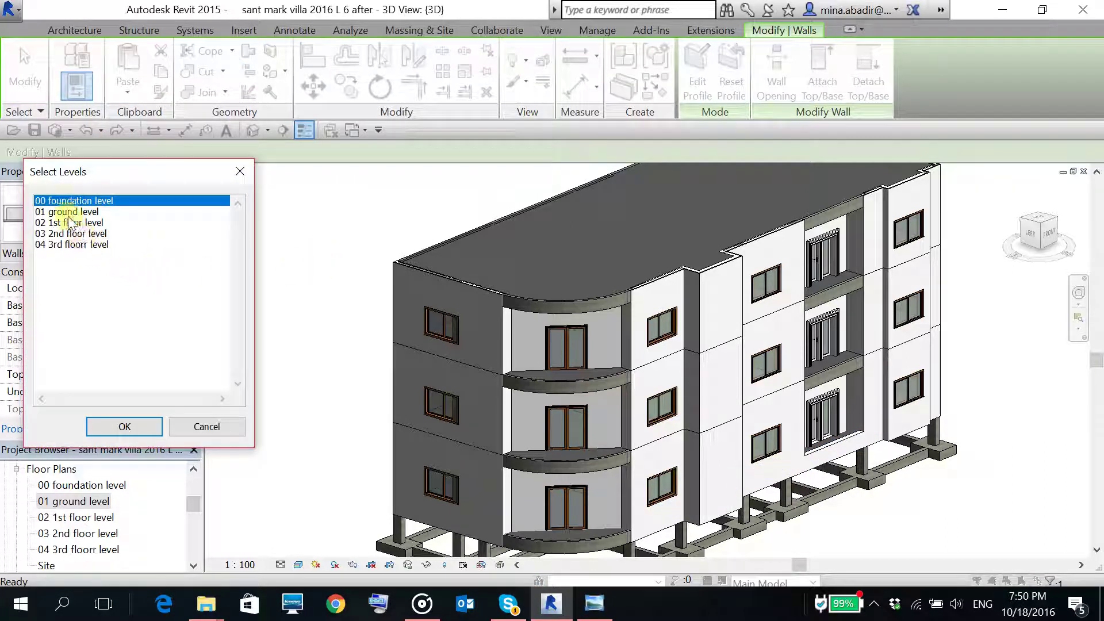
{"action": "left_click", "coordinate": [68, 213]}
{"action": "left_click", "coordinate": [71, 223]}
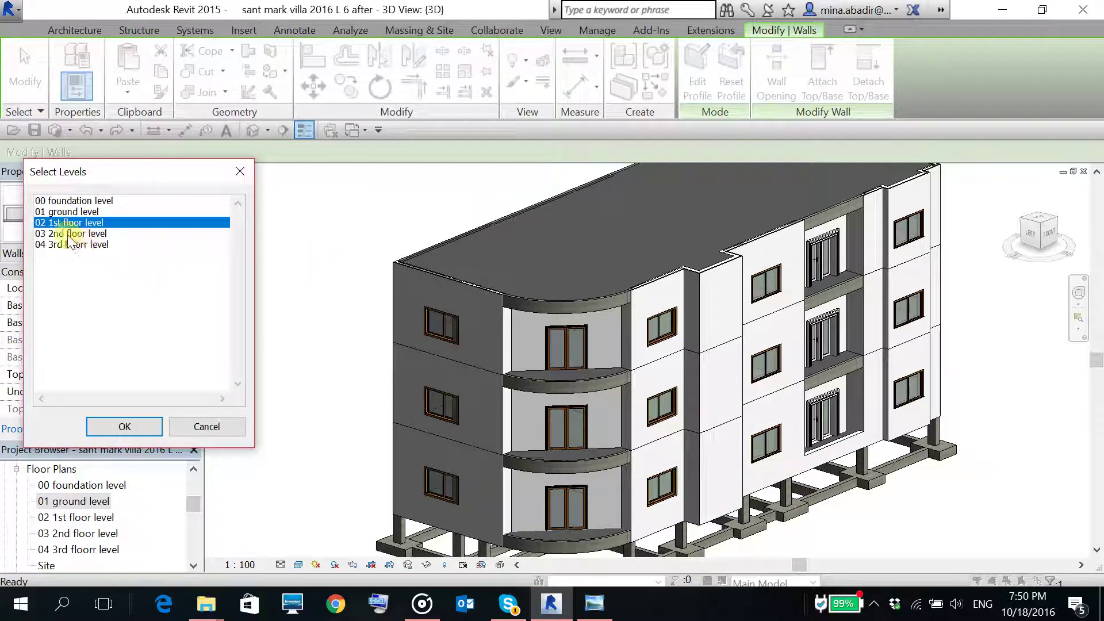
{"action": "left_click", "coordinate": [68, 233], "text": "shift"}
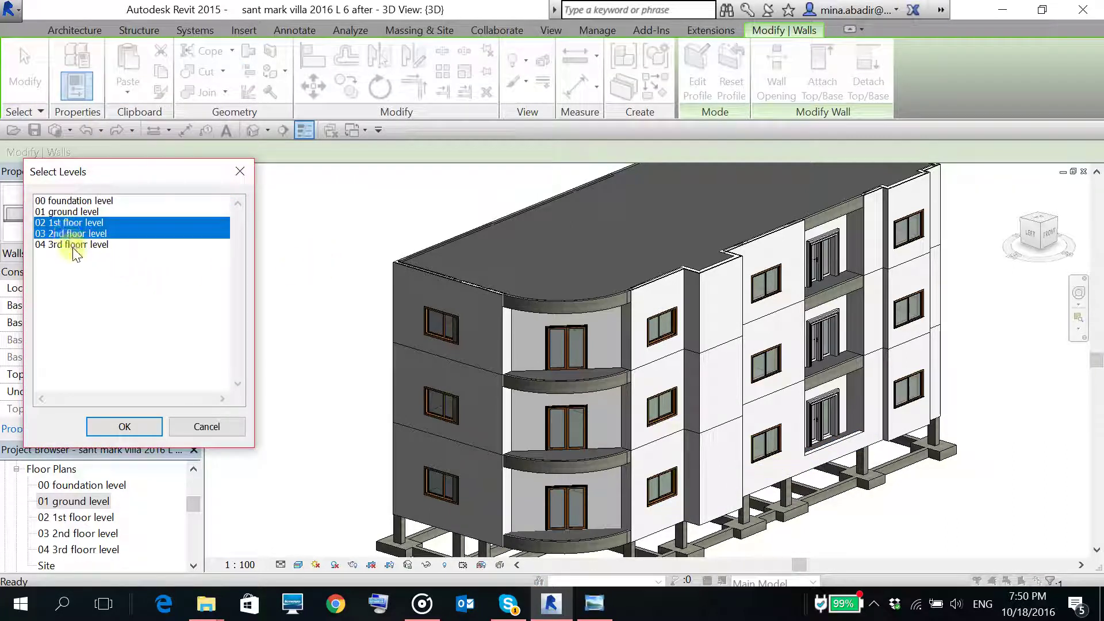
{"action": "left_click", "coordinate": [144, 434]}
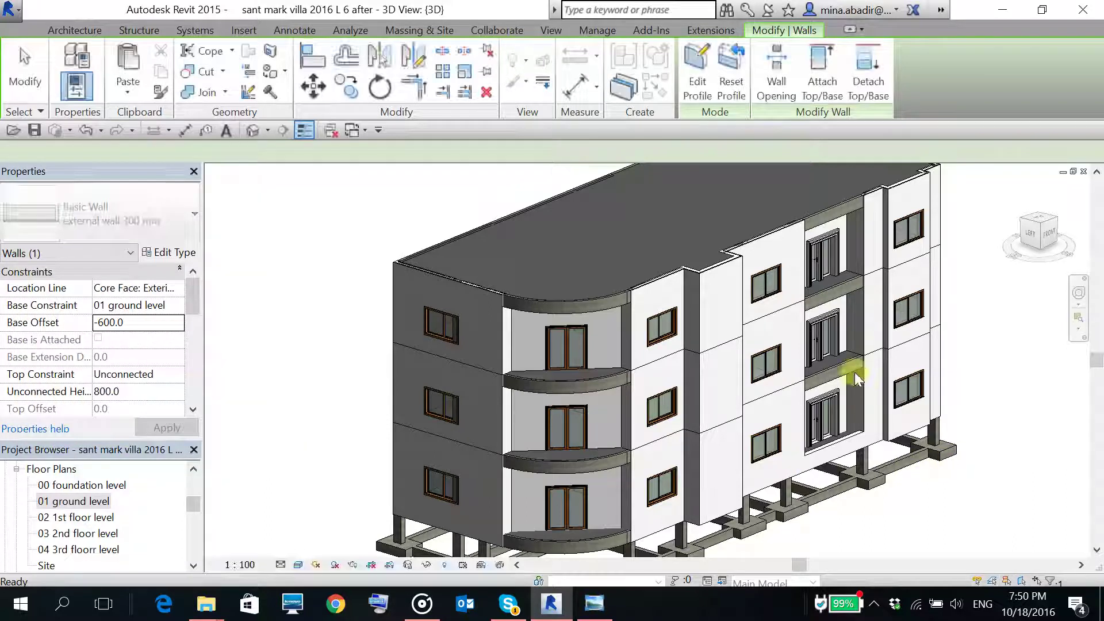
{"action": "left_click", "coordinate": [984, 233]}
- Inspect the pasted balcony walls on the upper storeys of the facade
{"action": "scroll", "coordinate": [856, 220], "scroll_direction": "up", "scroll_amount": 5}
{"action": "scroll", "coordinate": [856, 221], "scroll_direction": "down", "scroll_amount": 3}
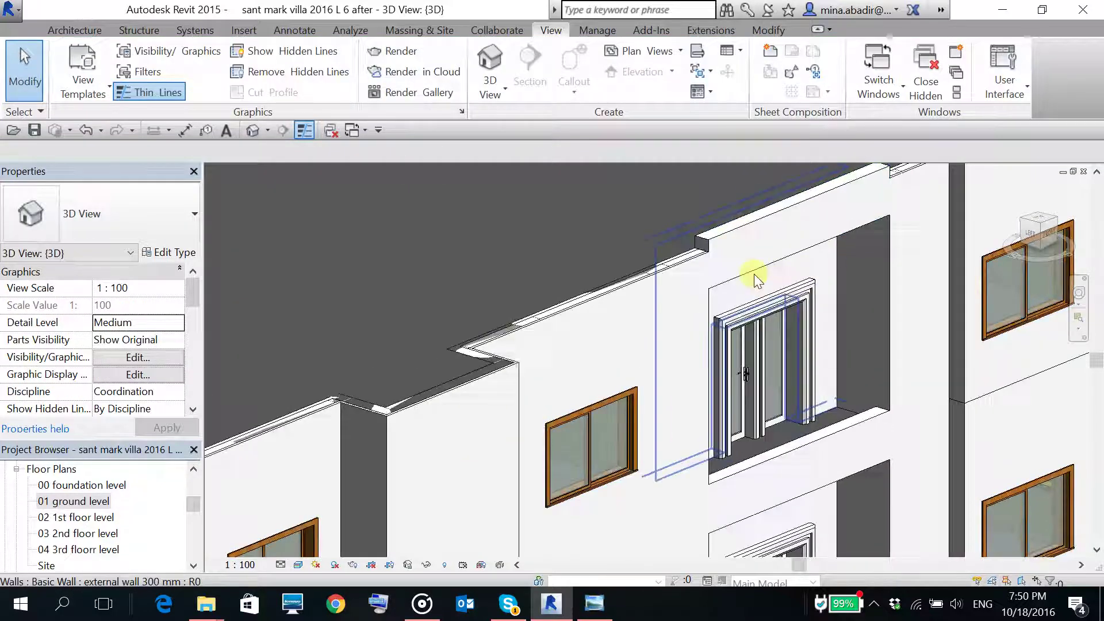
{"action": "middle_click_drag", "start_coordinate": [752, 284], "coordinate": [655, 380]}
{"action": "scroll", "coordinate": [722, 375], "scroll_direction": "up", "scroll_amount": 2}
{"action": "scroll", "coordinate": [612, 374], "scroll_direction": "down", "scroll_amount": 3}
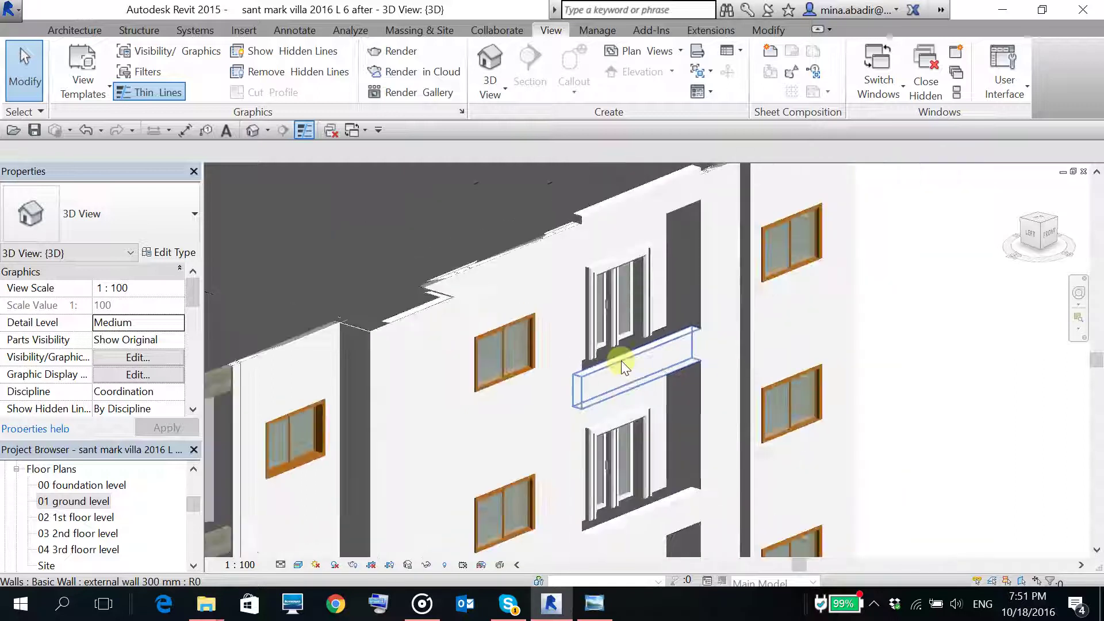
{"action": "scroll", "coordinate": [636, 280], "scroll_direction": "up", "scroll_amount": 3}
{"action": "scroll", "coordinate": [611, 229], "scroll_direction": "up", "scroll_amount": 2}
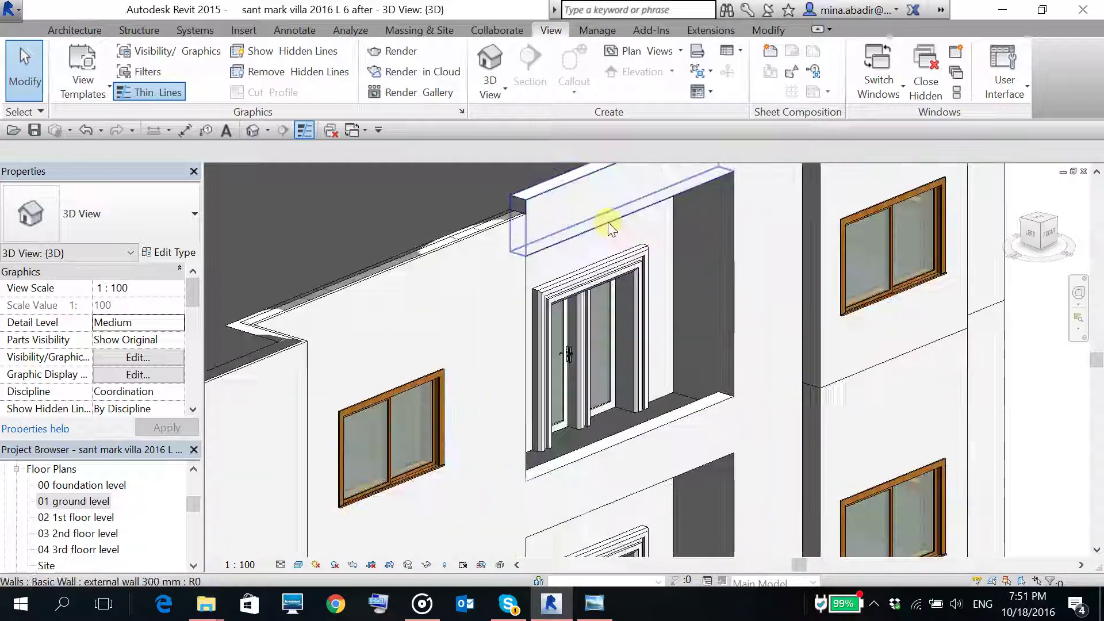
{"action": "scroll", "coordinate": [604, 228], "scroll_direction": "down", "scroll_amount": 3}
{"action": "middle_click_drag", "start_coordinate": [641, 438], "coordinate": [815, 364]}
{"action": "scroll", "coordinate": [643, 393], "scroll_direction": "up", "scroll_amount": 3}
{"action": "scroll", "coordinate": [646, 390], "scroll_direction": "down", "scroll_amount": 4}
{"action": "scroll", "coordinate": [815, 364], "scroll_direction": "down", "scroll_amount": 3}
{"action": "middle_click_drag", "start_coordinate": [903, 406], "coordinate": [972, 419]}
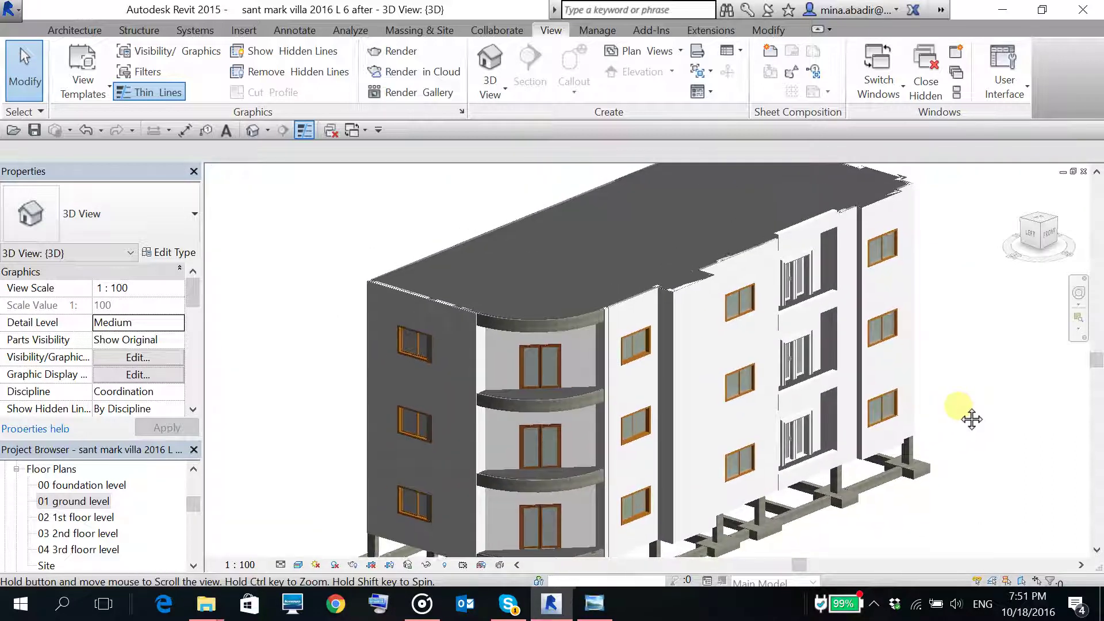
- Undo the wall paste and redo it to compare the facade with and without the copies
{"action": "left_click", "coordinate": [84, 132]}
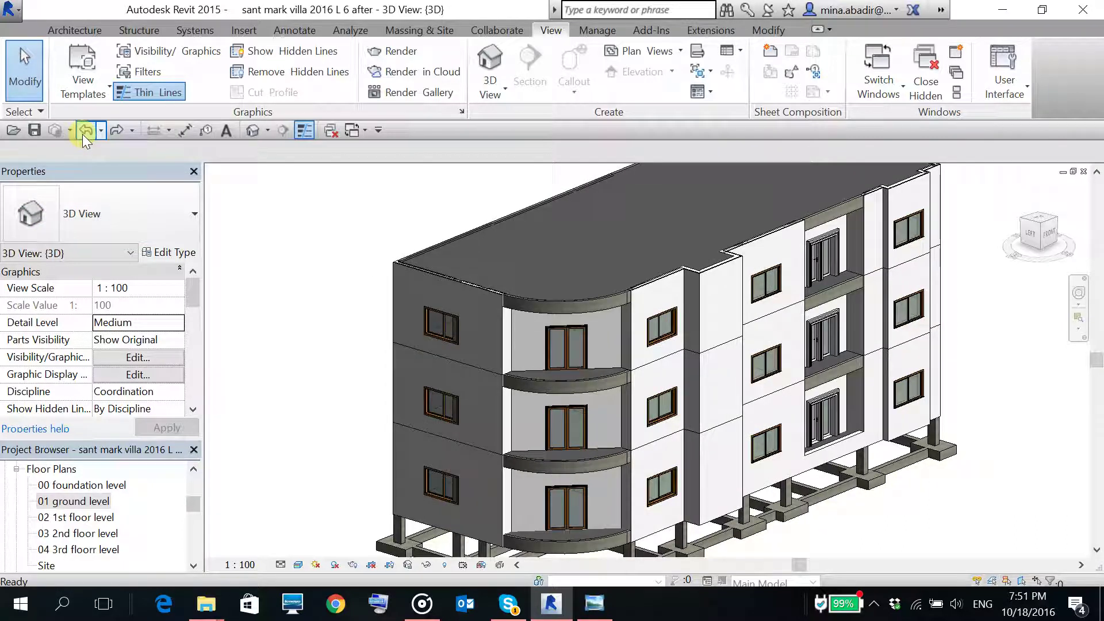
{"action": "middle_click_drag", "start_coordinate": [296, 270], "coordinate": [294, 306]}
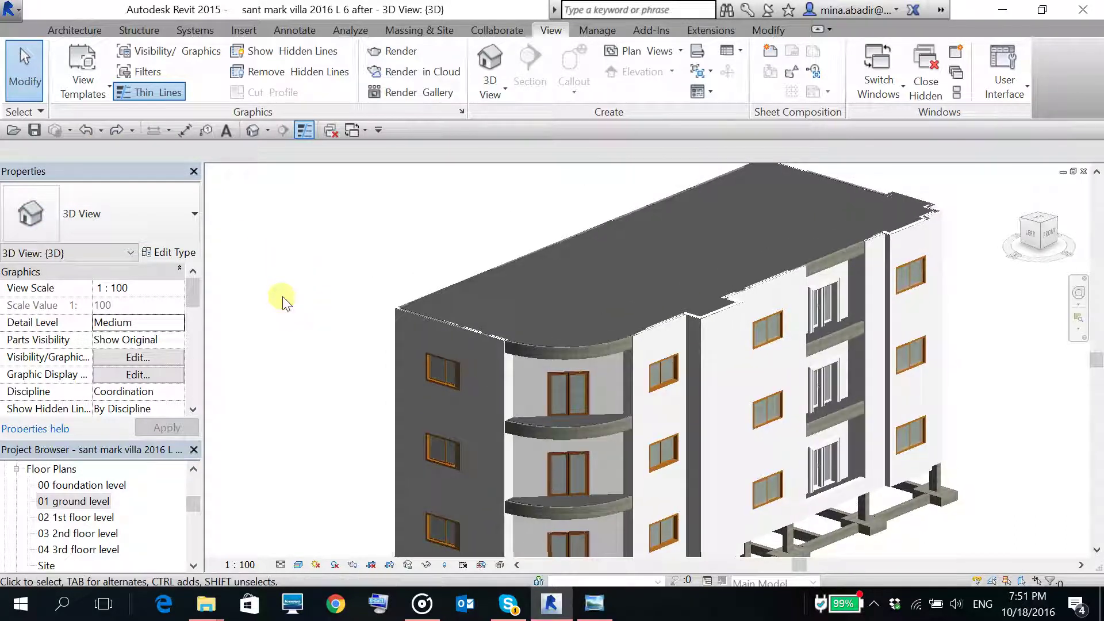
{"action": "left_click", "coordinate": [118, 130]}
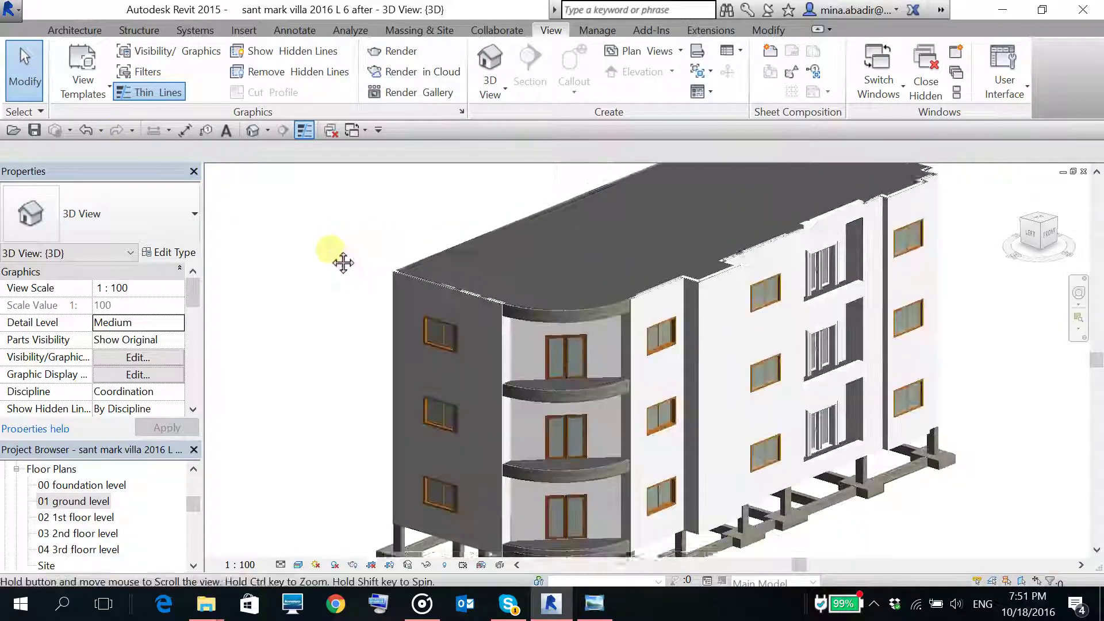
{"action": "middle_click_drag", "start_coordinate": [345, 255], "coordinate": [339, 271]}
{"action": "scroll", "coordinate": [937, 451], "scroll_direction": "down", "scroll_amount": 2}
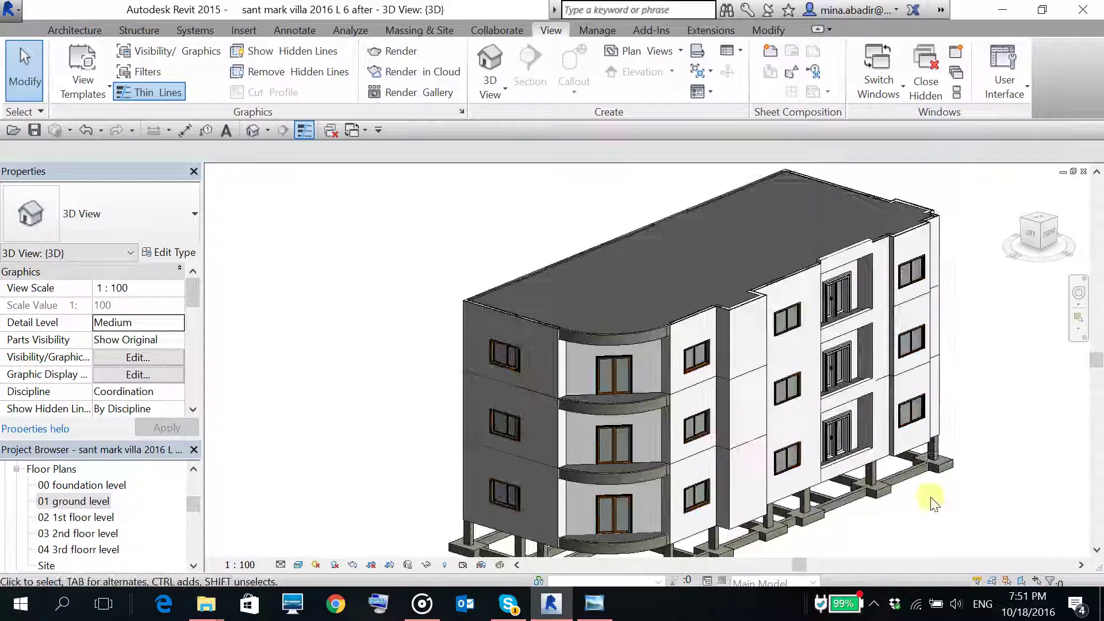
- Delete the pasted balcony wall at roof height on the 04 3rd floorr level
{"action": "mouse_move", "coordinate": [928, 501]}
{"action": "middle_mouse_down"}
{"action": "mouse_move", "coordinate": [944, 504]}
{"action": "mouse_move", "coordinate": [924, 493]}
{"action": "middle_mouse_up"}
{"action": "scroll", "coordinate": [924, 493], "scroll_direction": "up", "scroll_amount": 3}
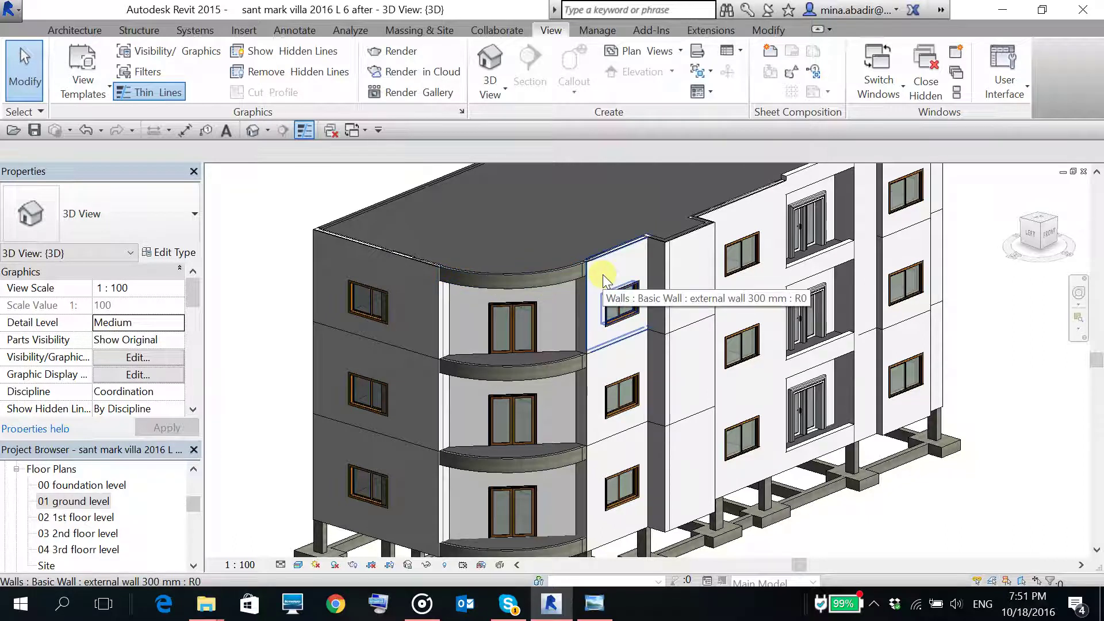
{"action": "middle_click_drag", "start_coordinate": [586, 278], "coordinate": [578, 265]}
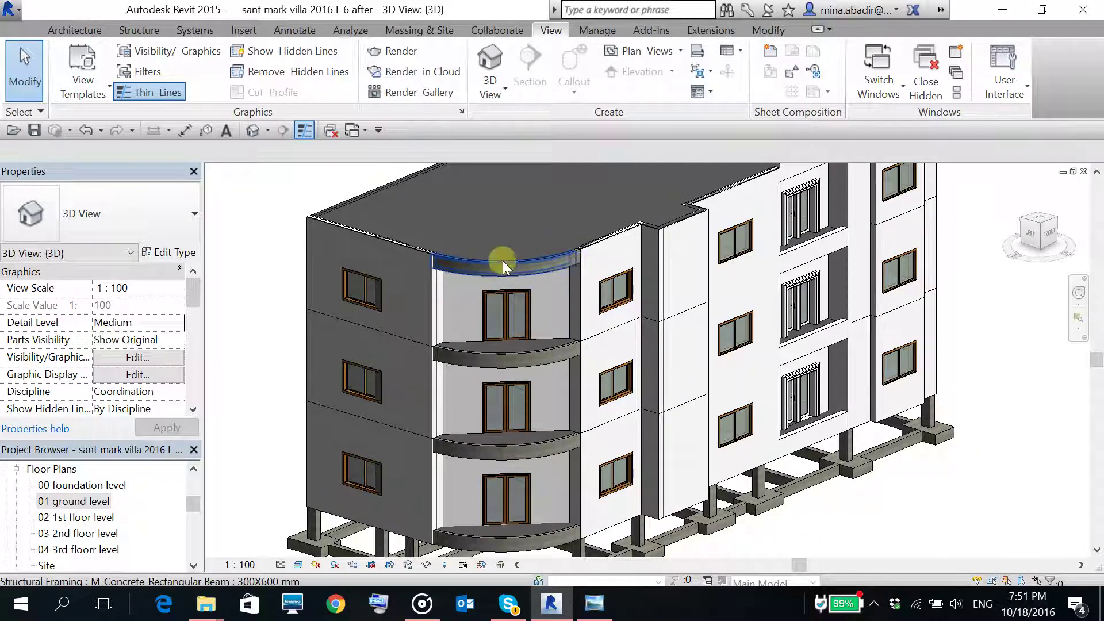
{"action": "scroll", "coordinate": [501, 260], "scroll_direction": "down", "scroll_amount": 2}
{"action": "middle_click_drag", "start_coordinate": [509, 248], "coordinate": [505, 362]}
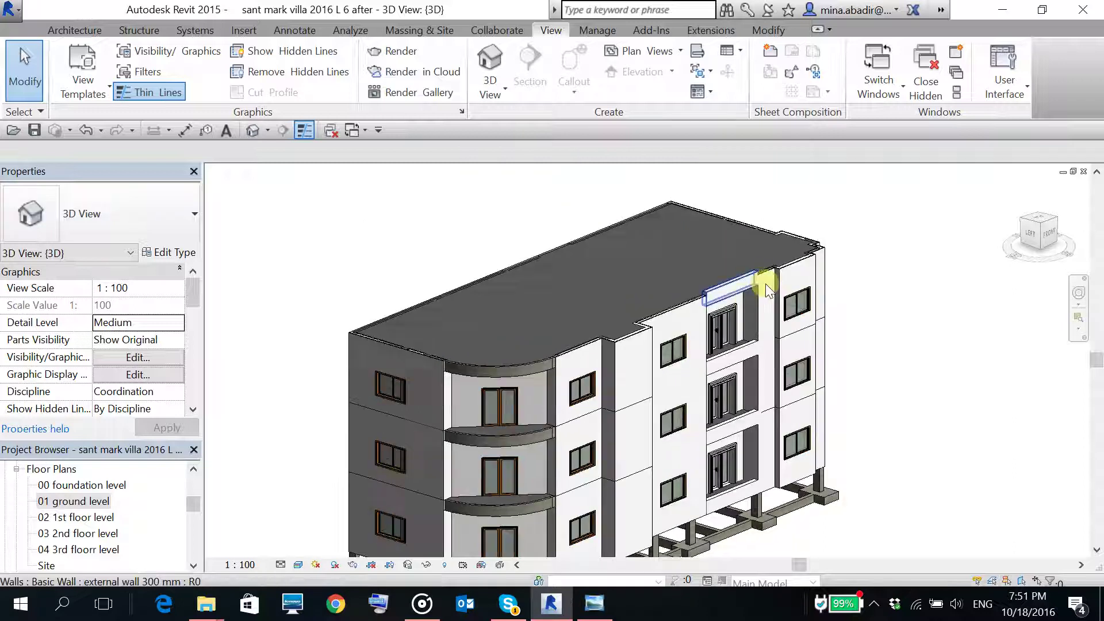
{"action": "scroll", "coordinate": [768, 289], "scroll_direction": "up", "scroll_amount": 2}
{"action": "left_click", "coordinate": [734, 282]}
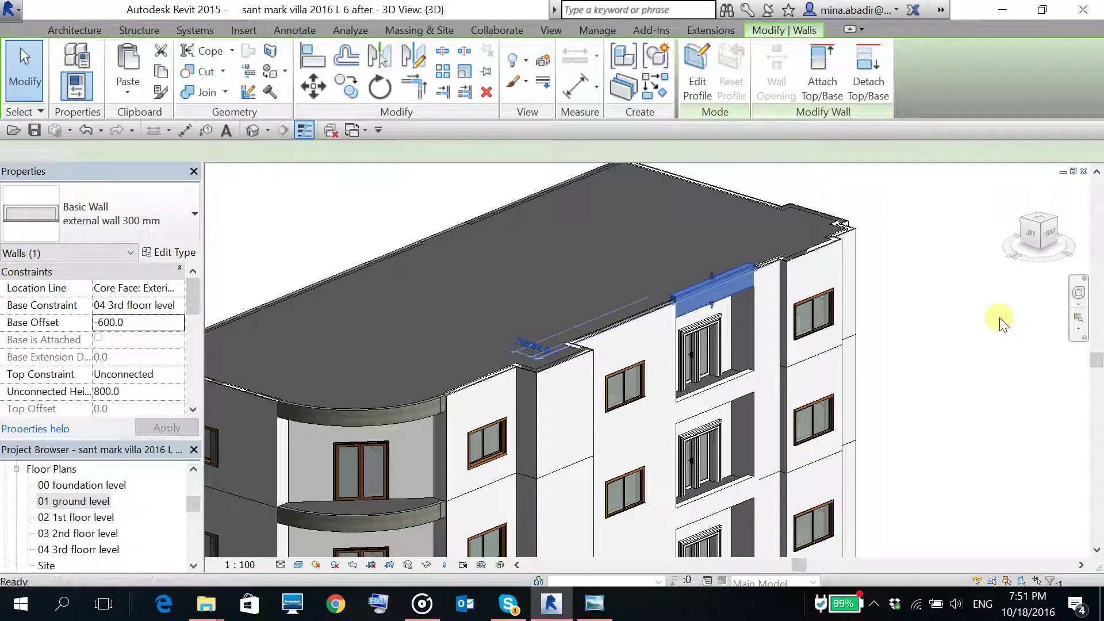
{"action": "left_click", "coordinate": [1000, 321]}
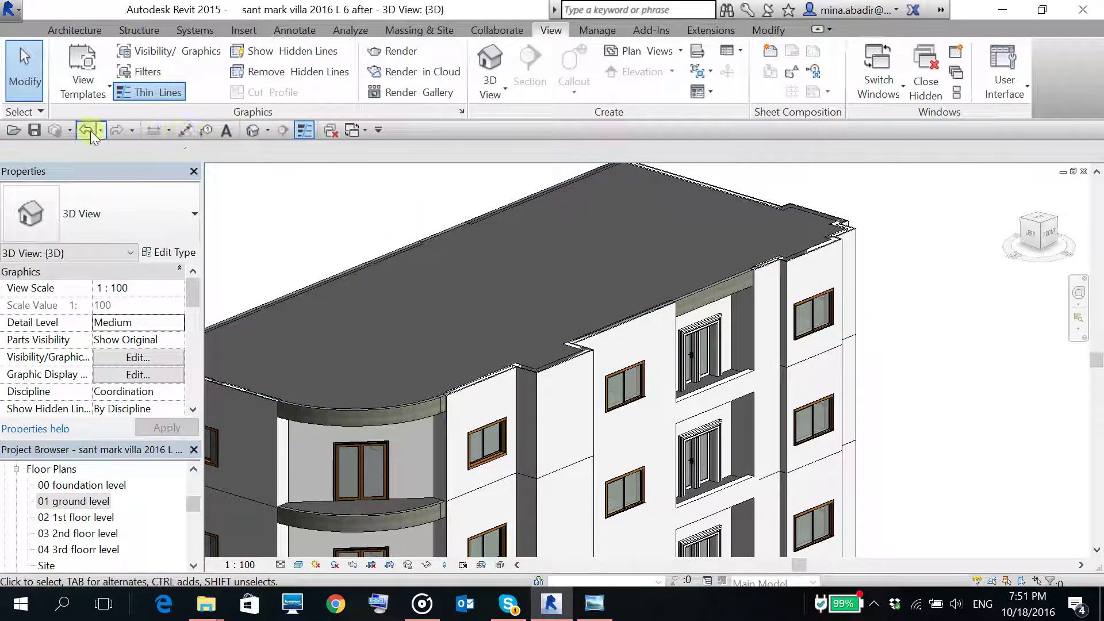
{"action": "left_click", "coordinate": [728, 286]}
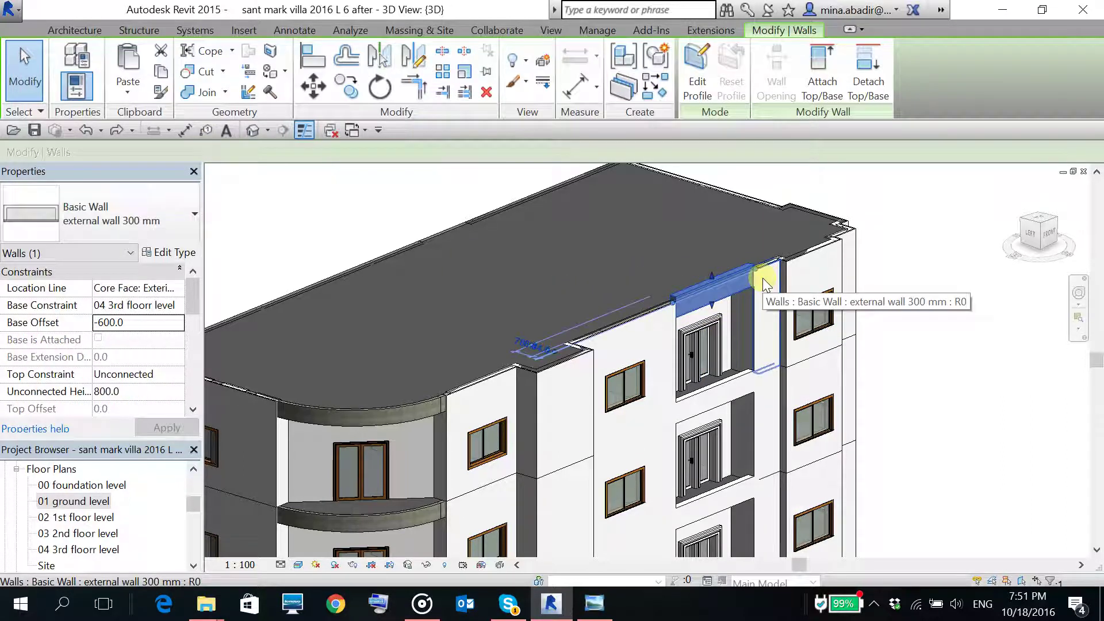
{"action": "key", "text": "Escape"}
- Examine the roof slab edge and the balcony facade in the 3D view
{"action": "scroll", "coordinate": [713, 259], "scroll_direction": "down", "scroll_amount": 3}
{"action": "middle_click_drag", "start_coordinate": [713, 258], "coordinate": [808, 368], "text": "shift"}
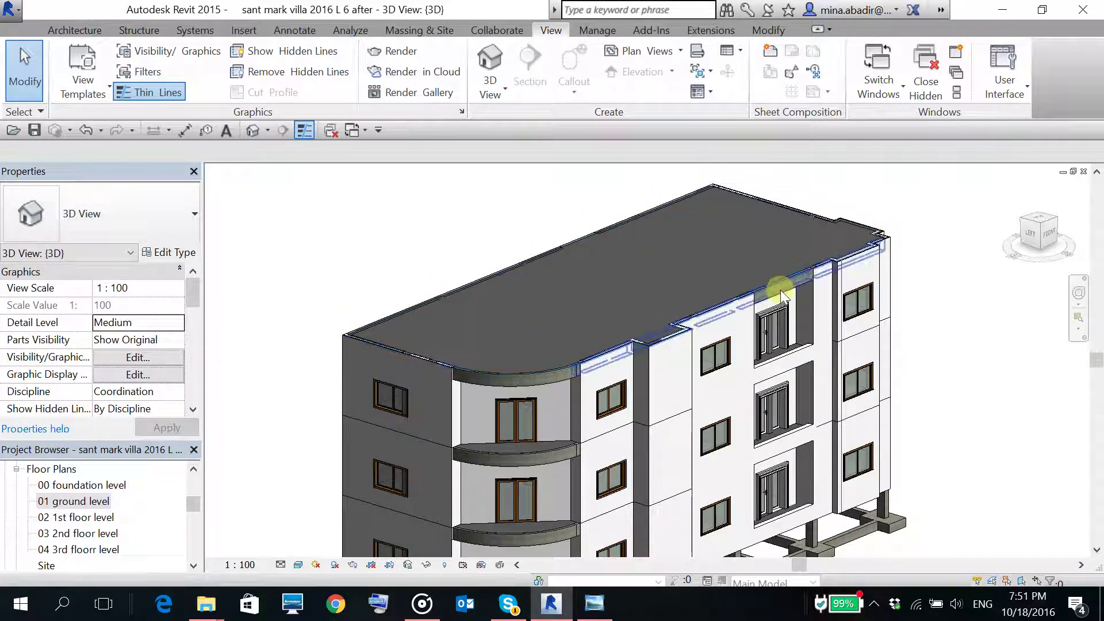
{"action": "scroll", "coordinate": [794, 285], "scroll_direction": "down", "scroll_amount": 2}
{"action": "scroll", "coordinate": [828, 270], "scroll_direction": "up", "scroll_amount": 2}
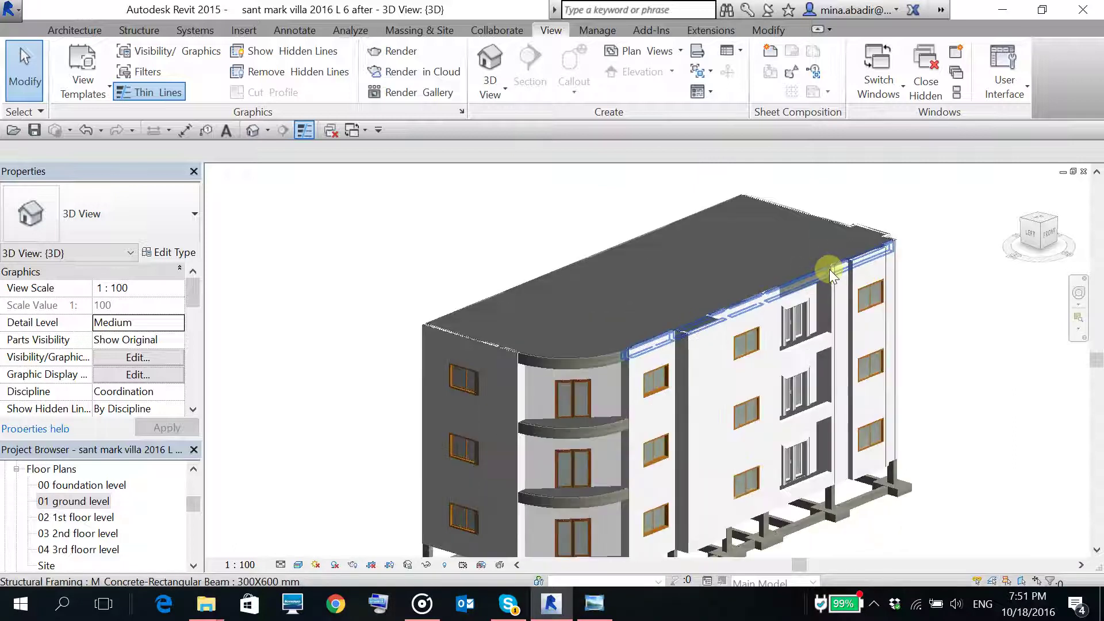
{"action": "middle_click_drag", "start_coordinate": [829, 269], "coordinate": [702, 261], "text": "shift"}
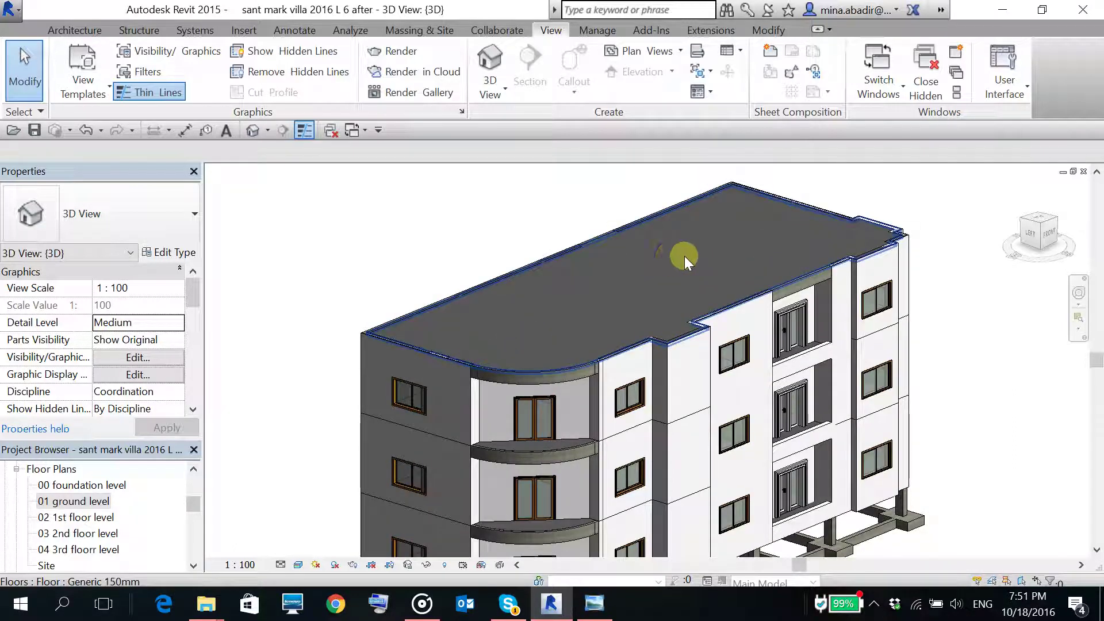
{"action": "middle_click_drag", "start_coordinate": [981, 291], "coordinate": [988, 316]}
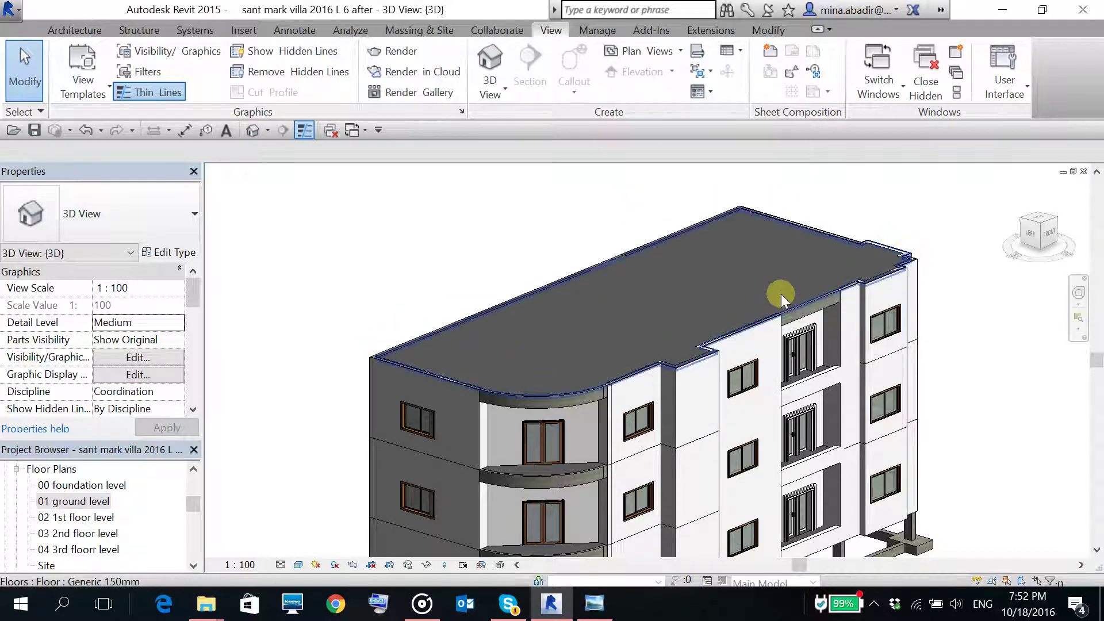
{"action": "middle_click_drag", "start_coordinate": [781, 295], "coordinate": [744, 262], "text": "shift"}
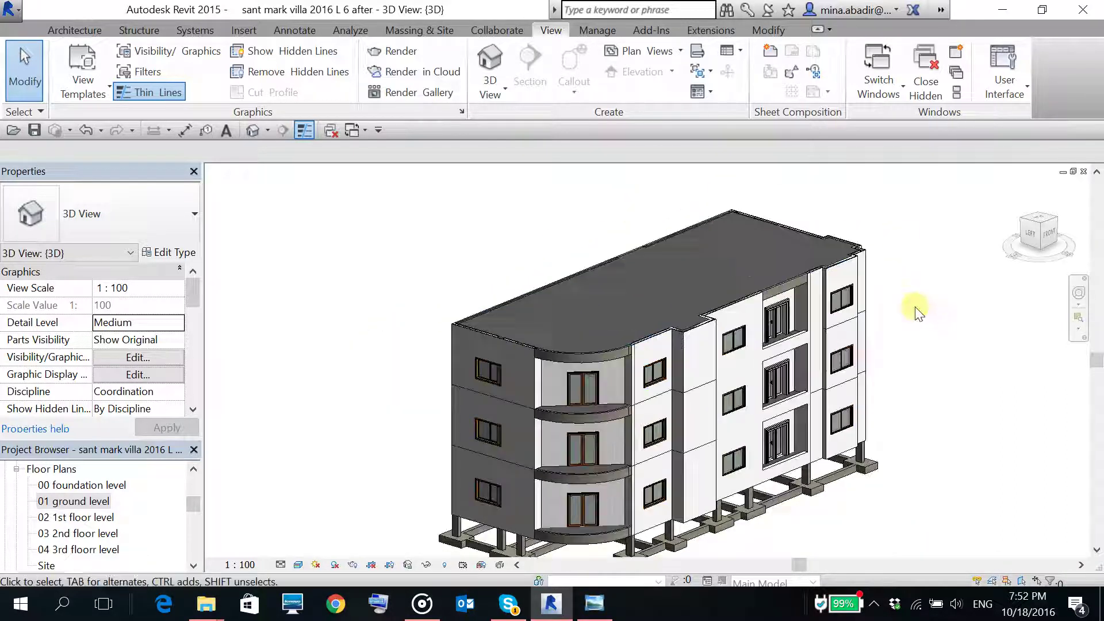
{"action": "middle_click_drag", "start_coordinate": [919, 310], "coordinate": [813, 210], "text": "shift"}
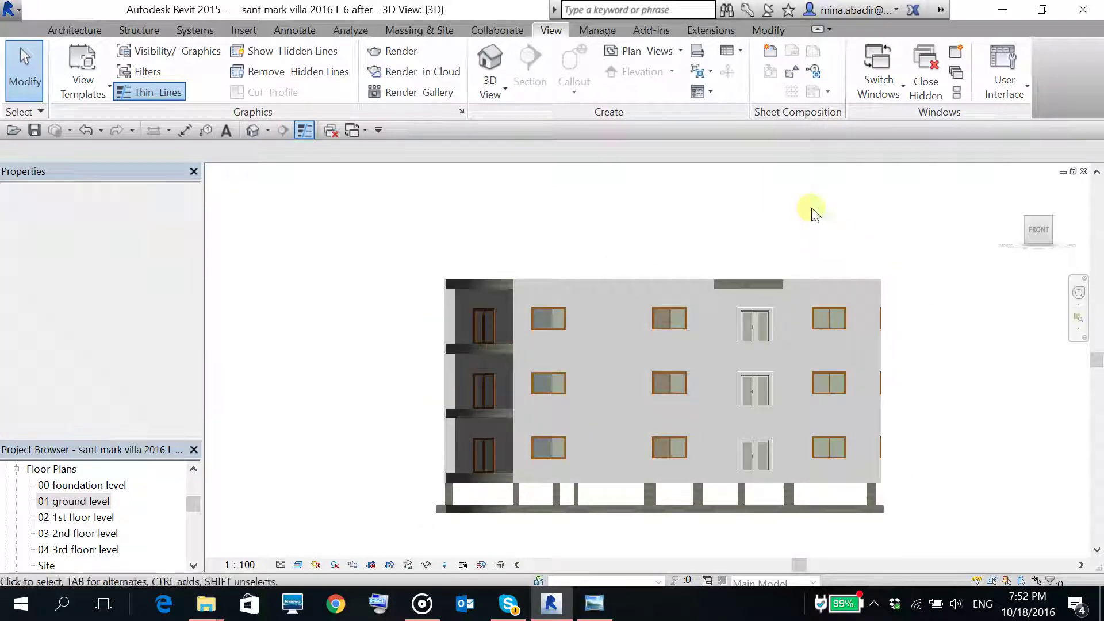
{"action": "left_click_drag", "start_coordinate": [935, 300], "coordinate": [400, 336]}
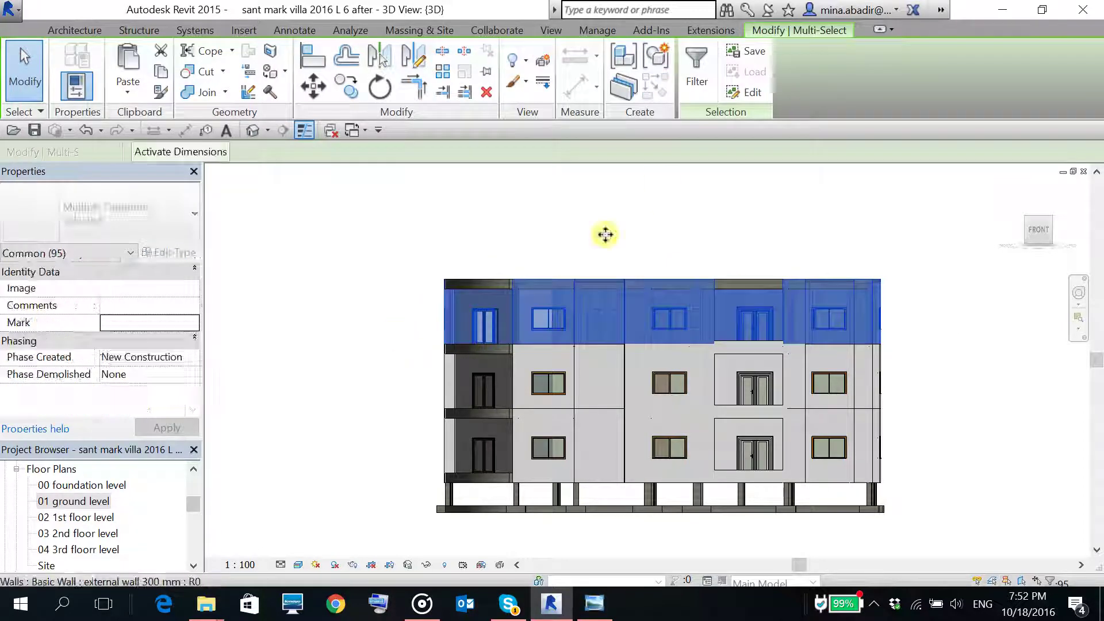
{"action": "left_click", "coordinate": [713, 92]}
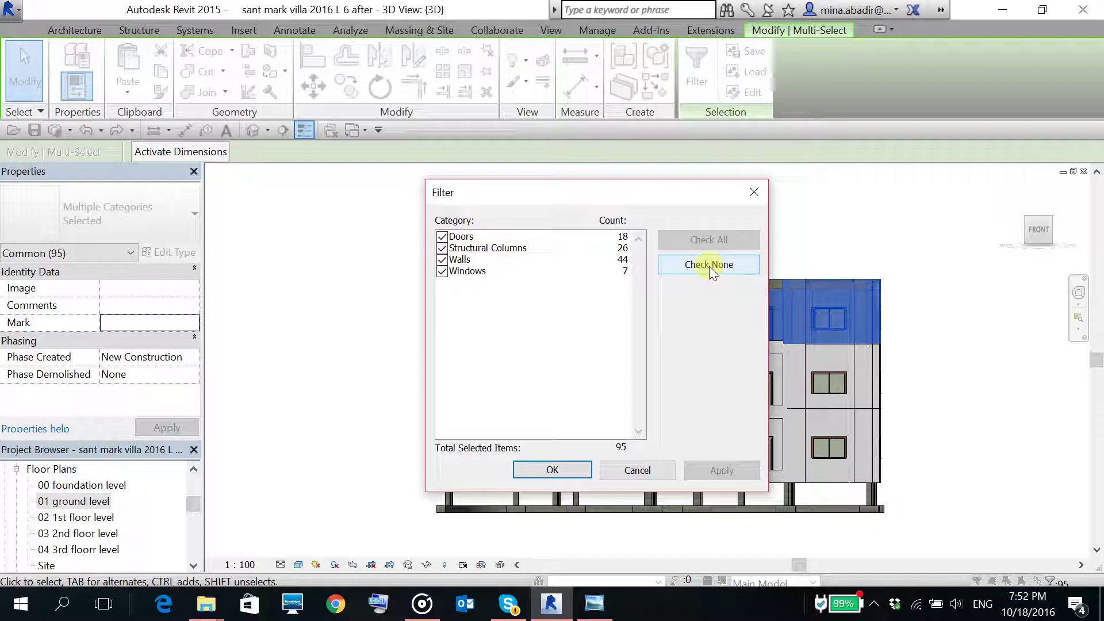
{"action": "left_click", "coordinate": [761, 193]}
{"action": "left_click", "coordinate": [668, 224]}
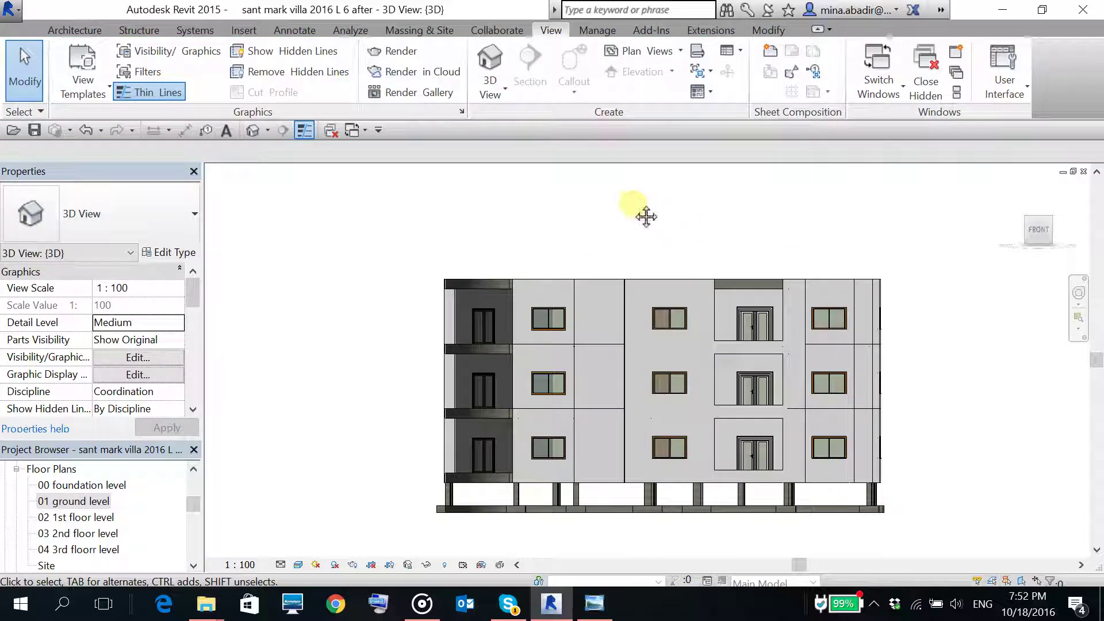
- Open the 04 3rd floorr level floor plan
{"action": "middle_click_drag", "start_coordinate": [646, 216], "coordinate": [685, 314], "text": "shift"}
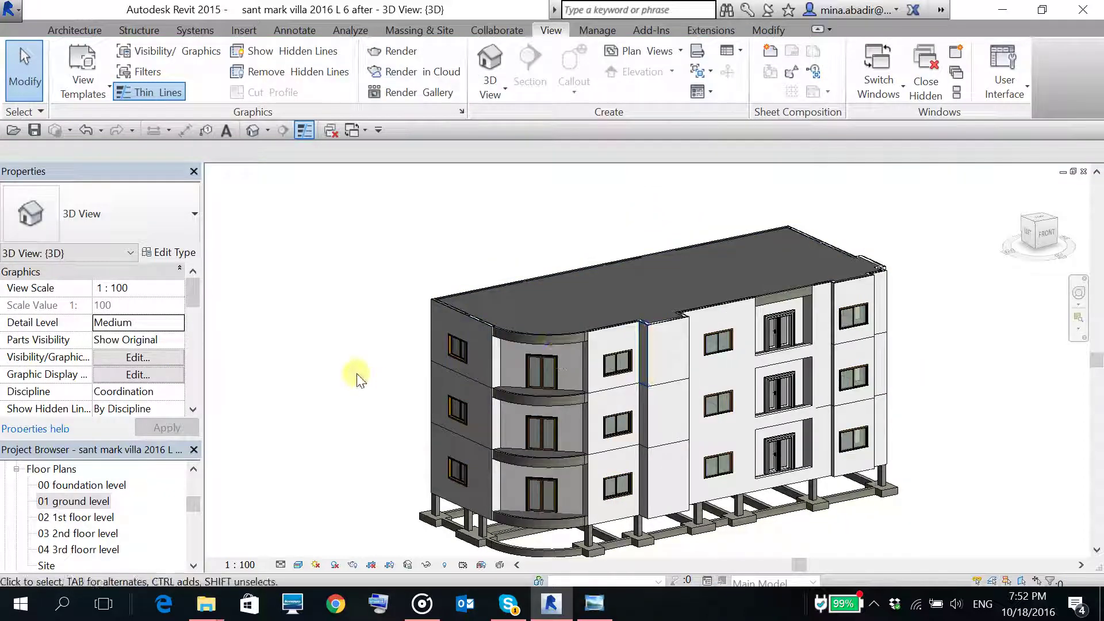
{"action": "middle_click_drag", "start_coordinate": [357, 380], "coordinate": [382, 357]}
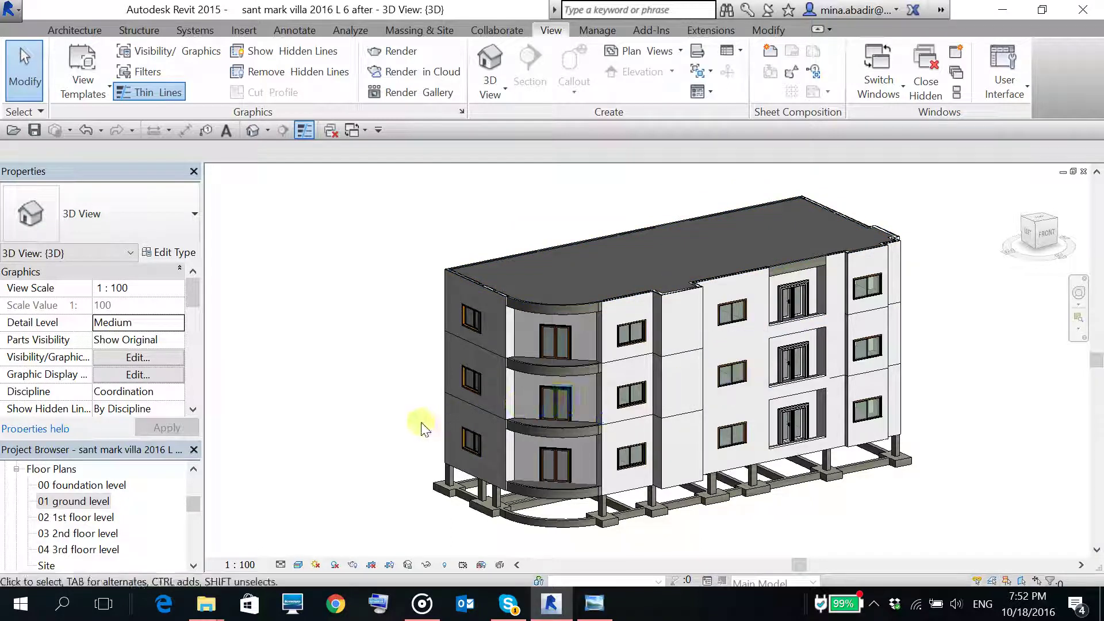
{"action": "left_click", "coordinate": [195, 564]}
{"action": "left_click", "coordinate": [195, 564]}
{"action": "left_click", "coordinate": [195, 564]}
{"action": "left_click", "coordinate": [195, 564]}
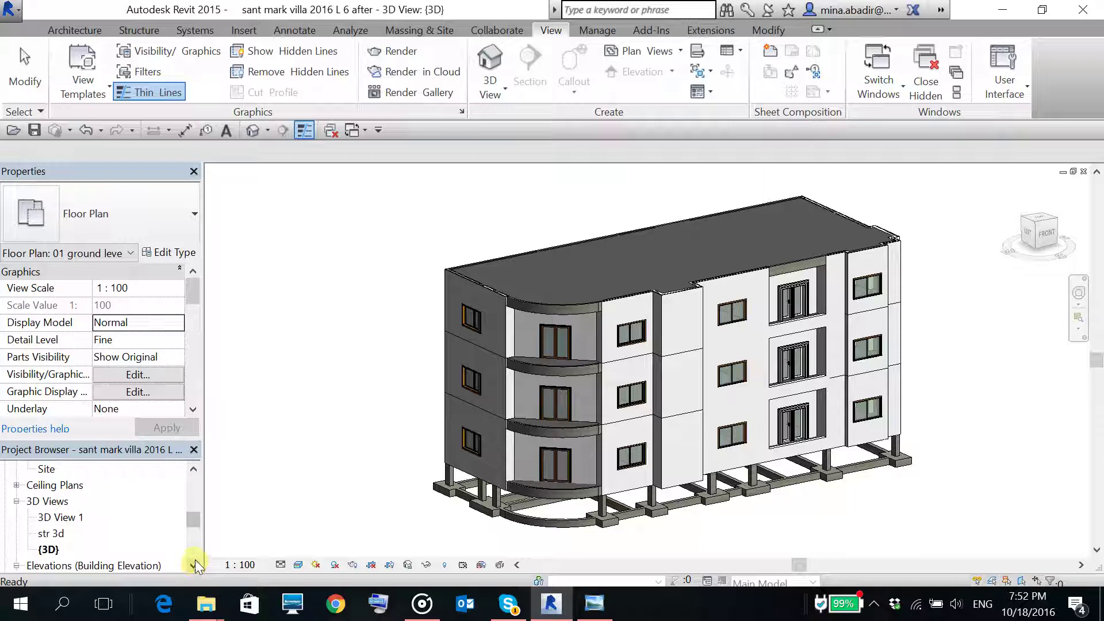
{"action": "left_click_drag", "start_coordinate": [194, 512], "coordinate": [194, 501]}
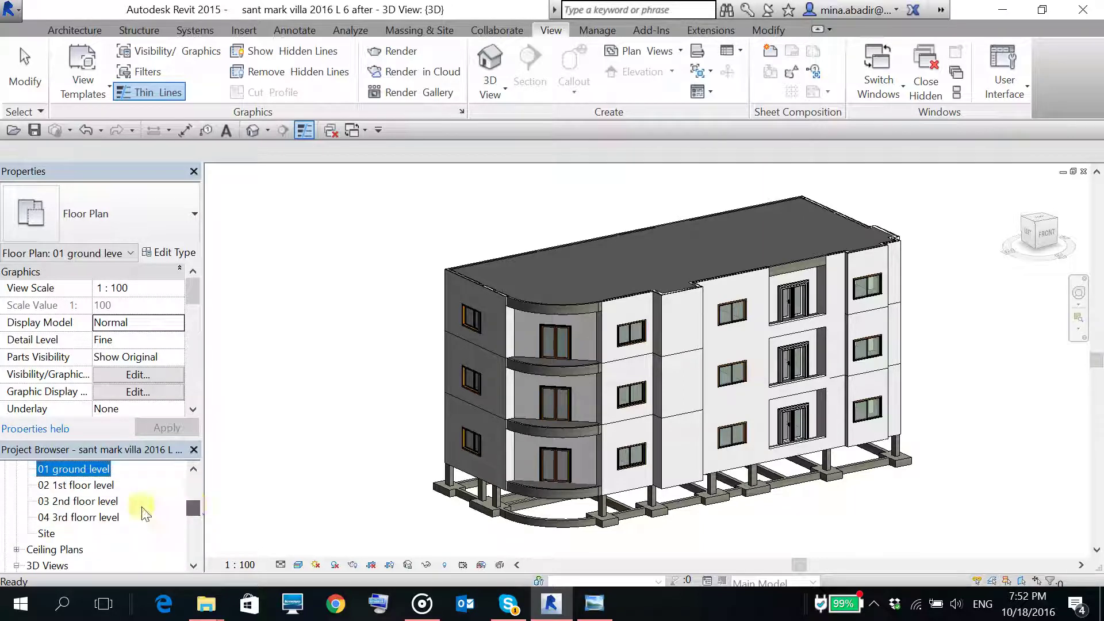
{"action": "double_click", "coordinate": [108, 516]}
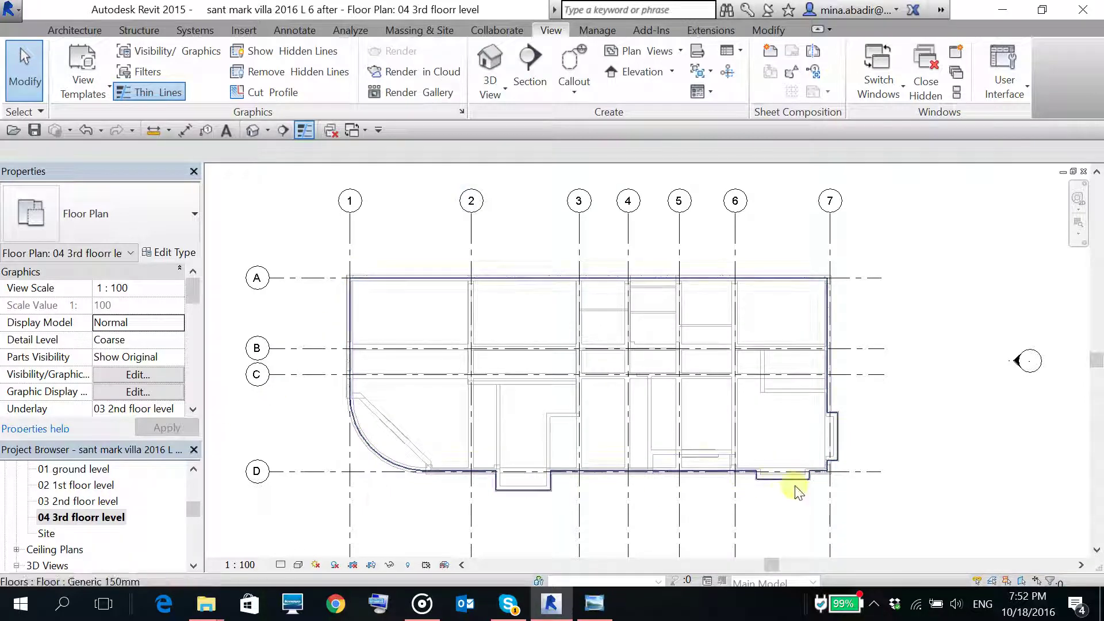
- Try to select all instances of the external wall 300 mm type from a wall near the window bay in the third-floor plan
{"action": "scroll", "coordinate": [799, 486], "scroll_direction": "up", "scroll_amount": 5}
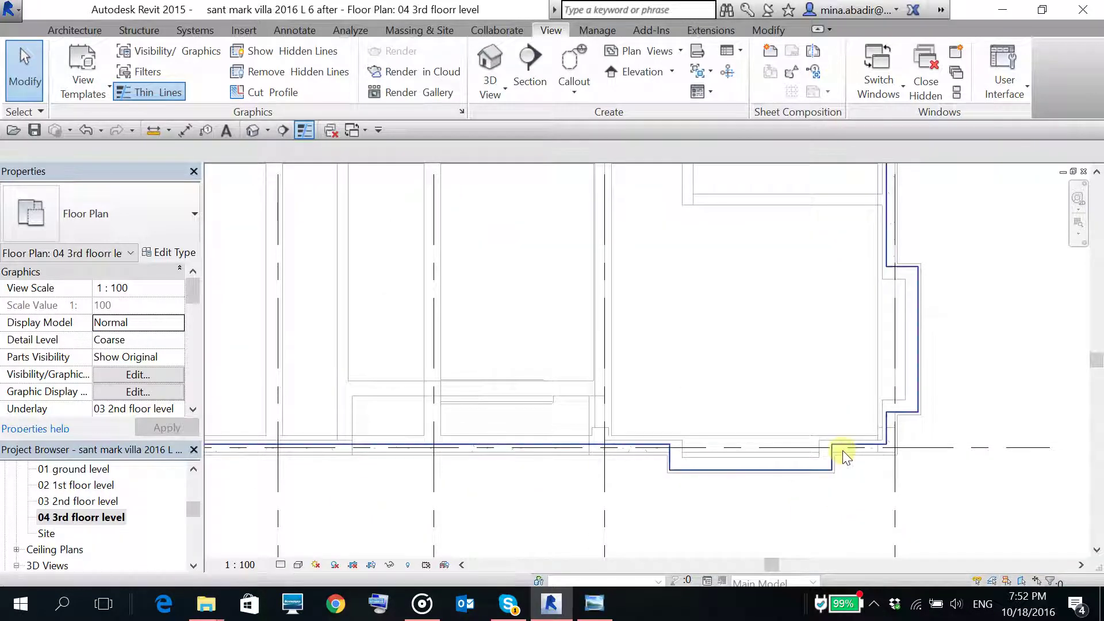
{"action": "left_click", "coordinate": [843, 456]}
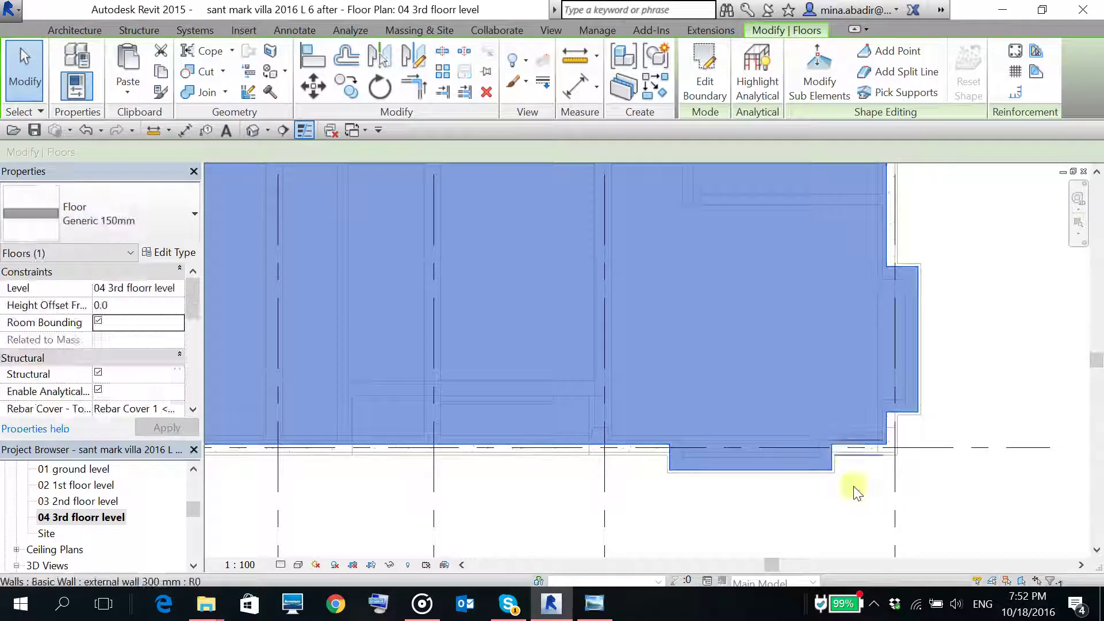
{"action": "key", "text": "Escape"}
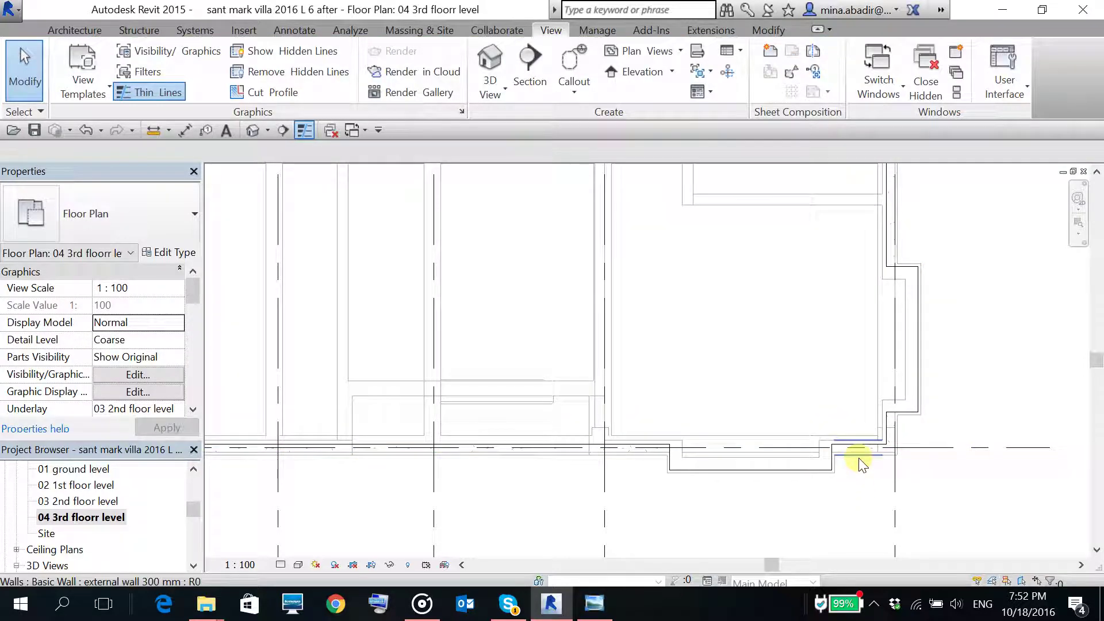
{"action": "left_click", "coordinate": [859, 463]}
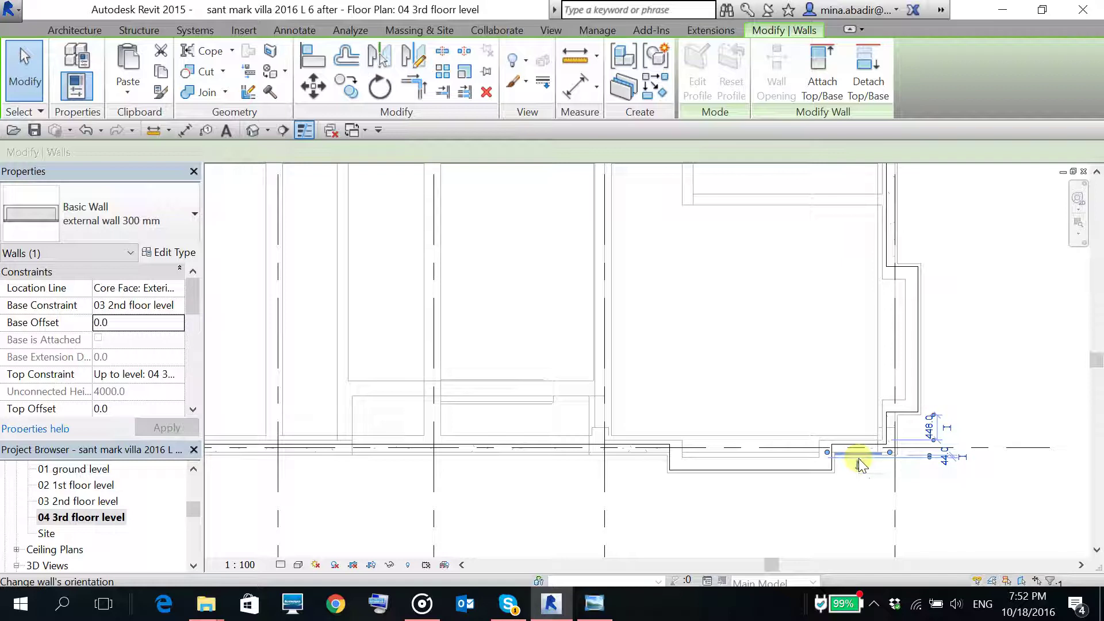
{"action": "right_click", "coordinate": [858, 457]}
{"action": "mouse_move", "coordinate": [957, 282]}
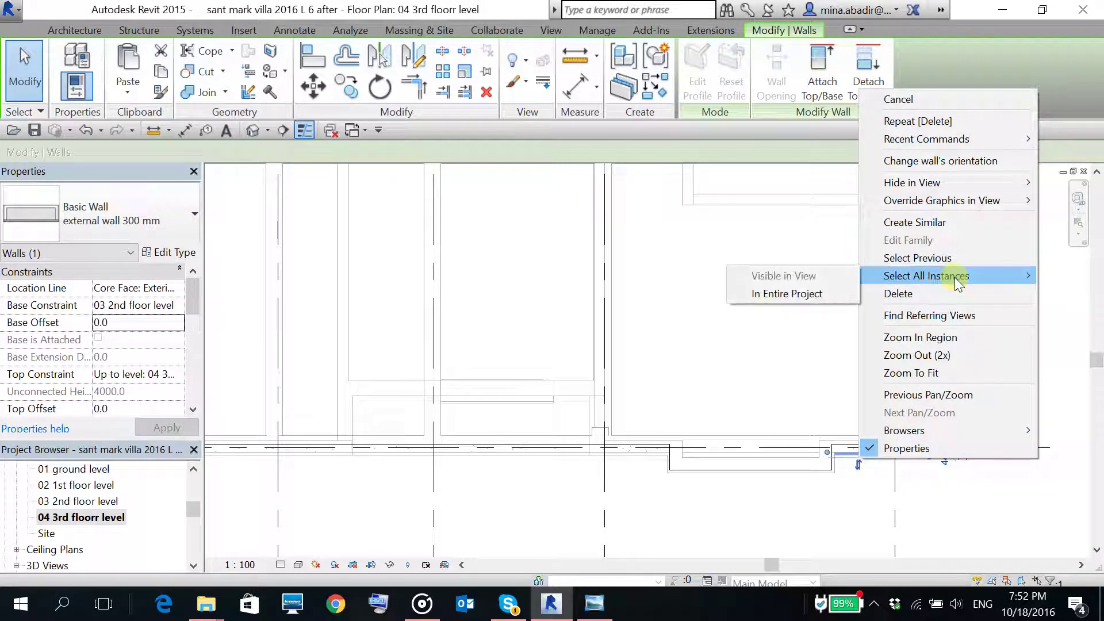
{"action": "left_click", "coordinate": [710, 334]}
{"action": "left_click", "coordinate": [866, 506]}
{"action": "scroll", "coordinate": [879, 490], "scroll_direction": "down", "scroll_amount": 3}
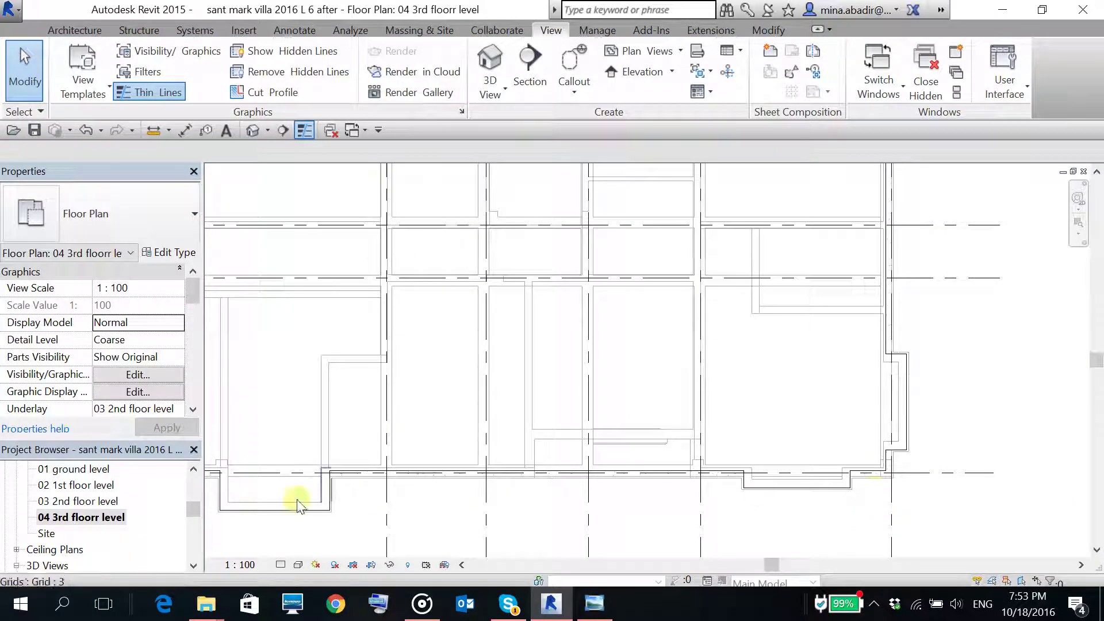
- Open the 03 2nd floor level floor plan at the front window bay
{"action": "left_click", "coordinate": [109, 502]}
{"action": "double_click", "coordinate": [111, 502]}
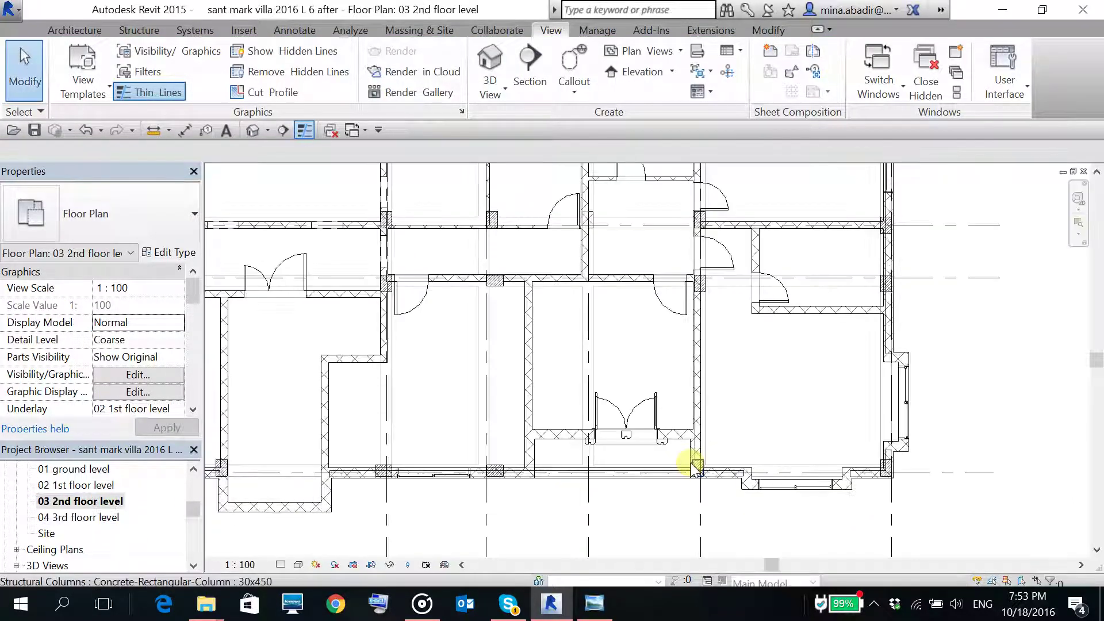
{"action": "scroll", "coordinate": [697, 462], "scroll_direction": "down", "scroll_amount": 2}
{"action": "scroll", "coordinate": [742, 486], "scroll_direction": "up", "scroll_amount": 5}
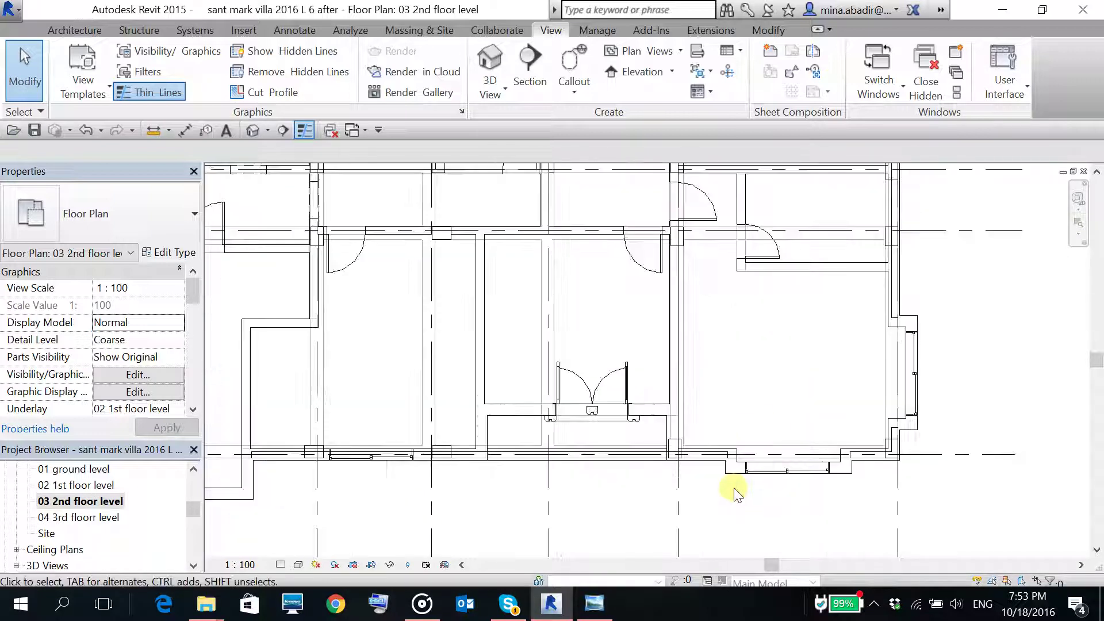
- Select all instances of the external wall 300 mm type visible in the second-floor plan
{"action": "left_click", "coordinate": [734, 477]}
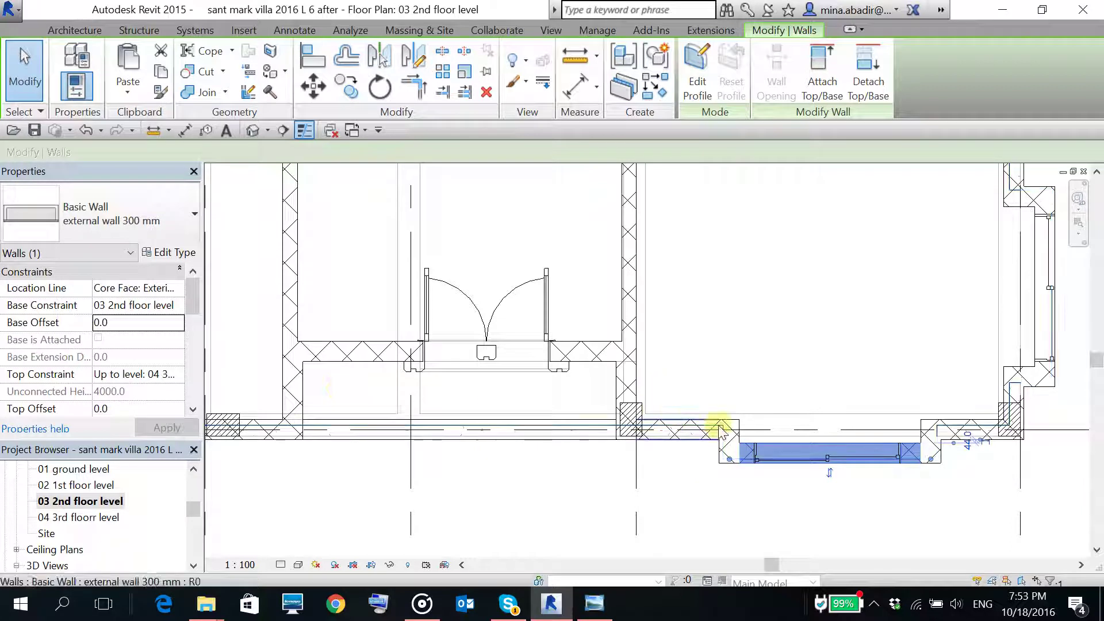
{"action": "right_click", "coordinate": [796, 451]}
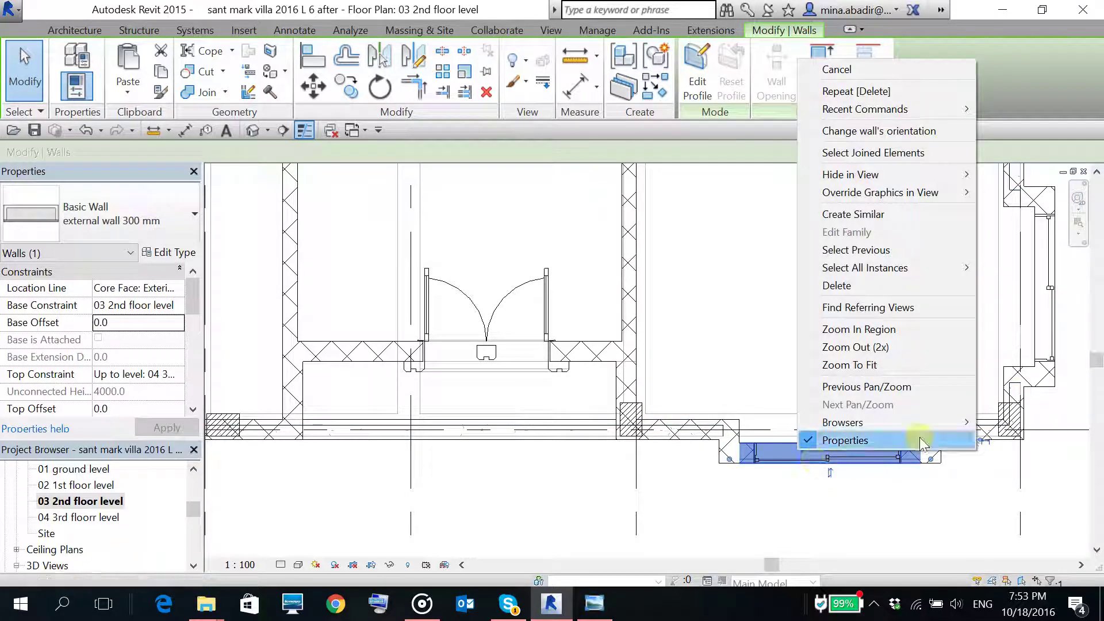
{"action": "key", "text": "Escape"}
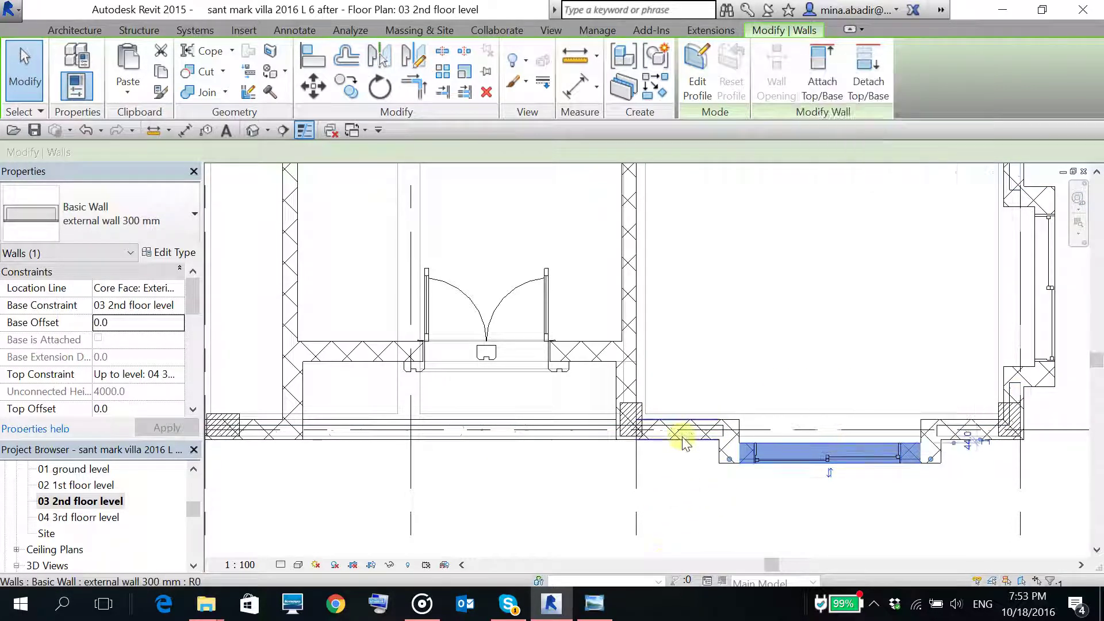
{"action": "left_click", "coordinate": [682, 436]}
{"action": "right_click", "coordinate": [683, 436]}
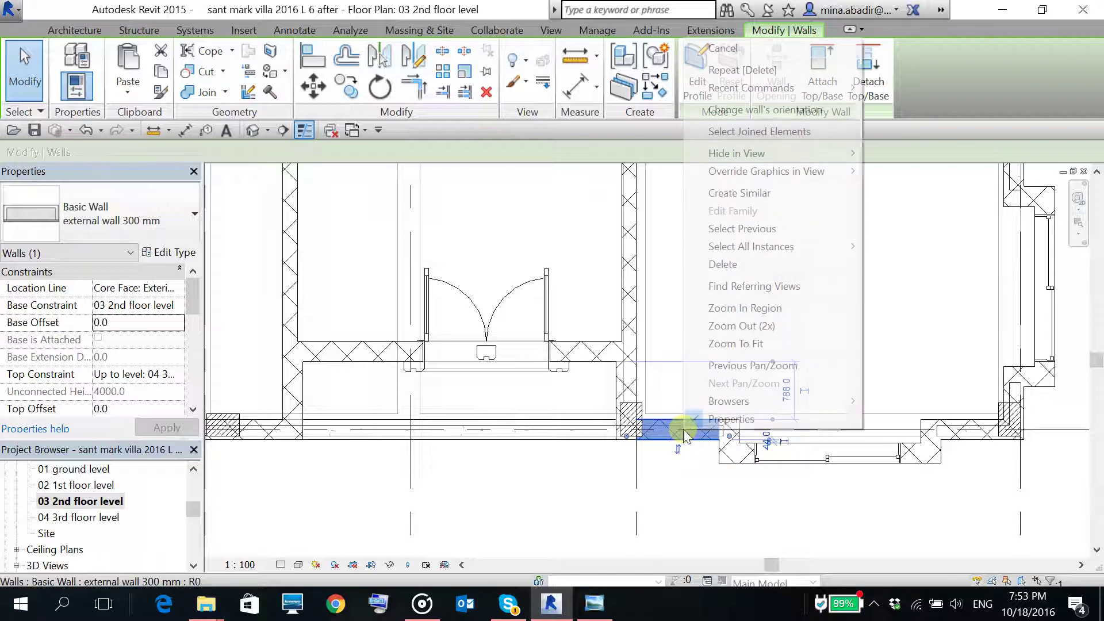
{"action": "mouse_move", "coordinate": [781, 256]}
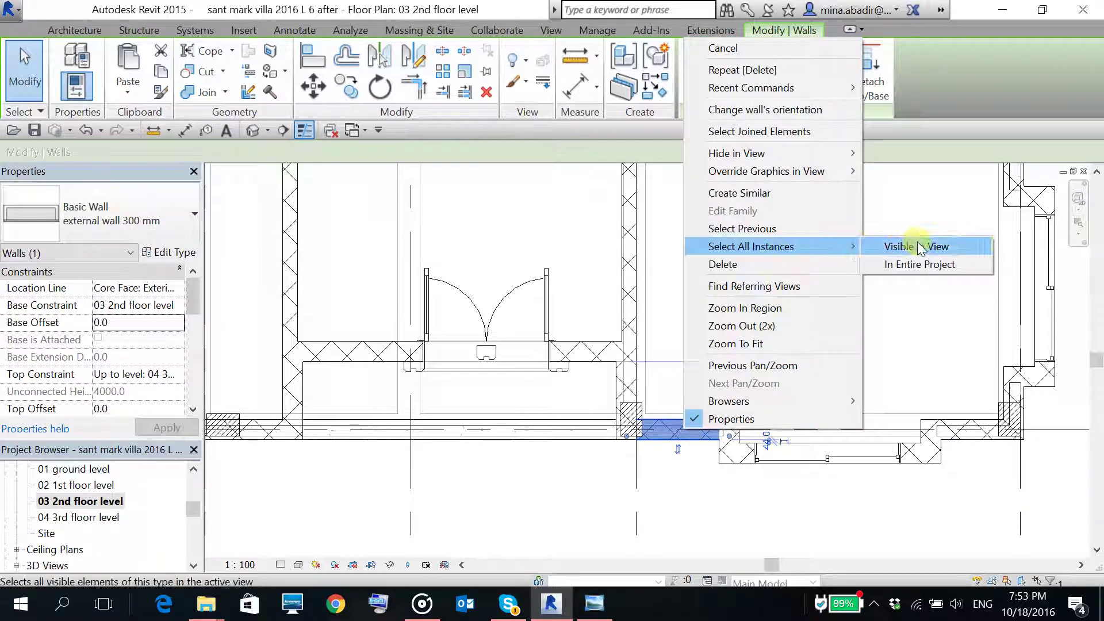
{"action": "left_click", "coordinate": [904, 245]}
{"action": "scroll", "coordinate": [832, 396], "scroll_direction": "down", "scroll_amount": 5}
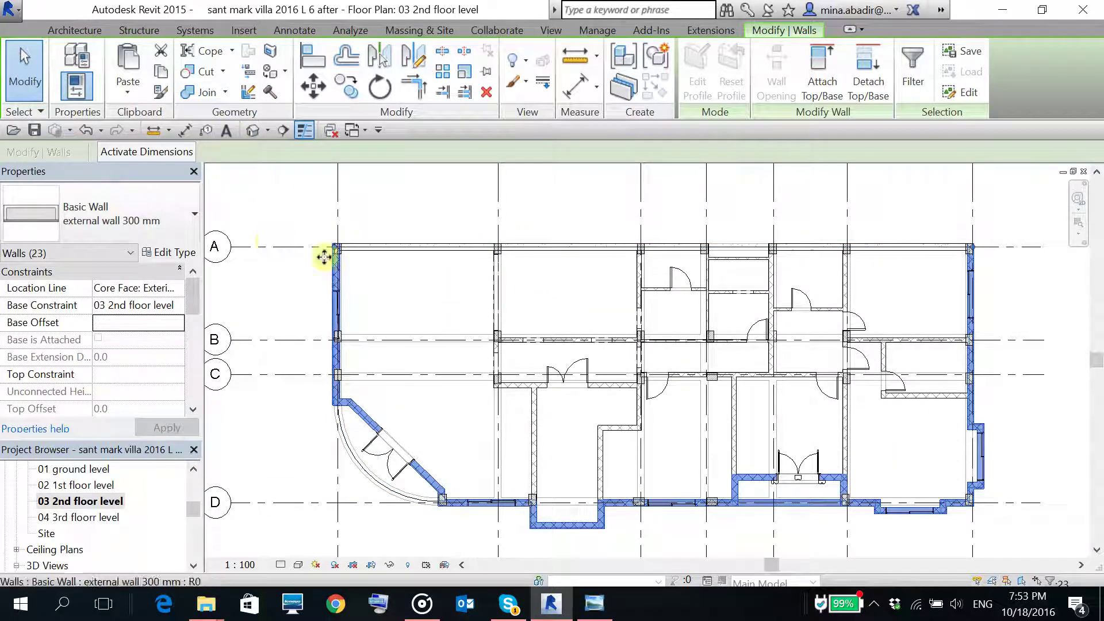
- Copy the selected external walls and paste them aligned to the 04 3rd floorr level in the 3D view
{"action": "left_click", "coordinate": [253, 131]}
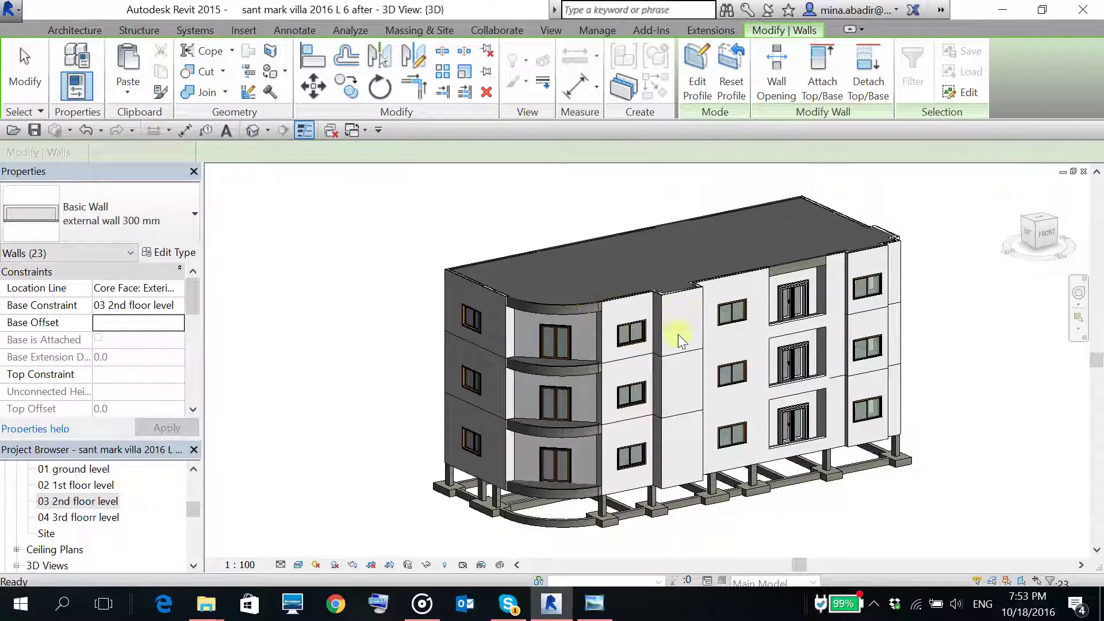
{"action": "key", "text": "Escape"}
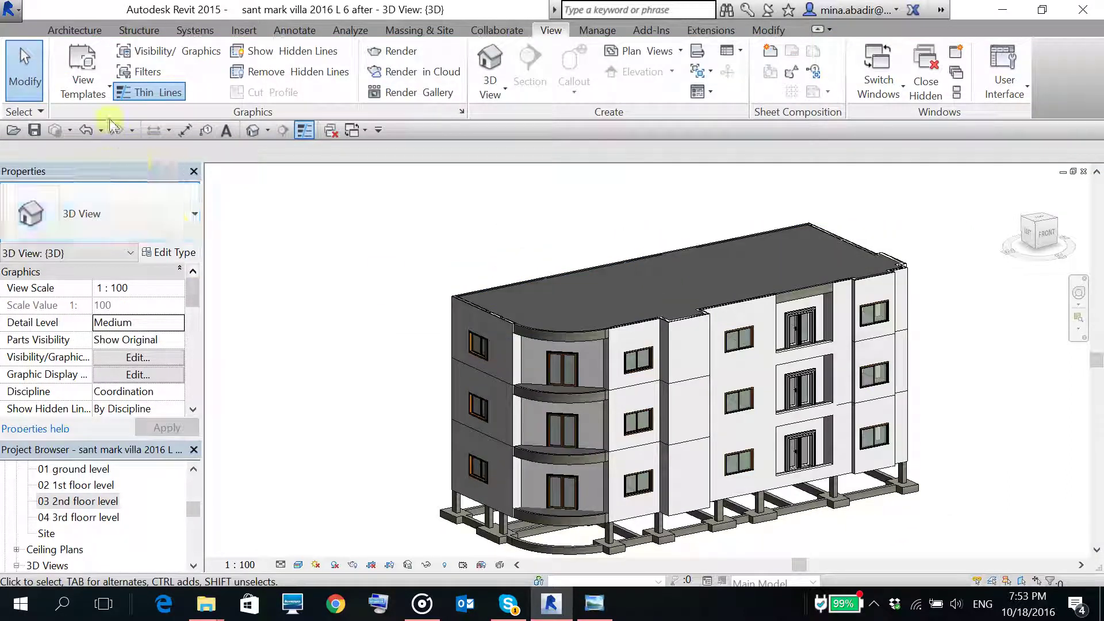
{"action": "left_click", "coordinate": [767, 31]}
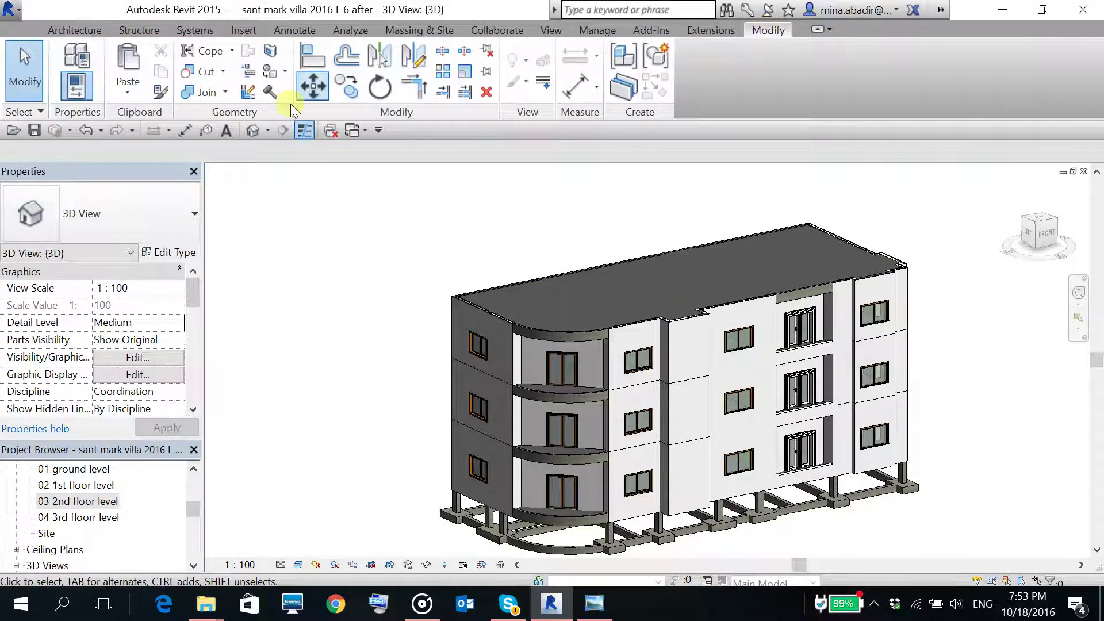
{"action": "left_click", "coordinate": [129, 95]}
{"action": "left_click", "coordinate": [174, 150]}
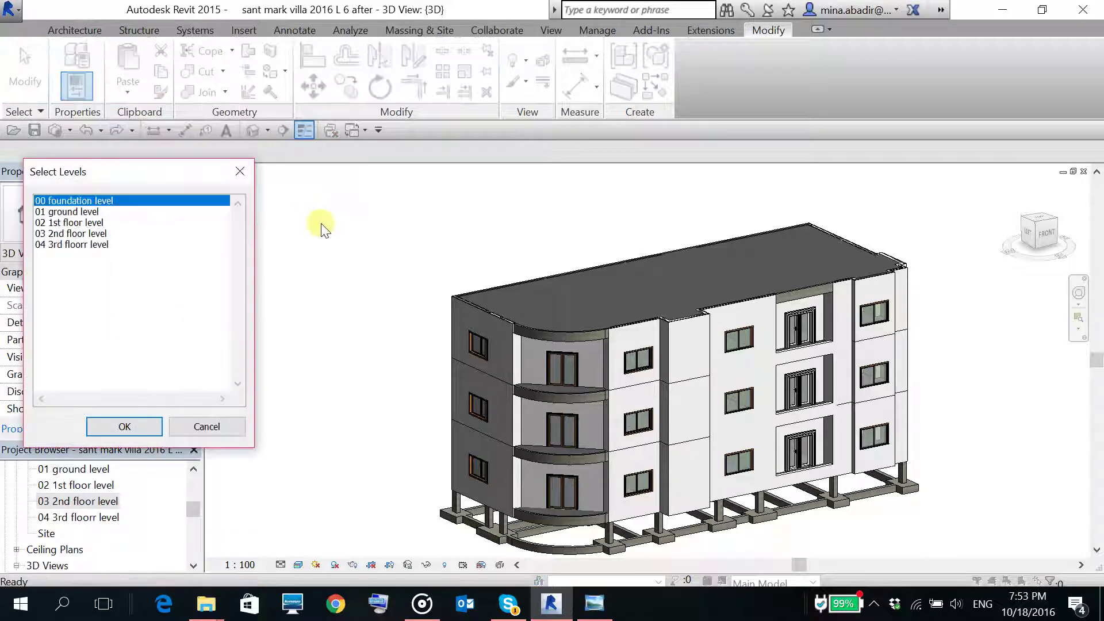
{"action": "left_click", "coordinate": [95, 245]}
{"action": "left_click", "coordinate": [124, 427]}
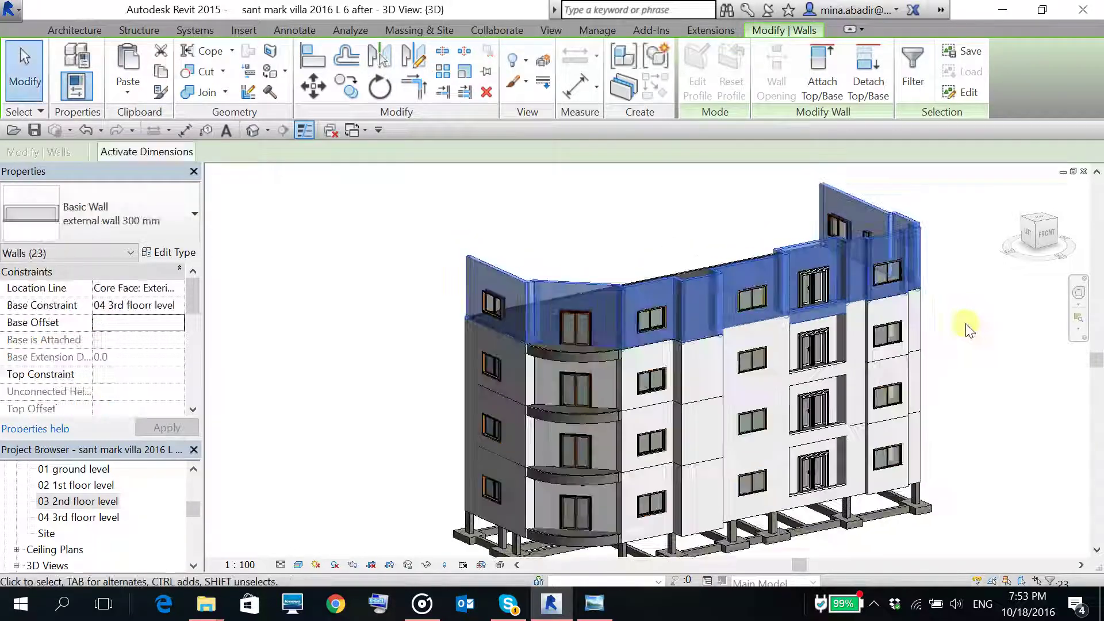
- Filter the walls out of a selection of the new top storey and delete its doors and windows
{"action": "middle_click_drag", "start_coordinate": [940, 318], "coordinate": [913, 309], "text": "shift"}
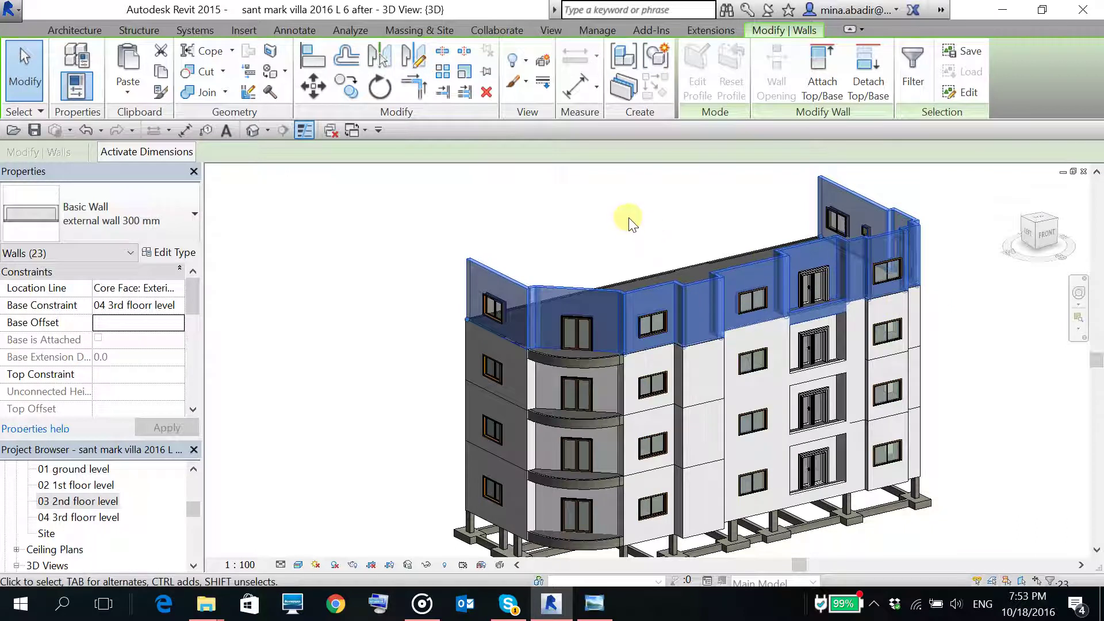
{"action": "middle_click_drag", "start_coordinate": [1038, 356], "coordinate": [955, 265], "text": "shift"}
{"action": "left_click", "coordinate": [955, 264]}
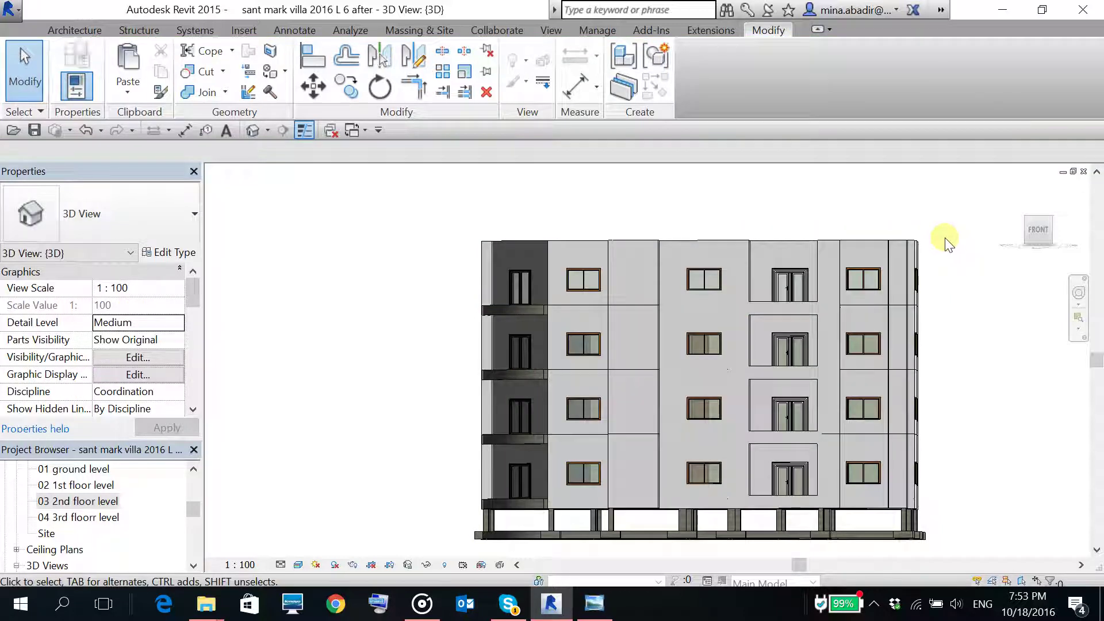
{"action": "left_click_drag", "start_coordinate": [952, 221], "coordinate": [571, 280]}
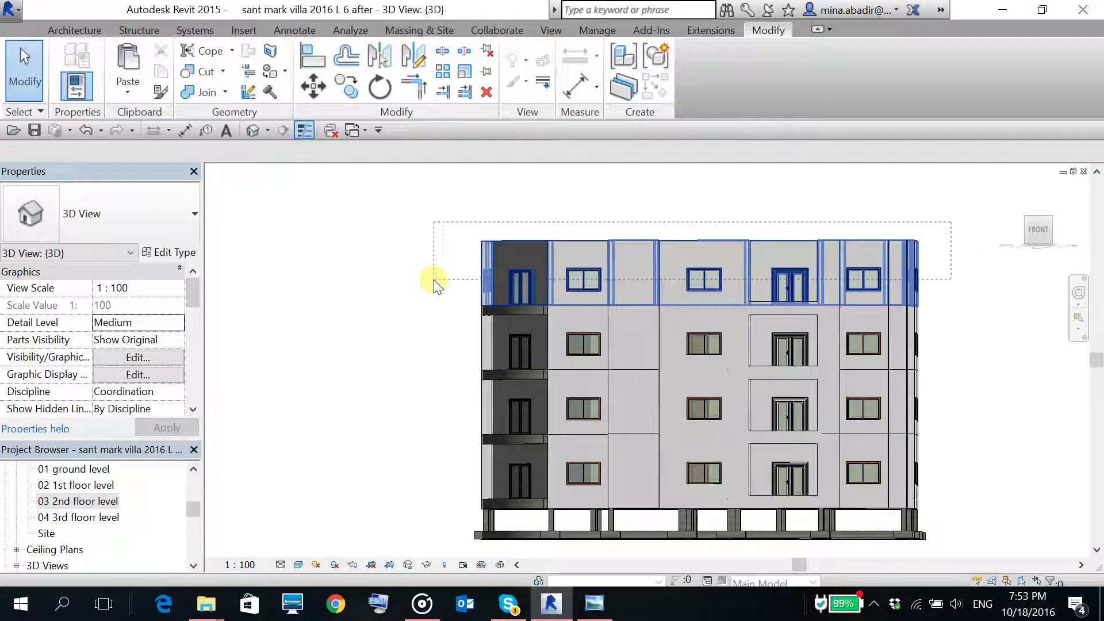
{"action": "left_click_drag", "start_coordinate": [433, 279], "coordinate": [434, 280]}
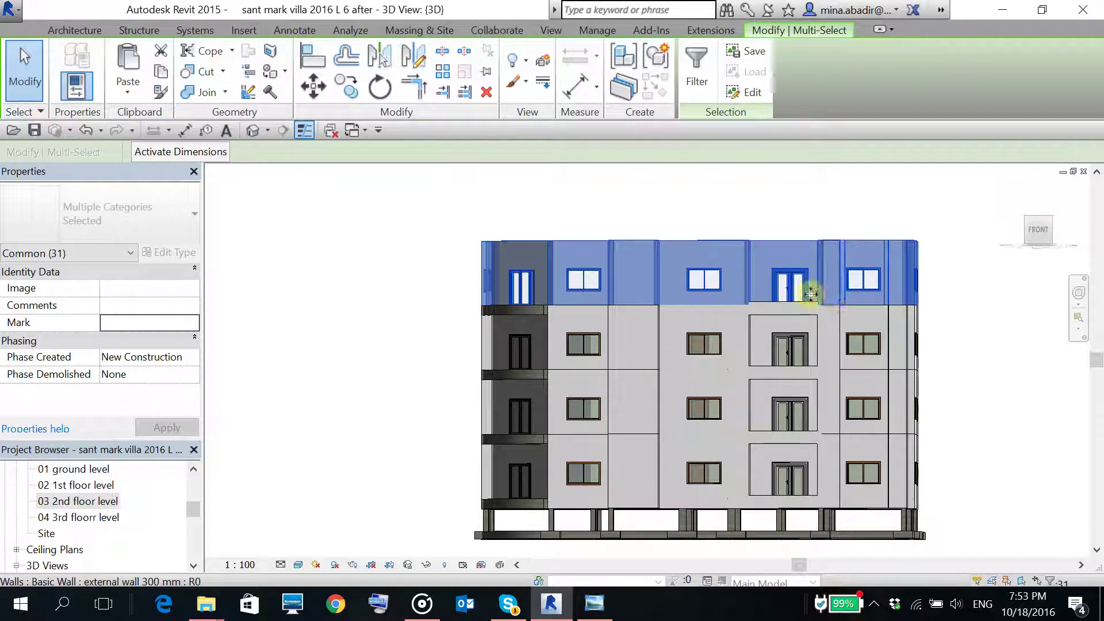
{"action": "left_click", "coordinate": [697, 81]}
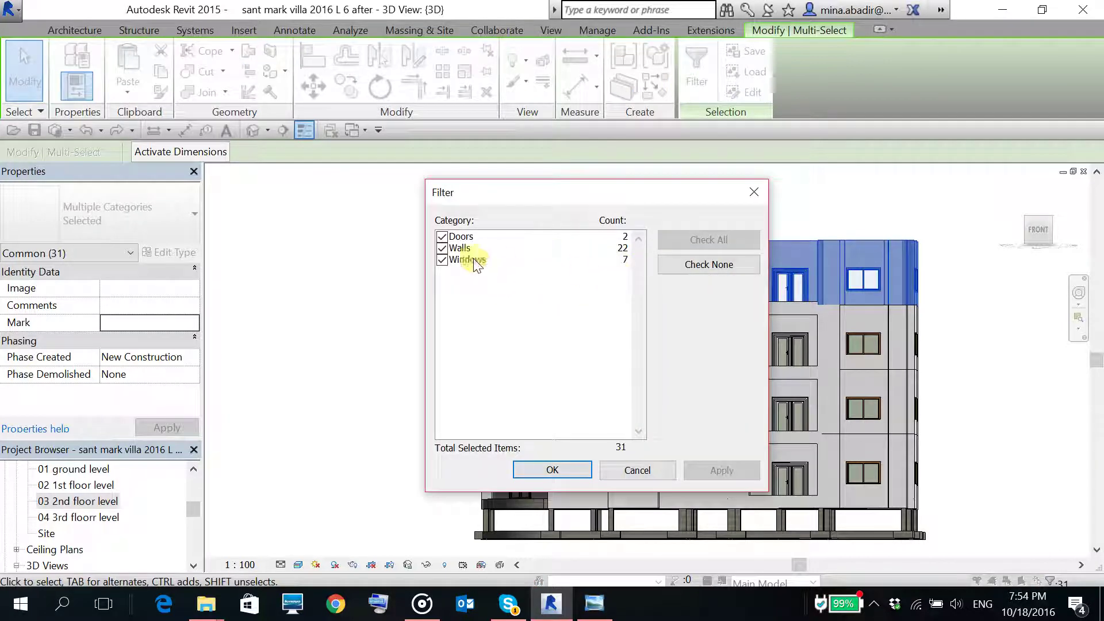
{"action": "left_click", "coordinate": [442, 260]}
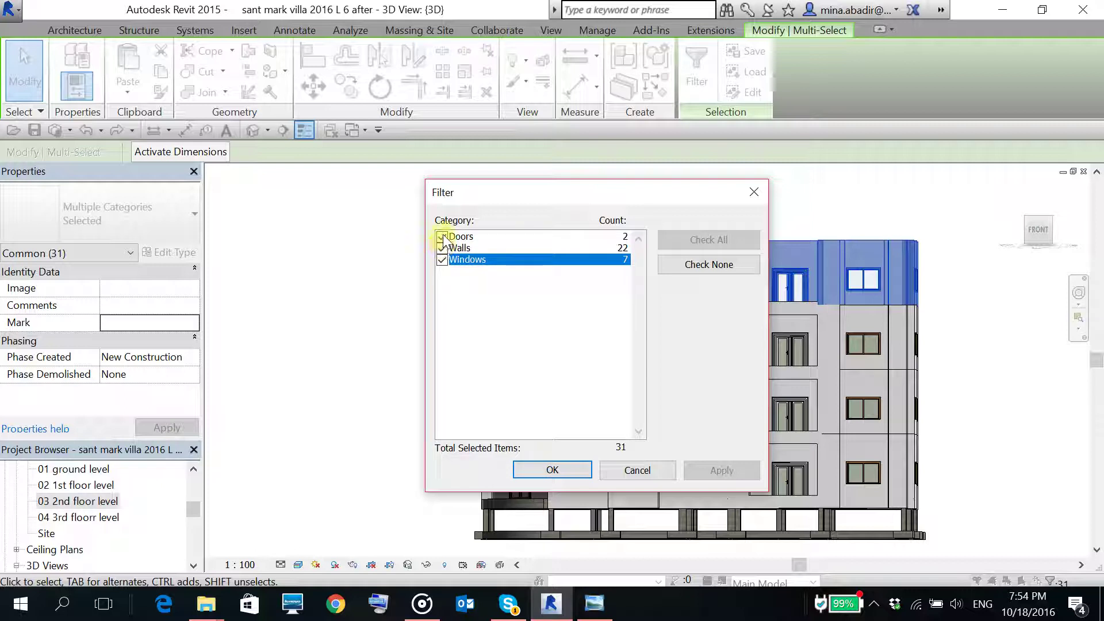
{"action": "left_click", "coordinate": [443, 249]}
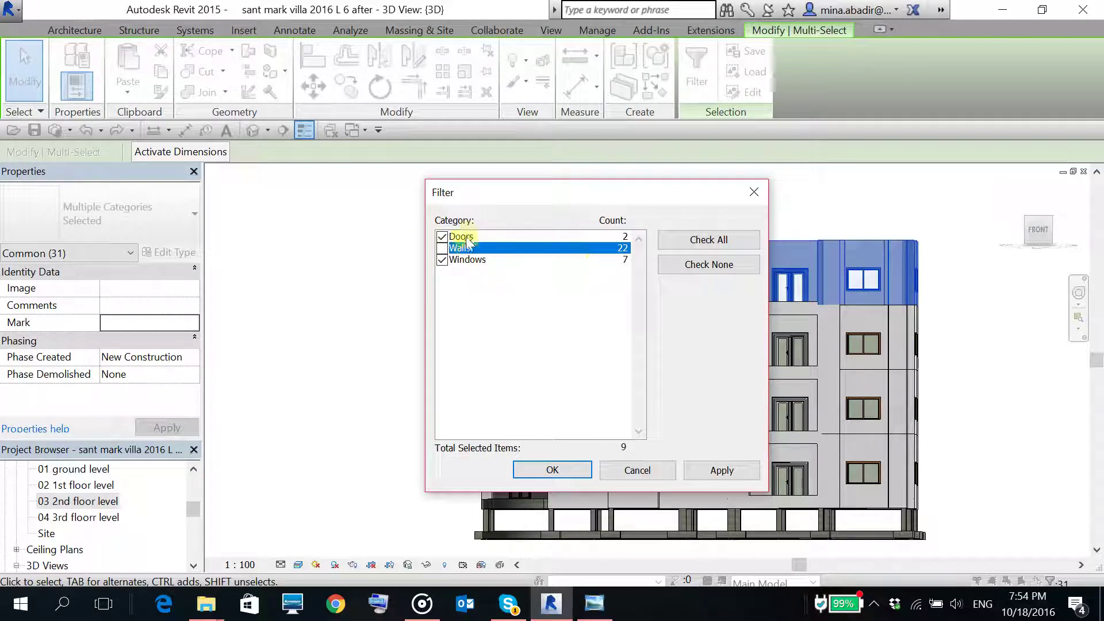
{"action": "left_click", "coordinate": [561, 468]}
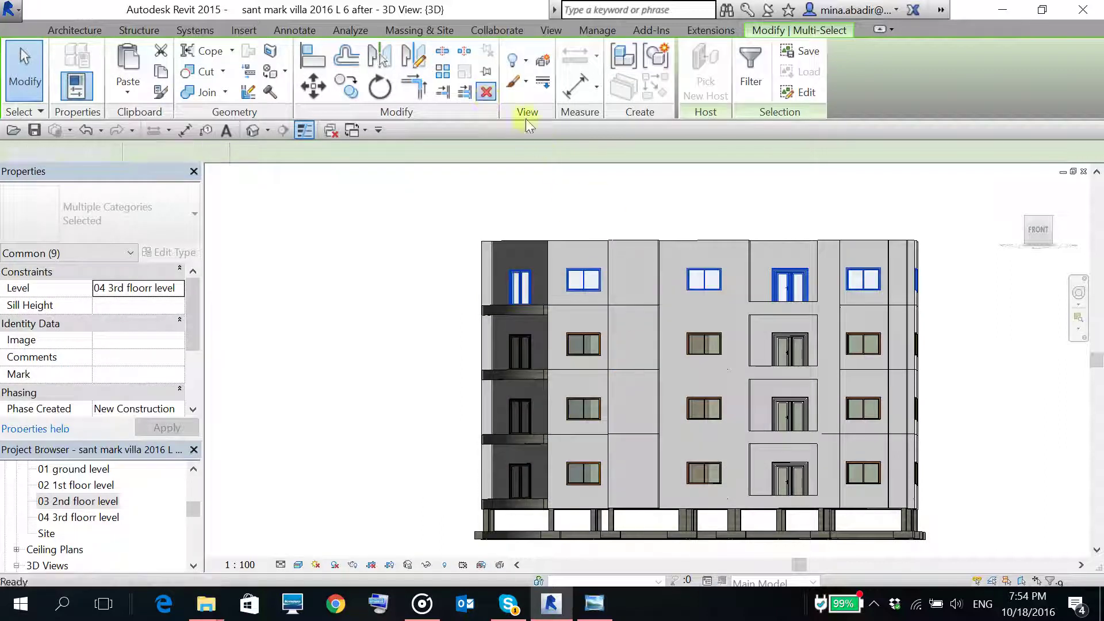
{"action": "key", "text": "Delete"}
- Make the copied top-storey external walls unconnected at the top and set their unconnected height to 1200
{"action": "scroll", "coordinate": [760, 291], "scroll_direction": "down", "scroll_amount": 1}
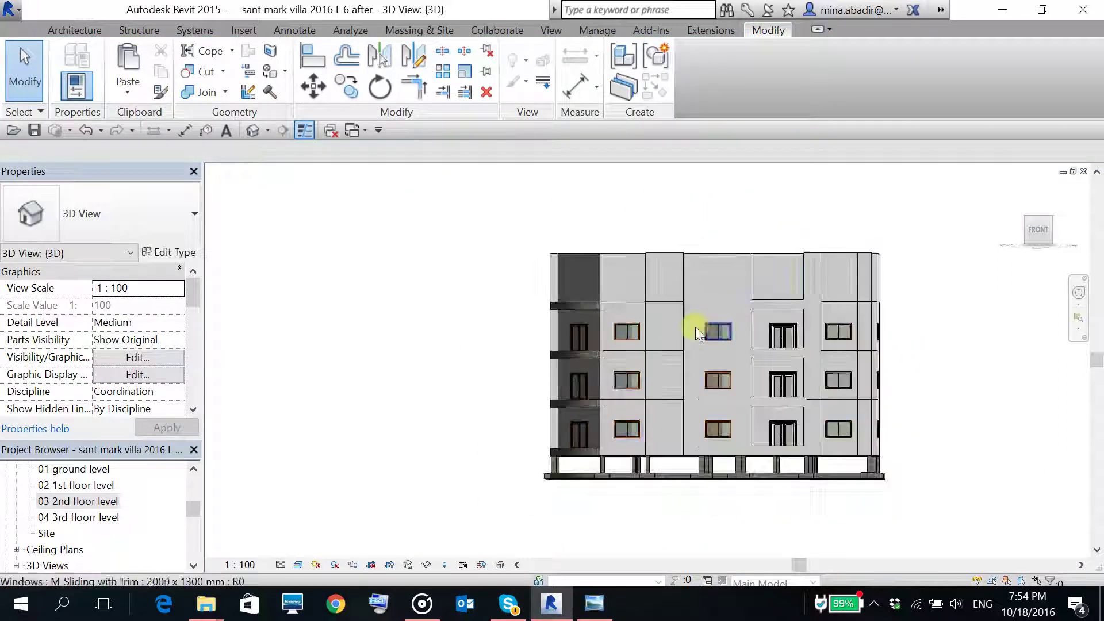
{"action": "middle_click_drag", "start_coordinate": [660, 332], "coordinate": [684, 326], "text": "shift"}
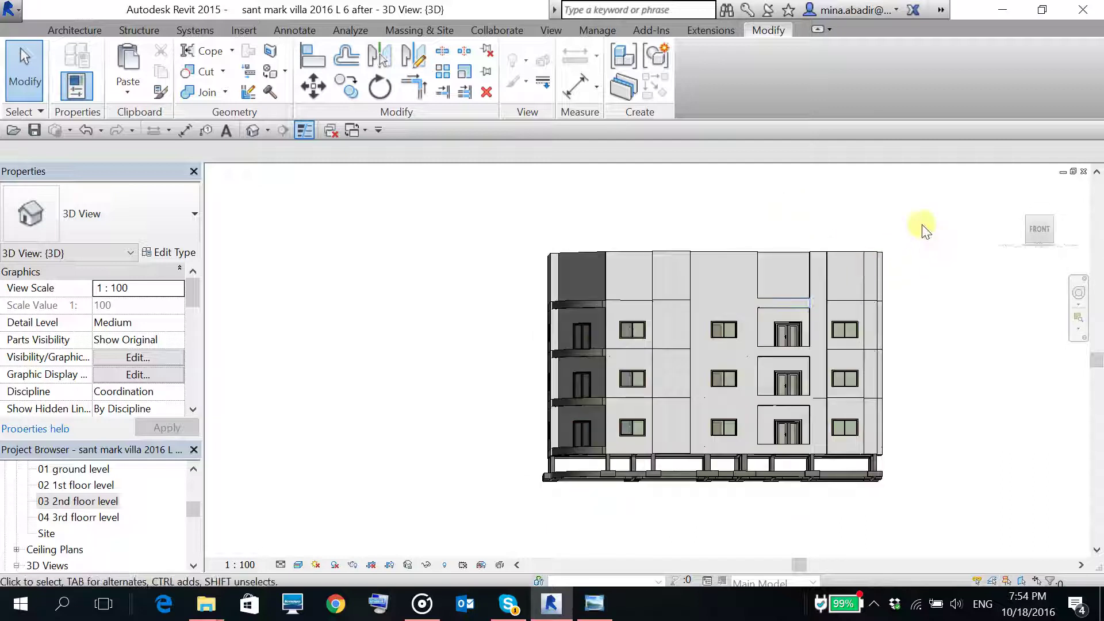
{"action": "left_click_drag", "start_coordinate": [922, 225], "coordinate": [686, 283]}
{"action": "left_click_drag", "start_coordinate": [514, 285], "coordinate": [514, 284]}
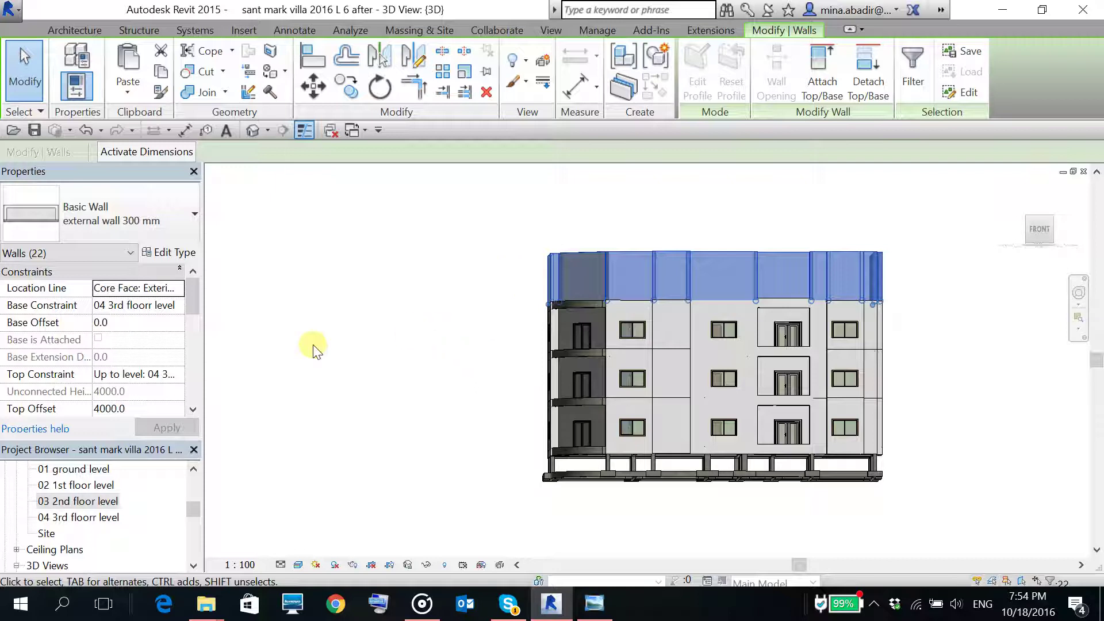
{"action": "left_click", "coordinate": [177, 375]}
{"action": "left_click_drag", "start_coordinate": [249, 419], "coordinate": [245, 401]}
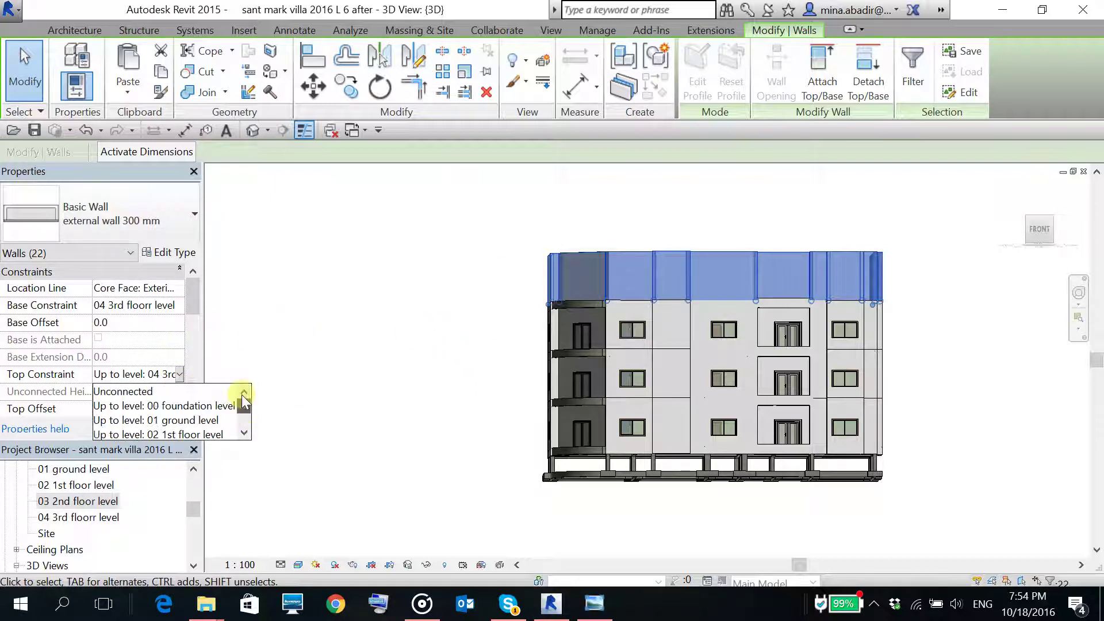
{"action": "left_click", "coordinate": [154, 393]}
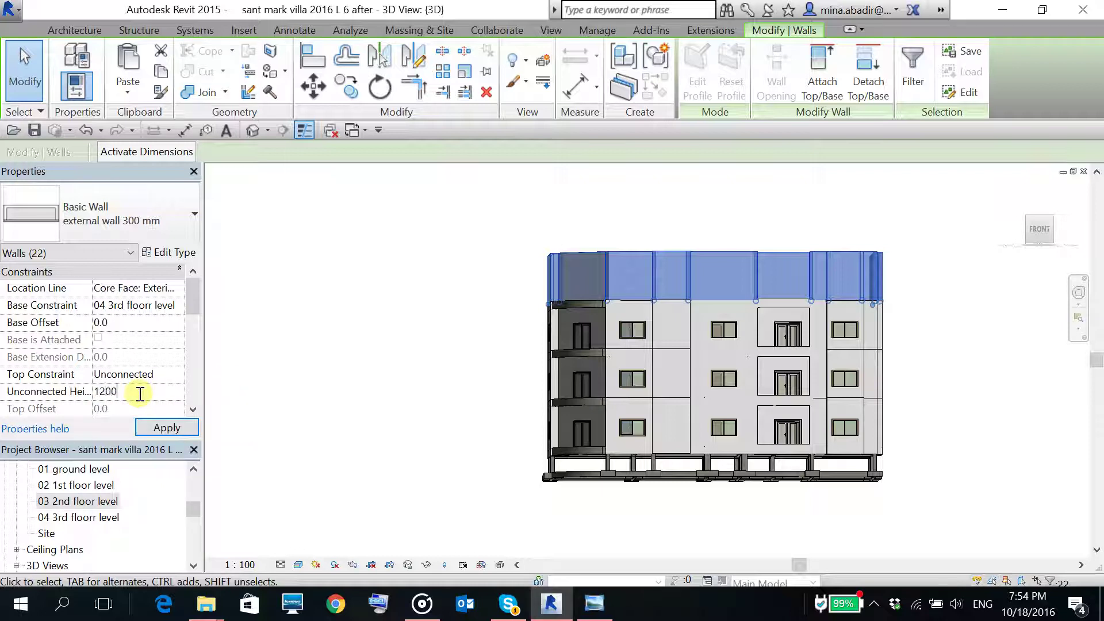
{"action": "left_click", "coordinate": [166, 428]}
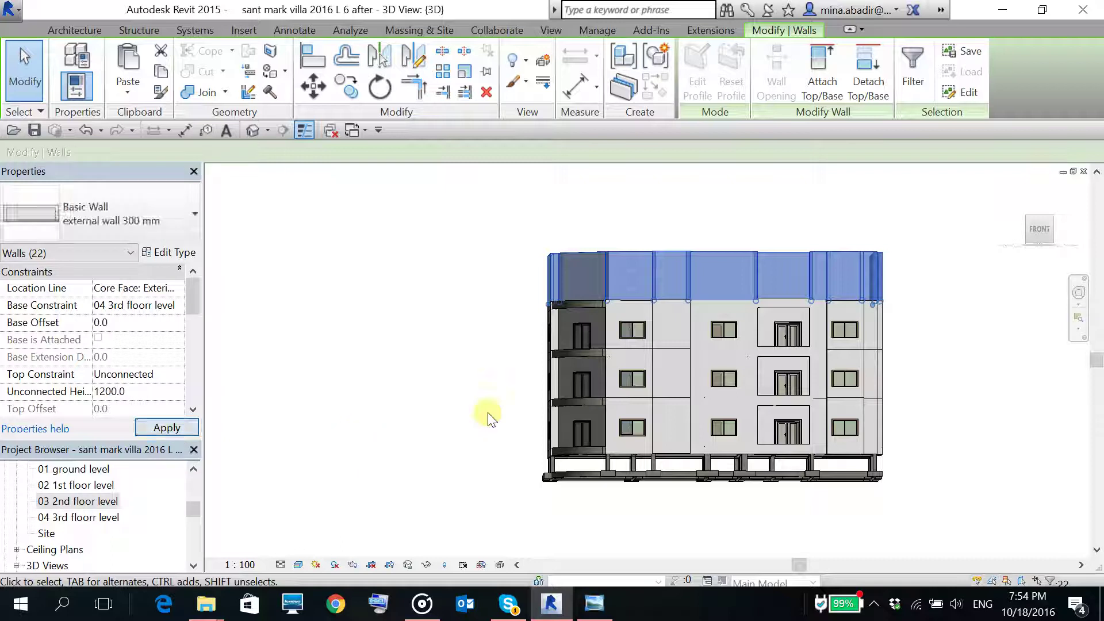
{"action": "left_click", "coordinate": [446, 329]}
- Examine the roof parapet from the front, the bay and the rear for gaps and missing wall segments
{"action": "middle_click_drag", "start_coordinate": [430, 328], "coordinate": [474, 475], "text": "shift"}
{"action": "scroll", "coordinate": [627, 305], "scroll_direction": "up", "scroll_amount": 5}
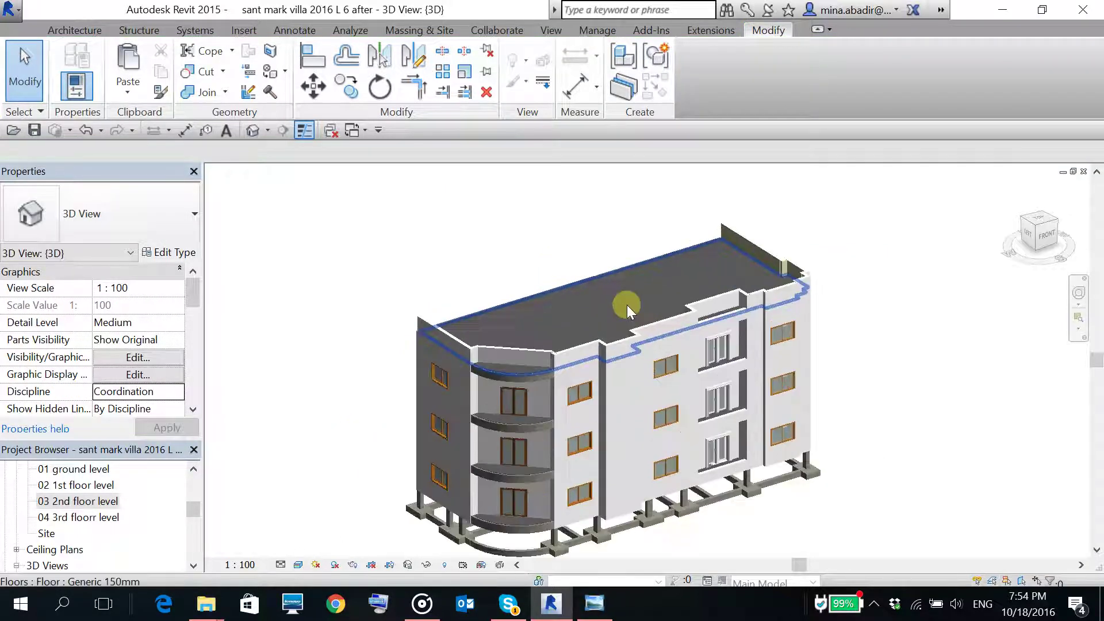
{"action": "middle_click_drag", "start_coordinate": [655, 305], "coordinate": [622, 333]}
{"action": "scroll", "coordinate": [622, 333], "scroll_direction": "down", "scroll_amount": 2}
{"action": "scroll", "coordinate": [803, 382], "scroll_direction": "up", "scroll_amount": 5}
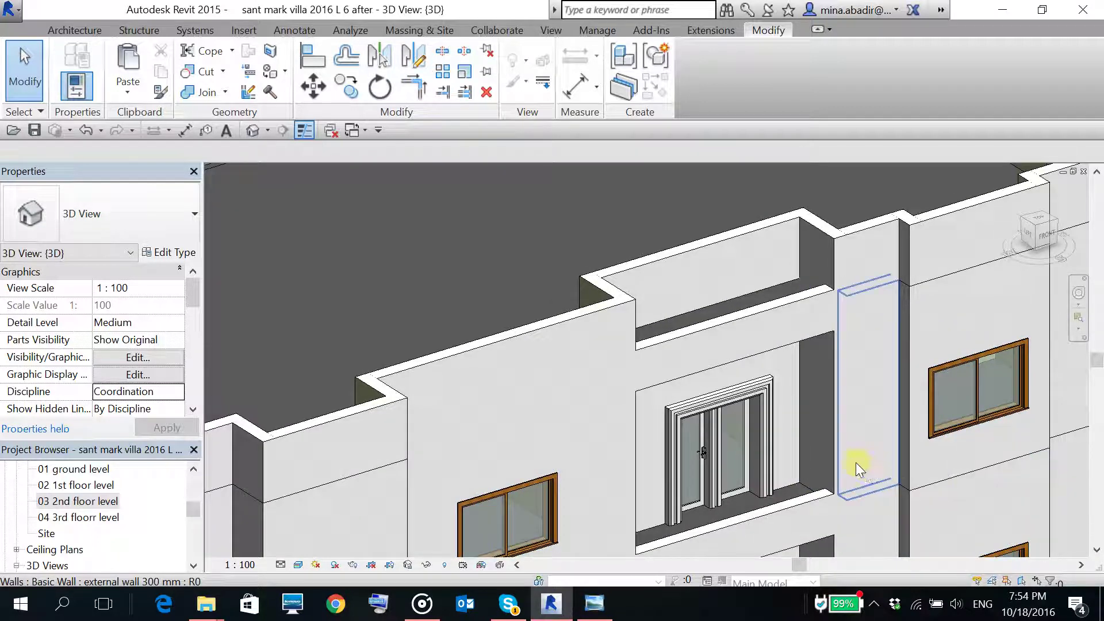
{"action": "middle_click_drag", "start_coordinate": [702, 367], "coordinate": [746, 296], "text": "shift"}
{"action": "scroll", "coordinate": [747, 296], "scroll_direction": "down", "scroll_amount": 5}
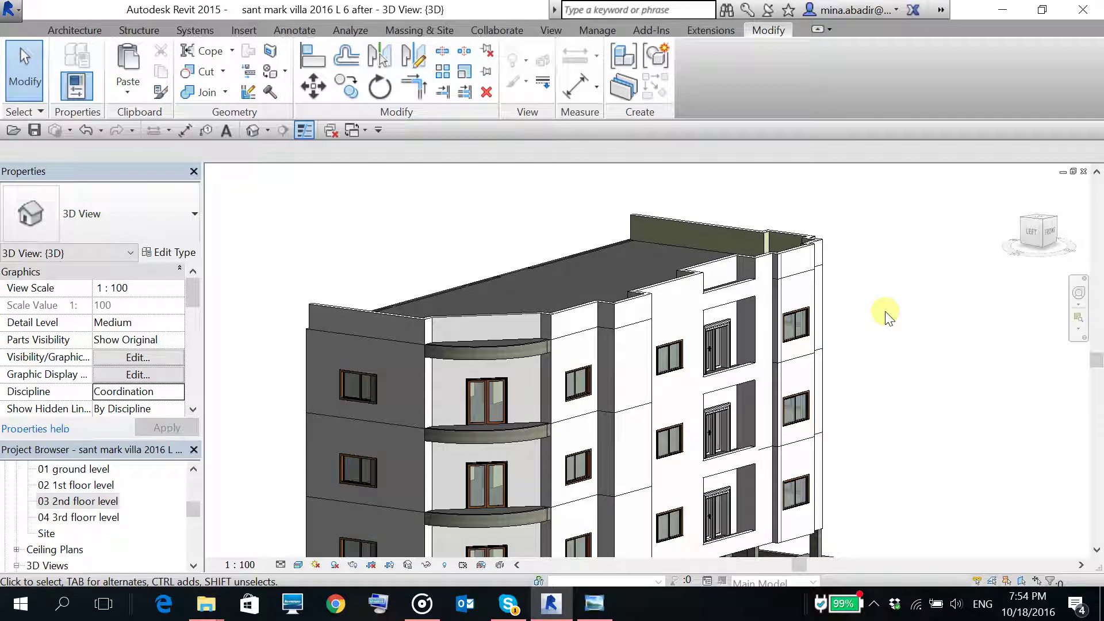
{"action": "scroll", "coordinate": [345, 329], "scroll_direction": "up", "scroll_amount": 6}
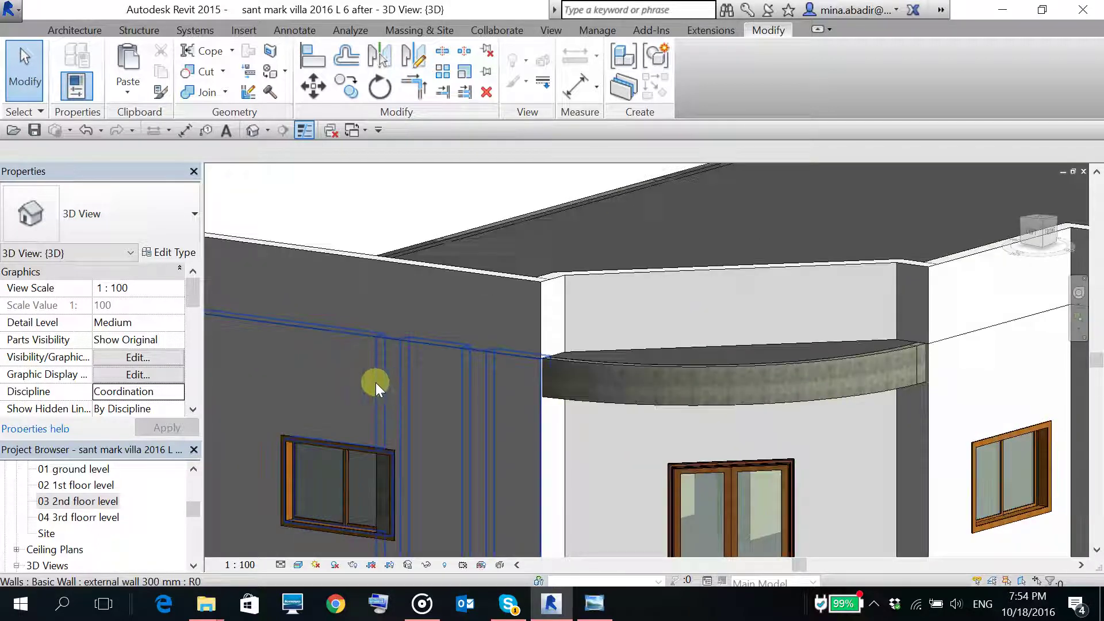
{"action": "scroll", "coordinate": [320, 352], "scroll_direction": "down", "scroll_amount": 2}
{"action": "scroll", "coordinate": [278, 343], "scroll_direction": "up", "scroll_amount": 4}
{"action": "scroll", "coordinate": [279, 343], "scroll_direction": "down", "scroll_amount": 3}
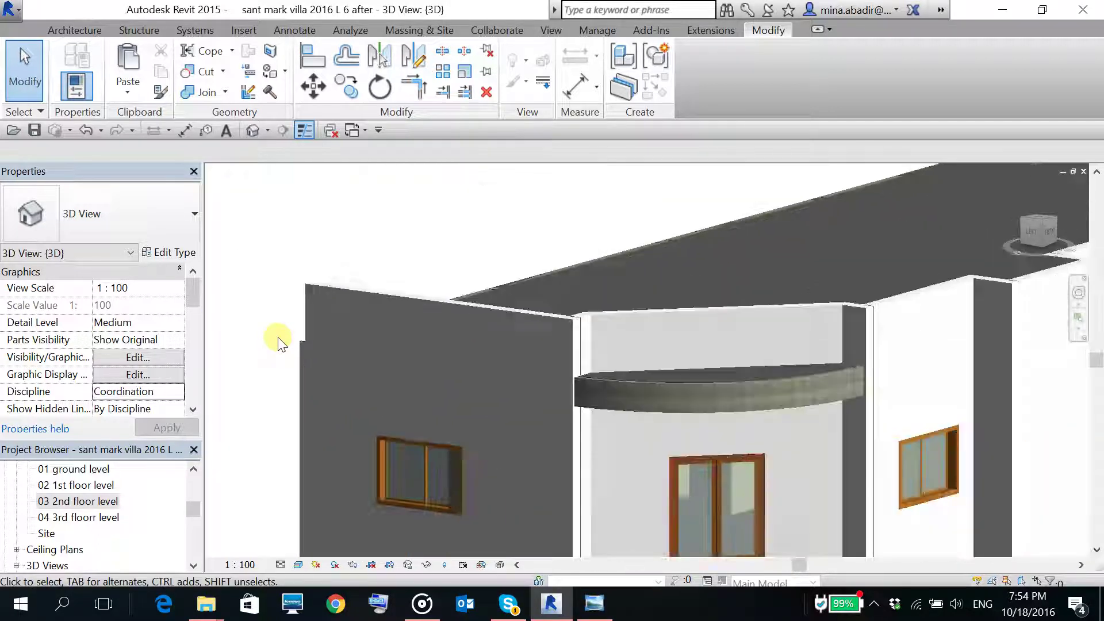
{"action": "scroll", "coordinate": [278, 343], "scroll_direction": "down", "scroll_amount": 3}
{"action": "middle_click_drag", "start_coordinate": [333, 340], "coordinate": [592, 395], "text": "shift"}
{"action": "scroll", "coordinate": [592, 395], "scroll_direction": "up", "scroll_amount": 5}
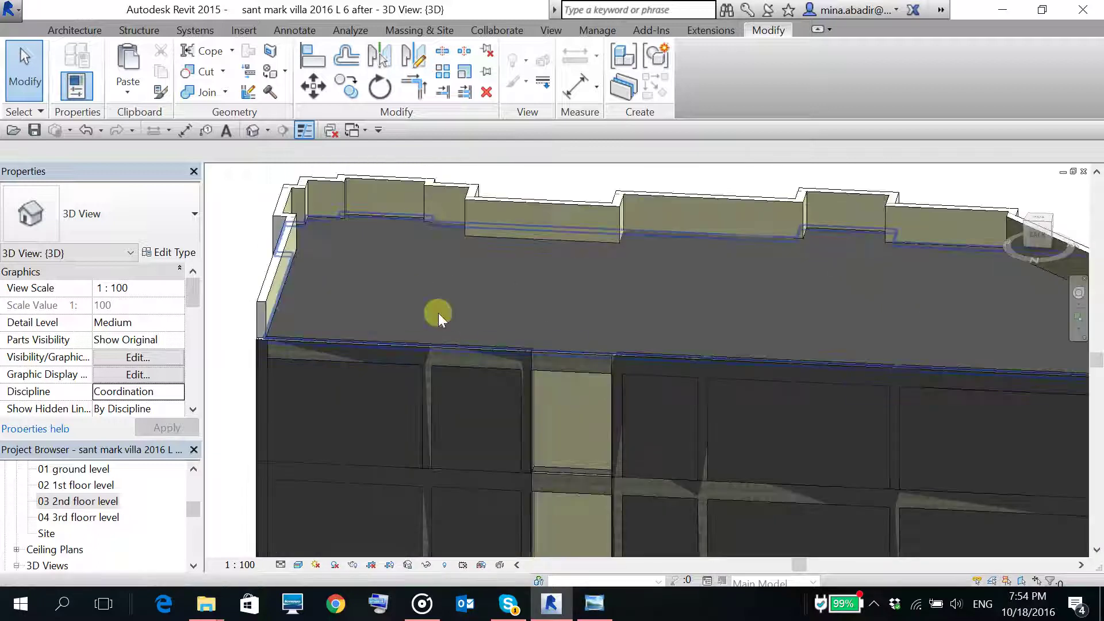
{"action": "scroll", "coordinate": [464, 268], "scroll_direction": "down", "scroll_amount": 4}
{"action": "middle_click_drag", "start_coordinate": [640, 297], "coordinate": [356, 312], "text": "shift"}
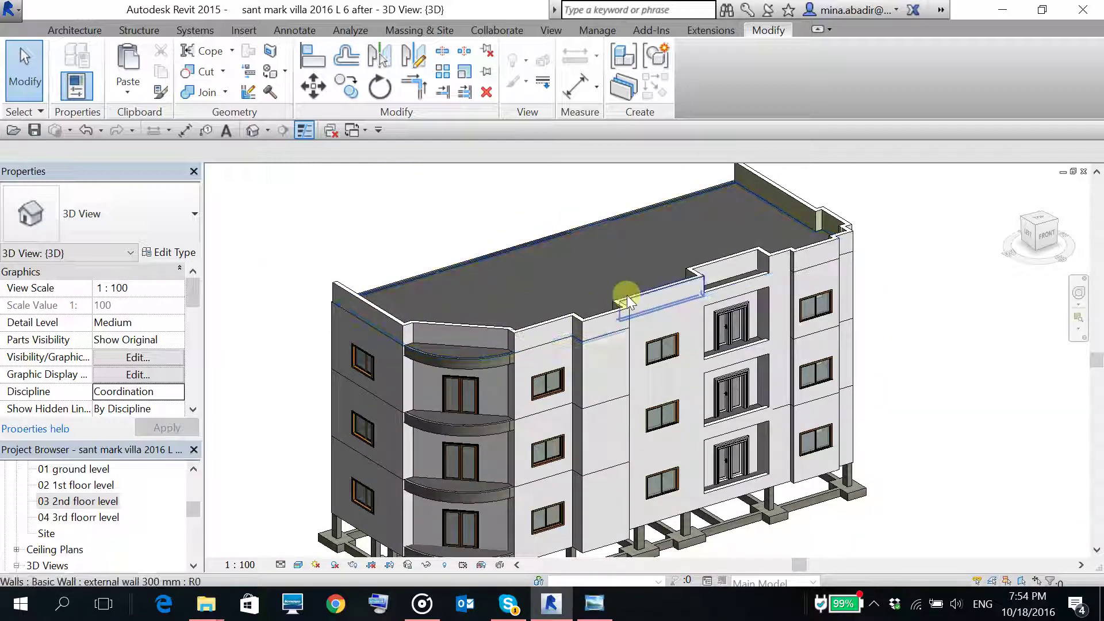
{"action": "middle_click_drag", "start_coordinate": [607, 299], "coordinate": [725, 365]}
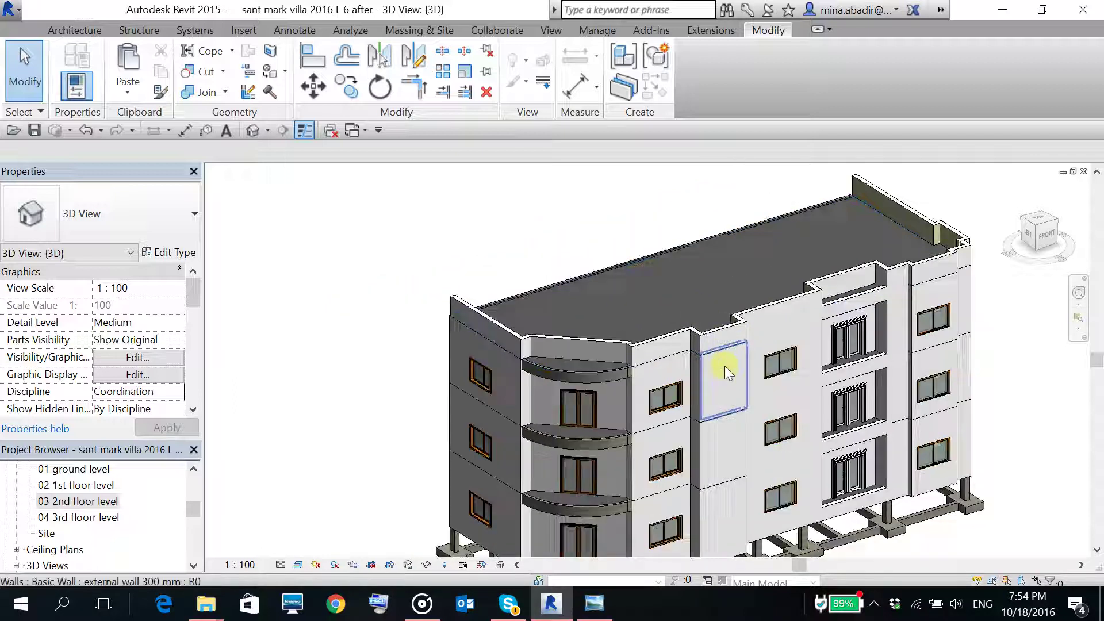
{"action": "scroll", "coordinate": [654, 306], "scroll_direction": "down", "scroll_amount": 2}
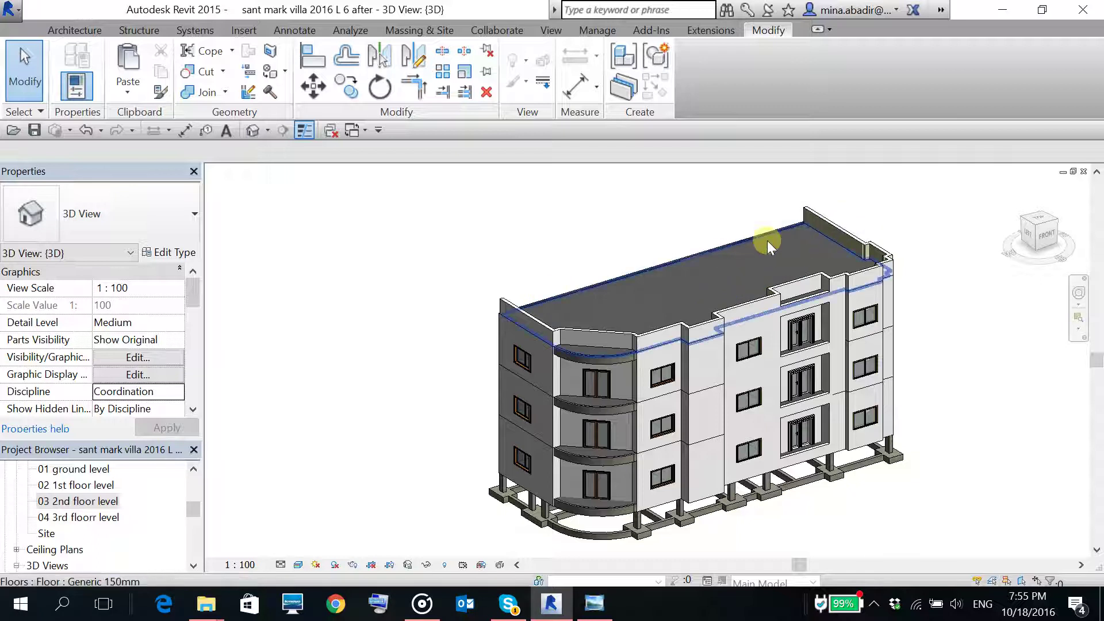
{"action": "scroll", "coordinate": [737, 227], "scroll_direction": "up", "scroll_amount": 2}
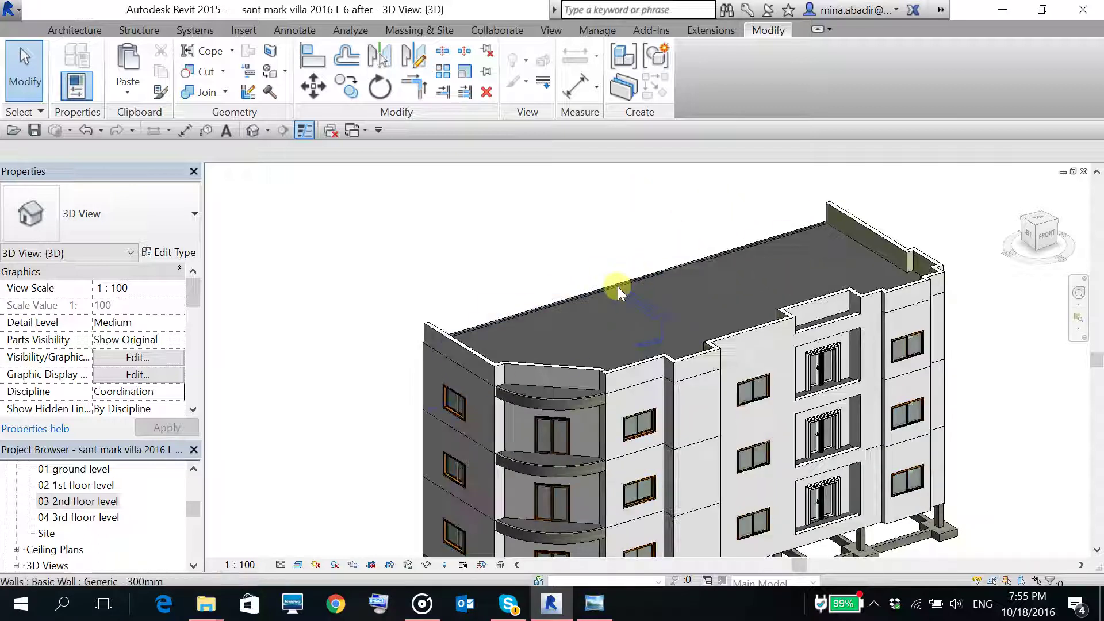
{"action": "middle_click_drag", "start_coordinate": [636, 295], "coordinate": [626, 289]}
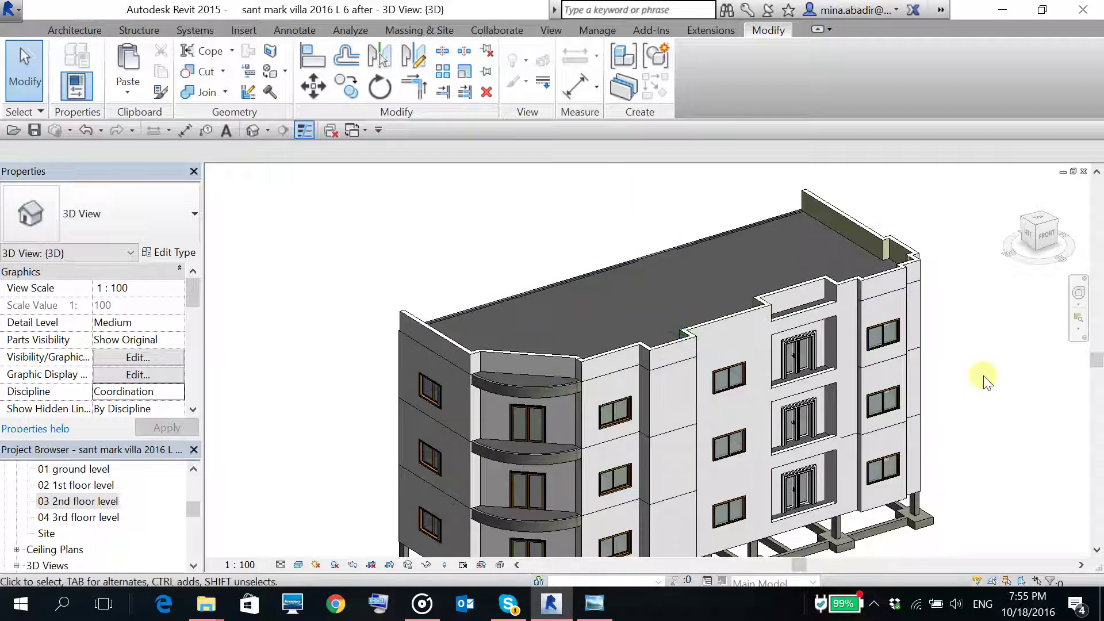
- Copy the two rear Generic - 300mm walls of the second floor and paste them aligned to 04 3rd floorr level
{"action": "middle_click_drag", "start_coordinate": [530, 323], "coordinate": [766, 338]}
{"action": "left_click", "coordinate": [681, 404]}
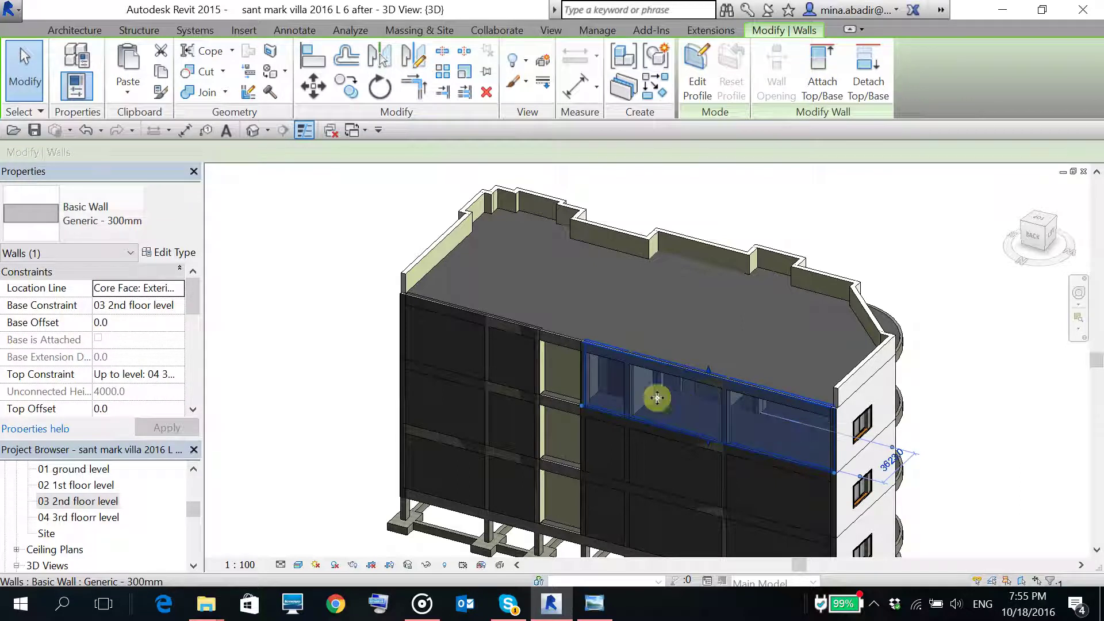
{"action": "left_click", "coordinate": [457, 347], "text": "ctrl"}
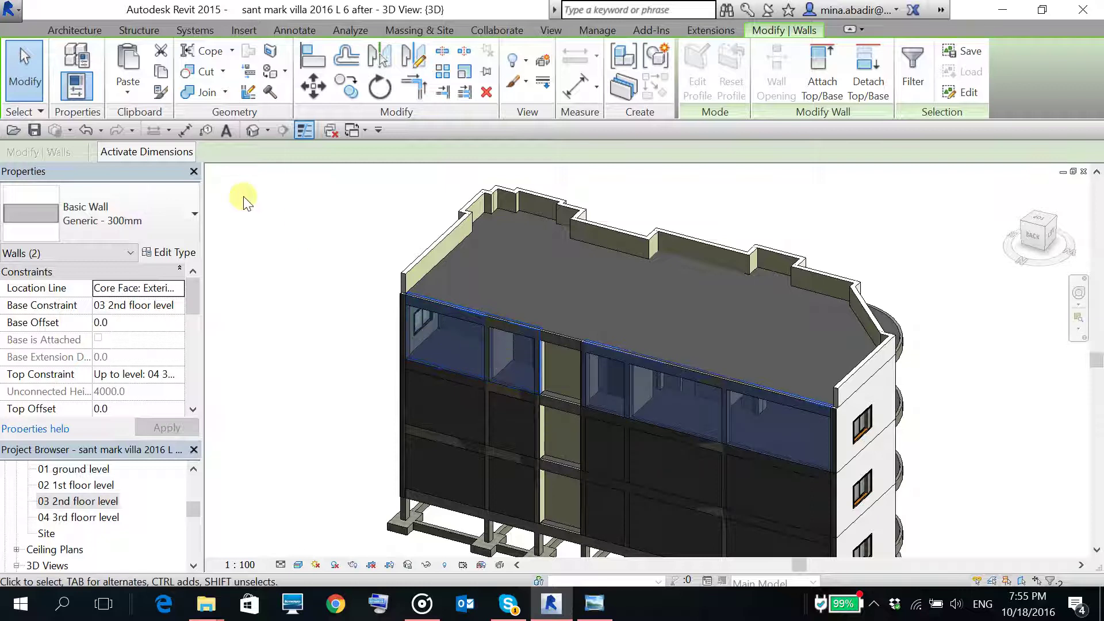
{"action": "left_click", "coordinate": [128, 87]}
{"action": "left_click", "coordinate": [172, 158]}
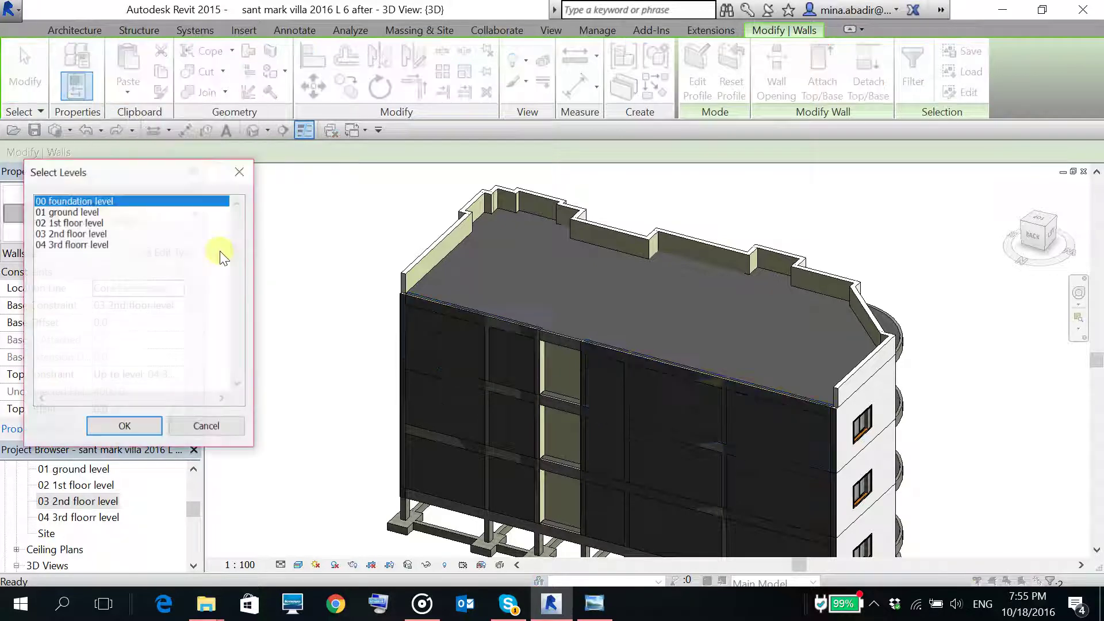
{"action": "left_click", "coordinate": [68, 246]}
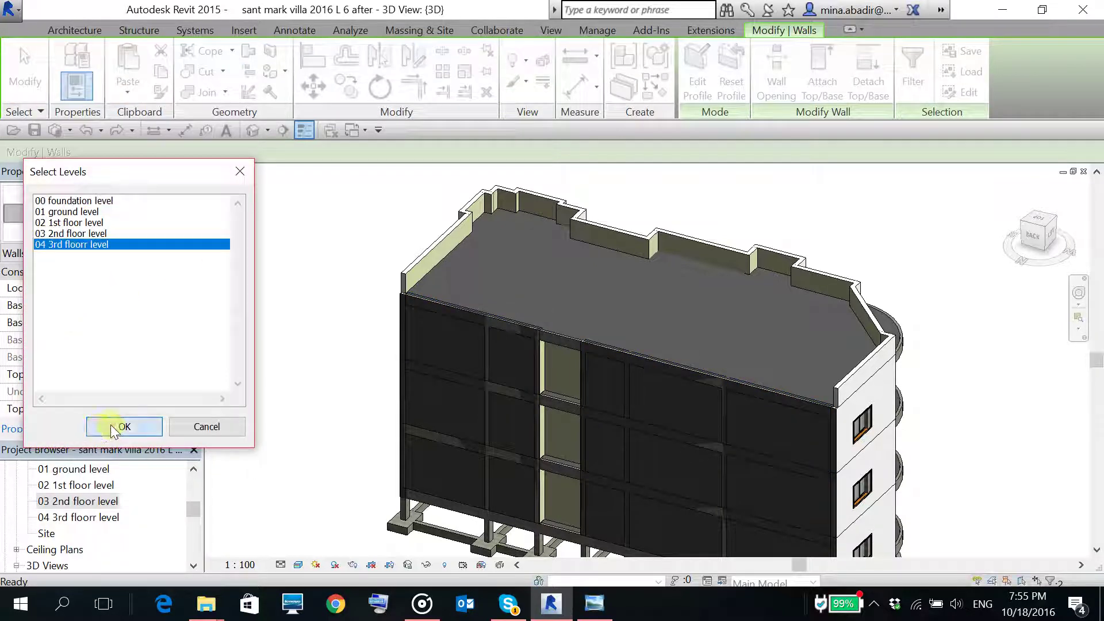
{"action": "left_click", "coordinate": [110, 424]}
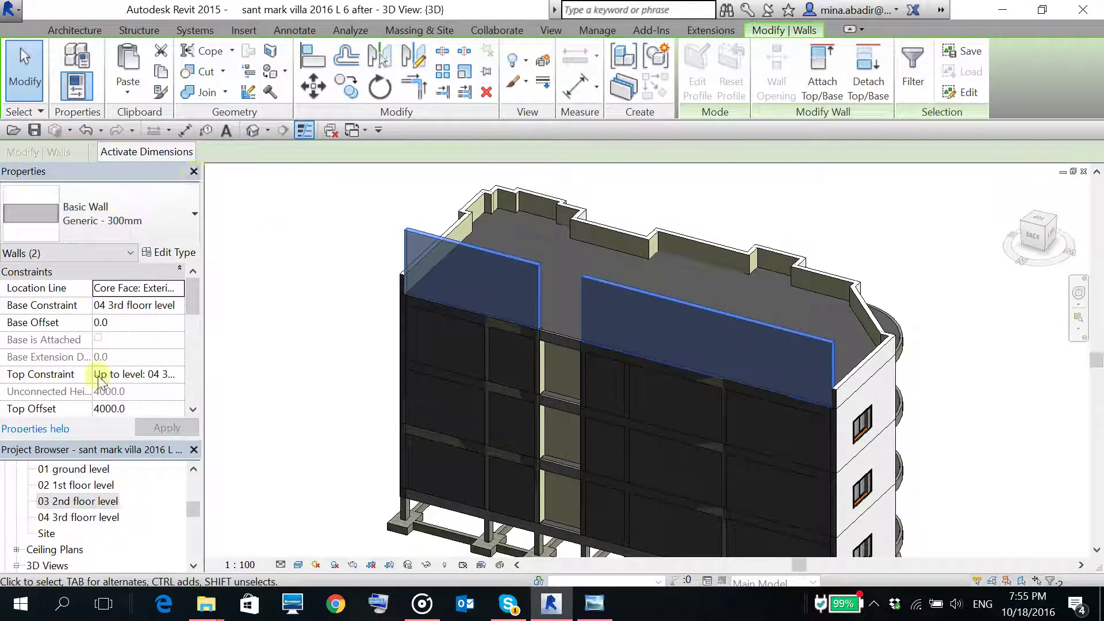
- Make the two pasted rear walls unconnected at the top and set their unconnected height to 1200
{"action": "left_click", "coordinate": [180, 375]}
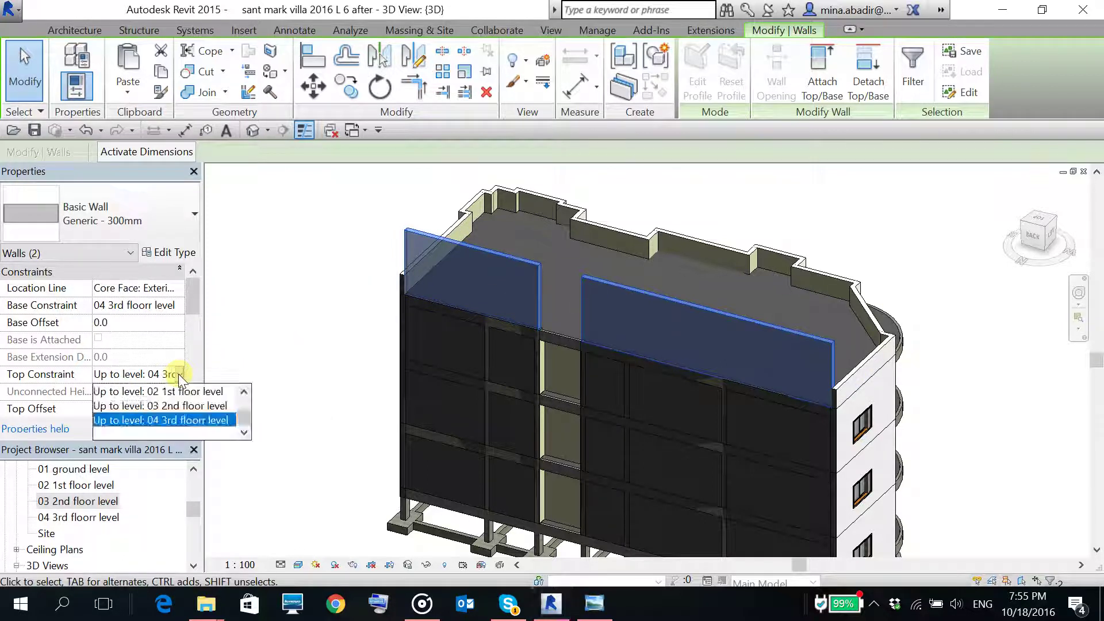
{"action": "left_click_drag", "start_coordinate": [248, 418], "coordinate": [244, 389]}
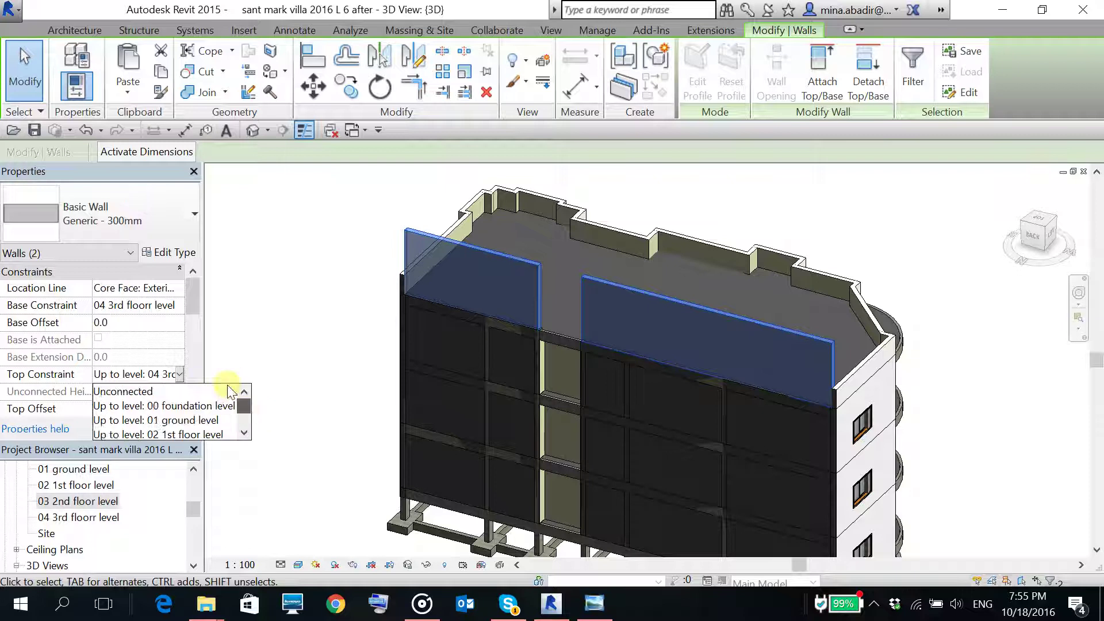
{"action": "left_click", "coordinate": [167, 392]}
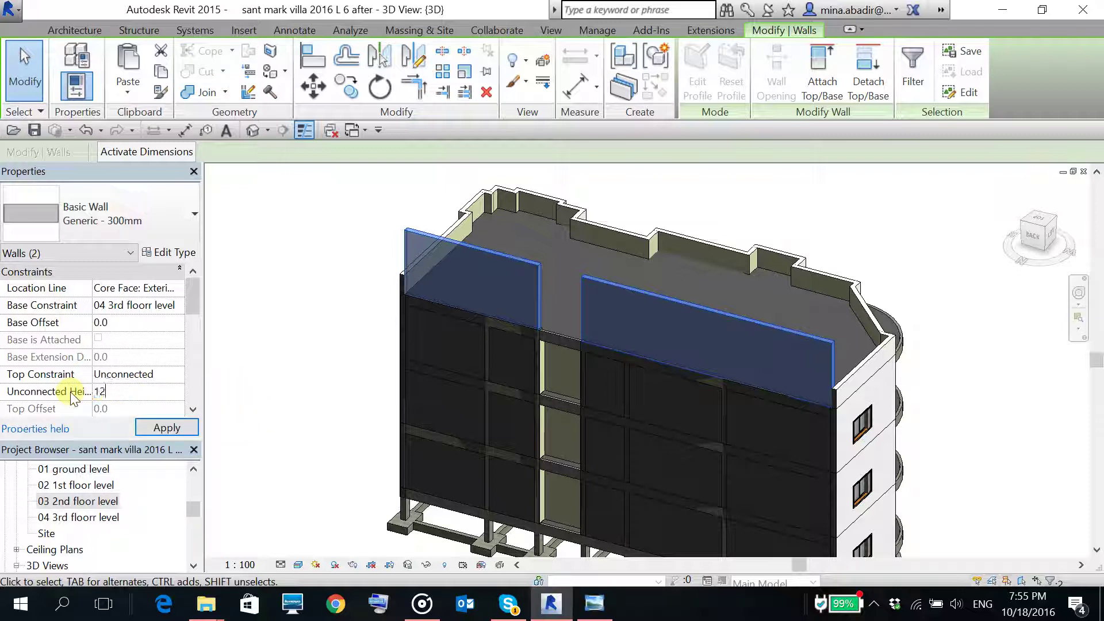
{"action": "left_click", "coordinate": [167, 428]}
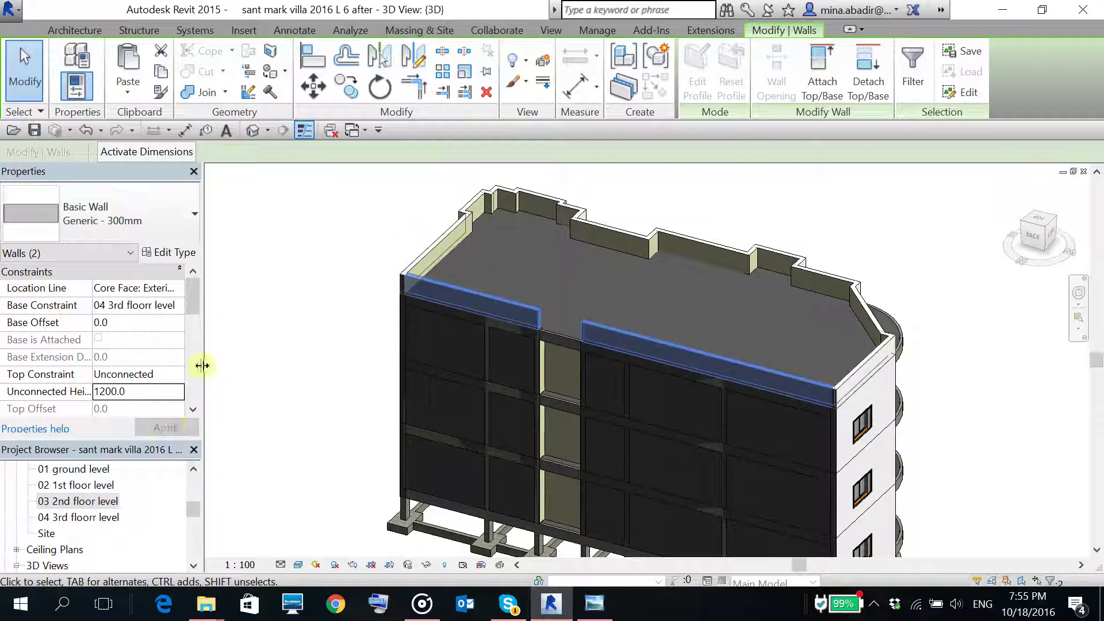
{"action": "left_click", "coordinate": [268, 292]}
- Extend the end of the shorter rear parapet wall across the central gap to meet the other rear wall
{"action": "scroll", "coordinate": [419, 309], "scroll_direction": "up", "scroll_amount": 4}
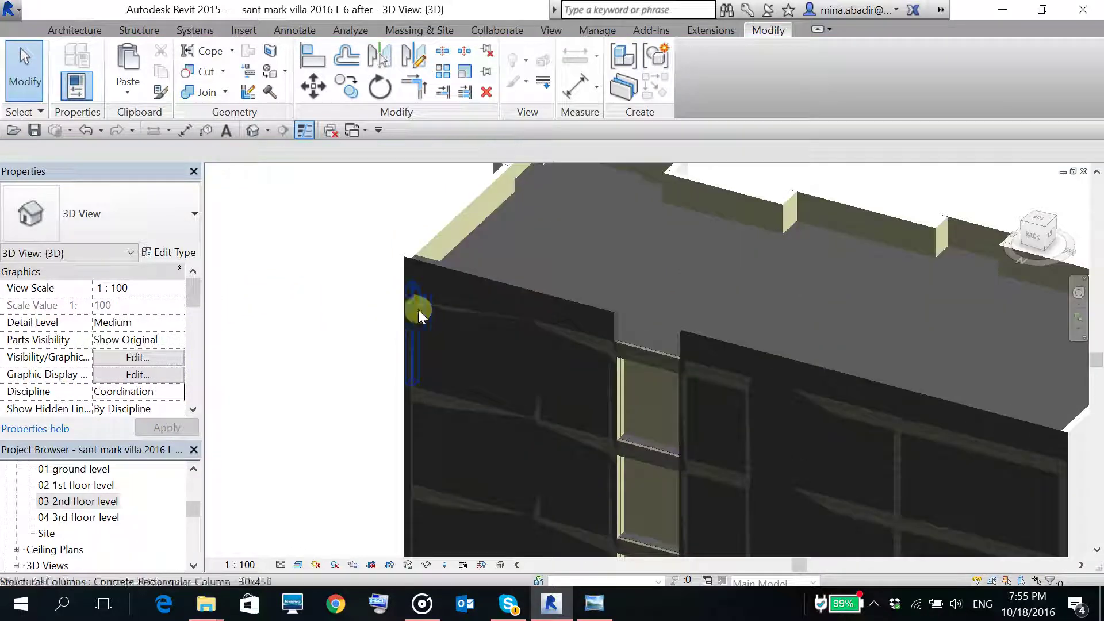
{"action": "left_click", "coordinate": [602, 313]}
{"action": "scroll", "coordinate": [617, 343], "scroll_direction": "up", "scroll_amount": 4}
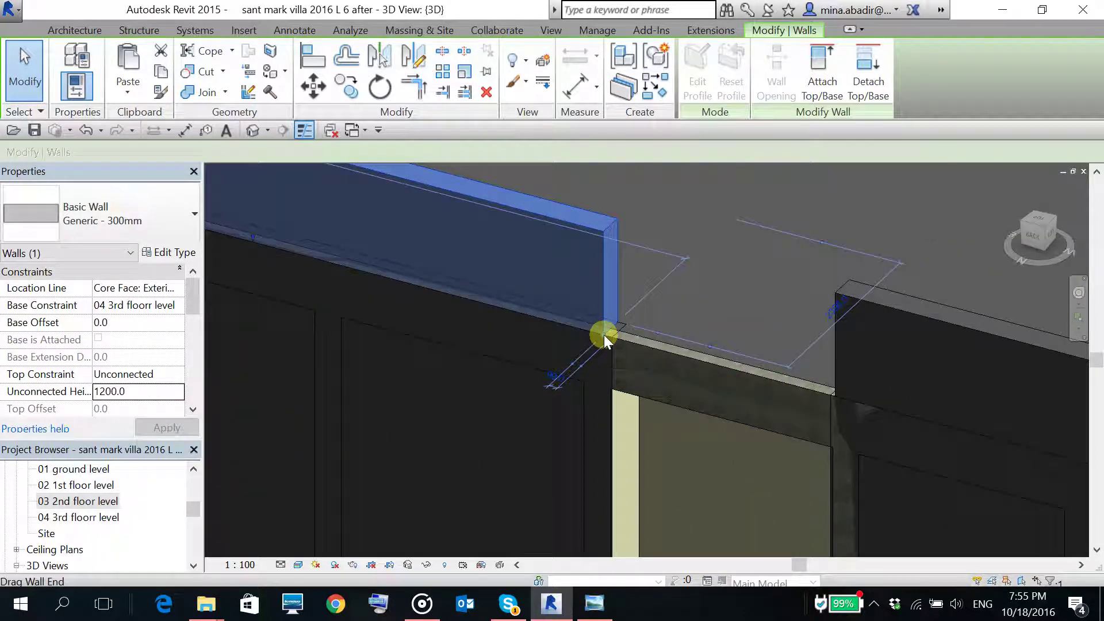
{"action": "left_click_drag", "start_coordinate": [604, 335], "coordinate": [843, 394]}
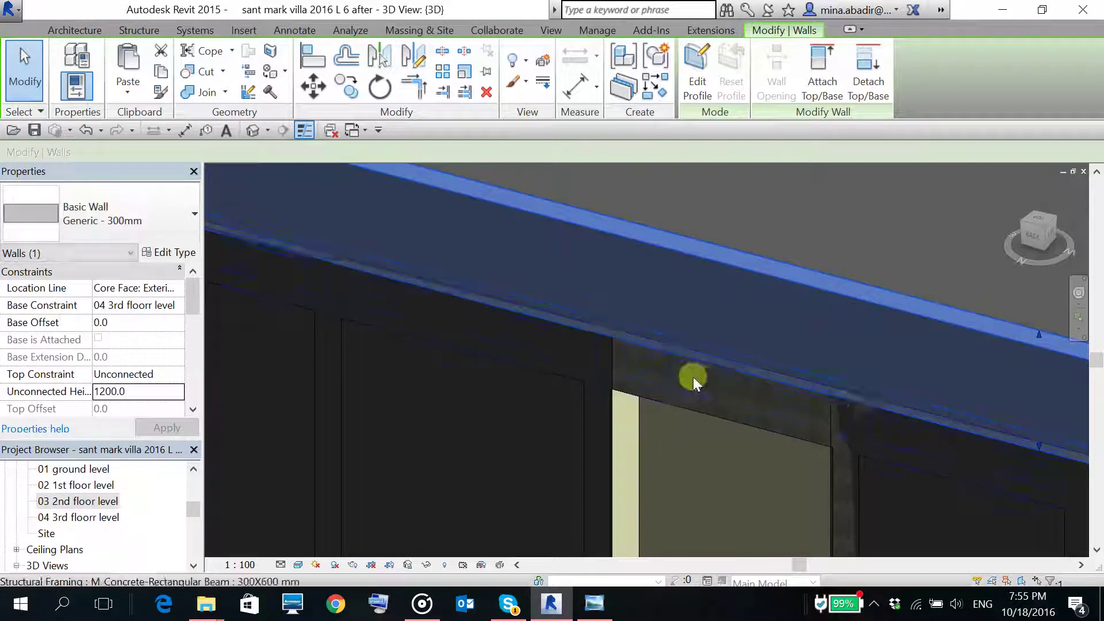
{"action": "scroll", "coordinate": [688, 375], "scroll_direction": "down", "scroll_amount": 3}
{"action": "key", "text": "Escape"}
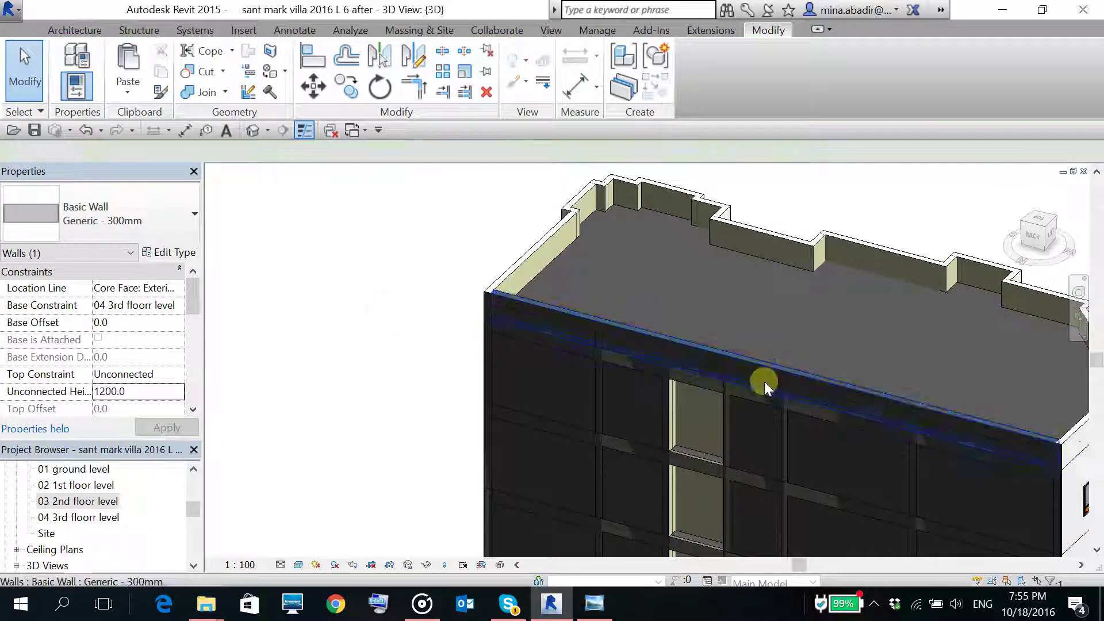
- Examine the parapet around the whole roof, including its rear side, far corner and the curved balcony bay
{"action": "scroll", "coordinate": [763, 382], "scroll_direction": "up", "scroll_amount": 2}
{"action": "middle_click_drag", "start_coordinate": [742, 381], "coordinate": [696, 381]}
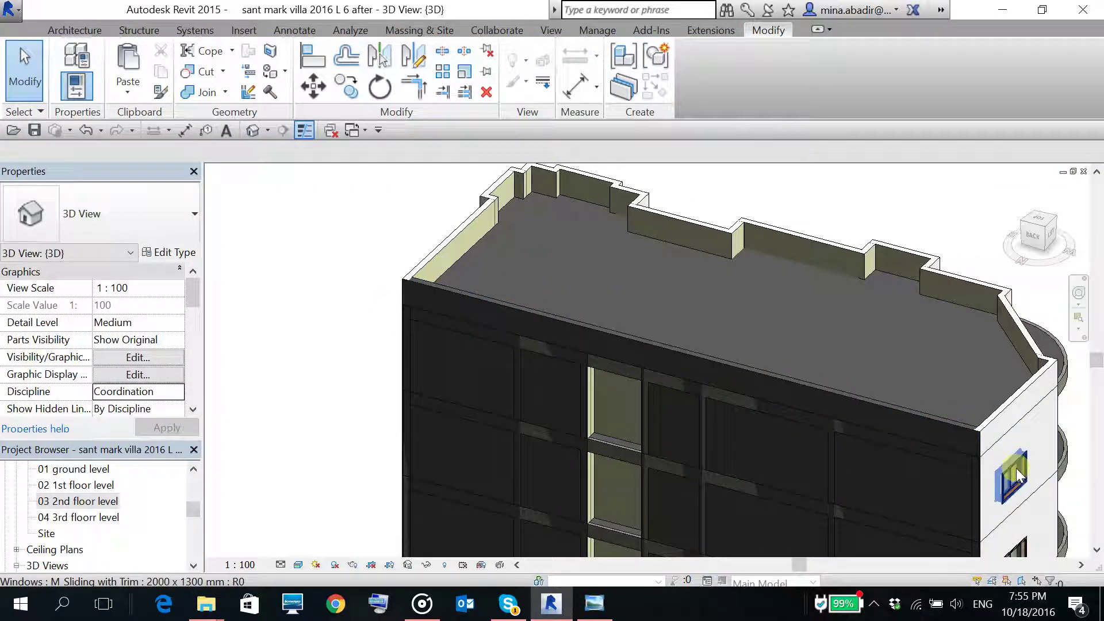
{"action": "middle_click_drag", "start_coordinate": [1017, 475], "coordinate": [851, 399], "text": "shift"}
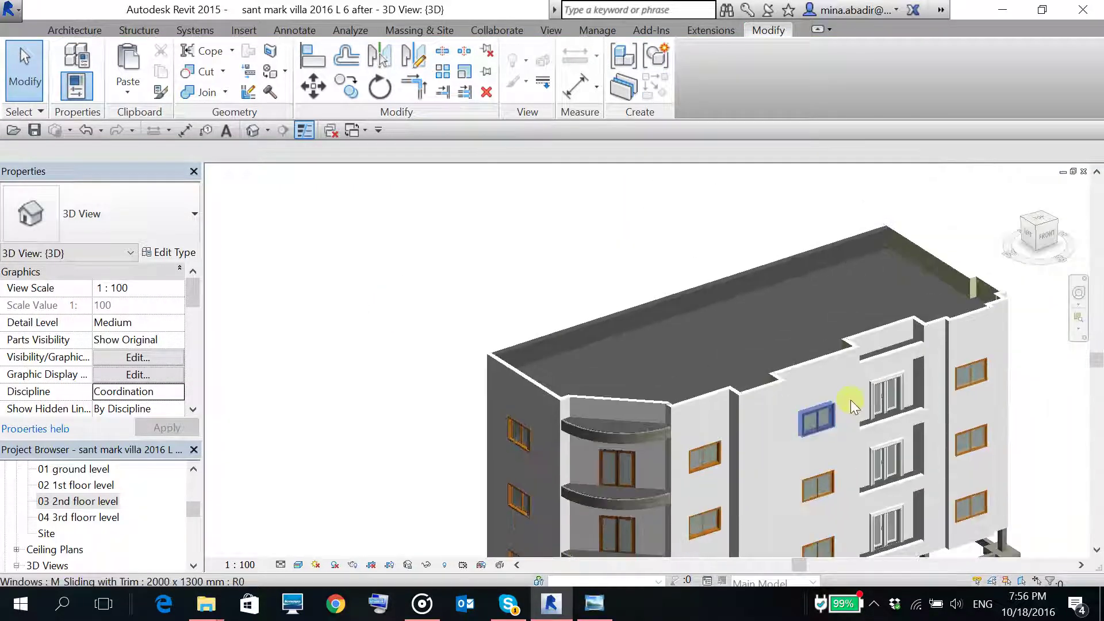
{"action": "scroll", "coordinate": [850, 399], "scroll_direction": "up", "scroll_amount": 3}
{"action": "middle_click_drag", "start_coordinate": [931, 246], "coordinate": [716, 320], "text": "shift"}
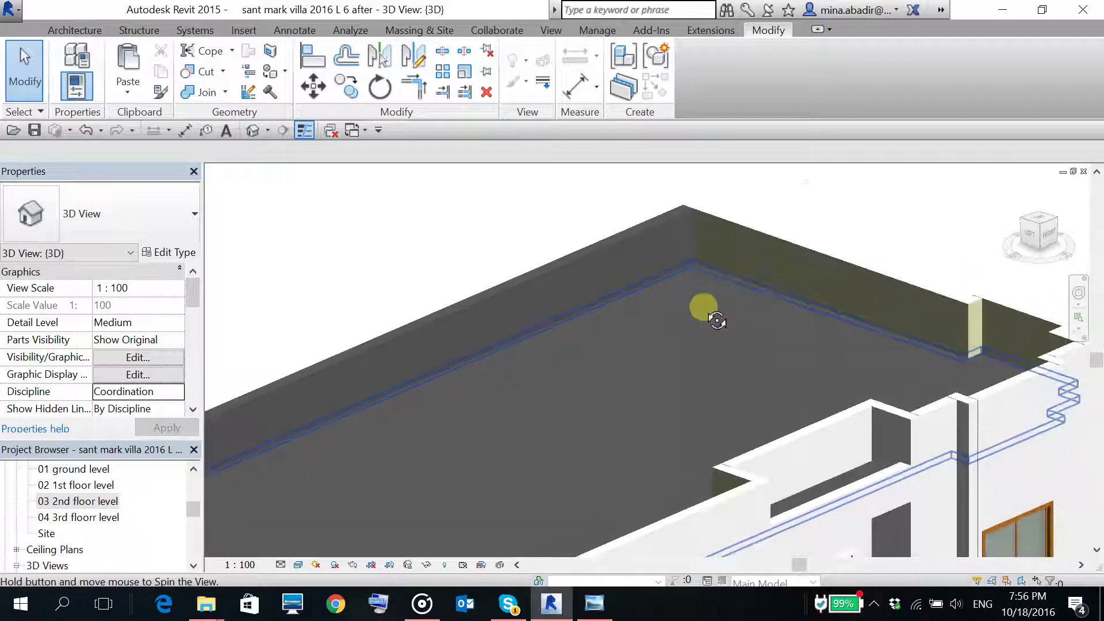
{"action": "scroll", "coordinate": [713, 292], "scroll_direction": "down", "scroll_amount": 6}
{"action": "middle_click_drag", "start_coordinate": [764, 222], "coordinate": [716, 268]}
{"action": "middle_click_drag", "start_coordinate": [366, 268], "coordinate": [325, 320], "text": "shift"}
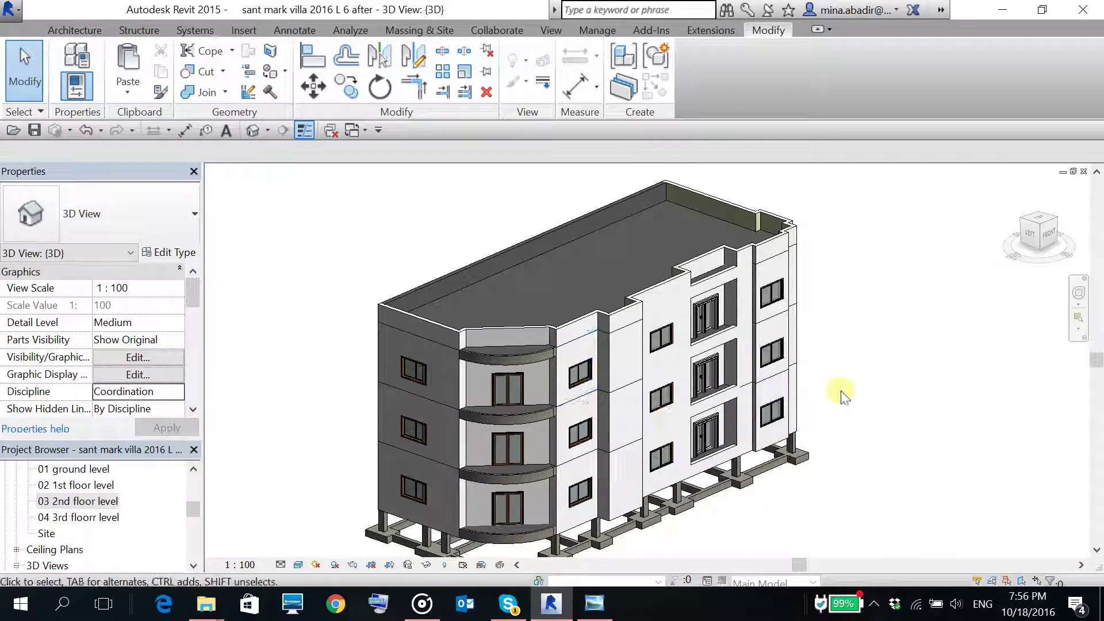
{"action": "middle_click_drag", "start_coordinate": [843, 396], "coordinate": [874, 393]}
{"action": "scroll", "coordinate": [563, 375], "scroll_direction": "up", "scroll_amount": 5}
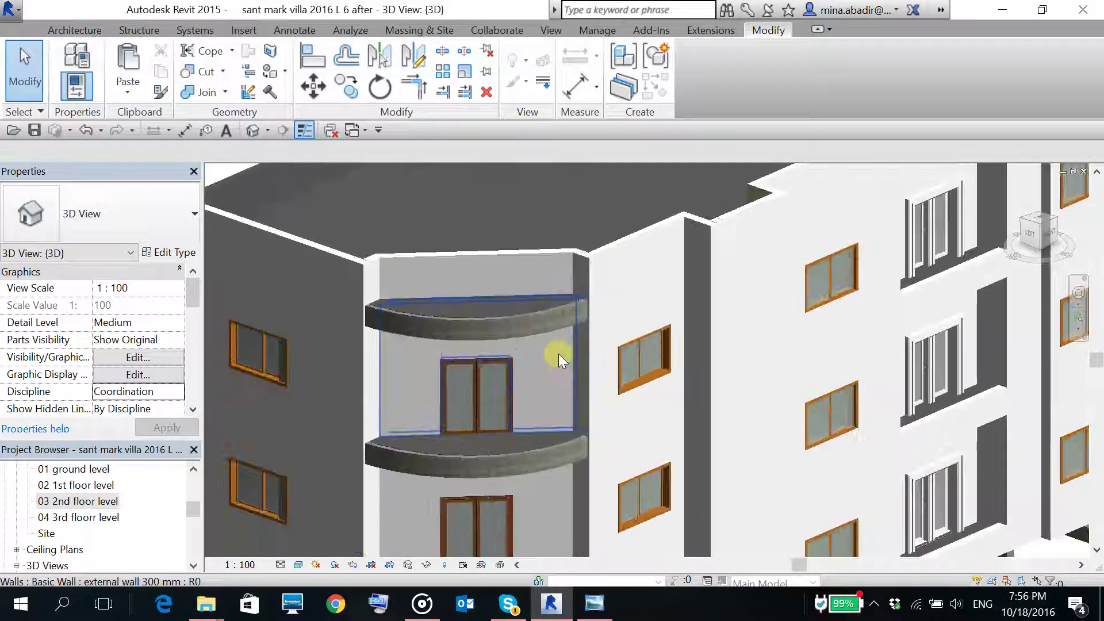
- Delete the straight roof-level parapet wall behind the curved balcony and the two short return walls beside it
{"action": "left_click", "coordinate": [446, 258]}
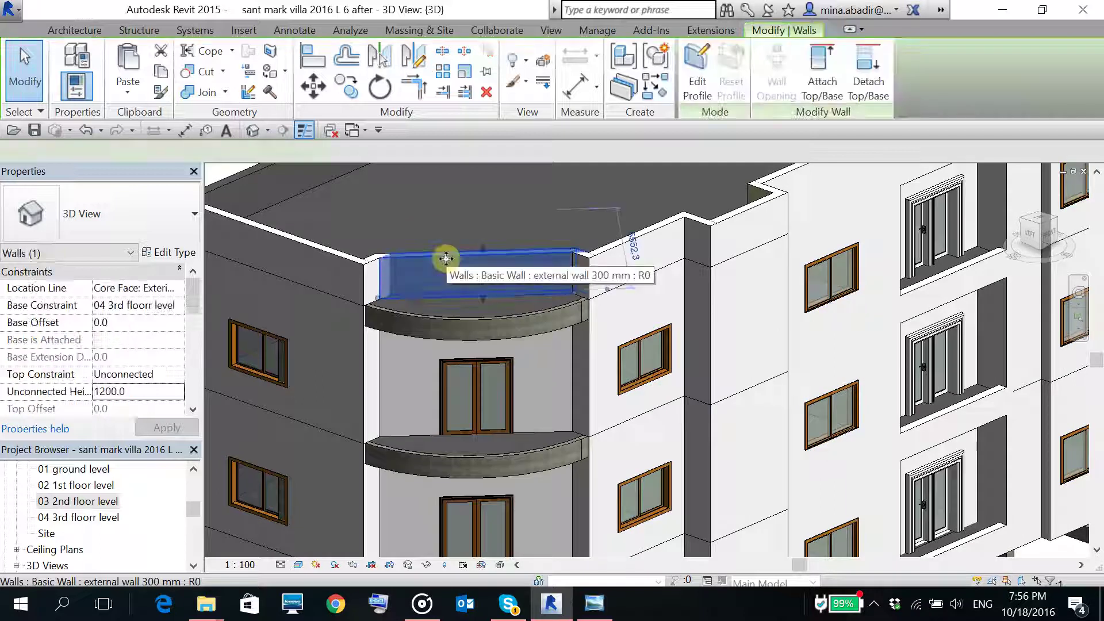
{"action": "key", "text": "Delete"}
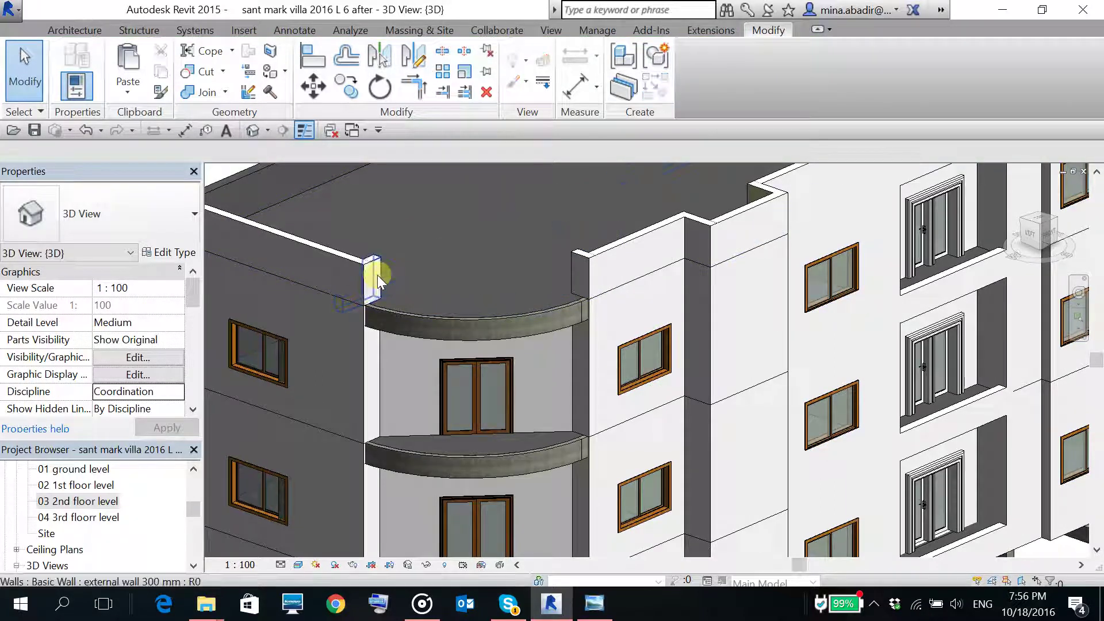
{"action": "left_click", "coordinate": [377, 274]}
{"action": "key", "text": "Delete"}
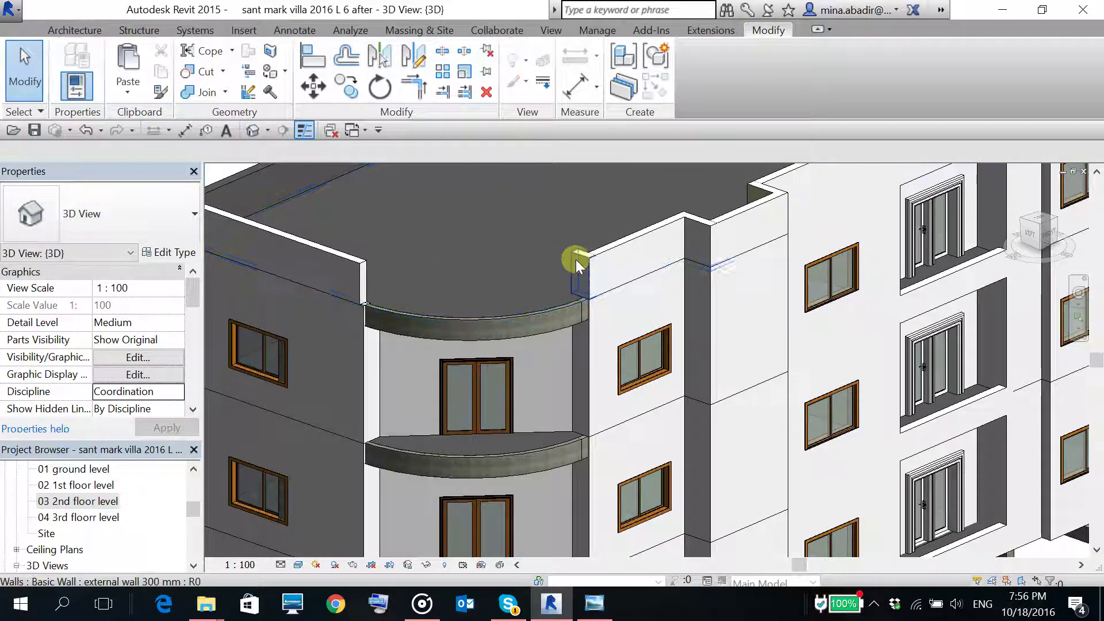
{"action": "left_click", "coordinate": [577, 265]}
{"action": "key", "text": "Delete"}
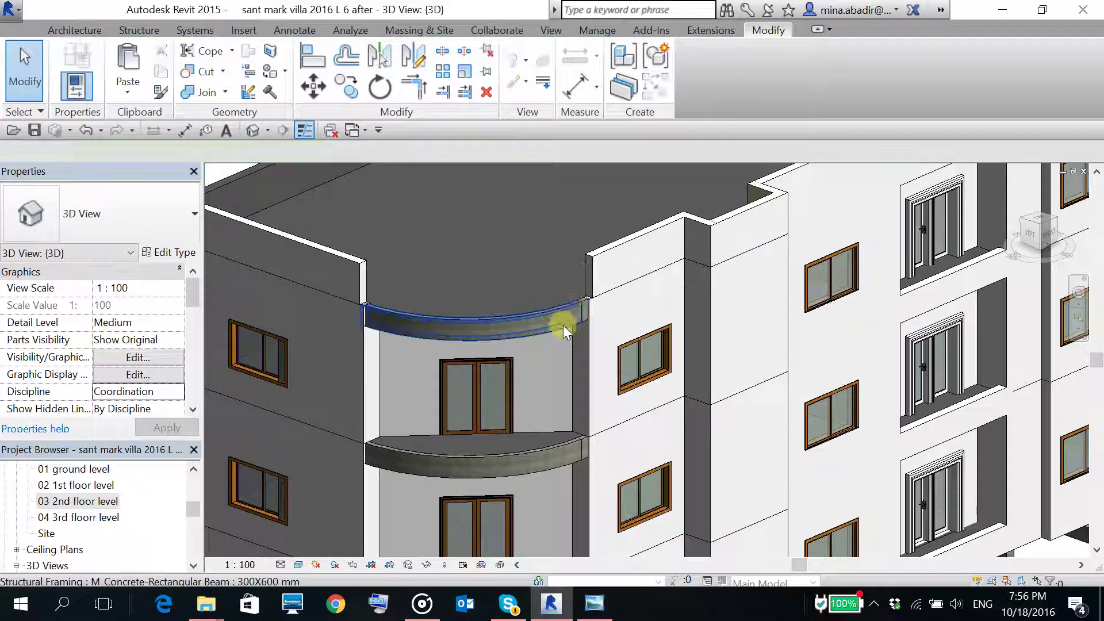
- Open the 04 3rd floorr level floor plan at the curved balcony corner, where the straight parapet wall ends
{"action": "scroll", "coordinate": [564, 325], "scroll_direction": "down", "scroll_amount": 2}
{"action": "left_click", "coordinate": [92, 518]}
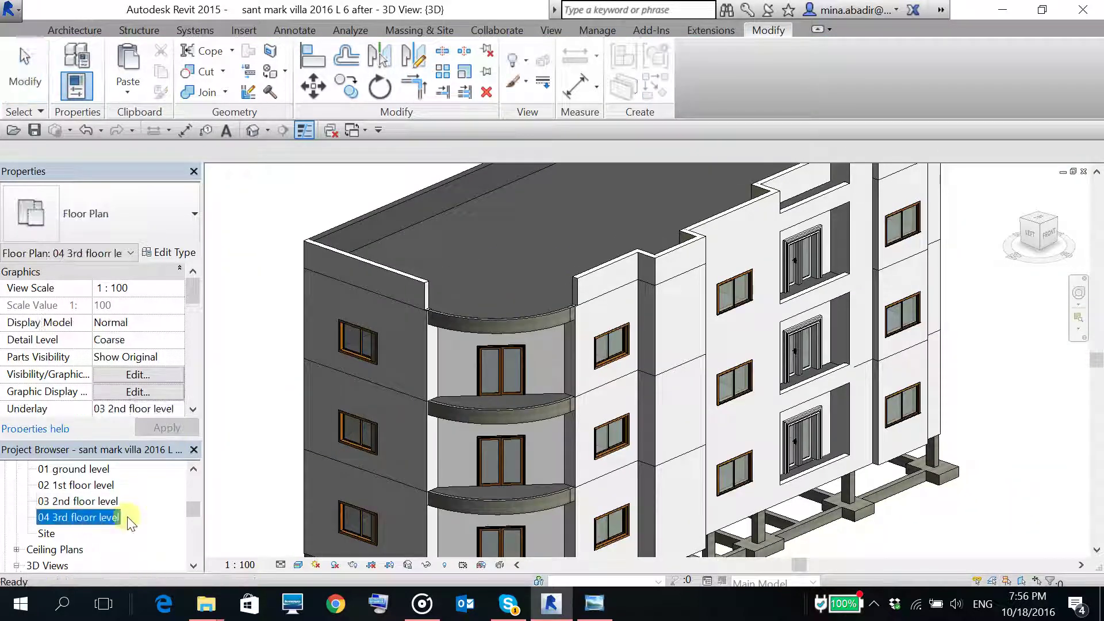
{"action": "double_click", "coordinate": [104, 518]}
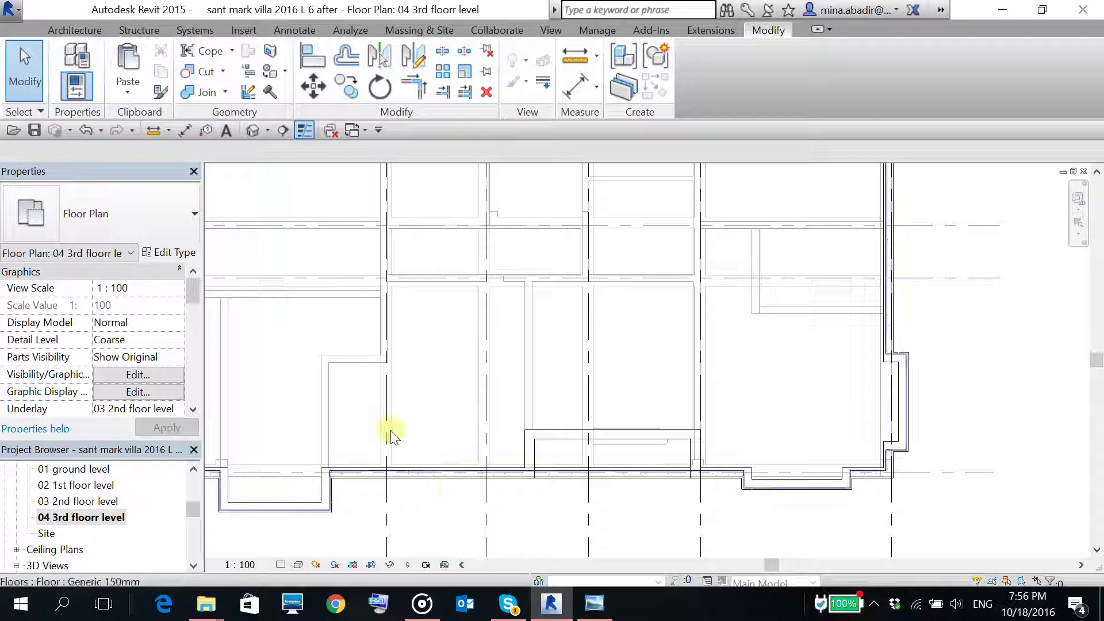
{"action": "middle_click_drag", "start_coordinate": [593, 423], "coordinate": [510, 429]}
{"action": "scroll", "coordinate": [592, 414], "scroll_direction": "down", "scroll_amount": 3}
{"action": "scroll", "coordinate": [327, 374], "scroll_direction": "up", "scroll_amount": 5}
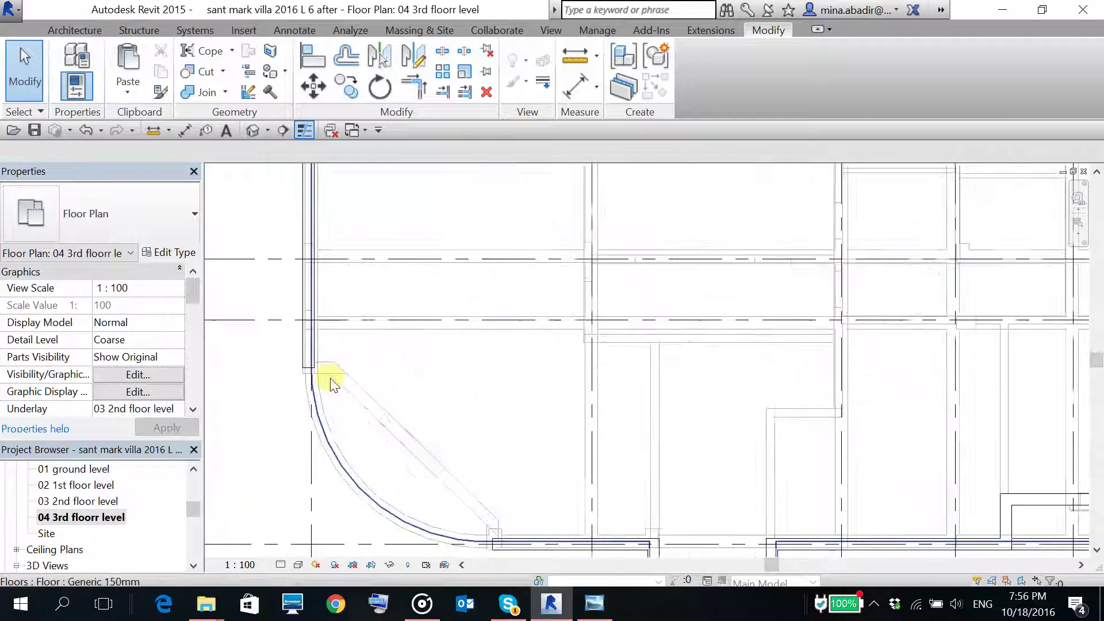
{"action": "scroll", "coordinate": [319, 381], "scroll_direction": "up", "scroll_amount": 3}
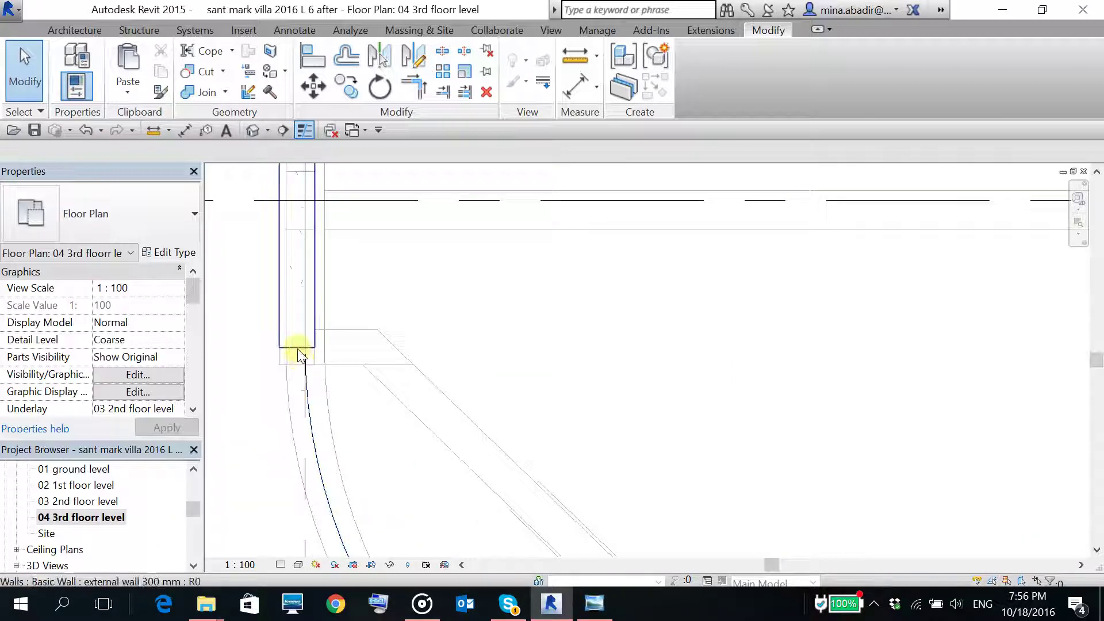
{"action": "middle_click_drag", "start_coordinate": [370, 387], "coordinate": [380, 344]}
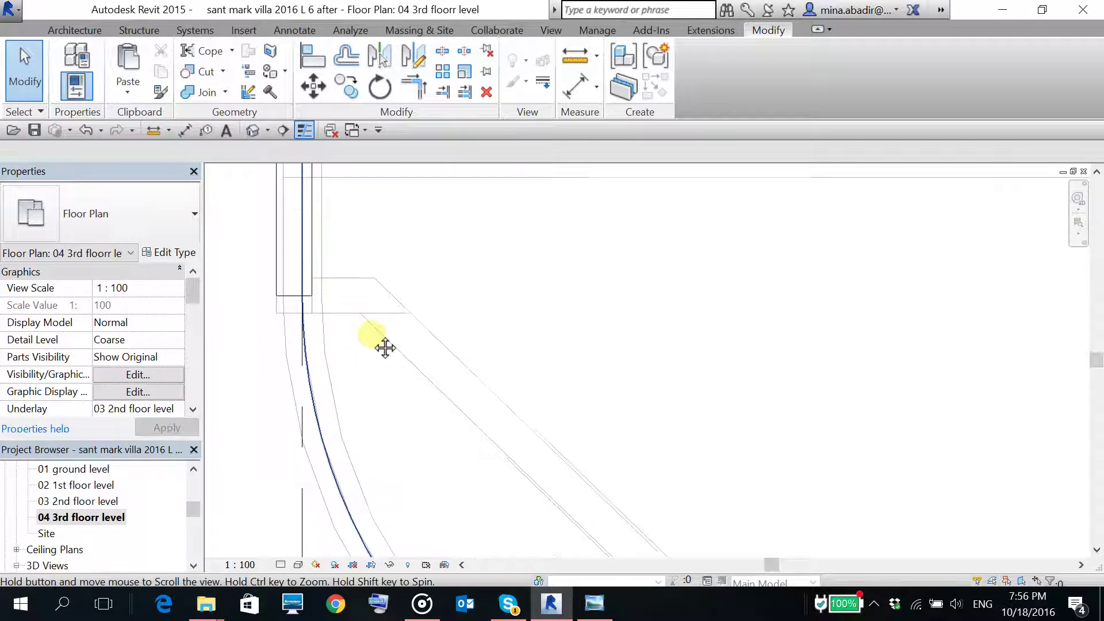
- Create a similar external wall 300 mm parapet, 1200 high, using Pick Lines on the outer curved edge of the balcony beam
{"action": "left_click", "coordinate": [292, 300]}
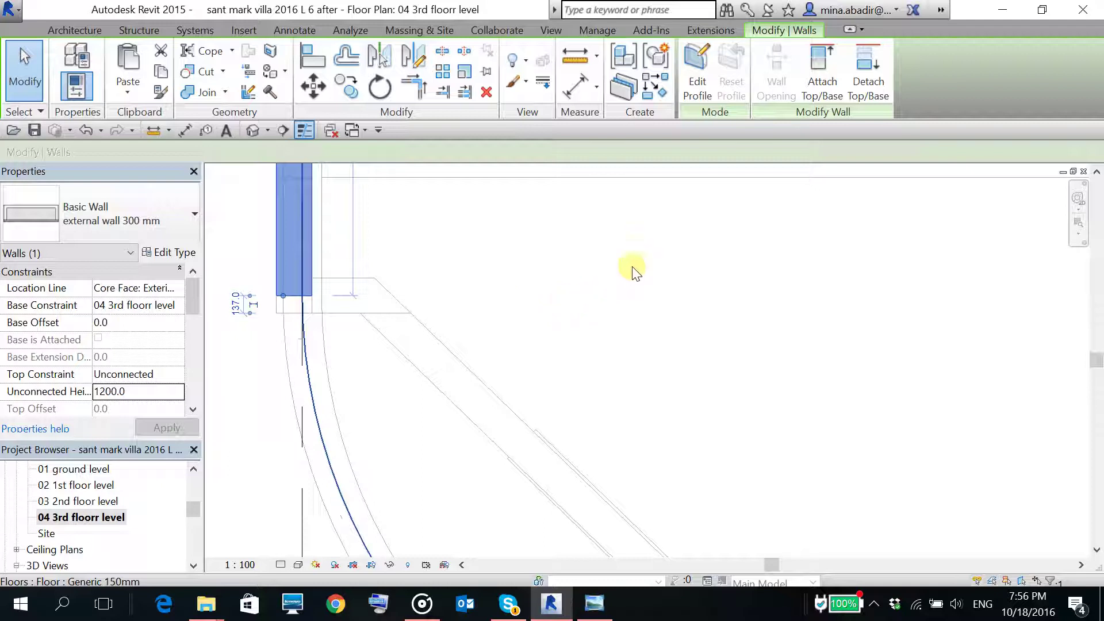
{"action": "left_click", "coordinate": [657, 91]}
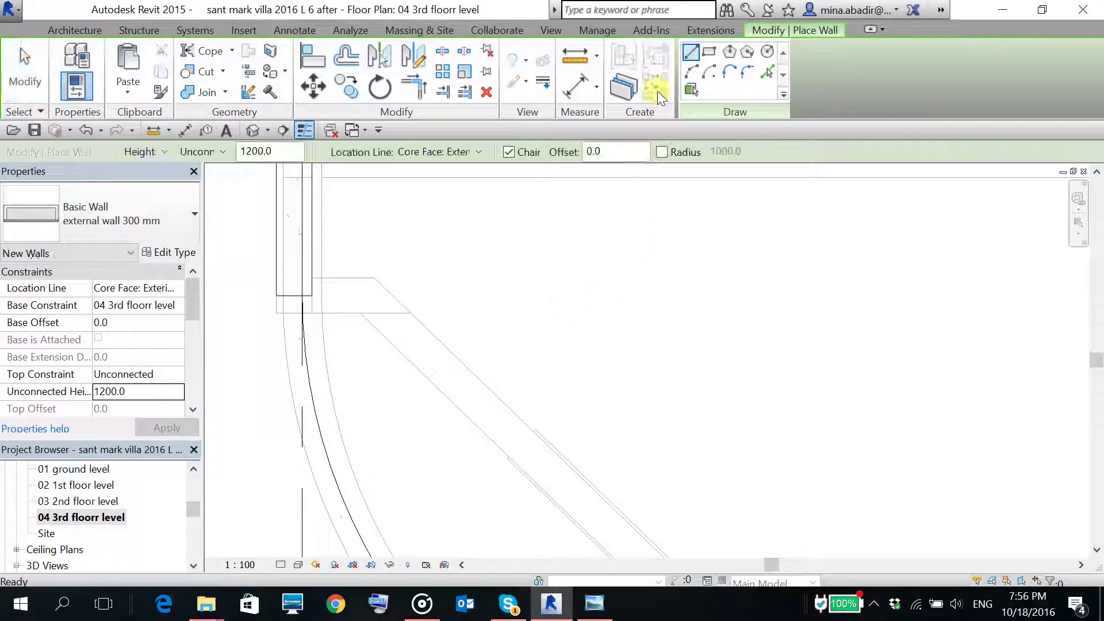
{"action": "left_click", "coordinate": [691, 73]}
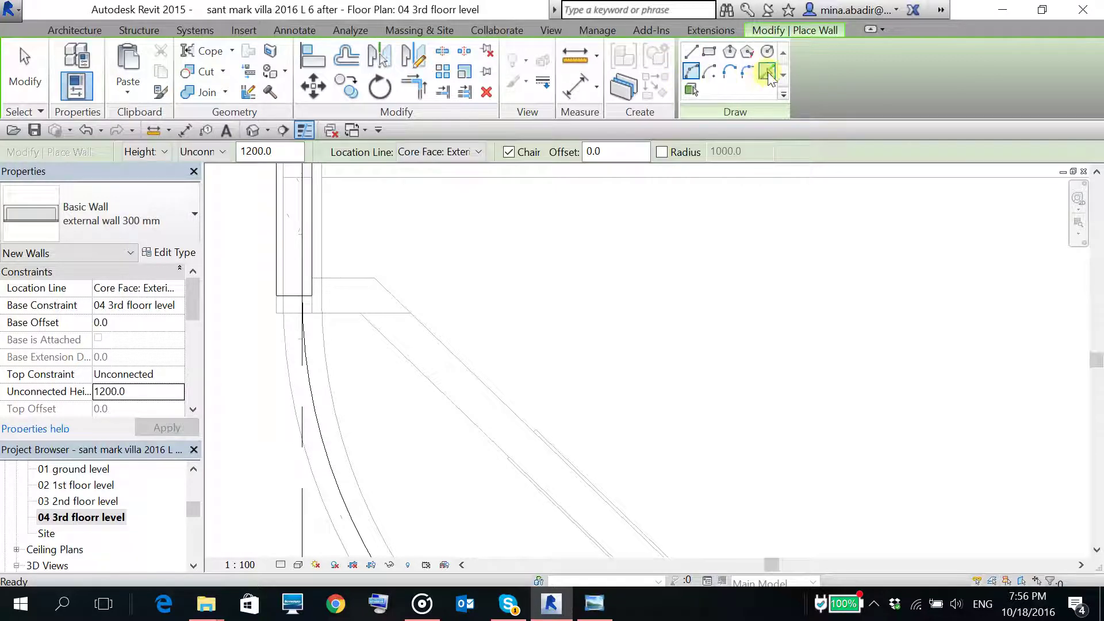
{"action": "left_click", "coordinate": [768, 73]}
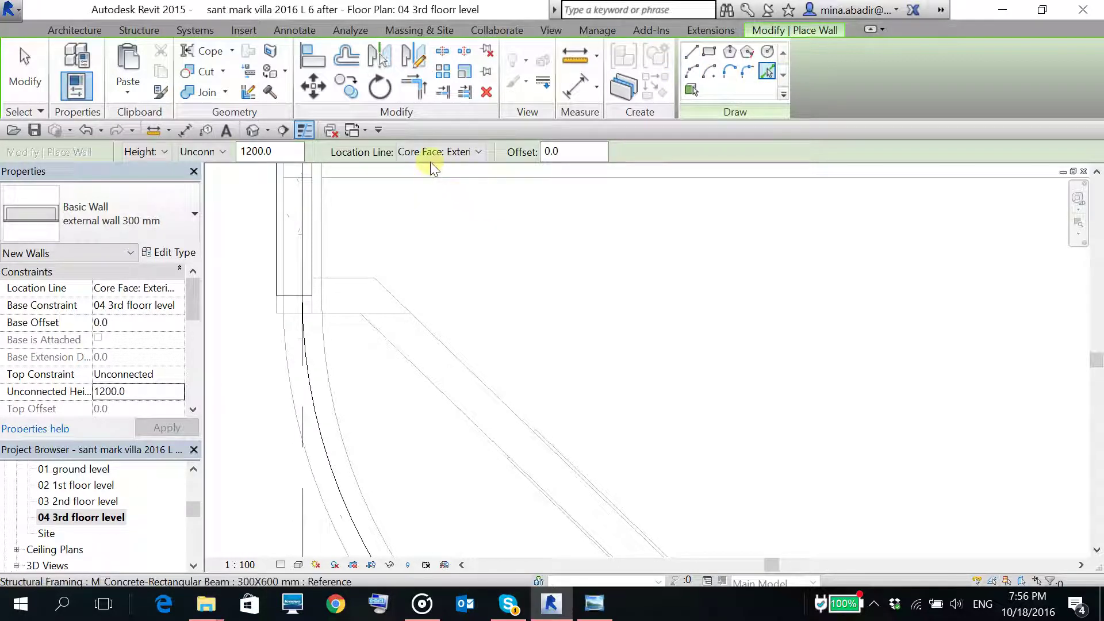
{"action": "left_click", "coordinate": [291, 391]}
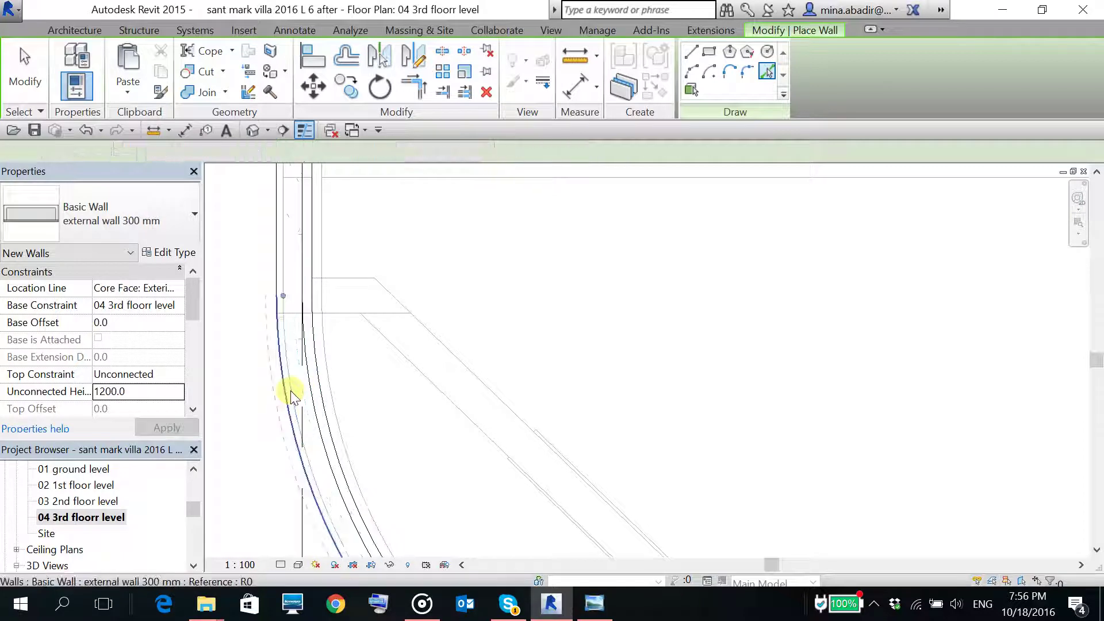
{"action": "scroll", "coordinate": [370, 383], "scroll_direction": "down", "scroll_amount": 2}
{"action": "middle_click_drag", "start_coordinate": [422, 302], "coordinate": [438, 212]}
{"action": "scroll", "coordinate": [599, 387], "scroll_direction": "up", "scroll_amount": 4}
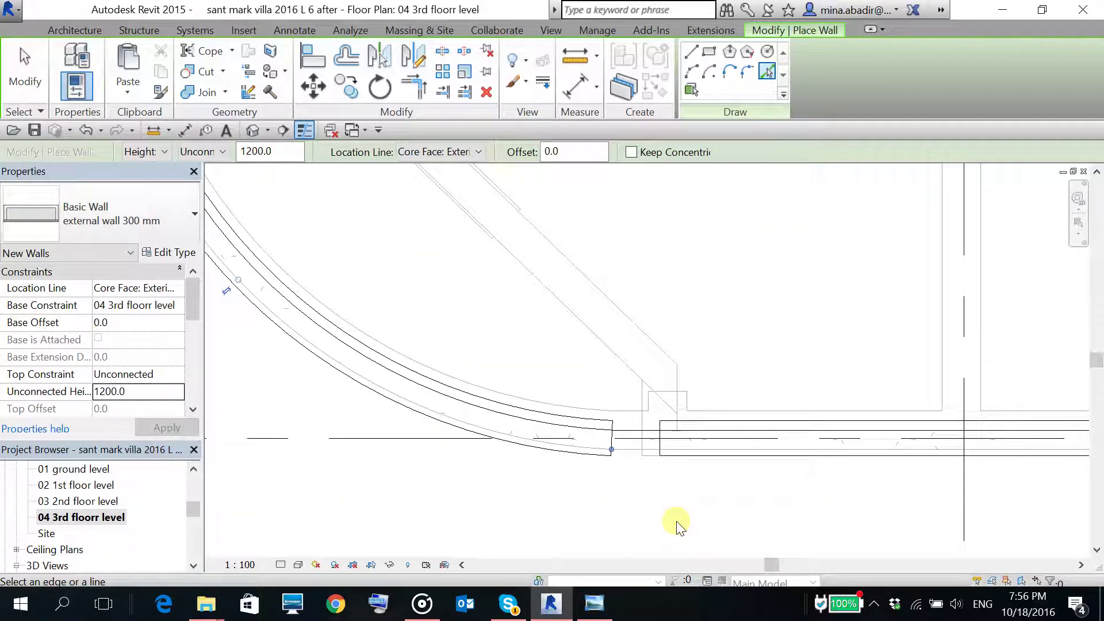
{"action": "key", "text": "Escape"}
{"action": "key", "text": "Escape"}
- Join the curved parapet wall to the adjoining straight wall with Trim/Extend to Corner, and save the project
{"action": "left_click", "coordinate": [660, 449]}
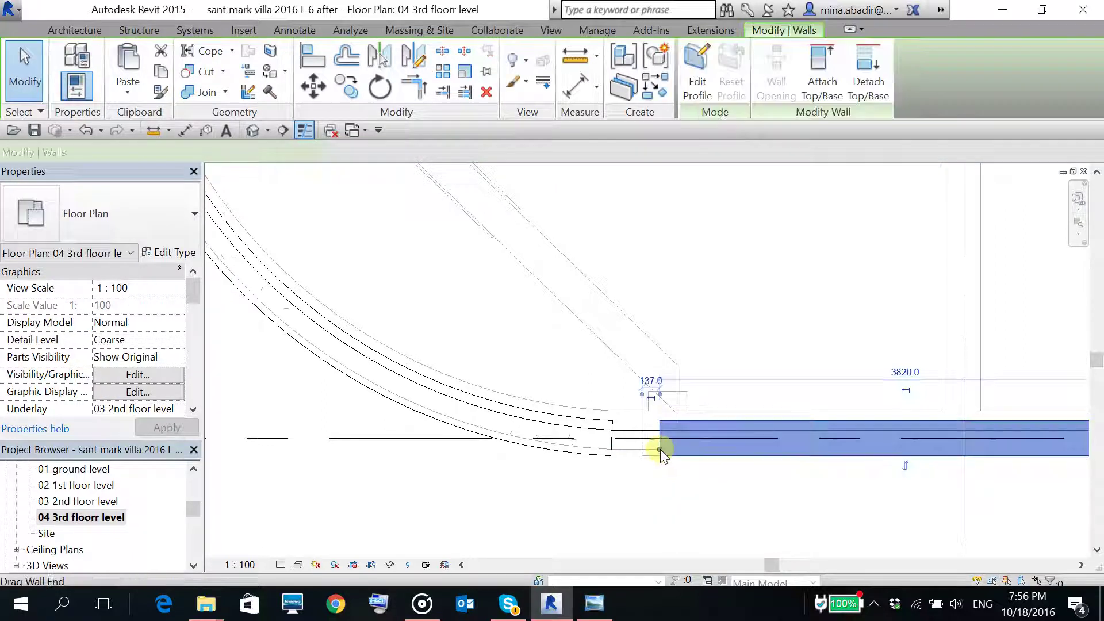
{"action": "left_click", "coordinate": [666, 475]}
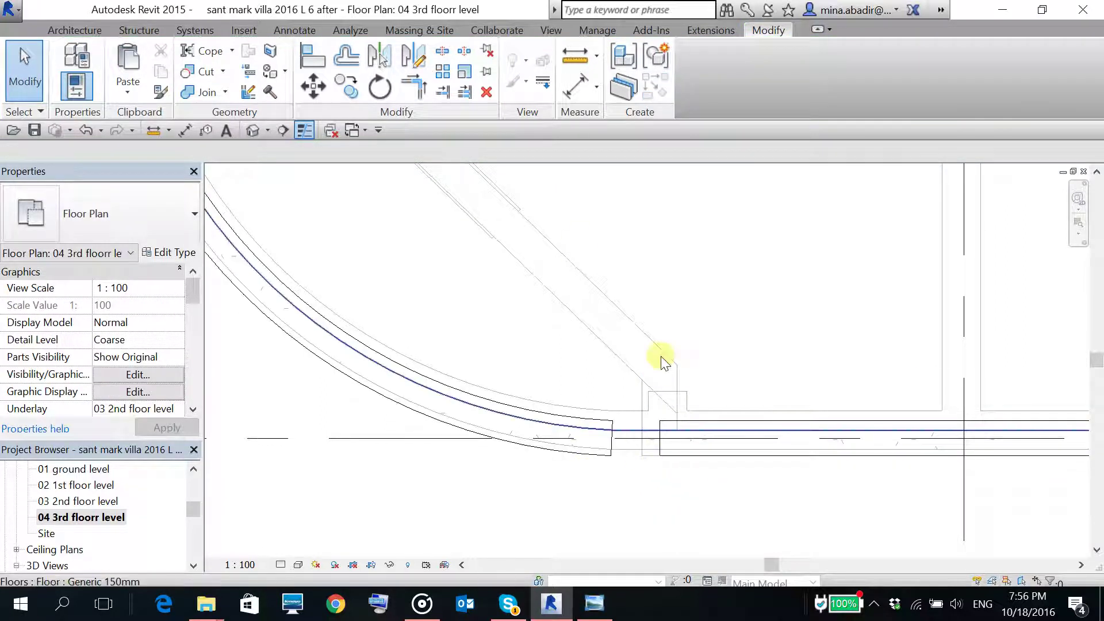
{"action": "left_click", "coordinate": [413, 86]}
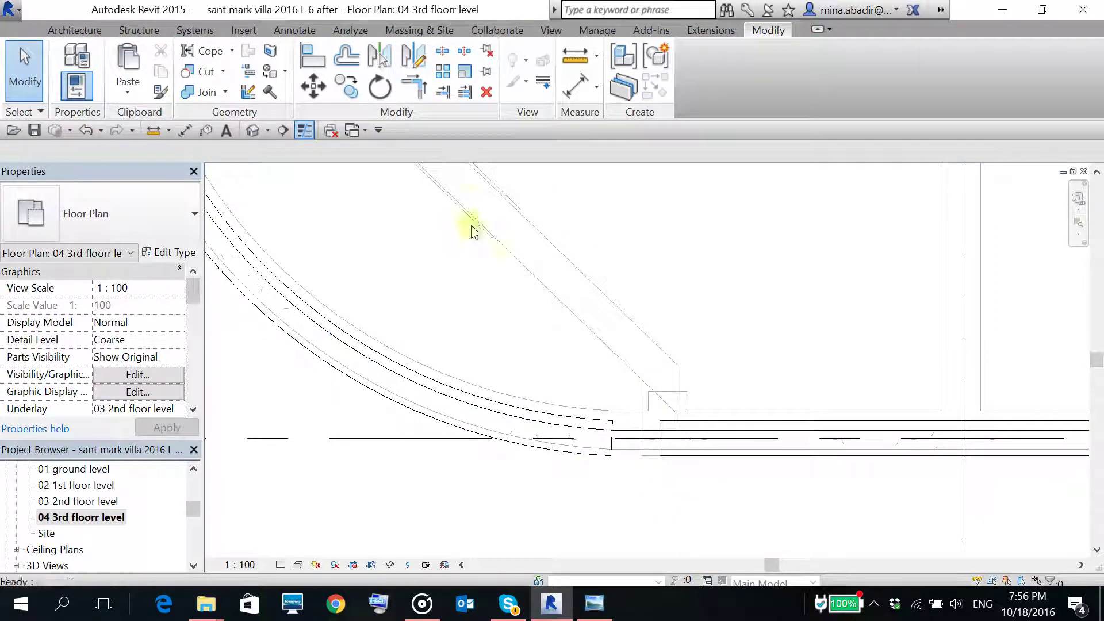
{"action": "left_click", "coordinate": [561, 455]}
{"action": "left_click", "coordinate": [674, 461]}
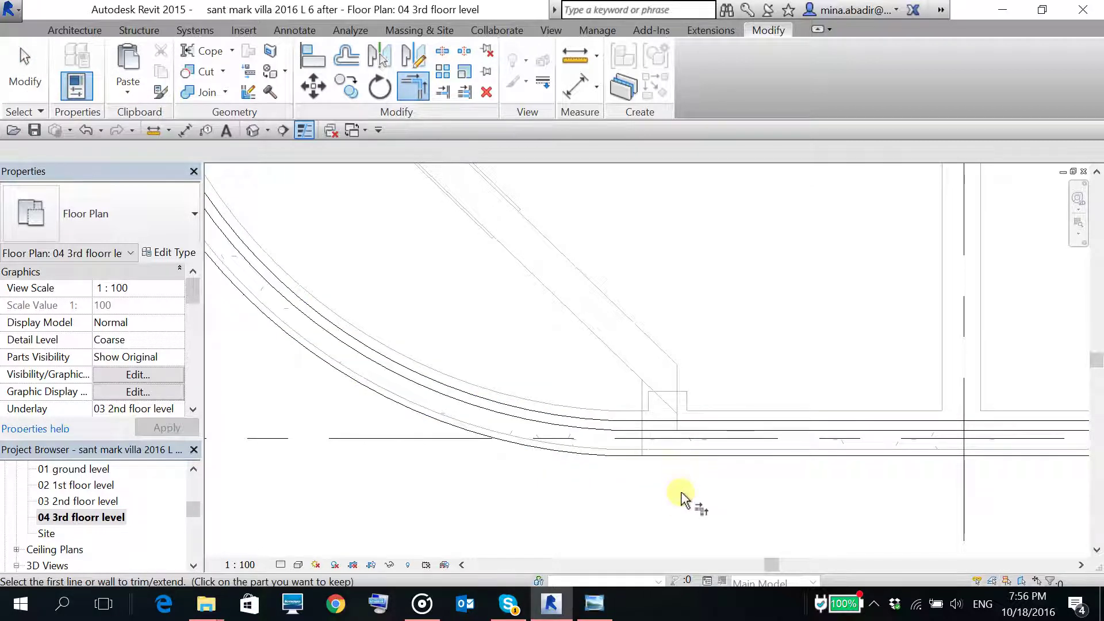
{"action": "scroll", "coordinate": [674, 509], "scroll_direction": "down", "scroll_amount": 2}
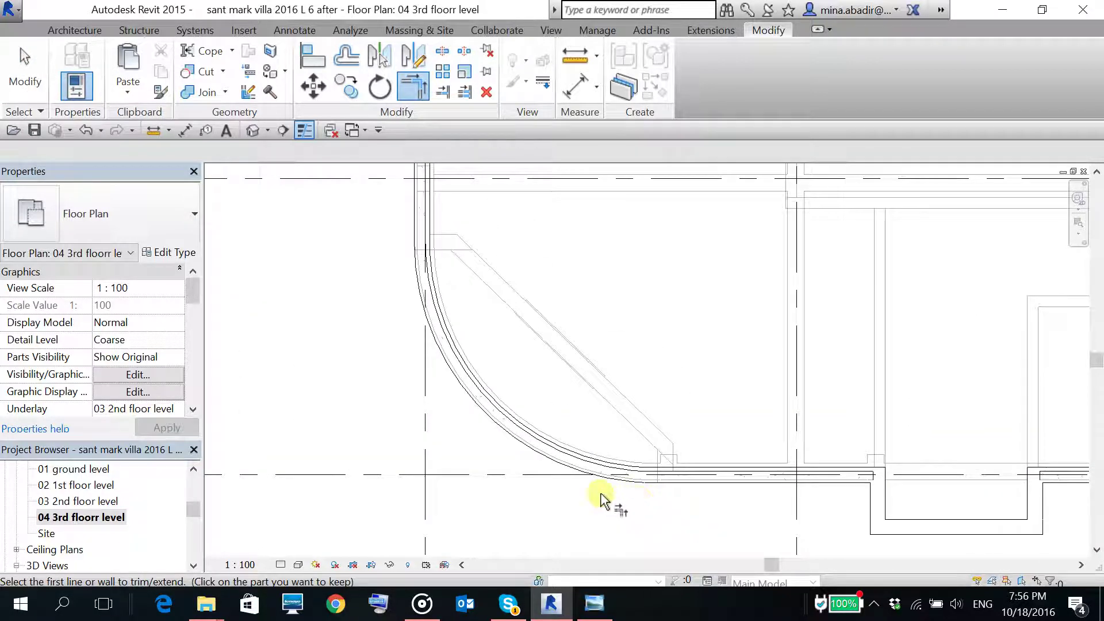
{"action": "key", "text": "Escape"}
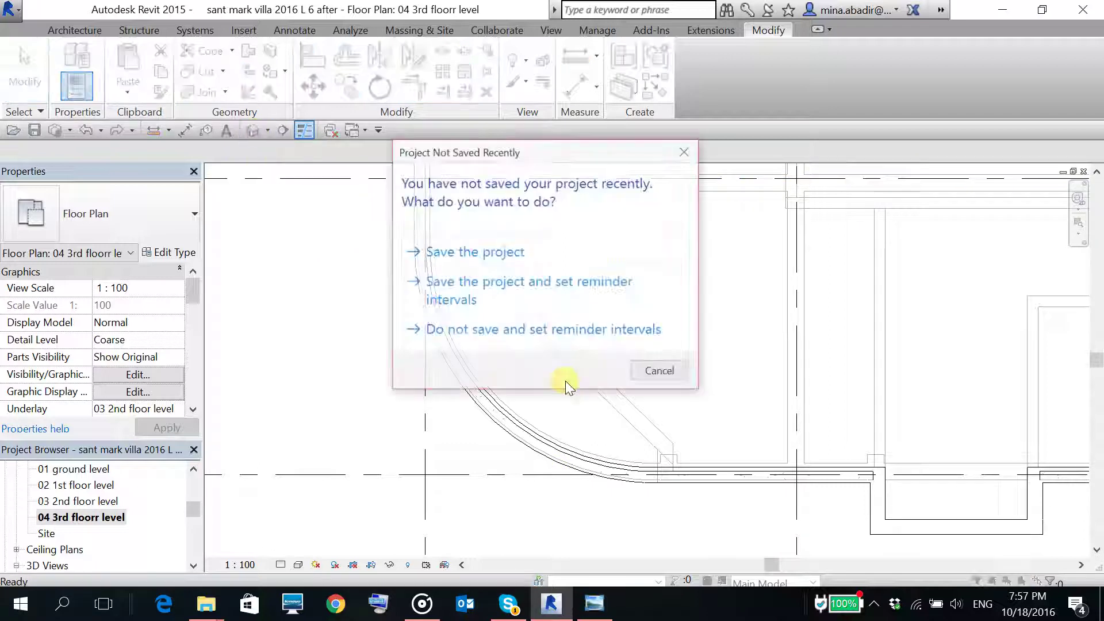
{"action": "left_click", "coordinate": [484, 253]}
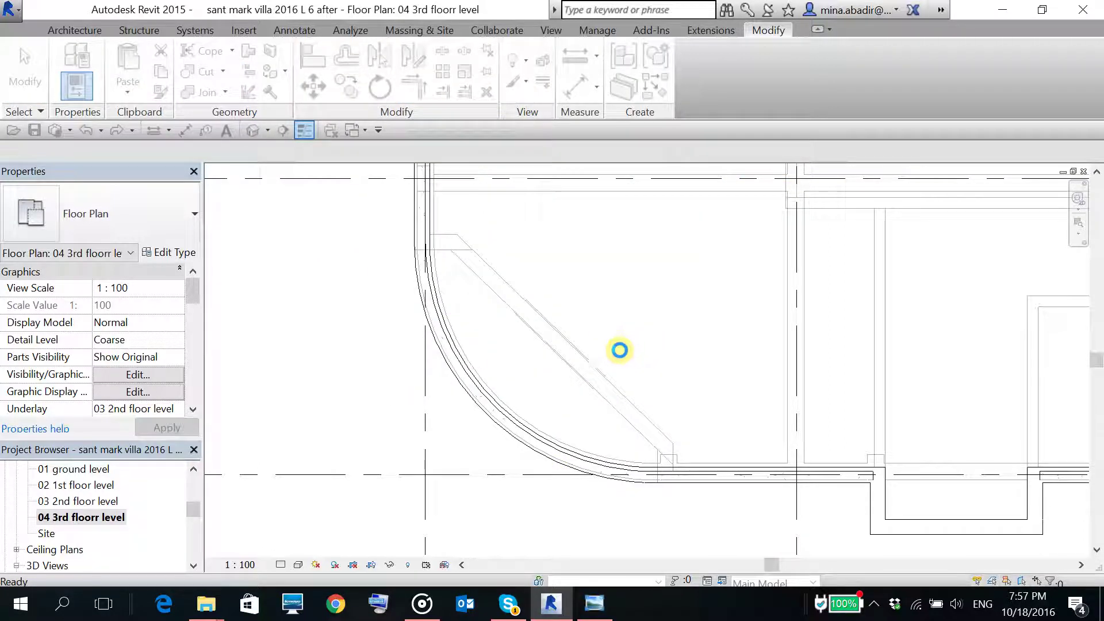
- In the 3D view, set the curved parapet wall's base offset to -600 and its unconnected height to 1800
{"action": "key", "text": "ctrl+Tab"}
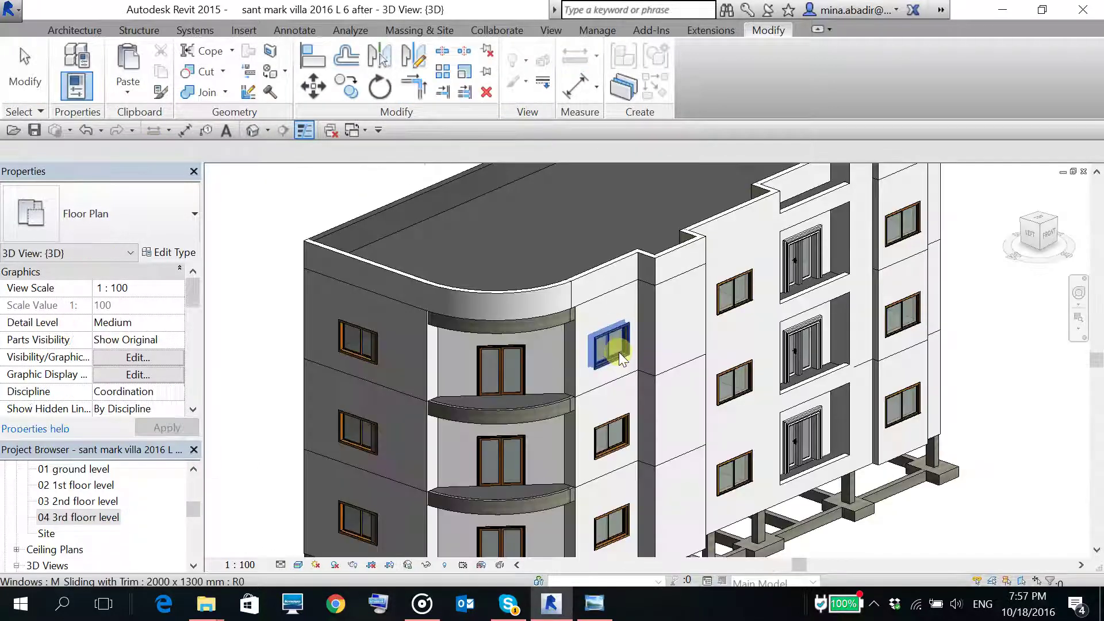
{"action": "scroll", "coordinate": [541, 308], "scroll_direction": "up", "scroll_amount": 5}
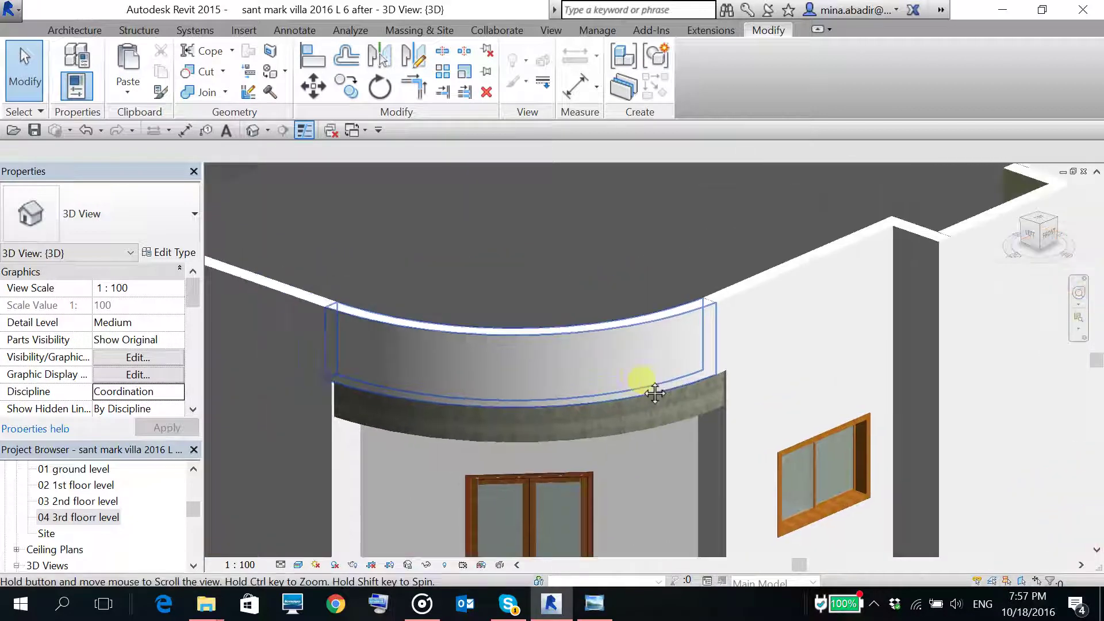
{"action": "scroll", "coordinate": [492, 353], "scroll_direction": "up", "scroll_amount": 3}
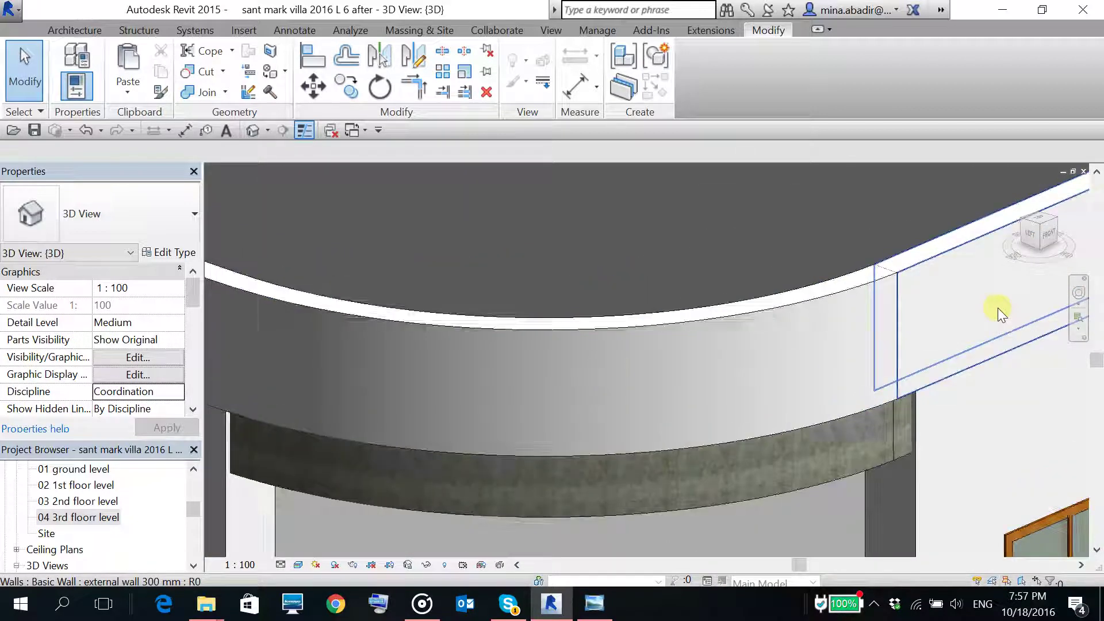
{"action": "scroll", "coordinate": [794, 246], "scroll_direction": "down", "scroll_amount": 2}
{"action": "scroll", "coordinate": [747, 246], "scroll_direction": "up", "scroll_amount": 2}
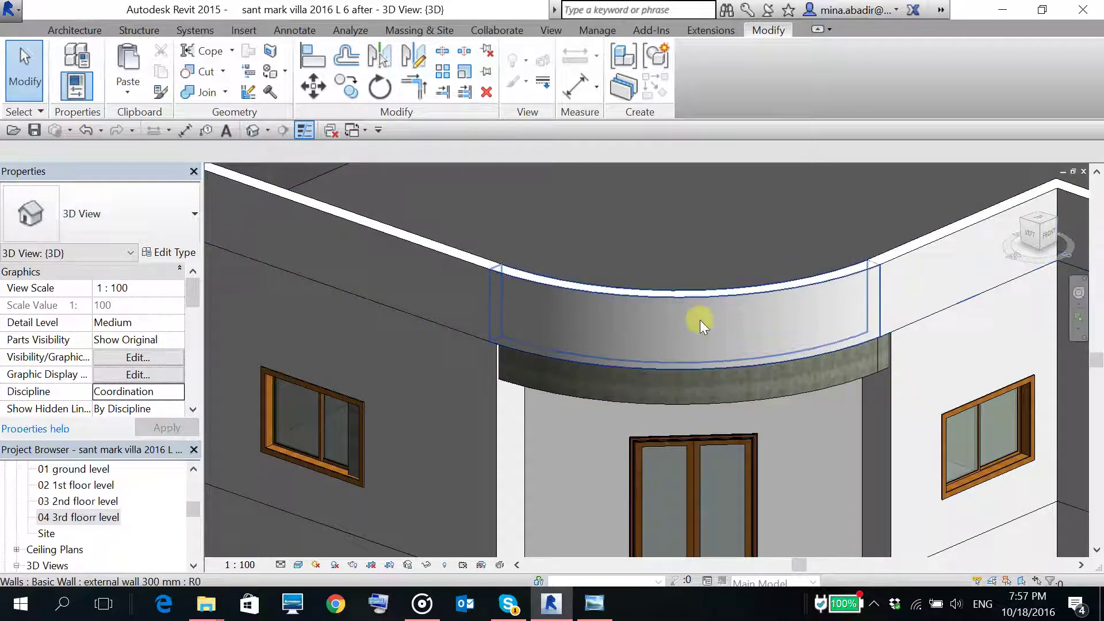
{"action": "middle_click_drag", "start_coordinate": [507, 379], "coordinate": [528, 357]}
{"action": "scroll", "coordinate": [528, 357], "scroll_direction": "down", "scroll_amount": 1}
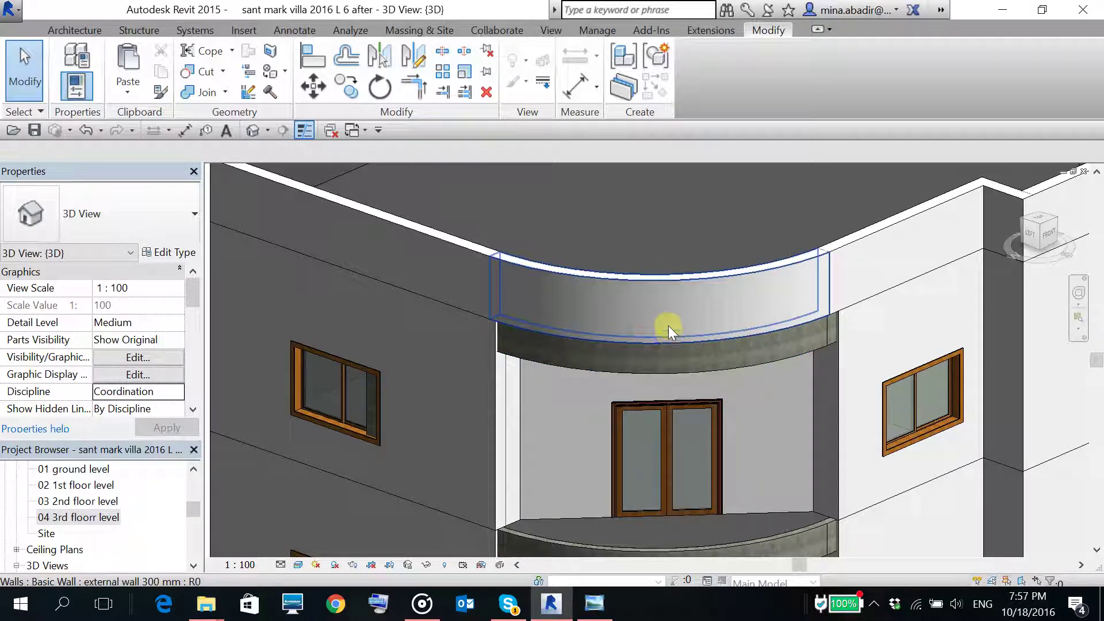
{"action": "left_click", "coordinate": [667, 325]}
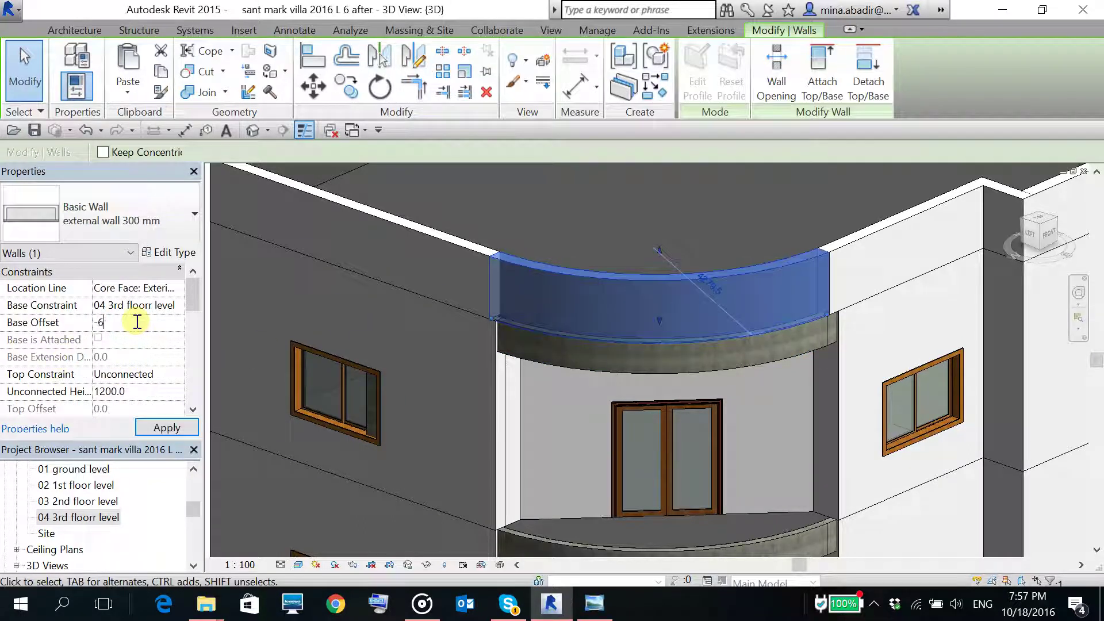
{"action": "left_click", "coordinate": [169, 427]}
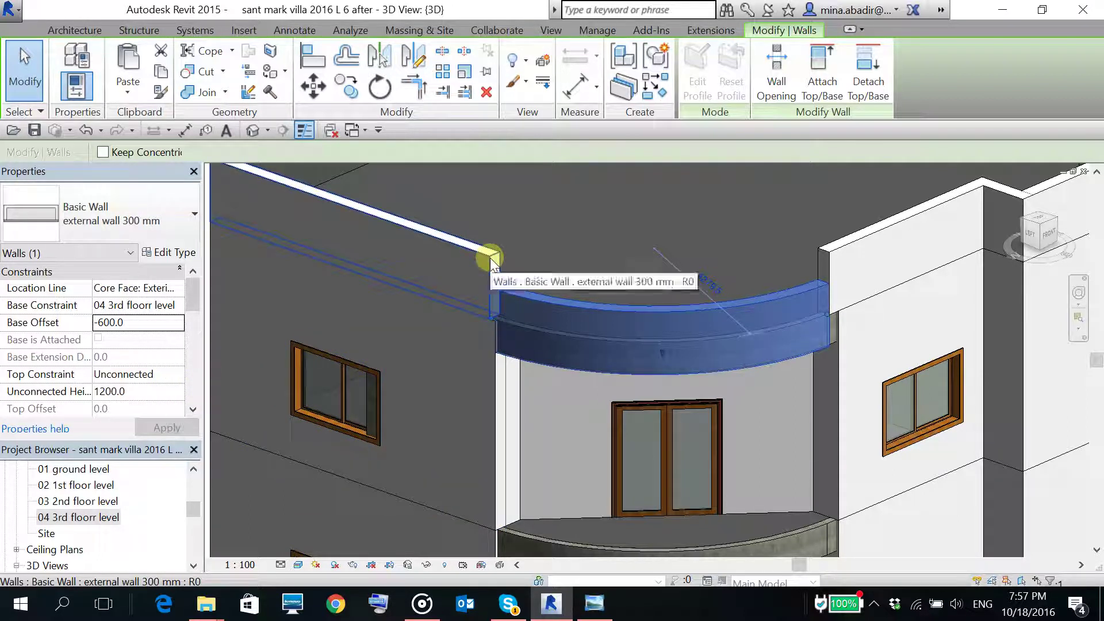
{"action": "left_click", "coordinate": [143, 391]}
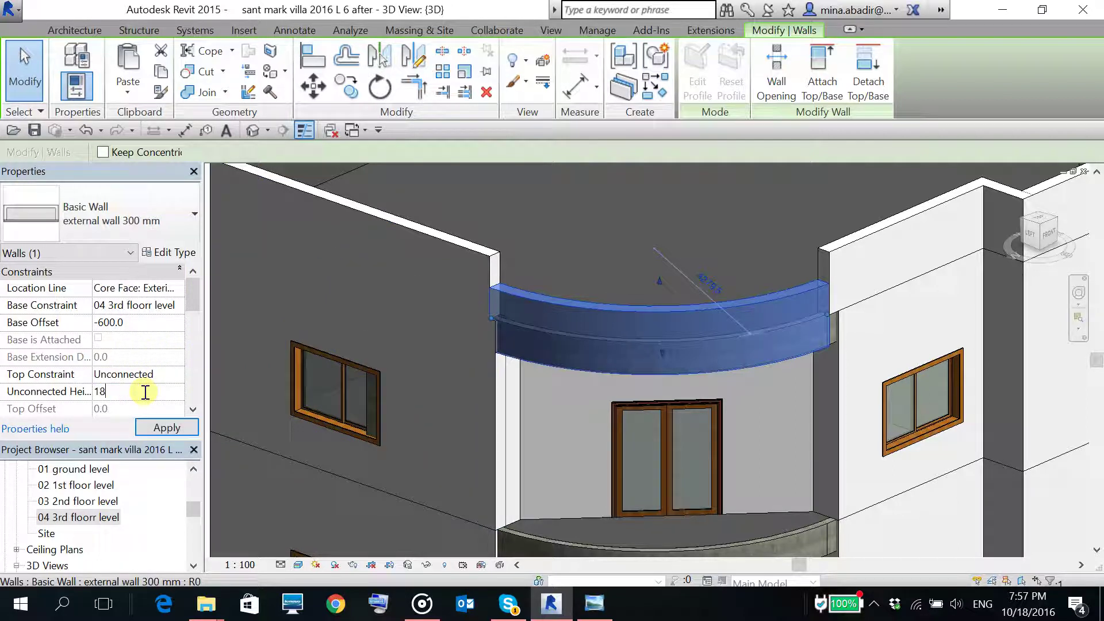
{"action": "left_click", "coordinate": [162, 424]}
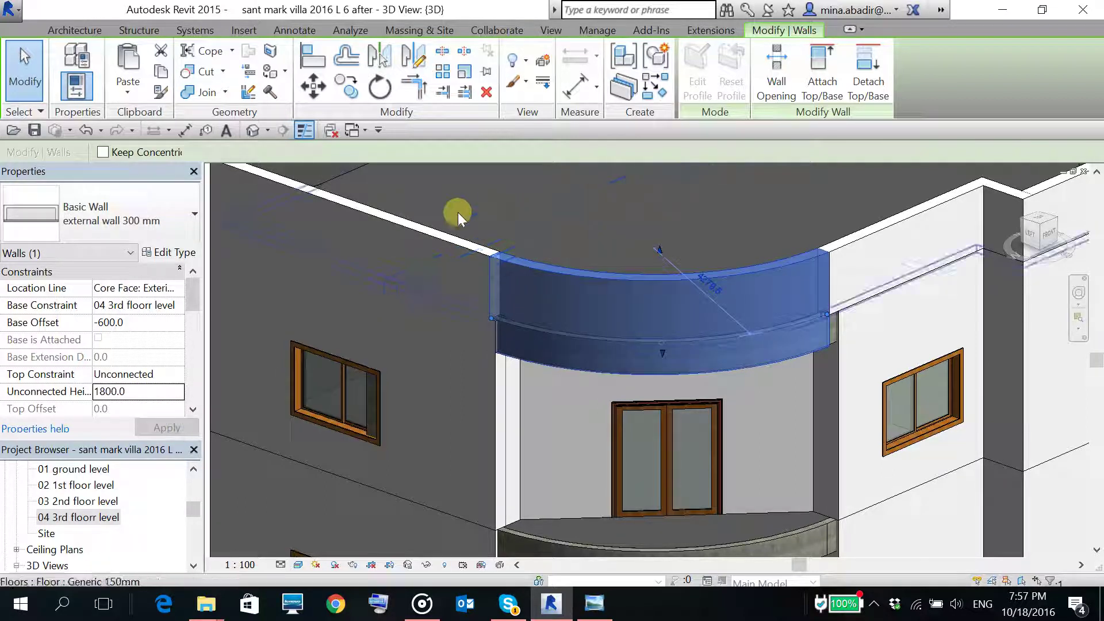
{"action": "left_click", "coordinate": [25, 72]}
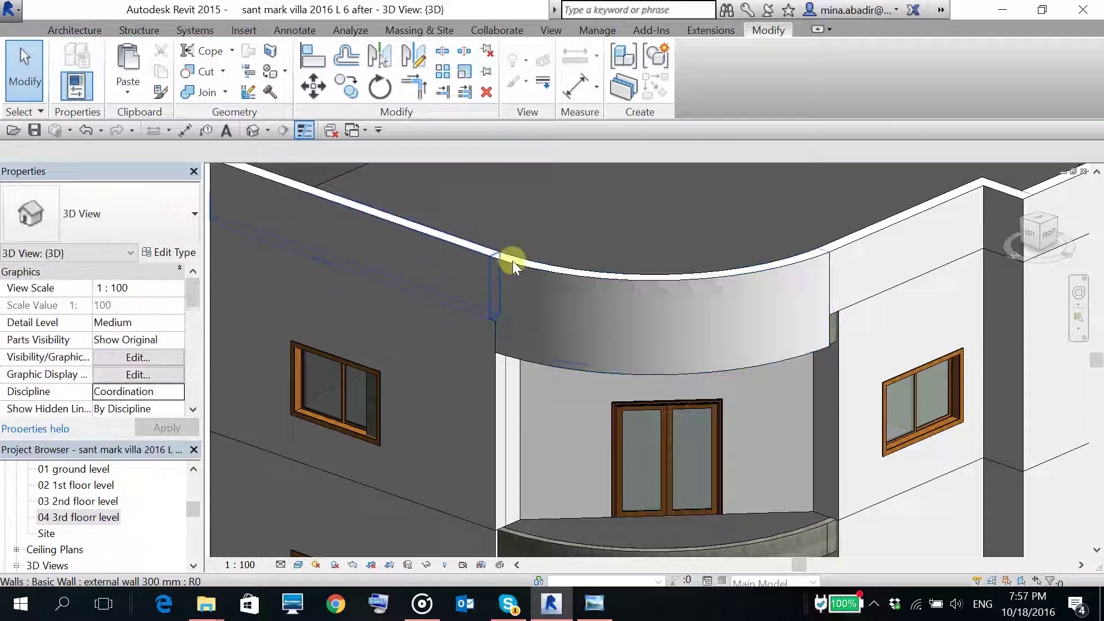
- Examine the exposed beam end between the curved parapet wall and the straight wall beside the corner balcony, including the floor and parapet elements there
{"action": "scroll", "coordinate": [857, 360], "scroll_direction": "up", "scroll_amount": 2}
{"action": "scroll", "coordinate": [857, 360], "scroll_direction": "up", "scroll_amount": 1}
{"action": "scroll", "coordinate": [680, 336], "scroll_direction": "up", "scroll_amount": 1}
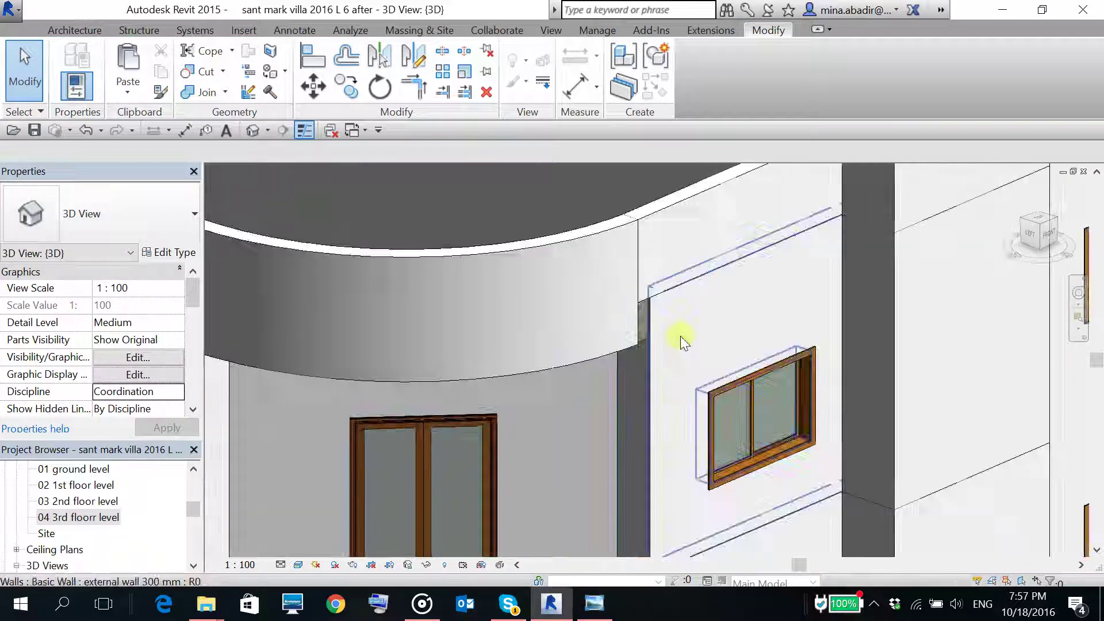
{"action": "scroll", "coordinate": [668, 312], "scroll_direction": "up", "scroll_amount": 1}
{"action": "key", "text": "Tab"}
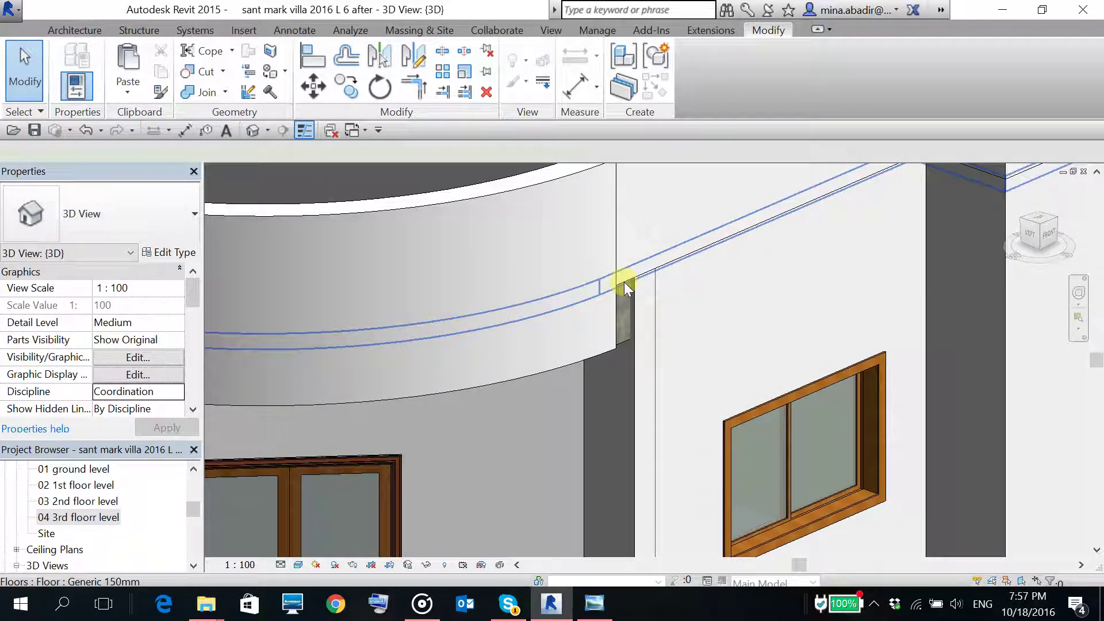
{"action": "left_click", "coordinate": [626, 288]}
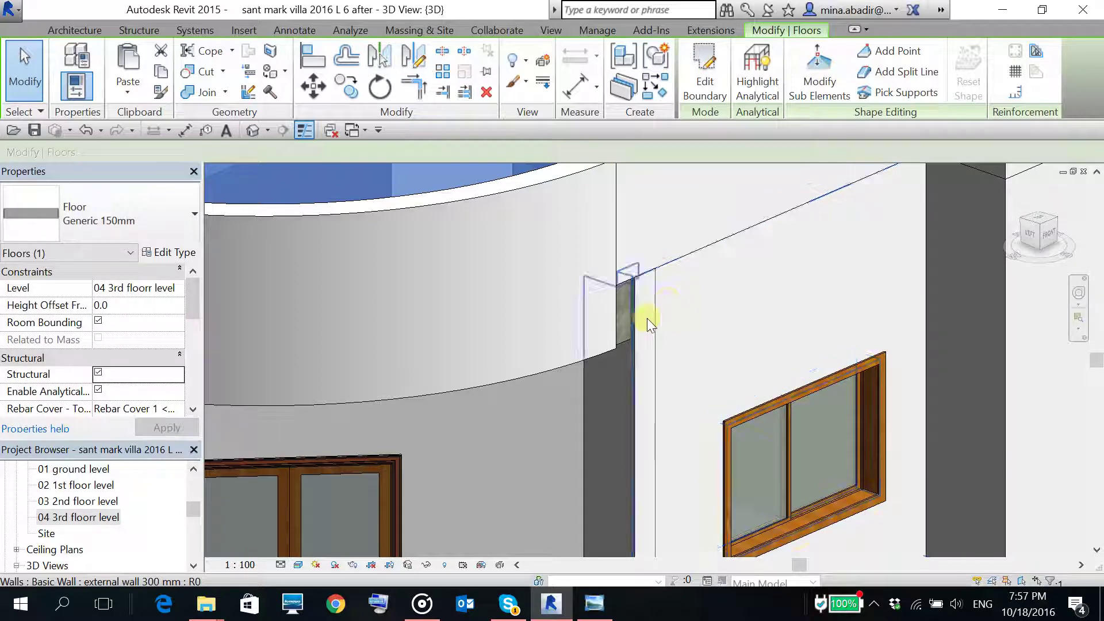
{"action": "scroll", "coordinate": [662, 363], "scroll_direction": "down", "scroll_amount": 2}
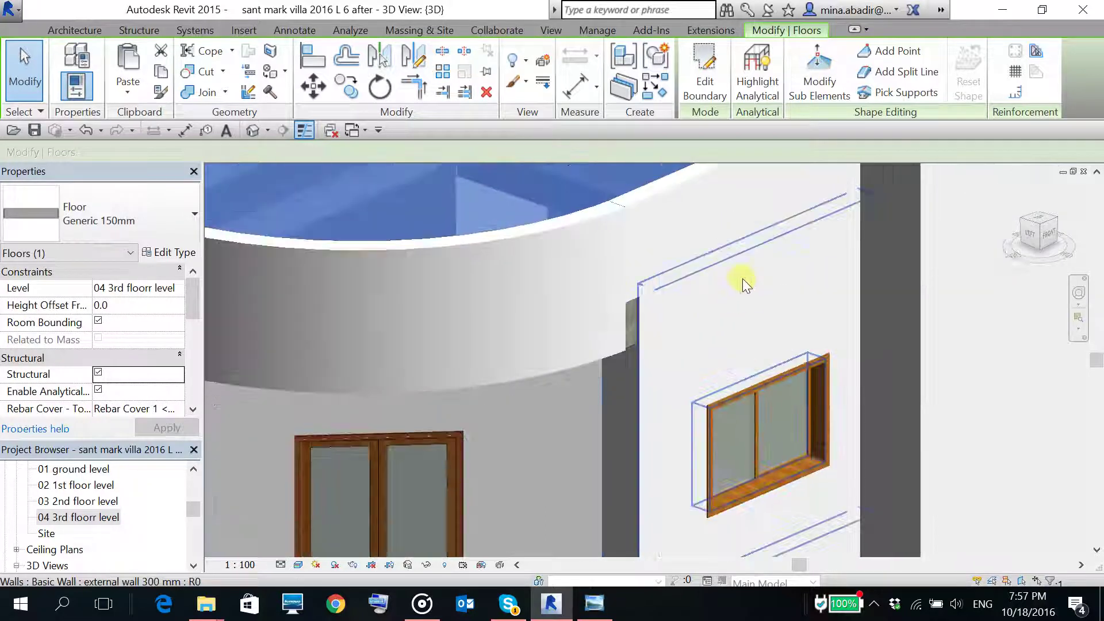
{"action": "left_click", "coordinate": [688, 235]}
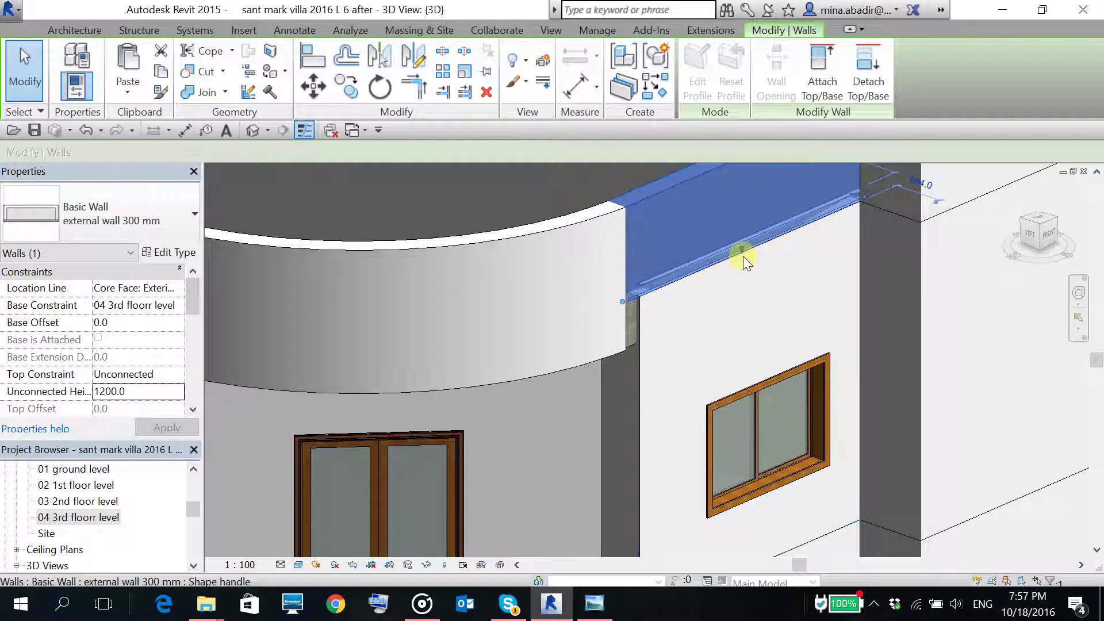
{"action": "key", "text": "Escape"}
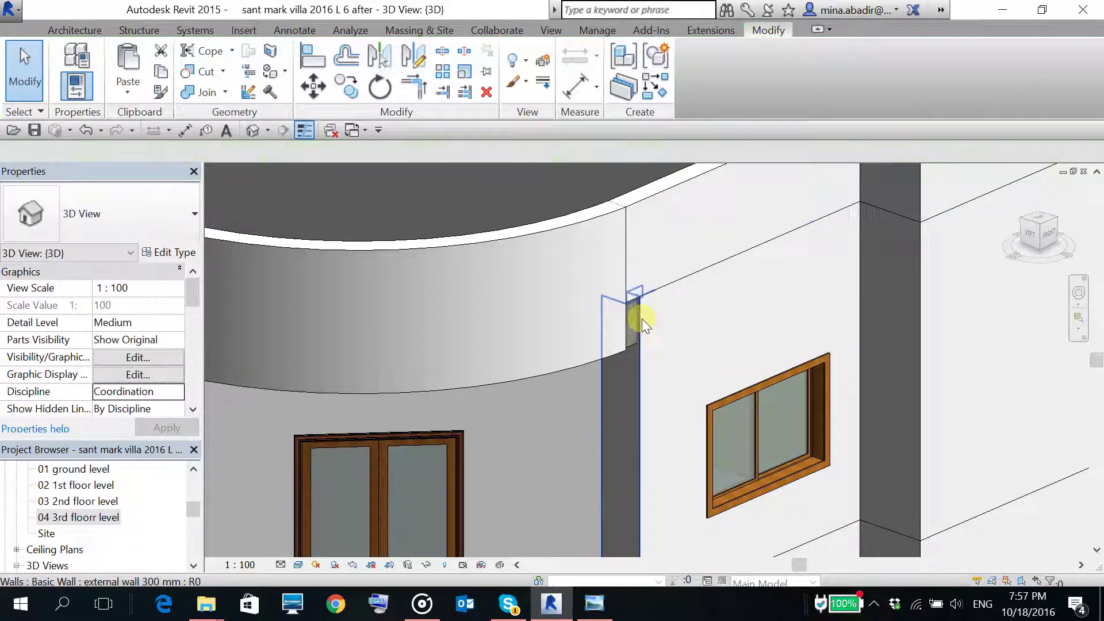
{"action": "scroll", "coordinate": [679, 305], "scroll_direction": "down", "scroll_amount": 2}
{"action": "middle_click_drag", "start_coordinate": [692, 315], "coordinate": [646, 353], "text": "shift"}
{"action": "scroll", "coordinate": [456, 305], "scroll_direction": "up", "scroll_amount": 5}
{"action": "scroll", "coordinate": [559, 331], "scroll_direction": "down", "scroll_amount": 3}
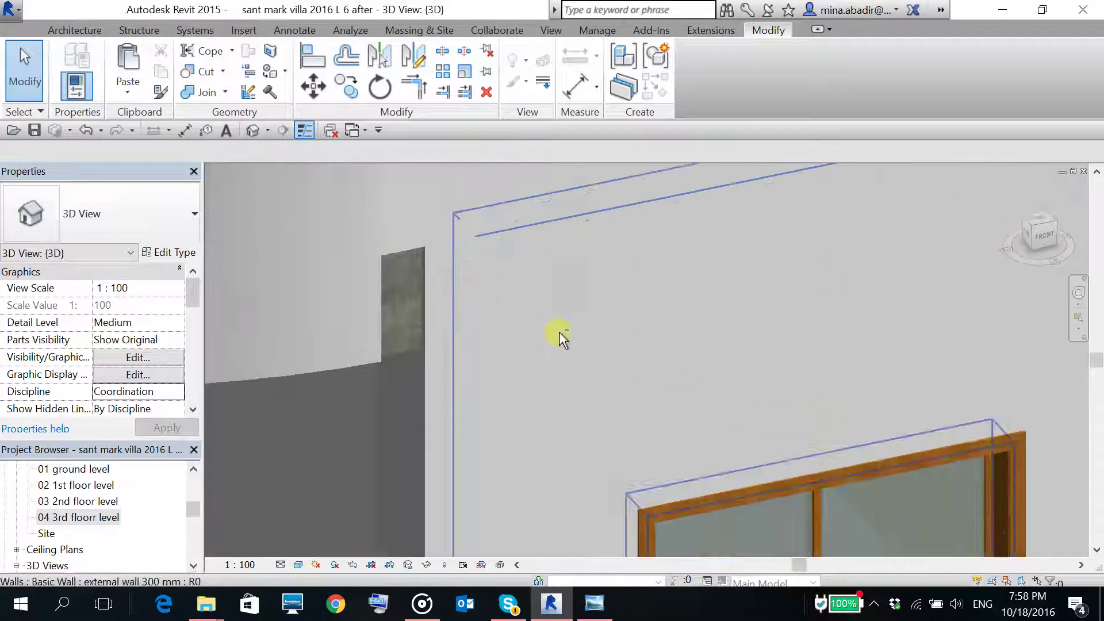
{"action": "middle_click_drag", "start_coordinate": [559, 331], "coordinate": [636, 372]}
{"action": "scroll", "coordinate": [421, 323], "scroll_direction": "up", "scroll_amount": 5}
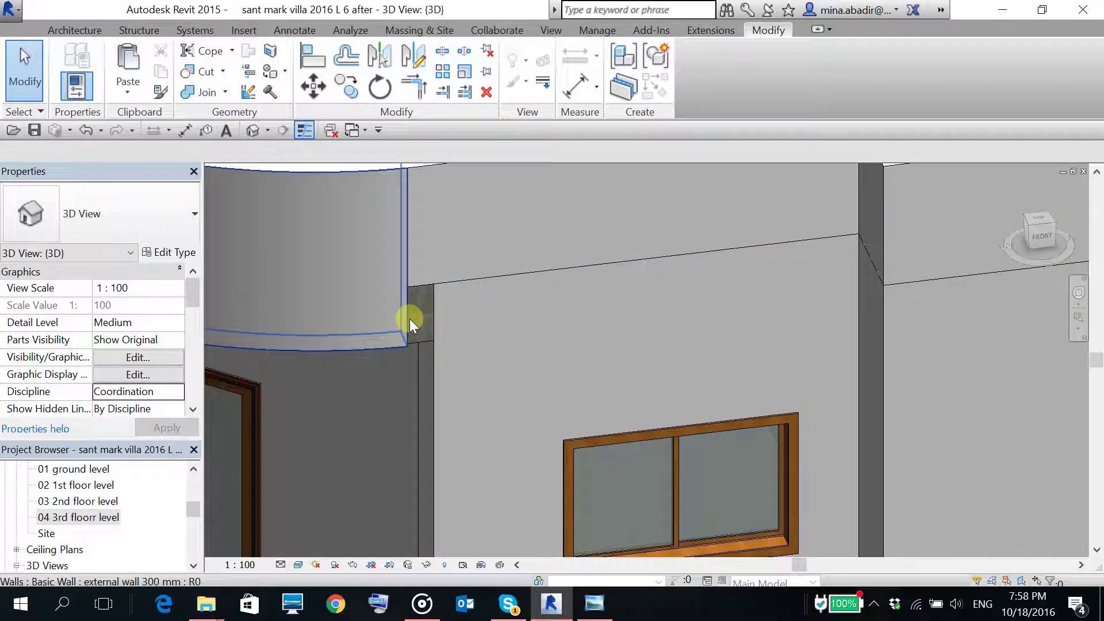
- Try to extend the end of the curved parapet wall across the exposed beam end to the straight wall
{"action": "left_click", "coordinate": [409, 319]}
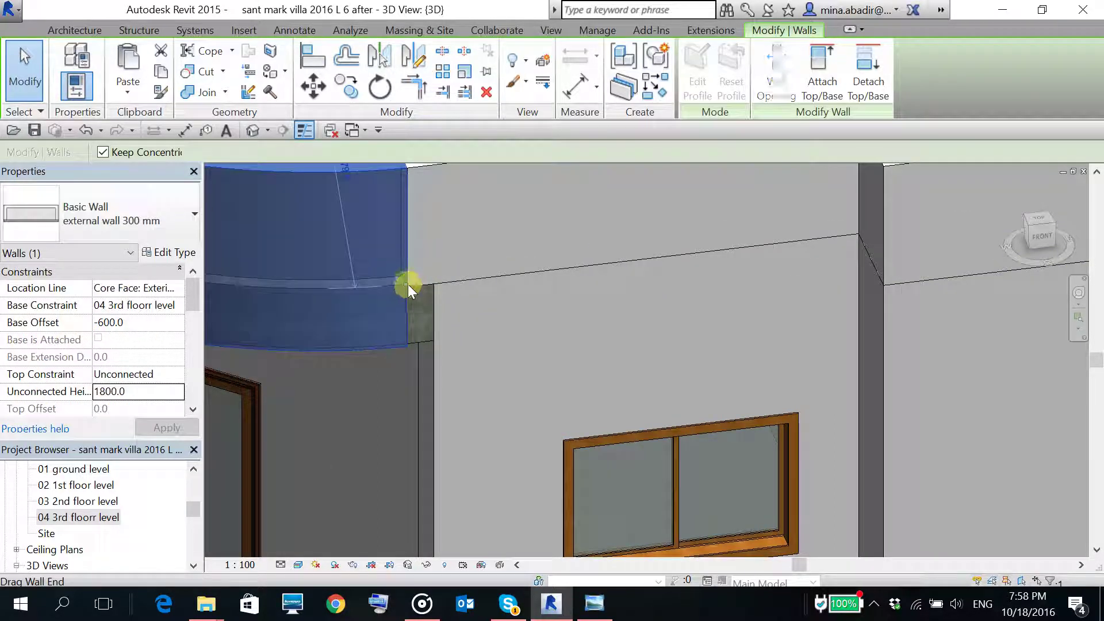
{"action": "left_click_drag", "start_coordinate": [412, 284], "coordinate": [457, 312]}
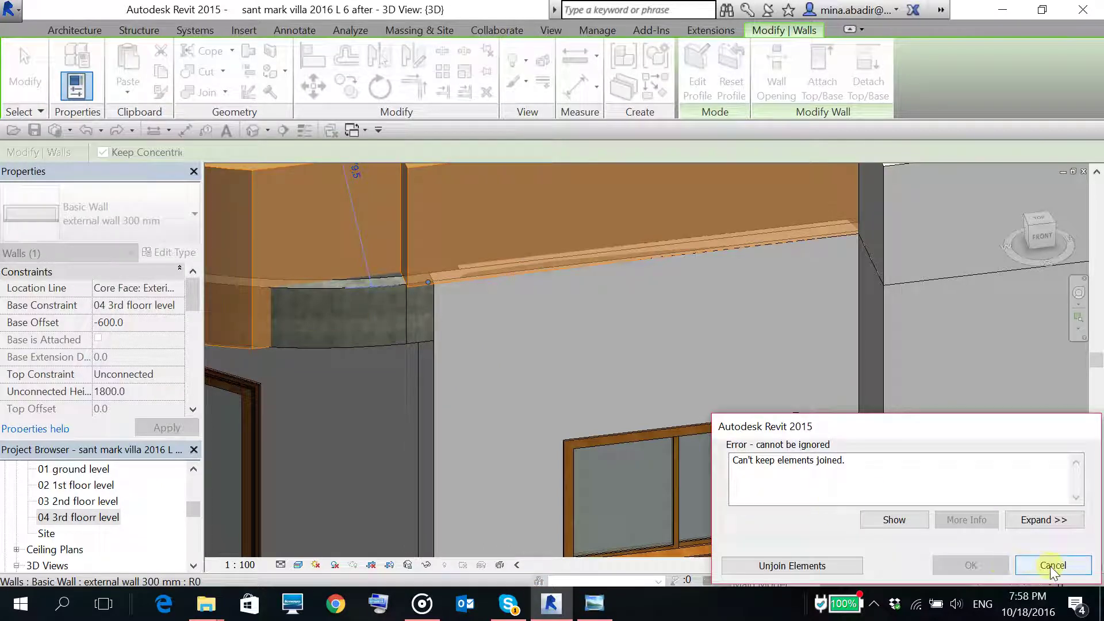
{"action": "left_click", "coordinate": [1051, 566]}
- Inspect the individual second-floor walls and the straight parapet wall around the exposed beam end to find which one can cover it
{"action": "middle_click_drag", "start_coordinate": [674, 457], "coordinate": [552, 419]}
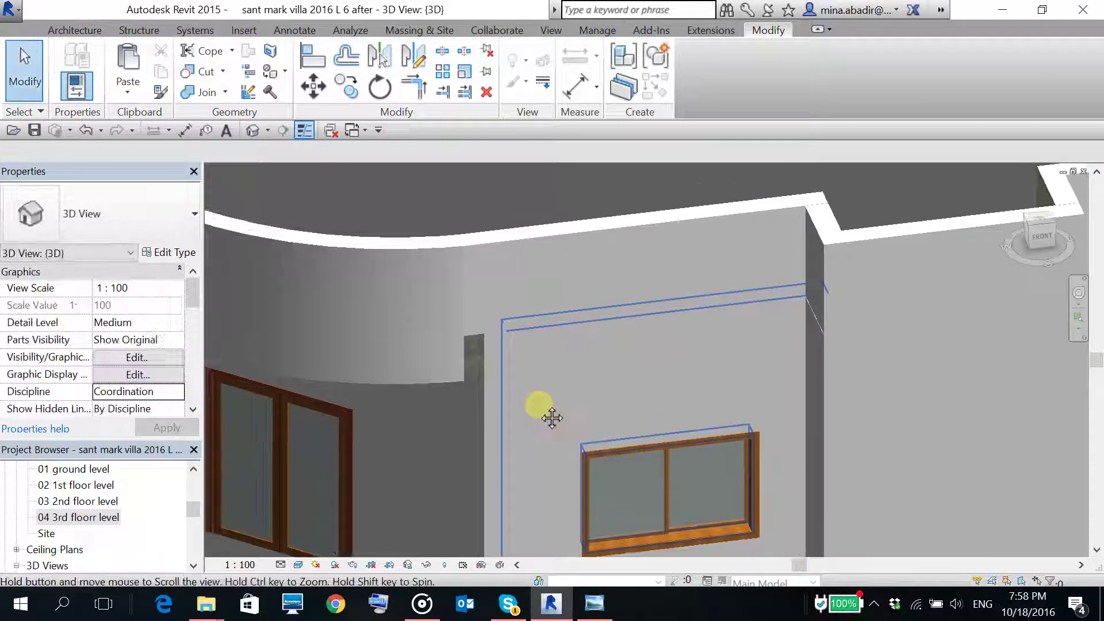
{"action": "scroll", "coordinate": [509, 375], "scroll_direction": "up", "scroll_amount": 2}
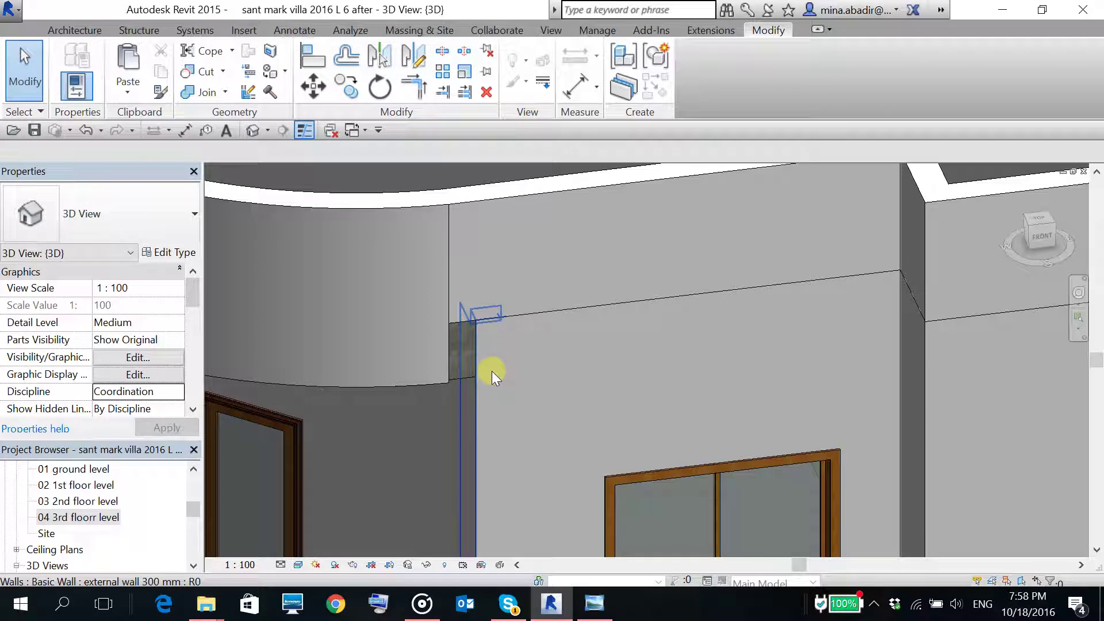
{"action": "left_click", "coordinate": [491, 371]}
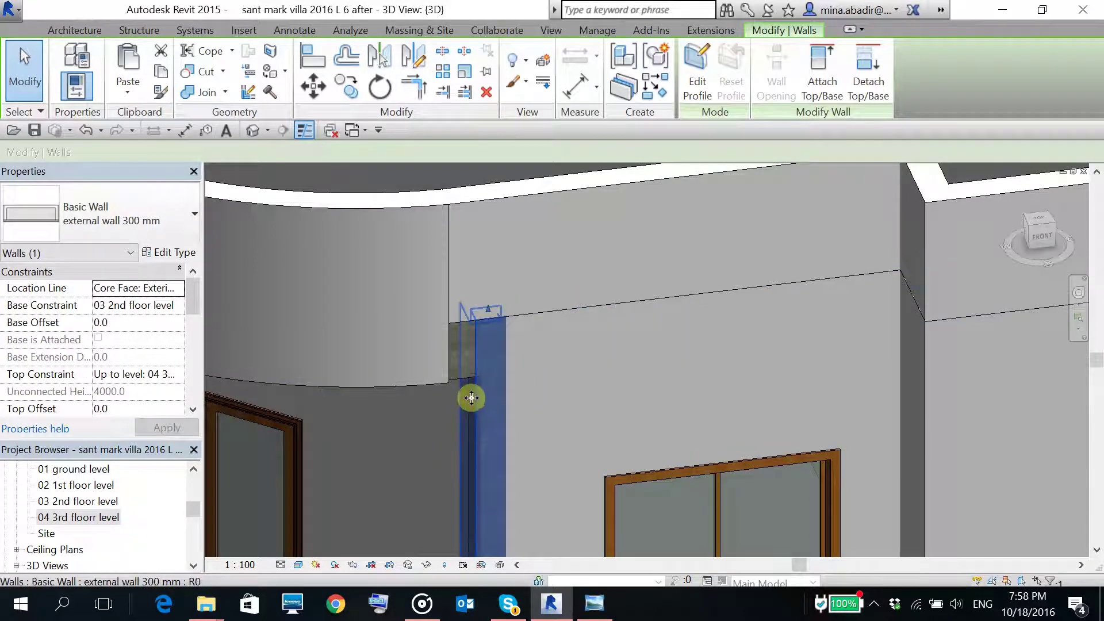
{"action": "scroll", "coordinate": [471, 398], "scroll_direction": "up", "scroll_amount": 3}
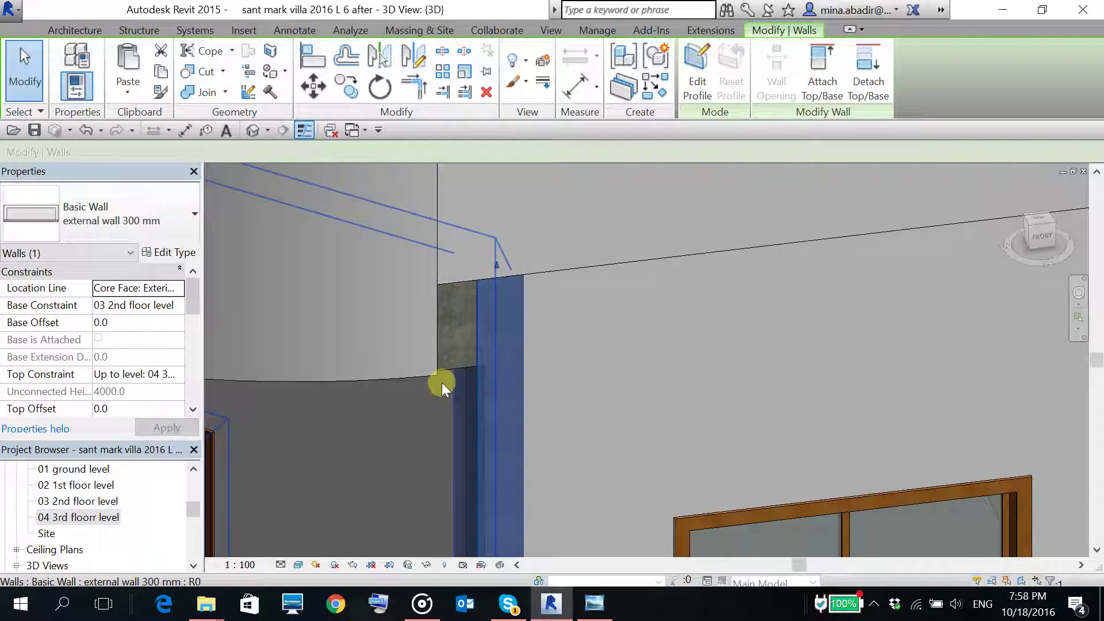
{"action": "middle_click_drag", "start_coordinate": [518, 313], "coordinate": [588, 292]}
{"action": "left_click", "coordinate": [588, 291]}
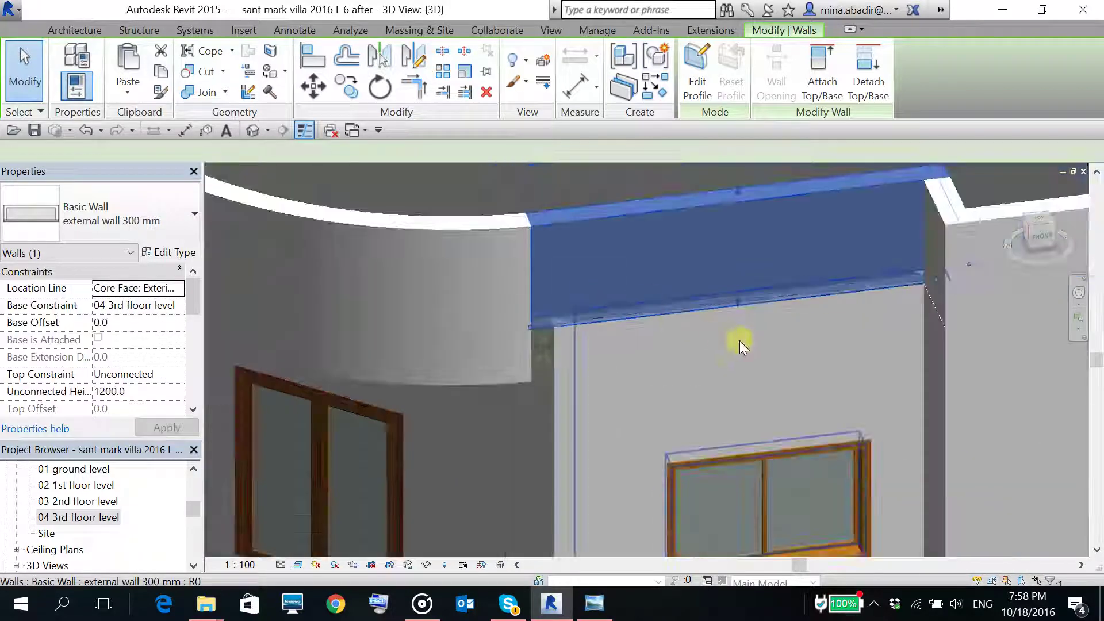
{"action": "left_click", "coordinate": [693, 348]}
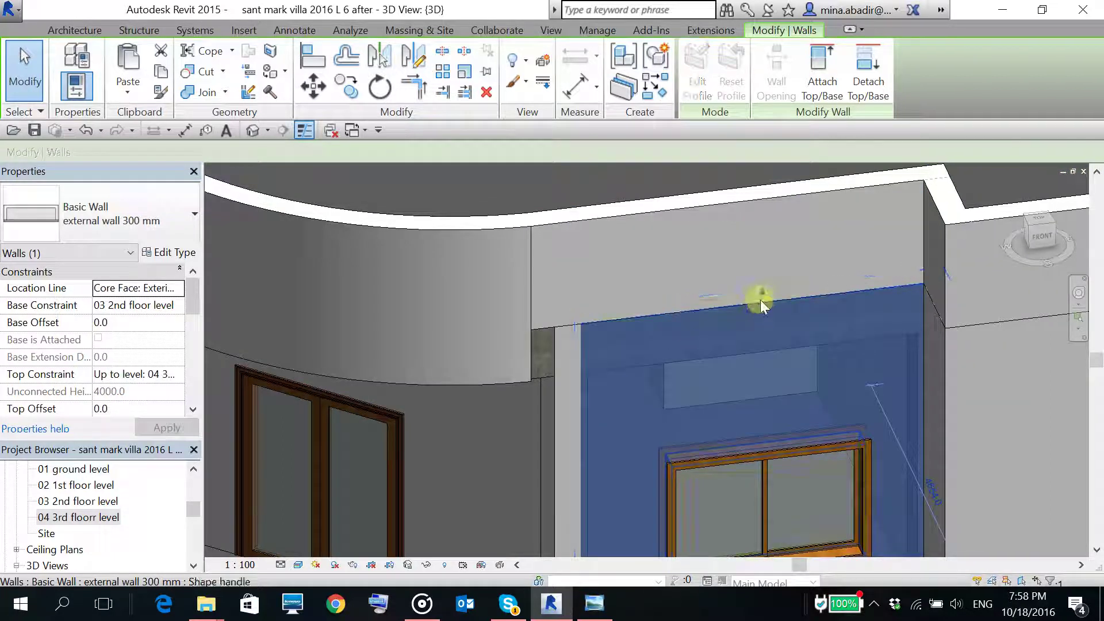
{"action": "scroll", "coordinate": [536, 376], "scroll_direction": "up", "scroll_amount": 4}
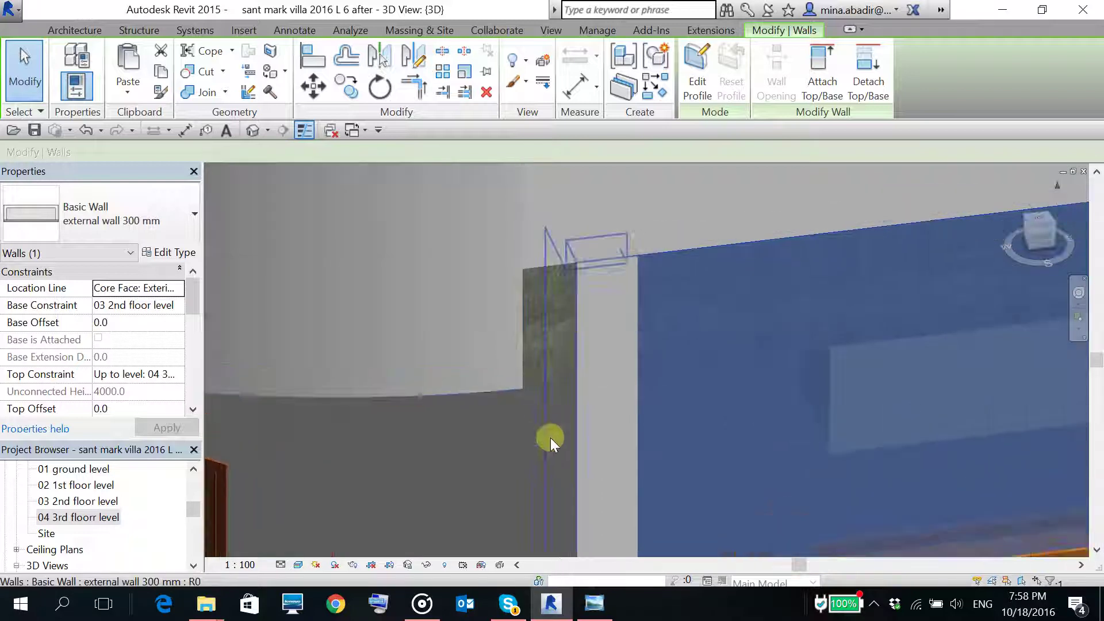
{"action": "key", "text": "Escape"}
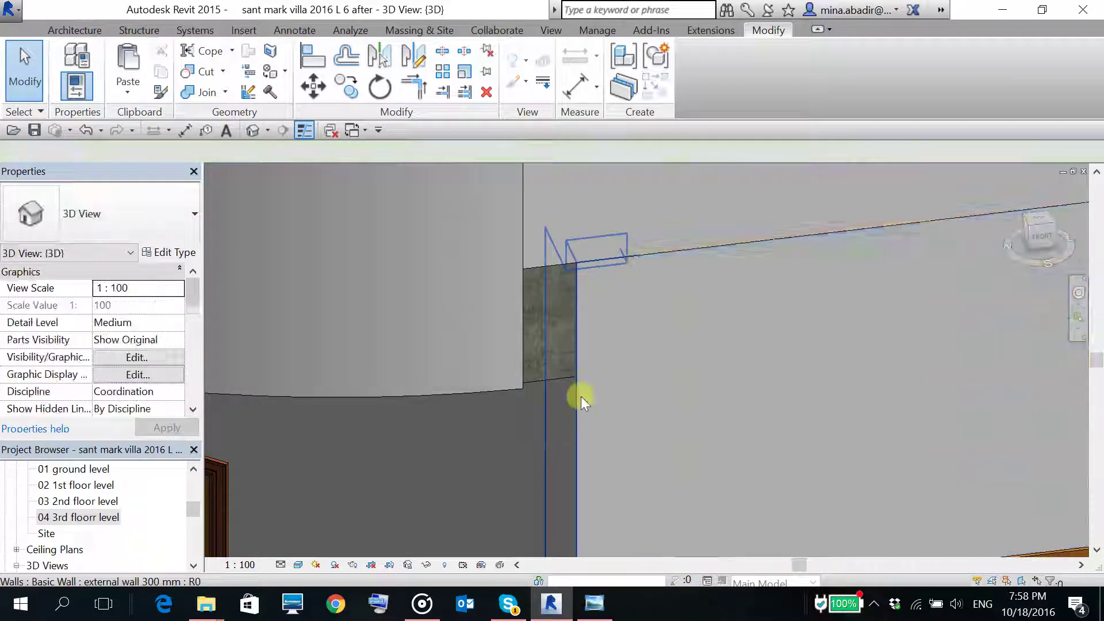
- Stretch the base of the straight parapet wall beside the balcony downward and set its base offset to -600
{"action": "left_click", "coordinate": [554, 265]}
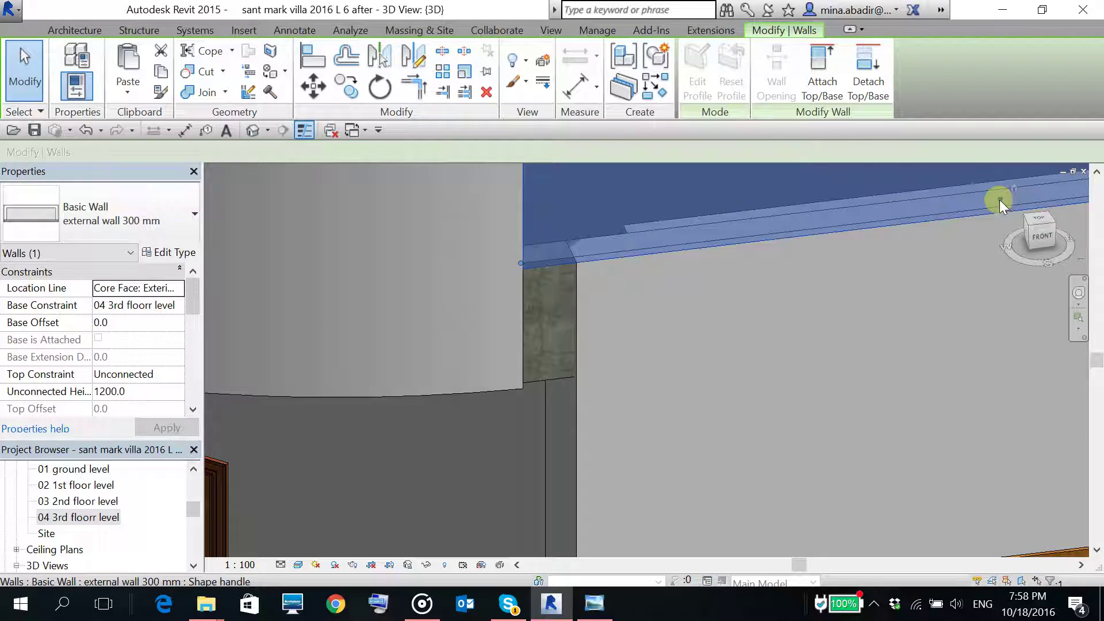
{"action": "left_click_drag", "start_coordinate": [1000, 199], "coordinate": [979, 292]}
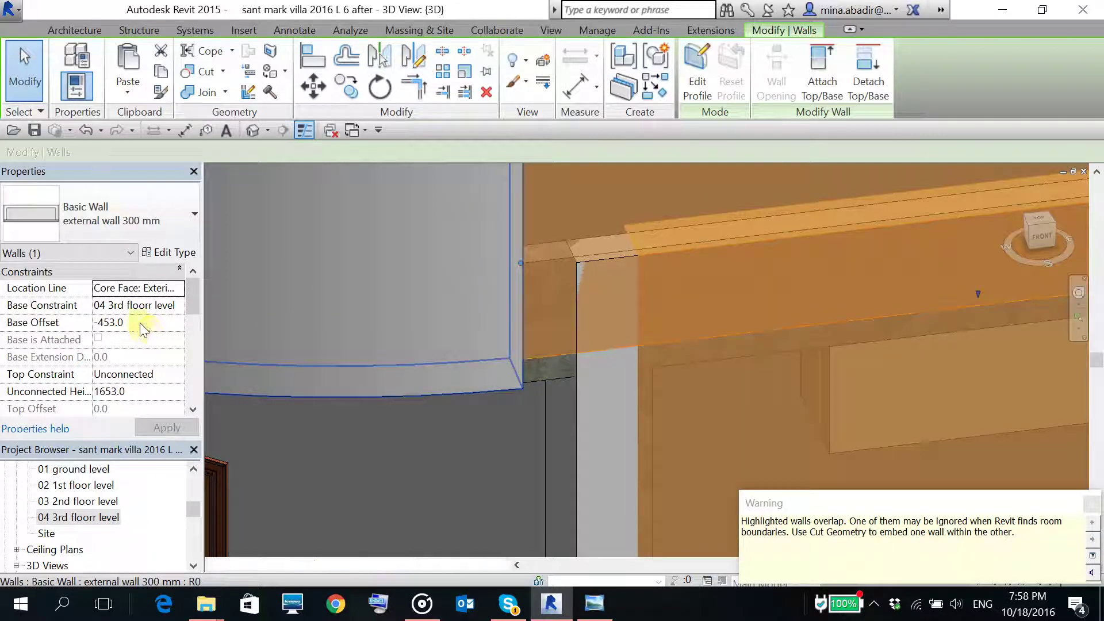
{"action": "left_click", "coordinate": [141, 323]}
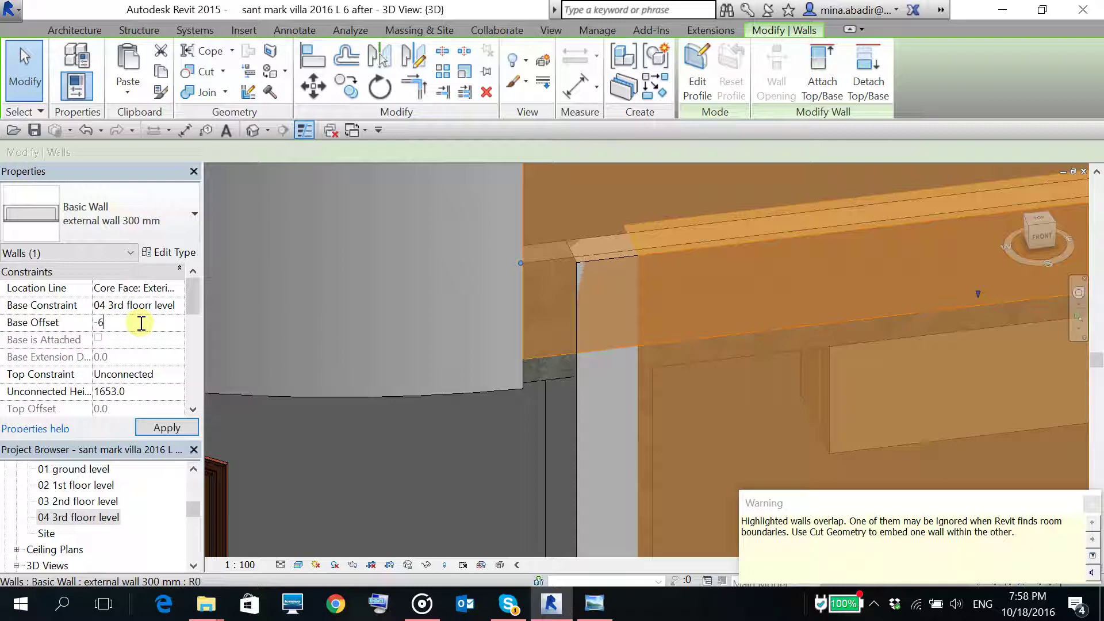
{"action": "type", "text": "-600"}
{"action": "left_click", "coordinate": [167, 429]}
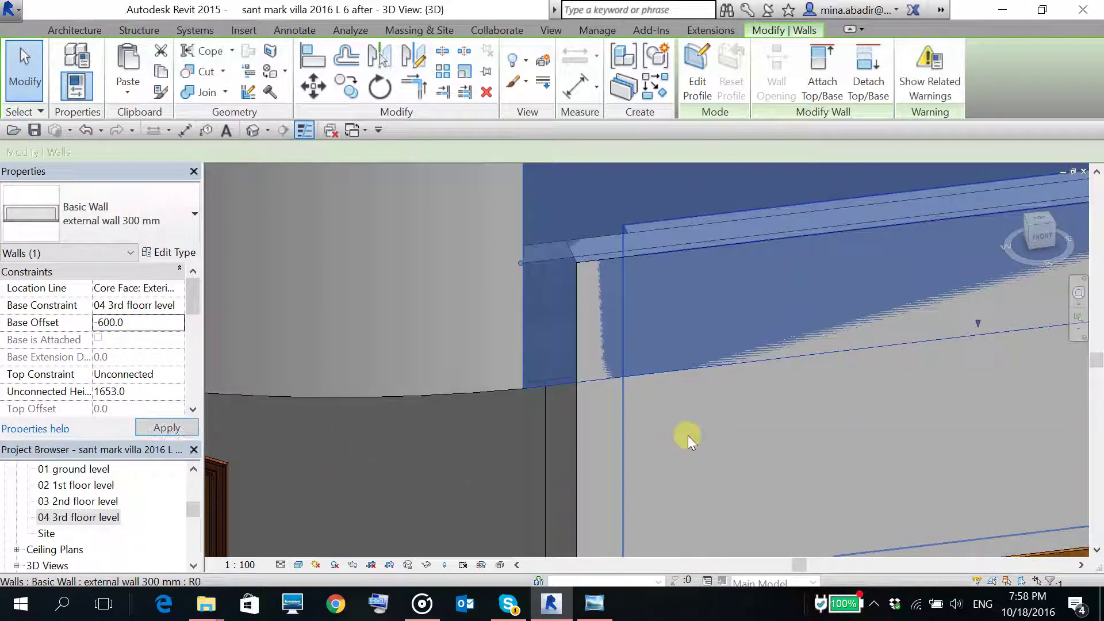
{"action": "scroll", "coordinate": [687, 436], "scroll_direction": "down", "scroll_amount": 3}
{"action": "key", "text": "Escape"}
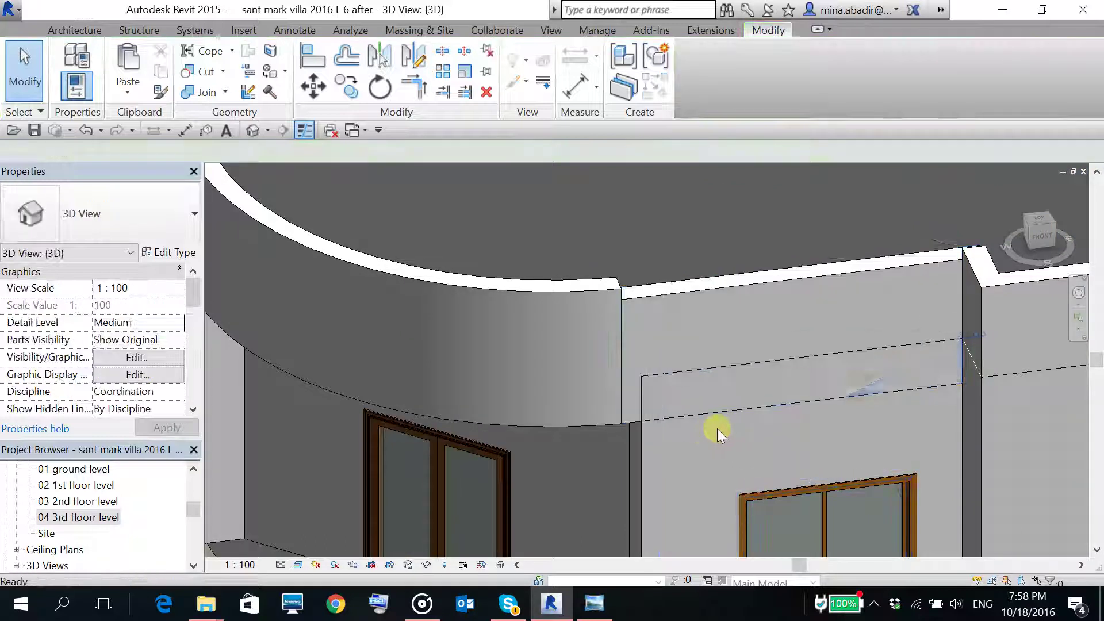
- Join the geometry of the lowered straight parapet wall with the second-floor window wall beneath it
{"action": "left_click", "coordinate": [747, 435]}
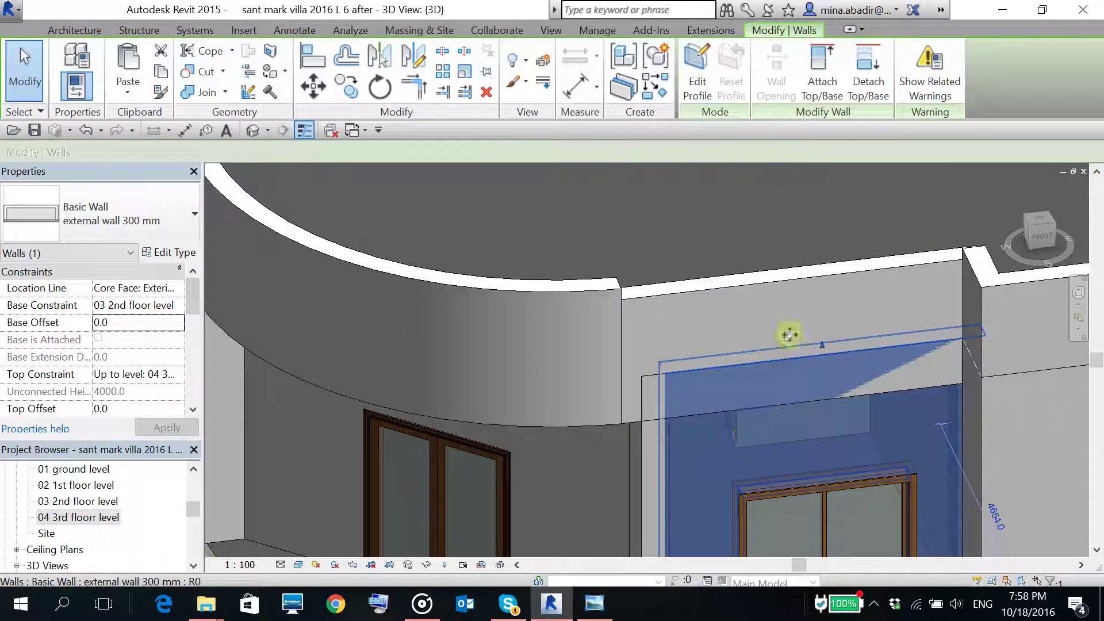
{"action": "left_click", "coordinate": [789, 315]}
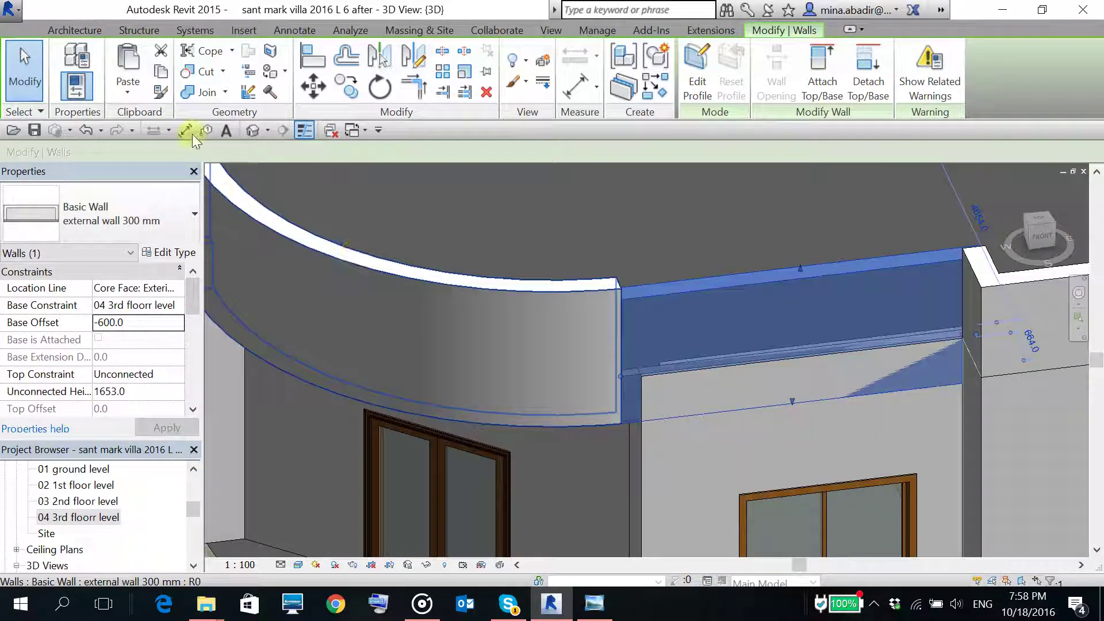
{"action": "left_click", "coordinate": [192, 91]}
{"action": "left_click", "coordinate": [765, 319]}
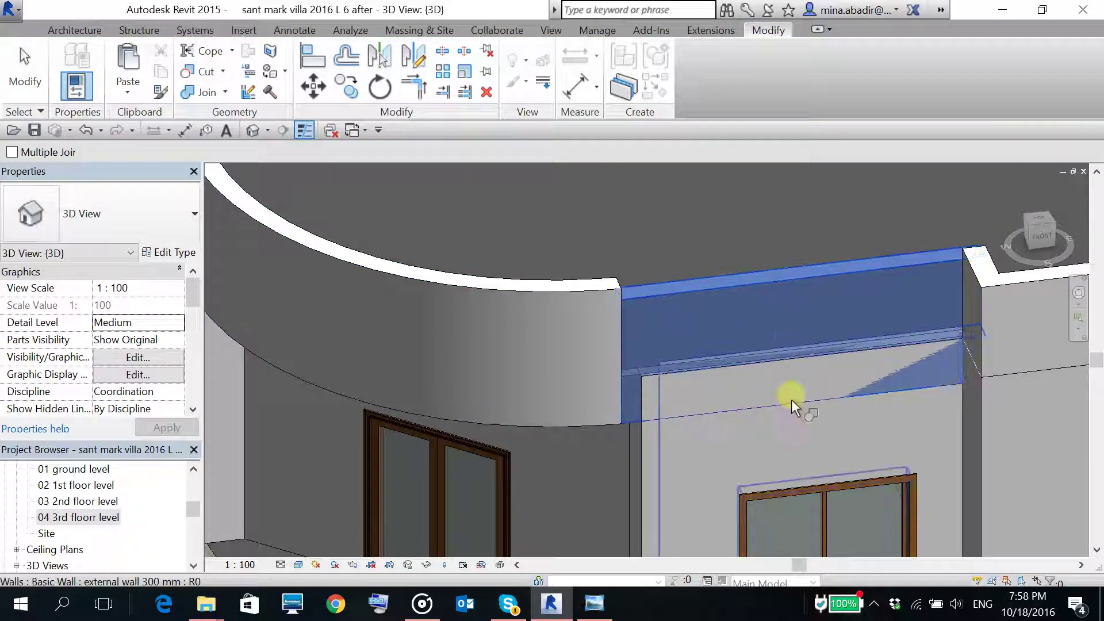
{"action": "left_click", "coordinate": [778, 444]}
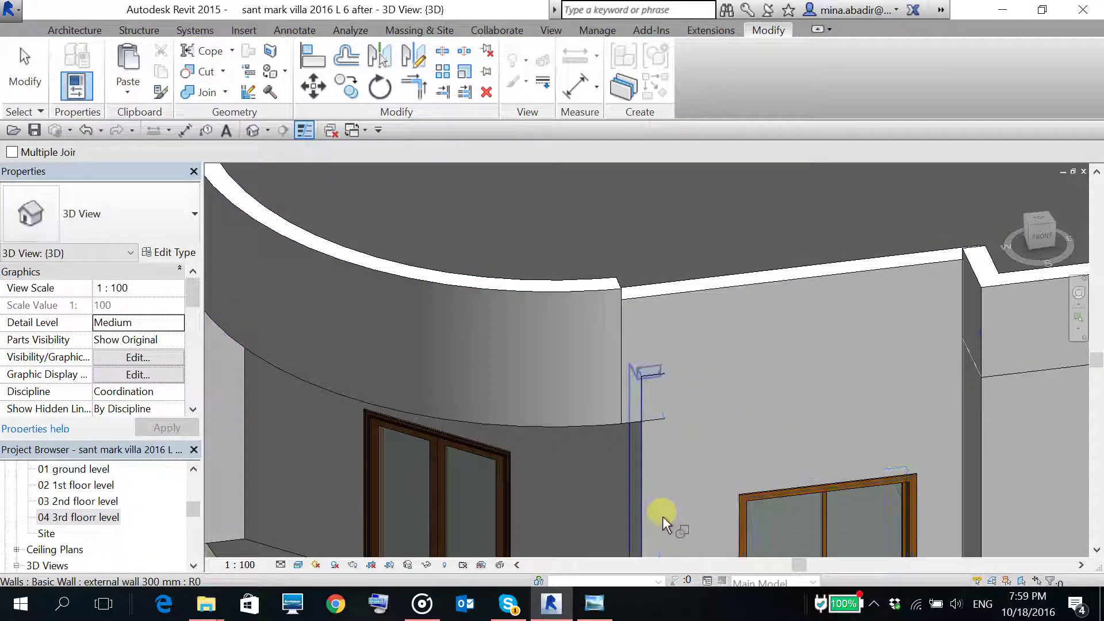
{"action": "key", "text": "Escape"}
- Check the joined walls, leftover edge lines and parapet top where the straight wall meets the curved balcony wall
{"action": "scroll", "coordinate": [639, 449], "scroll_direction": "up", "scroll_amount": 4}
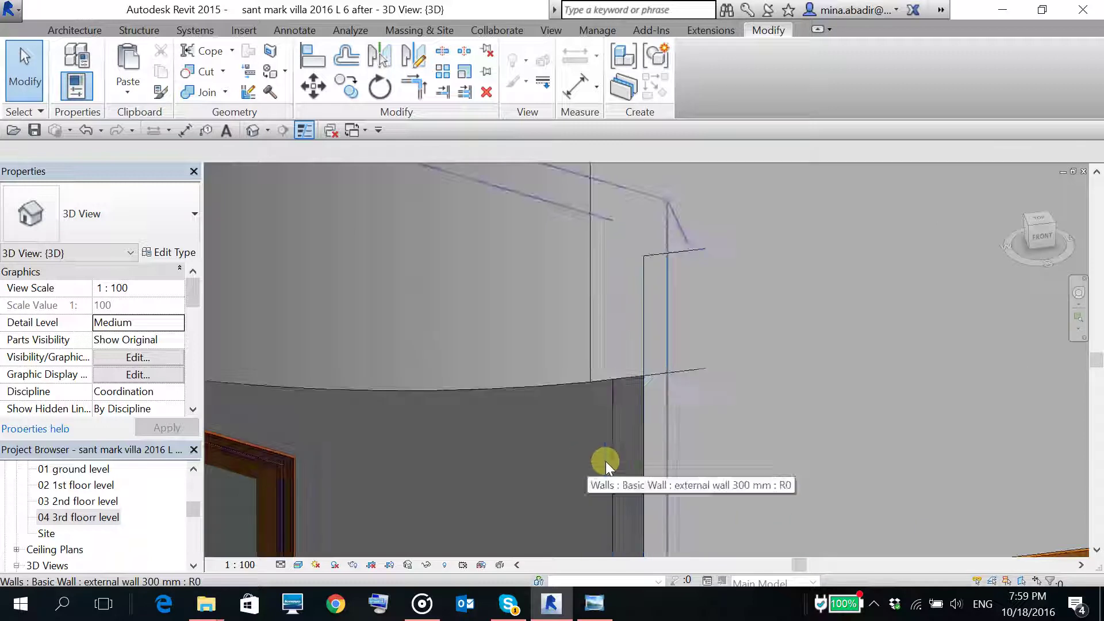
{"action": "left_click", "coordinate": [861, 311]}
{"action": "left_click", "coordinate": [826, 447]}
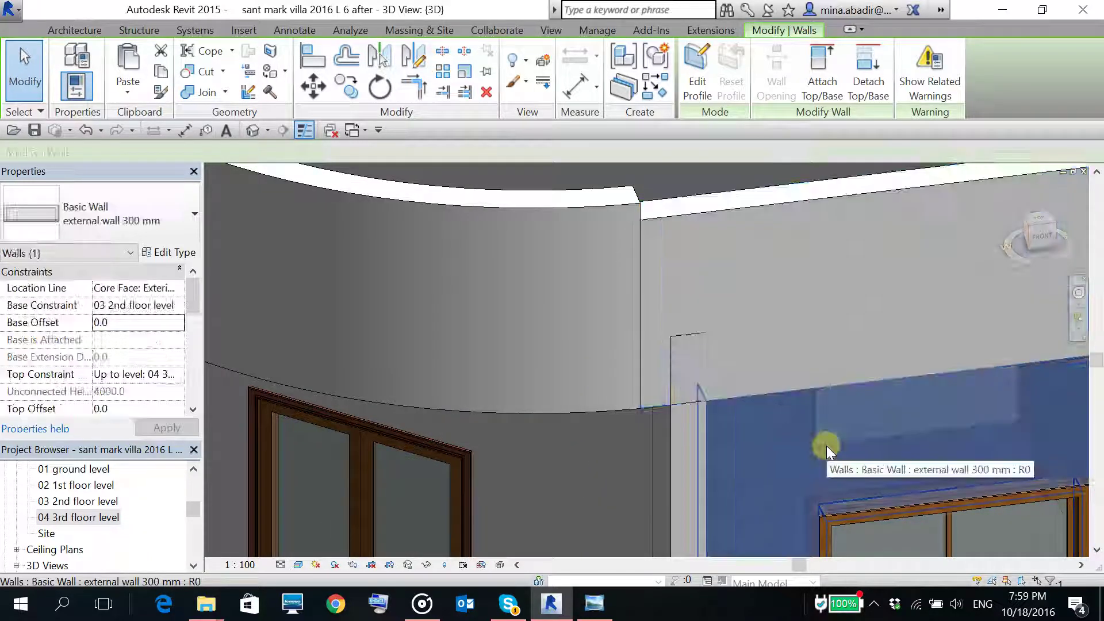
{"action": "key", "text": "Escape"}
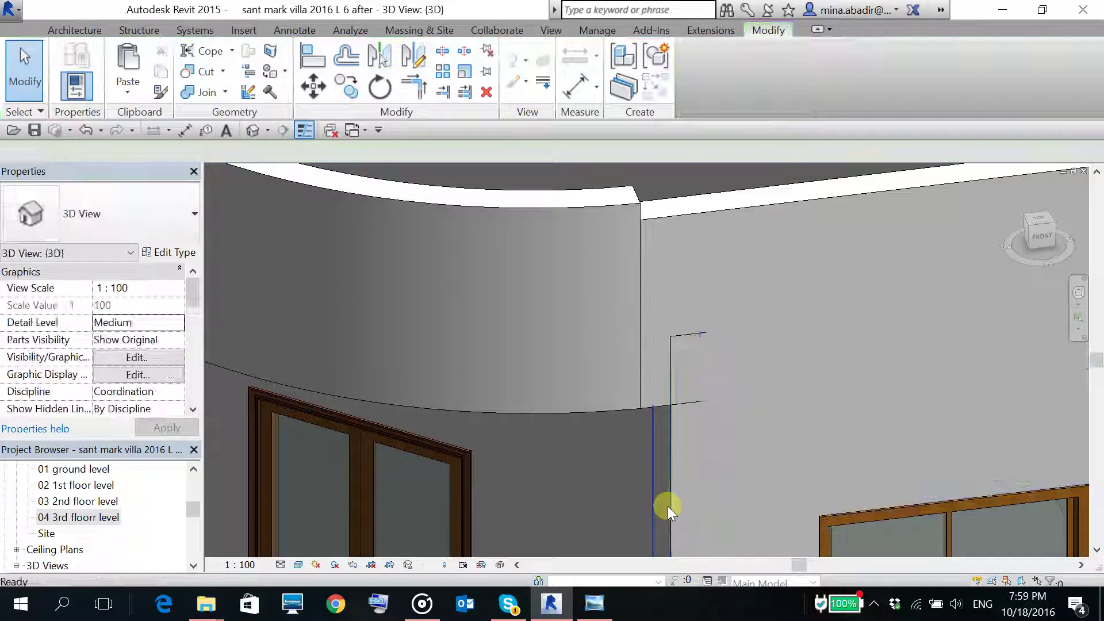
{"action": "scroll", "coordinate": [533, 474], "scroll_direction": "down", "scroll_amount": 1}
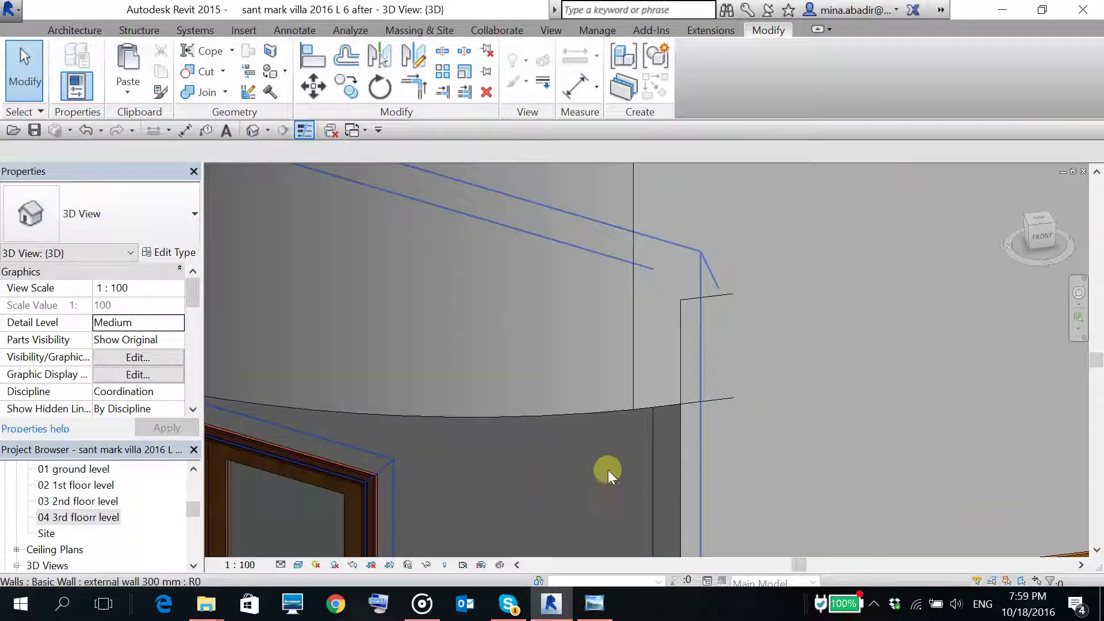
{"action": "middle_click_drag", "start_coordinate": [577, 478], "coordinate": [748, 394], "text": "shift"}
{"action": "scroll", "coordinate": [747, 395], "scroll_direction": "up", "scroll_amount": 5}
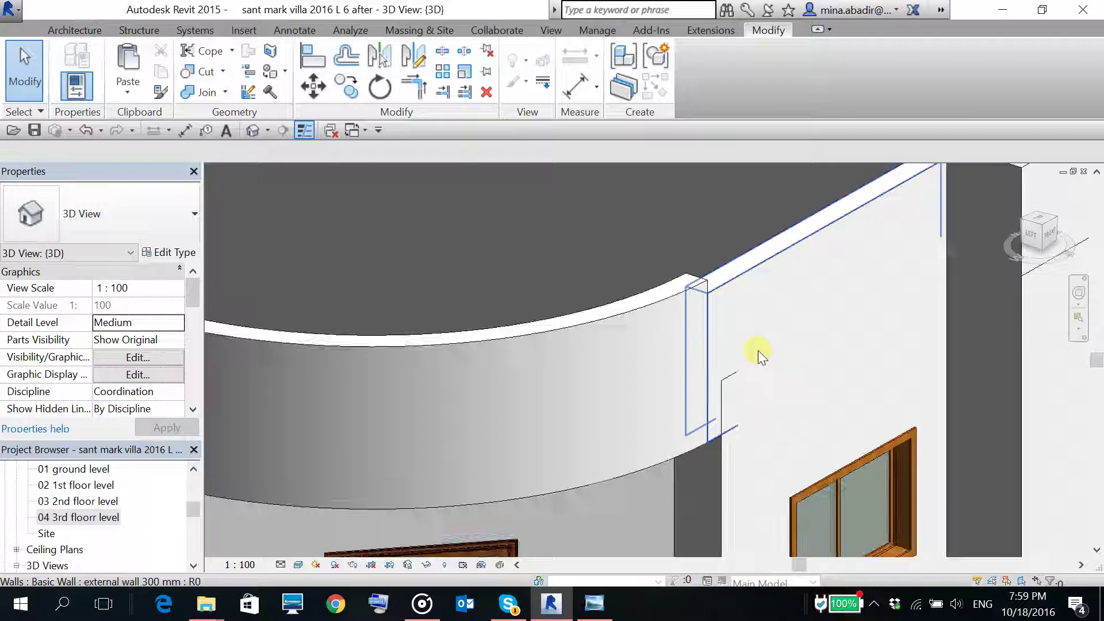
{"action": "scroll", "coordinate": [711, 313], "scroll_direction": "up", "scroll_amount": 3}
{"action": "middle_click_drag", "start_coordinate": [732, 461], "coordinate": [741, 393], "text": "shift"}
{"action": "scroll", "coordinate": [742, 393], "scroll_direction": "down", "scroll_amount": 5}
- Set the unconnected height of the straight parapet wall beside the curved balcony wall to 1800
{"action": "middle_click_drag", "start_coordinate": [767, 345], "coordinate": [592, 352], "text": "shift"}
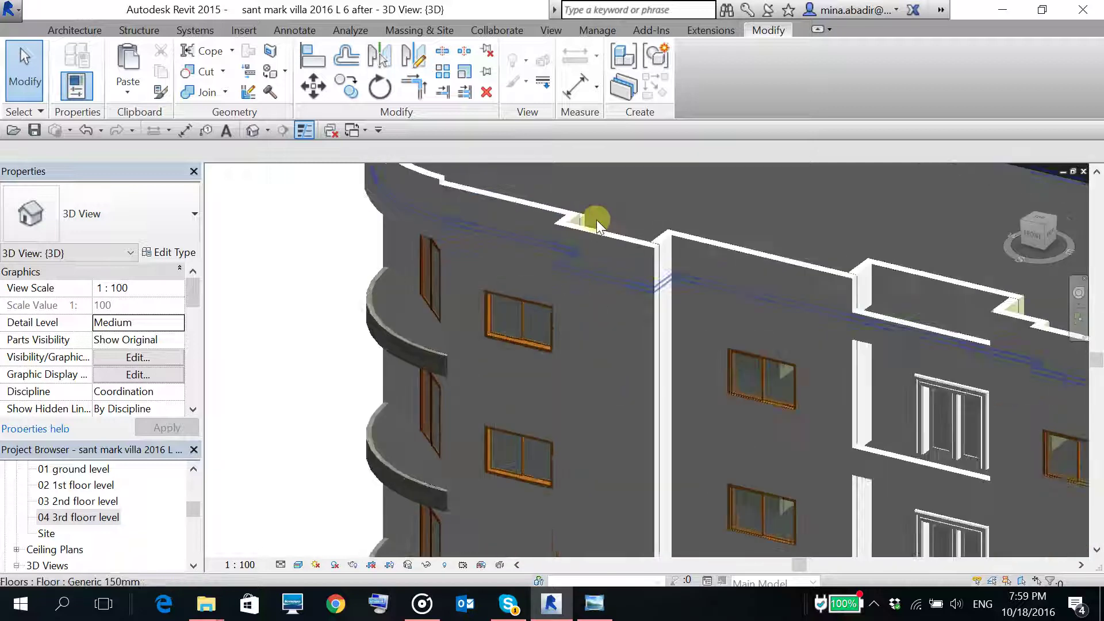
{"action": "scroll", "coordinate": [596, 220], "scroll_direction": "up", "scroll_amount": 5}
{"action": "middle_click_drag", "start_coordinate": [596, 220], "coordinate": [668, 326]}
{"action": "scroll", "coordinate": [669, 326], "scroll_direction": "down", "scroll_amount": 4}
{"action": "scroll", "coordinate": [457, 303], "scroll_direction": "up", "scroll_amount": 5}
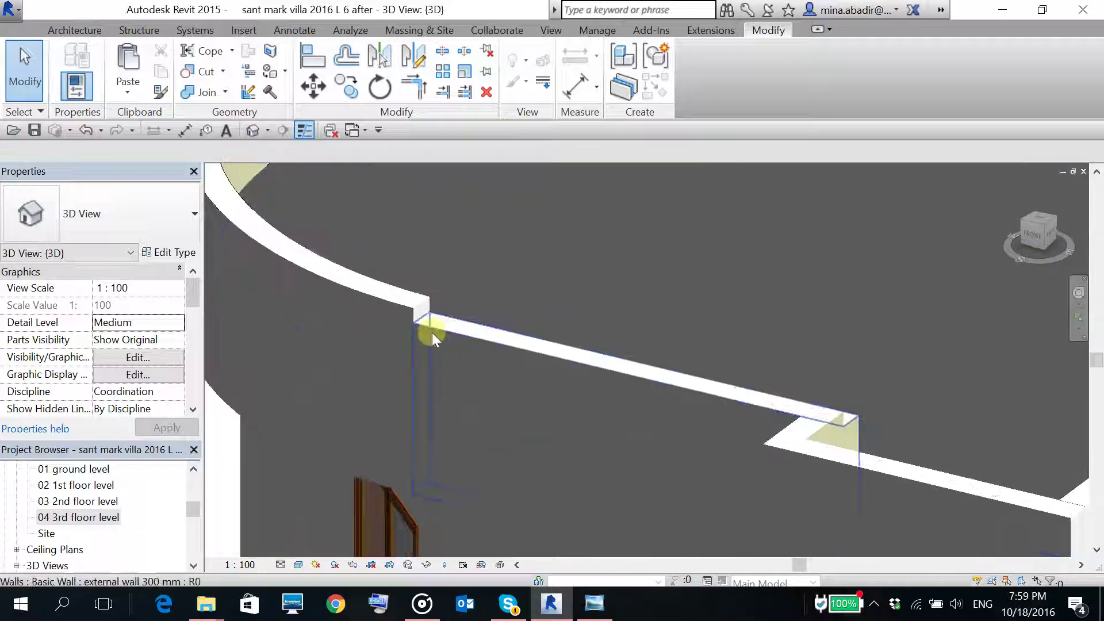
{"action": "left_click", "coordinate": [433, 333]}
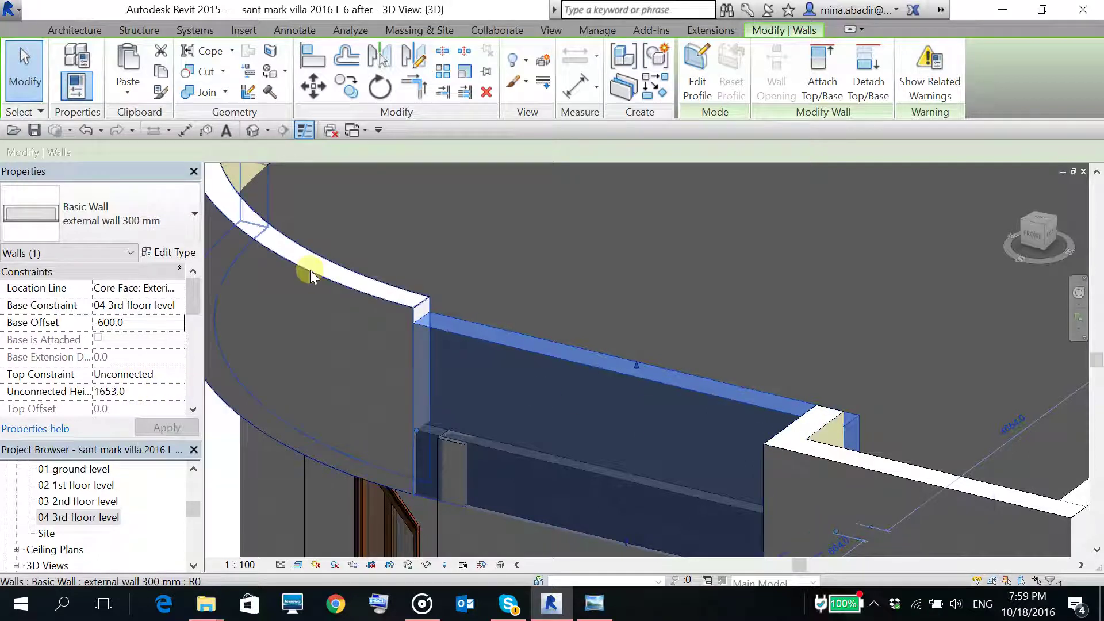
{"action": "left_click", "coordinate": [813, 470]}
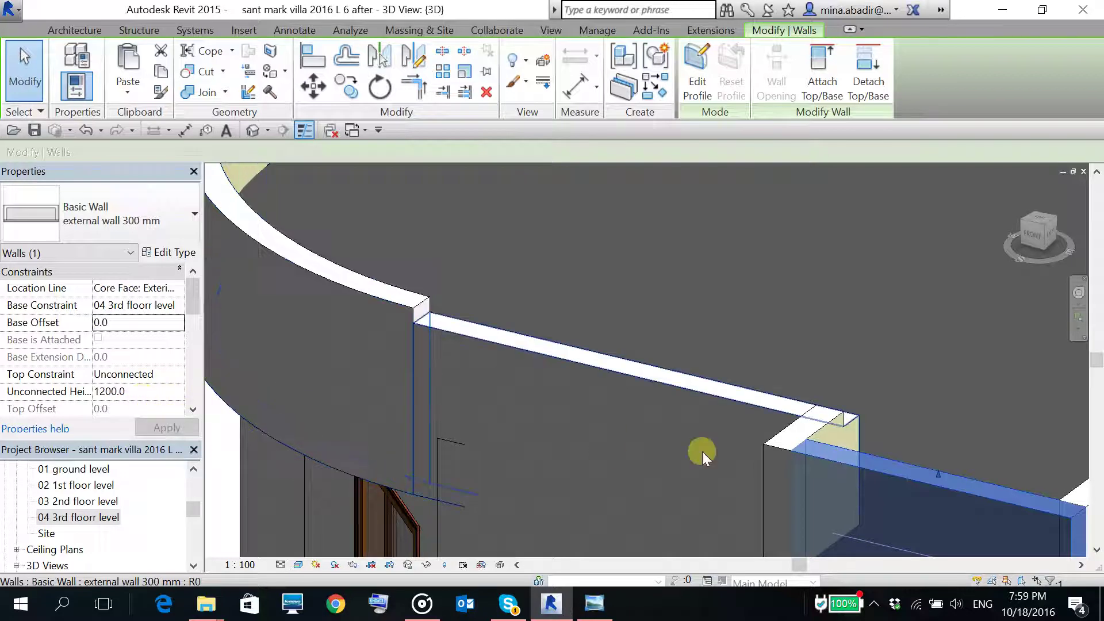
{"action": "left_click", "coordinate": [735, 413]}
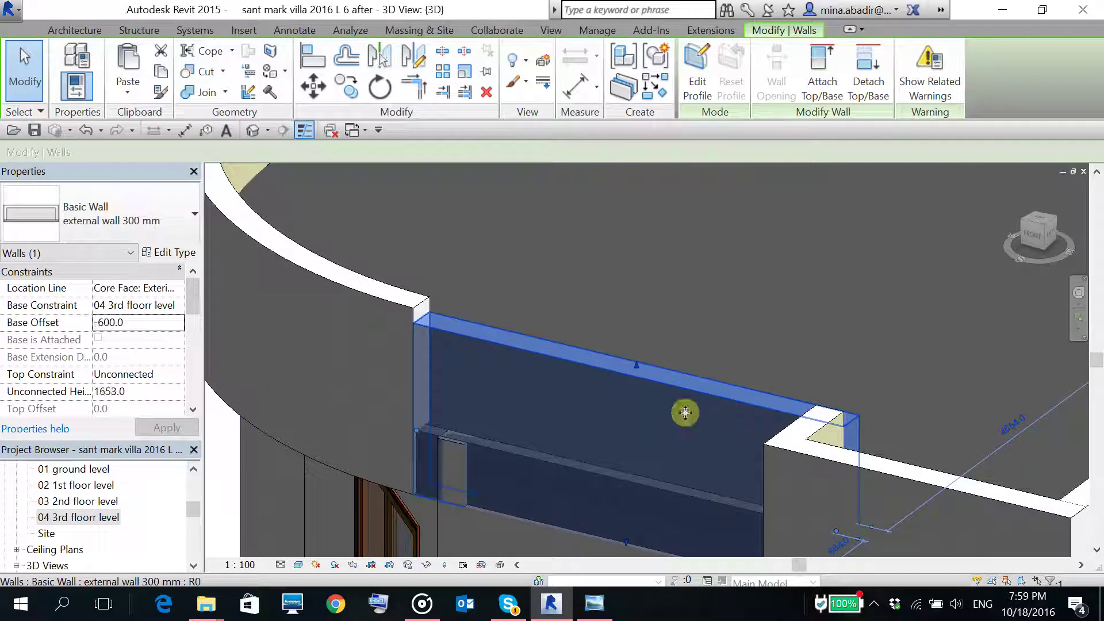
{"action": "left_click", "coordinate": [138, 392]}
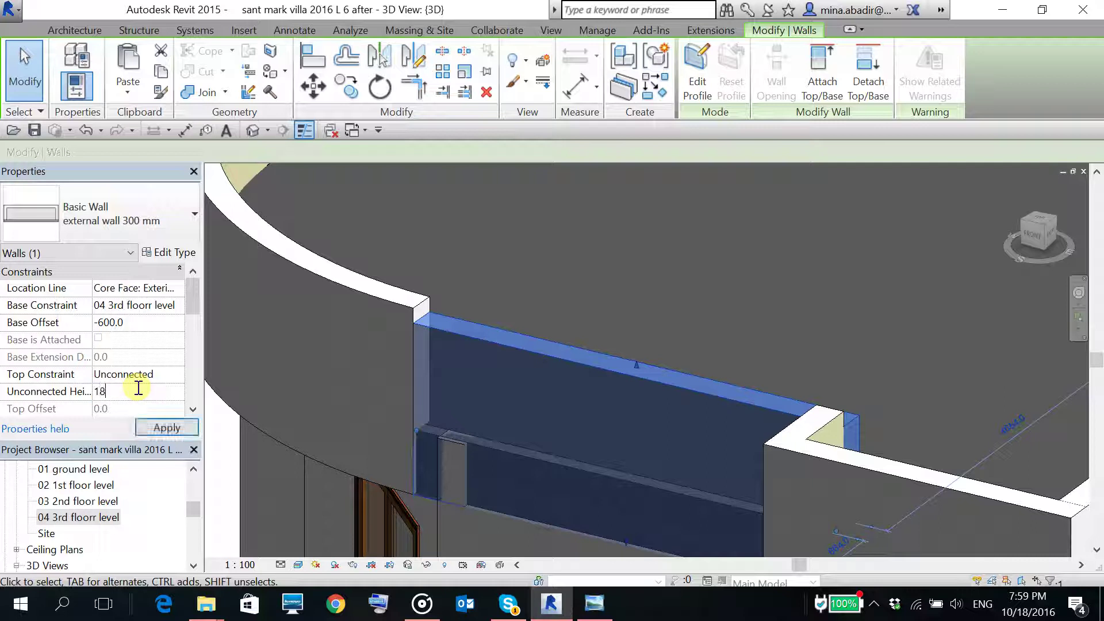
{"action": "left_click", "coordinate": [167, 428]}
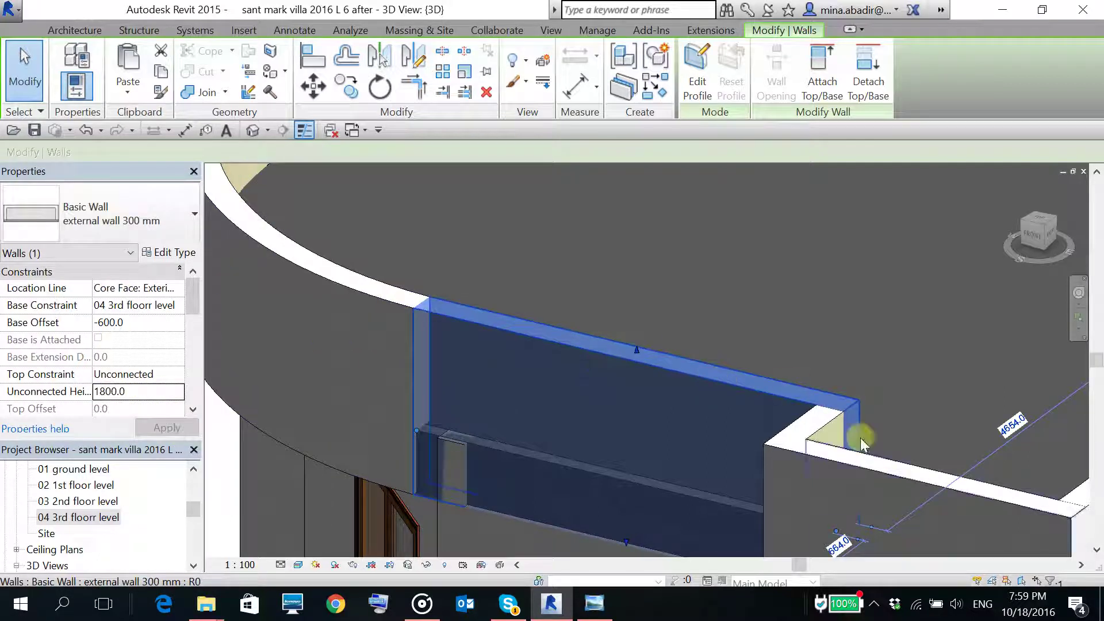
- Check the parapet top where the straight walls meet the curved corner wall and along the roof edge, closing the antivirus notification
{"action": "scroll", "coordinate": [863, 437], "scroll_direction": "down", "scroll_amount": 2}
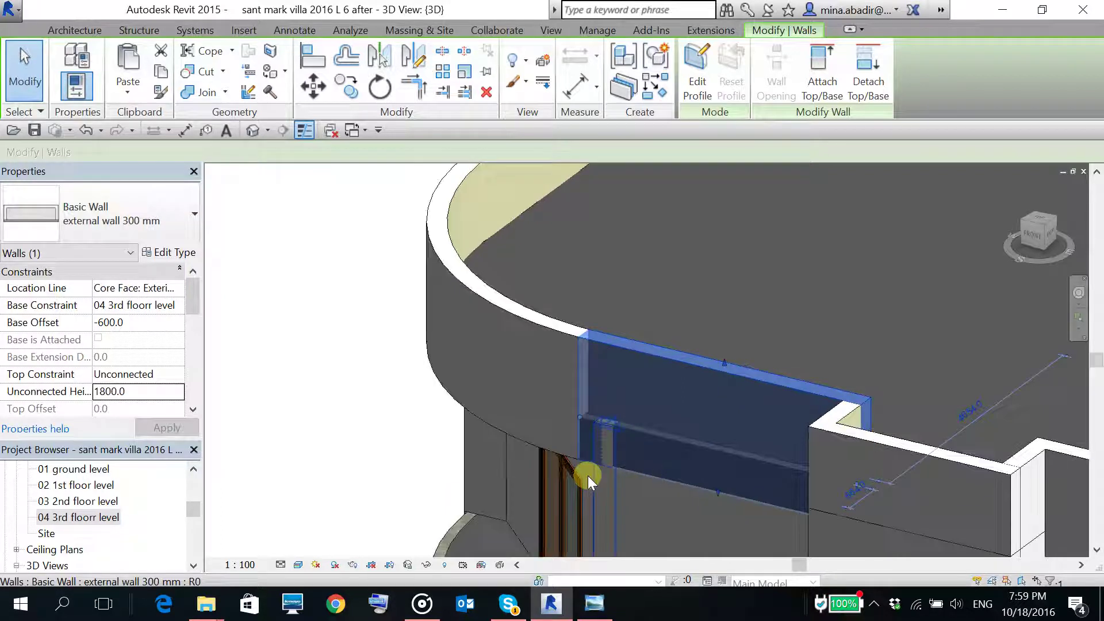
{"action": "left_click", "coordinate": [588, 475]}
{"action": "middle_click_drag", "start_coordinate": [591, 379], "coordinate": [612, 406]}
{"action": "scroll", "coordinate": [526, 400], "scroll_direction": "down", "scroll_amount": 4}
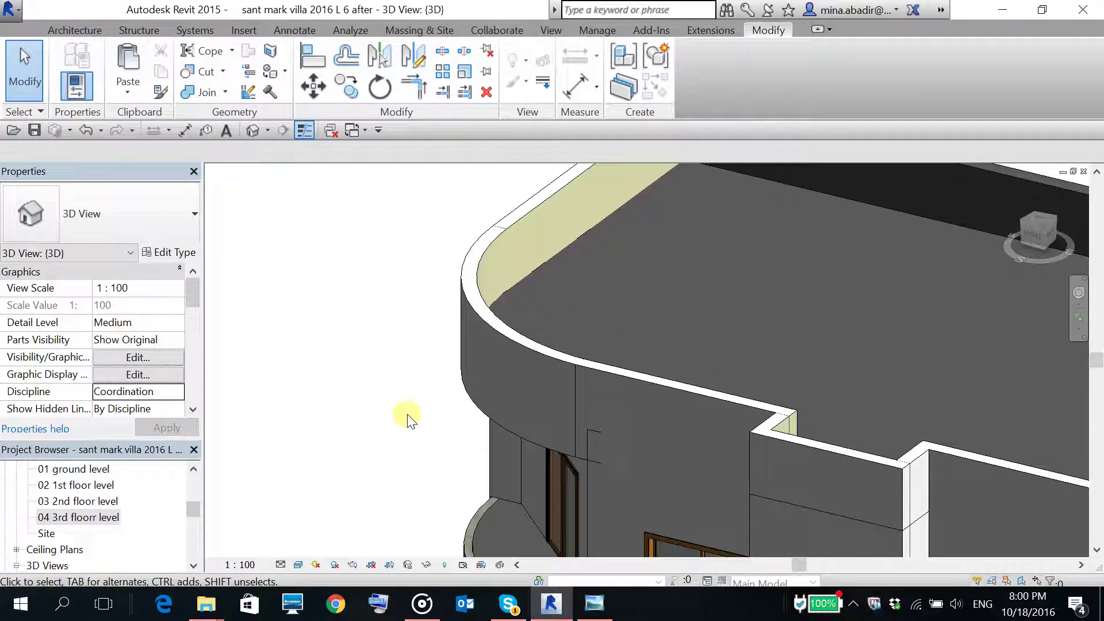
{"action": "scroll", "coordinate": [411, 420], "scroll_direction": "down", "scroll_amount": 2}
{"action": "middle_click_drag", "start_coordinate": [427, 370], "coordinate": [407, 369]}
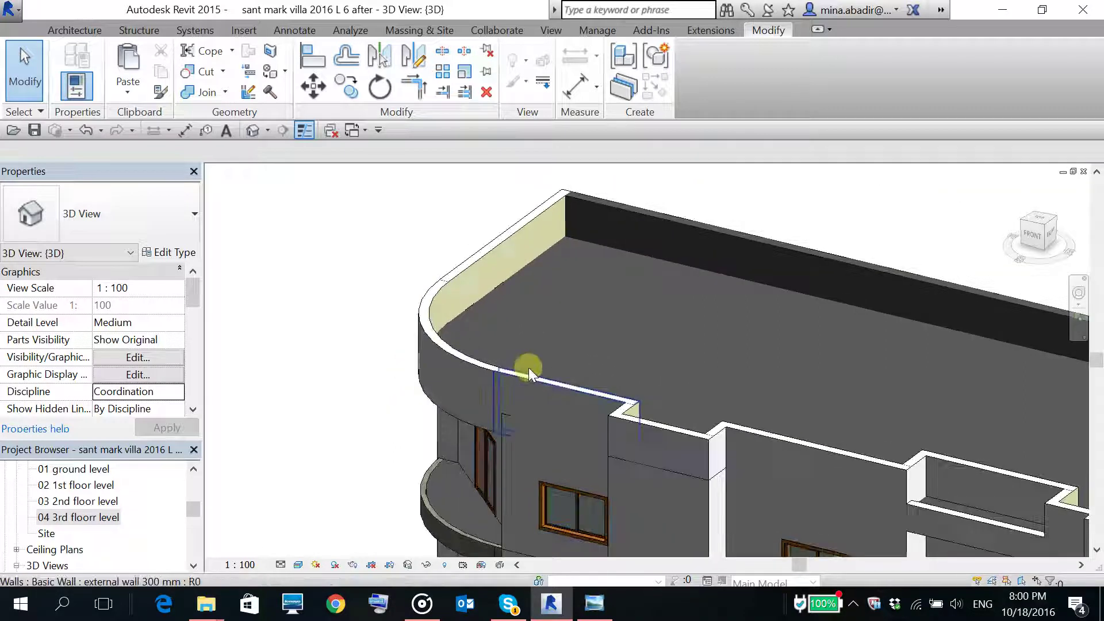
{"action": "left_click", "coordinate": [460, 253]}
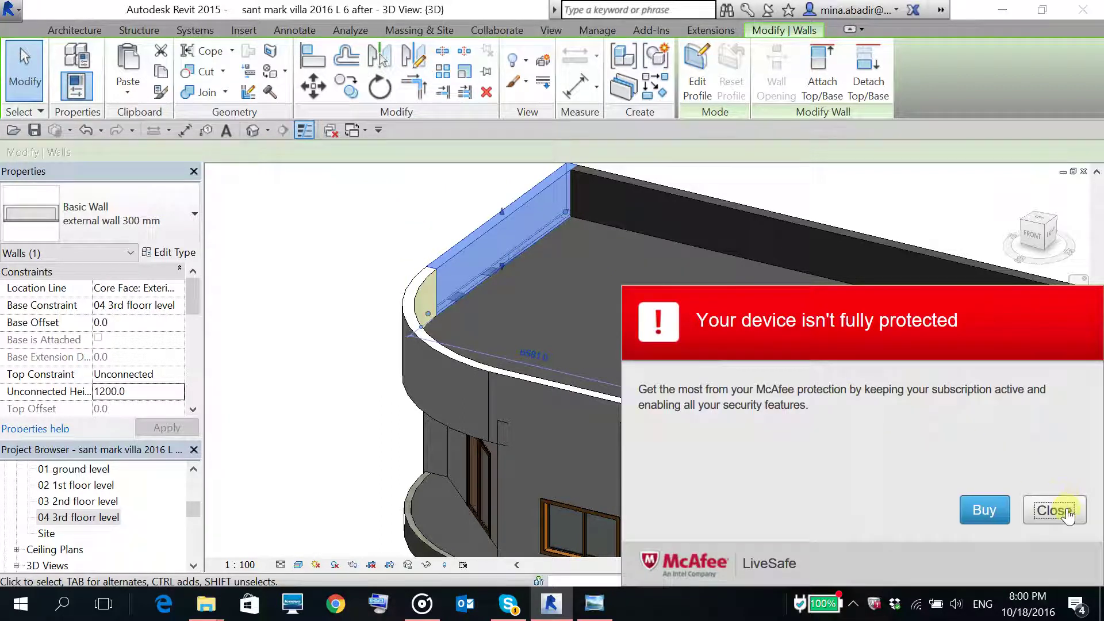
{"action": "left_click", "coordinate": [1054, 509]}
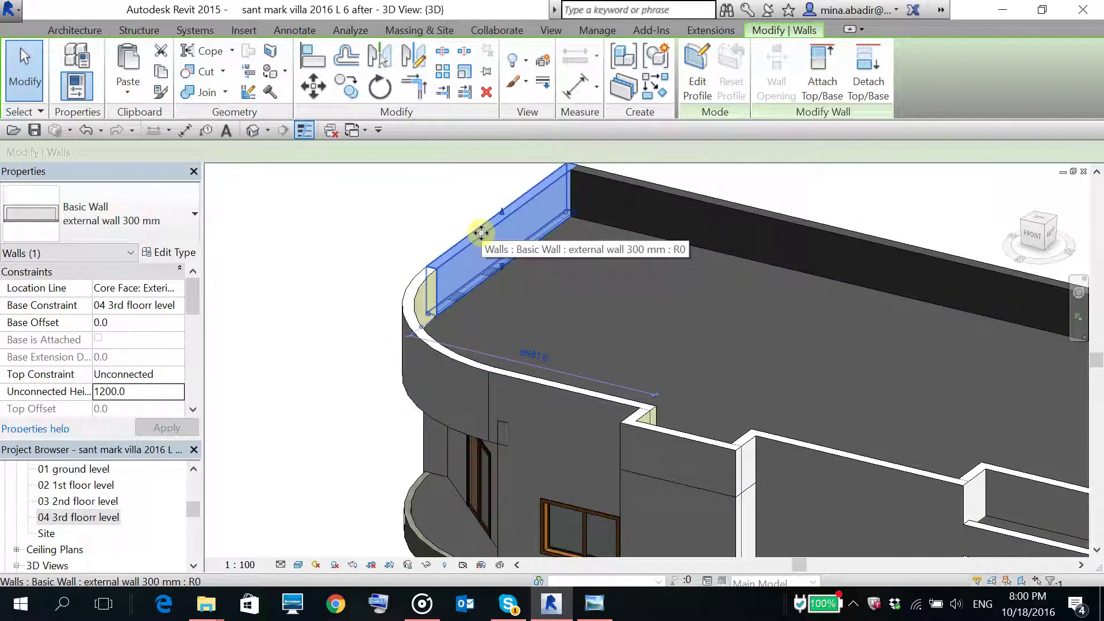
{"action": "left_click", "coordinate": [387, 236]}
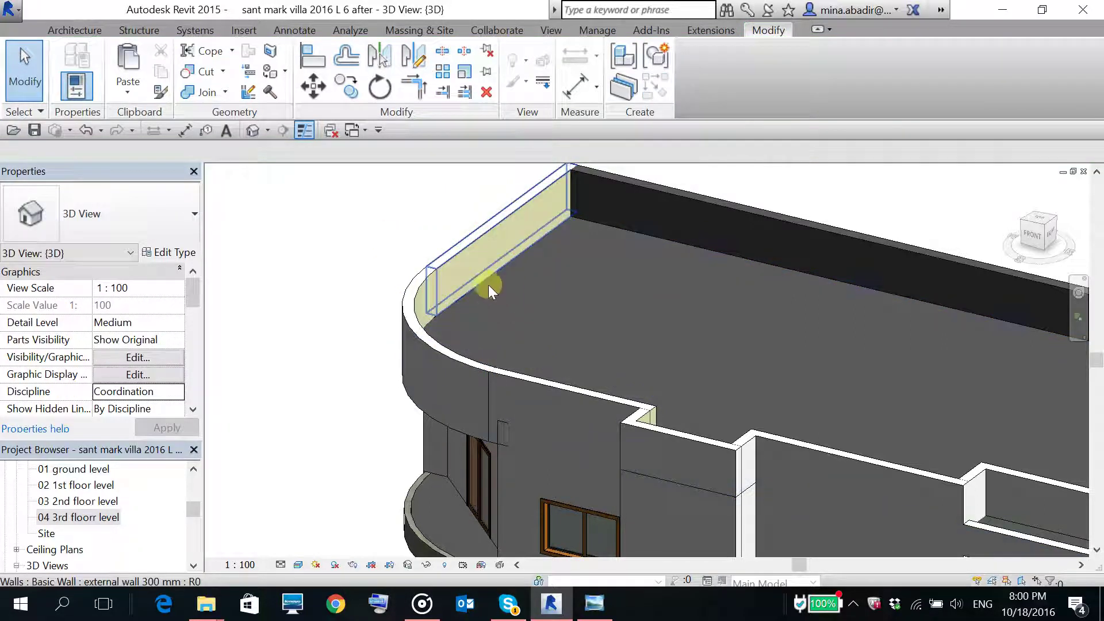
{"action": "scroll", "coordinate": [488, 284], "scroll_direction": "down", "scroll_amount": 5}
{"action": "scroll", "coordinate": [448, 314], "scroll_direction": "up", "scroll_amount": 4}
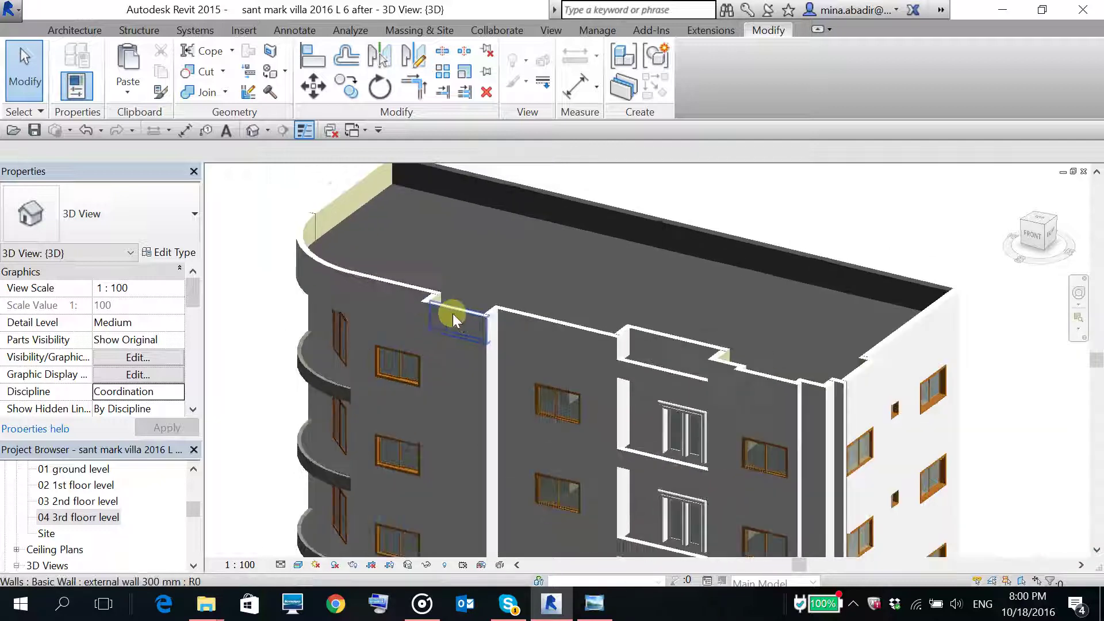
{"action": "scroll", "coordinate": [454, 320], "scroll_direction": "down", "scroll_amount": 5}
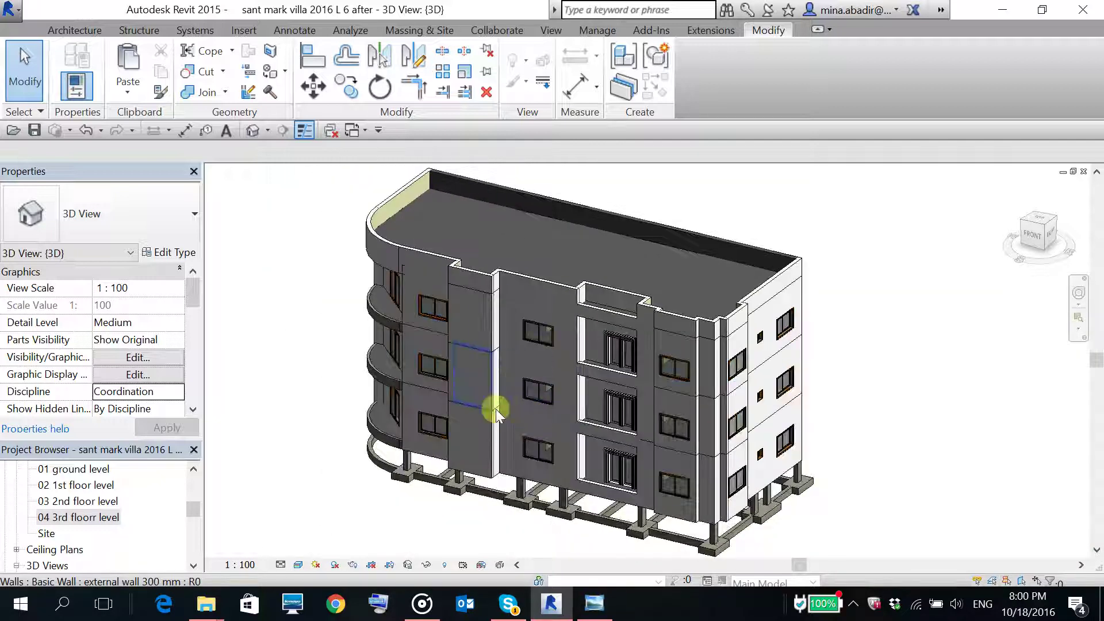
- Copy the curved parapet wall and paste it aligned to the 01 ground, 02 1st floor and 03 2nd floor levels
{"action": "middle_click_drag", "start_coordinate": [470, 397], "coordinate": [643, 410], "text": "shift"}
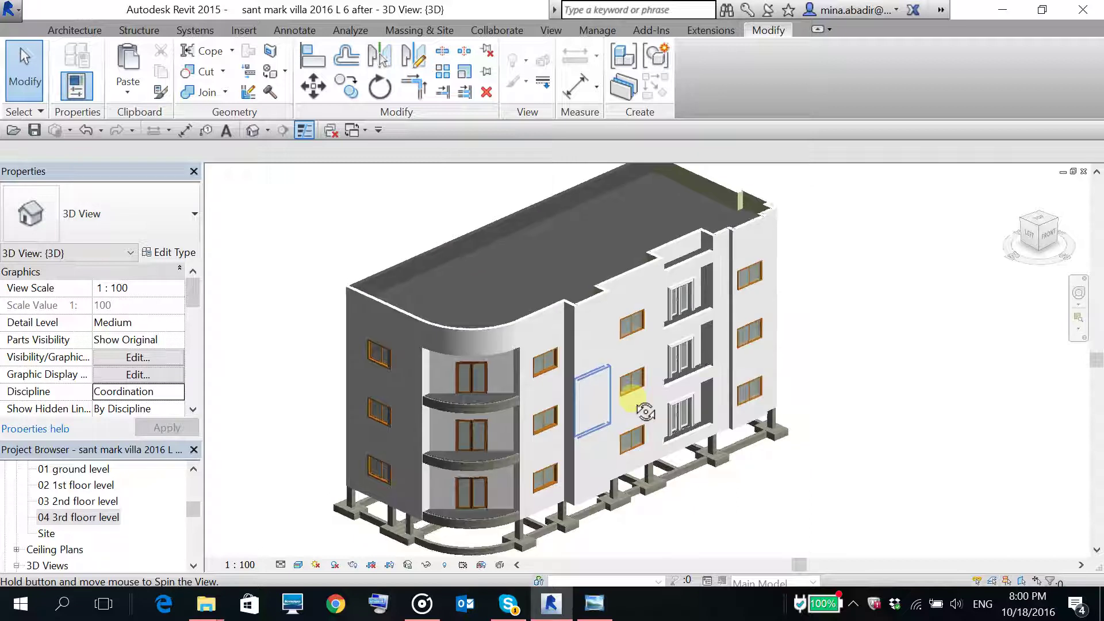
{"action": "scroll", "coordinate": [536, 441], "scroll_direction": "up", "scroll_amount": 4}
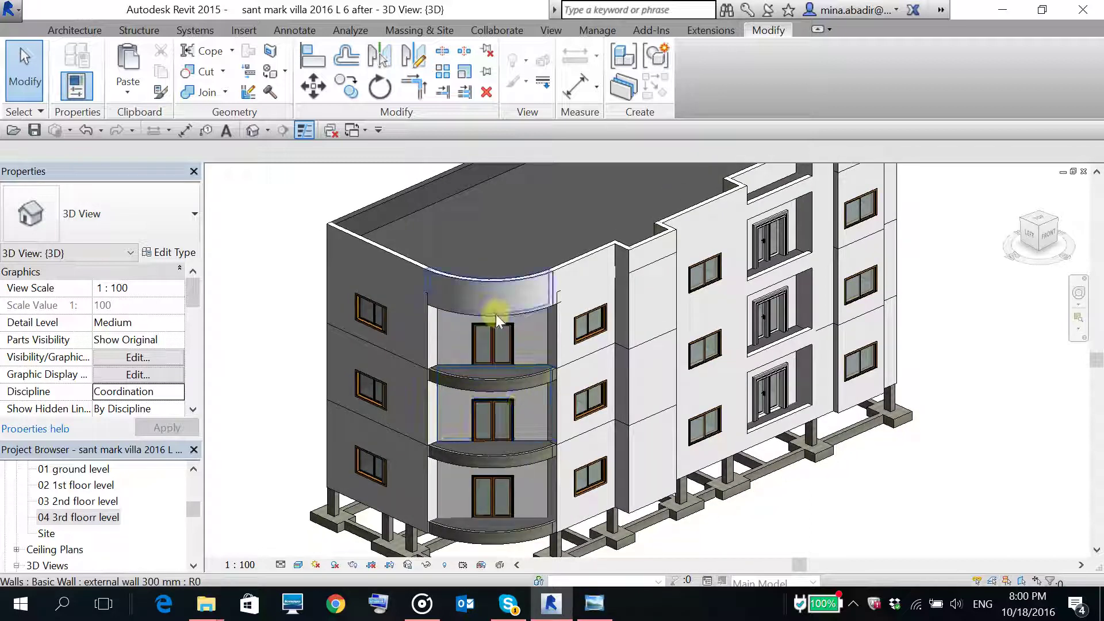
{"action": "left_click", "coordinate": [495, 309]}
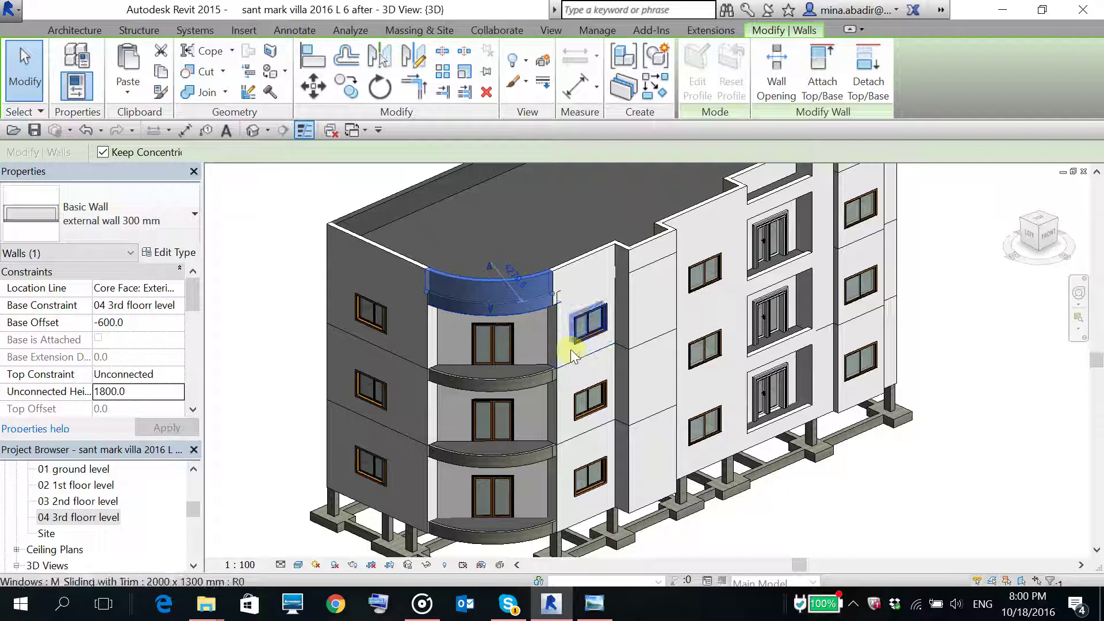
{"action": "left_click", "coordinate": [160, 72]}
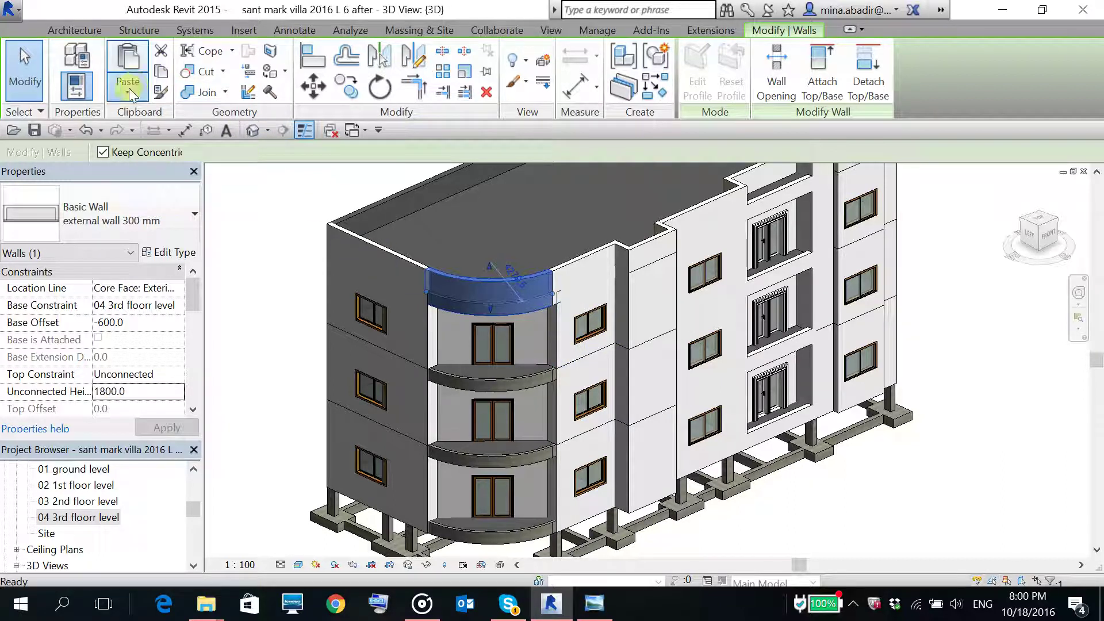
{"action": "left_click", "coordinate": [129, 88]}
{"action": "left_click", "coordinate": [183, 164]}
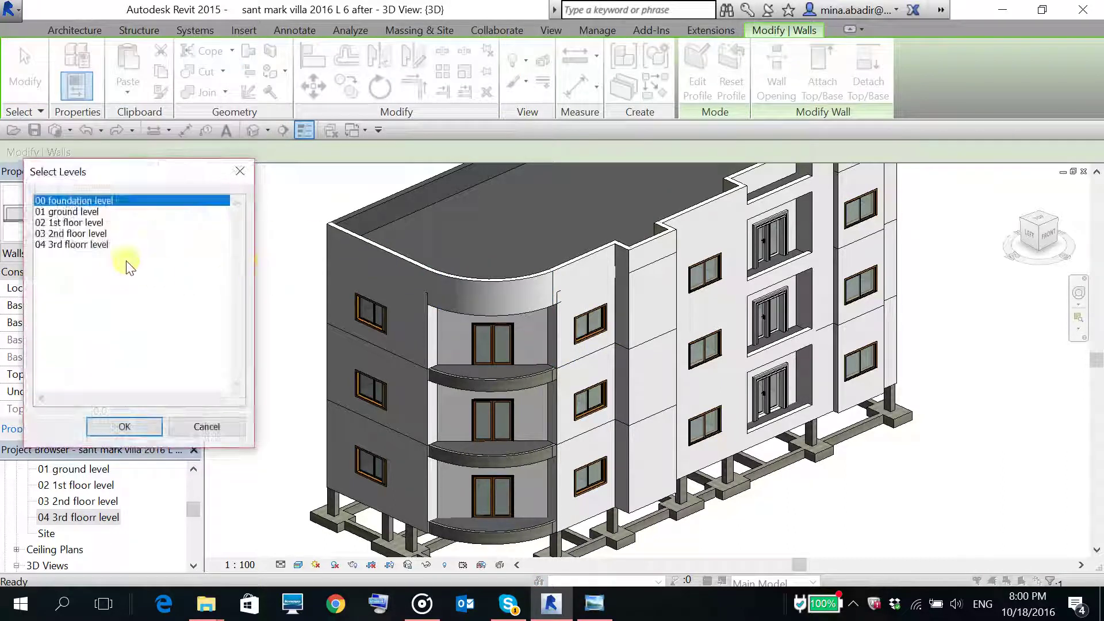
{"action": "left_click", "coordinate": [55, 233]}
{"action": "left_click_drag", "start_coordinate": [57, 225], "coordinate": [62, 220], "text": "shift"}
{"action": "left_click", "coordinate": [124, 427]}
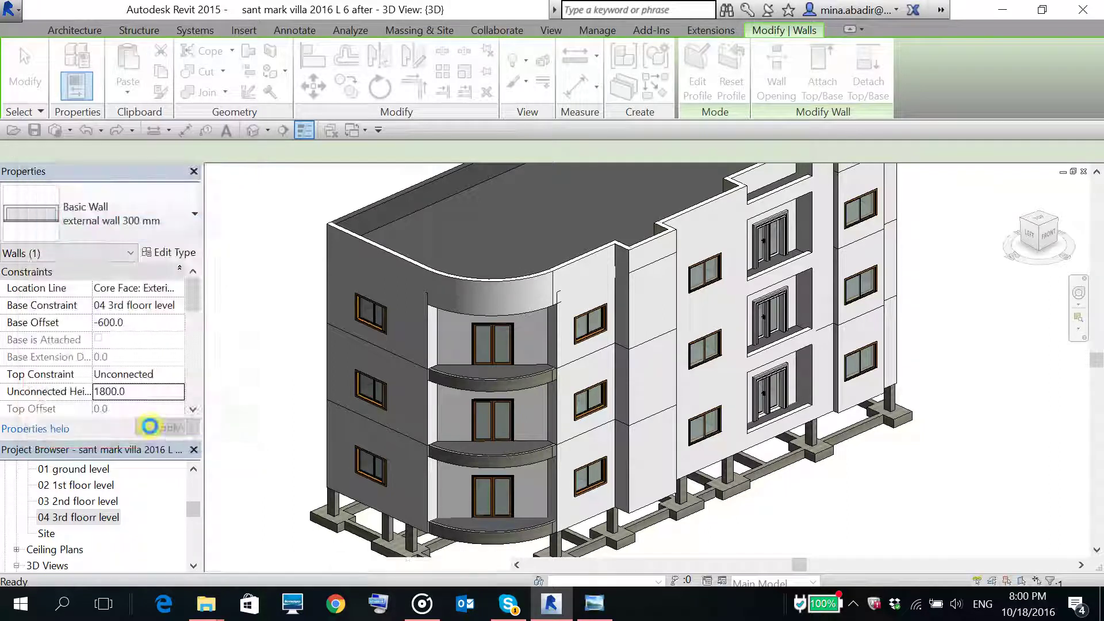
{"action": "left_click", "coordinate": [150, 426]}
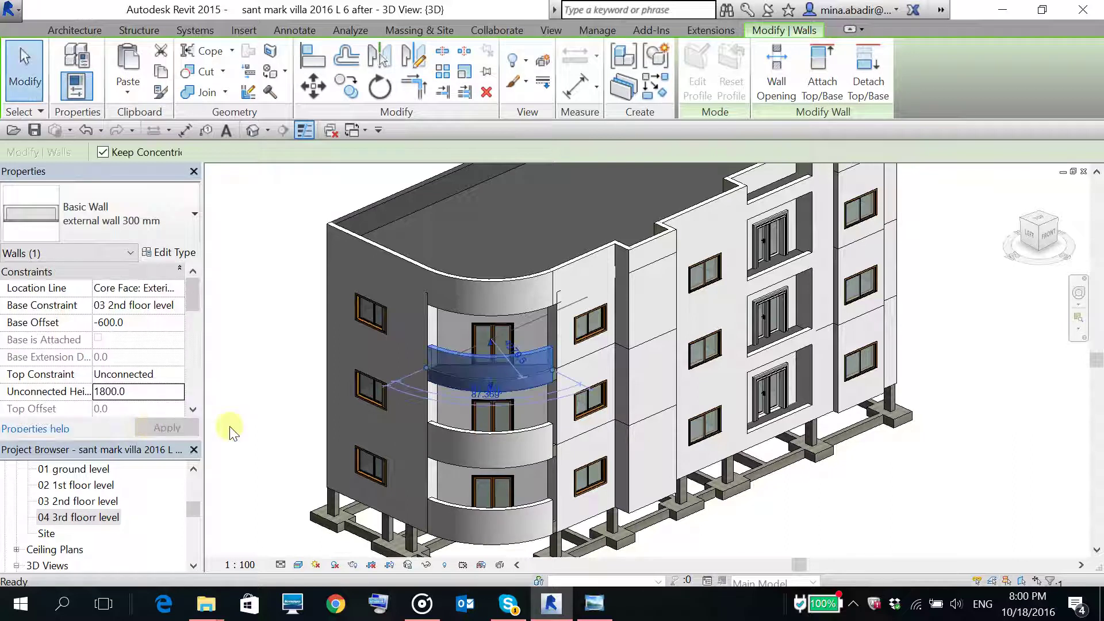
- Inspect the pasted curved balcony walls, the beam ends beside them and the straight parapet wall at roof level
{"action": "scroll", "coordinate": [544, 403], "scroll_direction": "up", "scroll_amount": 4}
{"action": "scroll", "coordinate": [552, 394], "scroll_direction": "up", "scroll_amount": 4}
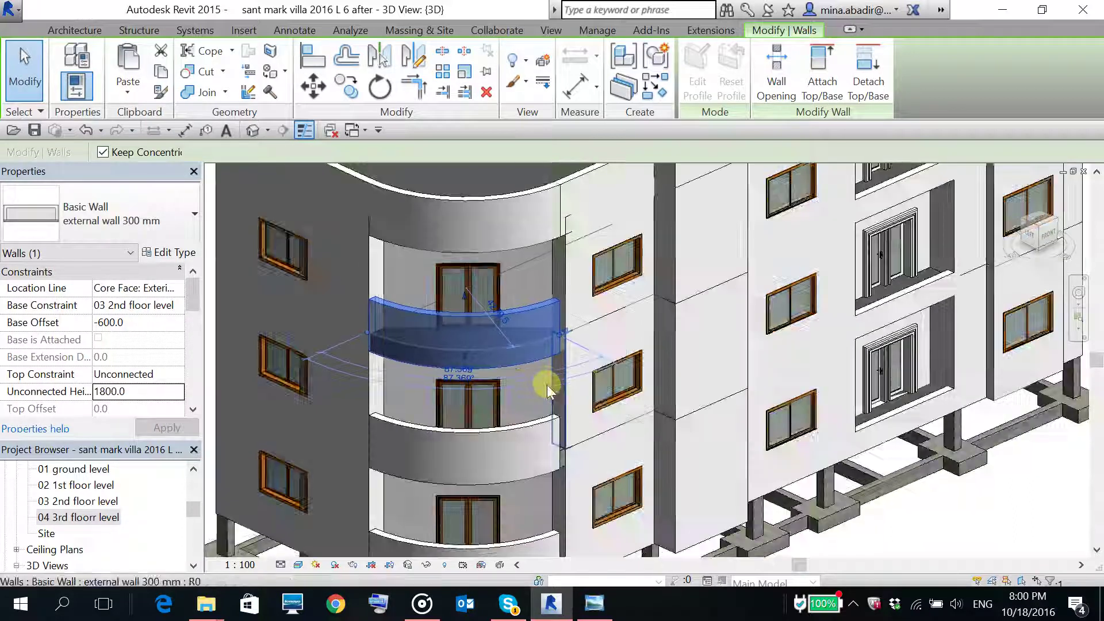
{"action": "key", "text": "Escape"}
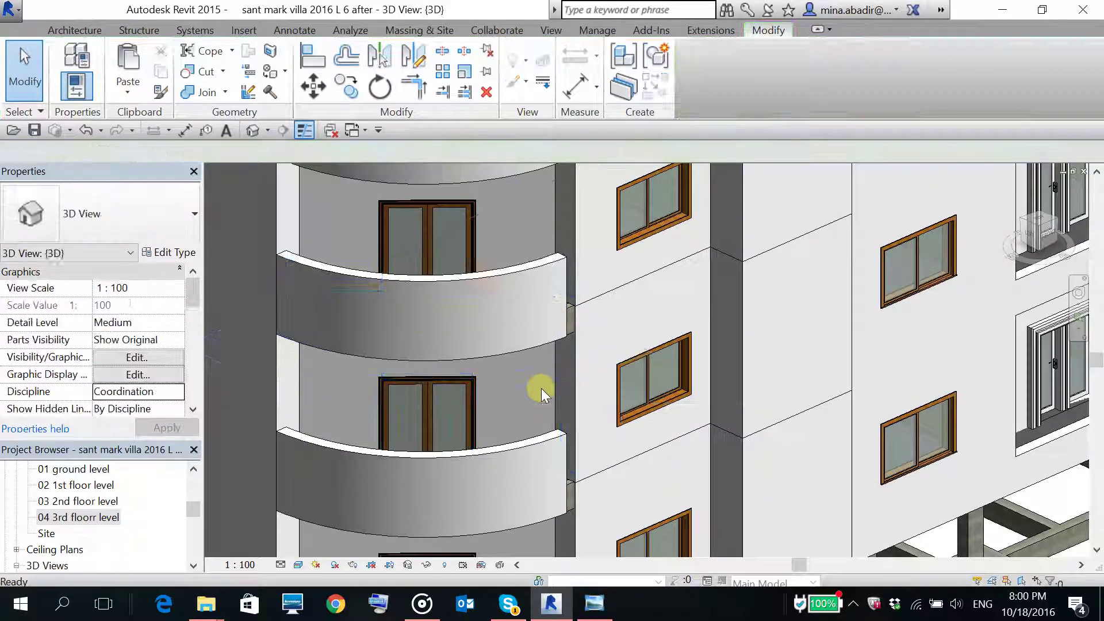
{"action": "middle_click_drag", "start_coordinate": [579, 486], "coordinate": [392, 470], "text": "shift"}
{"action": "scroll", "coordinate": [352, 460], "scroll_direction": "up", "scroll_amount": 4}
{"action": "scroll", "coordinate": [345, 454], "scroll_direction": "up", "scroll_amount": 1}
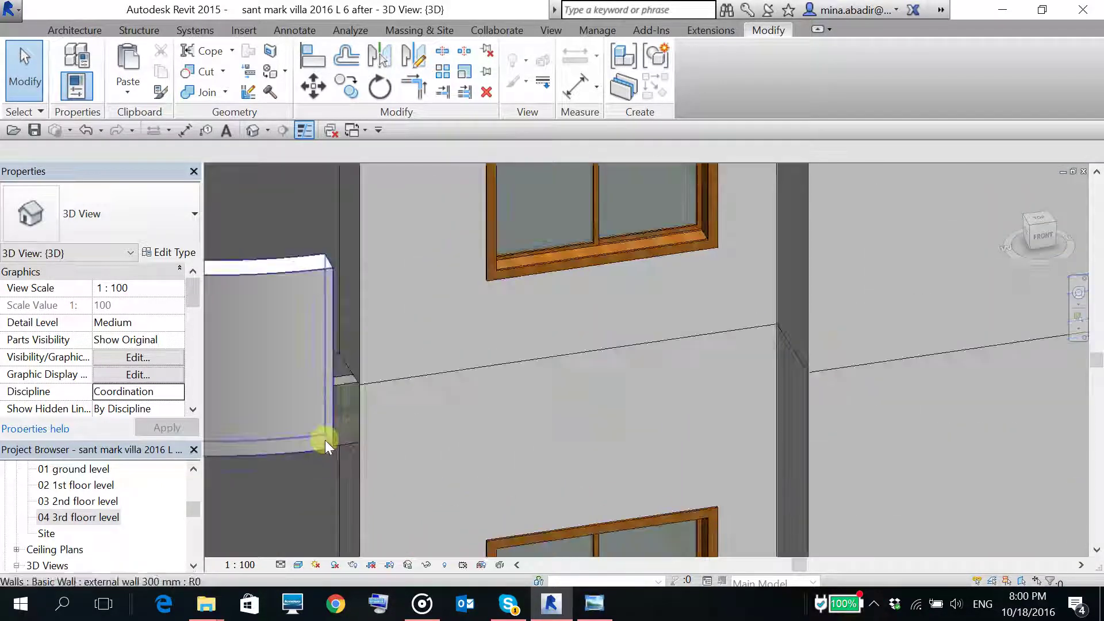
{"action": "left_click", "coordinate": [323, 405]}
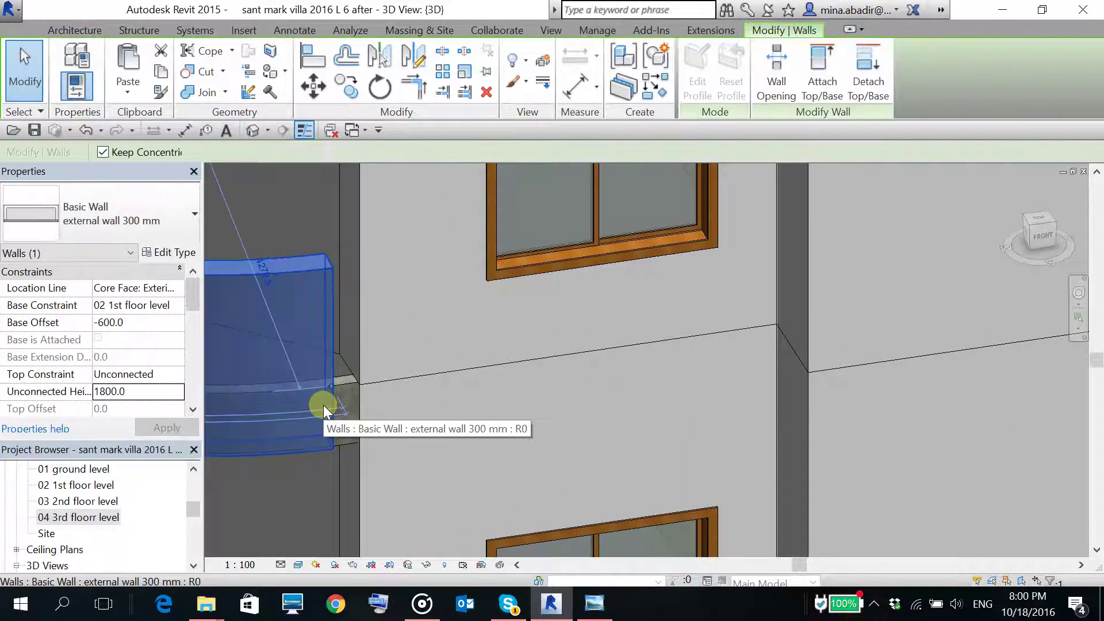
{"action": "scroll", "coordinate": [323, 405], "scroll_direction": "down", "scroll_amount": 5}
{"action": "middle_click_drag", "start_coordinate": [346, 406], "coordinate": [476, 451]}
{"action": "scroll", "coordinate": [477, 446], "scroll_direction": "up", "scroll_amount": 2}
{"action": "scroll", "coordinate": [478, 446], "scroll_direction": "down", "scroll_amount": 3}
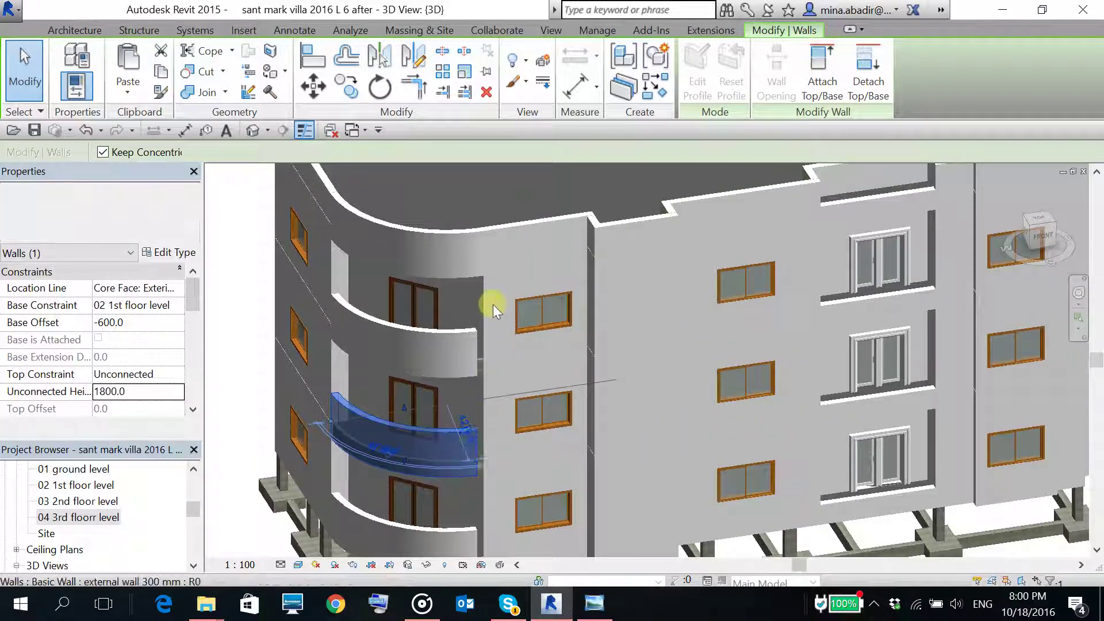
{"action": "scroll", "coordinate": [512, 215], "scroll_direction": "up", "scroll_amount": 3}
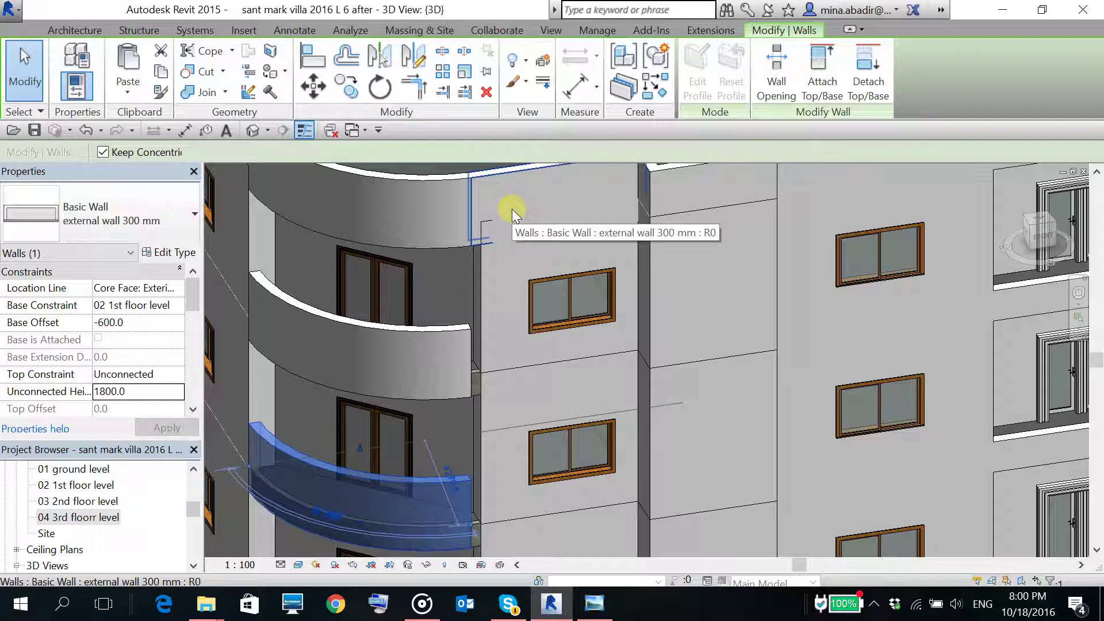
{"action": "left_click", "coordinate": [512, 208]}
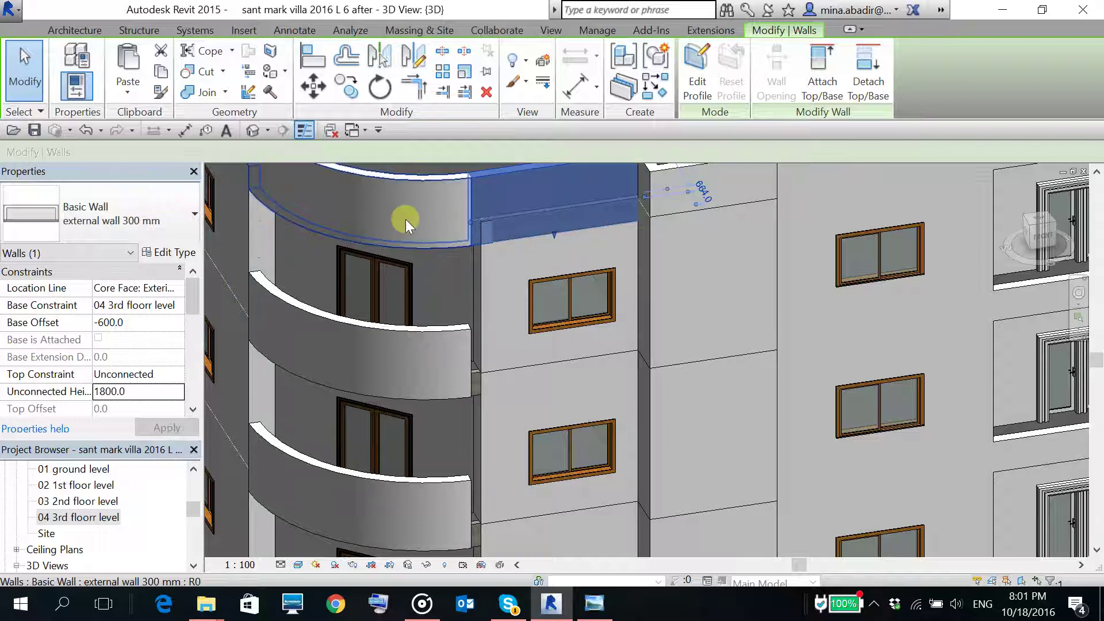
{"action": "middle_click_drag", "start_coordinate": [428, 288], "coordinate": [446, 351]}
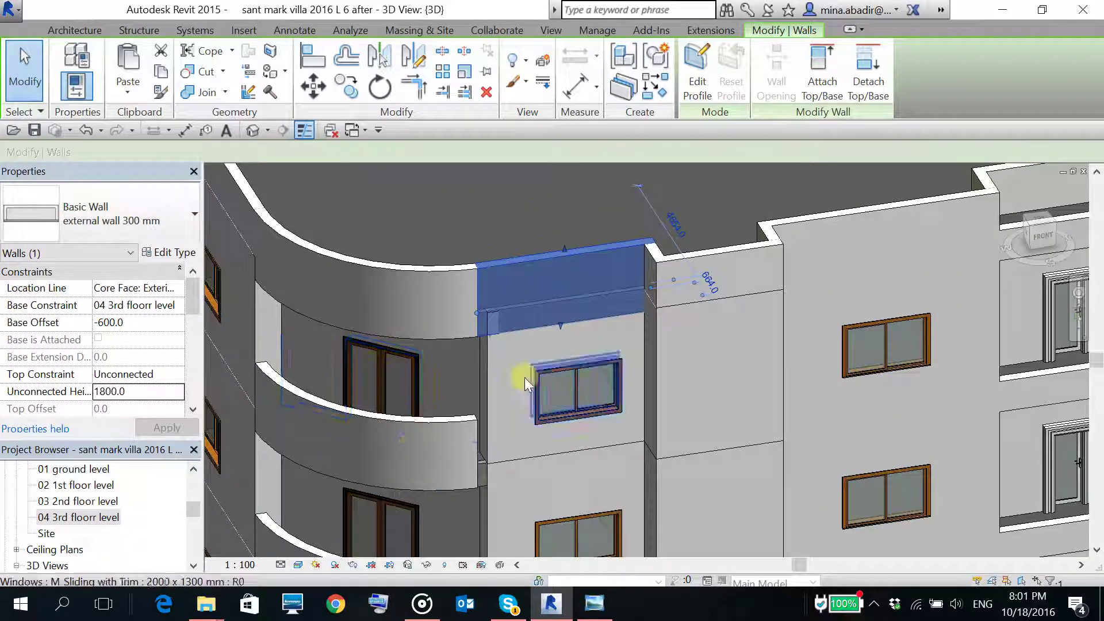
- Undo the balcony wall copies, the straight parapet wall's height, join and base offset changes, and the curved wall's height change
{"action": "left_click", "coordinate": [87, 131]}
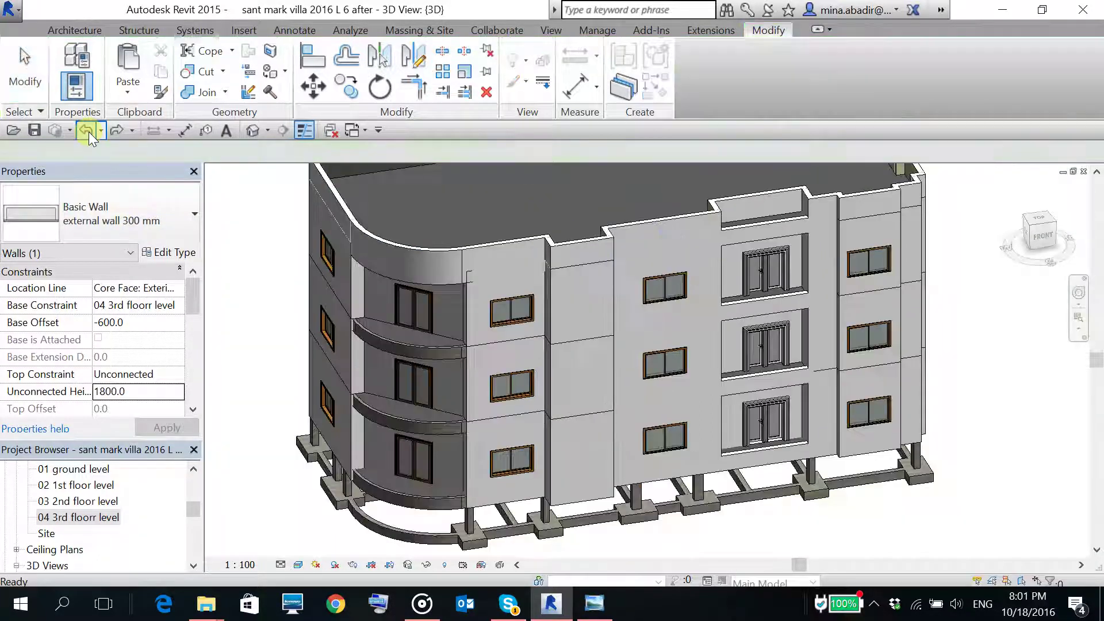
{"action": "left_click", "coordinate": [87, 130]}
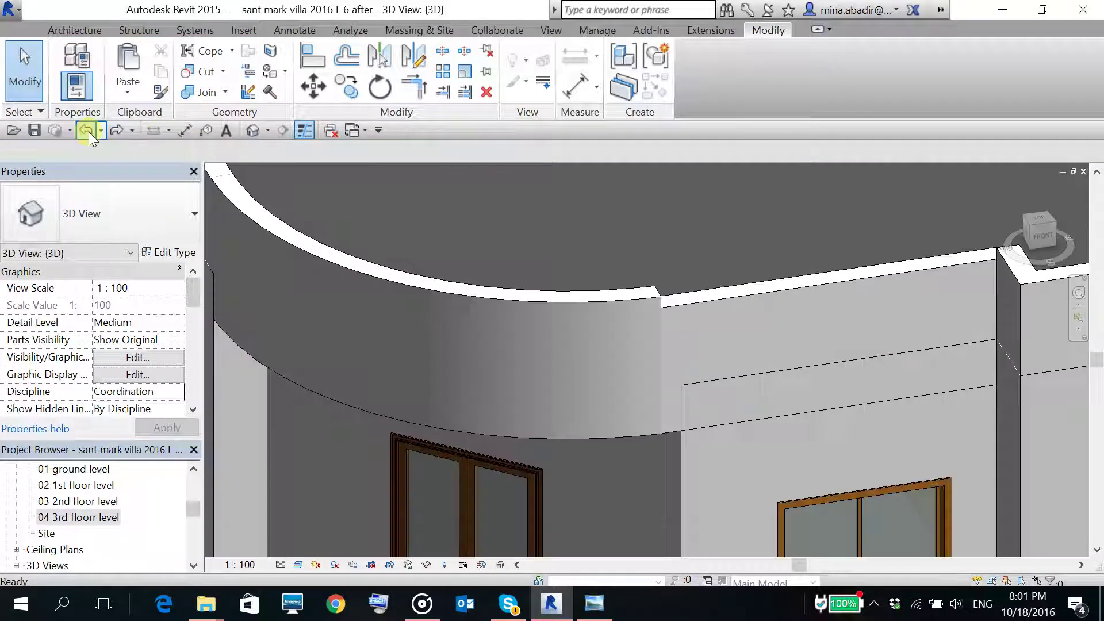
{"action": "left_click", "coordinate": [87, 131]}
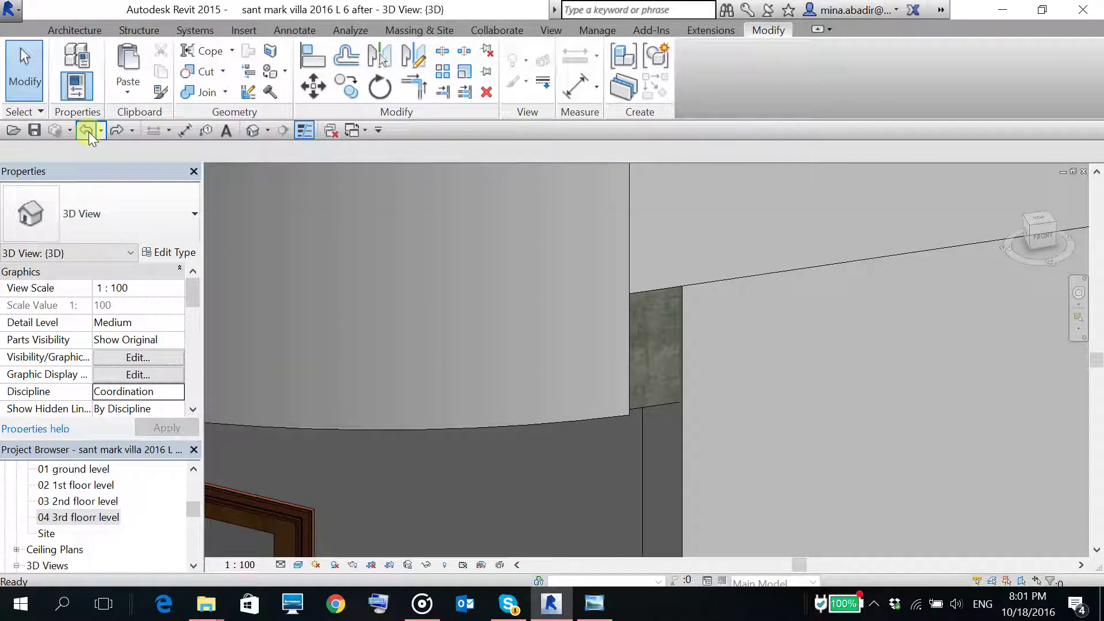
{"action": "middle_click_drag", "start_coordinate": [780, 361], "coordinate": [737, 397]}
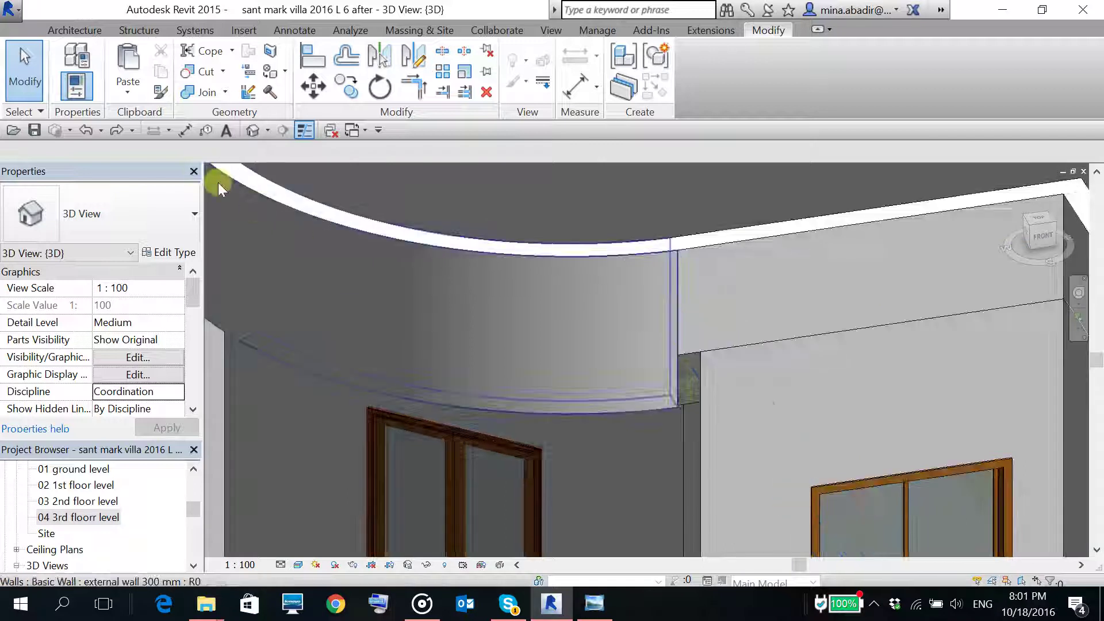
{"action": "left_click", "coordinate": [88, 132]}
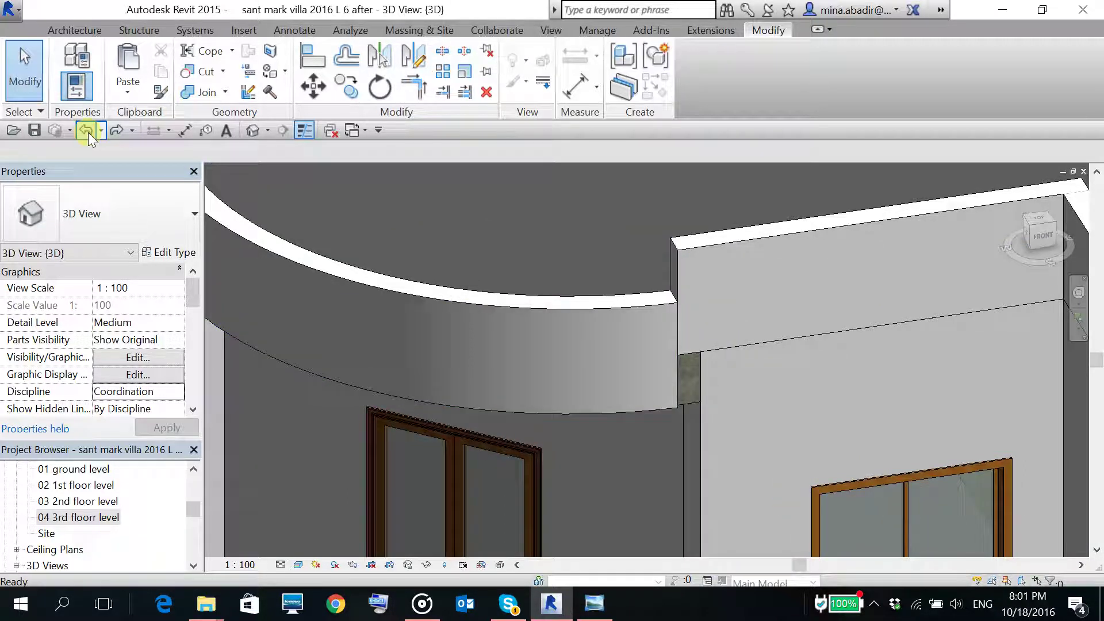
- Undo the curved wall's base offset change and the straight wall's extension that closed the gap at the curved corner
{"action": "left_click", "coordinate": [88, 132]}
{"action": "left_click", "coordinate": [88, 132]}
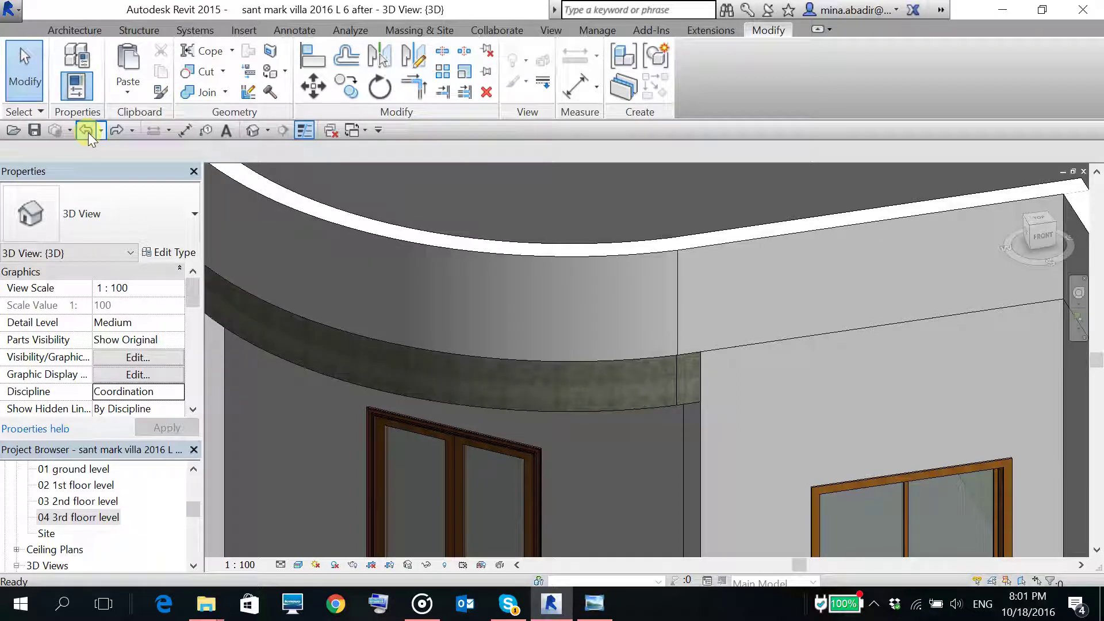
- Extend the straight parapet wall's end to the corner of the wall below, beside the exposed beam
{"action": "middle_click_drag", "start_coordinate": [688, 406], "coordinate": [725, 402], "text": "shift"}
{"action": "scroll", "coordinate": [747, 328], "scroll_direction": "up", "scroll_amount": 4}
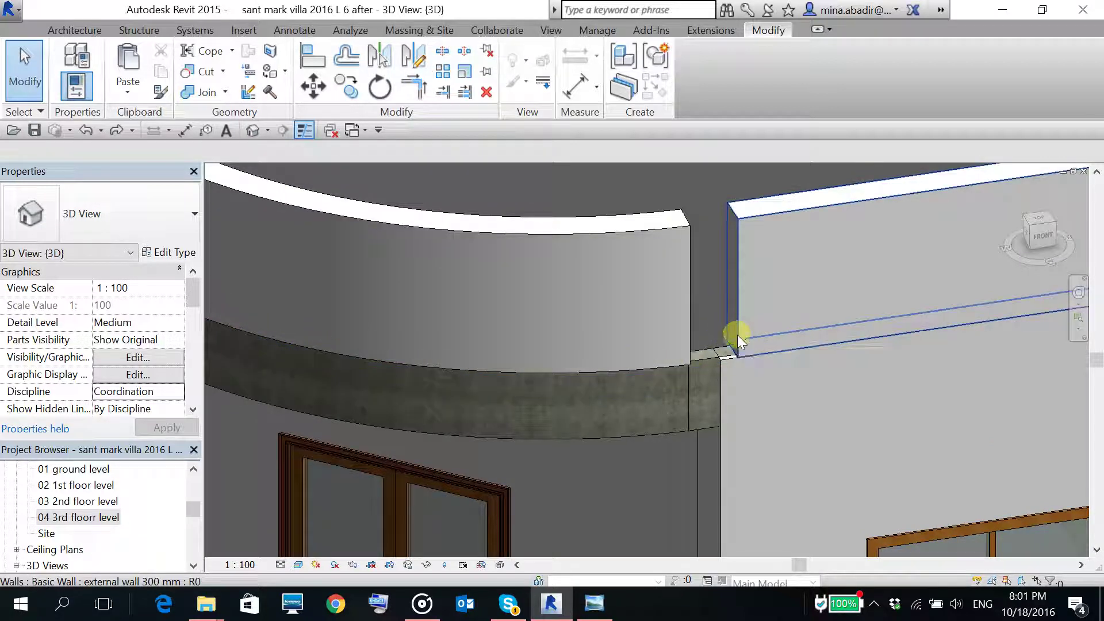
{"action": "scroll", "coordinate": [738, 368], "scroll_direction": "up", "scroll_amount": 3}
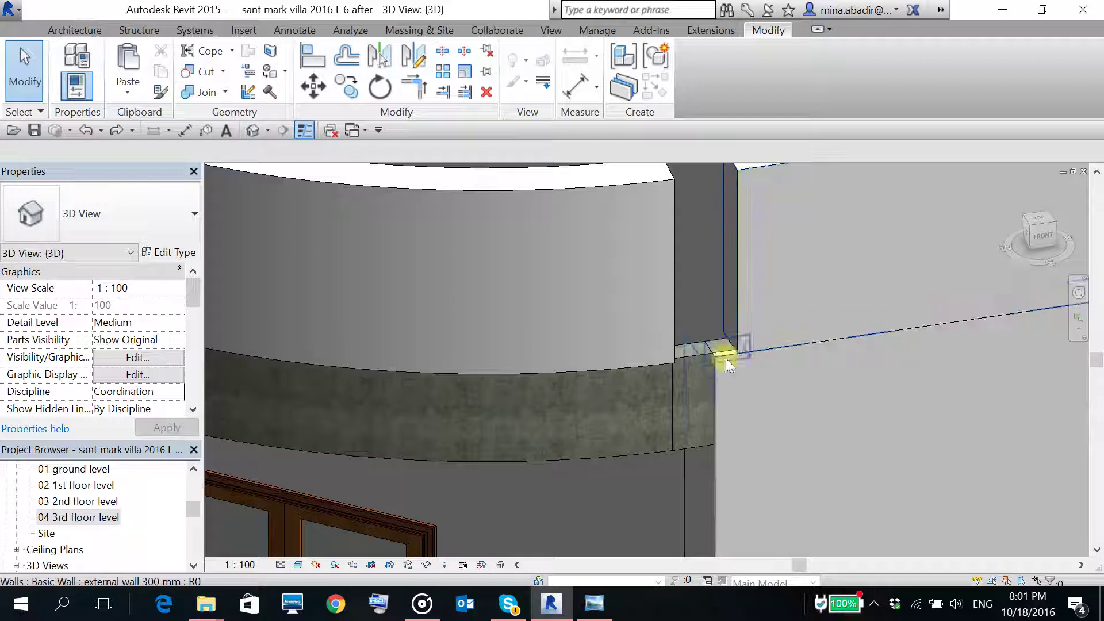
{"action": "scroll", "coordinate": [725, 358], "scroll_direction": "up", "scroll_amount": 4}
{"action": "left_click", "coordinate": [754, 336]}
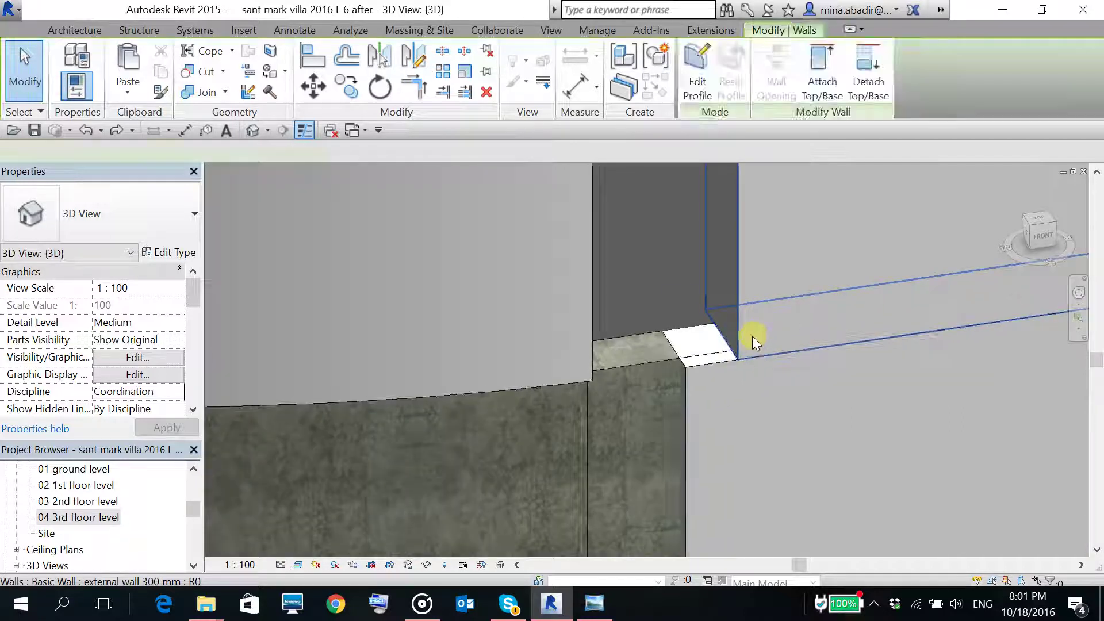
{"action": "key", "text": "r"}
{"action": "key", "text": "s"}
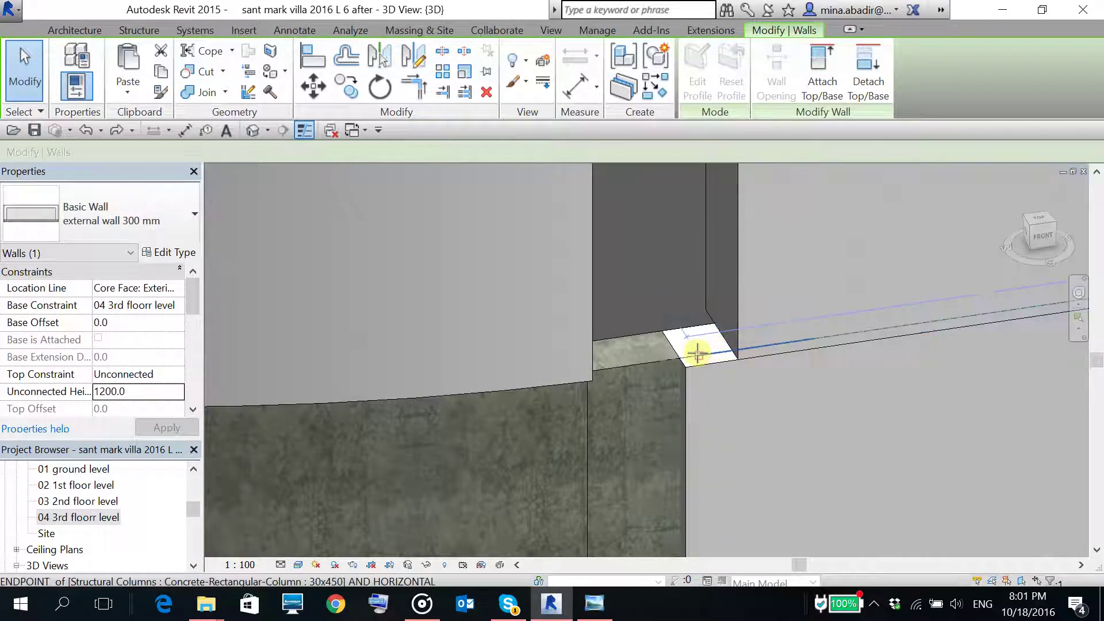
{"action": "key", "text": "Escape"}
{"action": "left_click", "coordinate": [730, 397]}
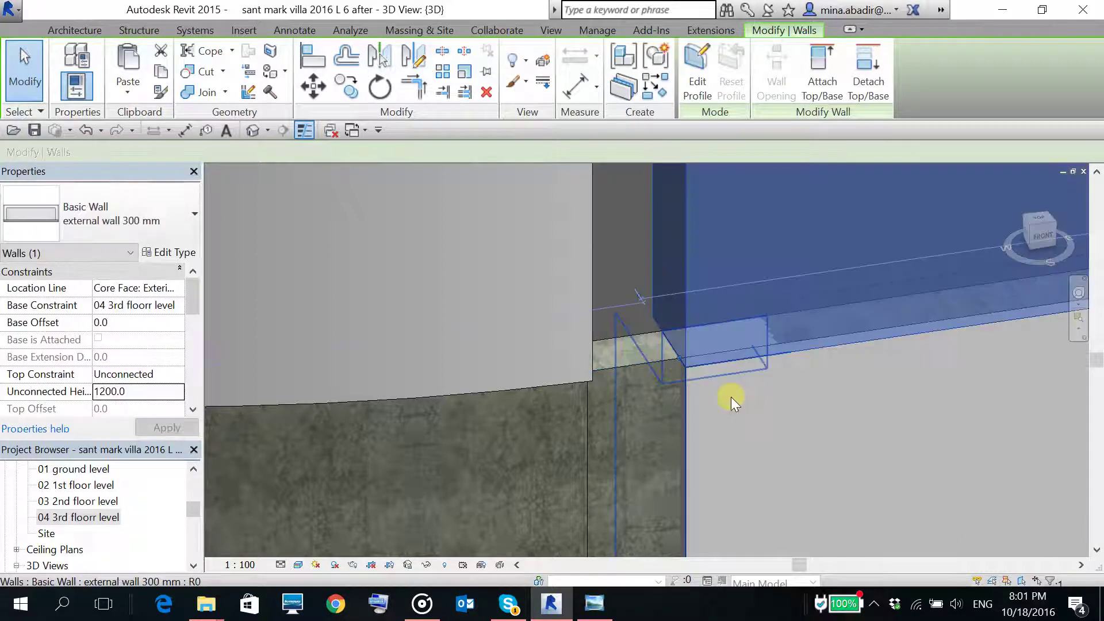
{"action": "scroll", "coordinate": [701, 383], "scroll_direction": "up", "scroll_amount": 3}
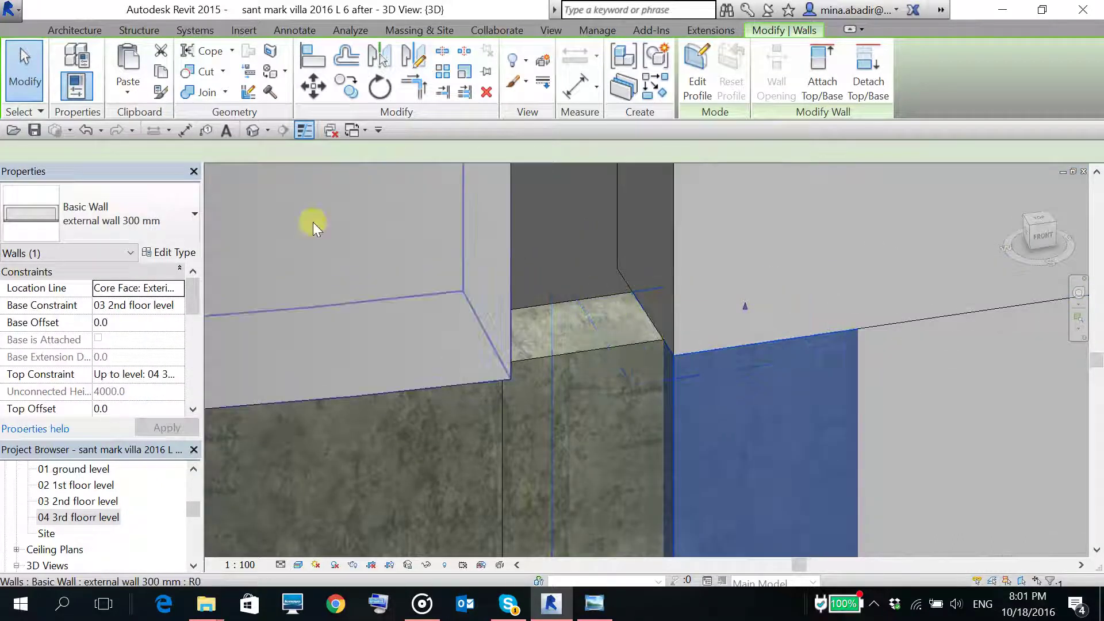
{"action": "scroll", "coordinate": [739, 358], "scroll_direction": "up", "scroll_amount": 2}
{"action": "scroll", "coordinate": [636, 365], "scroll_direction": "up", "scroll_amount": 3}
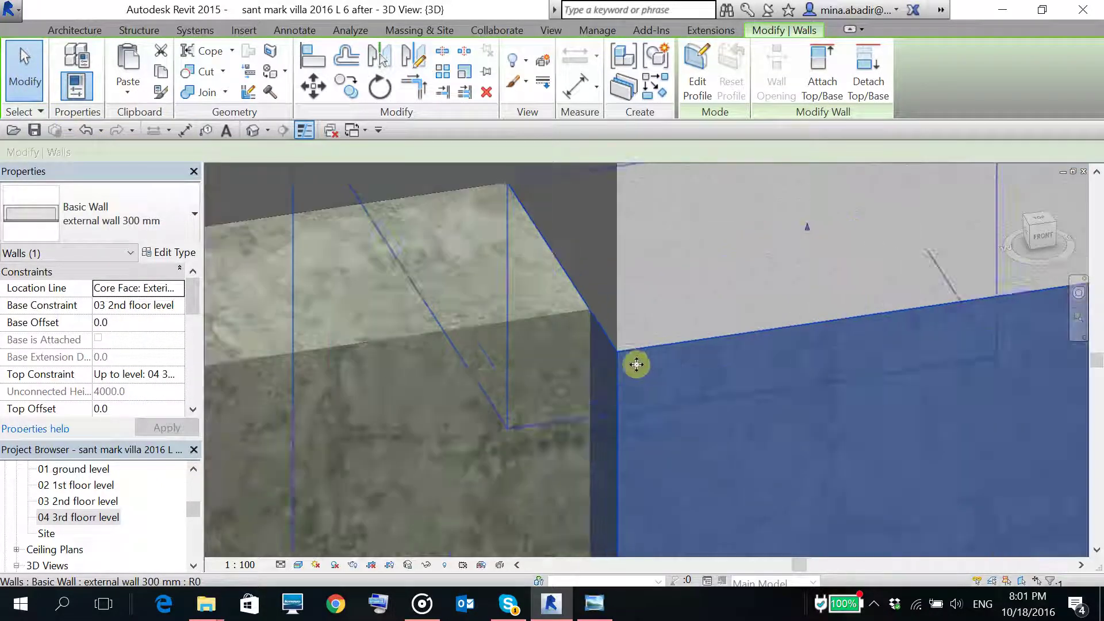
{"action": "scroll", "coordinate": [594, 328], "scroll_direction": "up", "scroll_amount": 3}
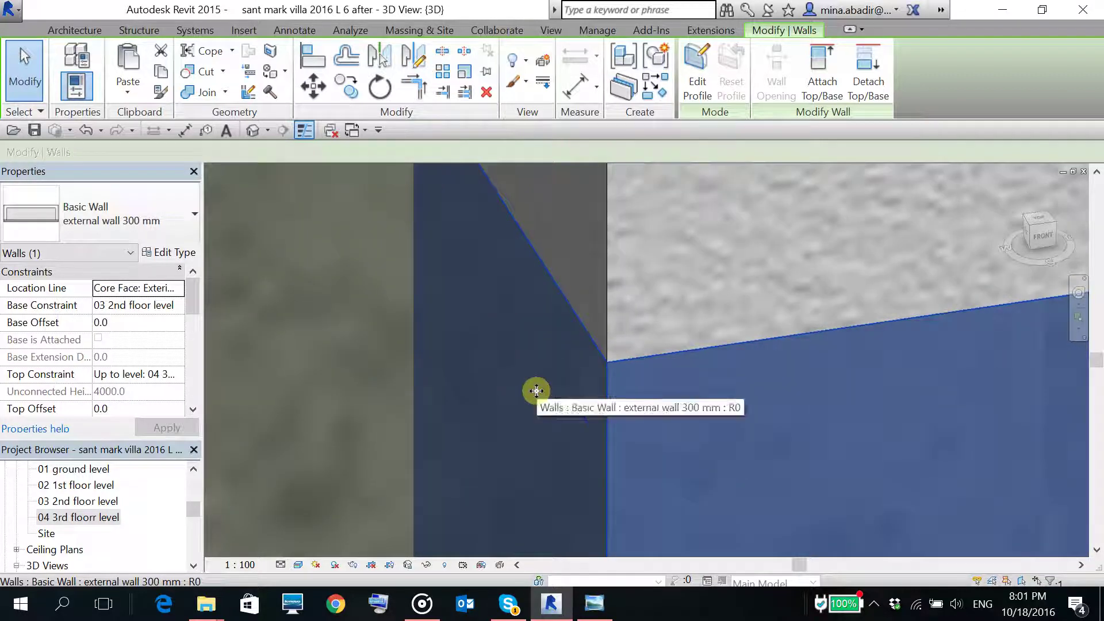
{"action": "left_click", "coordinate": [311, 56]}
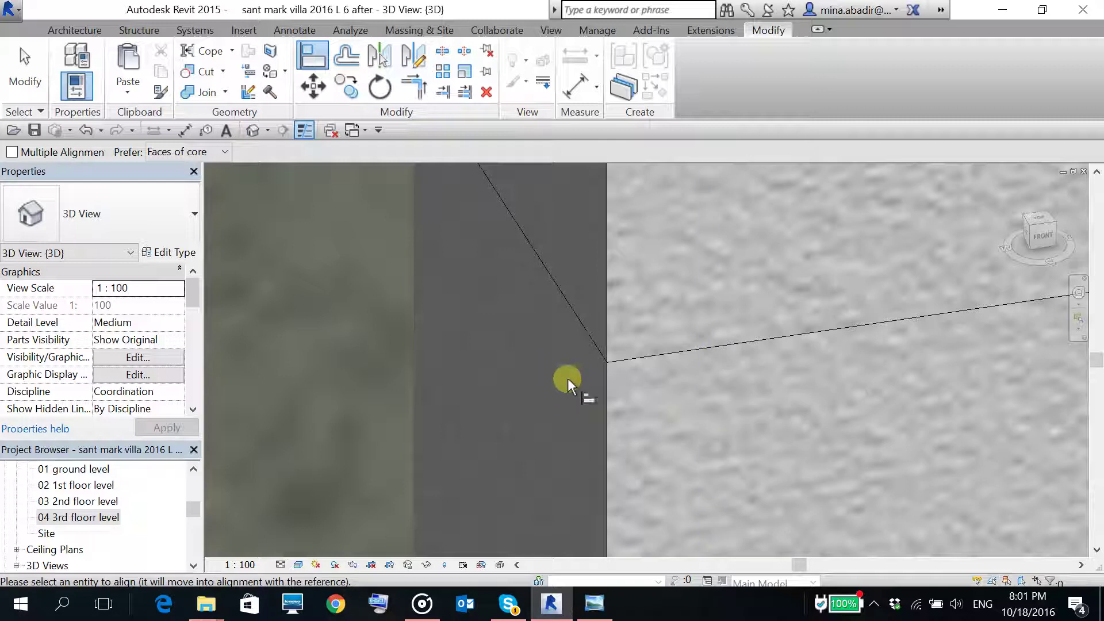
{"action": "middle_click_drag", "start_coordinate": [568, 377], "coordinate": [714, 368]}
{"action": "scroll", "coordinate": [719, 368], "scroll_direction": "down", "scroll_amount": 2}
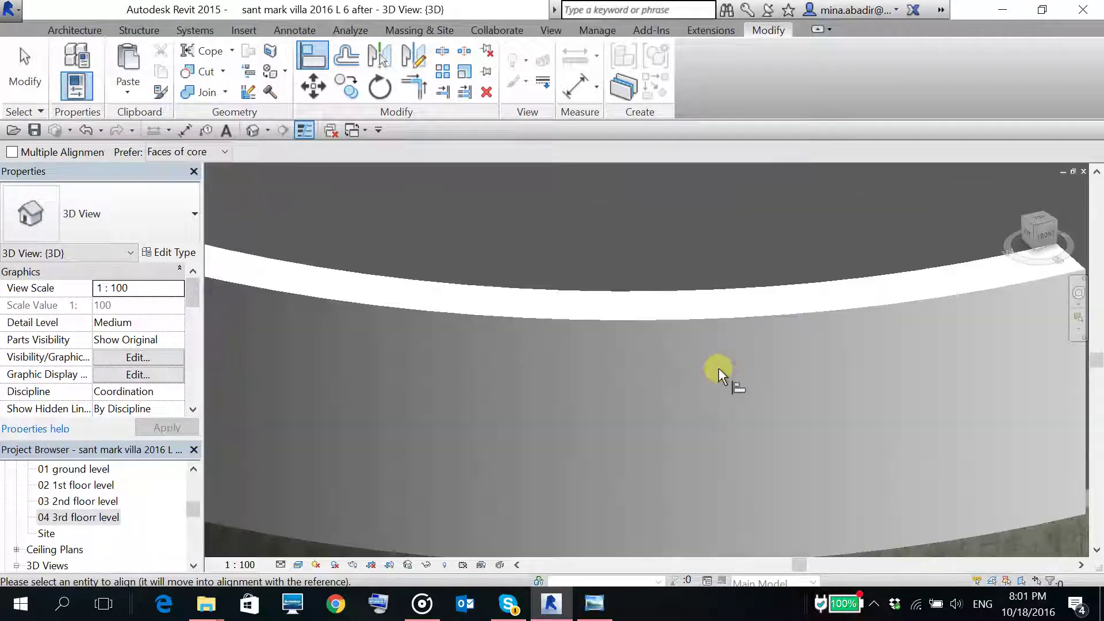
{"action": "scroll", "coordinate": [775, 386], "scroll_direction": "down", "scroll_amount": 3}
{"action": "scroll", "coordinate": [909, 549], "scroll_direction": "up", "scroll_amount": 3}
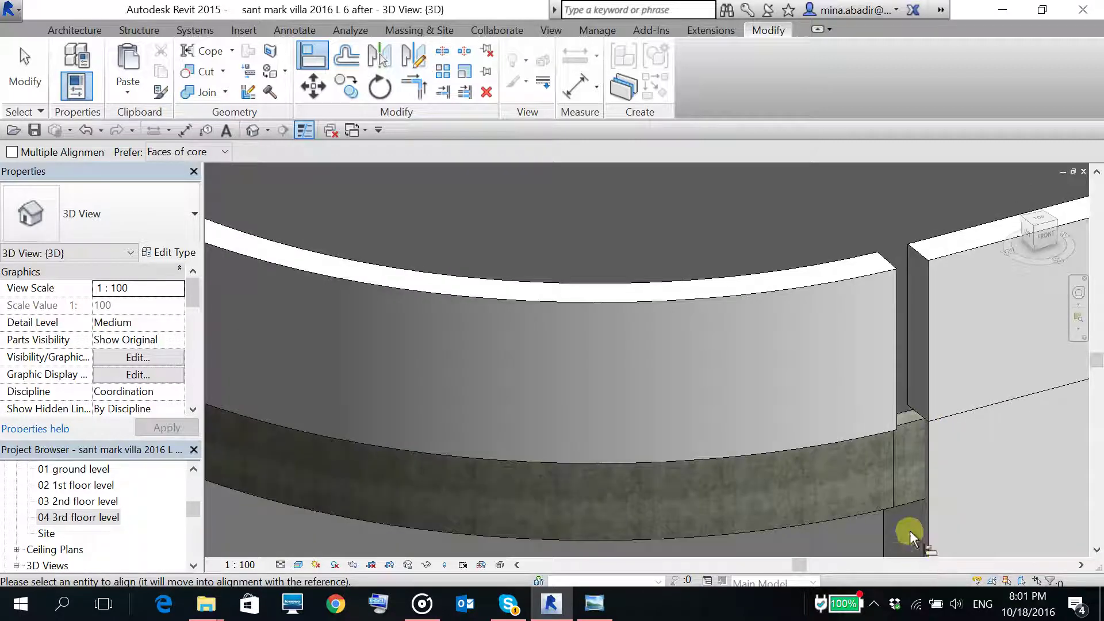
{"action": "left_click", "coordinate": [917, 340]}
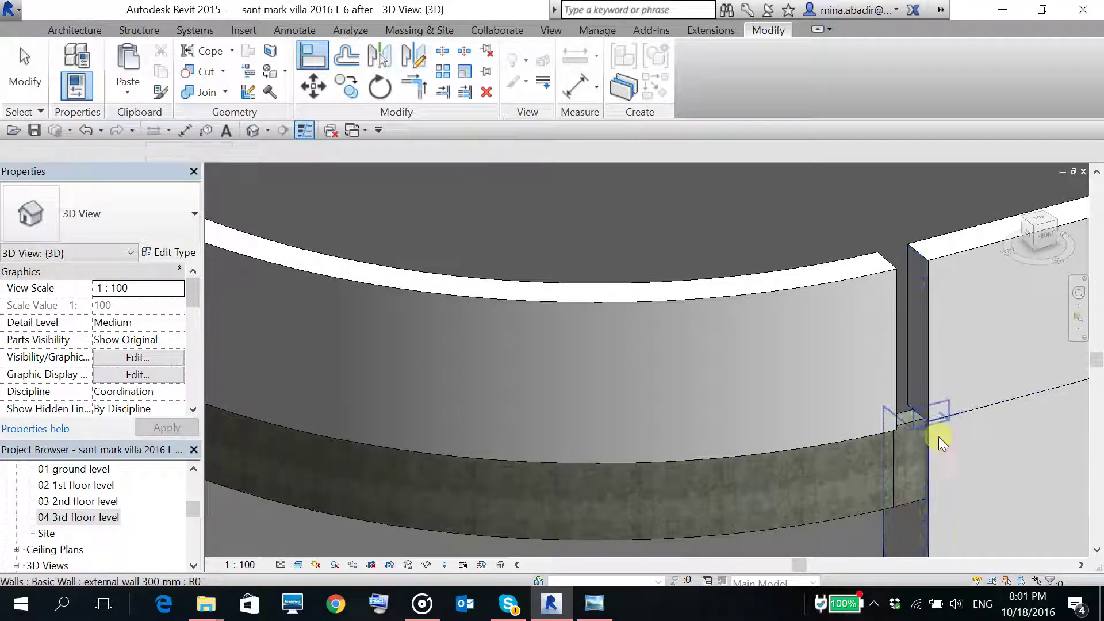
{"action": "scroll", "coordinate": [938, 437], "scroll_direction": "up", "scroll_amount": 5}
{"action": "key", "text": "Escape"}
{"action": "key", "text": "Escape"}
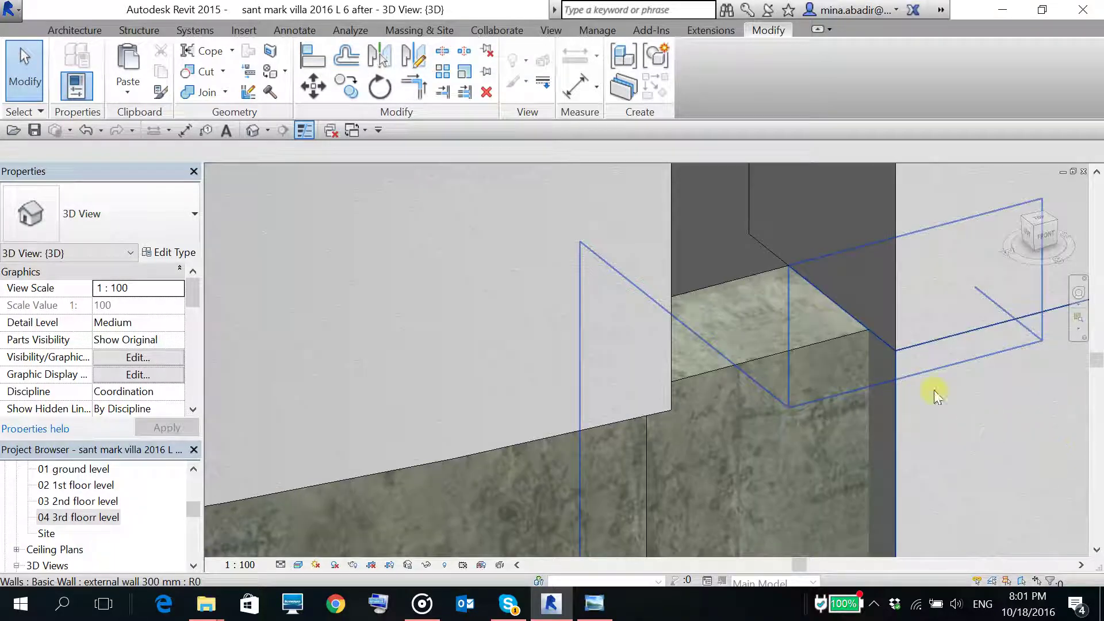
- On the 04 3rd floorr level plan, draw an external wall 300 mm segment from the curved wall's end to the straight parapet wall
{"action": "scroll", "coordinate": [642, 304], "scroll_direction": "down", "scroll_amount": 5}
{"action": "middle_click_drag", "start_coordinate": [671, 322], "coordinate": [696, 375]}
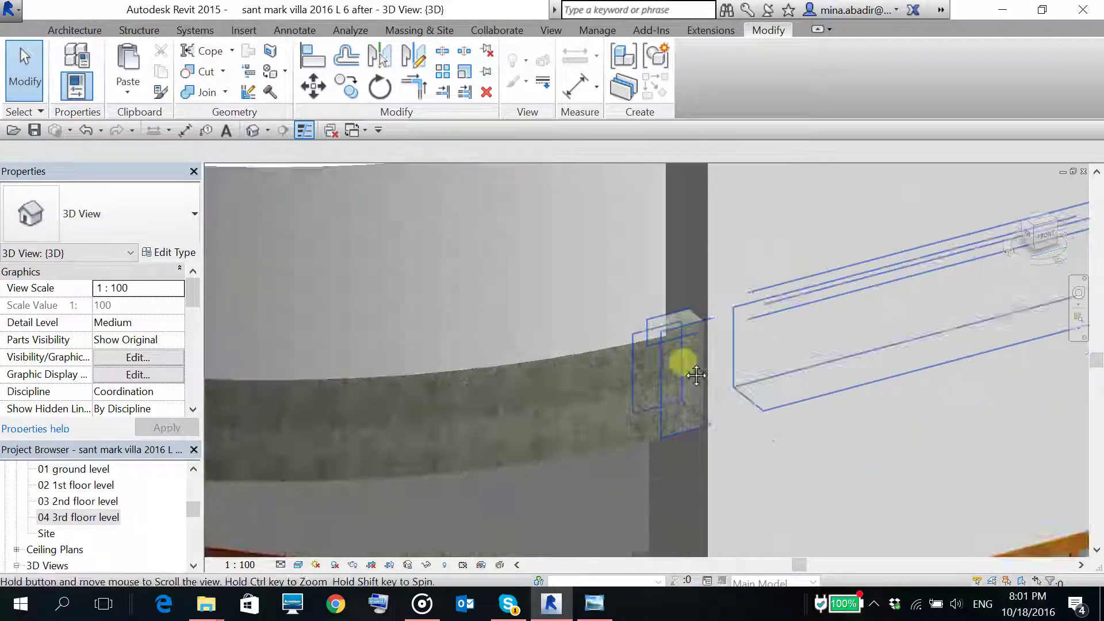
{"action": "scroll", "coordinate": [671, 372], "scroll_direction": "down", "scroll_amount": 3}
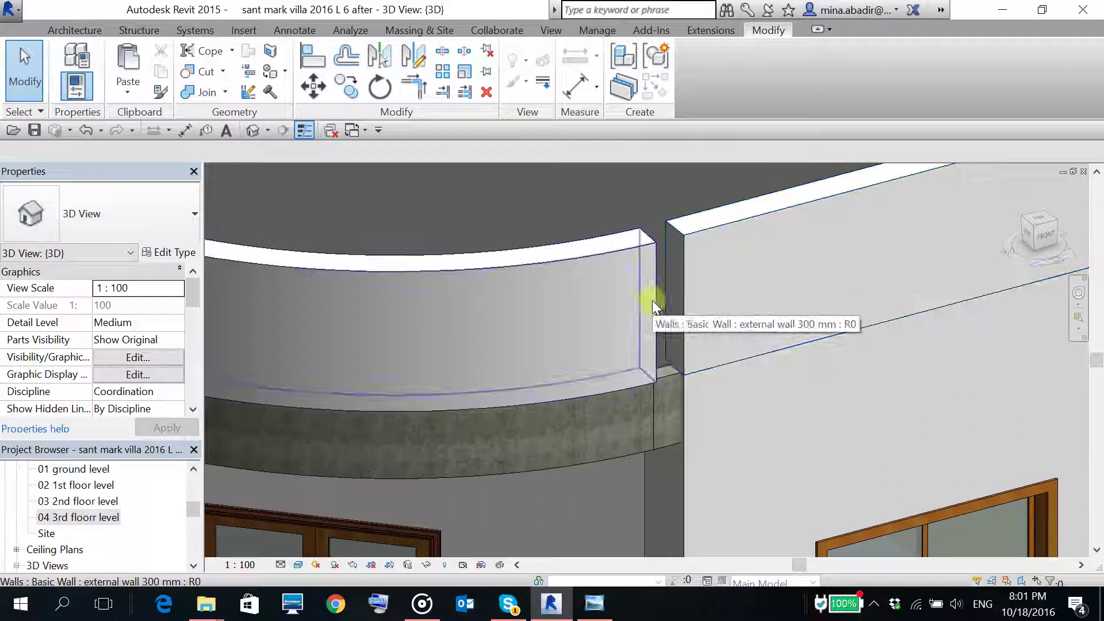
{"action": "scroll", "coordinate": [630, 340], "scroll_direction": "down", "scroll_amount": 1}
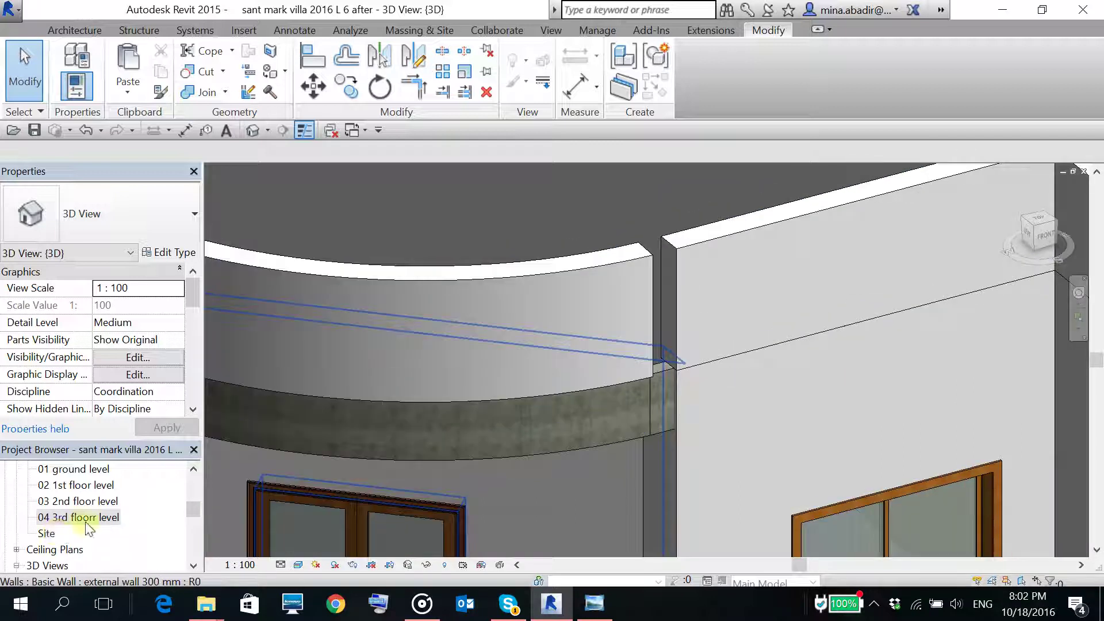
{"action": "double_click", "coordinate": [85, 521]}
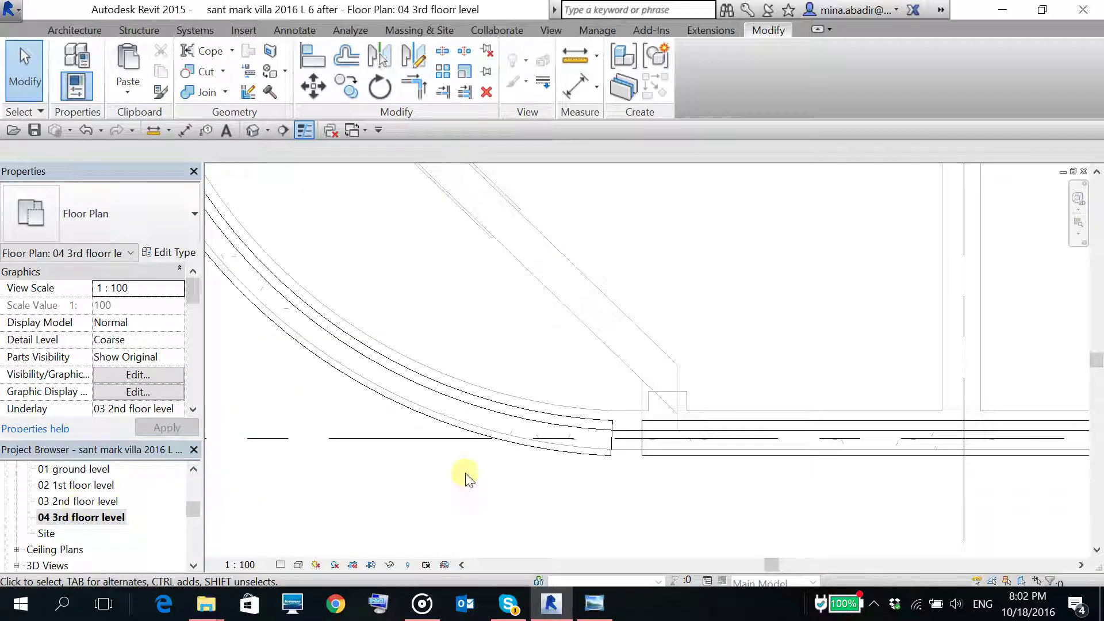
{"action": "scroll", "coordinate": [604, 452], "scroll_direction": "up", "scroll_amount": 5}
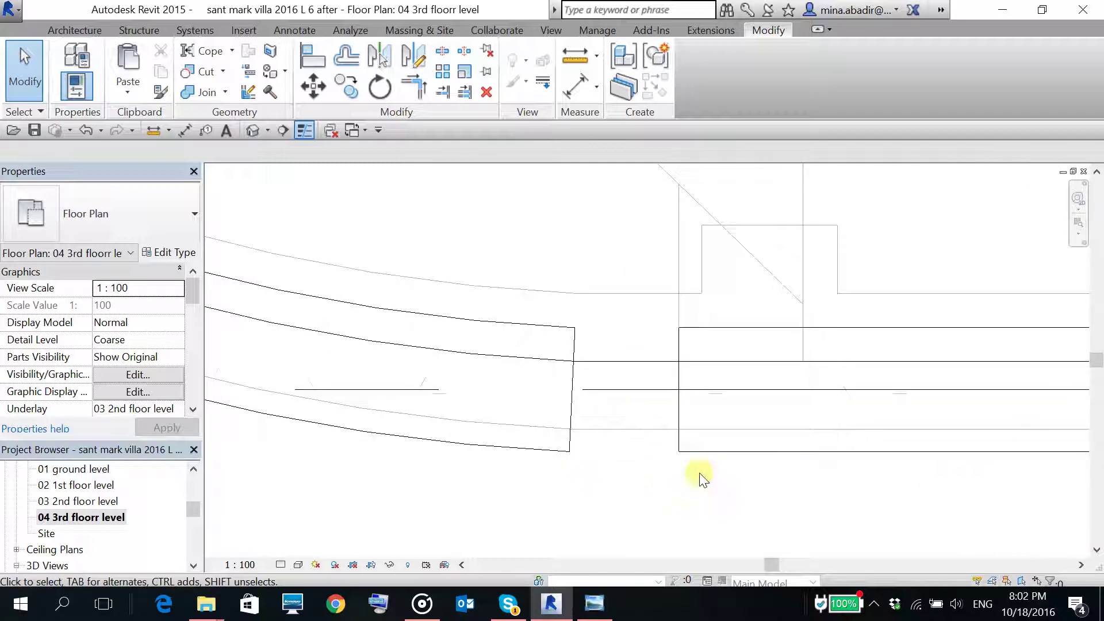
{"action": "left_click", "coordinate": [568, 450]}
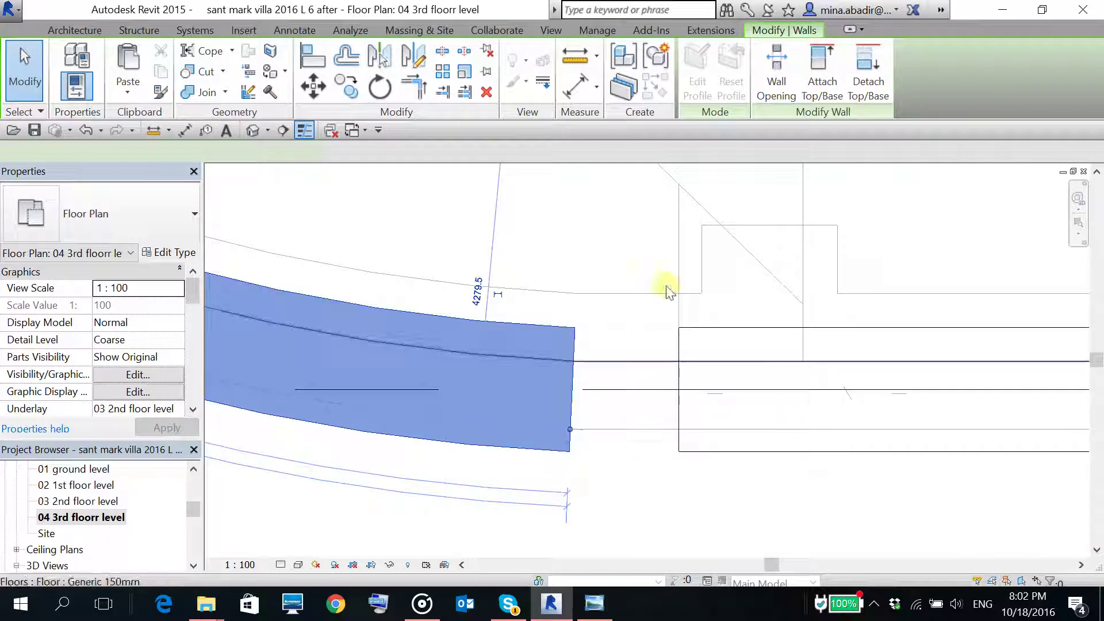
{"action": "left_click", "coordinate": [654, 91]}
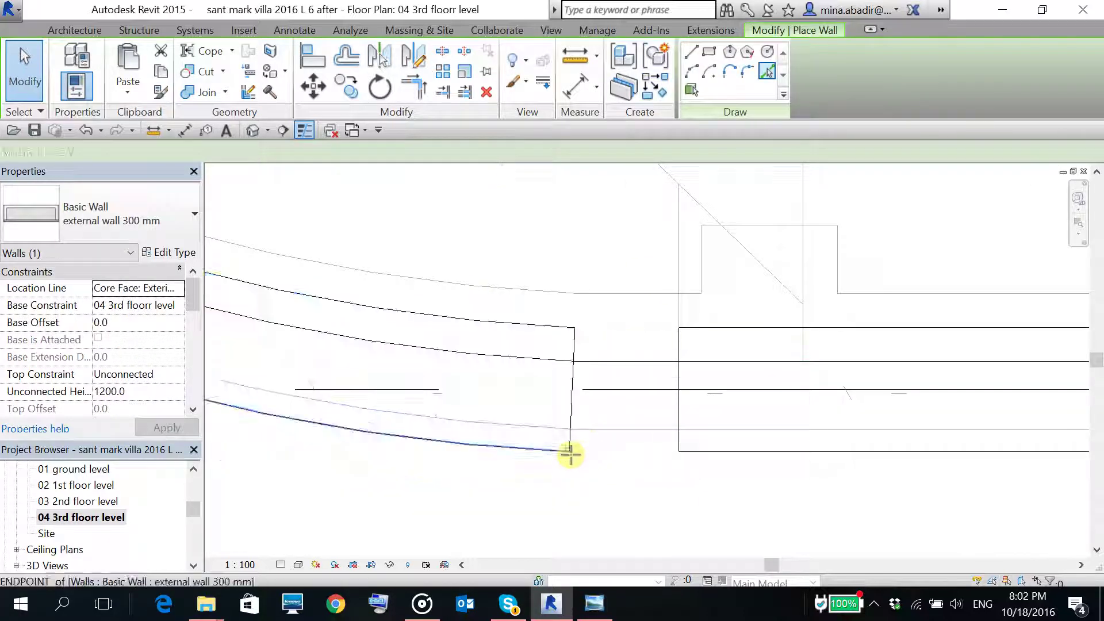
{"action": "left_click", "coordinate": [570, 431]}
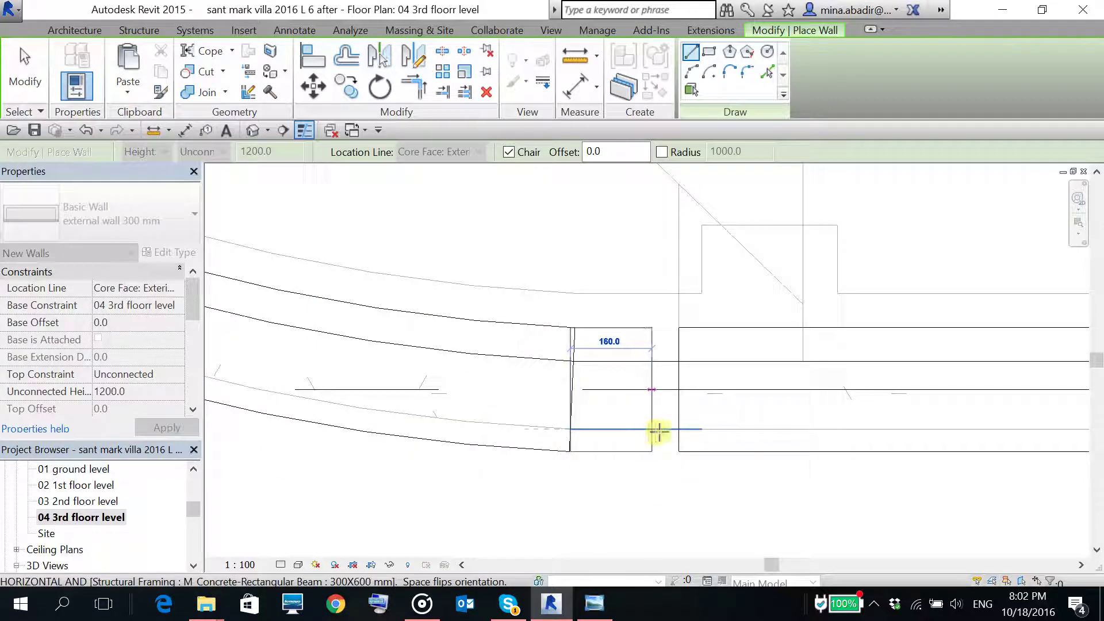
{"action": "key", "text": "Escape"}
{"action": "key", "text": "Escape"}
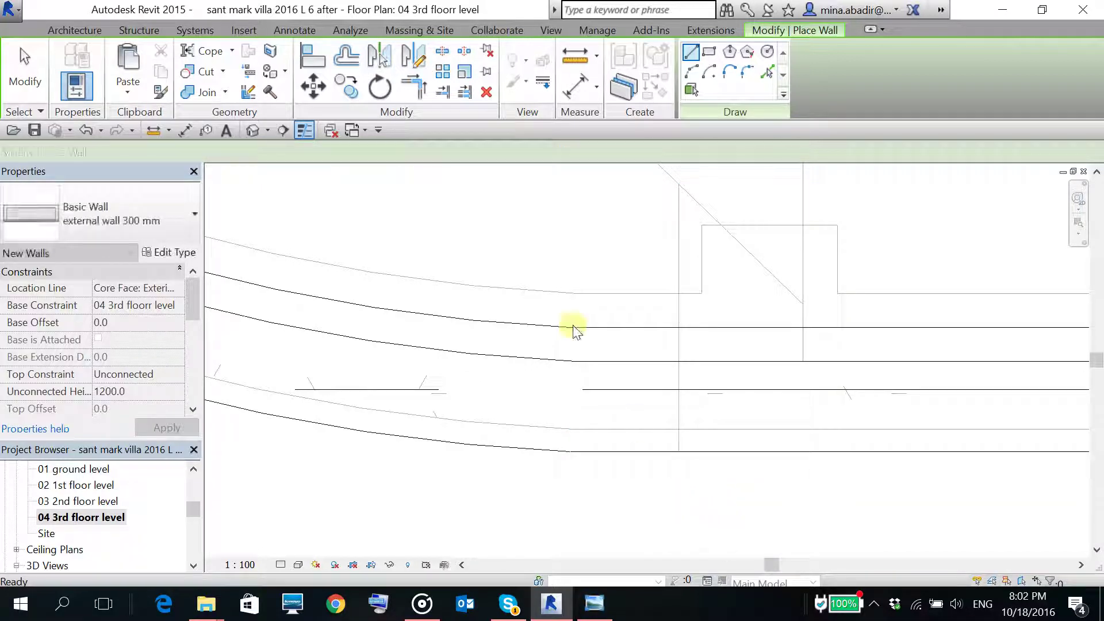
- In the 3D view, set the curved parapet wall's base offset to -600 and its unconnected height to 1800
{"action": "left_click", "coordinate": [254, 130]}
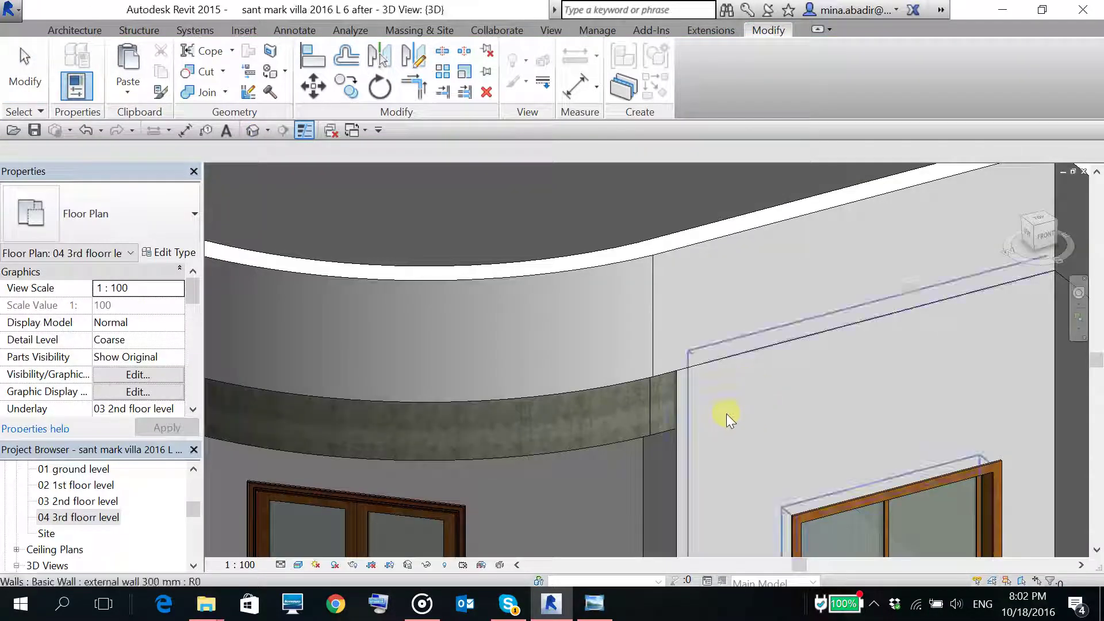
{"action": "scroll", "coordinate": [654, 385], "scroll_direction": "up", "scroll_amount": 3}
{"action": "left_click", "coordinate": [673, 358]}
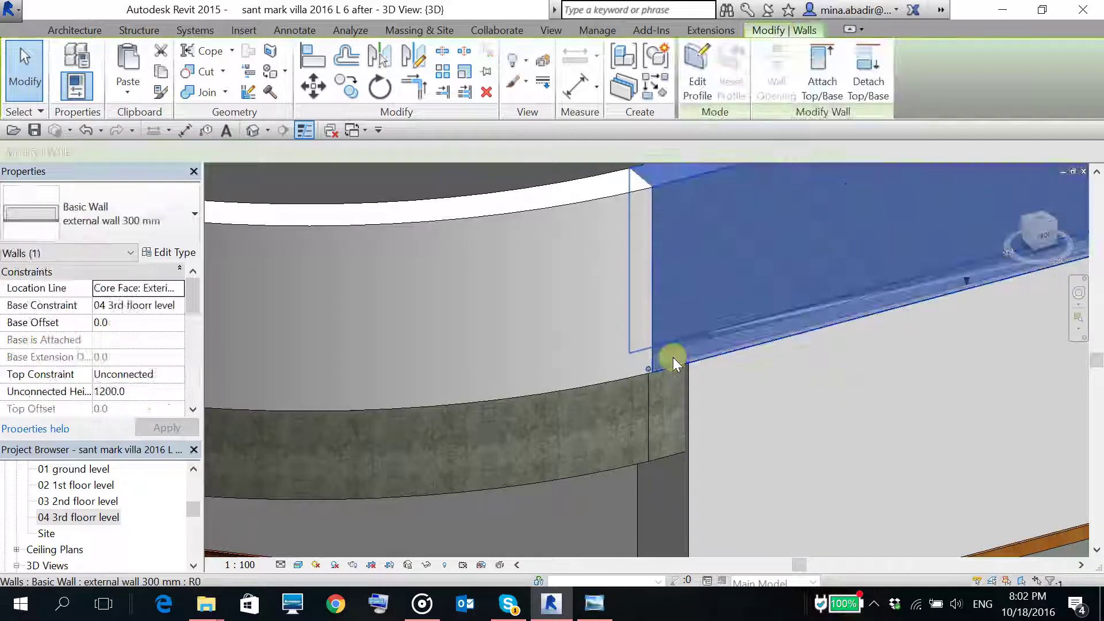
{"action": "middle_click_drag", "start_coordinate": [667, 376], "coordinate": [647, 420], "text": "shift"}
{"action": "key", "text": "Escape"}
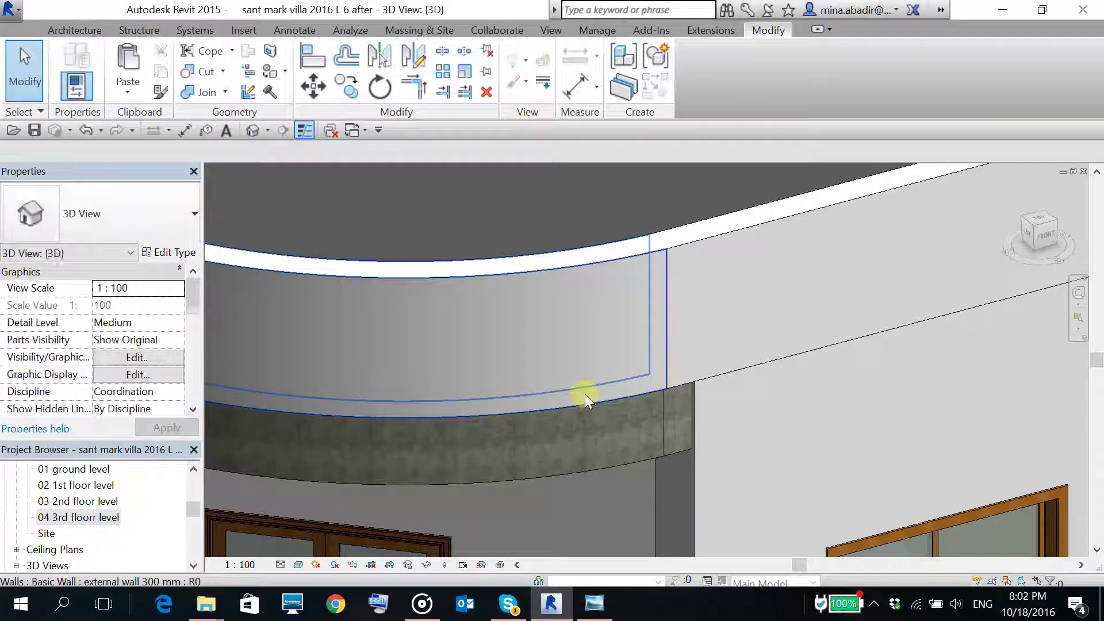
{"action": "left_click", "coordinate": [575, 377]}
{"action": "left_click", "coordinate": [125, 322]}
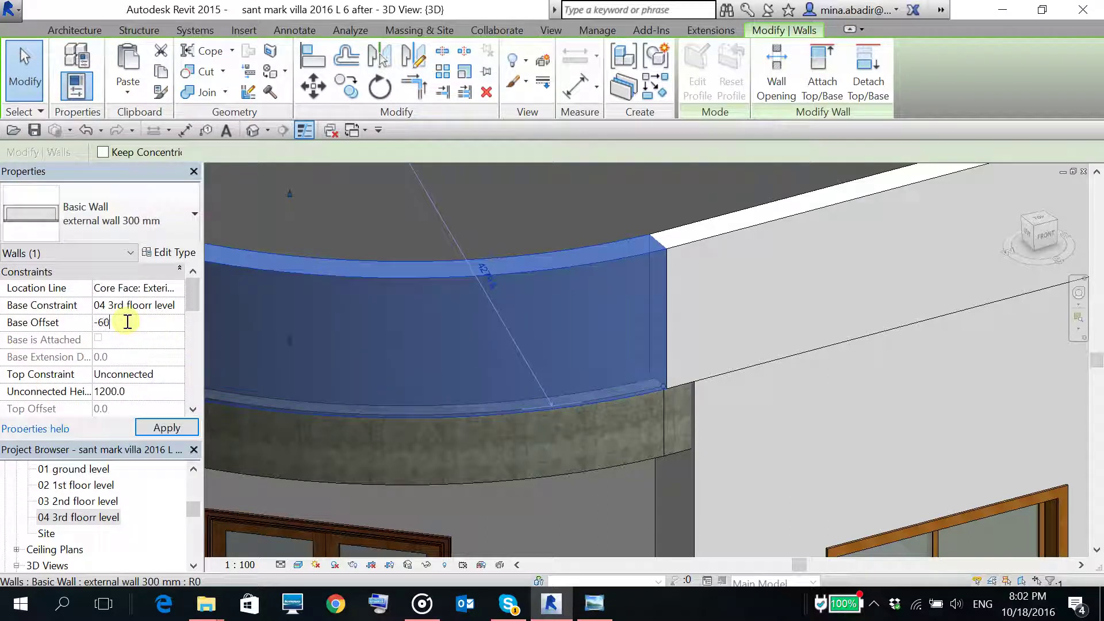
{"action": "left_click", "coordinate": [167, 429]}
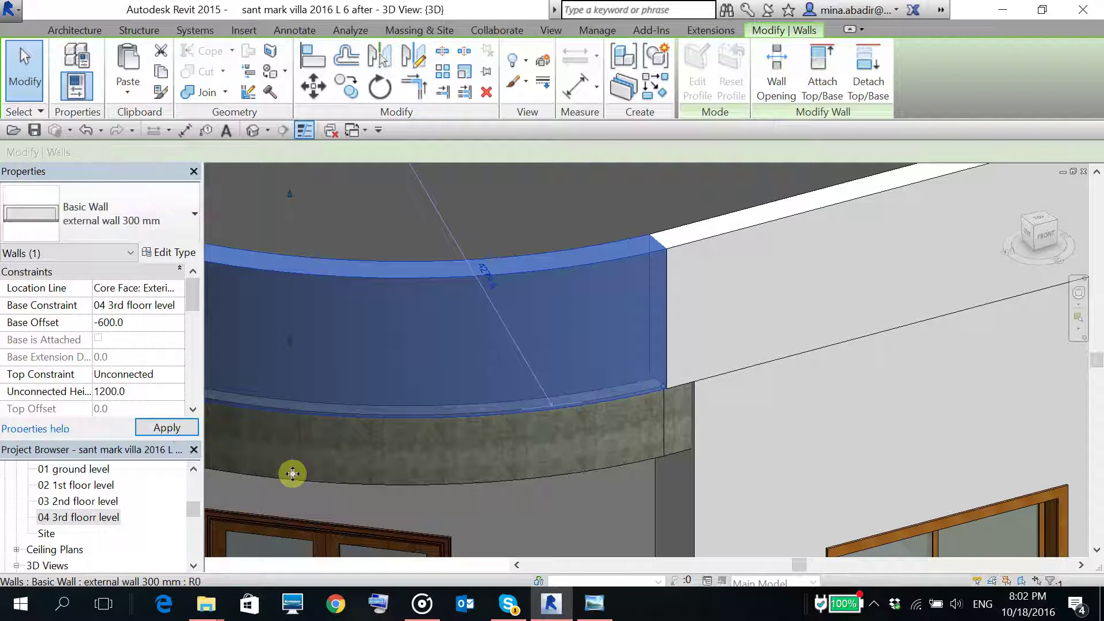
{"action": "left_click", "coordinate": [578, 426]}
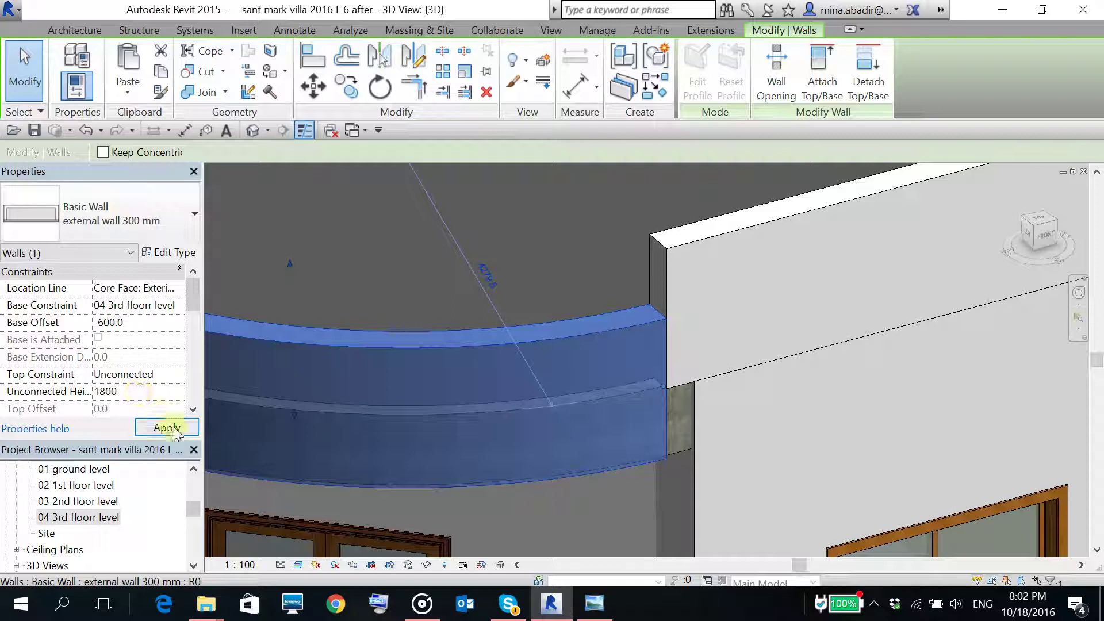
{"action": "left_click", "coordinate": [173, 429]}
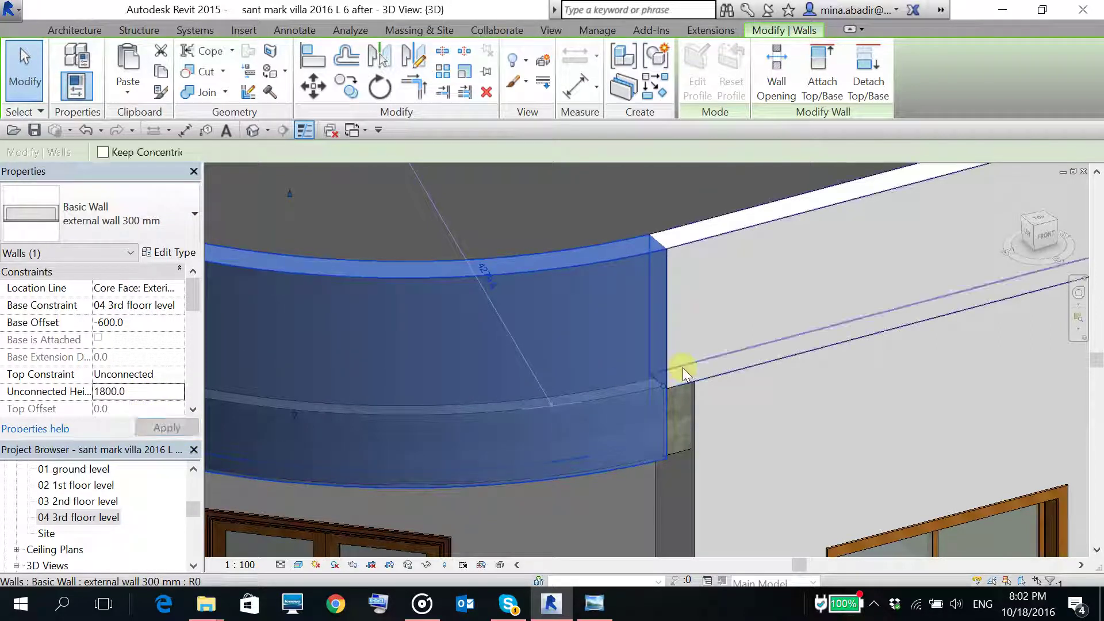
- Select the straight parapet wall and examine its base and the beam end where it meets the curved wall
{"action": "left_click", "coordinate": [675, 370]}
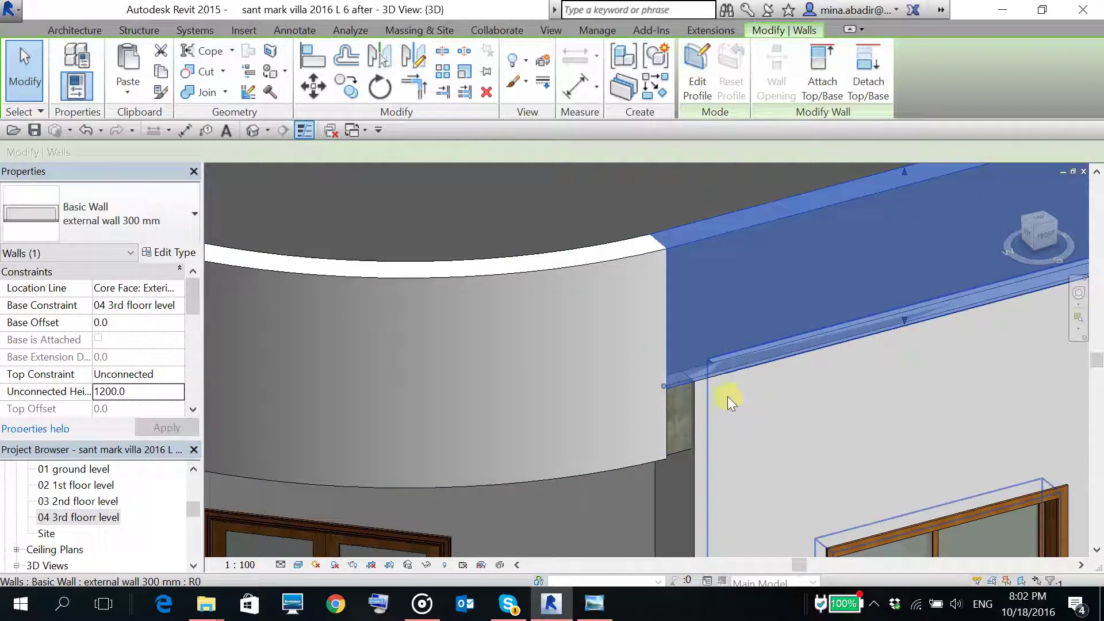
{"action": "scroll", "coordinate": [727, 396], "scroll_direction": "up", "scroll_amount": 3}
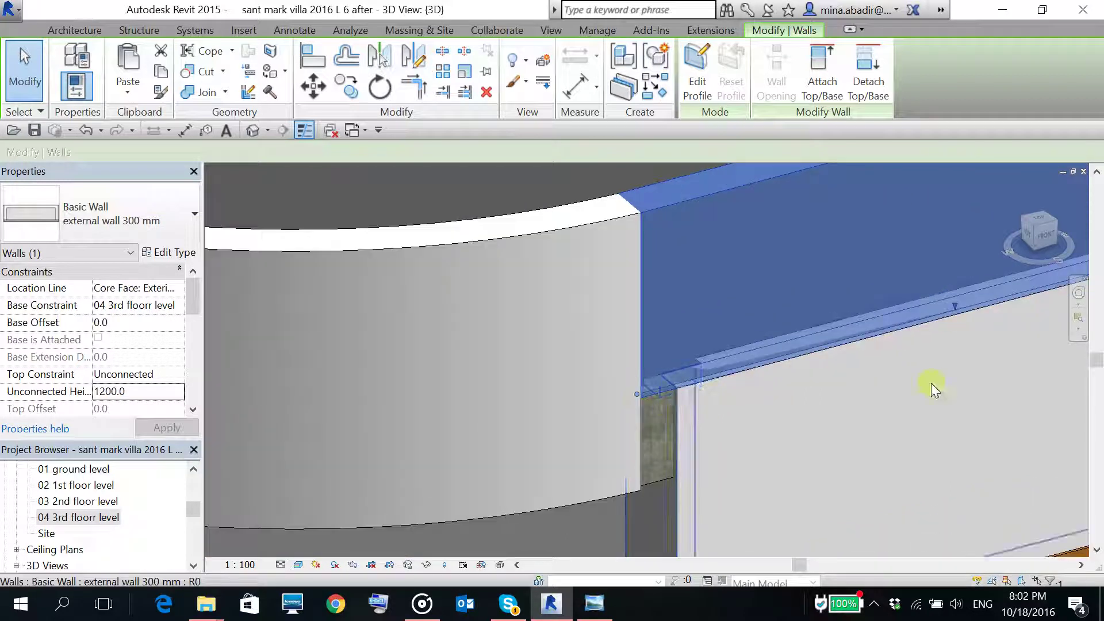
{"action": "left_click_drag", "start_coordinate": [956, 315], "coordinate": [801, 298]}
{"action": "scroll", "coordinate": [801, 298], "scroll_direction": "down", "scroll_amount": 2}
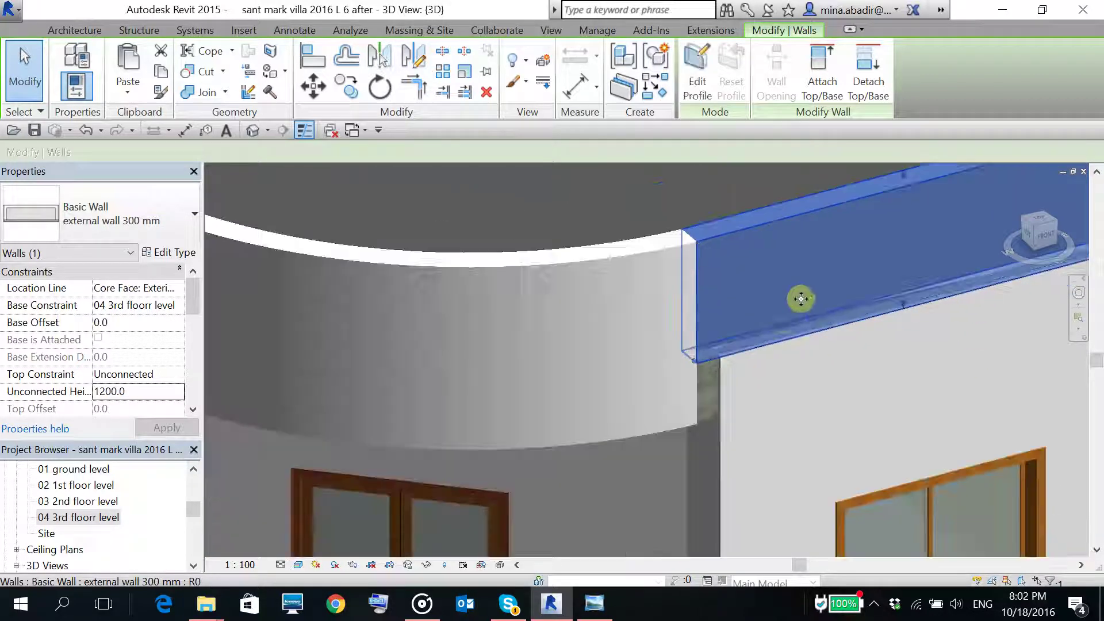
{"action": "middle_click_drag", "start_coordinate": [771, 338], "coordinate": [720, 321]}
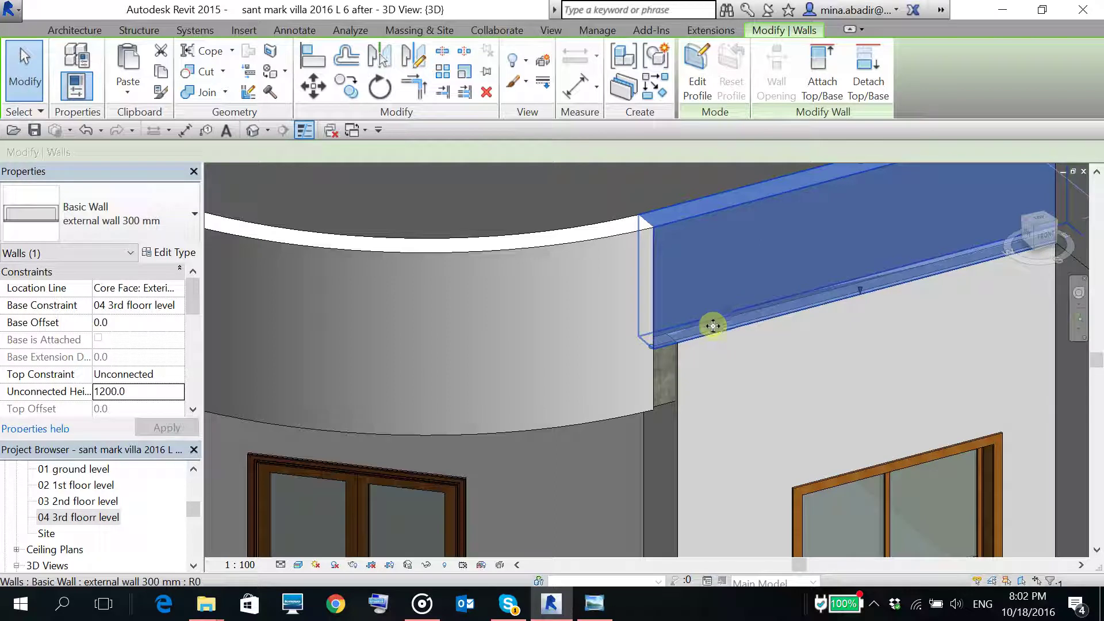
{"action": "scroll", "coordinate": [710, 323], "scroll_direction": "down", "scroll_amount": 3}
{"action": "middle_click_drag", "start_coordinate": [661, 338], "coordinate": [661, 377]}
{"action": "scroll", "coordinate": [683, 347], "scroll_direction": "up", "scroll_amount": 4}
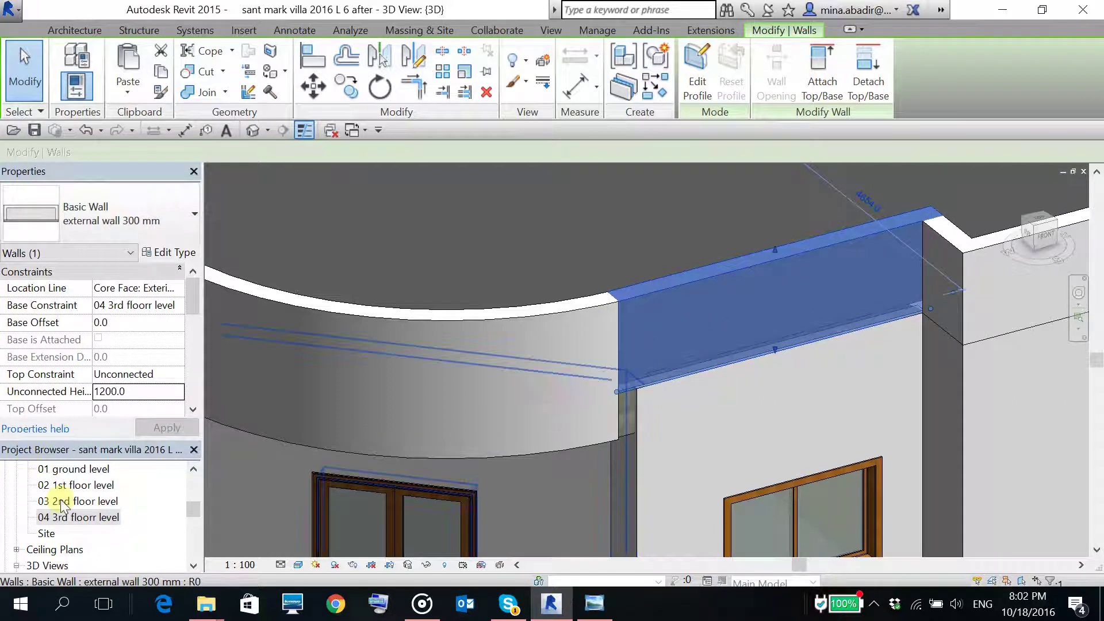
- On the 04 3rd floorr level plan, split the straight parapet wall at the wall edge below, just beyond the curved wall's end
{"action": "double_click", "coordinate": [82, 518]}
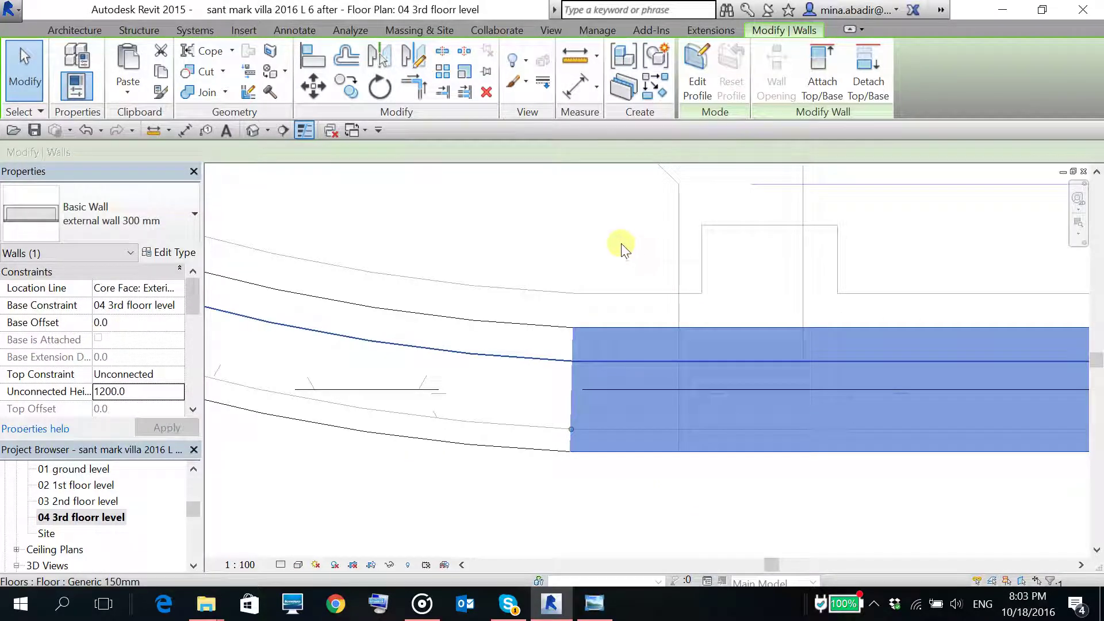
{"action": "left_click", "coordinate": [658, 239]}
{"action": "middle_click_drag", "start_coordinate": [658, 239], "coordinate": [685, 336]}
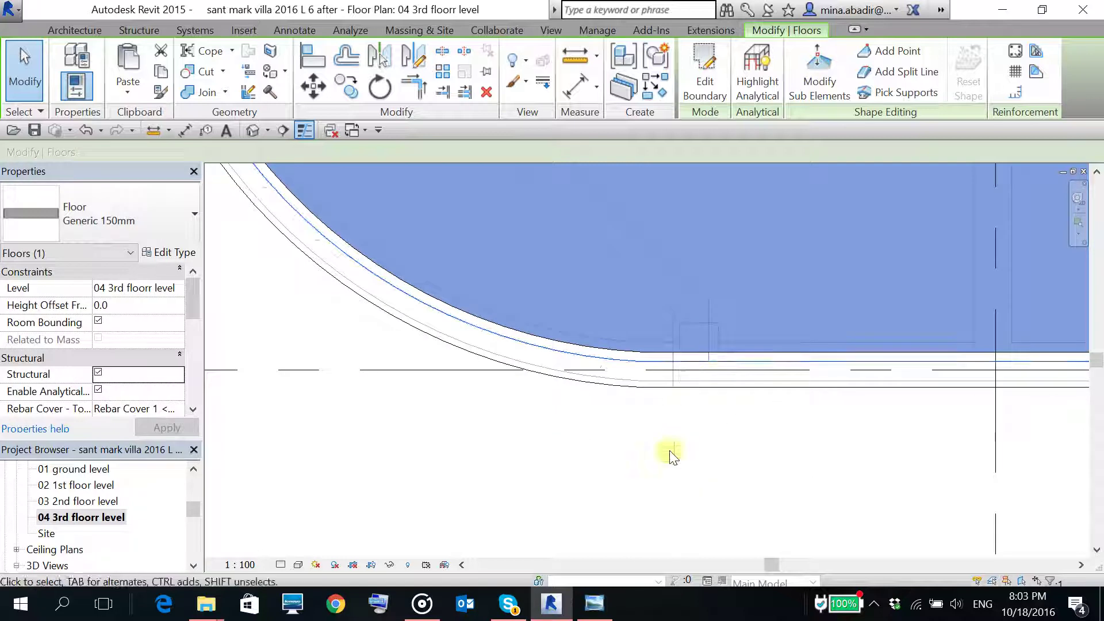
{"action": "left_click", "coordinate": [671, 448]}
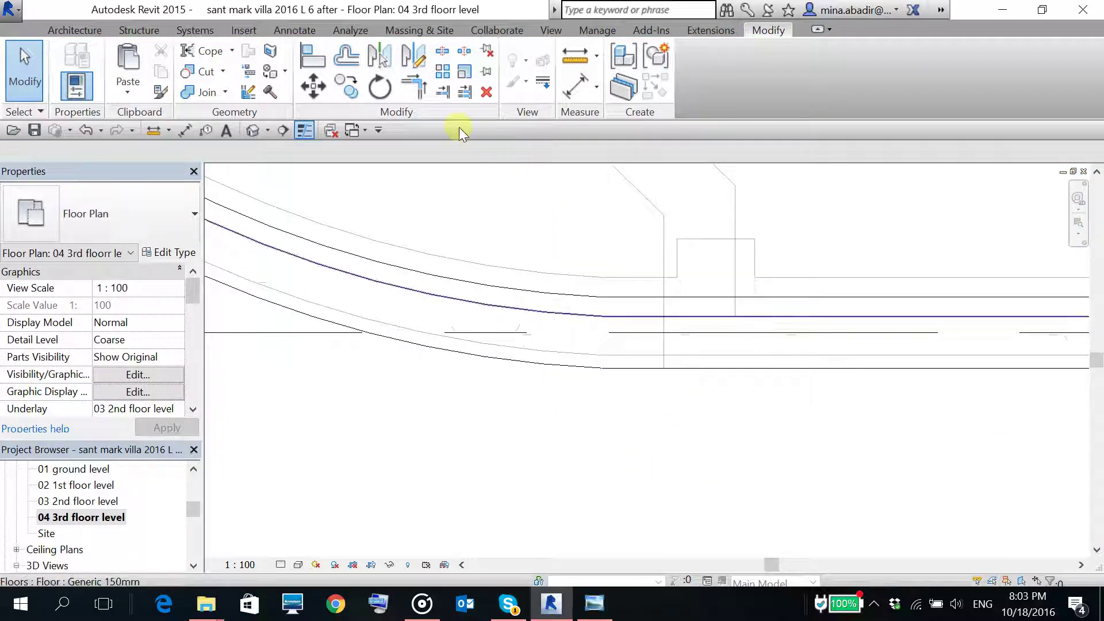
{"action": "left_click", "coordinate": [443, 56]}
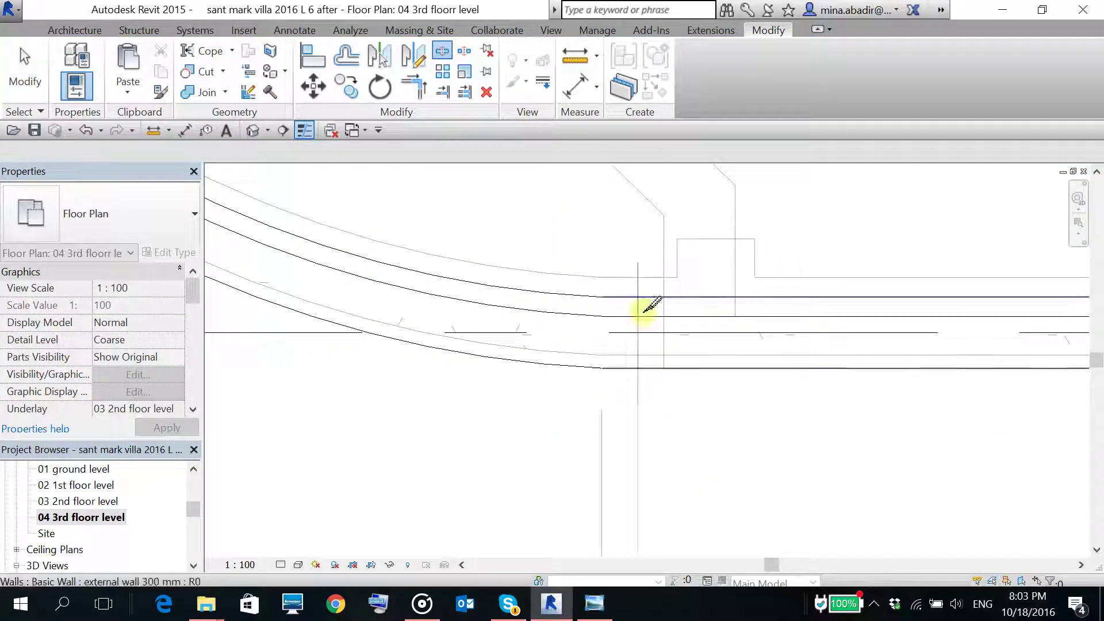
{"action": "left_click", "coordinate": [665, 316]}
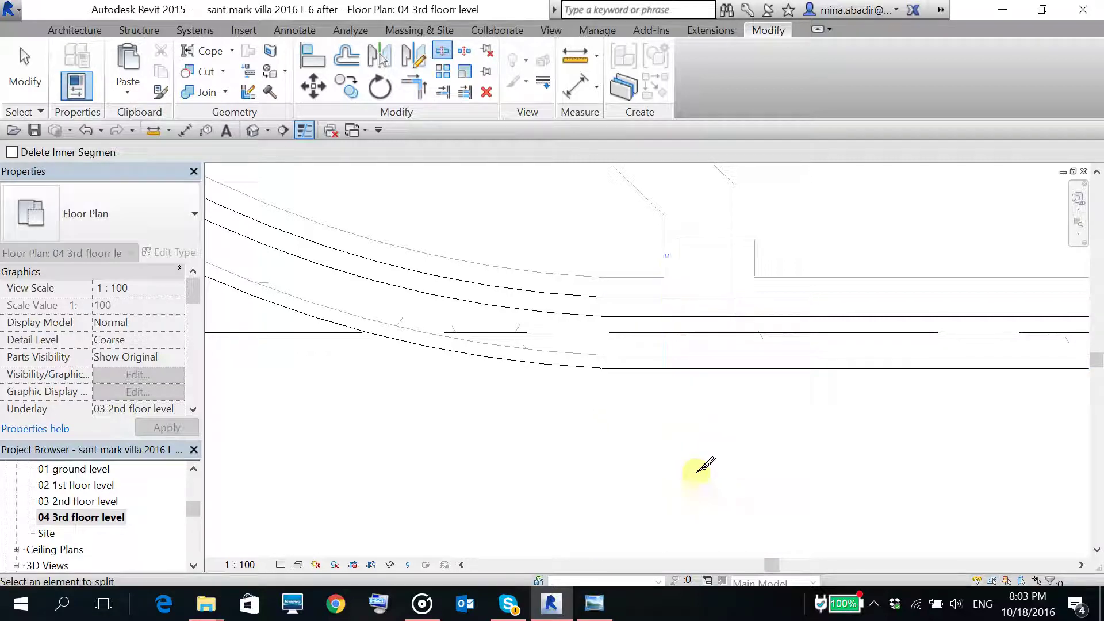
- In the 3D view, set the short split wall segment's base offset to -500 and its unconnected height to 1800
{"action": "left_click", "coordinate": [253, 130]}
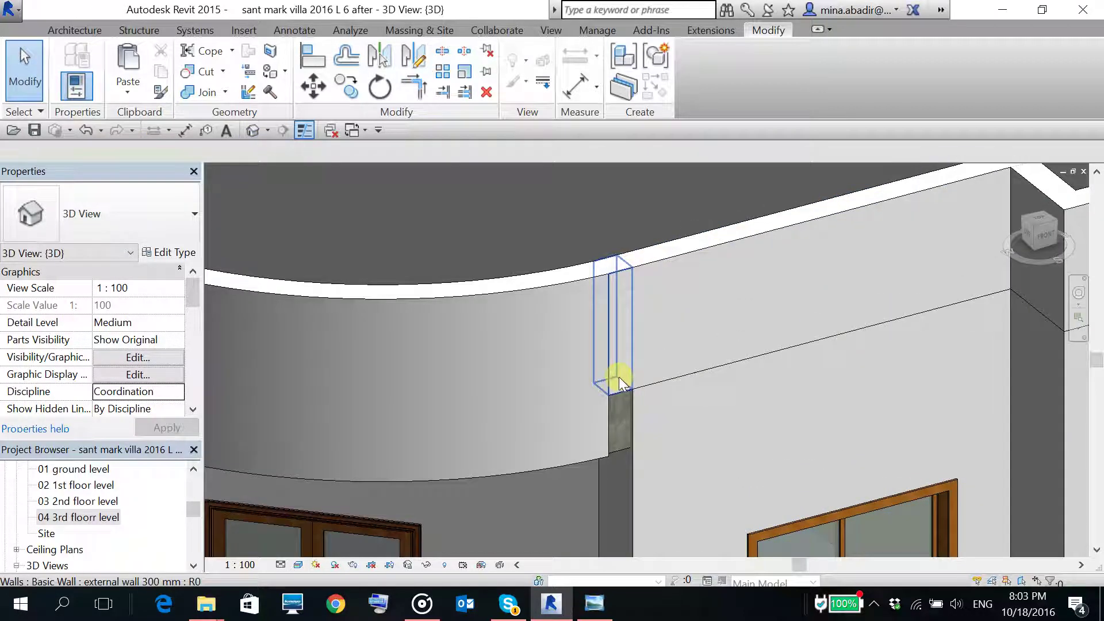
{"action": "left_click", "coordinate": [620, 378]}
{"action": "left_click_drag", "start_coordinate": [613, 391], "coordinate": [612, 457]}
{"action": "left_click", "coordinate": [623, 377]}
{"action": "left_click", "coordinate": [169, 324]}
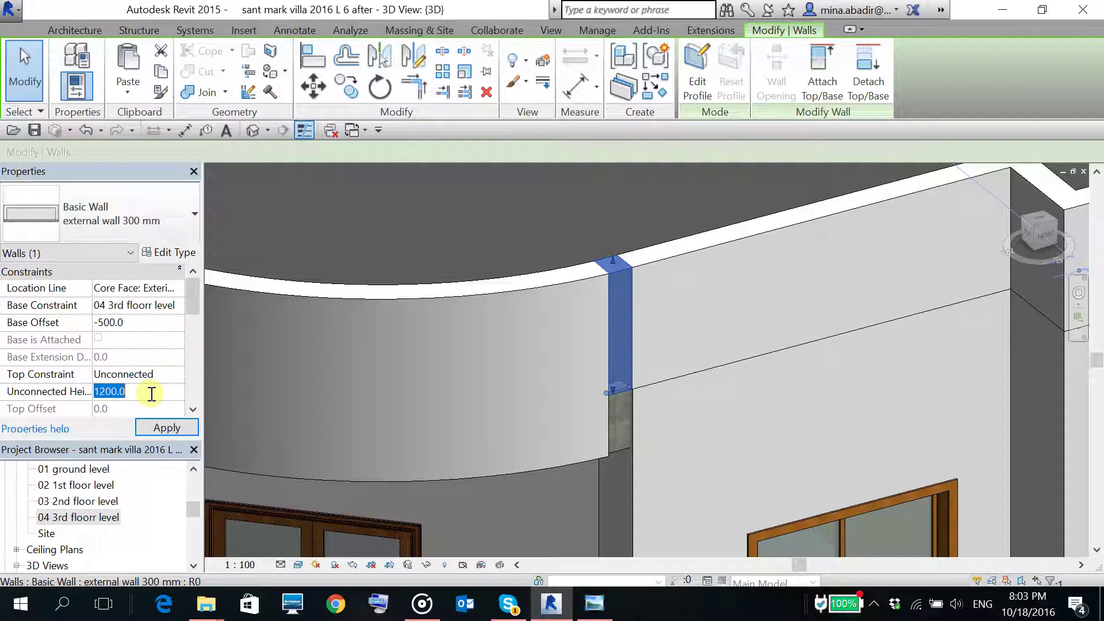
{"action": "left_click", "coordinate": [166, 428]}
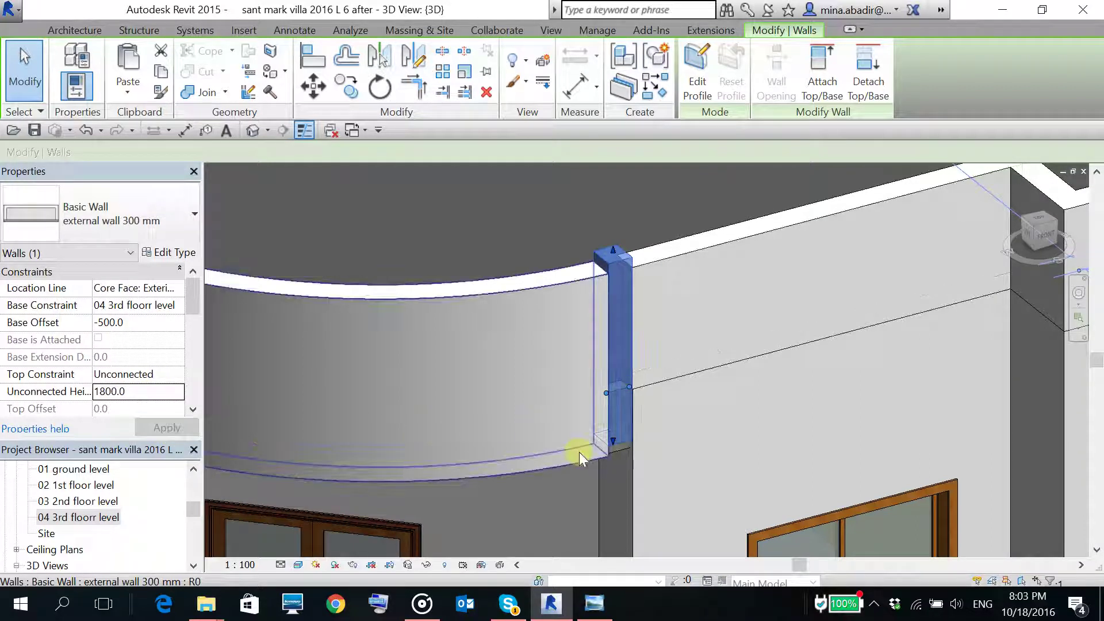
- Set the short wall segment's base offset to -600 to align its base with the curved parapet
{"action": "scroll", "coordinate": [609, 465], "scroll_direction": "up", "scroll_amount": 3}
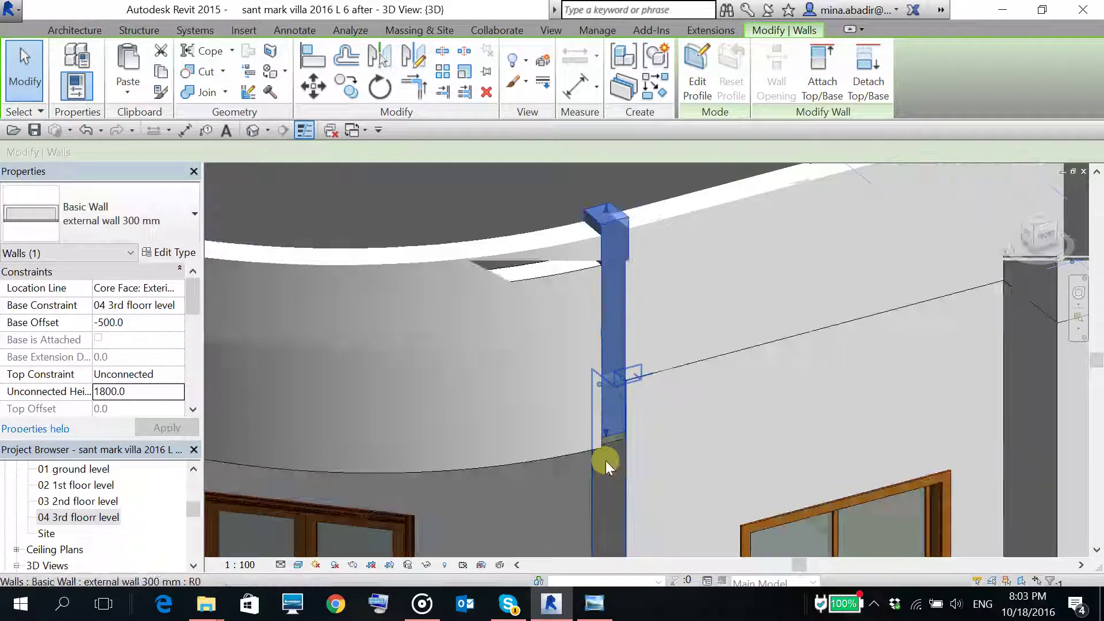
{"action": "left_click", "coordinate": [151, 325]}
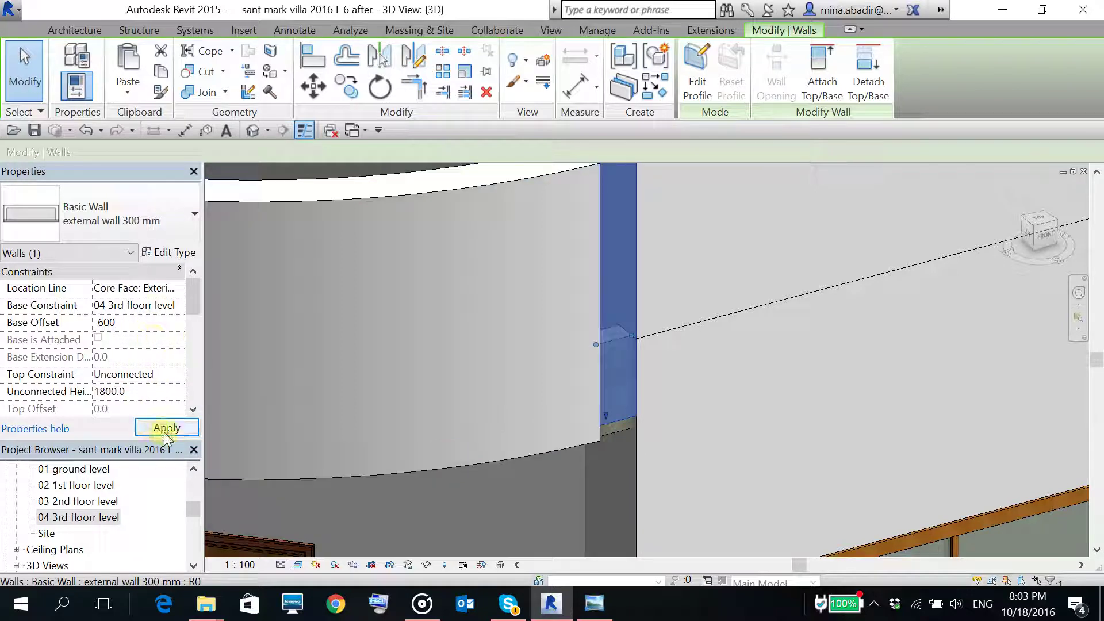
{"action": "left_click", "coordinate": [166, 429]}
{"action": "scroll", "coordinate": [361, 464], "scroll_direction": "down", "scroll_amount": 2}
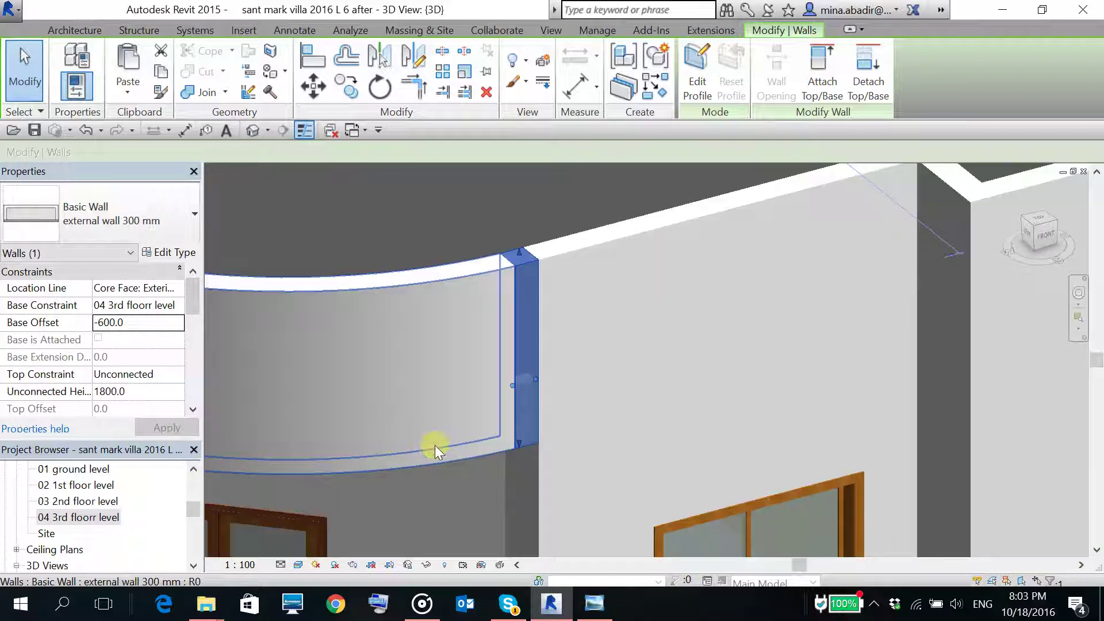
{"action": "key", "text": "Escape"}
- Examine the base of the joint between the curved parapet, the short segment and the straight wall
{"action": "middle_click_drag", "start_coordinate": [489, 463], "coordinate": [559, 454]}
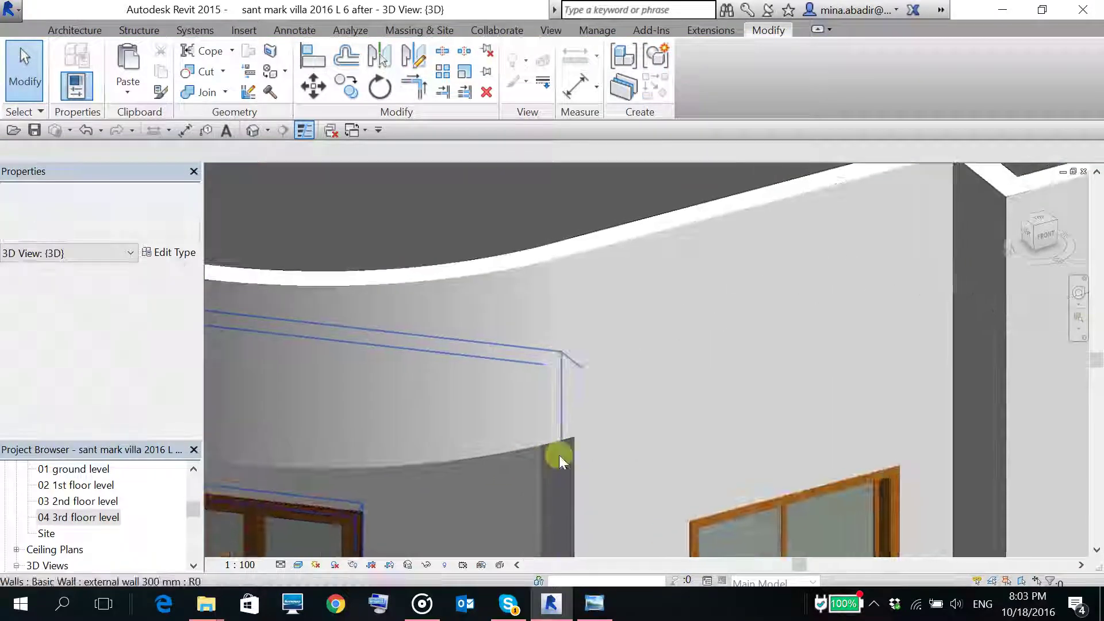
{"action": "scroll", "coordinate": [598, 421], "scroll_direction": "up", "scroll_amount": 3}
{"action": "scroll", "coordinate": [532, 362], "scroll_direction": "down", "scroll_amount": 2}
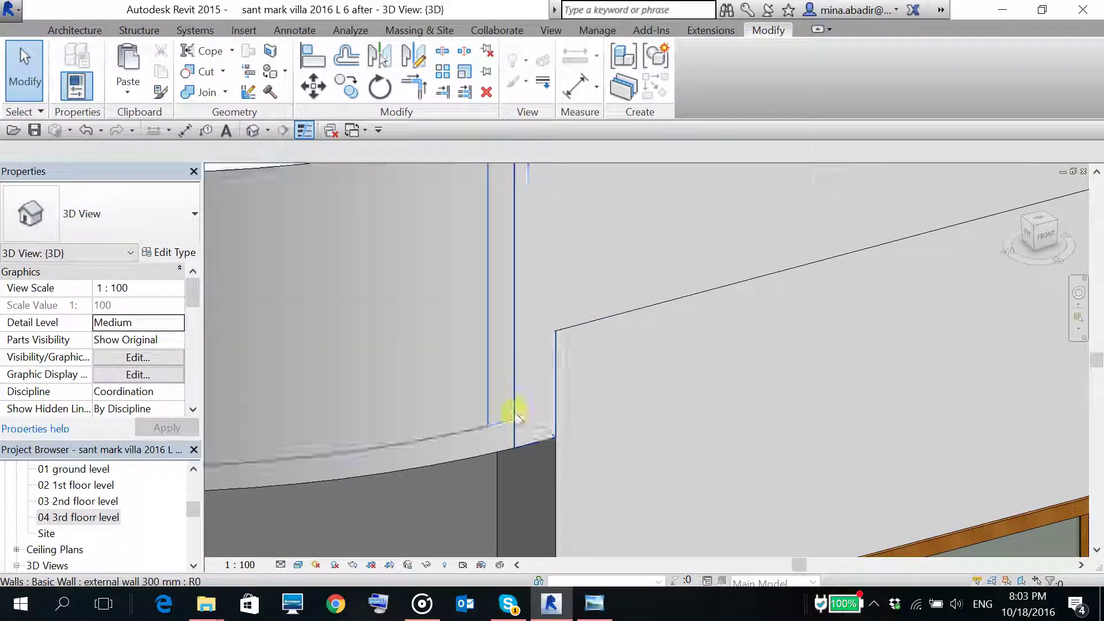
{"action": "scroll", "coordinate": [551, 451], "scroll_direction": "up", "scroll_amount": 3}
{"action": "scroll", "coordinate": [616, 423], "scroll_direction": "down", "scroll_amount": 5}
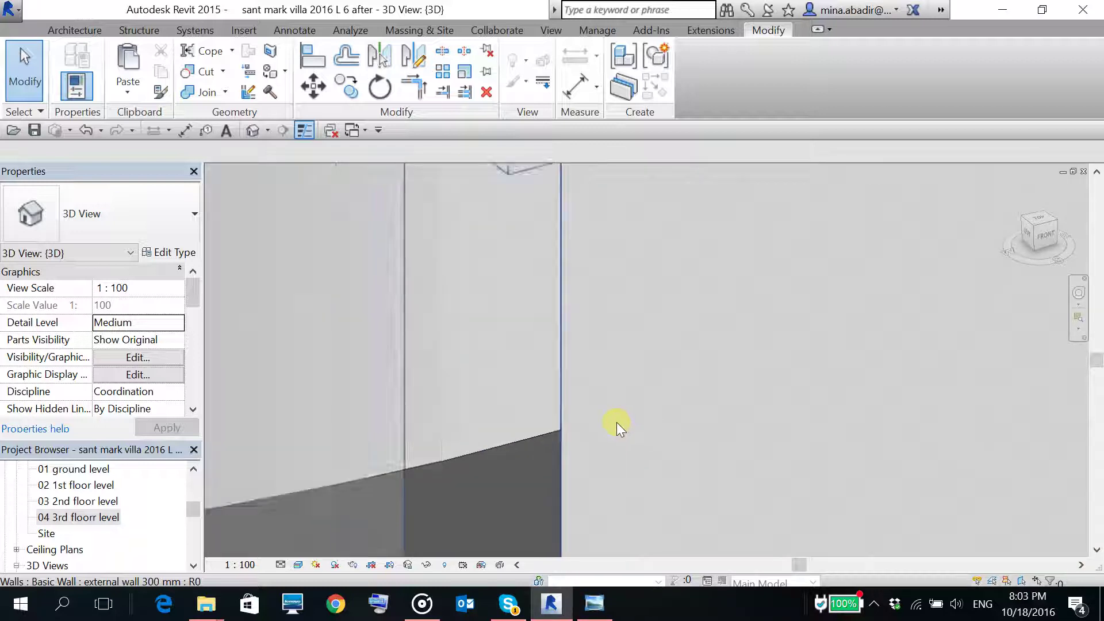
{"action": "middle_click_drag", "start_coordinate": [616, 422], "coordinate": [637, 372]}
{"action": "scroll", "coordinate": [618, 405], "scroll_direction": "down", "scroll_amount": 3}
{"action": "scroll", "coordinate": [636, 357], "scroll_direction": "up", "scroll_amount": 2}
{"action": "scroll", "coordinate": [627, 365], "scroll_direction": "down", "scroll_amount": 2}
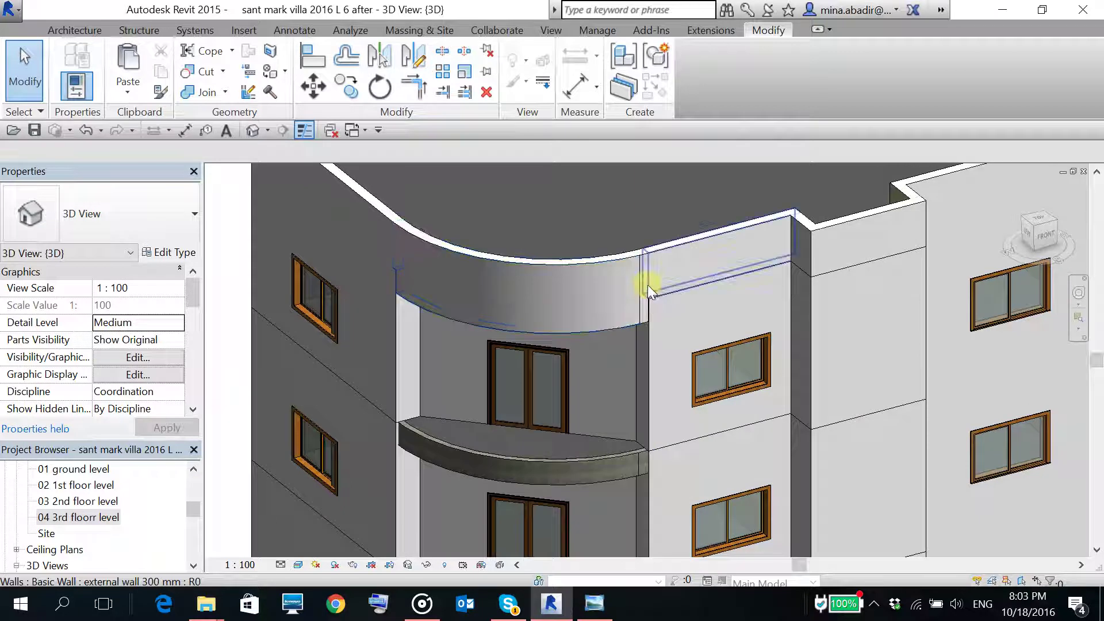
- Copy the curved parapet wall together with the short segment beside it to the clipboard
{"action": "left_click", "coordinate": [647, 310]}
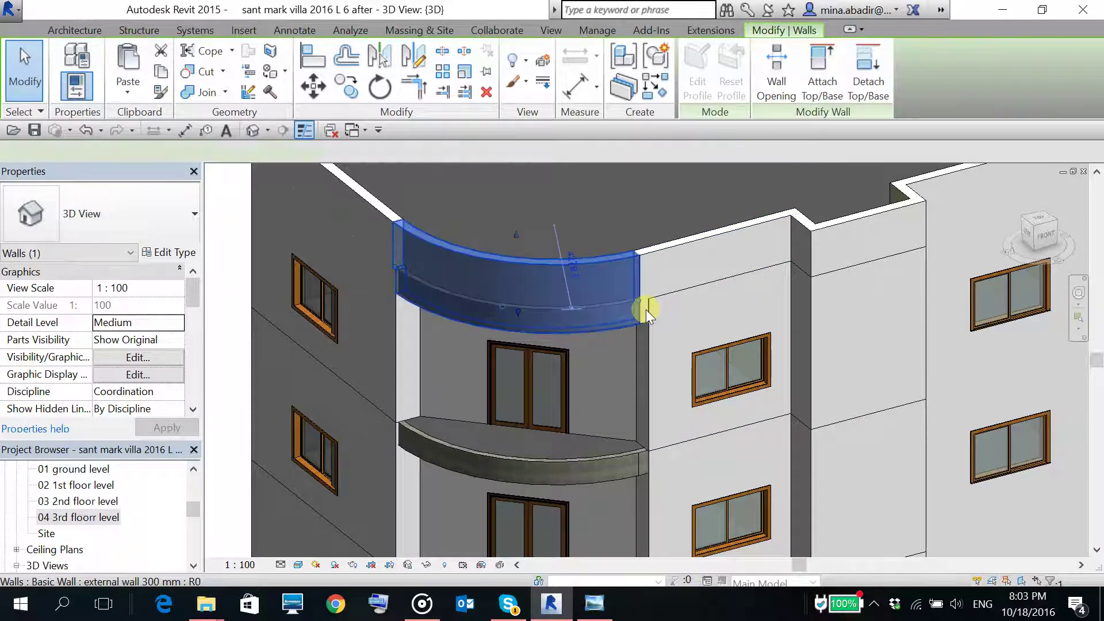
{"action": "left_click", "coordinate": [651, 316]}
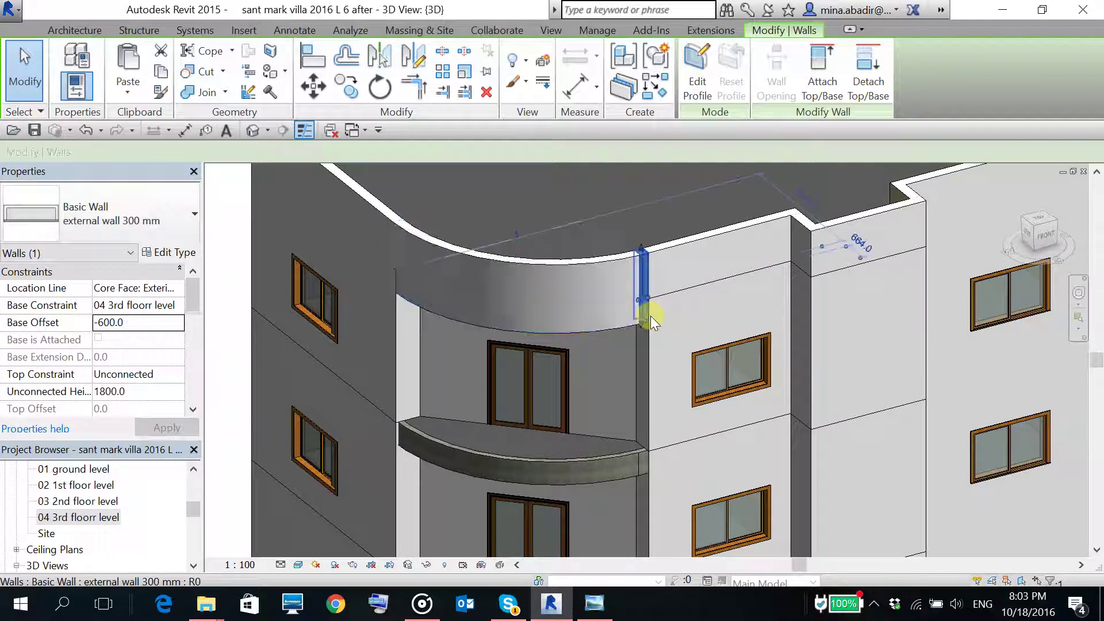
{"action": "left_click", "coordinate": [595, 314], "text": "ctrl"}
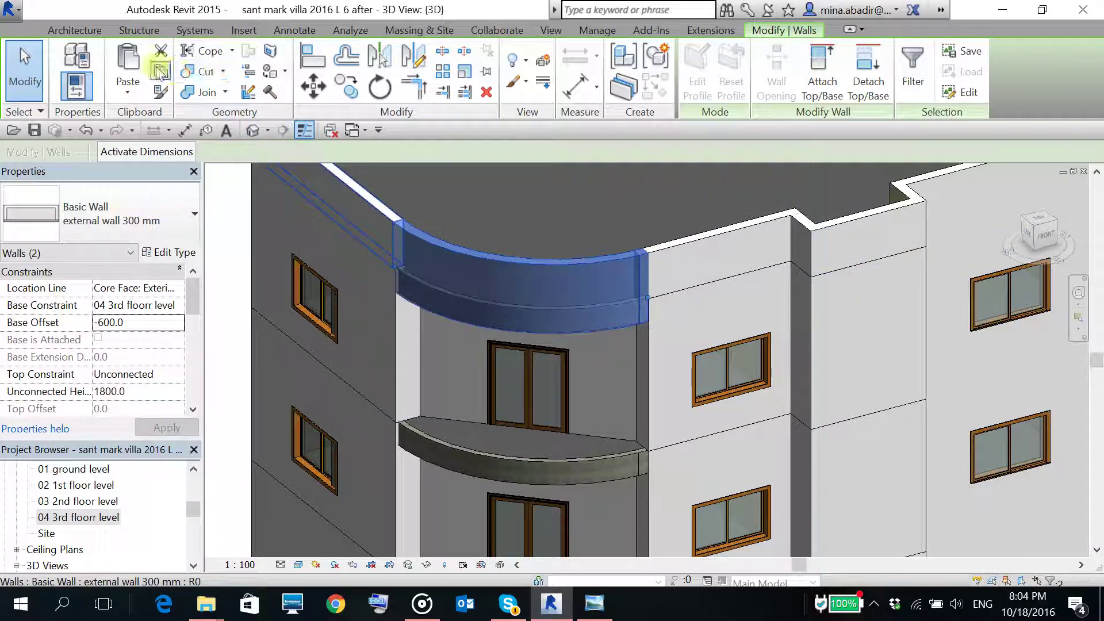
{"action": "left_click", "coordinate": [162, 72]}
- Paste the copied walls aligned to the 01 ground, 02 1st floor and 03 2nd floor levels
{"action": "left_click", "coordinate": [128, 93]}
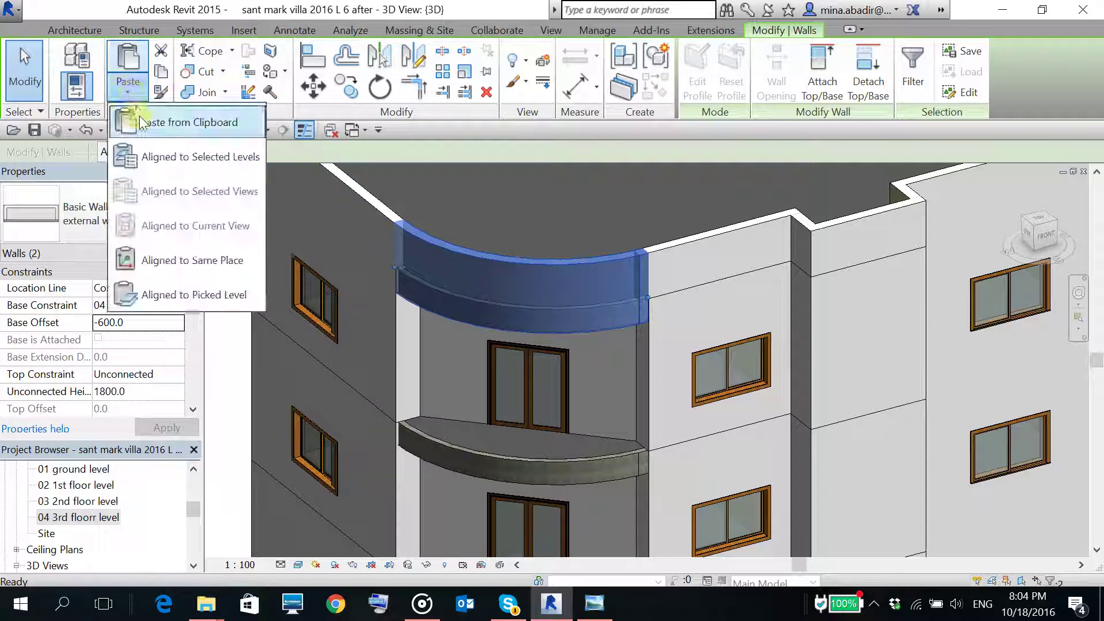
{"action": "left_click", "coordinate": [148, 156]}
{"action": "left_click", "coordinate": [220, 201]}
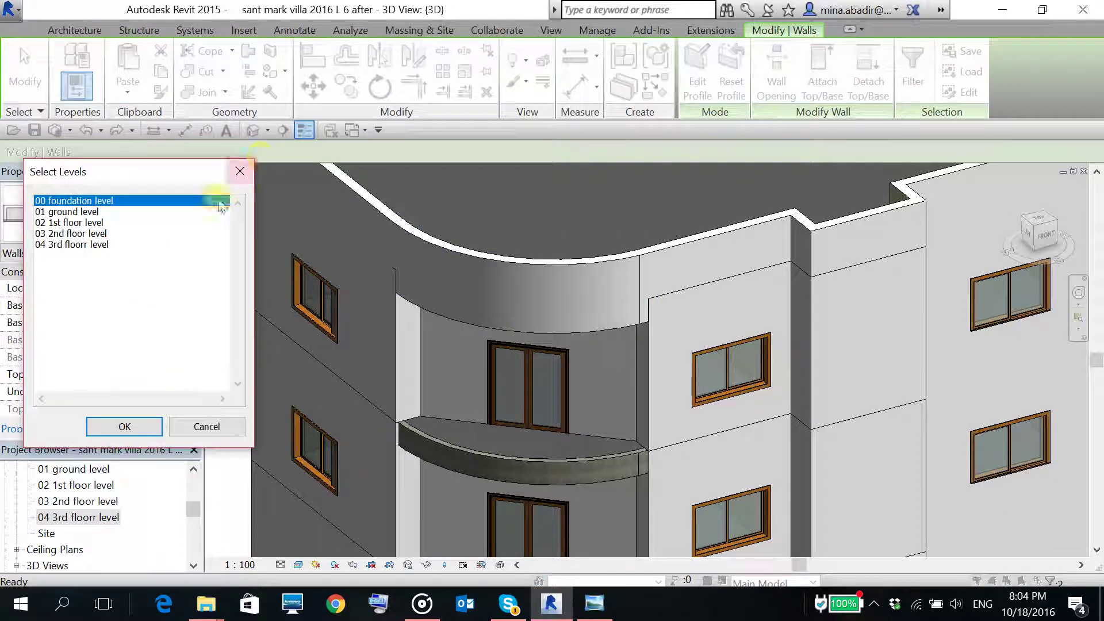
{"action": "left_click", "coordinate": [64, 224]}
{"action": "left_click", "coordinate": [61, 235], "text": "ctrl"}
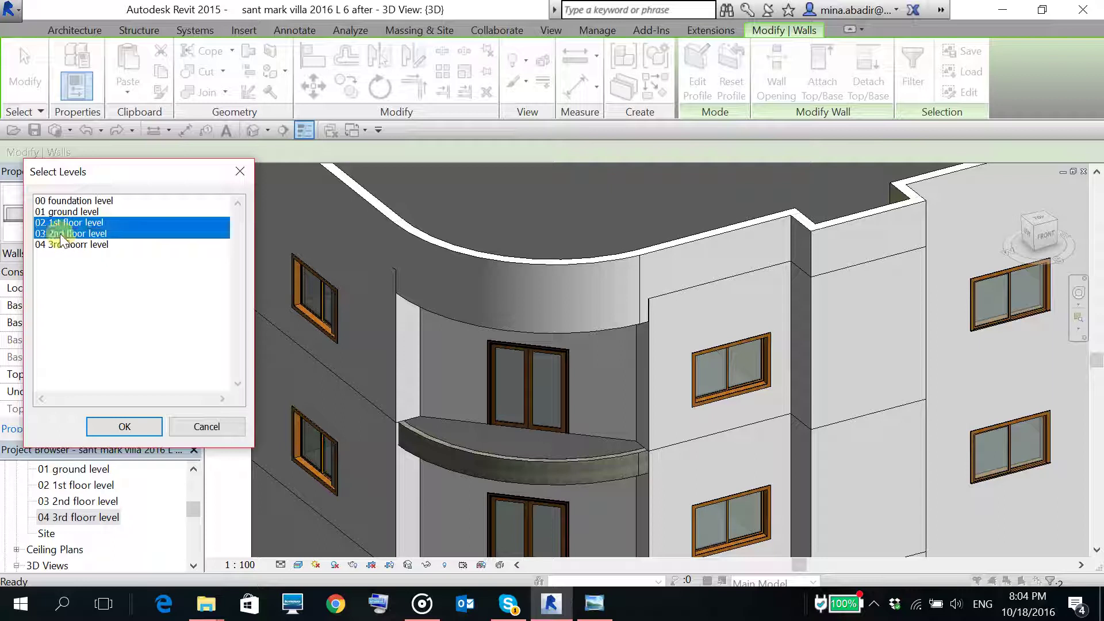
{"action": "left_click", "coordinate": [69, 213], "text": "ctrl"}
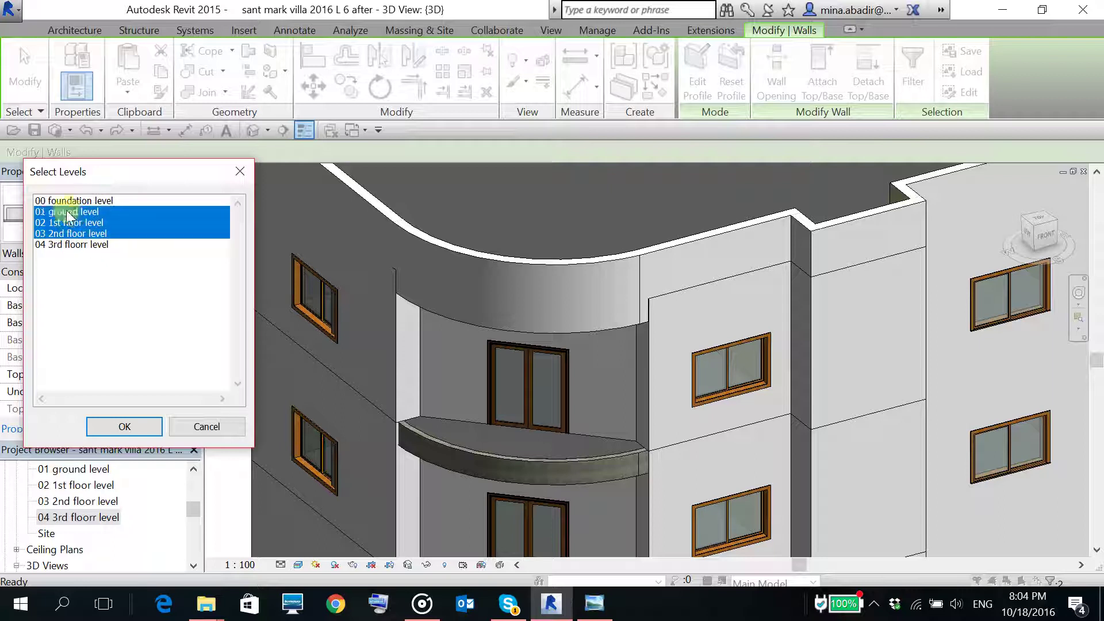
{"action": "left_click", "coordinate": [125, 426]}
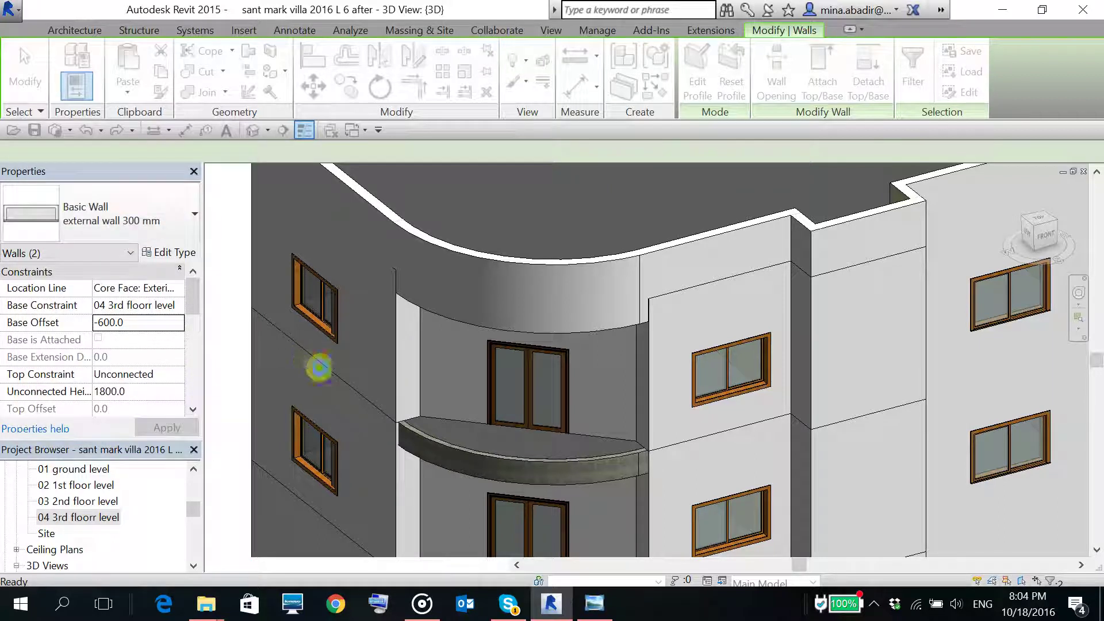
- Examine the pasted curved balcony walls on the lower floors, their end joints and the building's overall appearance
{"action": "scroll", "coordinate": [580, 321], "scroll_direction": "down", "scroll_amount": 3}
{"action": "scroll", "coordinate": [598, 273], "scroll_direction": "up", "scroll_amount": 8}
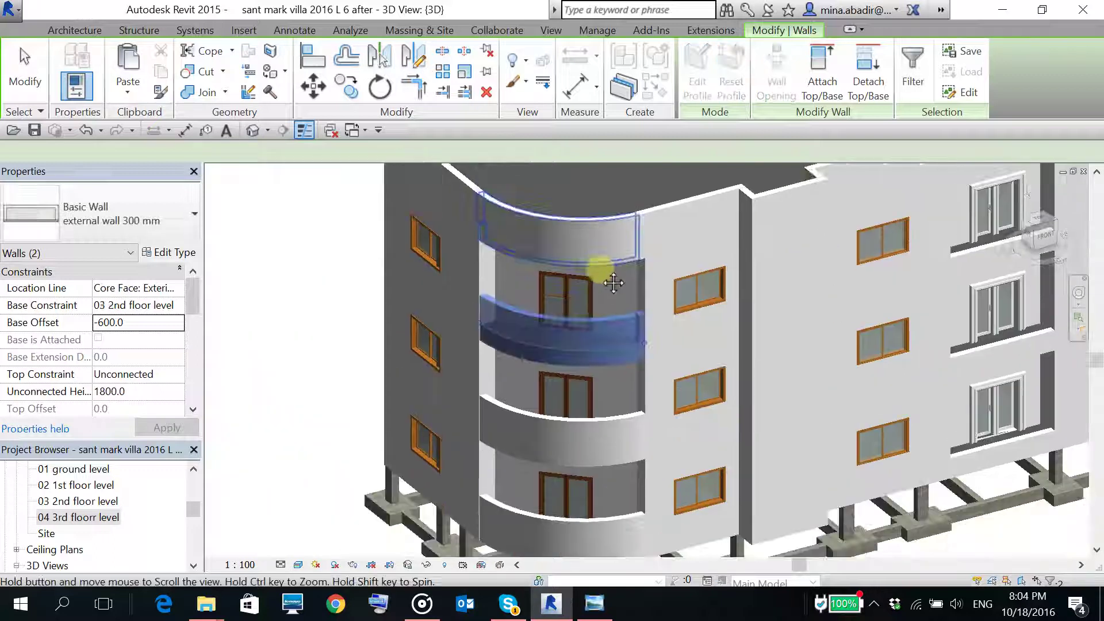
{"action": "key", "text": "Escape"}
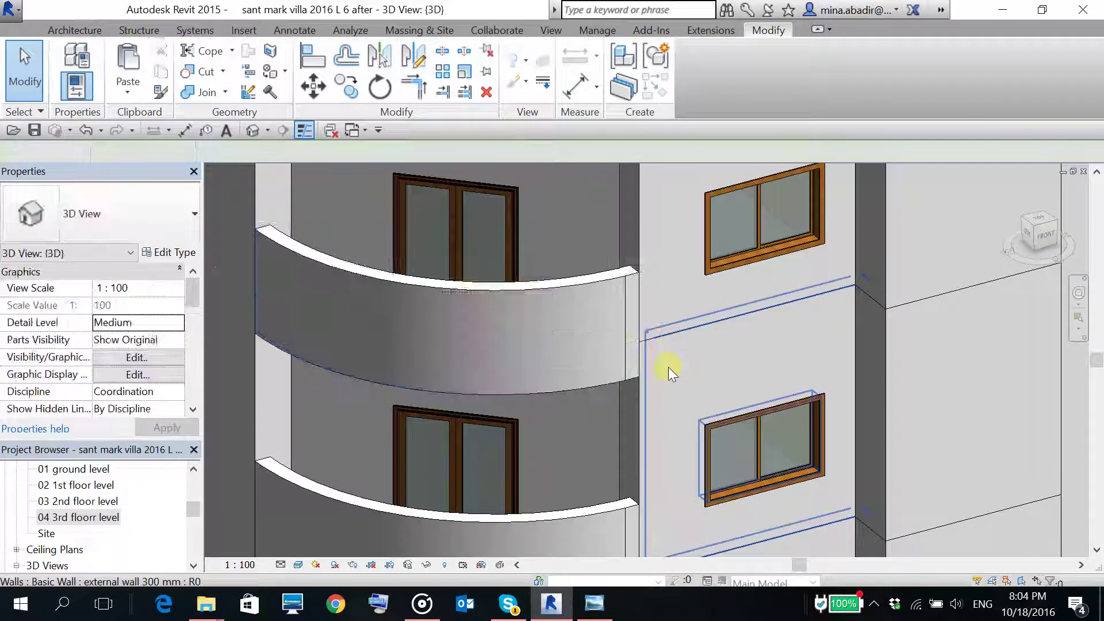
{"action": "middle_click_drag", "start_coordinate": [649, 226], "coordinate": [549, 311]}
{"action": "scroll", "coordinate": [643, 338], "scroll_direction": "down", "scroll_amount": 5}
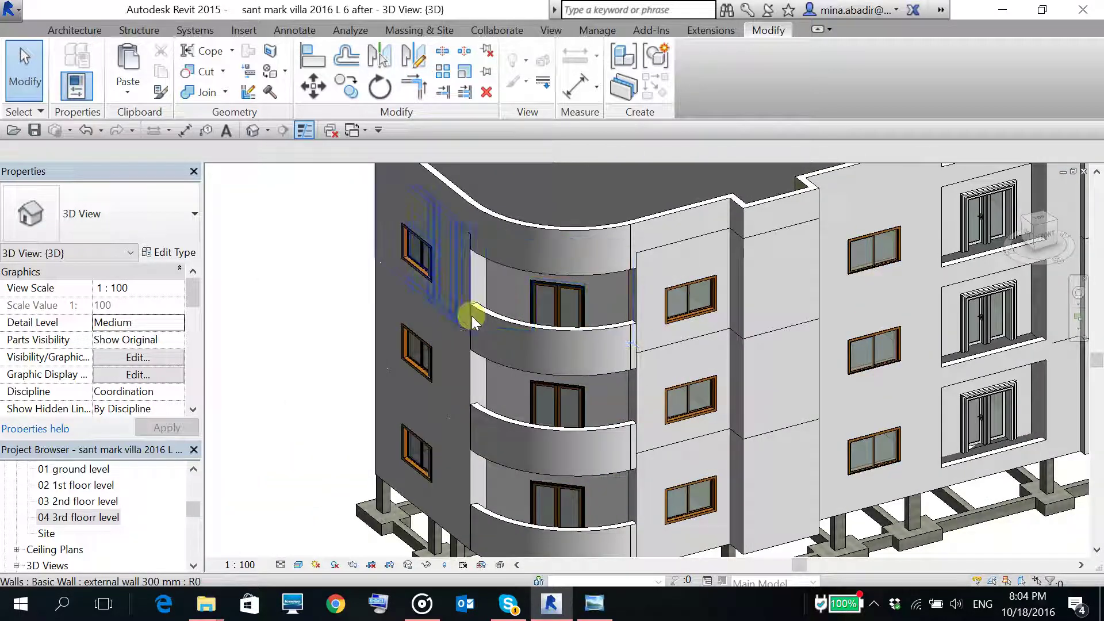
{"action": "scroll", "coordinate": [469, 316], "scroll_direction": "up", "scroll_amount": 6}
{"action": "scroll", "coordinate": [412, 302], "scroll_direction": "up", "scroll_amount": 1}
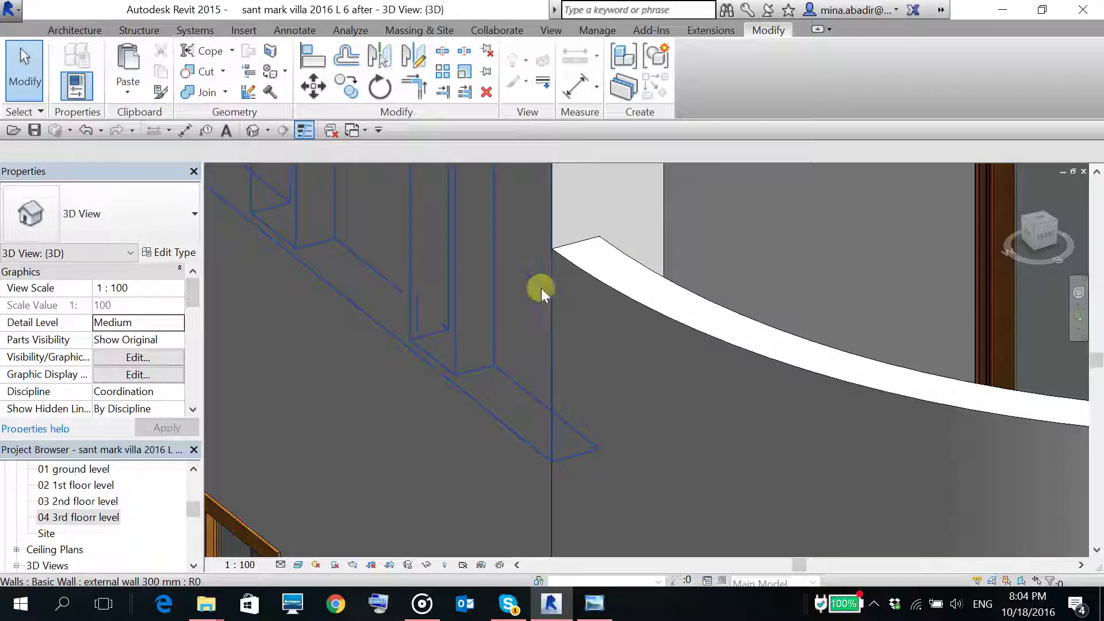
{"action": "scroll", "coordinate": [512, 277], "scroll_direction": "down", "scroll_amount": 4}
{"action": "scroll", "coordinate": [570, 316], "scroll_direction": "down", "scroll_amount": 6}
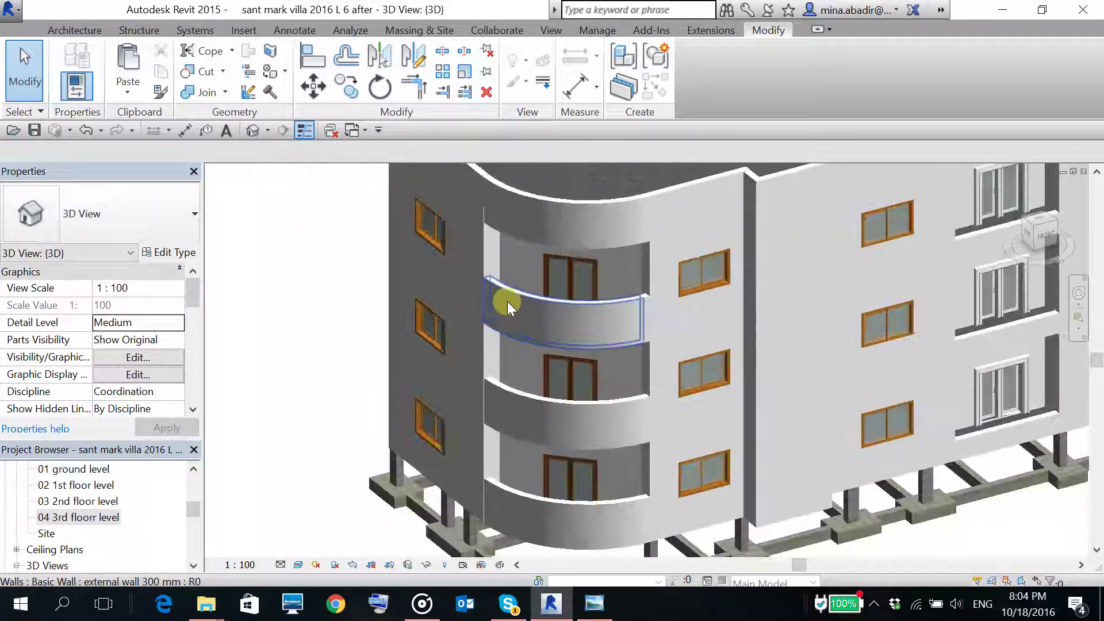
{"action": "scroll", "coordinate": [547, 365], "scroll_direction": "down", "scroll_amount": 2}
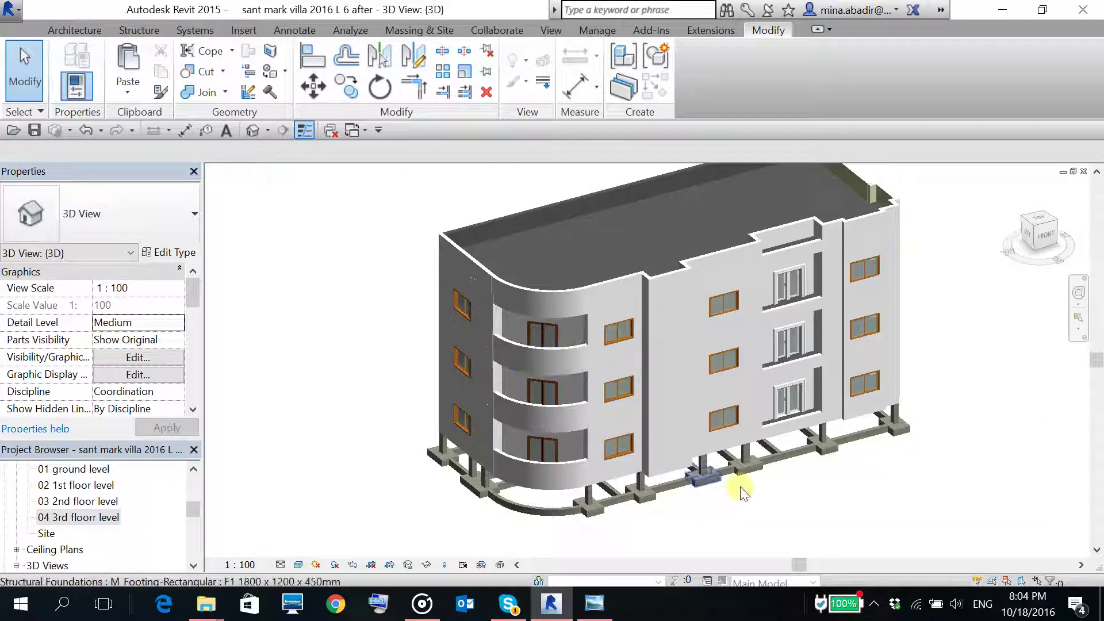
{"action": "mouse_move", "coordinate": [857, 496]}
{"action": "middle_mouse_down"}
{"action": "mouse_move", "coordinate": [863, 505]}
{"action": "mouse_move", "coordinate": [840, 495]}
{"action": "middle_mouse_up"}
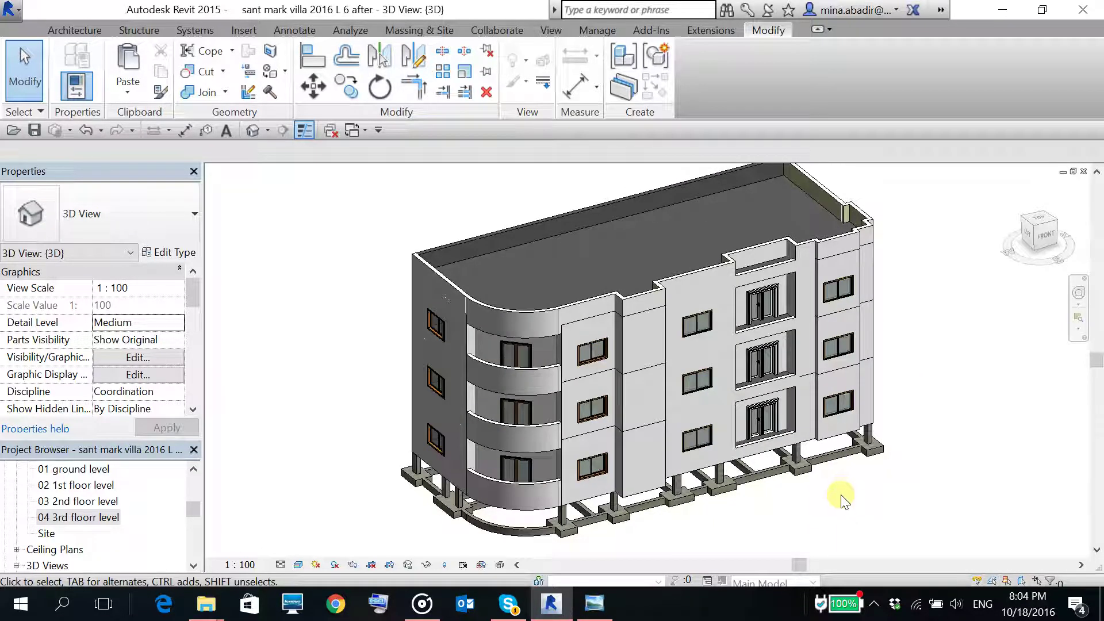